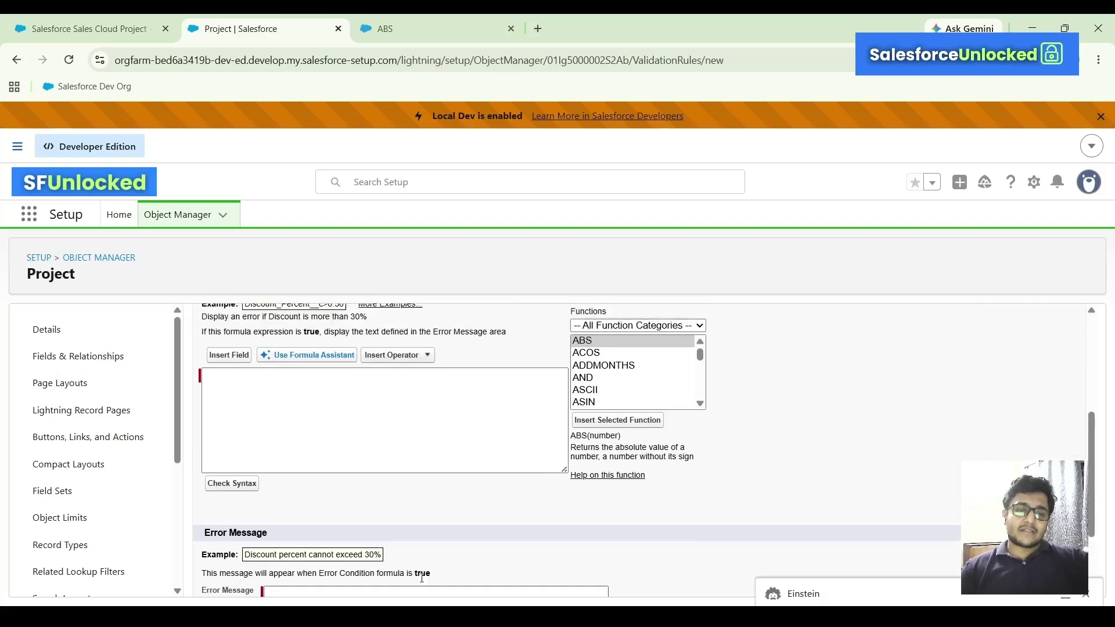
Set the validation rule's error location to Field instead of Top of Page.
{"action": "left_click", "coordinate": [263, 439]}
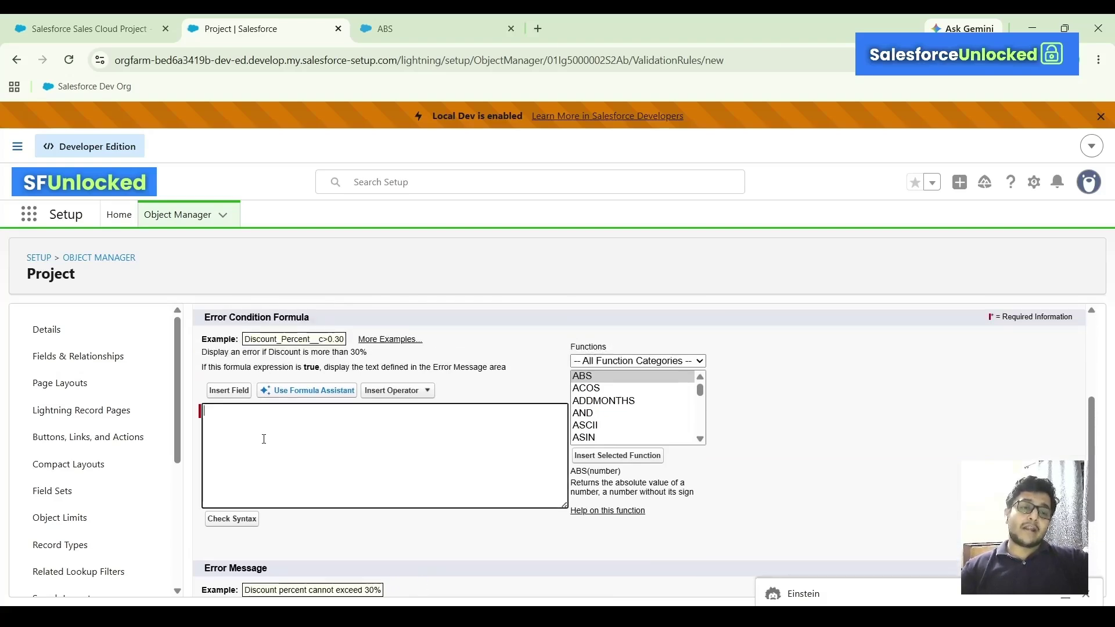
{"action": "scroll", "coordinate": [470, 473], "scroll_direction": "down", "scroll_amount": 1}
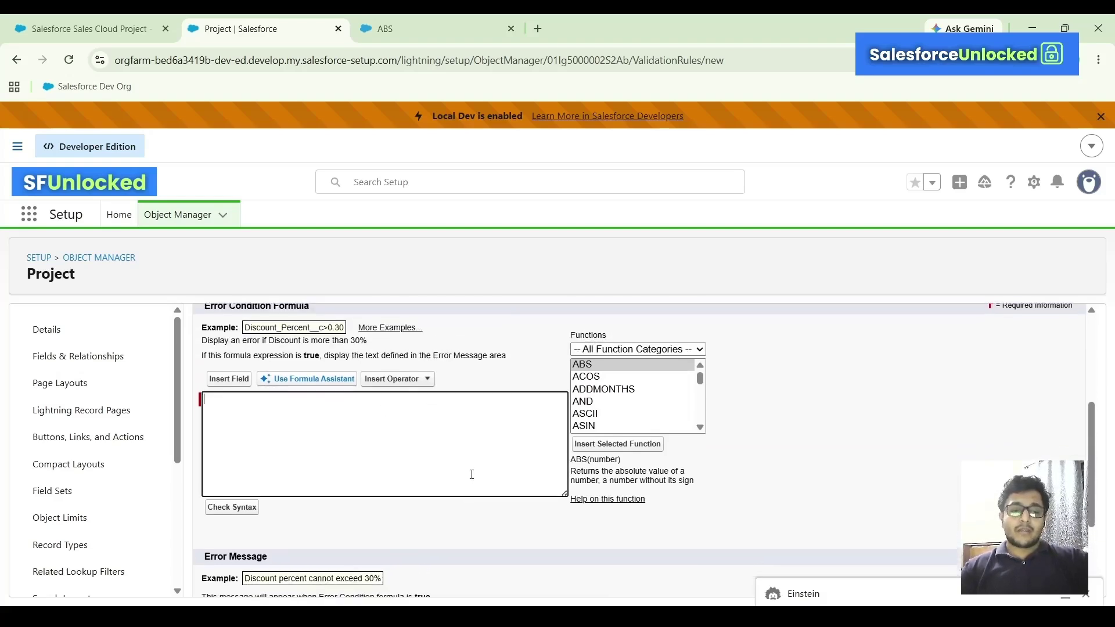
{"action": "scroll", "coordinate": [330, 507], "scroll_direction": "down", "scroll_amount": 1}
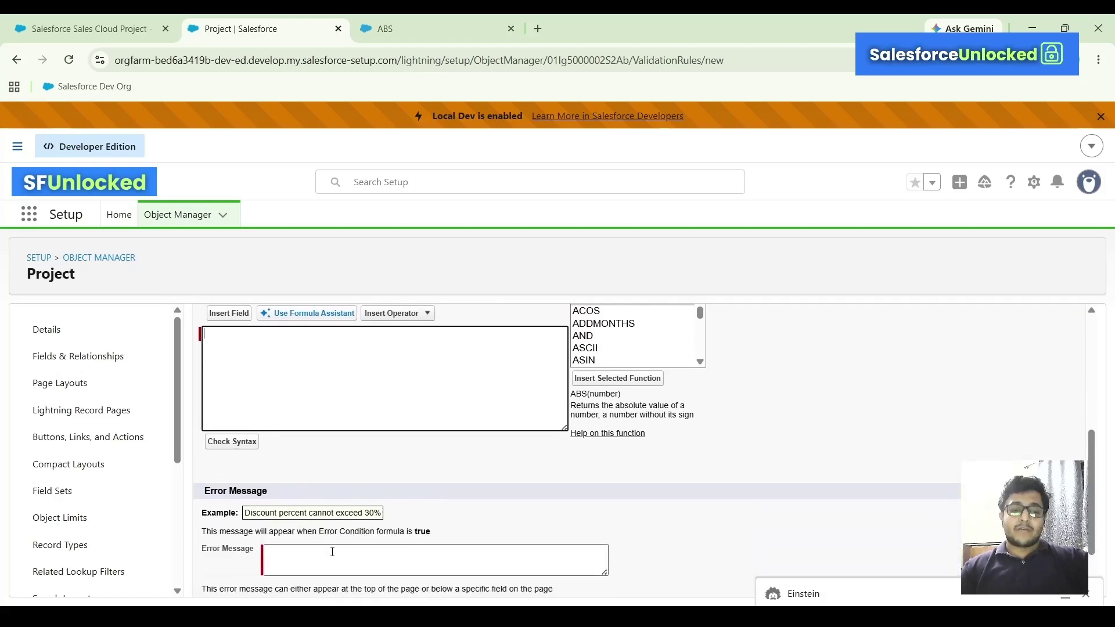
{"action": "scroll", "coordinate": [319, 522], "scroll_direction": "down", "scroll_amount": 1}
{"action": "left_click", "coordinate": [312, 535]}
{"action": "scroll", "coordinate": [312, 536], "scroll_direction": "down", "scroll_amount": 1}
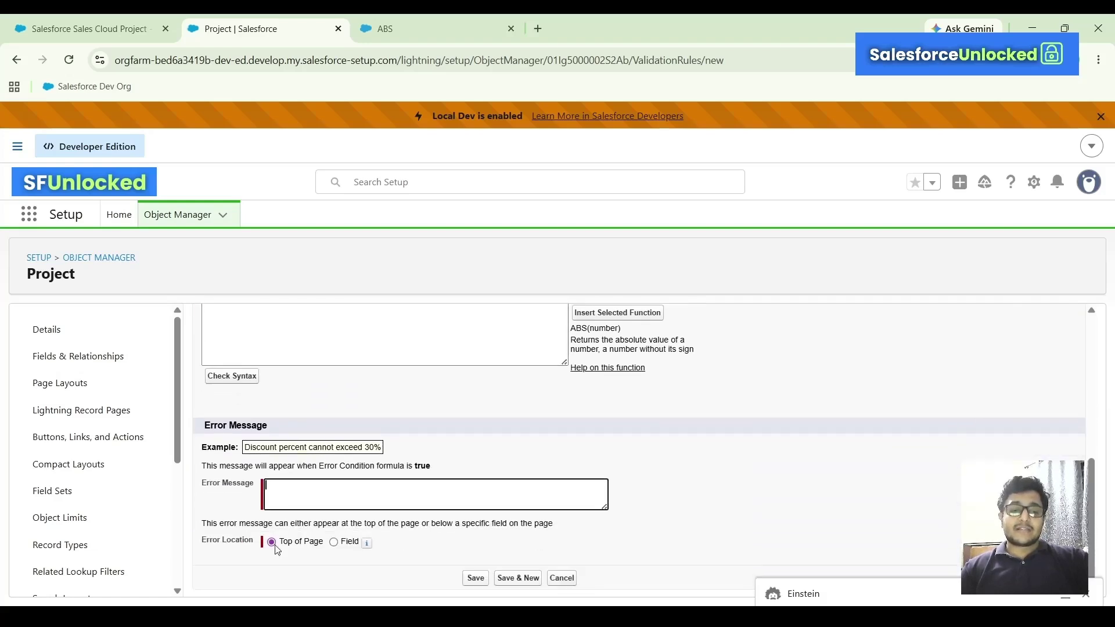
{"action": "left_click", "coordinate": [236, 546]}
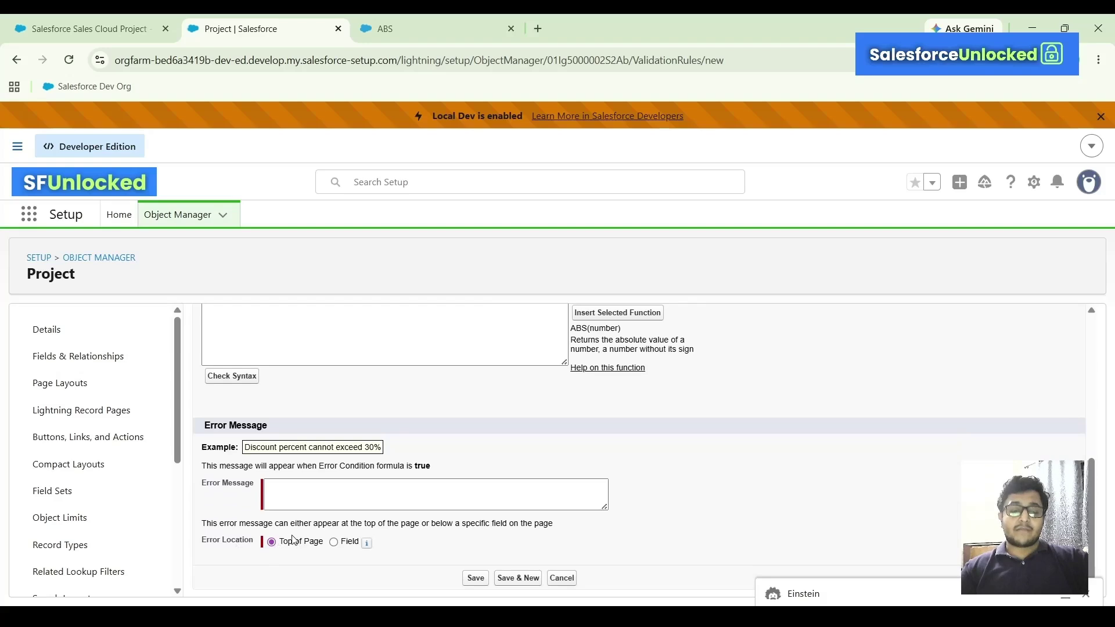
{"action": "left_click", "coordinate": [334, 542]}
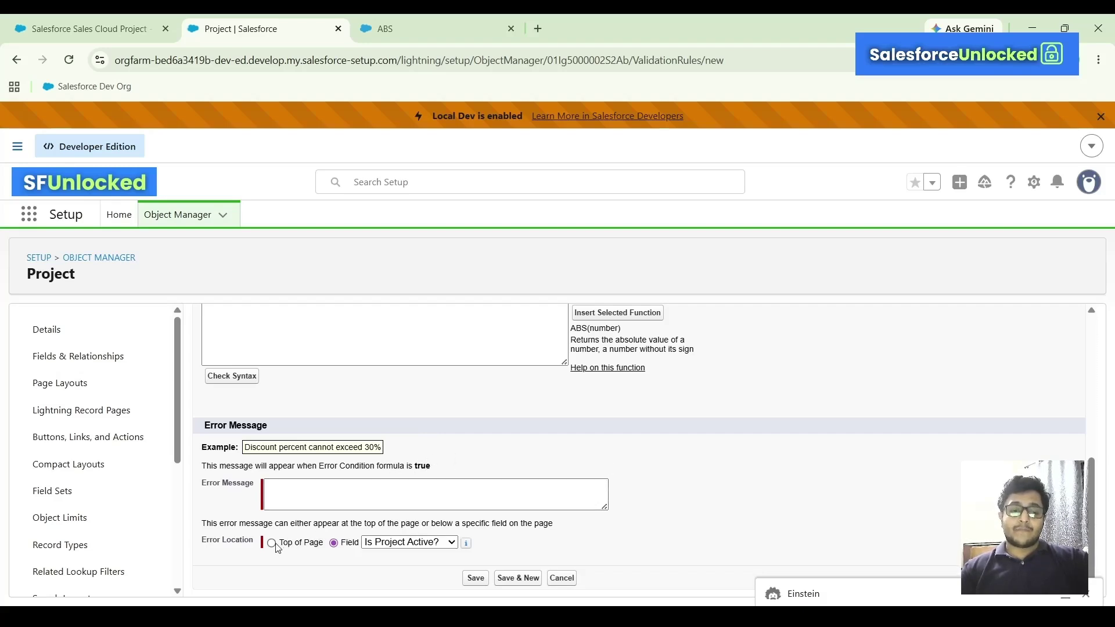
Name the Project validation rule ProjectDateGreaterThanToday.
{"action": "scroll", "coordinate": [418, 325], "scroll_direction": "up", "scroll_amount": 8}
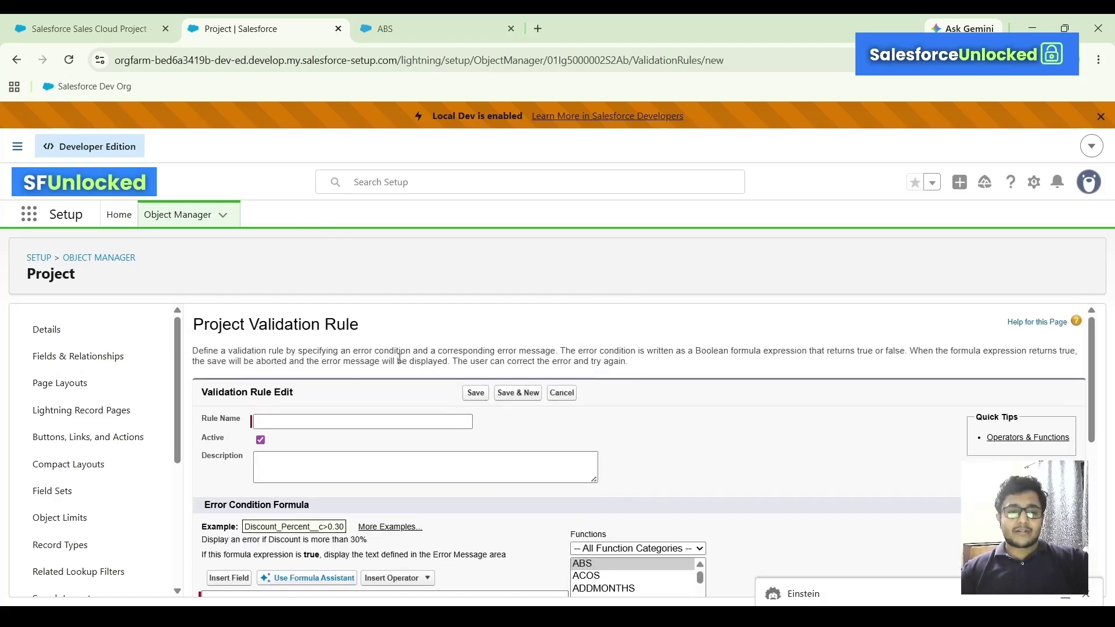
{"action": "scroll", "coordinate": [399, 359], "scroll_direction": "down", "scroll_amount": 1}
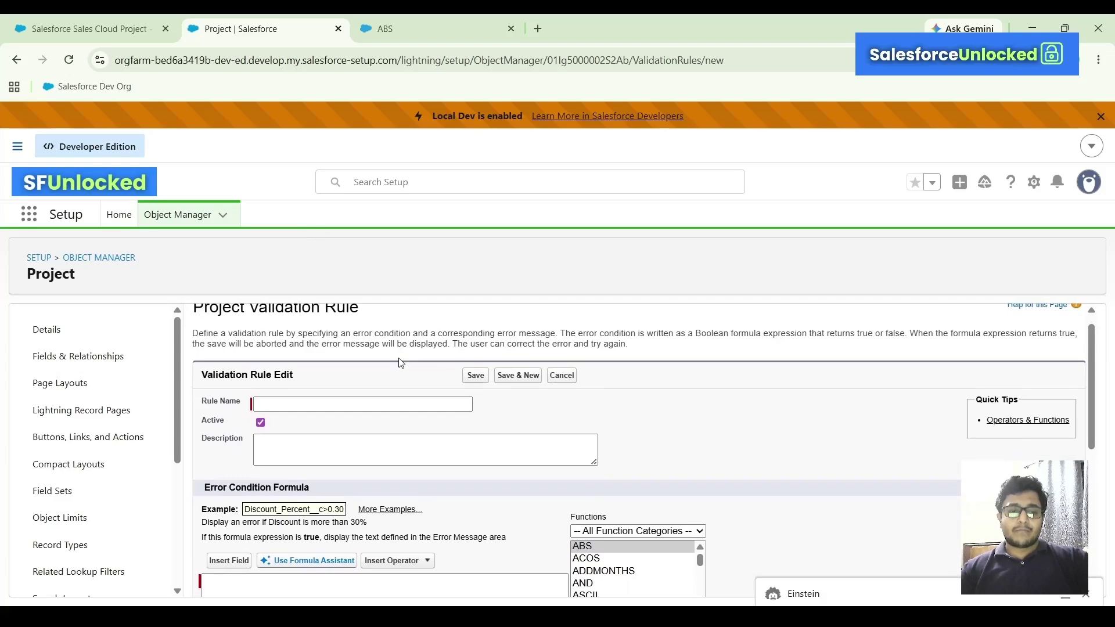
{"action": "scroll", "coordinate": [411, 406], "scroll_direction": "down", "scroll_amount": 5}
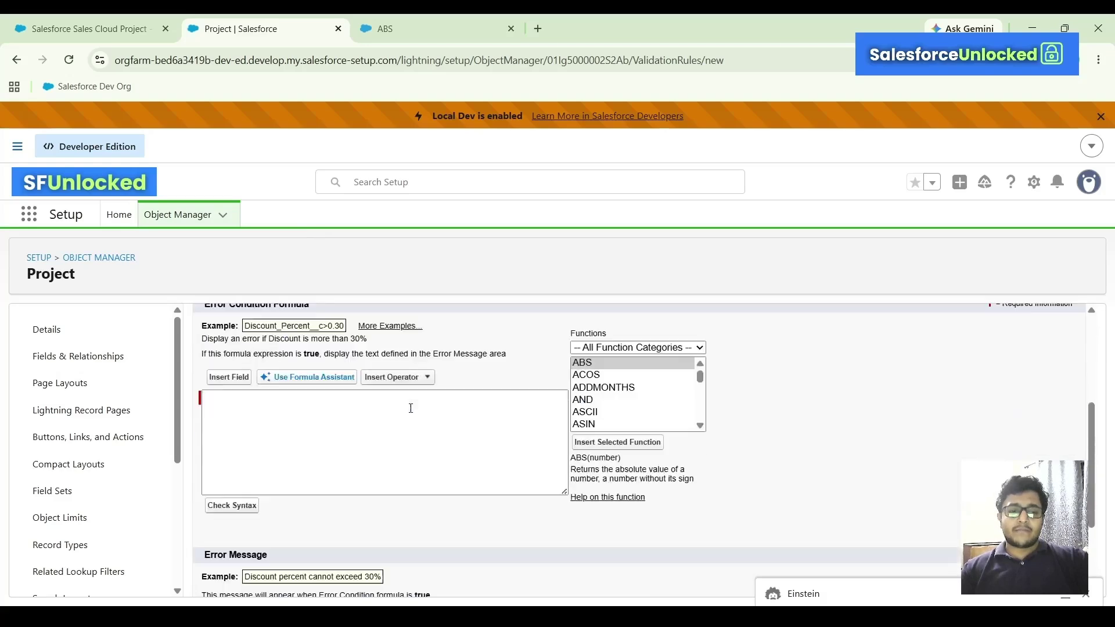
{"action": "scroll", "coordinate": [411, 412], "scroll_direction": "up", "scroll_amount": 6}
{"action": "left_click", "coordinate": [359, 420]}
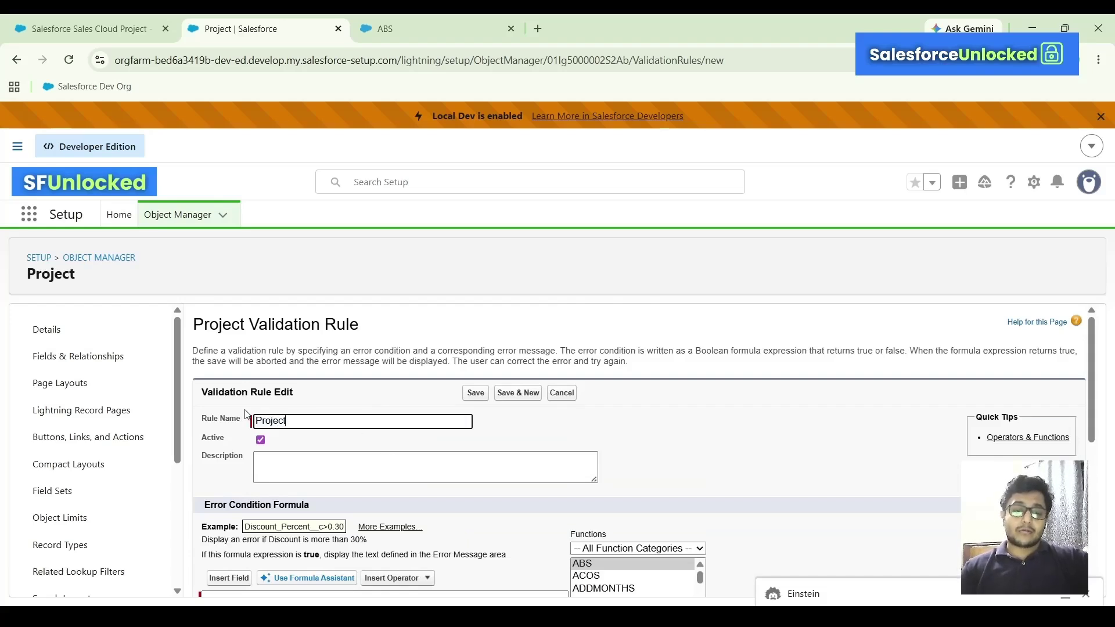
{"action": "left_click", "coordinate": [506, 426]}
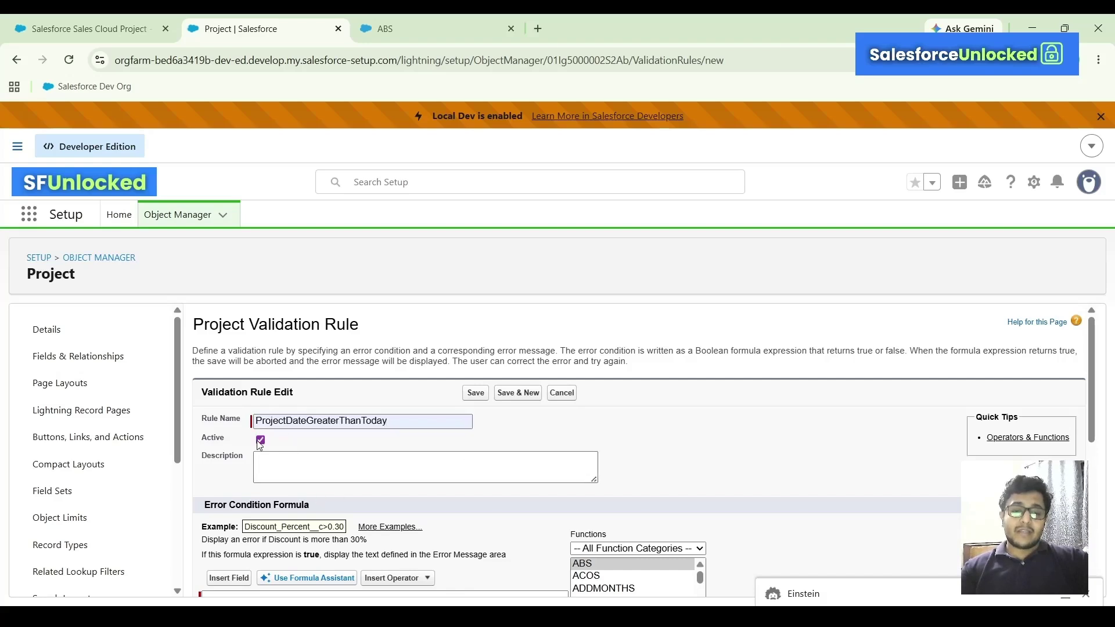
{"action": "scroll", "coordinate": [405, 491], "scroll_direction": "down", "scroll_amount": 2}
{"action": "scroll", "coordinate": [405, 491], "scroll_direction": "down", "scroll_amount": 1}
{"action": "left_click", "coordinate": [282, 485]}
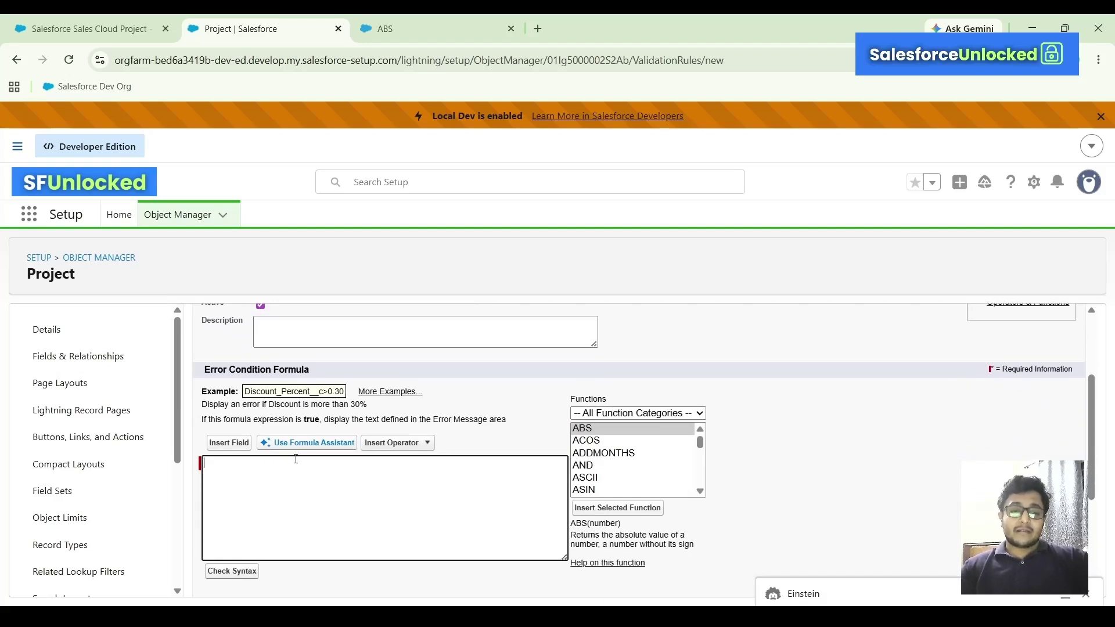
{"action": "left_click", "coordinate": [229, 443]}
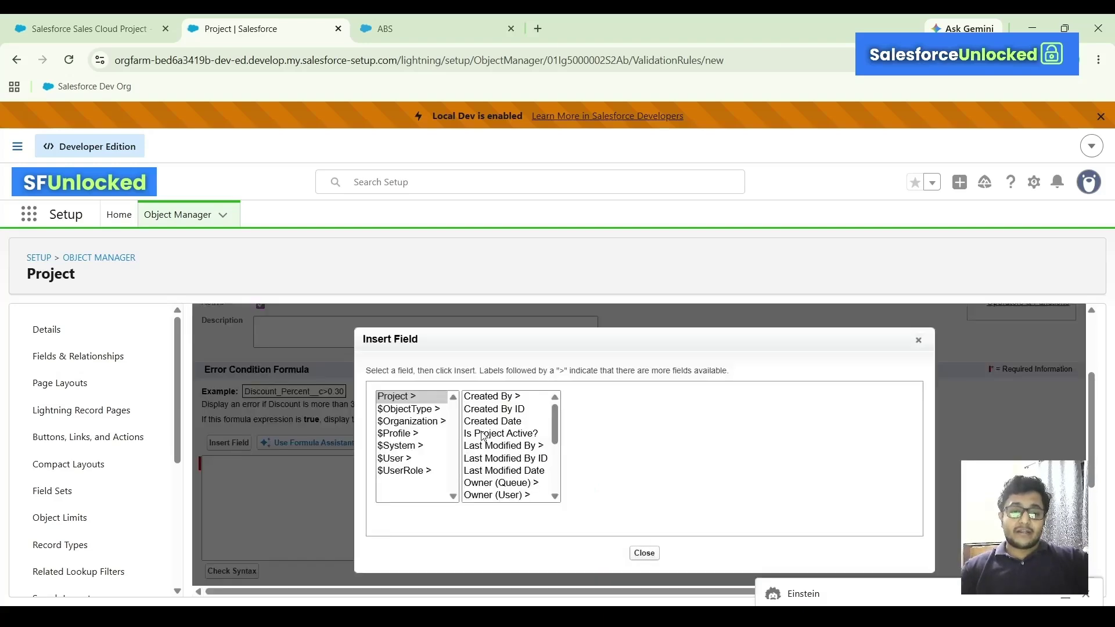
{"action": "scroll", "coordinate": [482, 436], "scroll_direction": "down", "scroll_amount": 8}
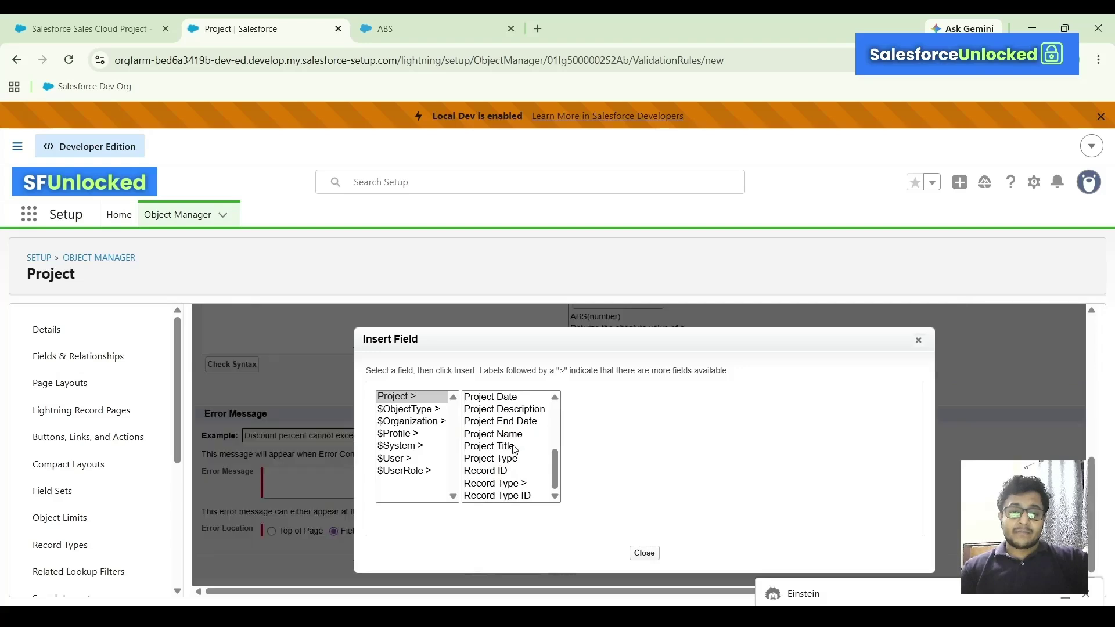
{"action": "scroll", "coordinate": [515, 431], "scroll_direction": "up", "scroll_amount": 2}
{"action": "left_click", "coordinate": [493, 420]}
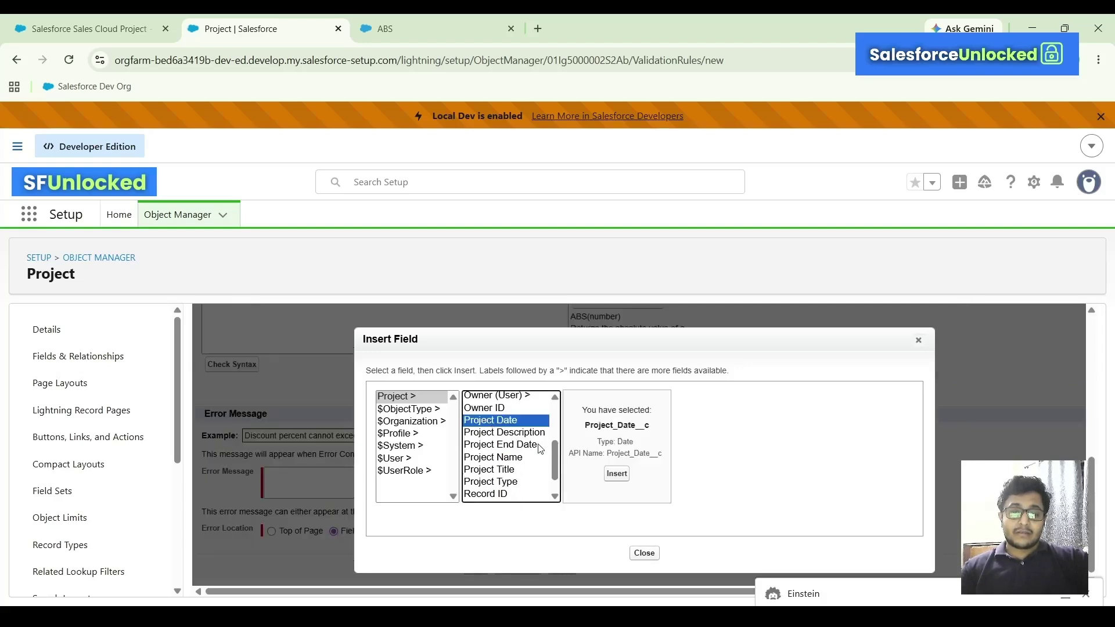
{"action": "left_click", "coordinate": [646, 553]}
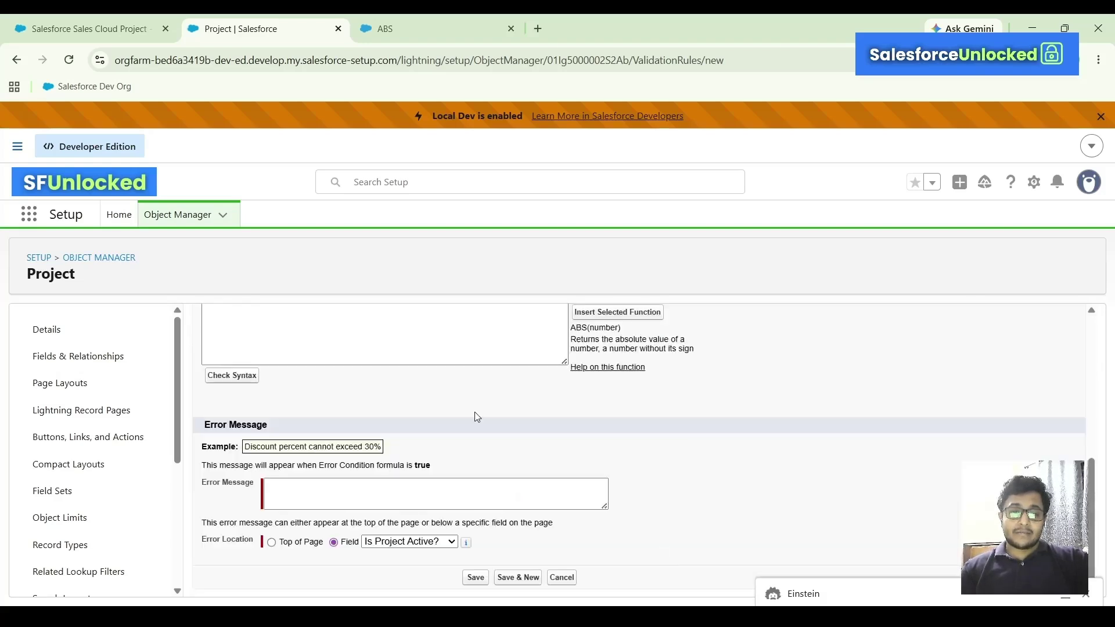
Insert the Project Date field (Project_Date__c) into the error condition formula.
{"action": "scroll", "coordinate": [475, 414], "scroll_direction": "up", "scroll_amount": 2}
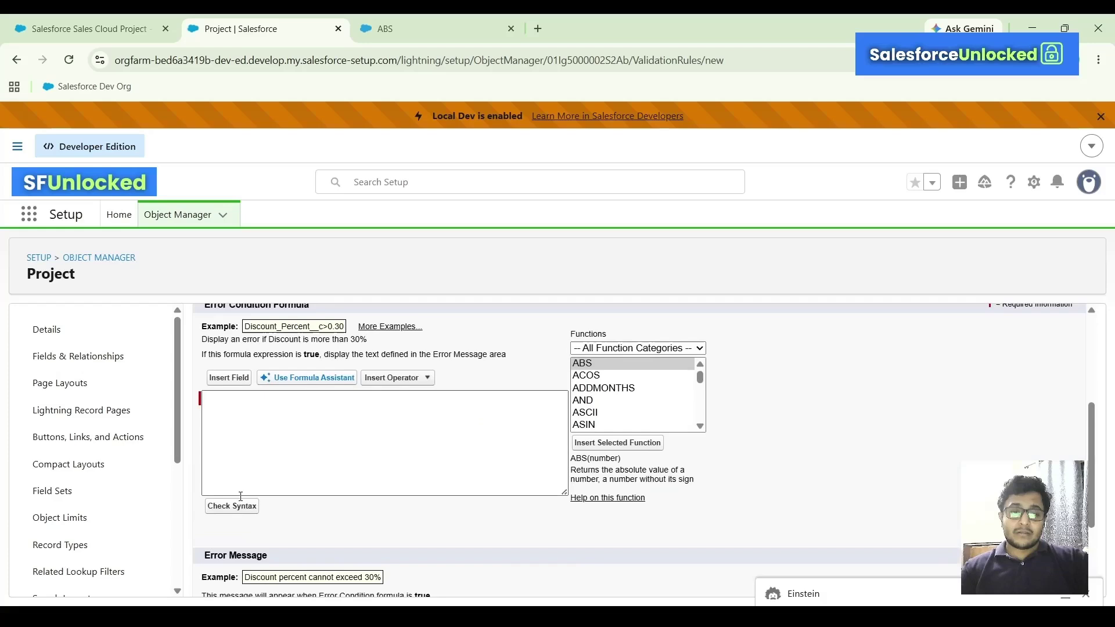
{"action": "left_click", "coordinate": [240, 382]}
{"action": "scroll", "coordinate": [501, 439], "scroll_direction": "down", "scroll_amount": 3}
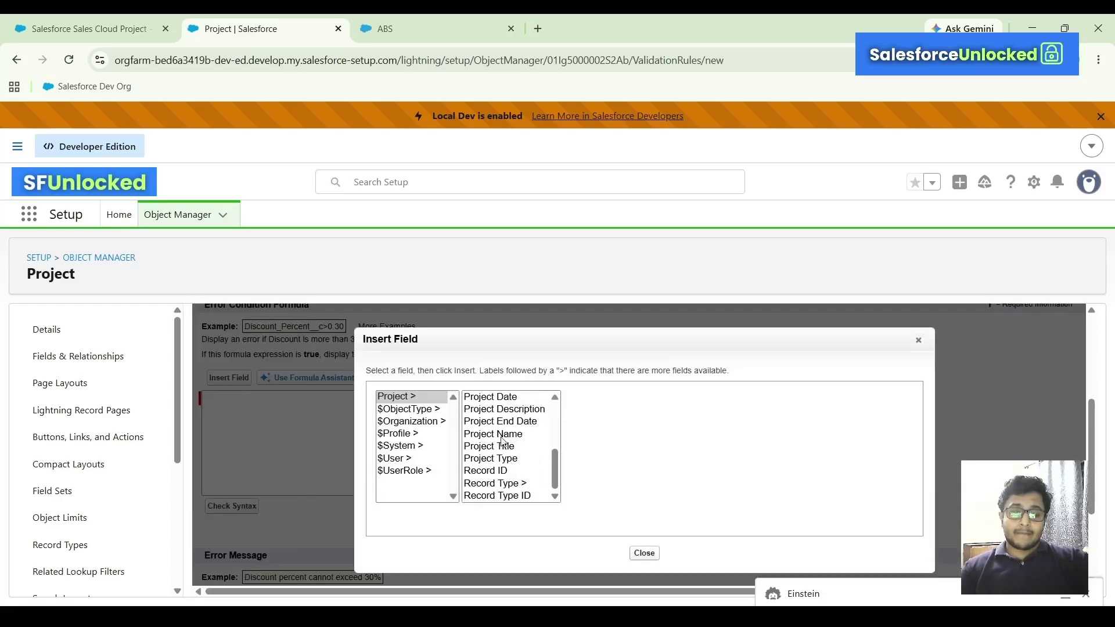
{"action": "left_click", "coordinate": [501, 439]}
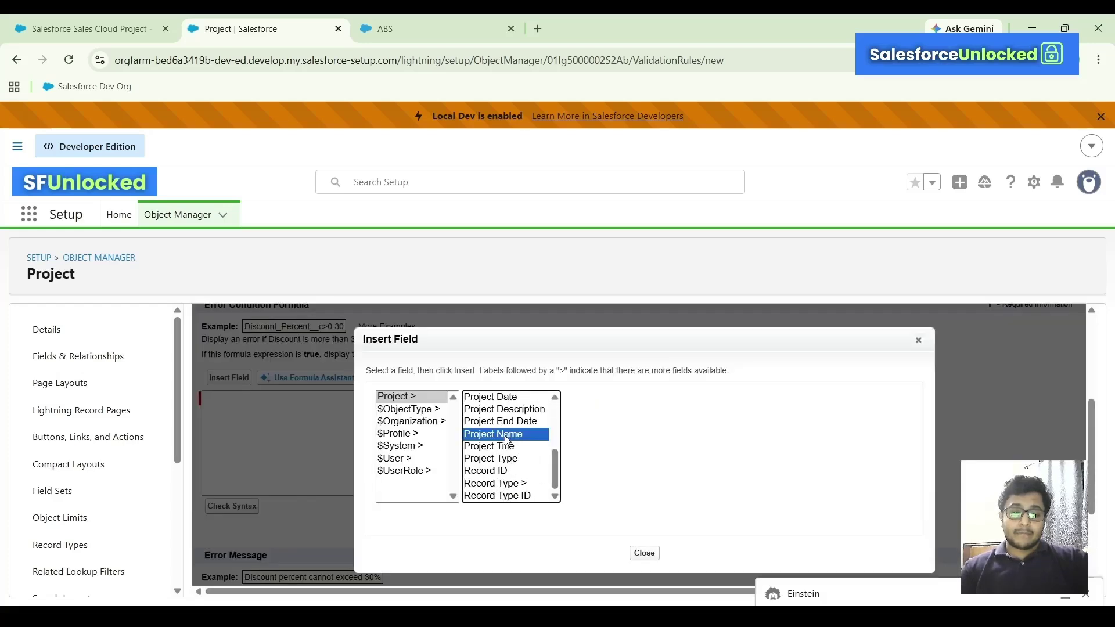
{"action": "left_click", "coordinate": [498, 397]}
{"action": "left_click", "coordinate": [611, 473]}
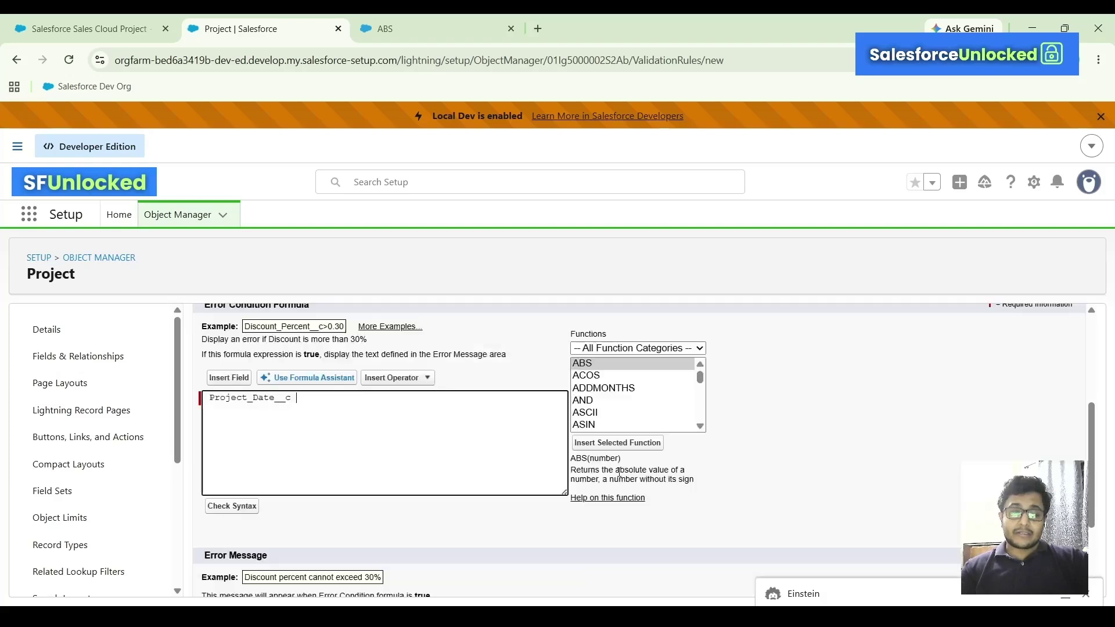
Add a less-than operator (<) after Project_Date__c in the error condition formula.
{"action": "scroll", "coordinate": [447, 469], "scroll_direction": "up", "scroll_amount": 1}
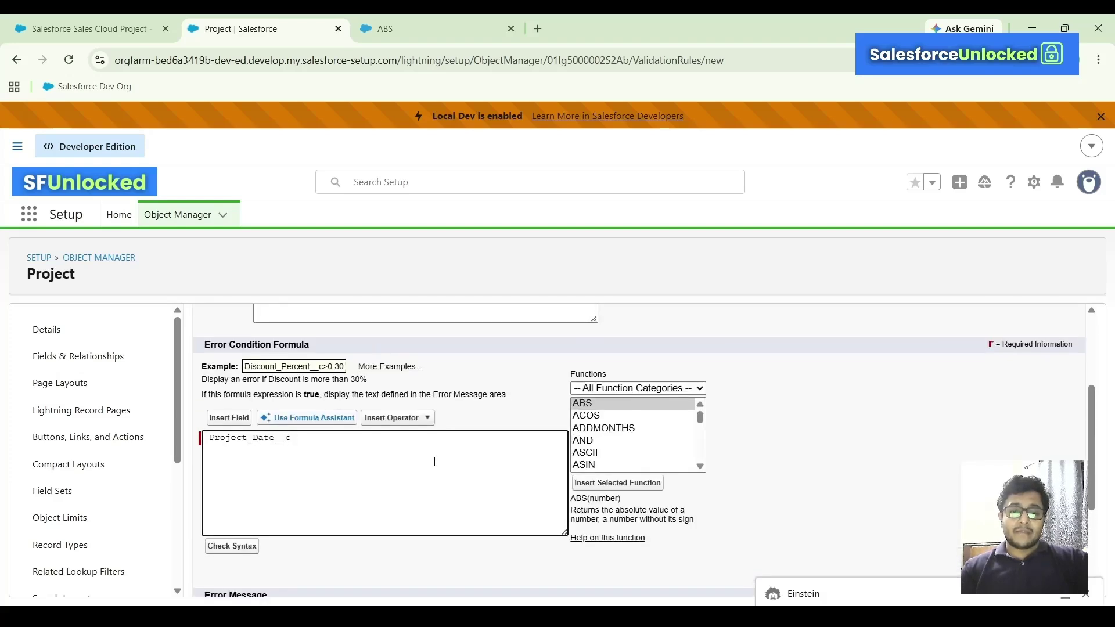
{"action": "left_click", "coordinate": [359, 437]}
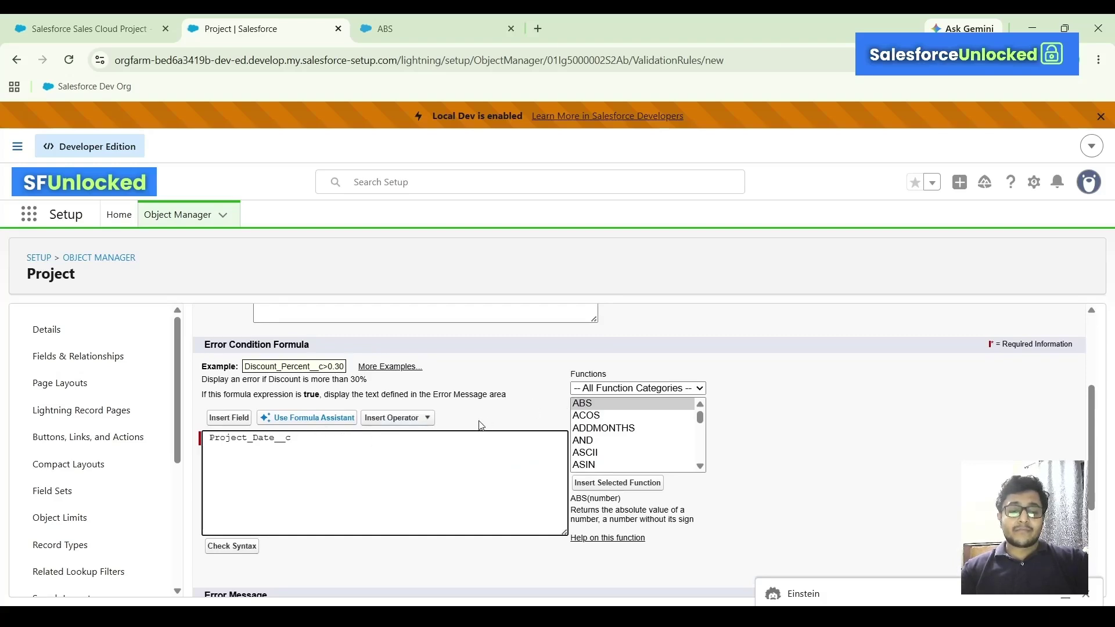
{"action": "scroll", "coordinate": [640, 439], "scroll_direction": "down", "scroll_amount": 2}
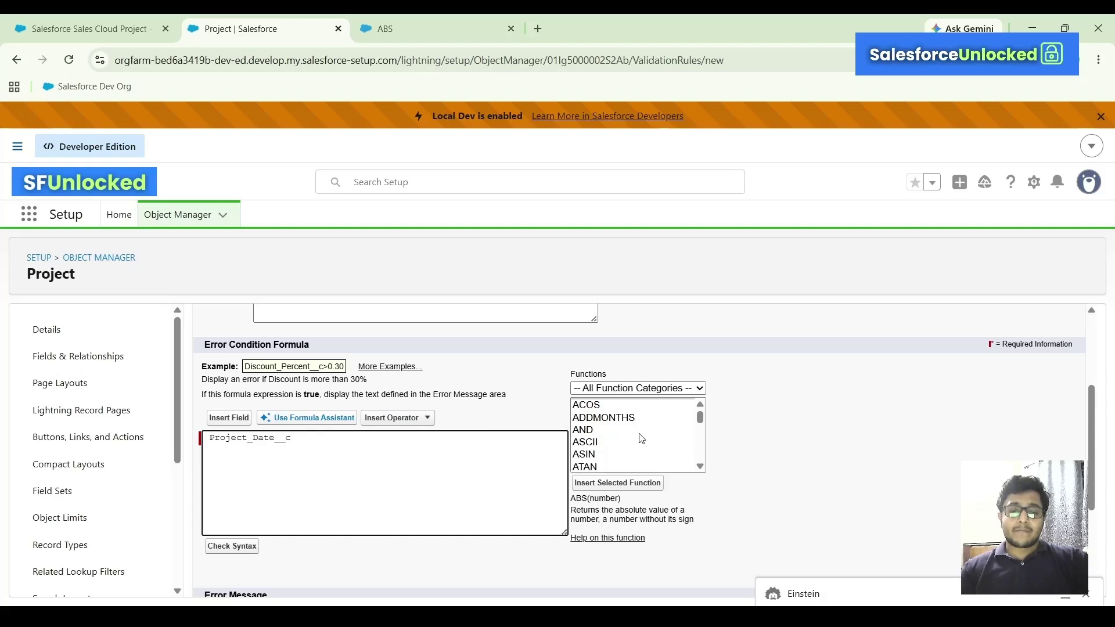
{"action": "scroll", "coordinate": [641, 438], "scroll_direction": "down", "scroll_amount": 4}
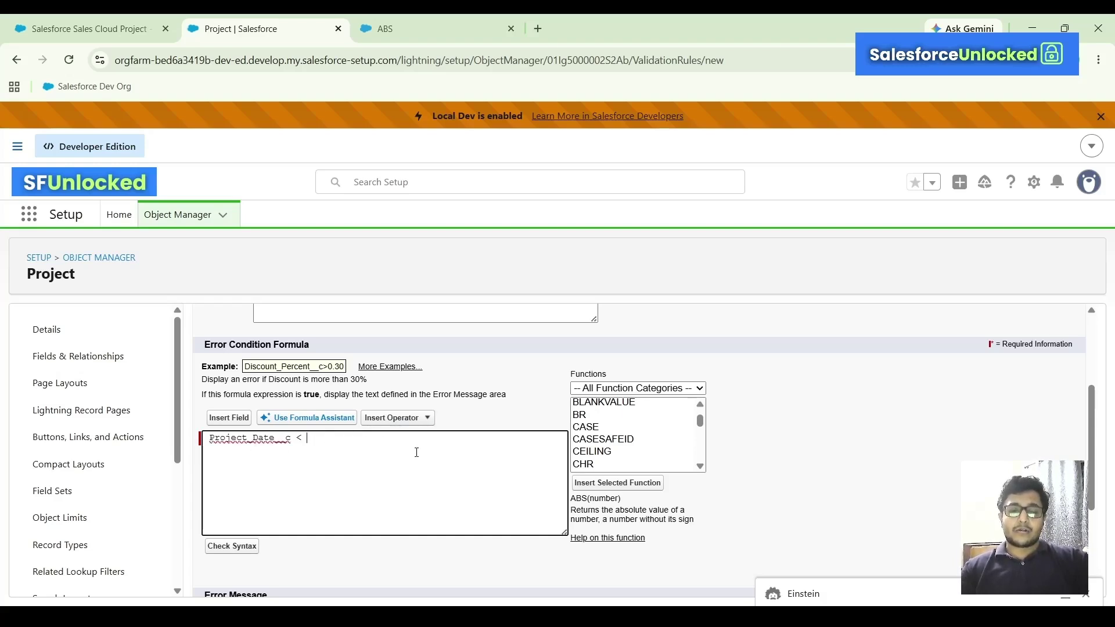
Filter the formula function list to the Date & Time category.
{"action": "scroll", "coordinate": [631, 436], "scroll_direction": "up", "scroll_amount": 1}
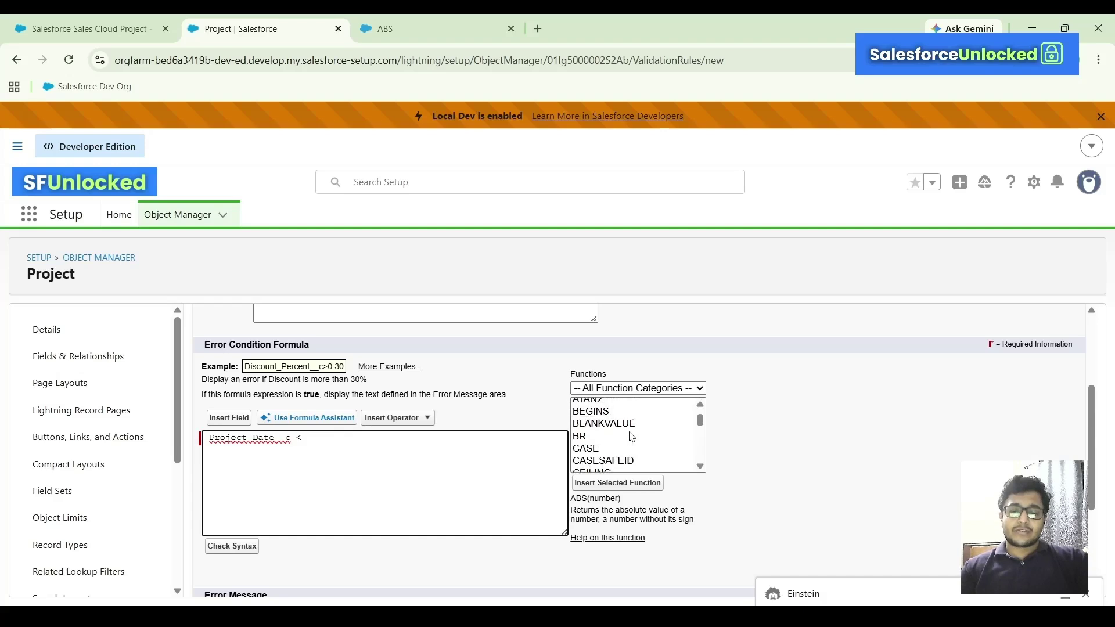
{"action": "scroll", "coordinate": [665, 451], "scroll_direction": "down", "scroll_amount": 3}
{"action": "scroll", "coordinate": [664, 451], "scroll_direction": "down", "scroll_amount": 1}
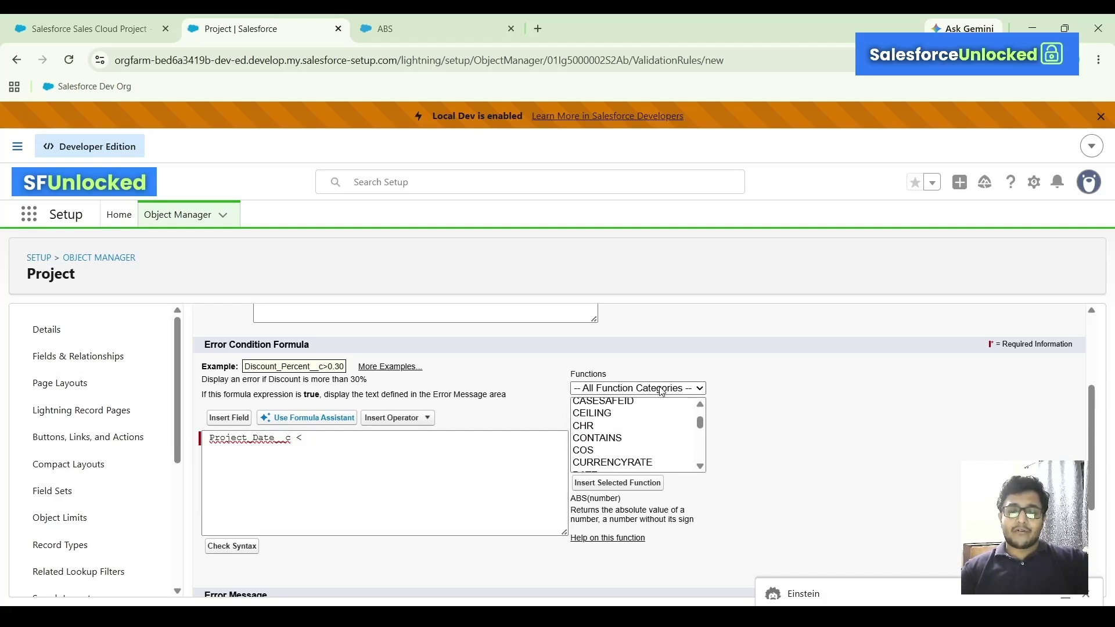
{"action": "left_click", "coordinate": [669, 426]}
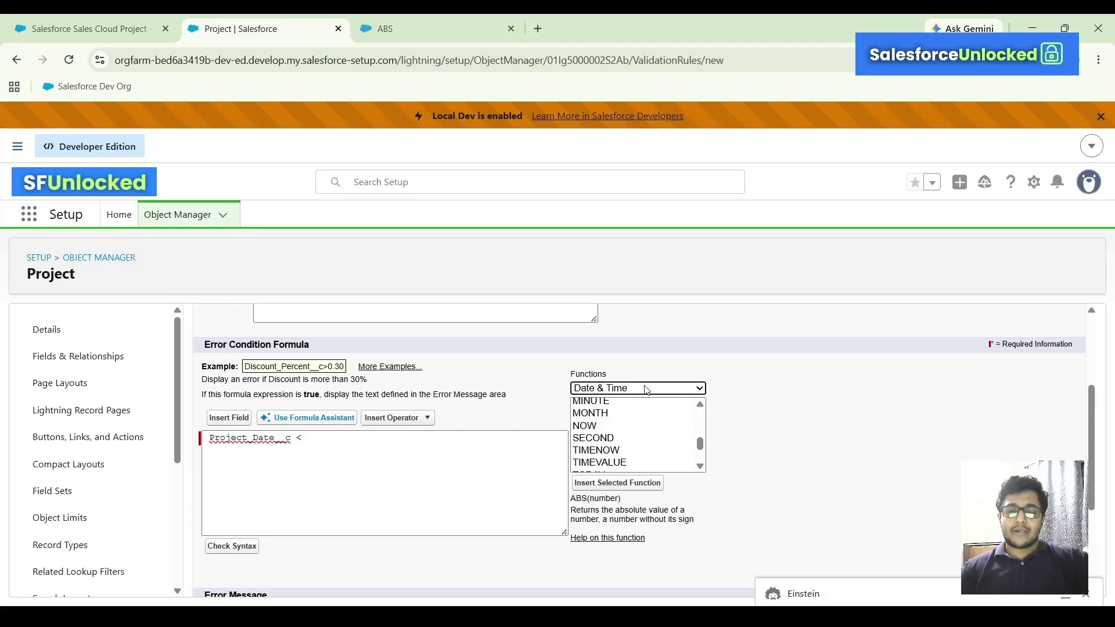
Insert the TODAY function after the less-than operator and check the error condition formula's syntax.
{"action": "scroll", "coordinate": [658, 429], "scroll_direction": "up", "scroll_amount": 4}
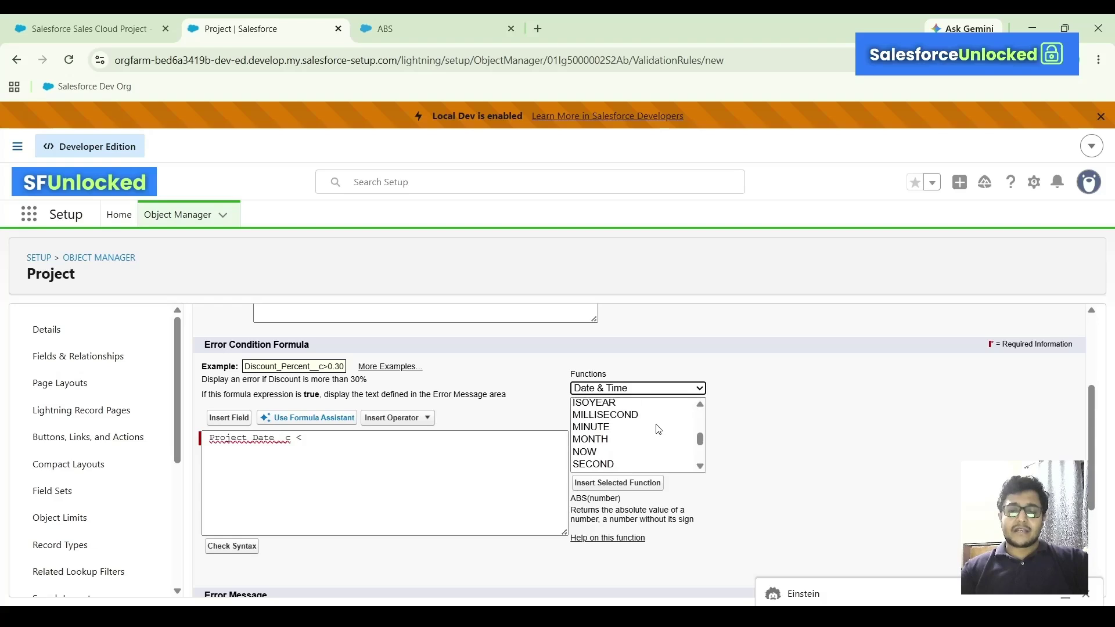
{"action": "scroll", "coordinate": [593, 424], "scroll_direction": "up", "scroll_amount": 3}
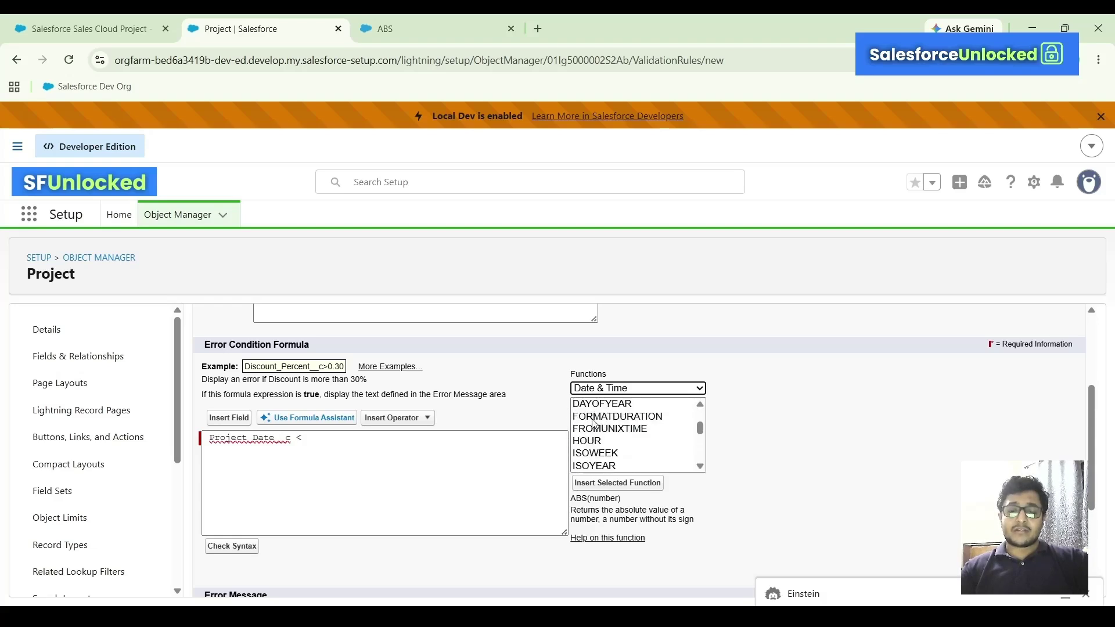
{"action": "scroll", "coordinate": [598, 430], "scroll_direction": "up", "scroll_amount": 1}
{"action": "left_click", "coordinate": [611, 449]}
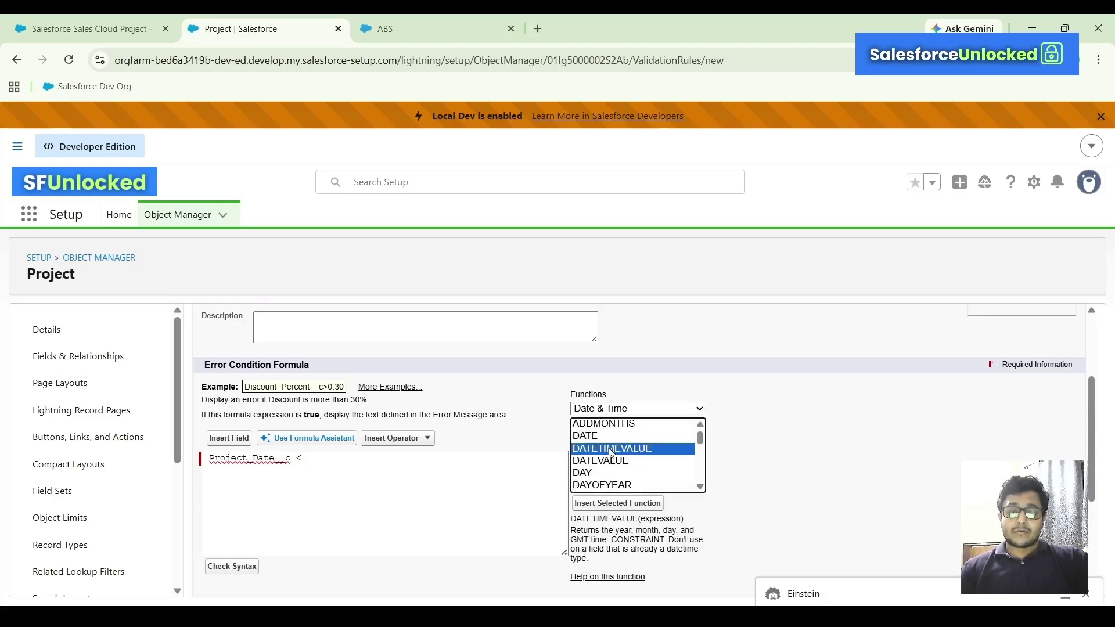
{"action": "key", "text": "End"}
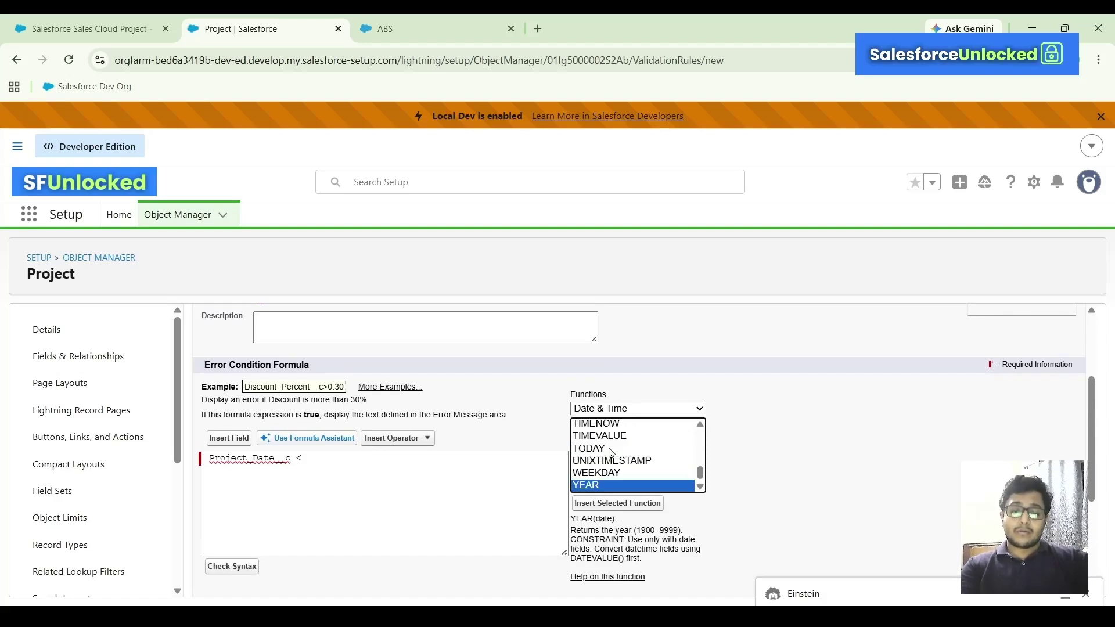
{"action": "left_click", "coordinate": [610, 449]}
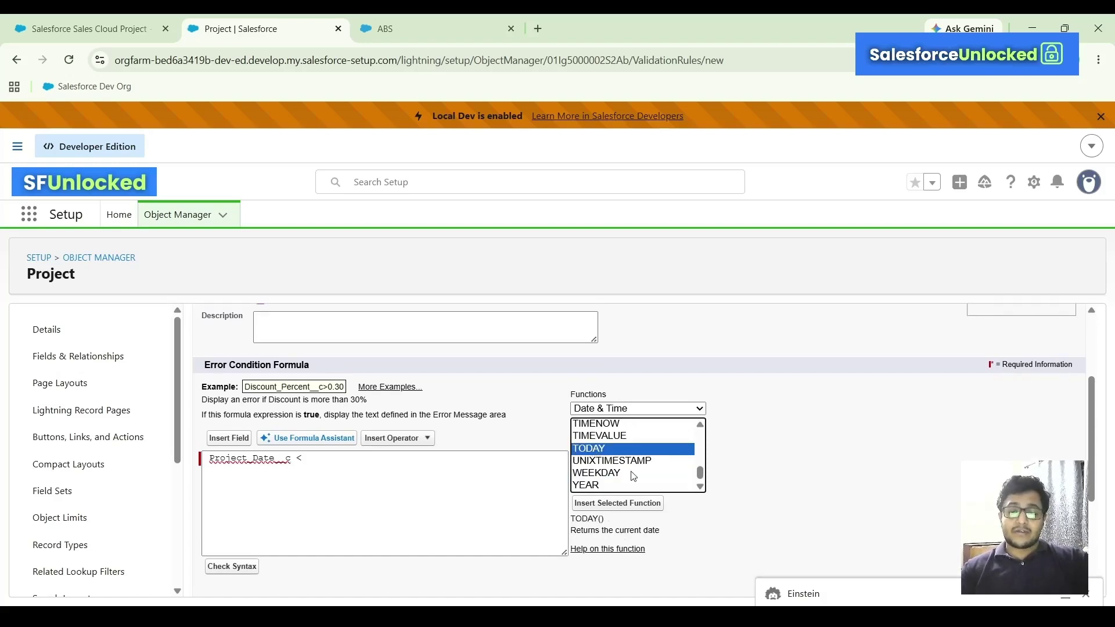
{"action": "left_click", "coordinate": [625, 504]}
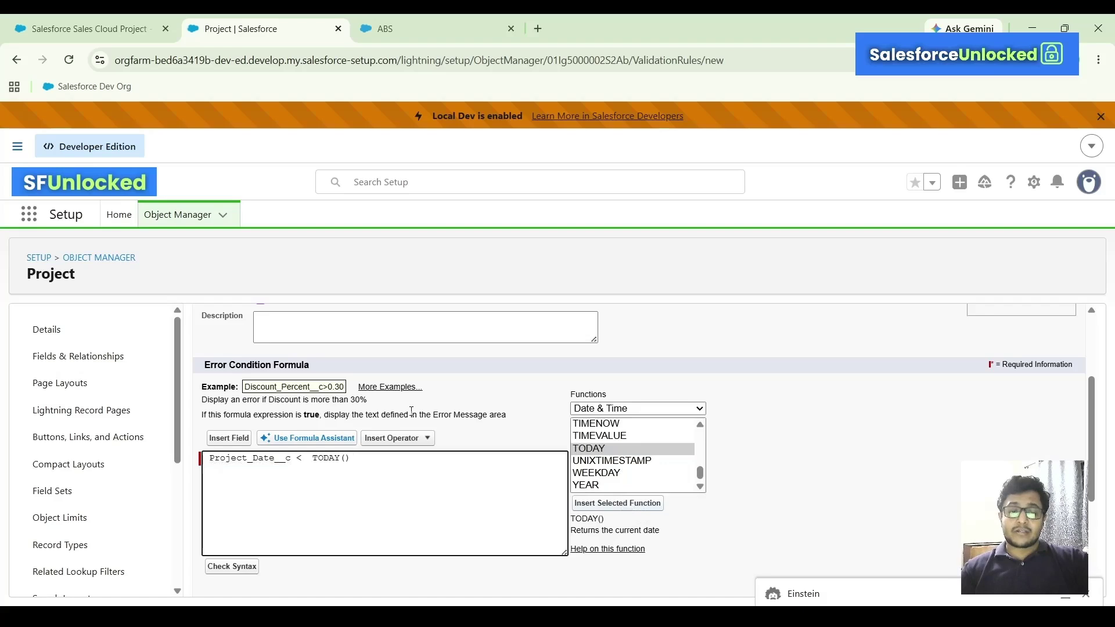
{"action": "scroll", "coordinate": [411, 411], "scroll_direction": "down", "scroll_amount": 2}
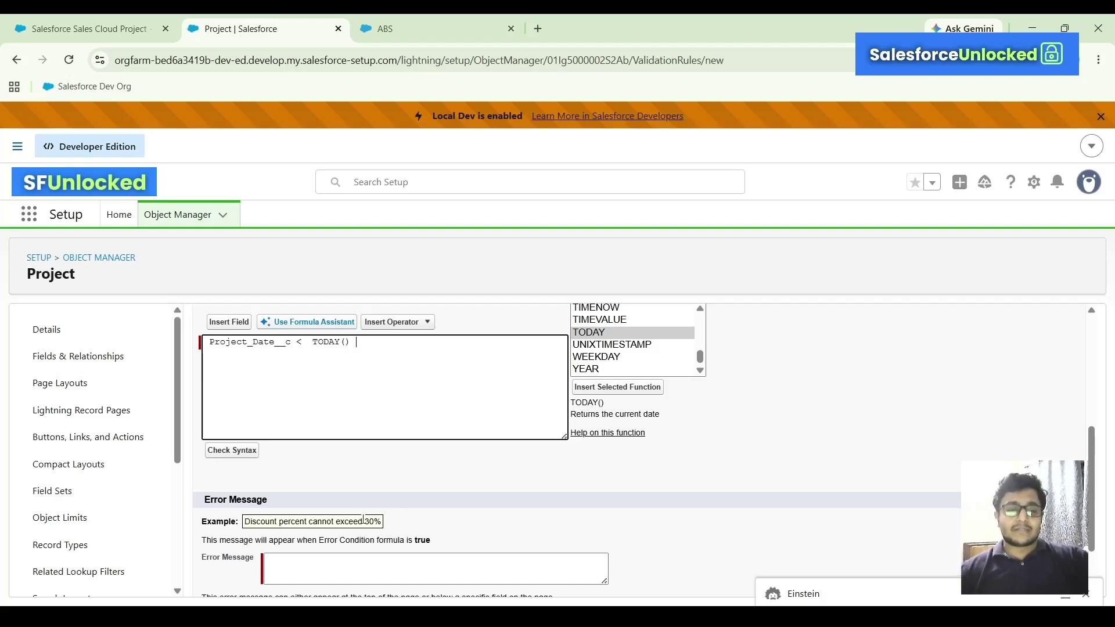
{"action": "left_click", "coordinate": [235, 451]}
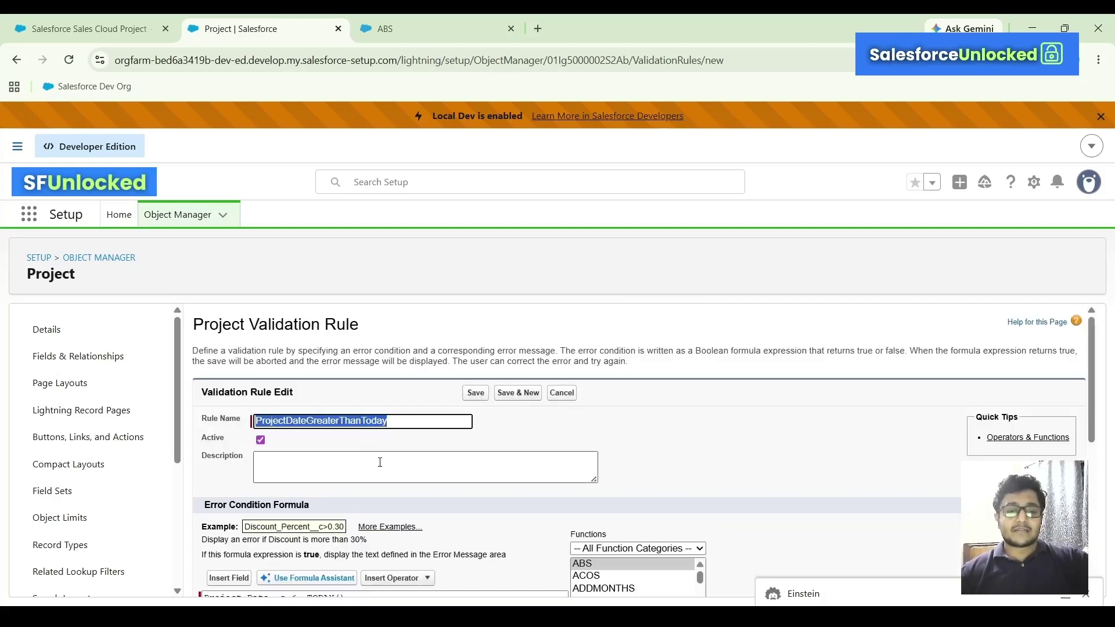
Enter "Please select a future project date" as the validation rule's error message.
{"action": "scroll", "coordinate": [383, 469], "scroll_direction": "down", "scroll_amount": 5}
{"action": "scroll", "coordinate": [325, 471], "scroll_direction": "up", "scroll_amount": 2}
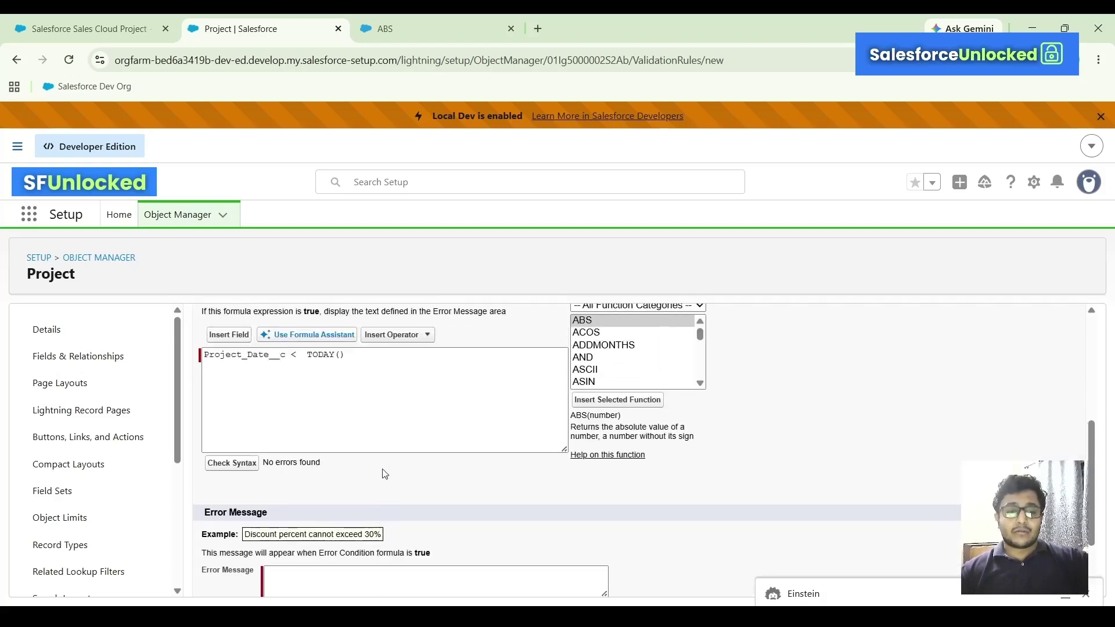
{"action": "scroll", "coordinate": [310, 465], "scroll_direction": "down", "scroll_amount": 2}
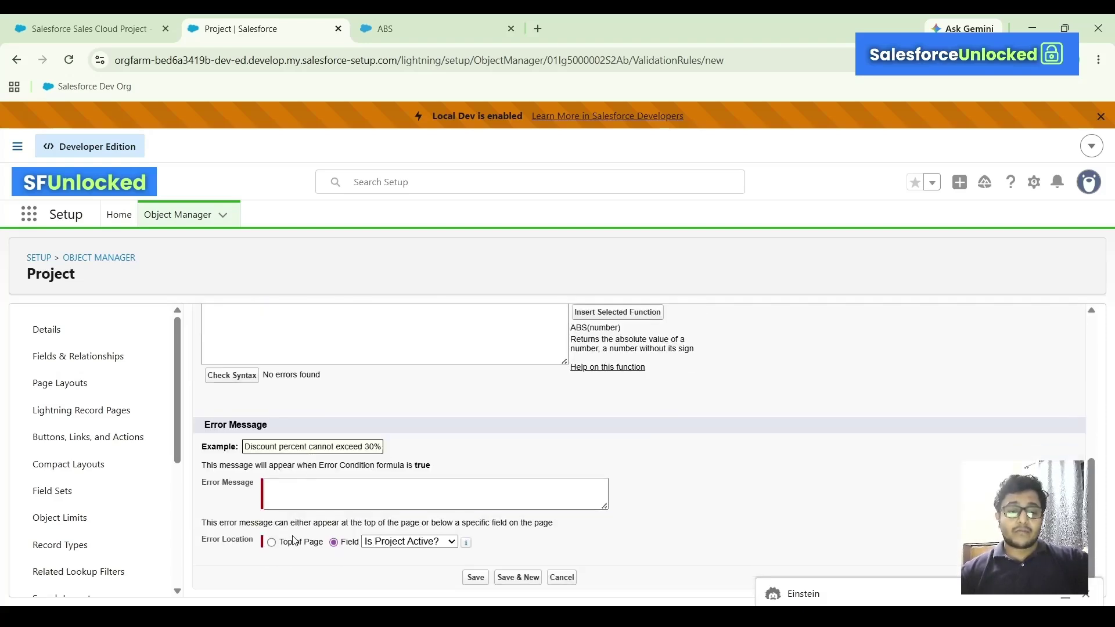
{"action": "left_click", "coordinate": [322, 489]}
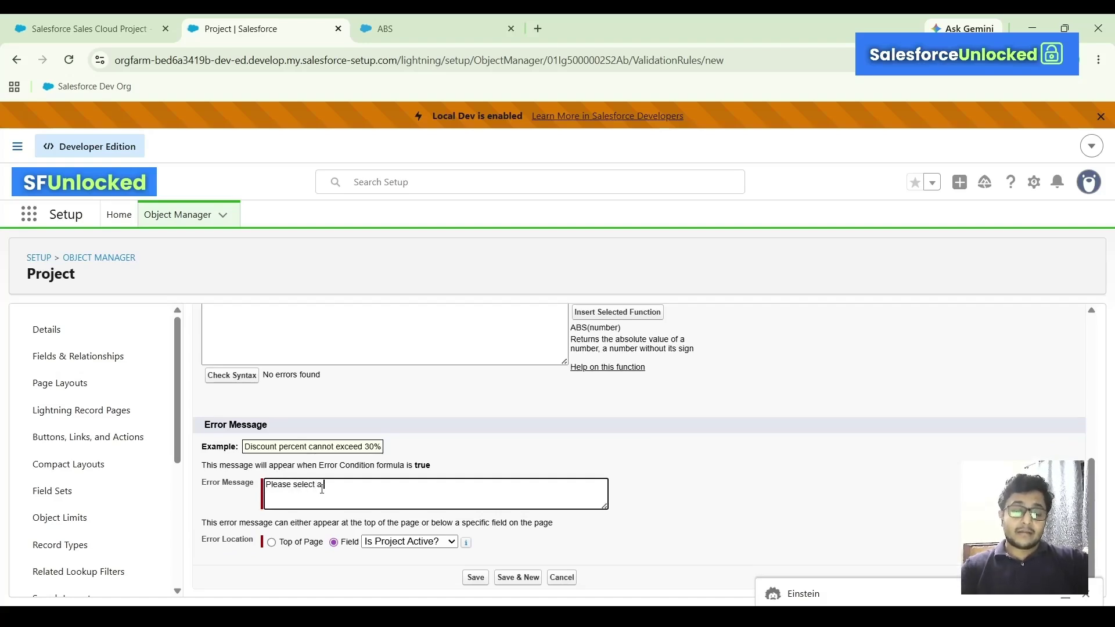
{"action": "type", "text": "Please select a"}
{"action": "key", "text": "BackSpace"}
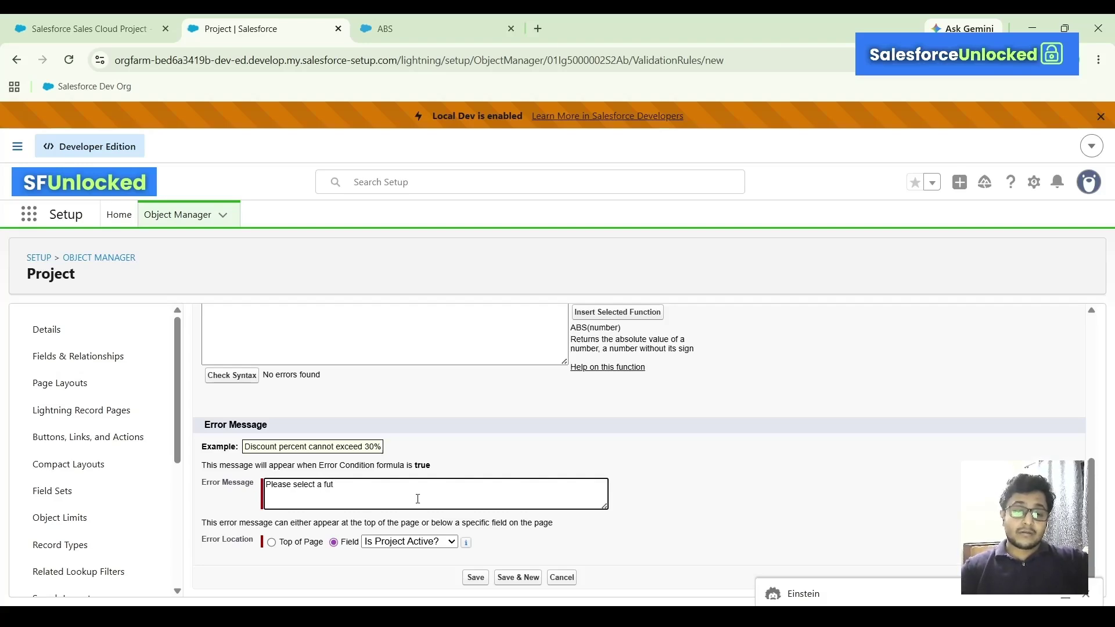
{"action": "type", "text": "a future project date"}
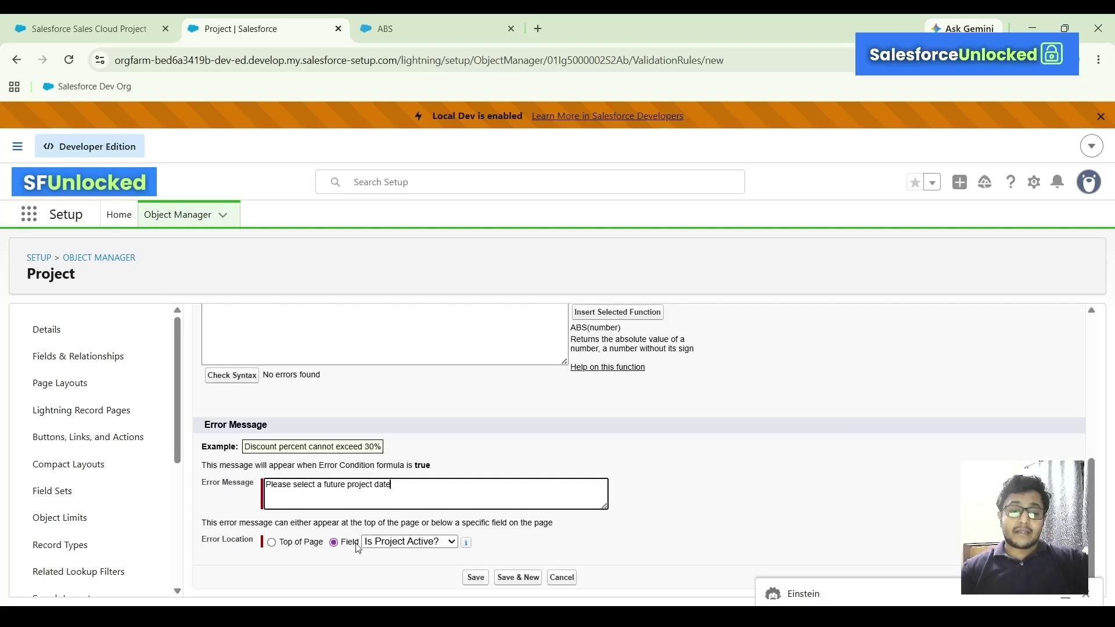
Set the error location to the Project Date field and save the validation rule.
{"action": "left_click", "coordinate": [335, 543]}
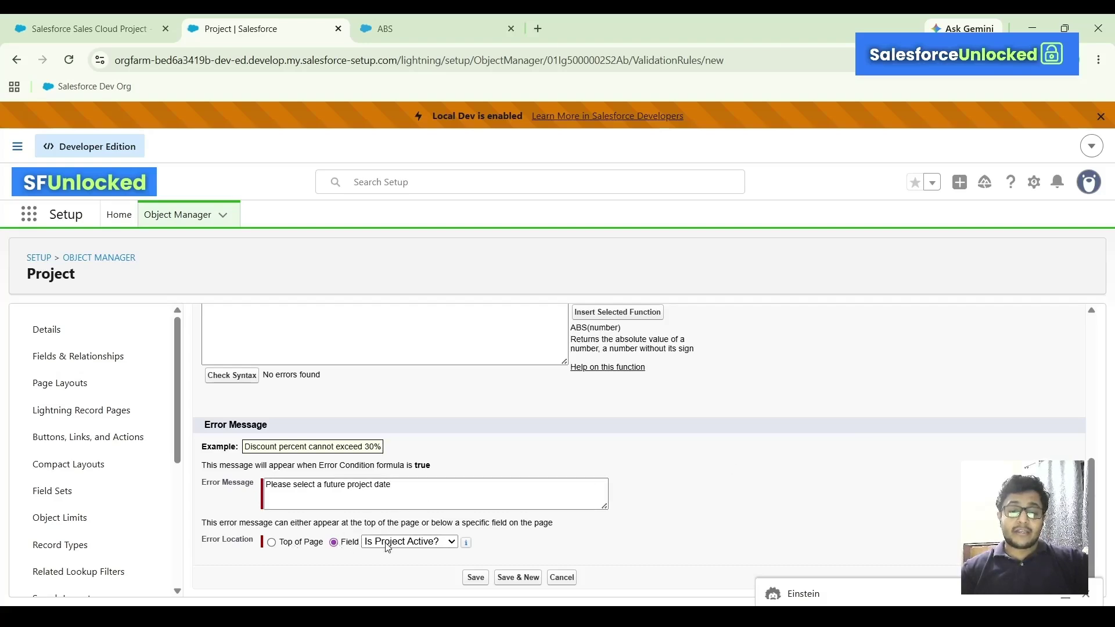
{"action": "left_click", "coordinate": [388, 548]}
{"action": "left_click", "coordinate": [423, 462]}
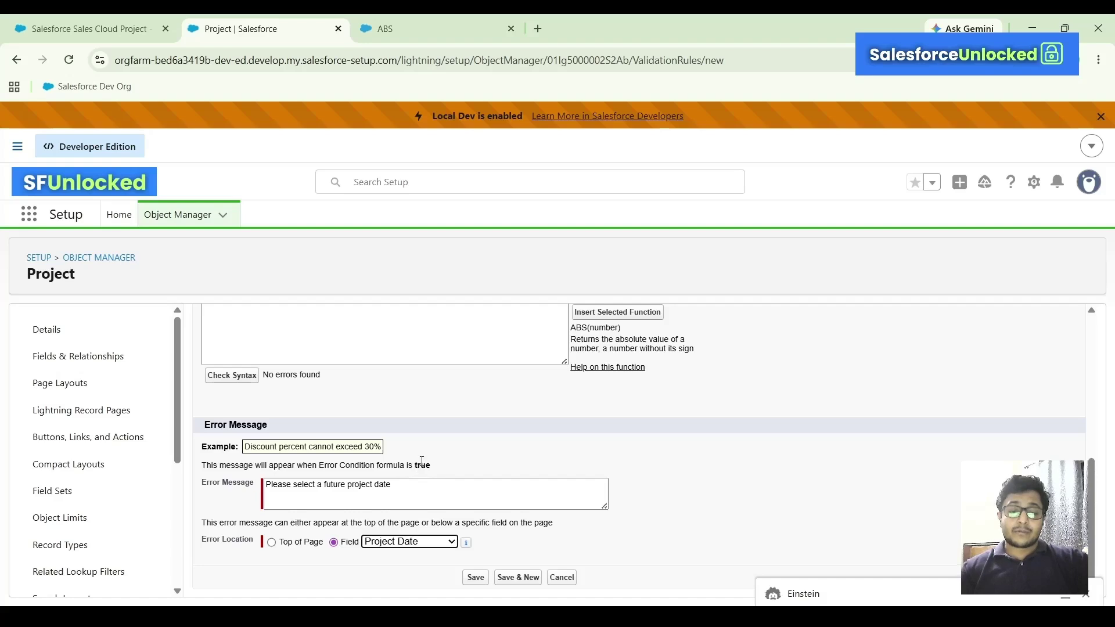
{"action": "left_click", "coordinate": [475, 577]}
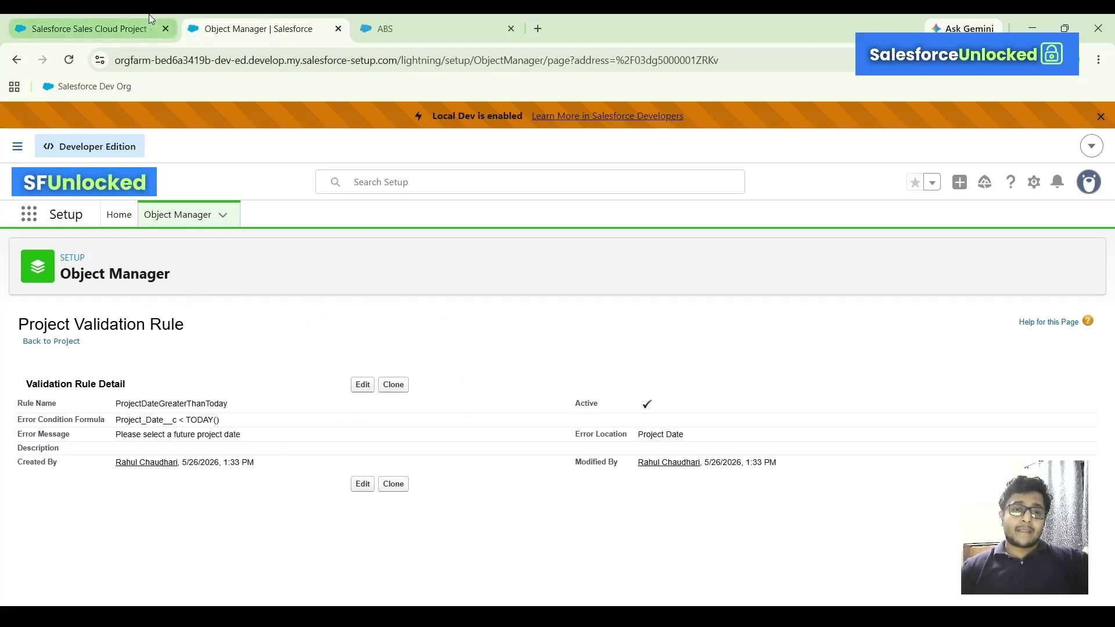
Examine the list of formula operators and functions in the Salesforce Help table of contents beside the ABS article.
{"action": "left_click", "coordinate": [87, 29]}
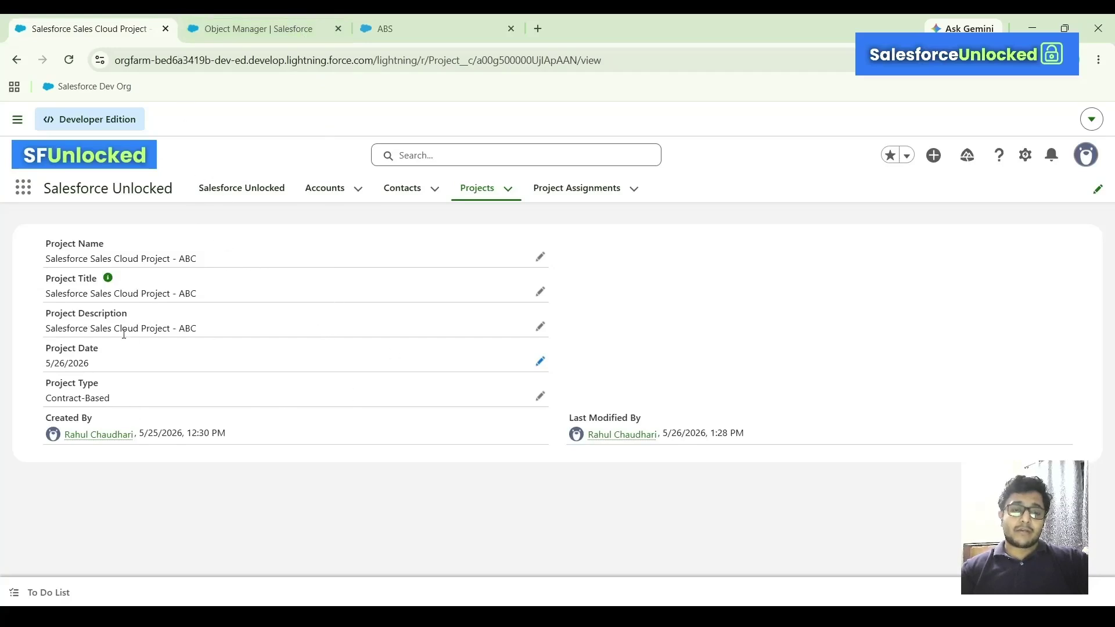
{"action": "left_click", "coordinate": [411, 34]}
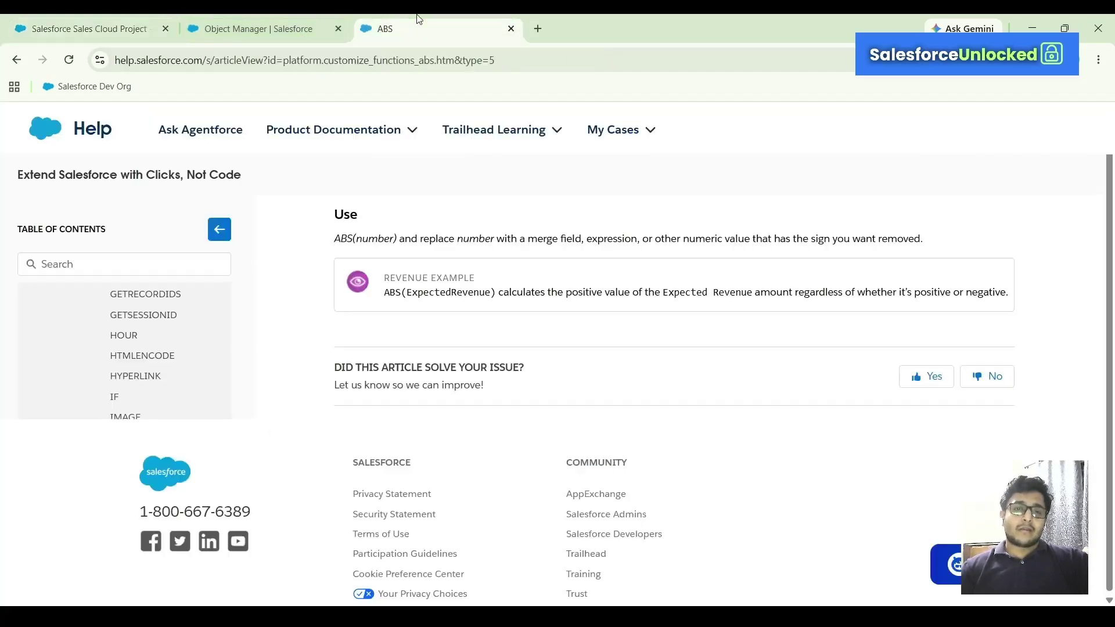
{"action": "scroll", "coordinate": [411, 347], "scroll_direction": "up", "scroll_amount": 3}
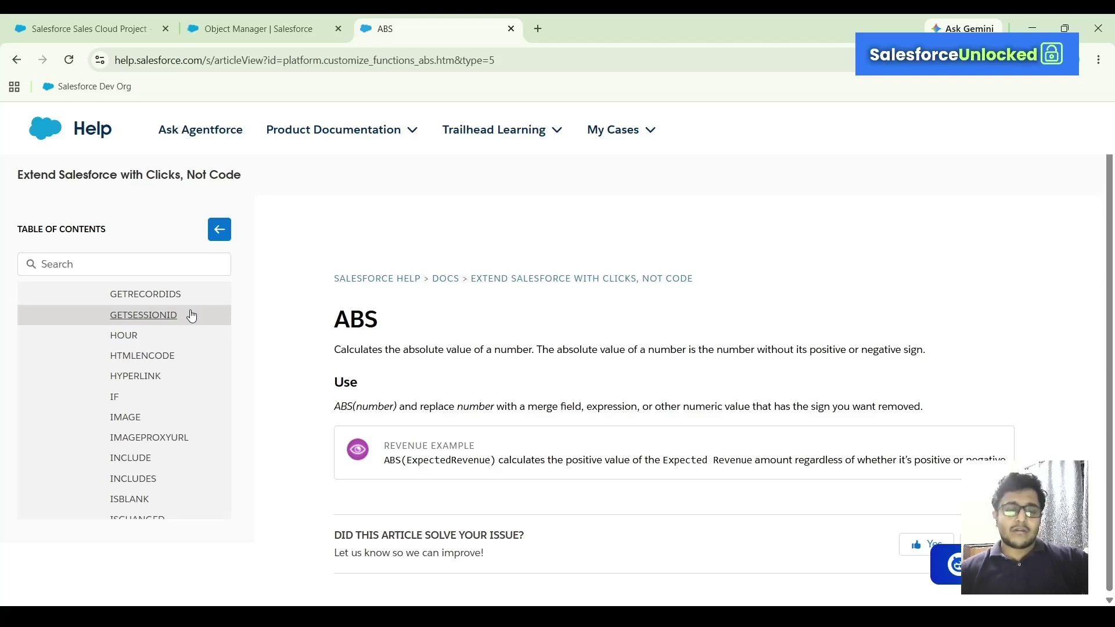
{"action": "scroll", "coordinate": [192, 315], "scroll_direction": "up", "scroll_amount": 5}
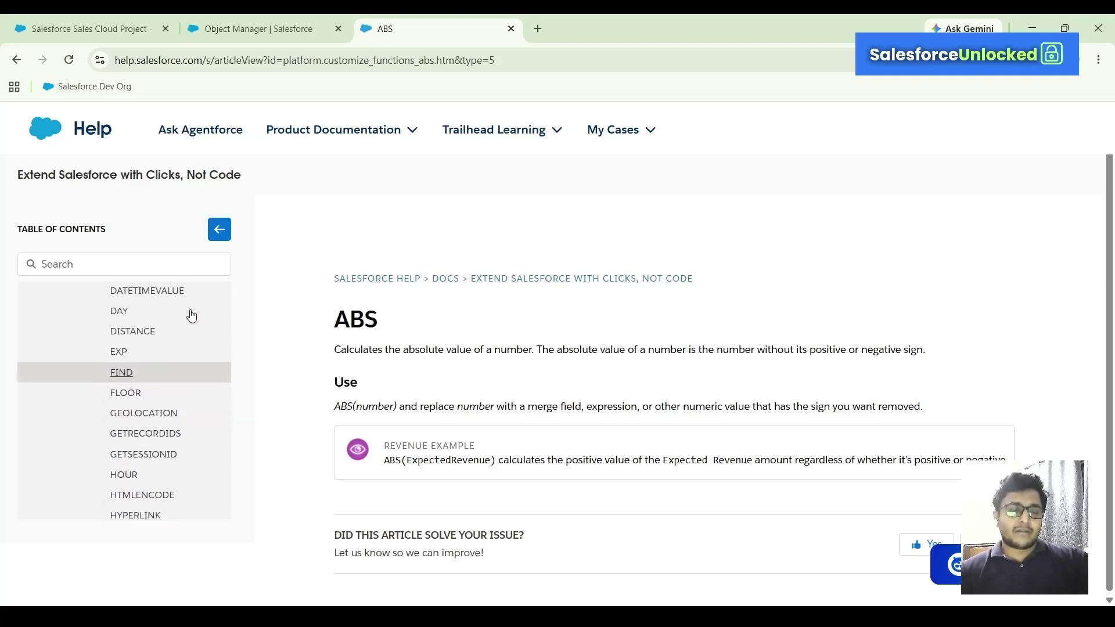
{"action": "scroll", "coordinate": [192, 315], "scroll_direction": "up", "scroll_amount": 5}
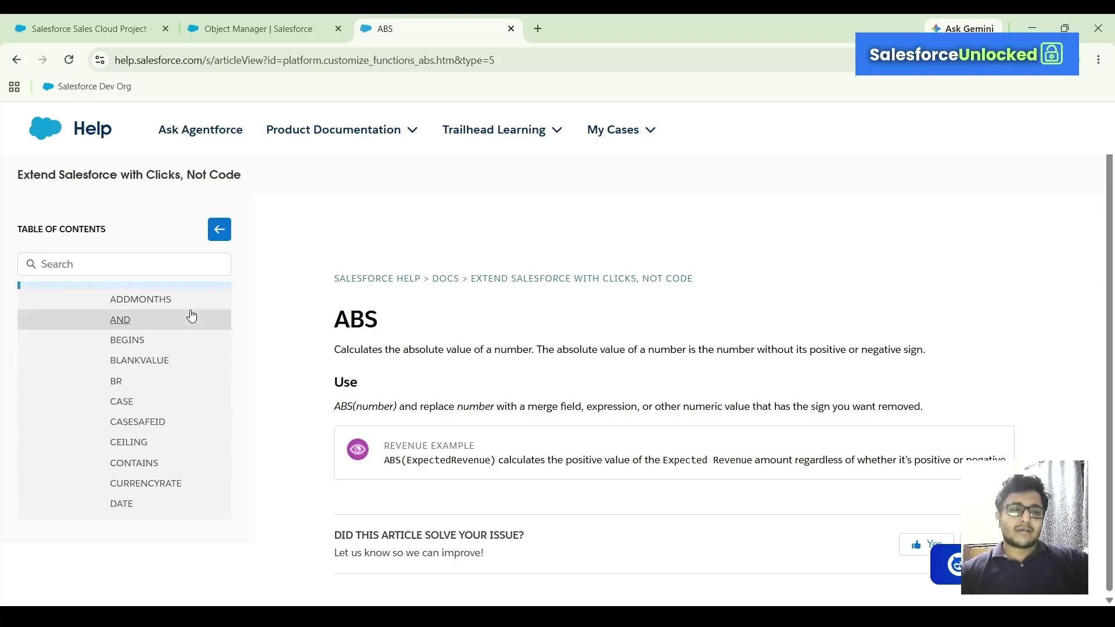
{"action": "scroll", "coordinate": [192, 315], "scroll_direction": "down", "scroll_amount": 2}
{"action": "scroll", "coordinate": [192, 316], "scroll_direction": "up", "scroll_amount": 5}
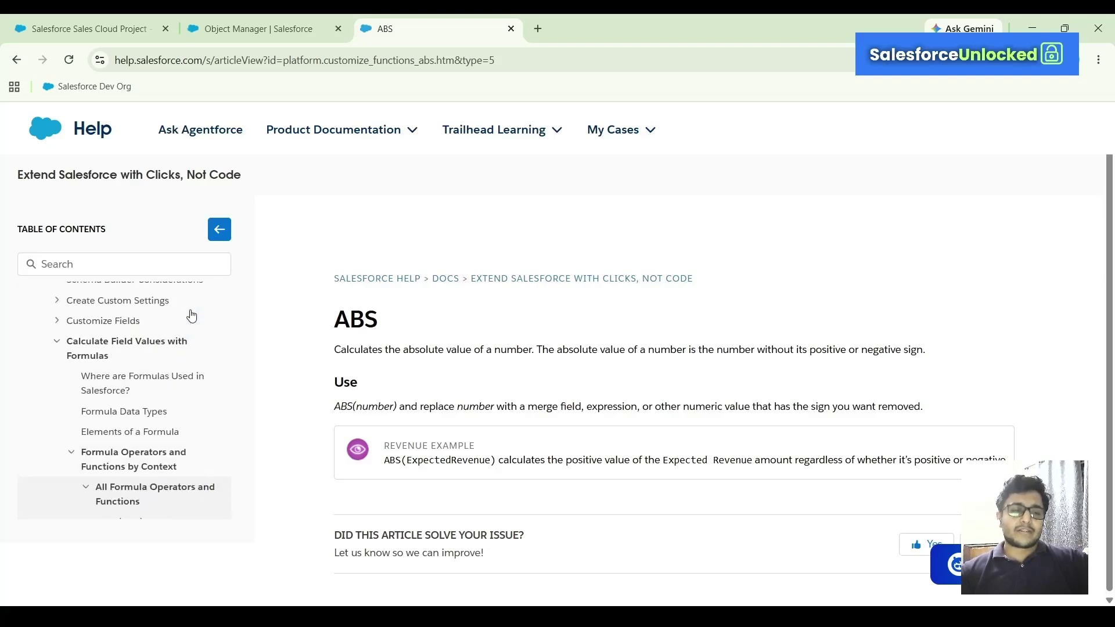
{"action": "scroll", "coordinate": [192, 315], "scroll_direction": "down", "scroll_amount": 3}
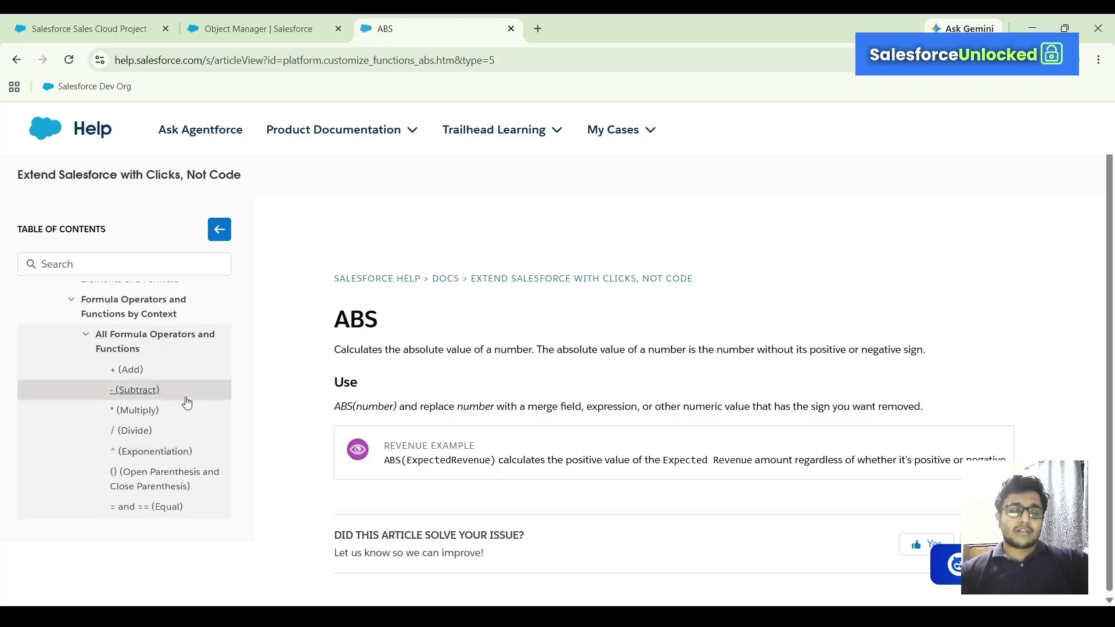
{"action": "scroll", "coordinate": [187, 400], "scroll_direction": "down", "scroll_amount": 3}
{"action": "scroll", "coordinate": [187, 401], "scroll_direction": "down", "scroll_amount": 4}
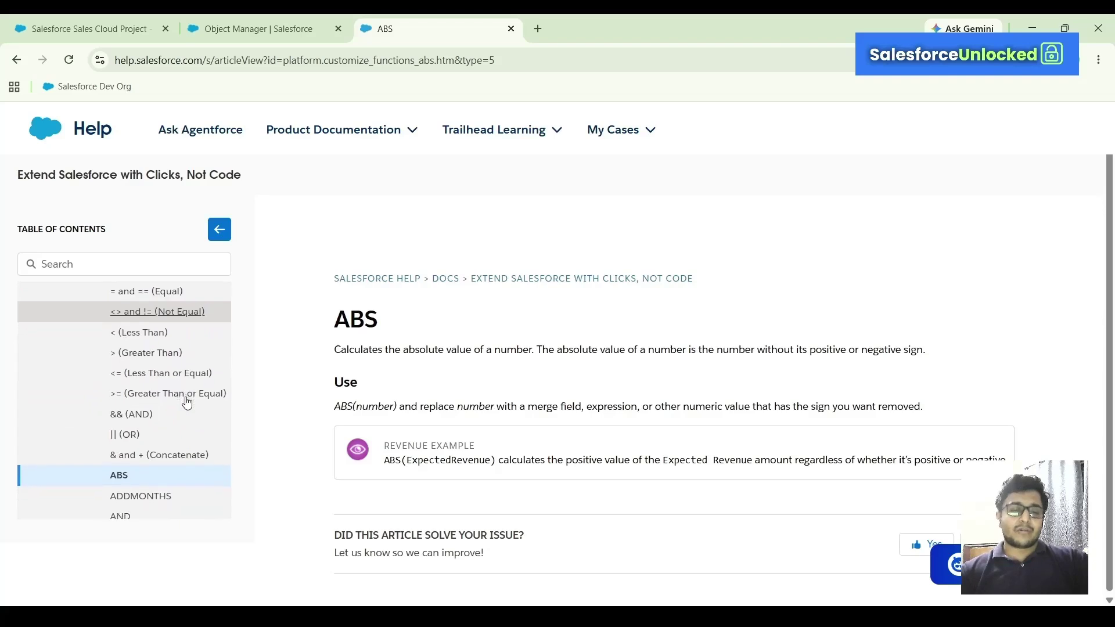
{"action": "scroll", "coordinate": [187, 400], "scroll_direction": "down", "scroll_amount": 1}
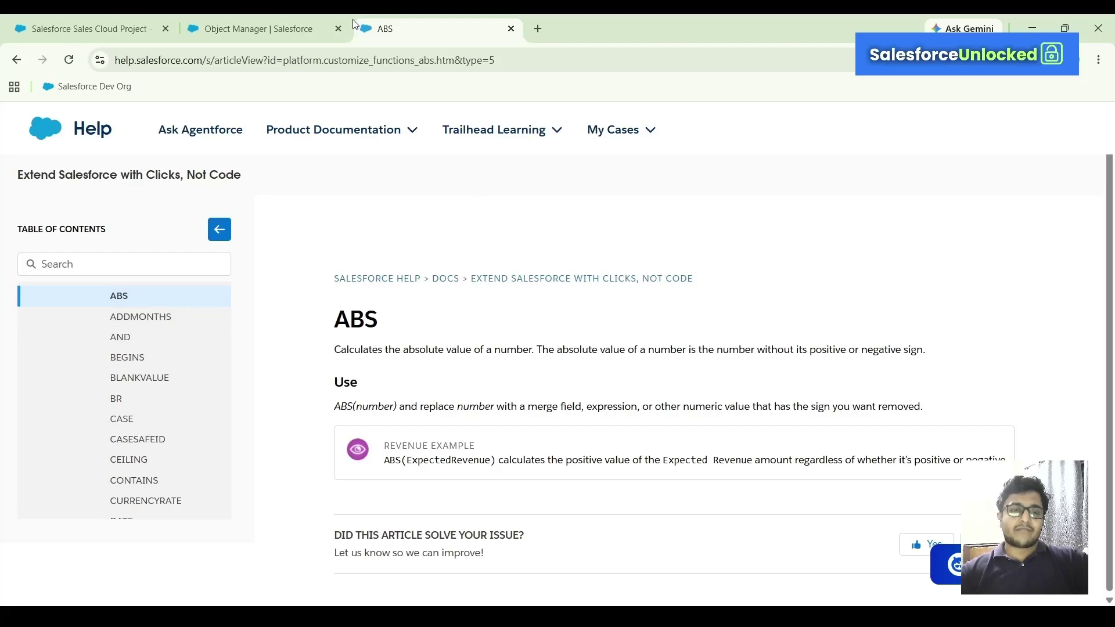
Test the validation rule by trying to save the Salesforce Sales Cloud Project - ABC record with Project Date 5/24/2026.
{"action": "left_click", "coordinate": [265, 16]}
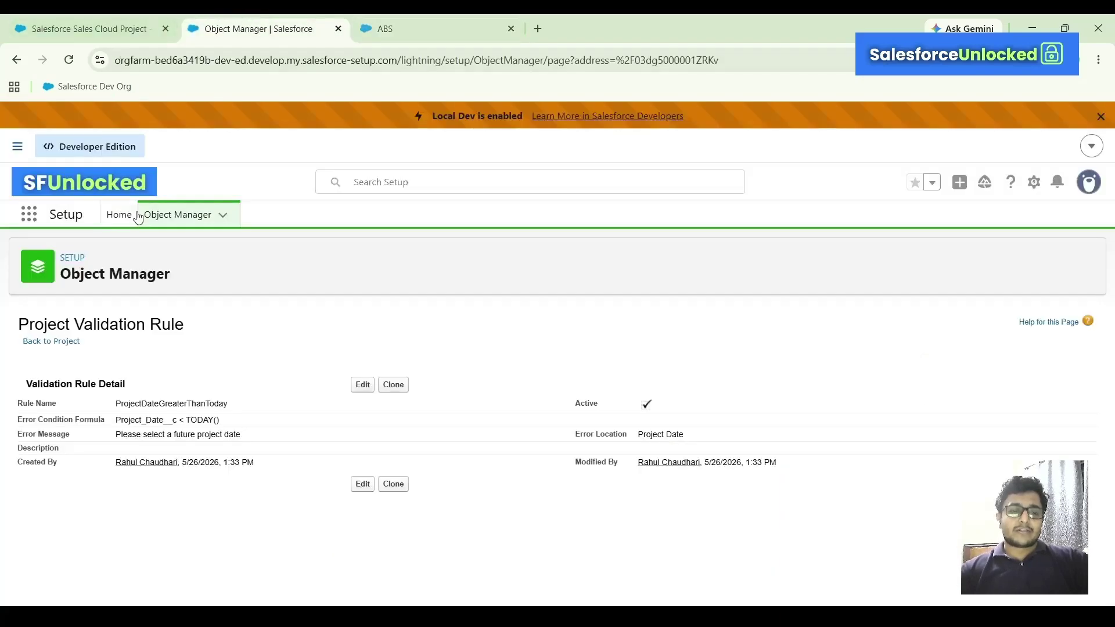
{"action": "left_click", "coordinate": [86, 19]}
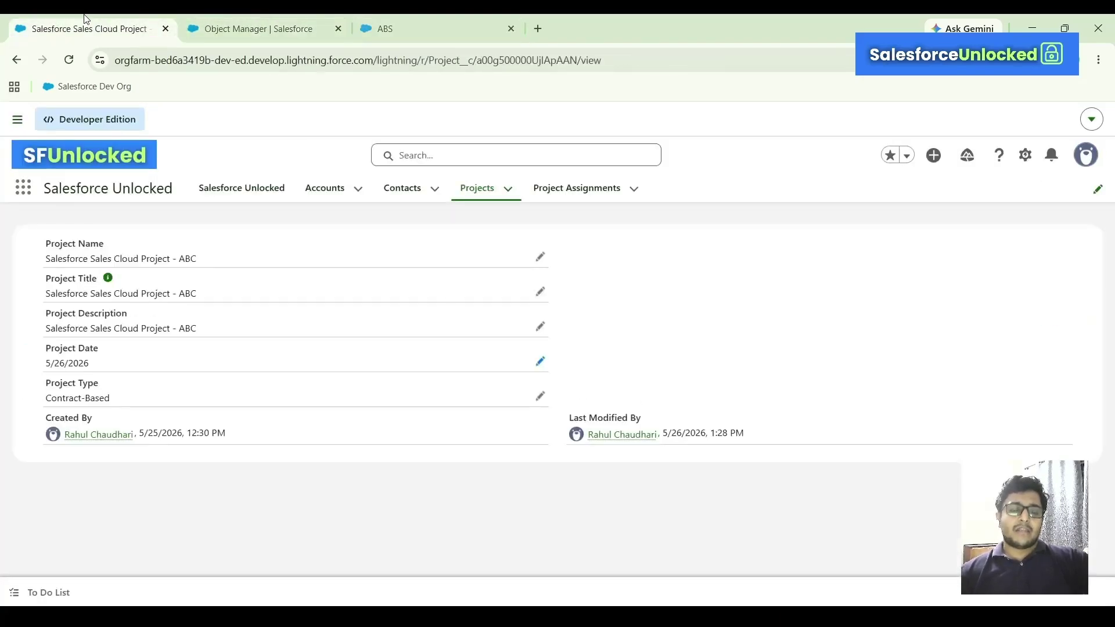
{"action": "left_click", "coordinate": [533, 367]}
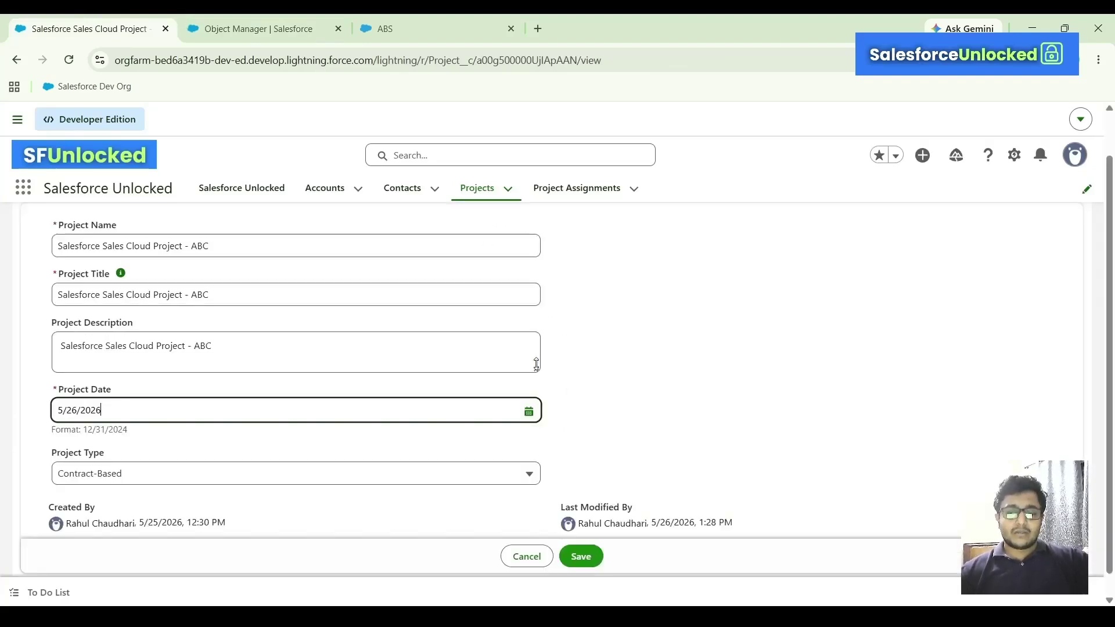
{"action": "left_click", "coordinate": [339, 416]}
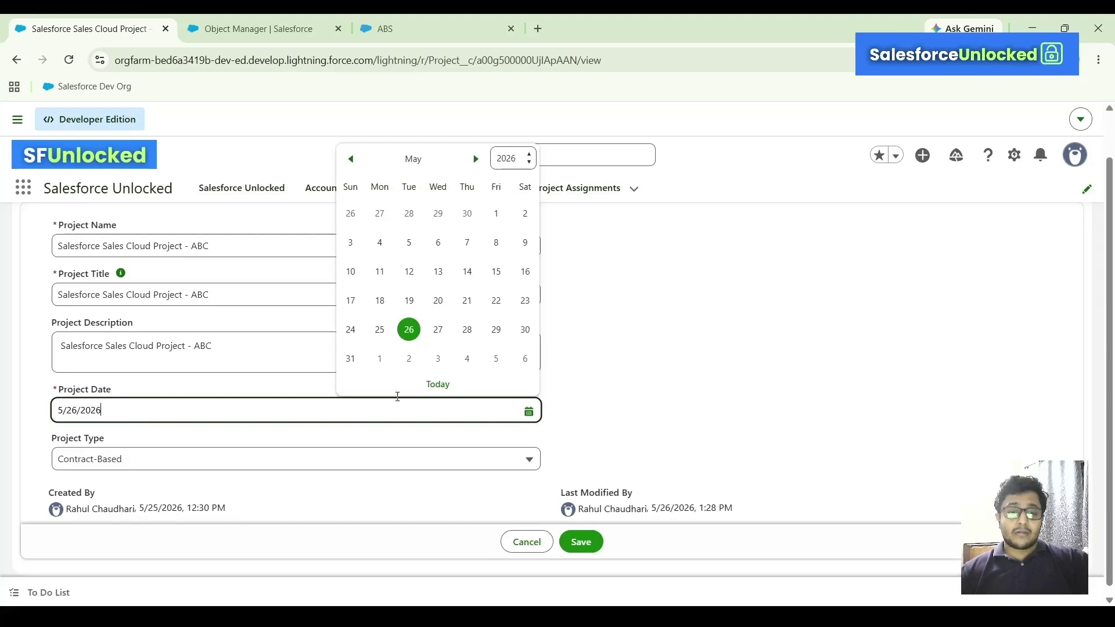
{"action": "left_click", "coordinate": [409, 329]}
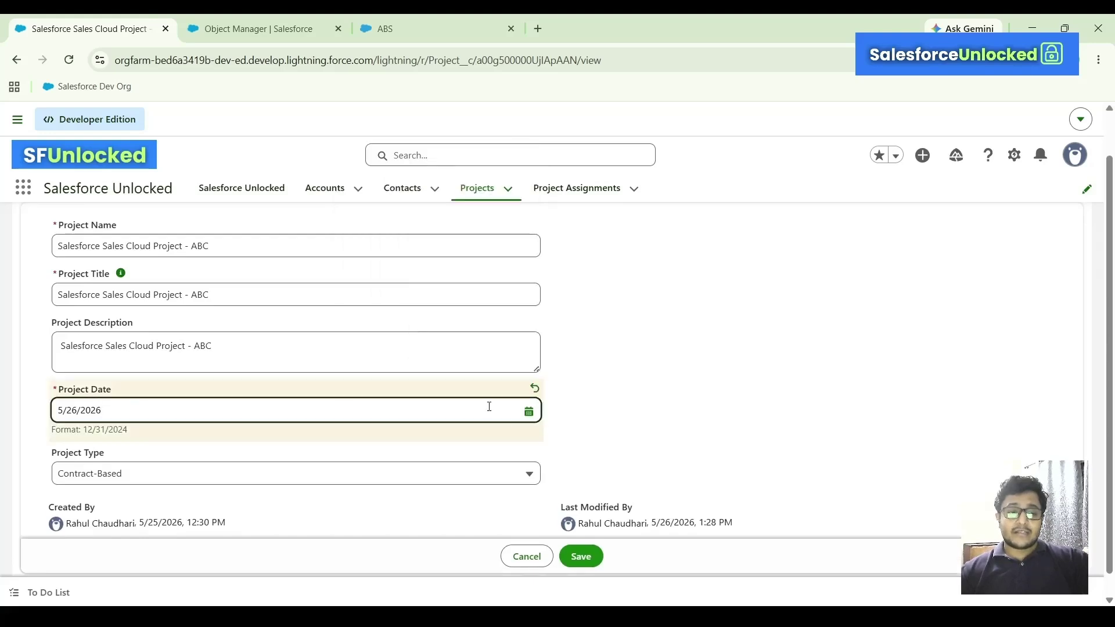
{"action": "left_click", "coordinate": [528, 411]}
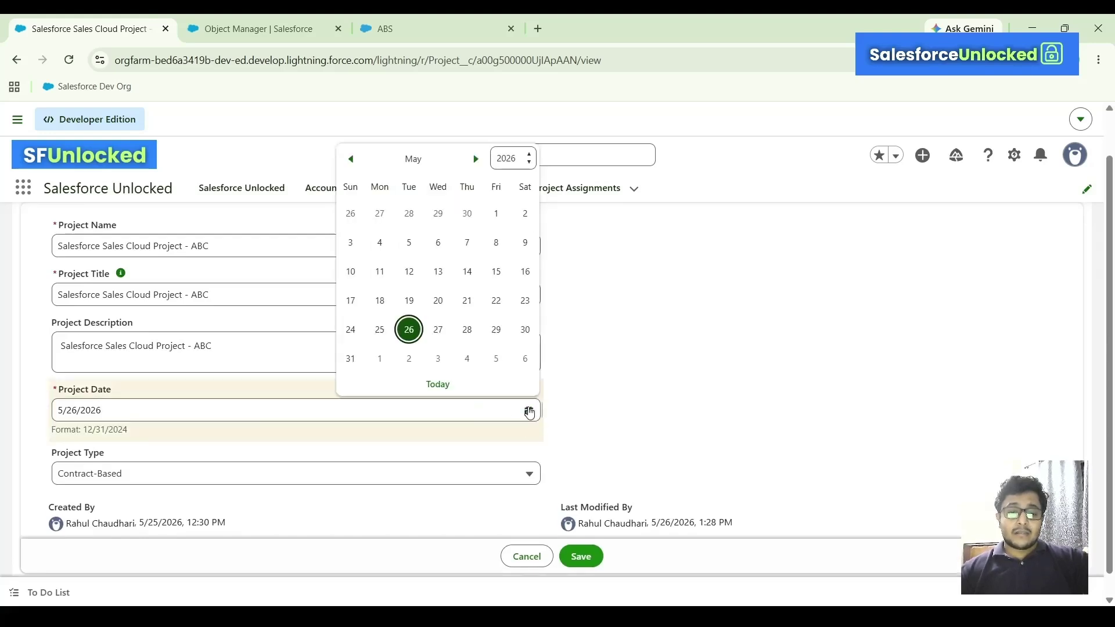
{"action": "left_click", "coordinate": [350, 329]}
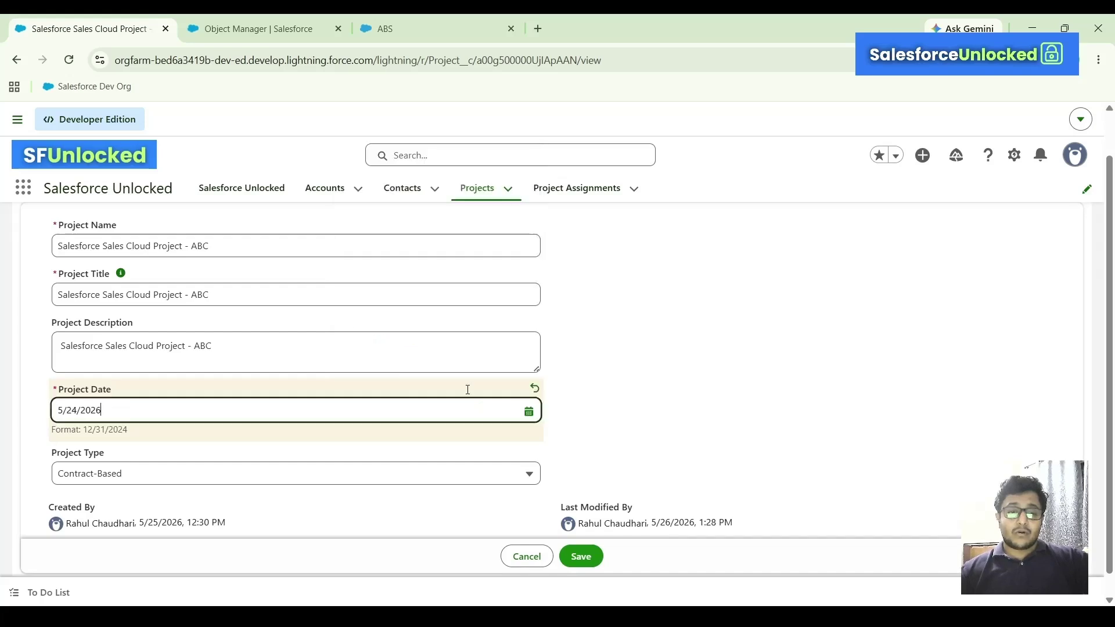
{"action": "left_click", "coordinate": [581, 556]}
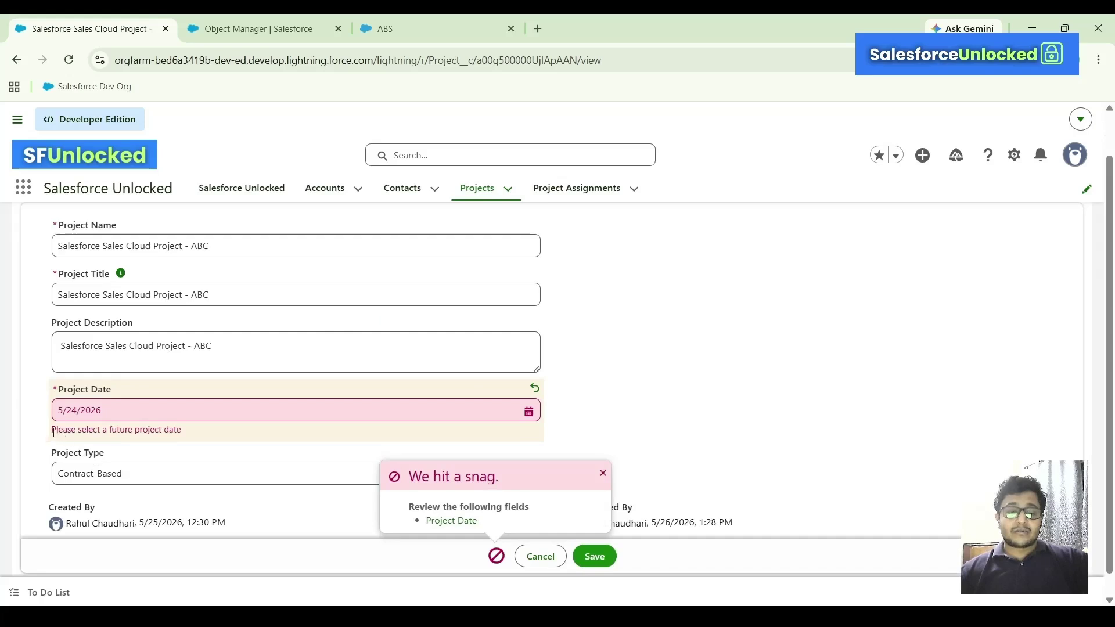
{"action": "left_click_drag", "start_coordinate": [53, 432], "coordinate": [311, 421]}
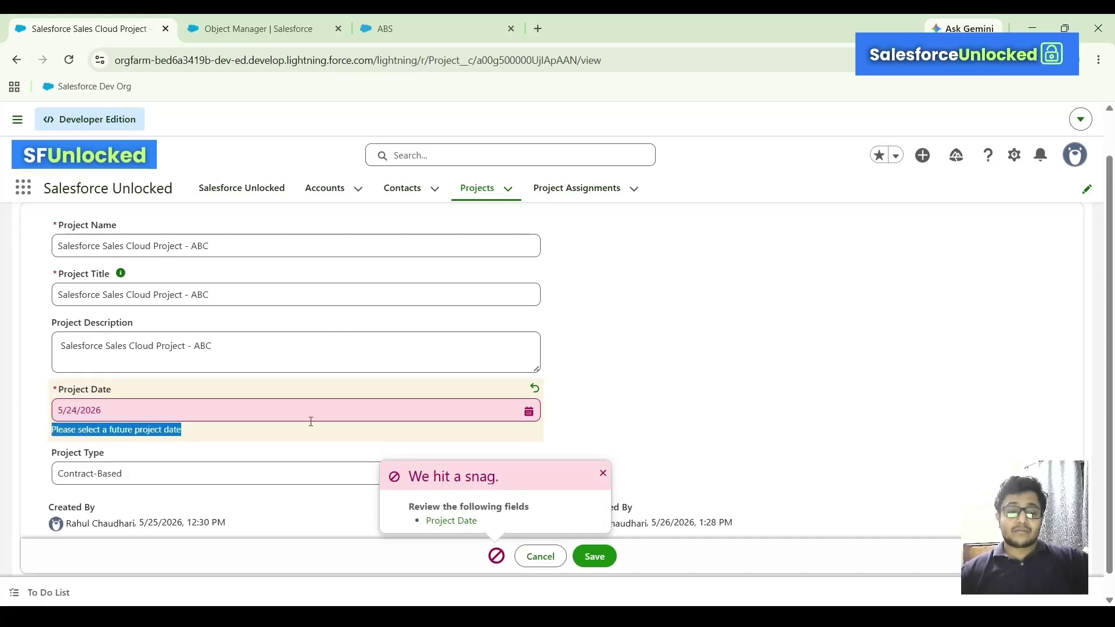
Set the record's Project Date to 5/26/2026 and save it.
{"action": "left_click", "coordinate": [508, 414]}
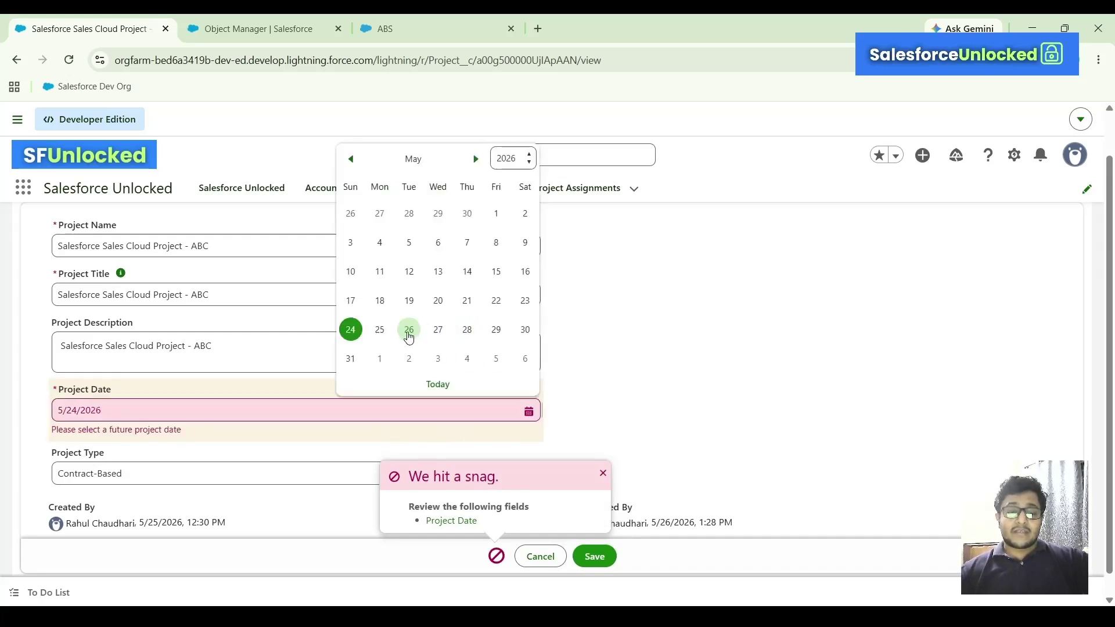
{"action": "left_click", "coordinate": [408, 330]}
{"action": "left_click", "coordinate": [601, 552]}
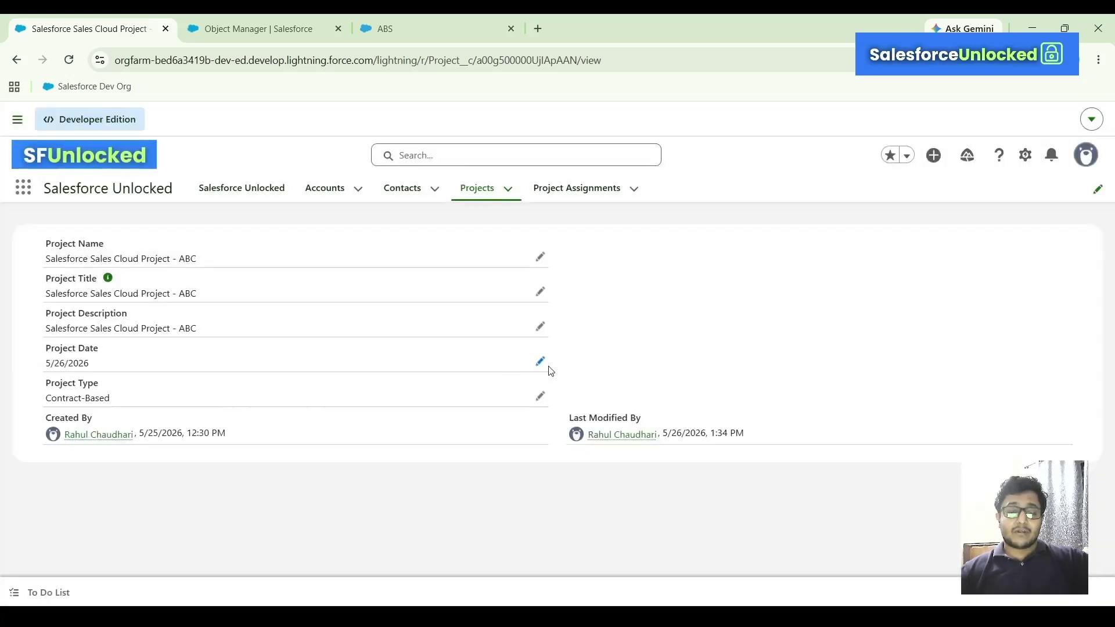
Change the record's Project Date to the future date 5/31/2026 and save it.
{"action": "left_click", "coordinate": [541, 362]}
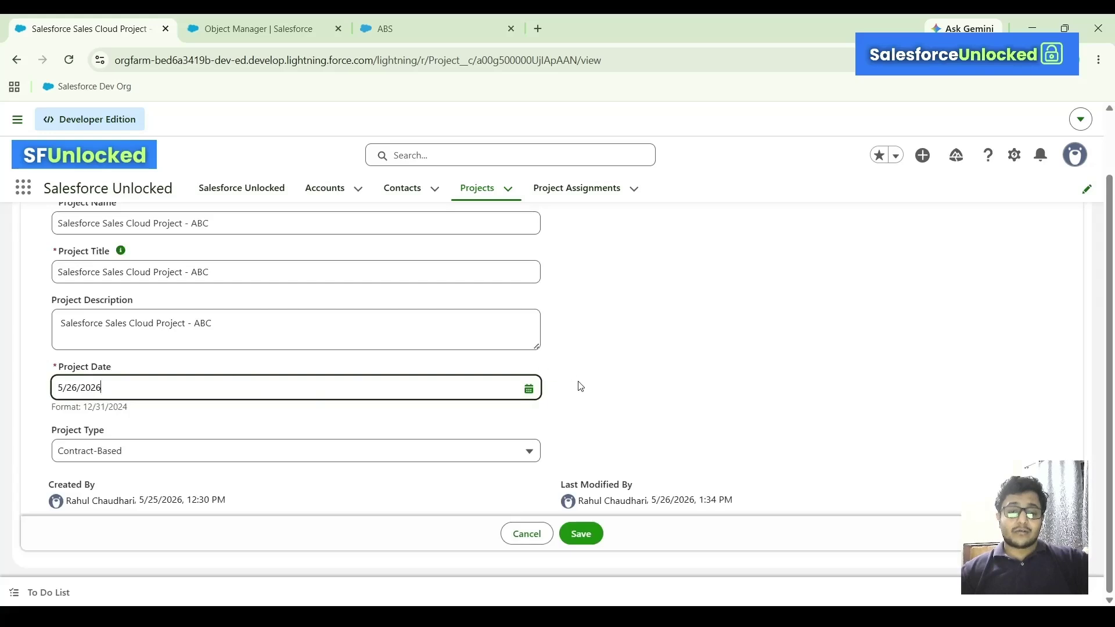
{"action": "left_click", "coordinate": [528, 388]}
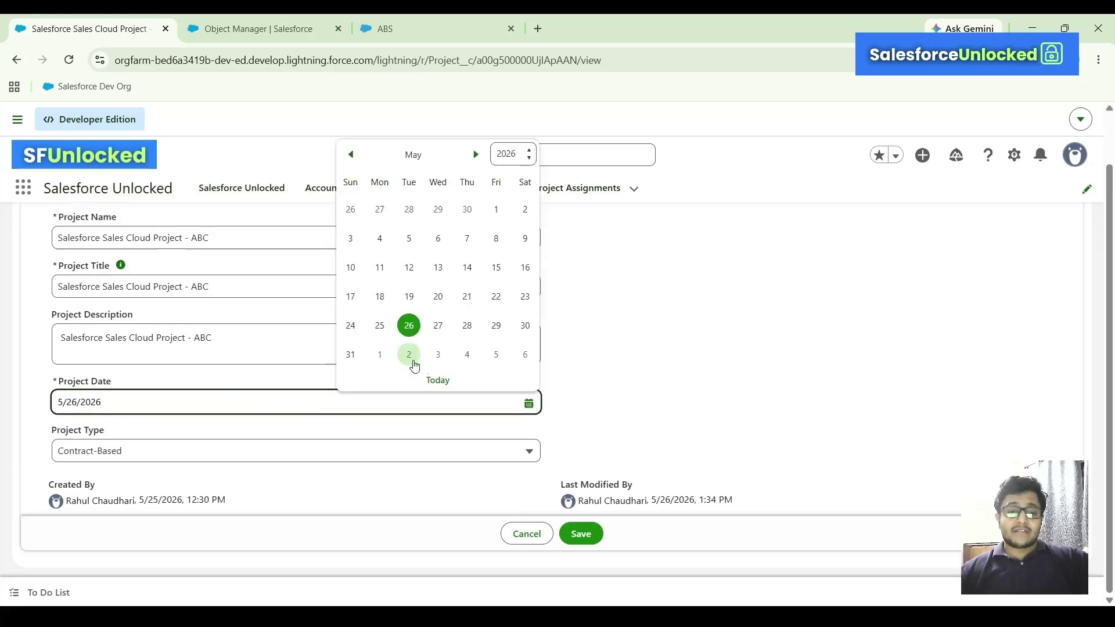
{"action": "left_click", "coordinate": [437, 326]}
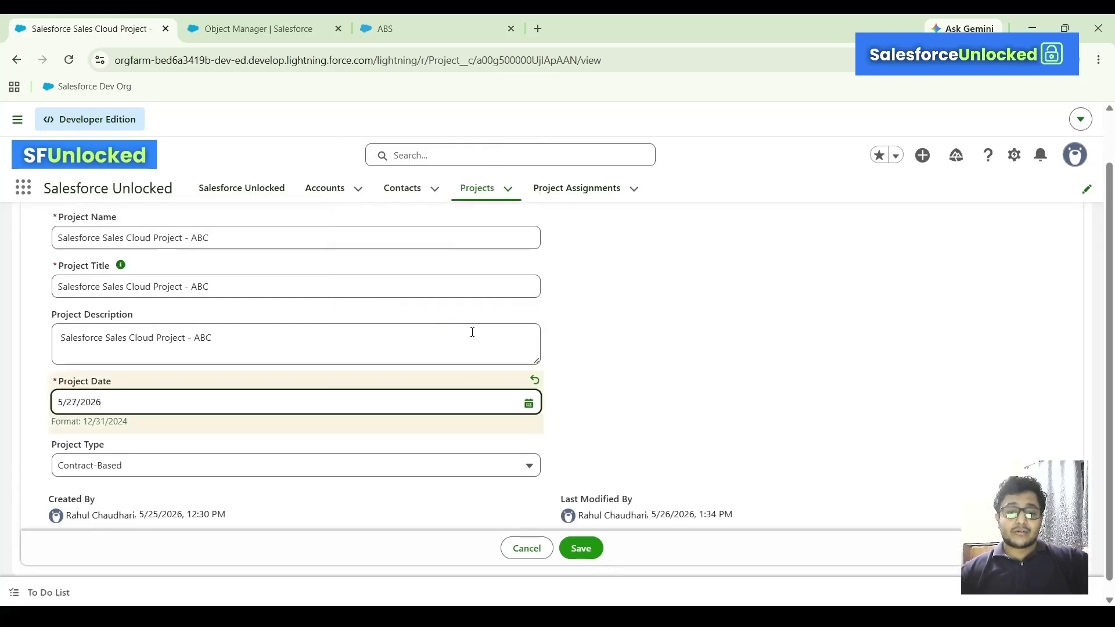
{"action": "left_click", "coordinate": [534, 408]}
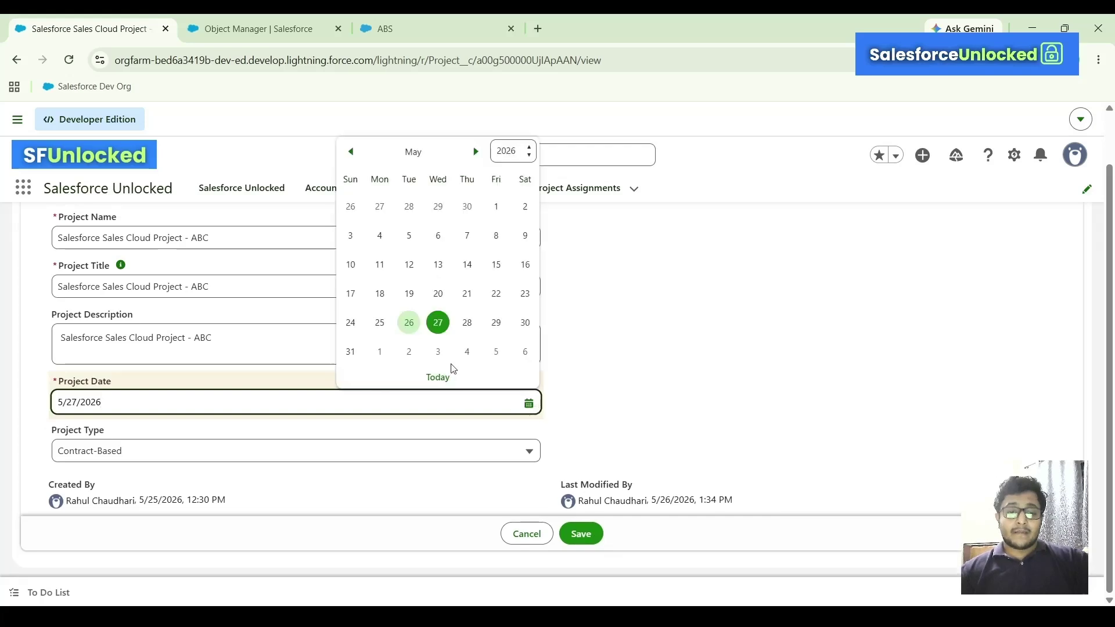
{"action": "left_click", "coordinate": [359, 355]}
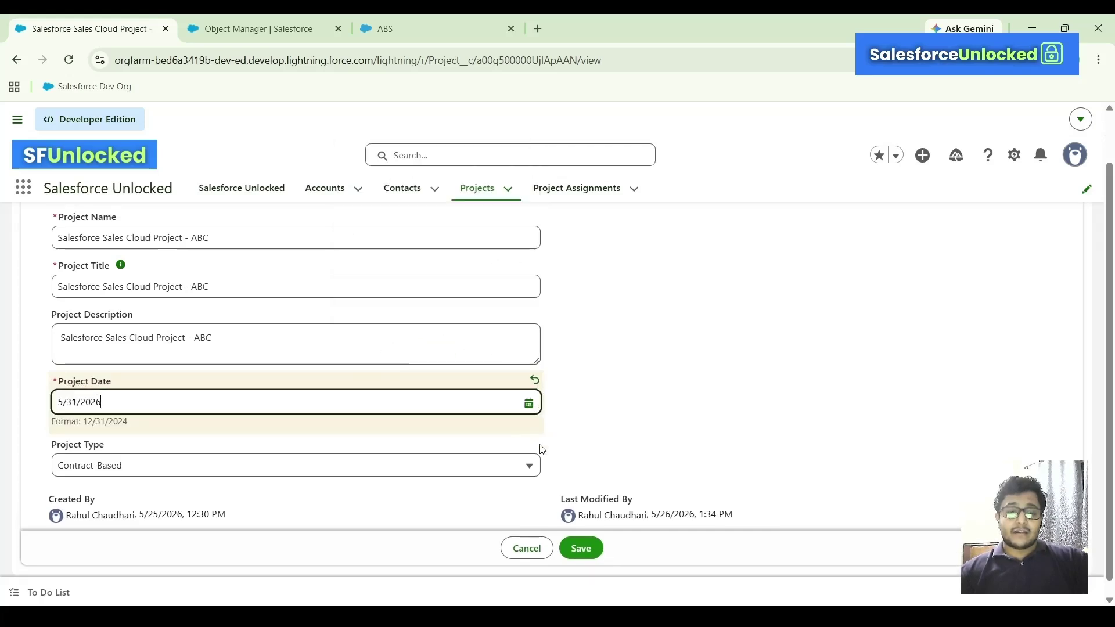
{"action": "left_click", "coordinate": [586, 550]}
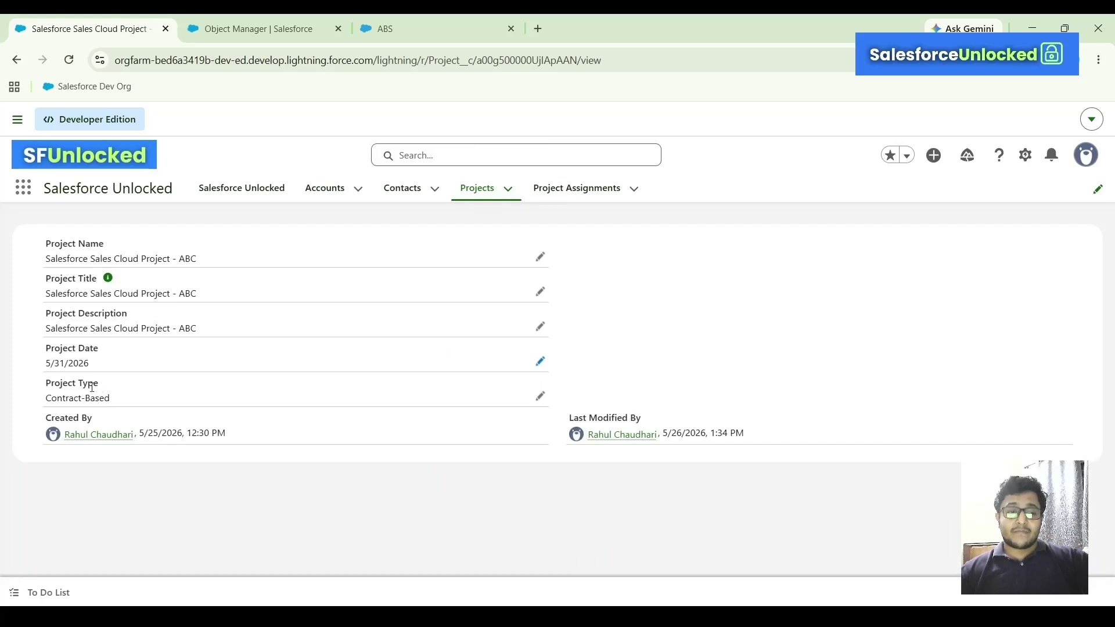
Test the validation rule by trying to save the project record with Project Date 5/19/2026, and highlight the field's error message.
{"action": "left_click", "coordinate": [544, 369]}
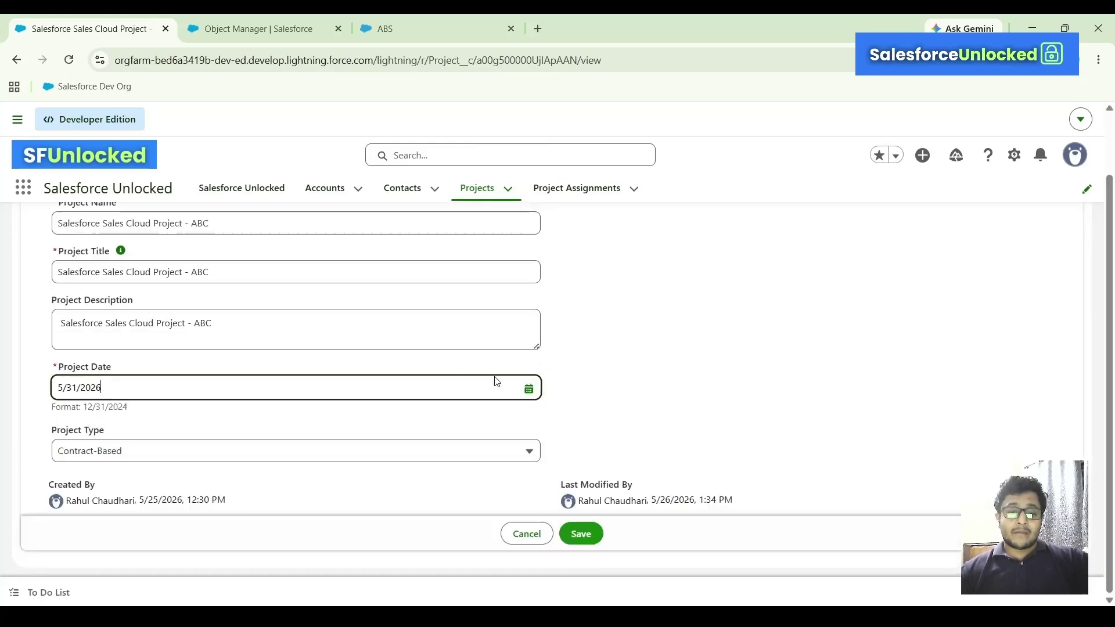
{"action": "left_click", "coordinate": [470, 384]}
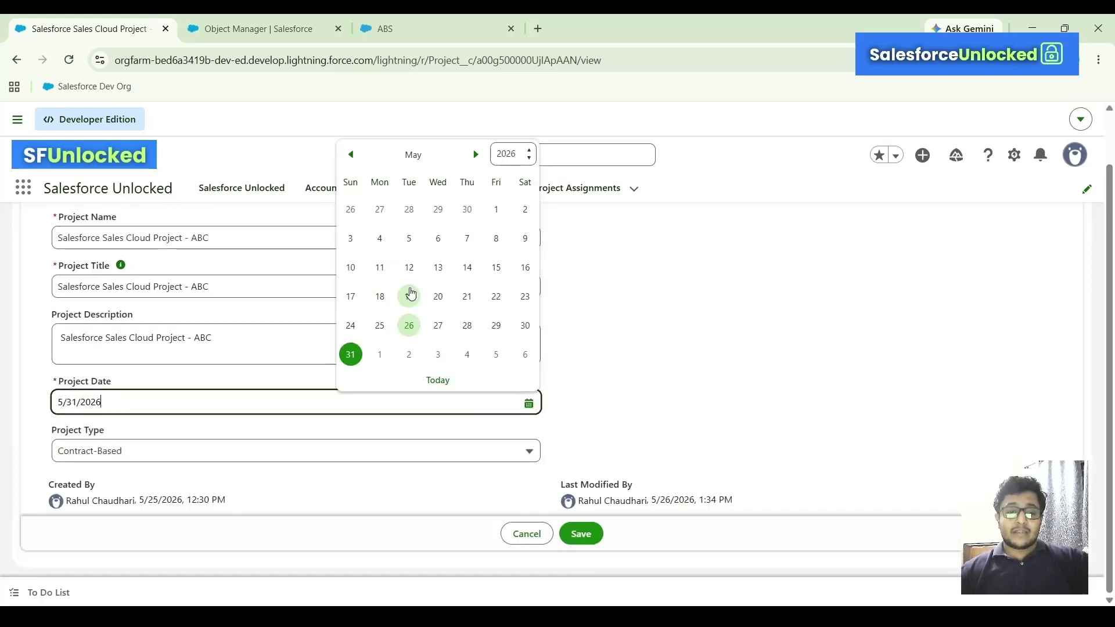
{"action": "left_click", "coordinate": [408, 296]}
{"action": "left_click", "coordinate": [599, 554]}
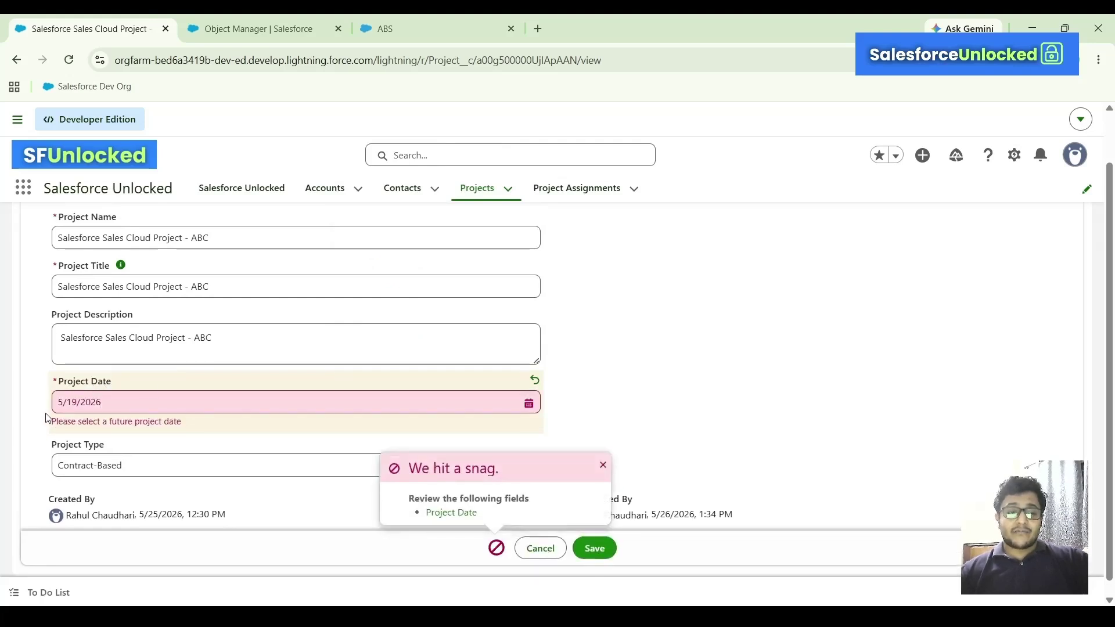
{"action": "left_click_drag", "start_coordinate": [49, 431], "coordinate": [195, 430]}
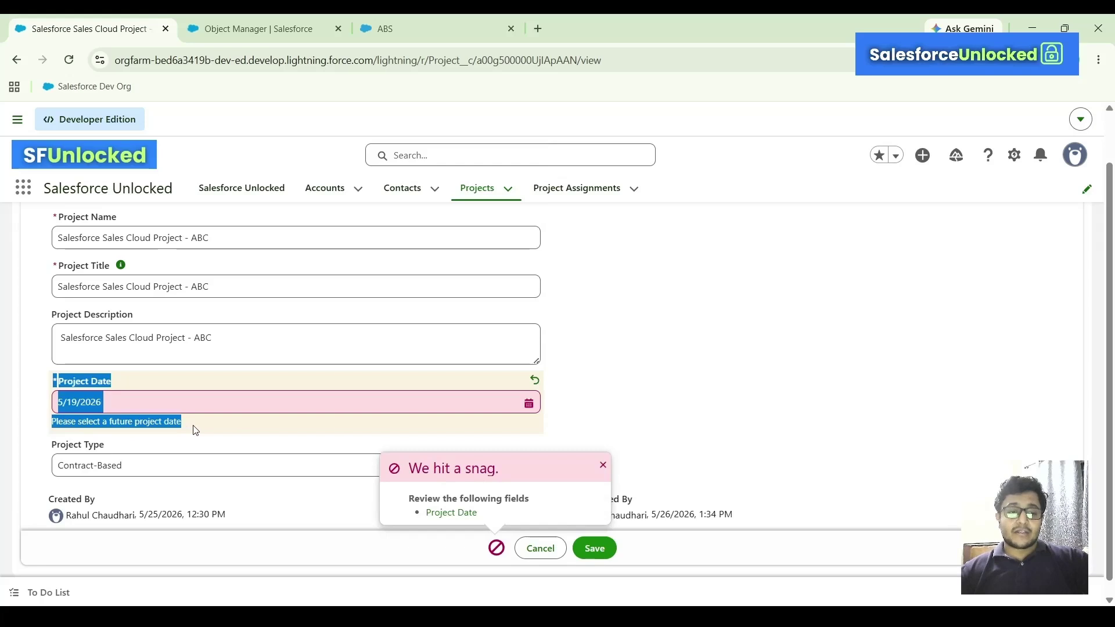
{"action": "left_click", "coordinate": [195, 430]}
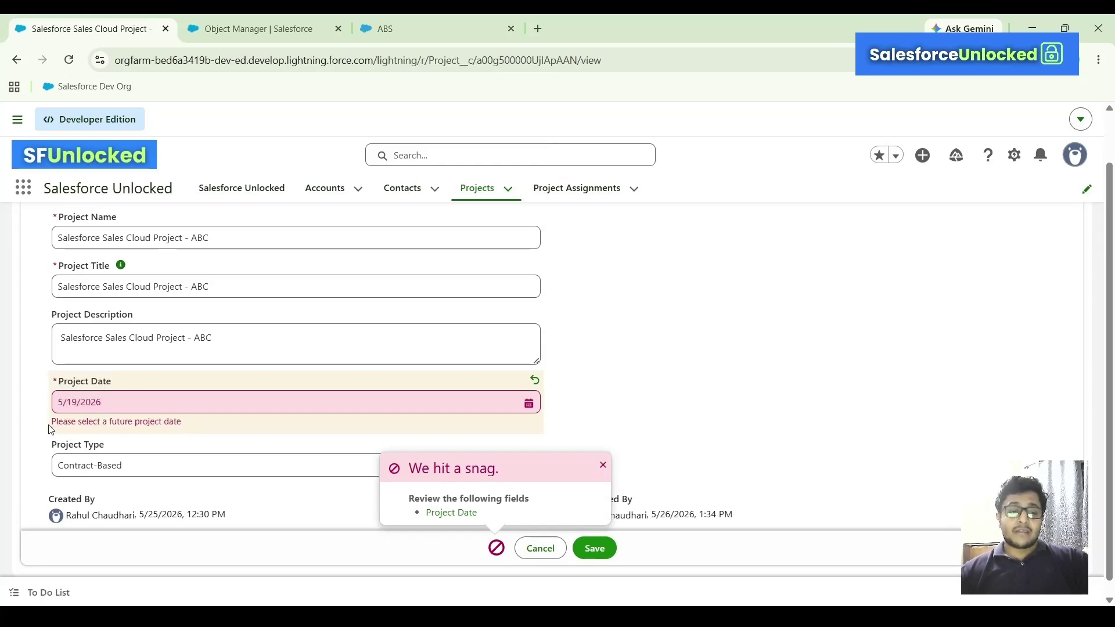
{"action": "left_click_drag", "start_coordinate": [50, 430], "coordinate": [199, 428]}
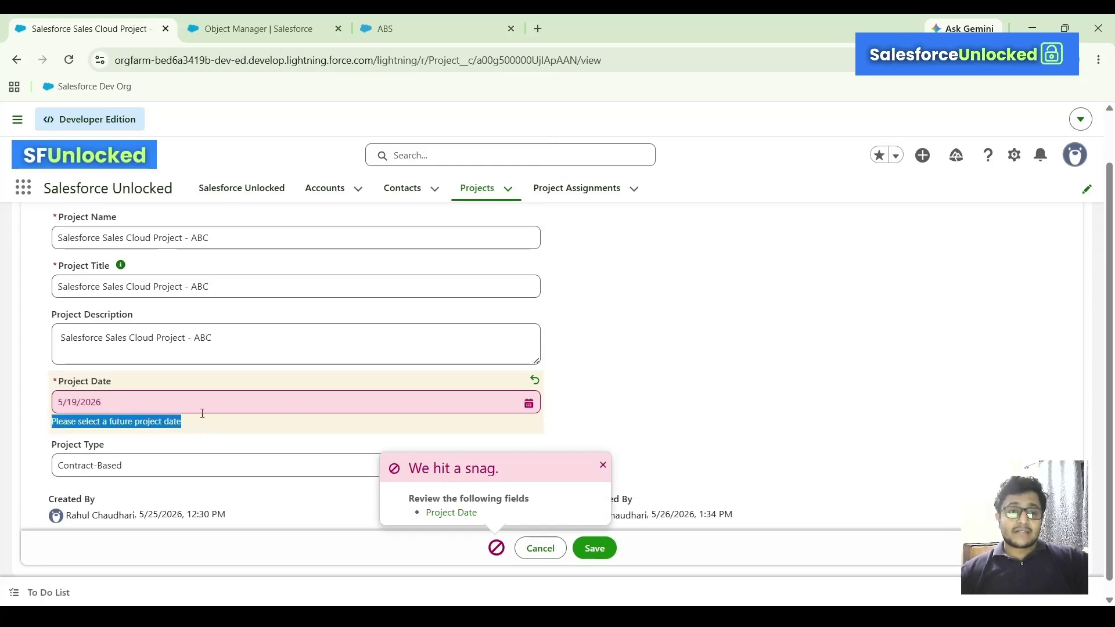
Edit the ProjectDateGreaterThanToday validation rule to show its error at Top of Page, and save it.
{"action": "left_click", "coordinate": [308, 21]}
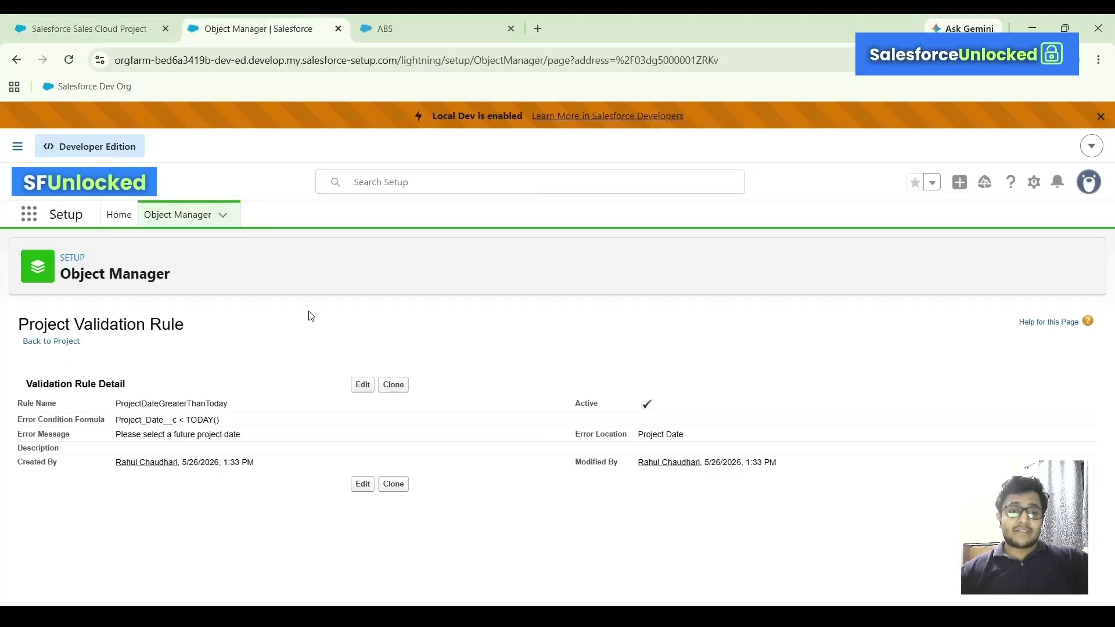
{"action": "left_click", "coordinate": [363, 384]}
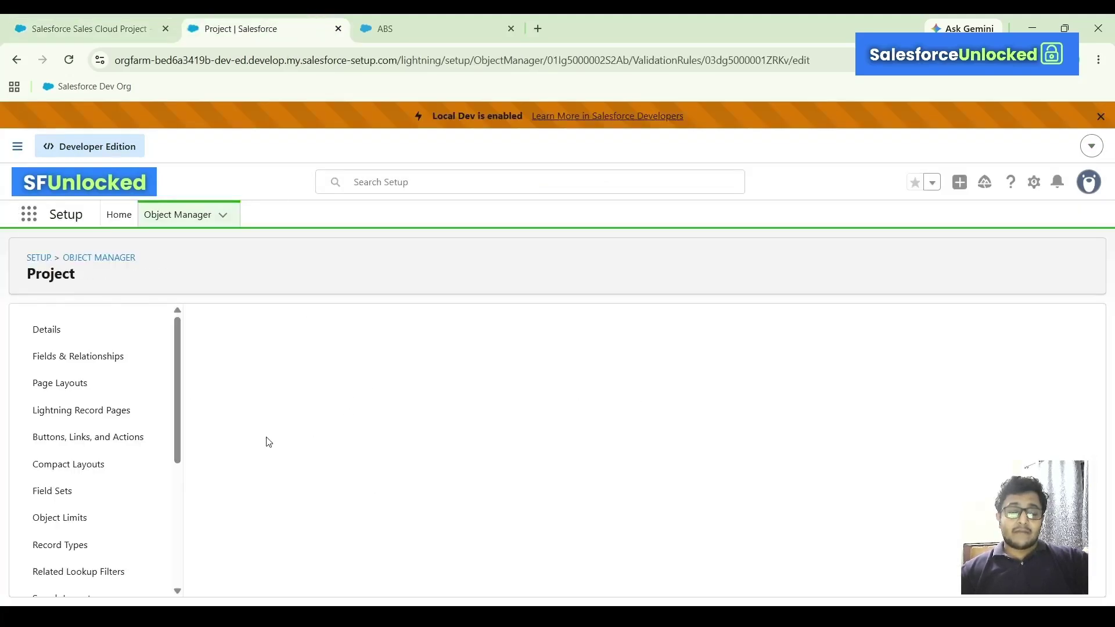
{"action": "scroll", "coordinate": [268, 443], "scroll_direction": "down", "scroll_amount": 6}
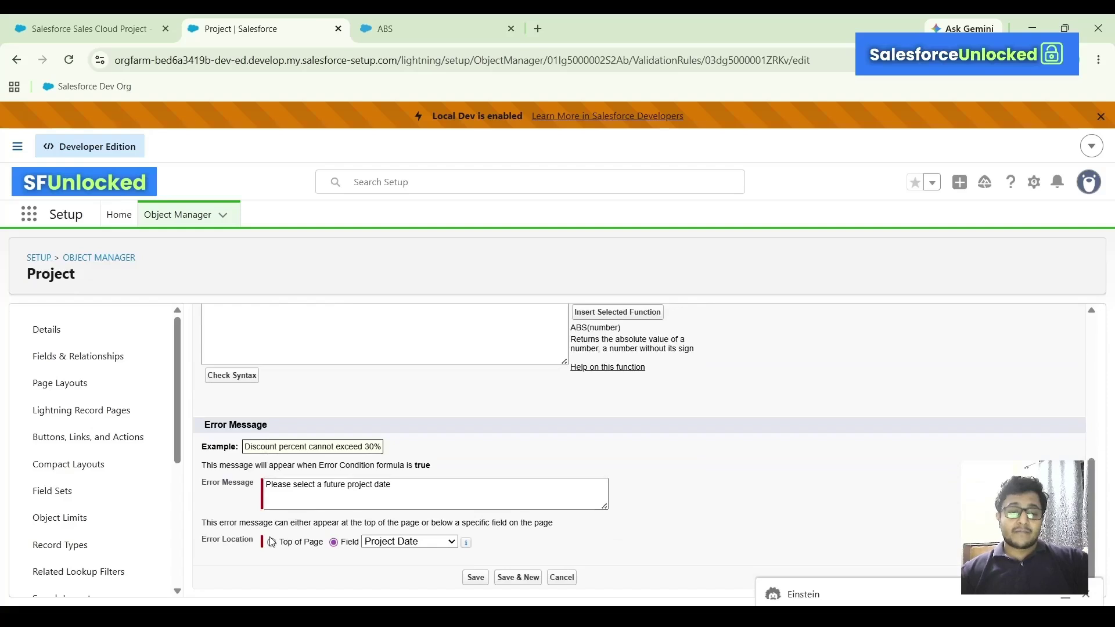
{"action": "left_click", "coordinate": [271, 541]}
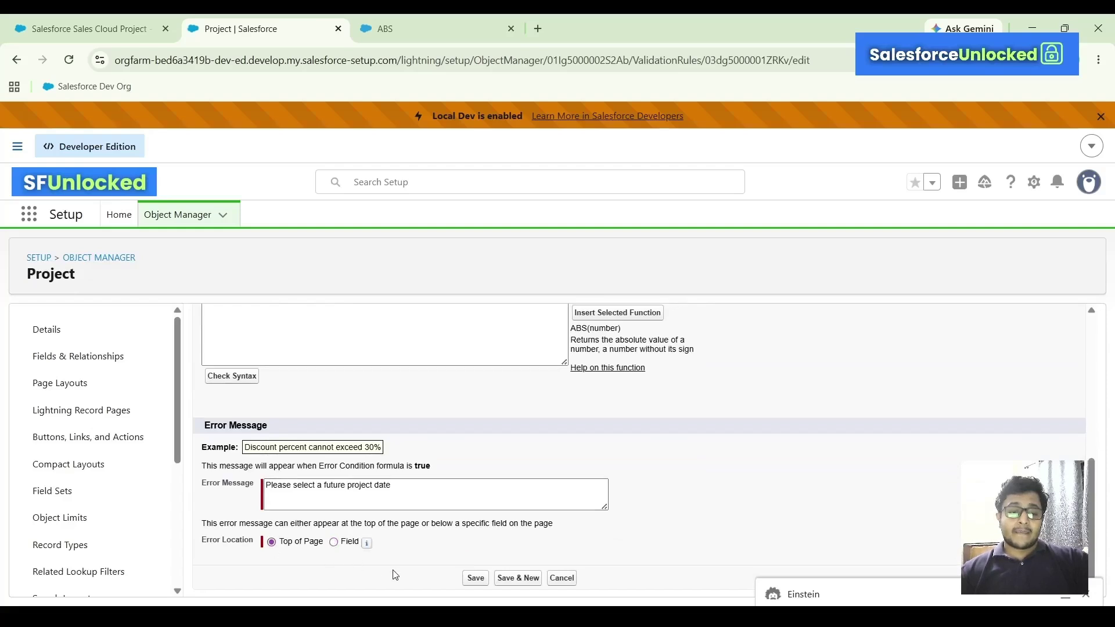
{"action": "left_click", "coordinate": [473, 580]}
Retry saving the project record with the past Project Date to check where the validation error is displayed.
{"action": "left_click", "coordinate": [160, 20]}
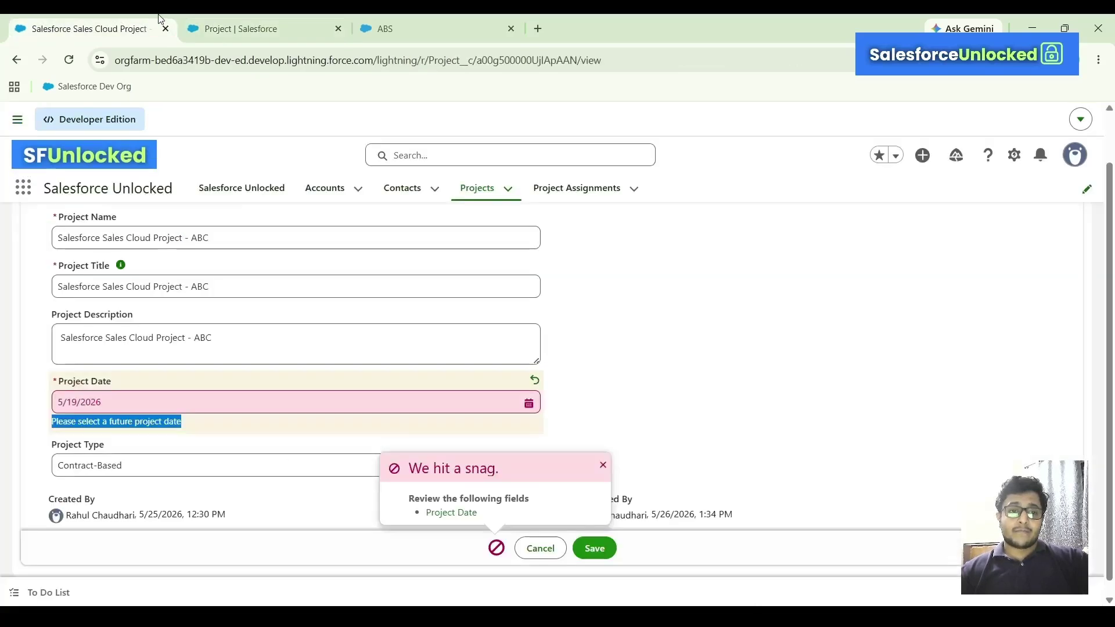
{"action": "left_click", "coordinate": [606, 548]}
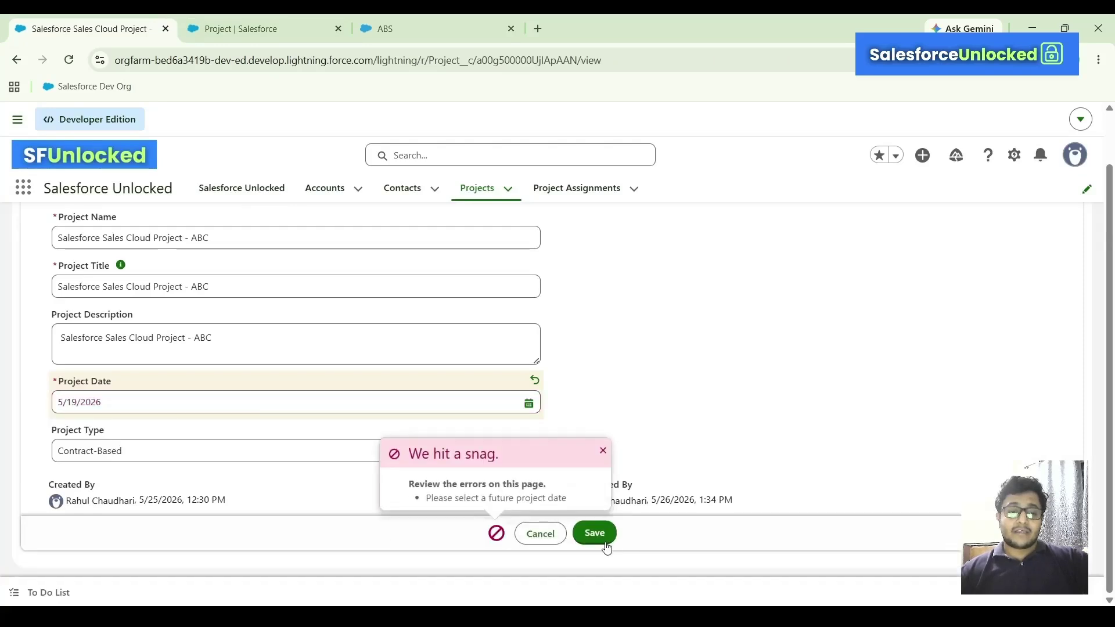
{"action": "scroll", "coordinate": [658, 332], "scroll_direction": "up", "scroll_amount": 1}
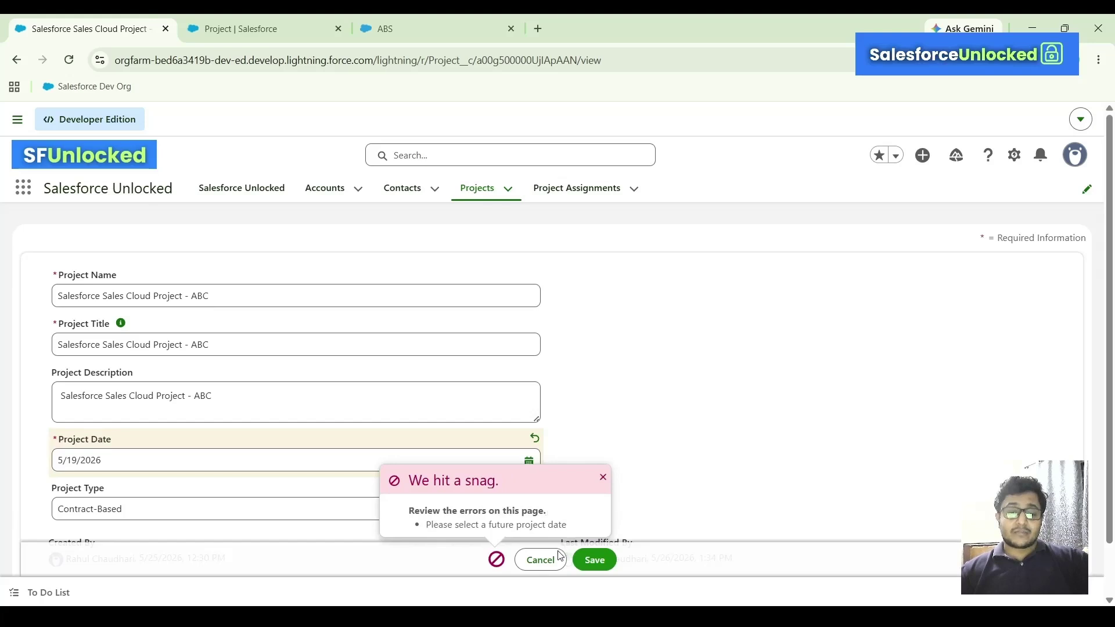
{"action": "left_click", "coordinate": [604, 559]}
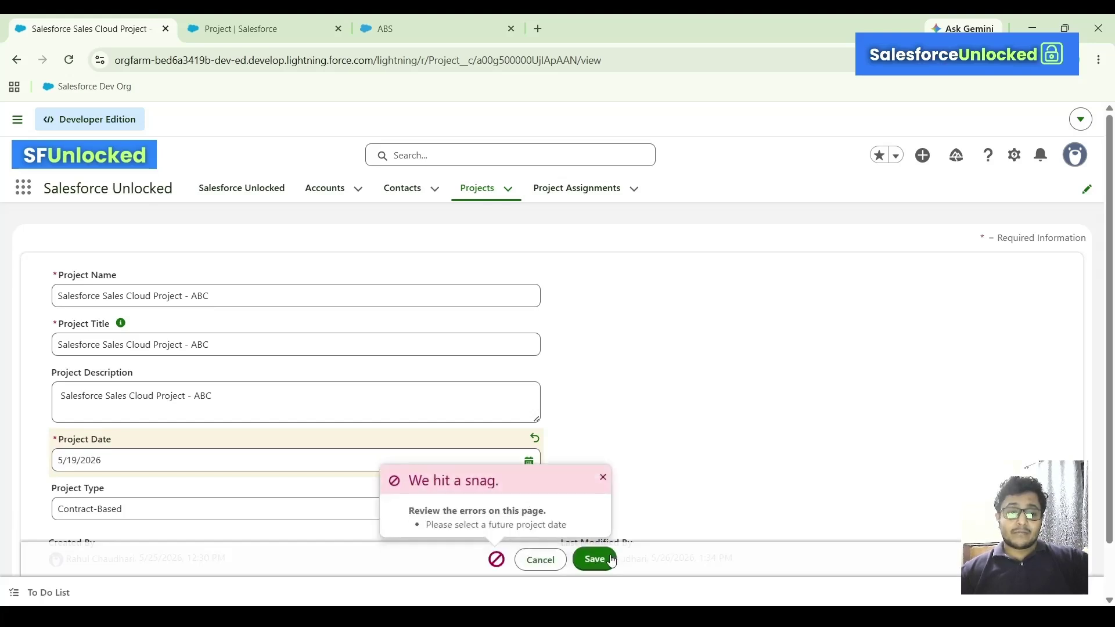
{"action": "scroll", "coordinate": [484, 386], "scroll_direction": "down", "scroll_amount": 1}
{"action": "scroll", "coordinate": [487, 398], "scroll_direction": "up", "scroll_amount": 1}
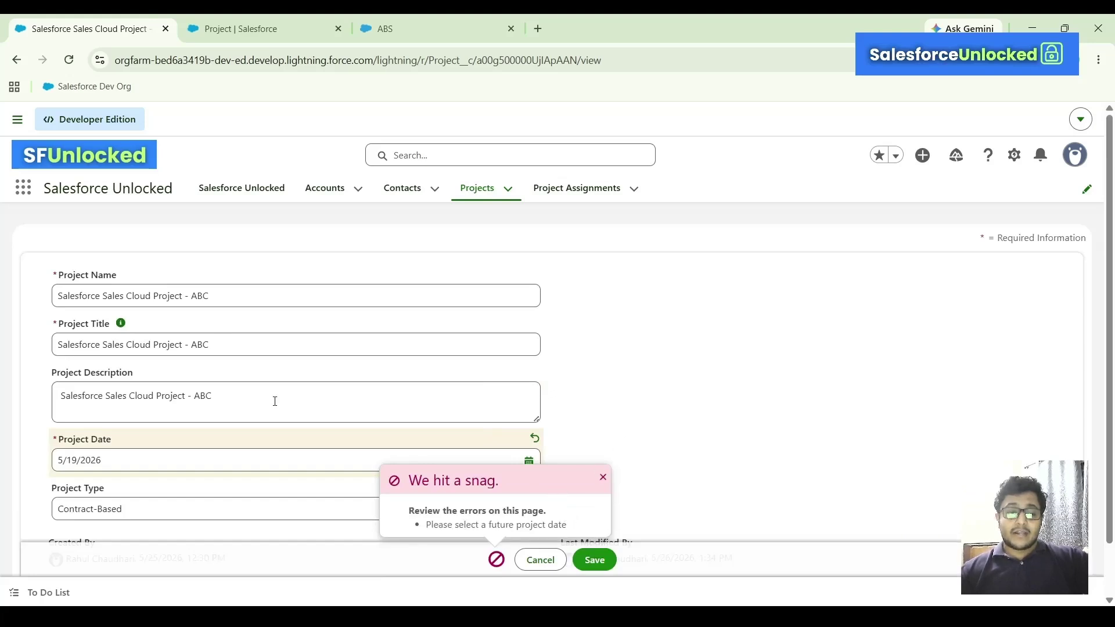
{"action": "scroll", "coordinate": [275, 402], "scroll_direction": "down", "scroll_amount": 1}
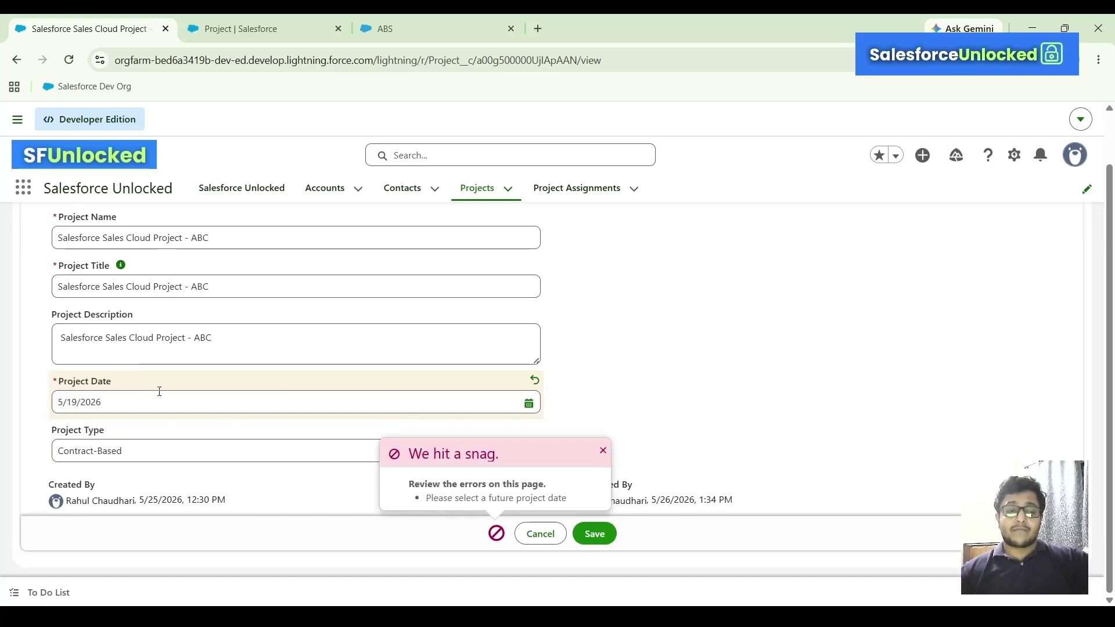
{"action": "scroll", "coordinate": [337, 308], "scroll_direction": "up", "scroll_amount": 1}
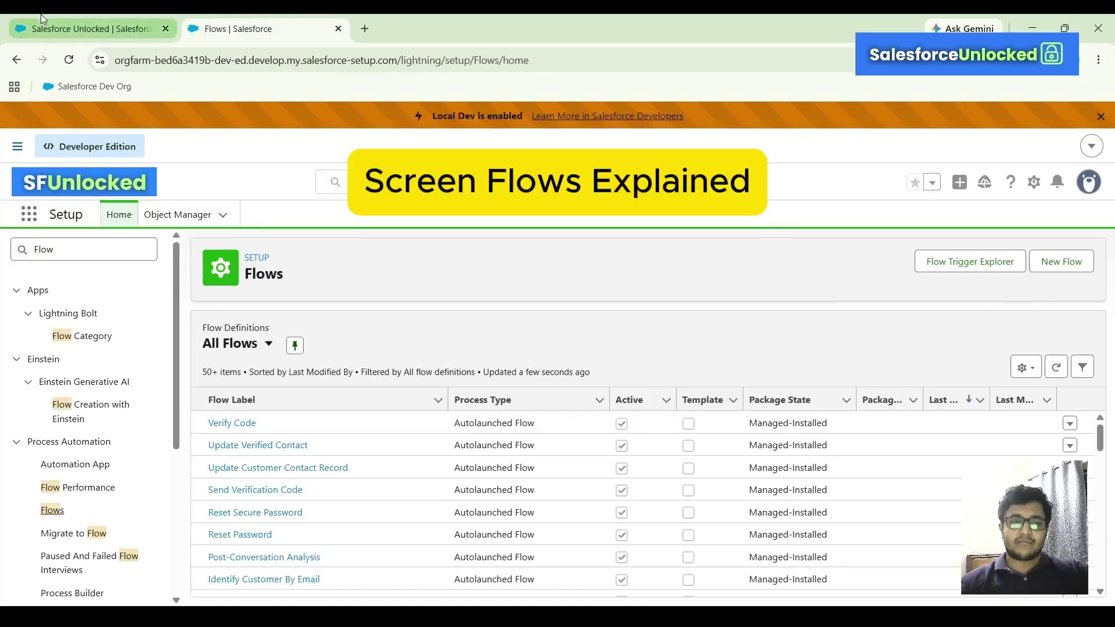
Create a new flow from the Flows setup page, choosing the Screen Flow type under Screen Automations.
{"action": "left_click", "coordinate": [42, 19]}
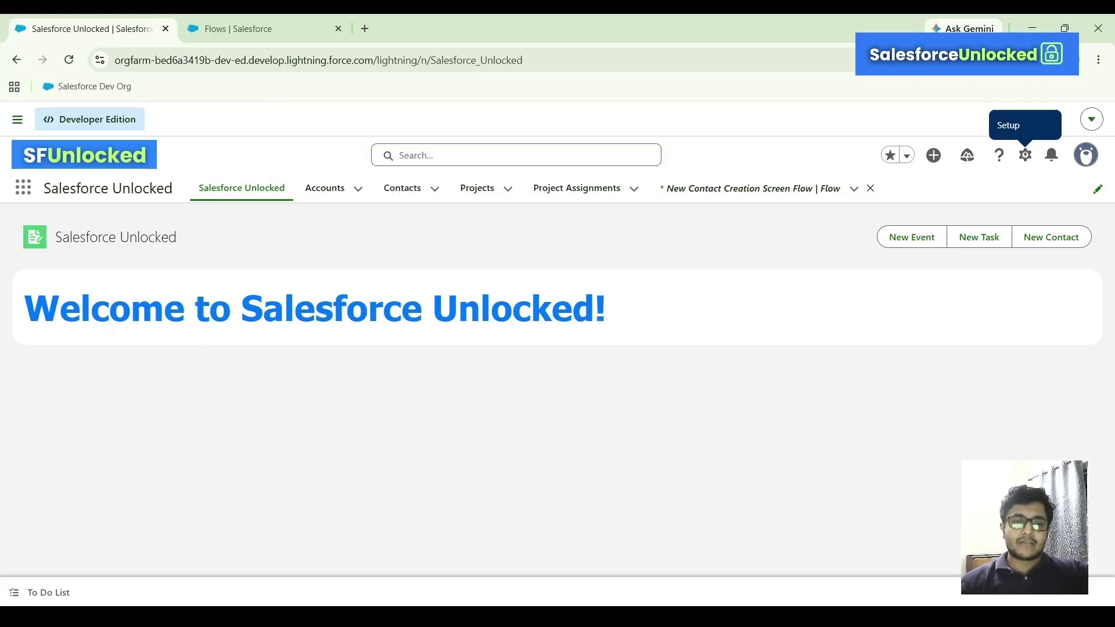
{"action": "left_click", "coordinate": [273, 30]}
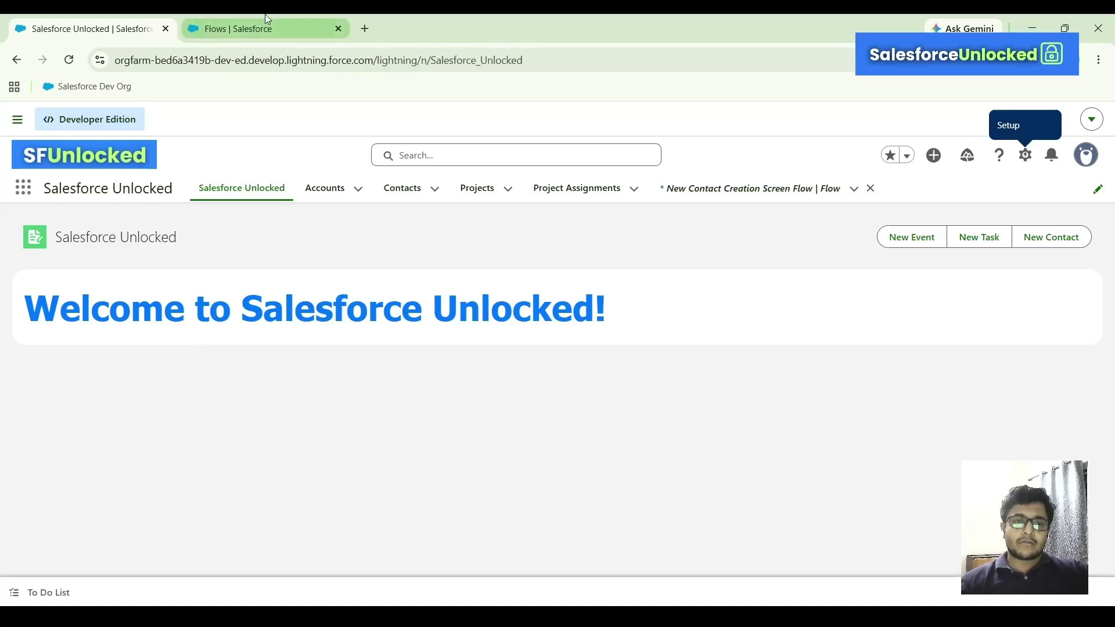
{"action": "left_click", "coordinate": [1066, 260]}
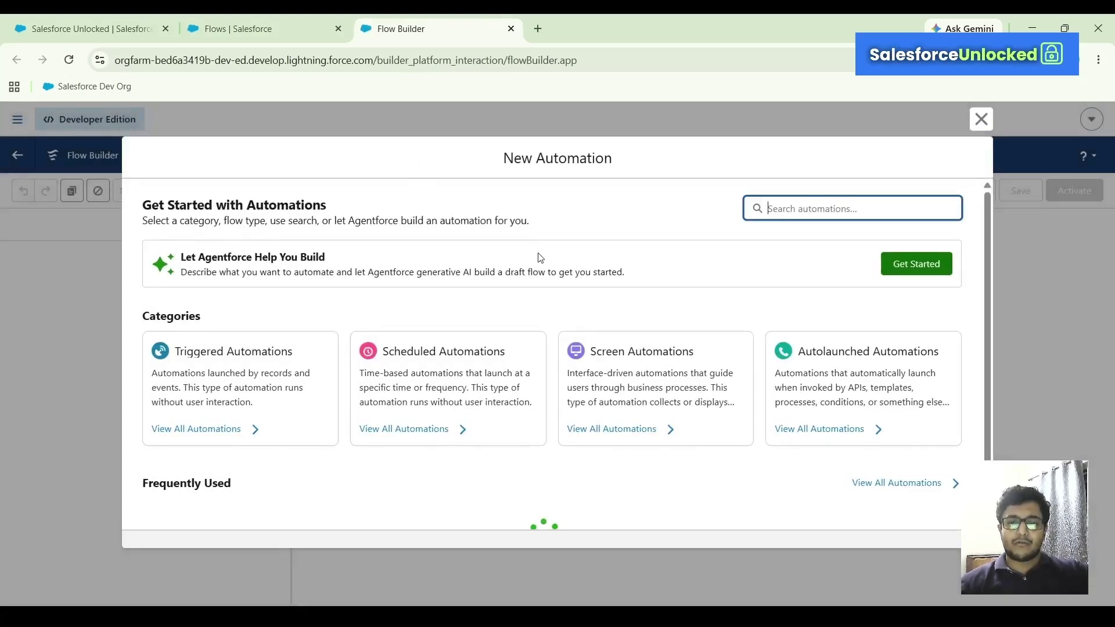
{"action": "scroll", "coordinate": [485, 355], "scroll_direction": "down", "scroll_amount": 2}
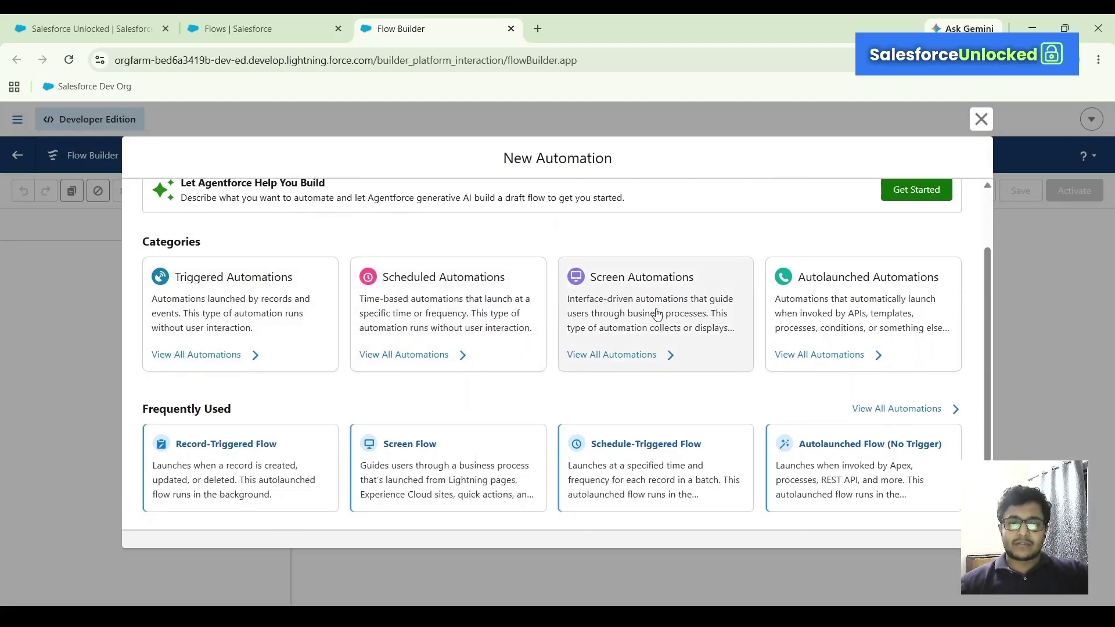
{"action": "scroll", "coordinate": [821, 336], "scroll_direction": "down", "scroll_amount": 1}
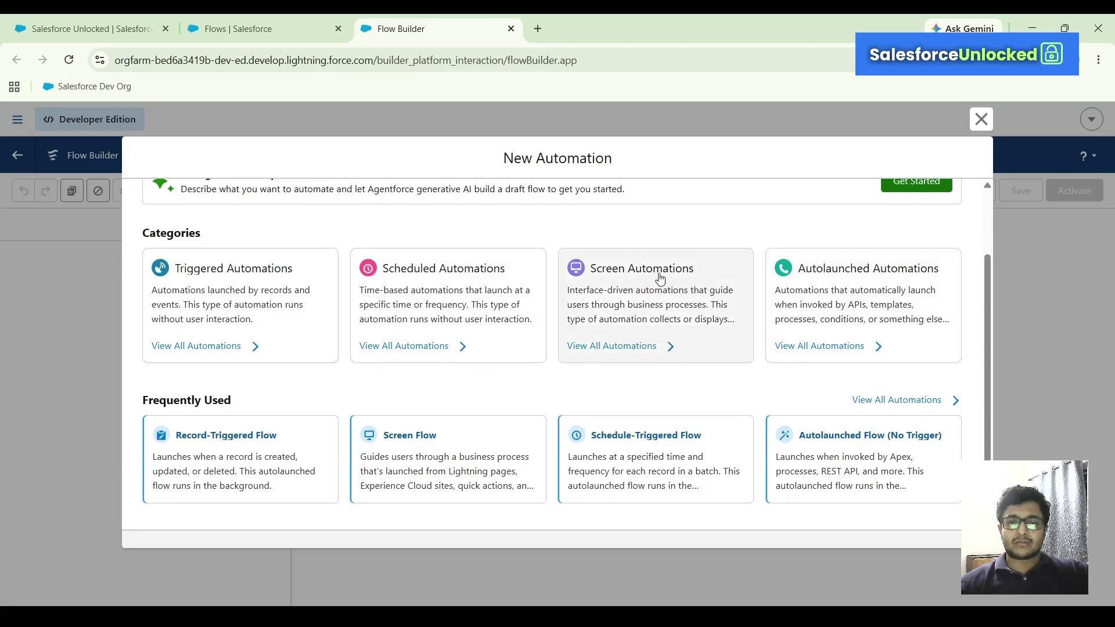
{"action": "left_click", "coordinate": [668, 279]}
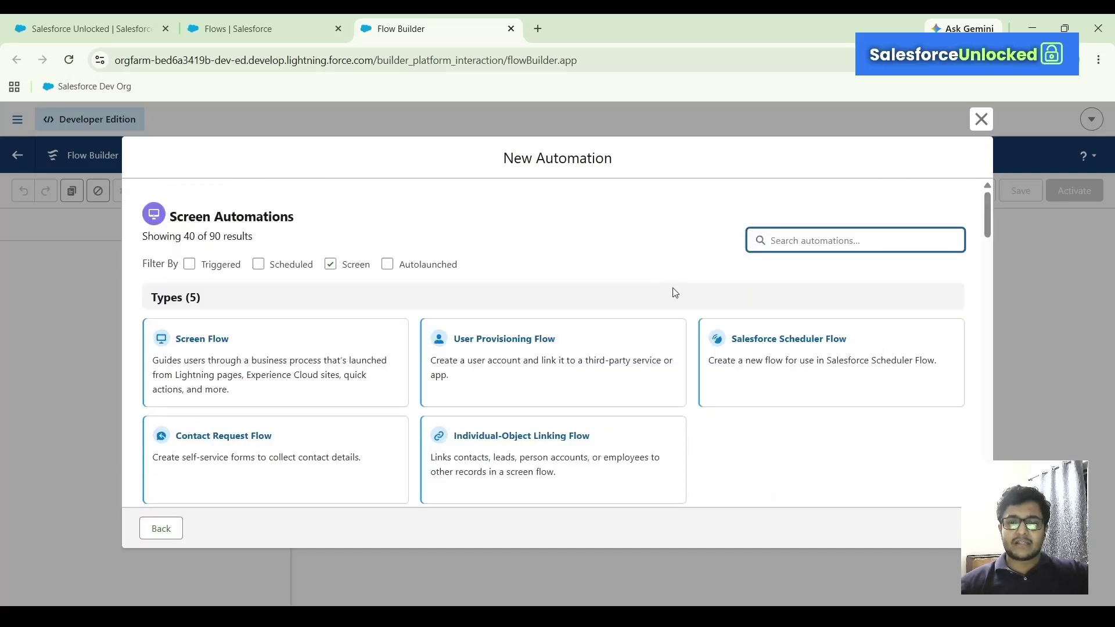
{"action": "scroll", "coordinate": [739, 274], "scroll_direction": "down", "scroll_amount": 2}
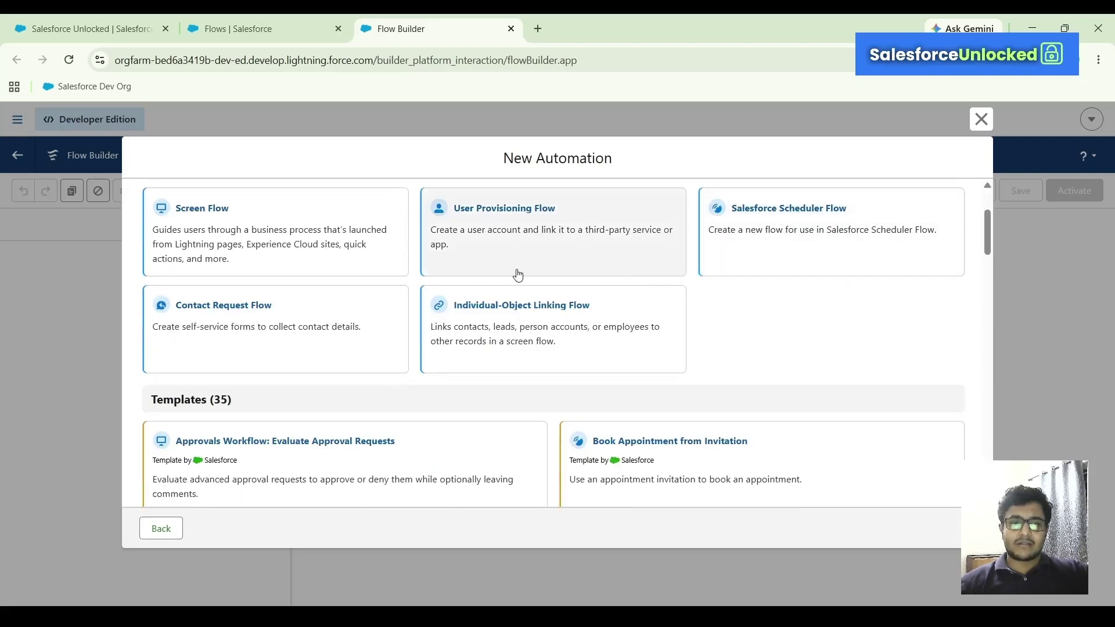
{"action": "scroll", "coordinate": [519, 274], "scroll_direction": "up", "scroll_amount": 1}
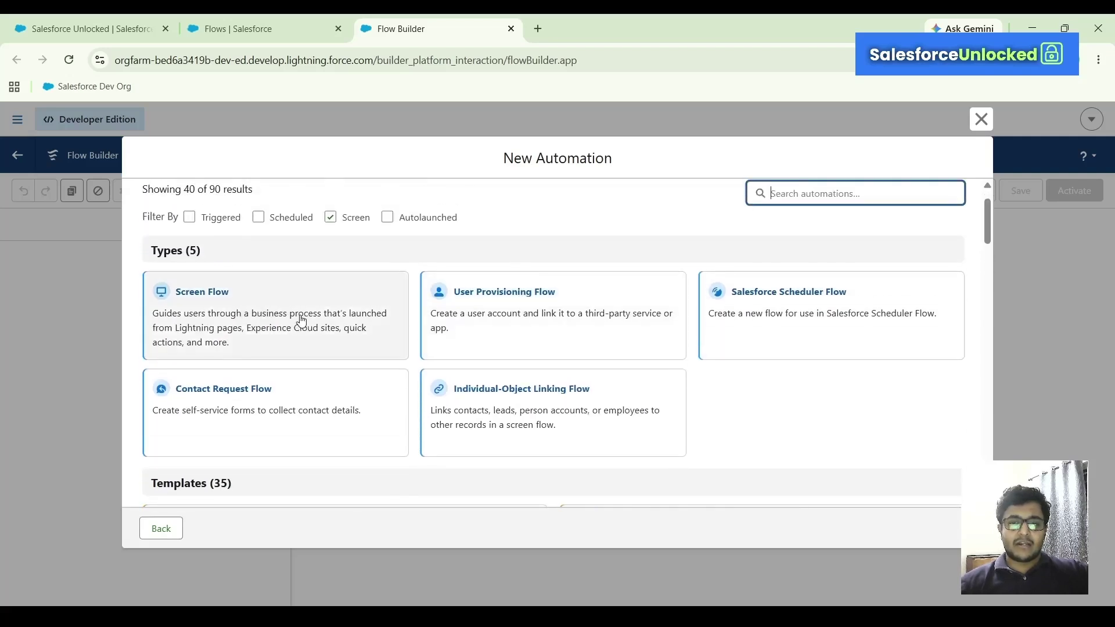
{"action": "left_click", "coordinate": [209, 301]}
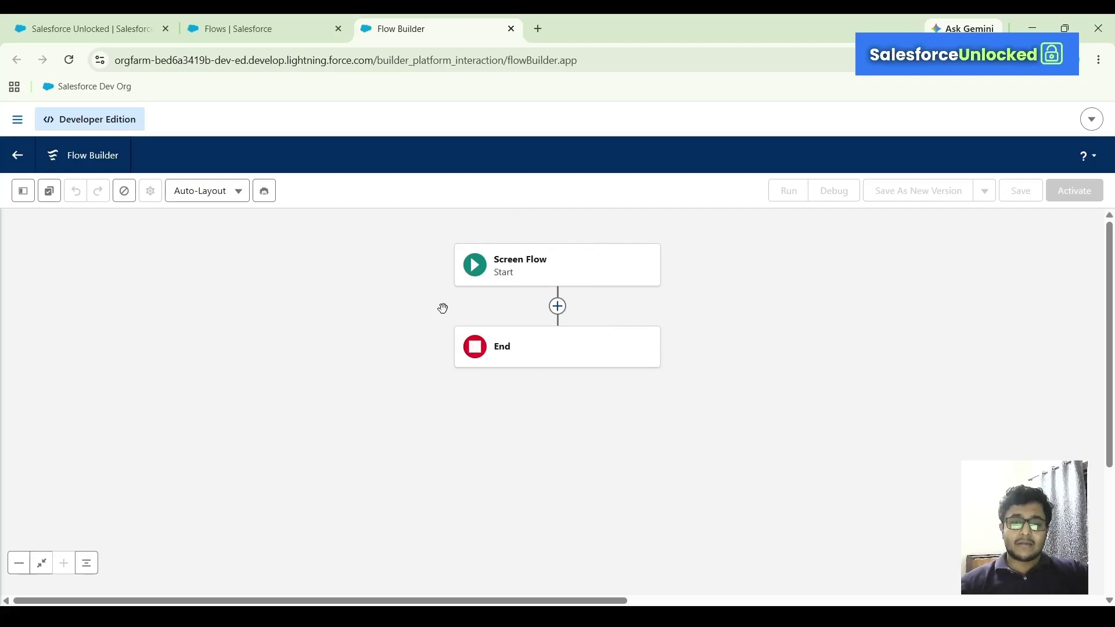
Add a Screen element between Start and End of the flow and label it New Contact.
{"action": "left_click", "coordinate": [557, 308]}
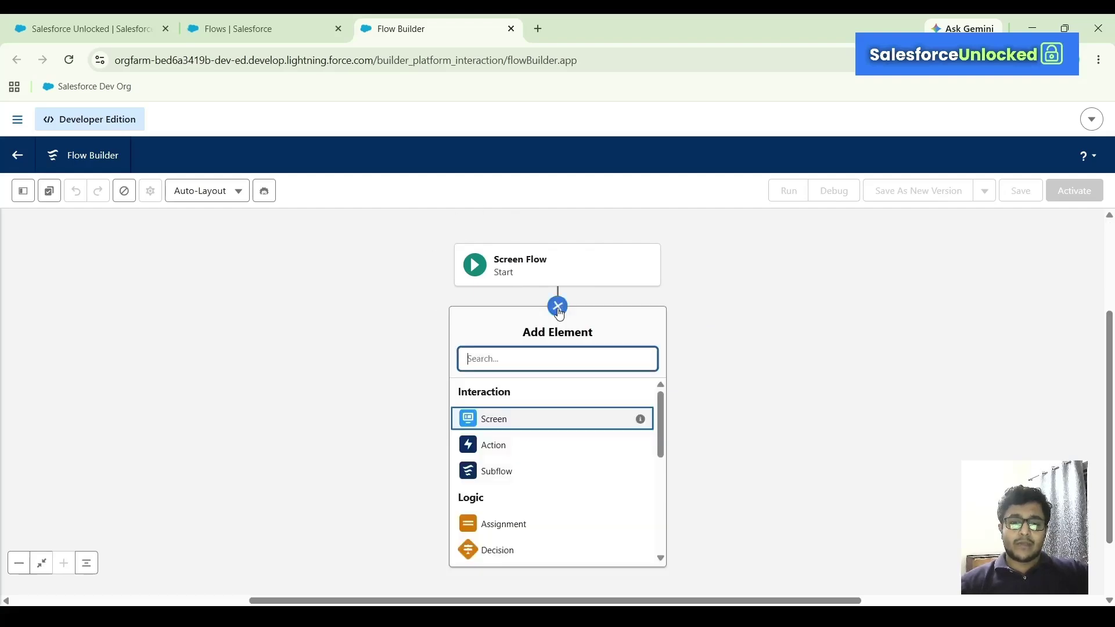
{"action": "left_click", "coordinate": [484, 421]}
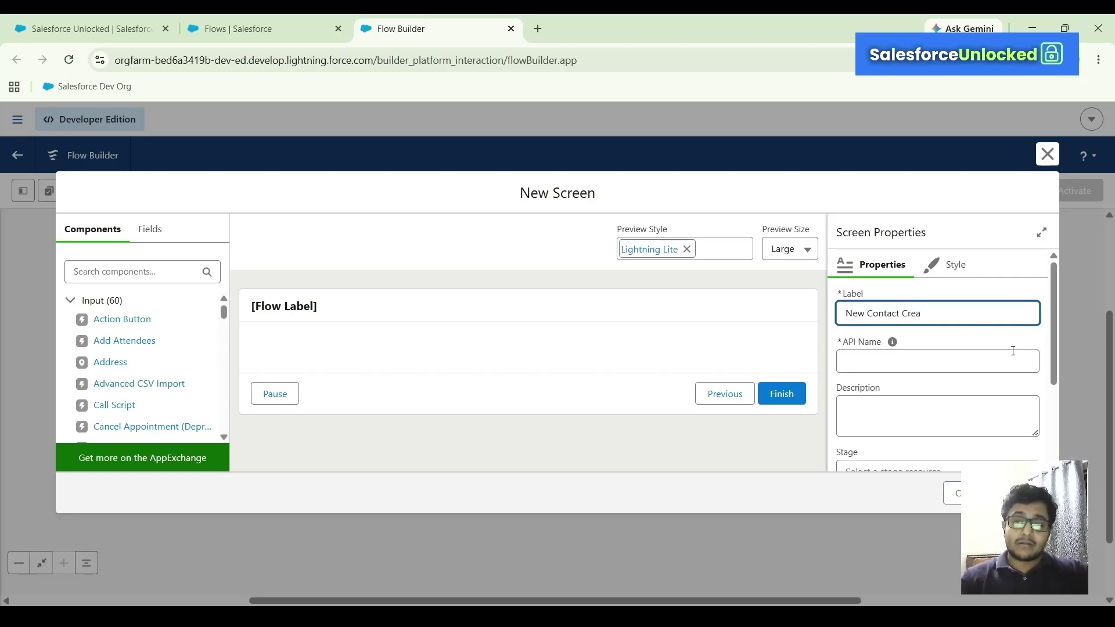
{"action": "left_click", "coordinate": [940, 342]}
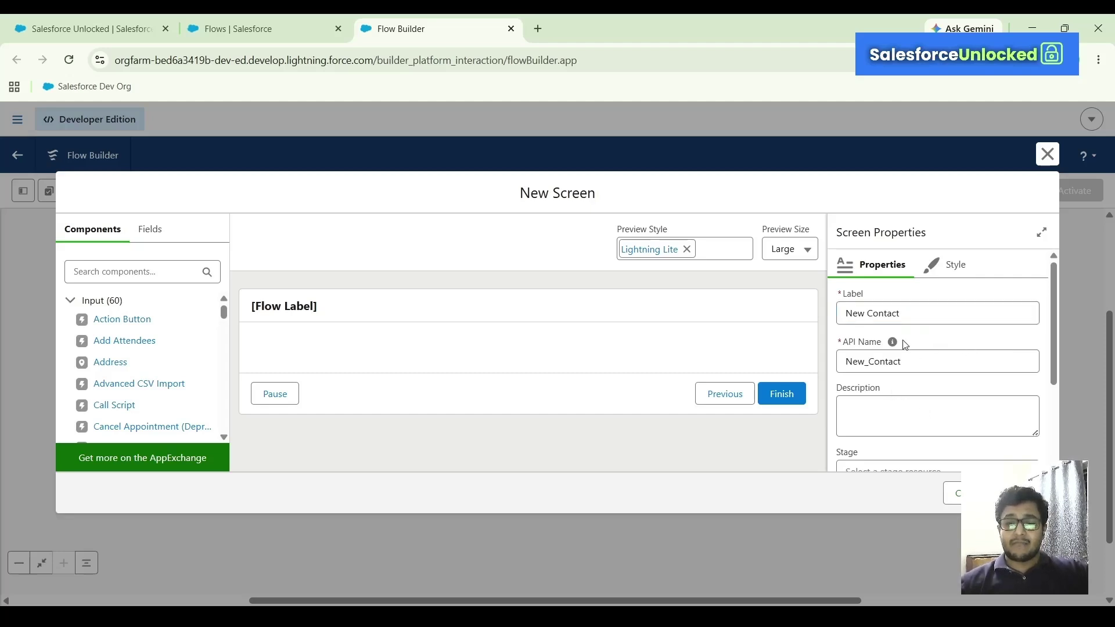
Expand the Configure Header and Configure Footer settings in the New Contact screen's properties.
{"action": "scroll", "coordinate": [902, 348], "scroll_direction": "down", "scroll_amount": 3}
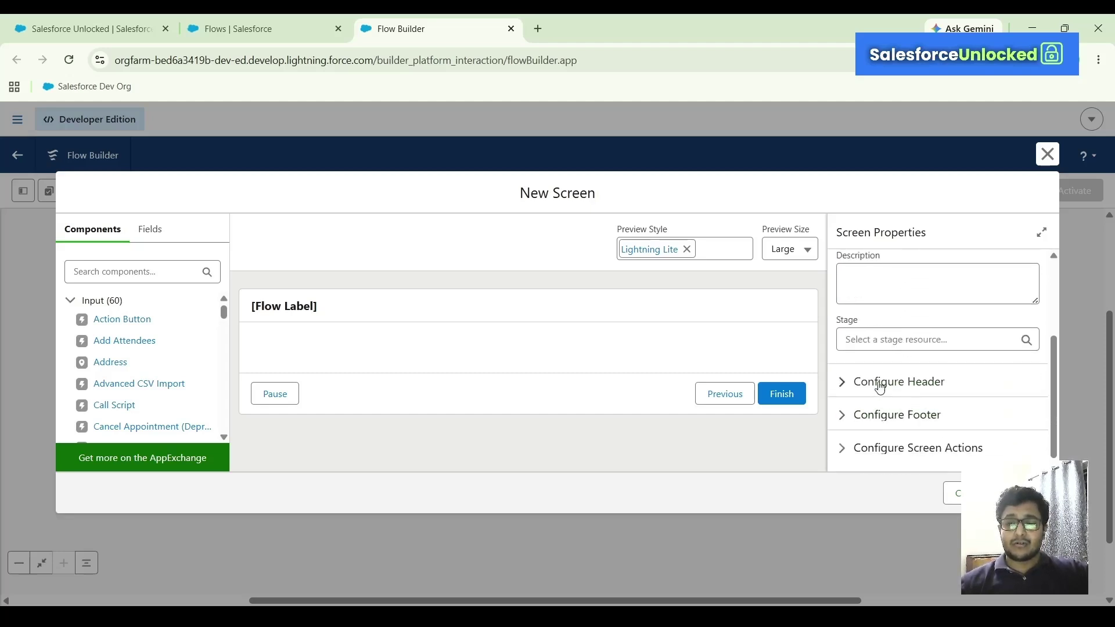
{"action": "left_click", "coordinate": [878, 384]}
{"action": "scroll", "coordinate": [897, 401], "scroll_direction": "down", "scroll_amount": 1}
{"action": "left_click", "coordinate": [894, 415]}
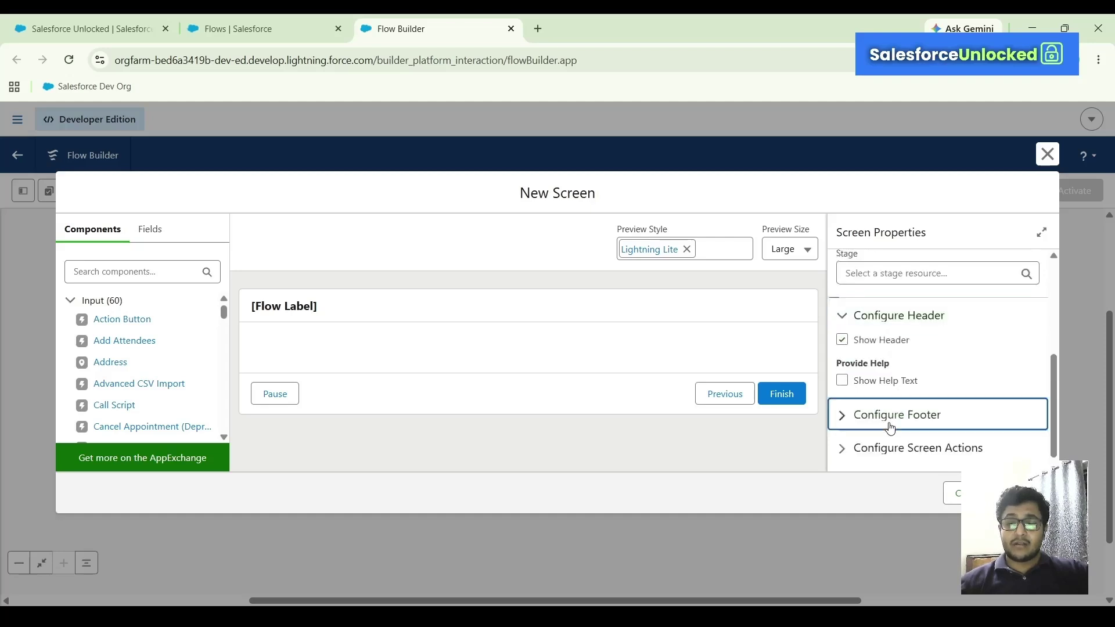
{"action": "scroll", "coordinate": [950, 363], "scroll_direction": "down", "scroll_amount": 3}
{"action": "scroll", "coordinate": [949, 363], "scroll_direction": "up", "scroll_amount": 3}
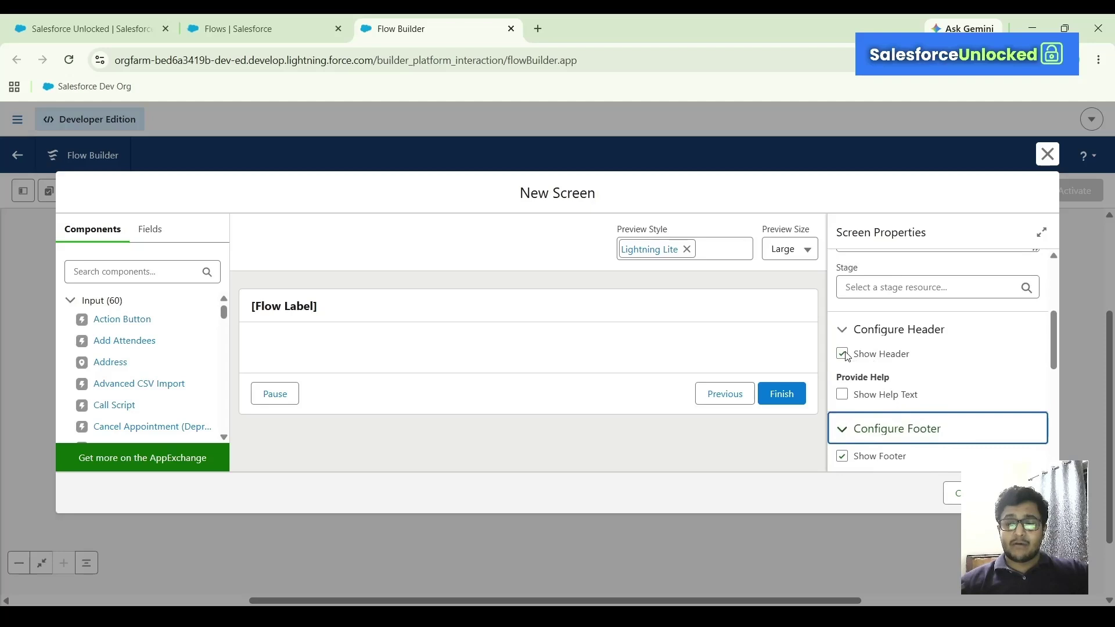
Toggle Show Header and Show Footer off and back on to preview their effect on the screen.
{"action": "left_click", "coordinate": [842, 354]}
{"action": "left_click", "coordinate": [842, 354]}
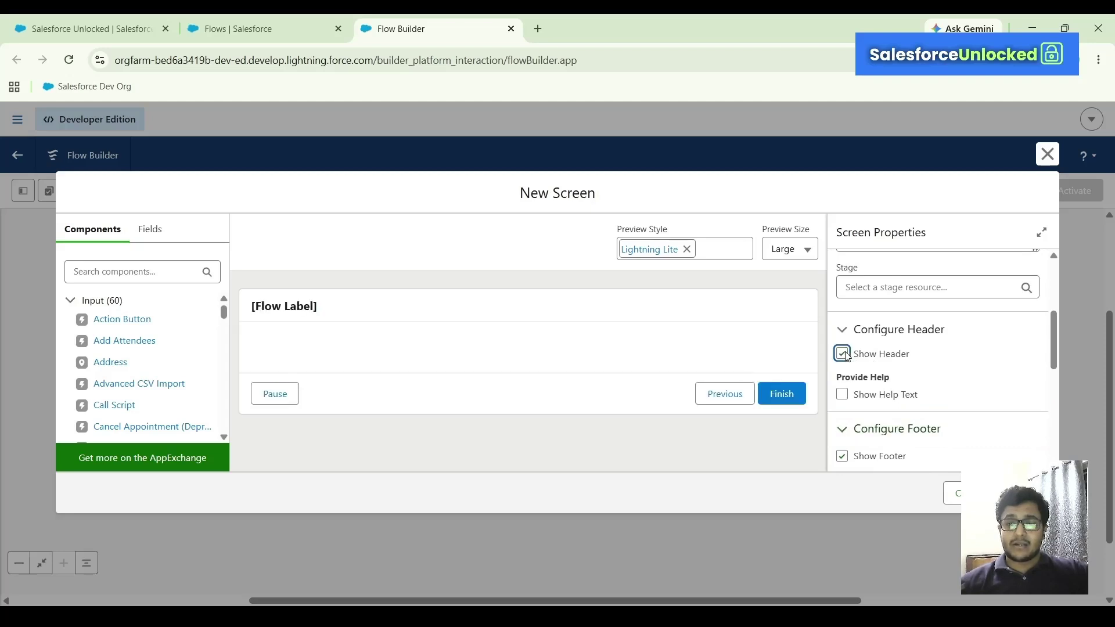
{"action": "scroll", "coordinate": [854, 375], "scroll_direction": "down", "scroll_amount": 2}
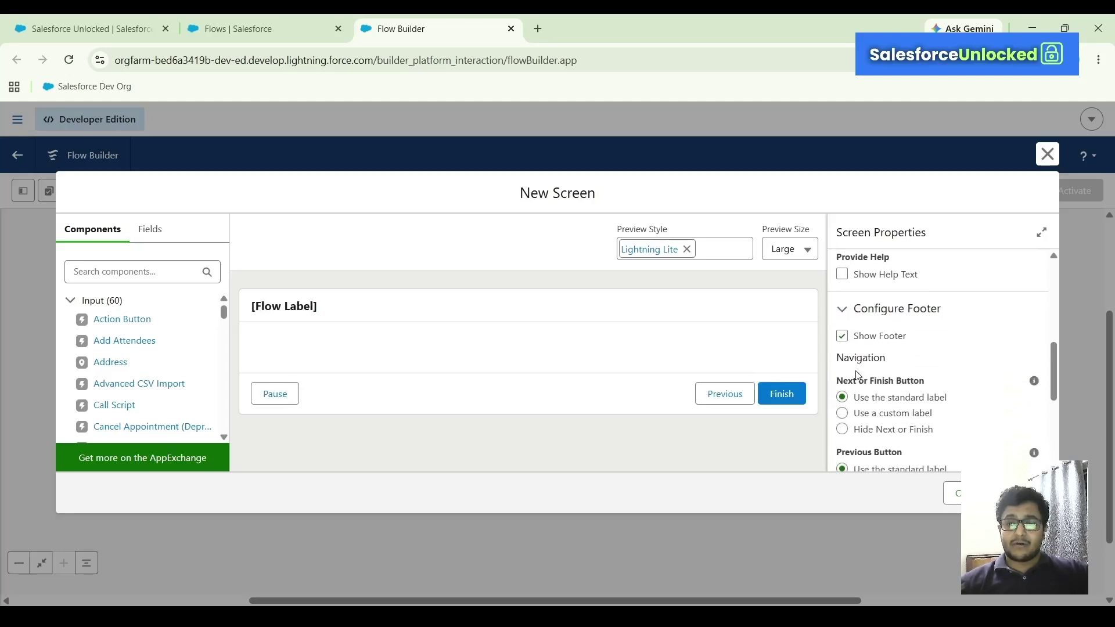
{"action": "scroll", "coordinate": [938, 321], "scroll_direction": "down", "scroll_amount": 1}
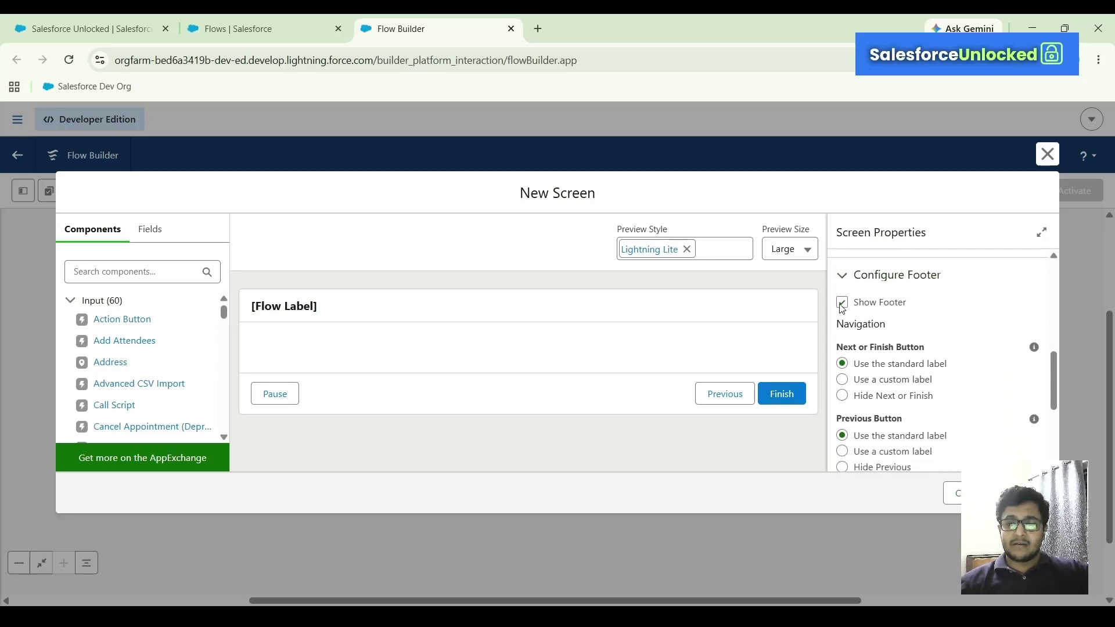
{"action": "left_click", "coordinate": [847, 308]}
{"action": "left_click", "coordinate": [848, 308]}
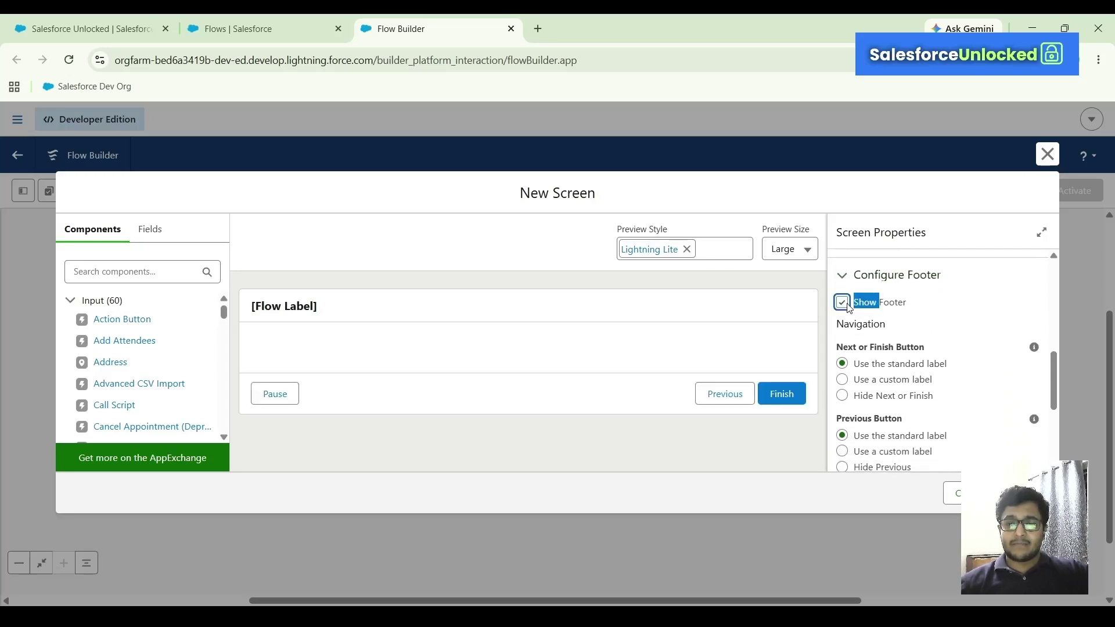
{"action": "left_click", "coordinate": [842, 303]}
{"action": "left_click", "coordinate": [847, 306]}
Set the screen footer's Pause button to Hide Pause and its Previous button to Hide Previous.
{"action": "scroll", "coordinate": [896, 339], "scroll_direction": "down", "scroll_amount": 2}
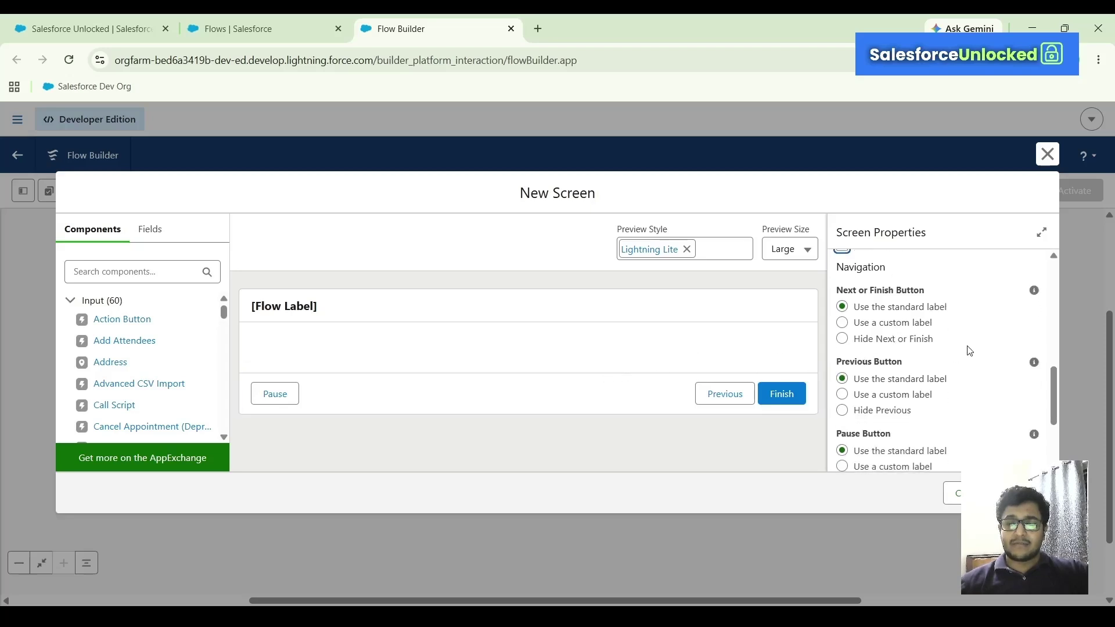
{"action": "scroll", "coordinate": [968, 350], "scroll_direction": "down", "scroll_amount": 1}
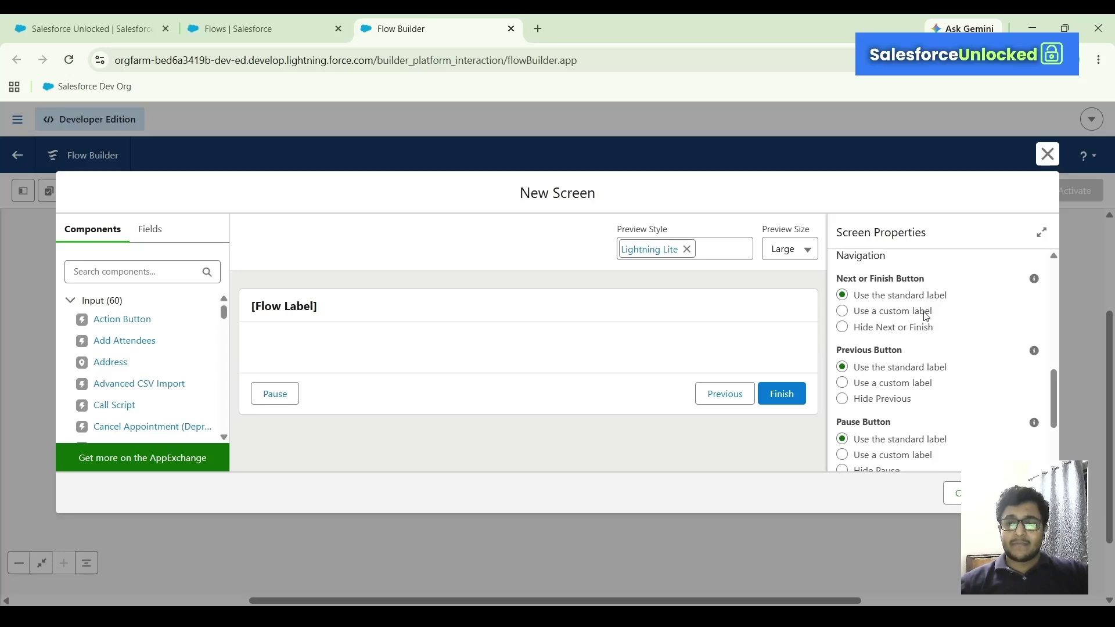
{"action": "scroll", "coordinate": [865, 354], "scroll_direction": "down", "scroll_amount": 1}
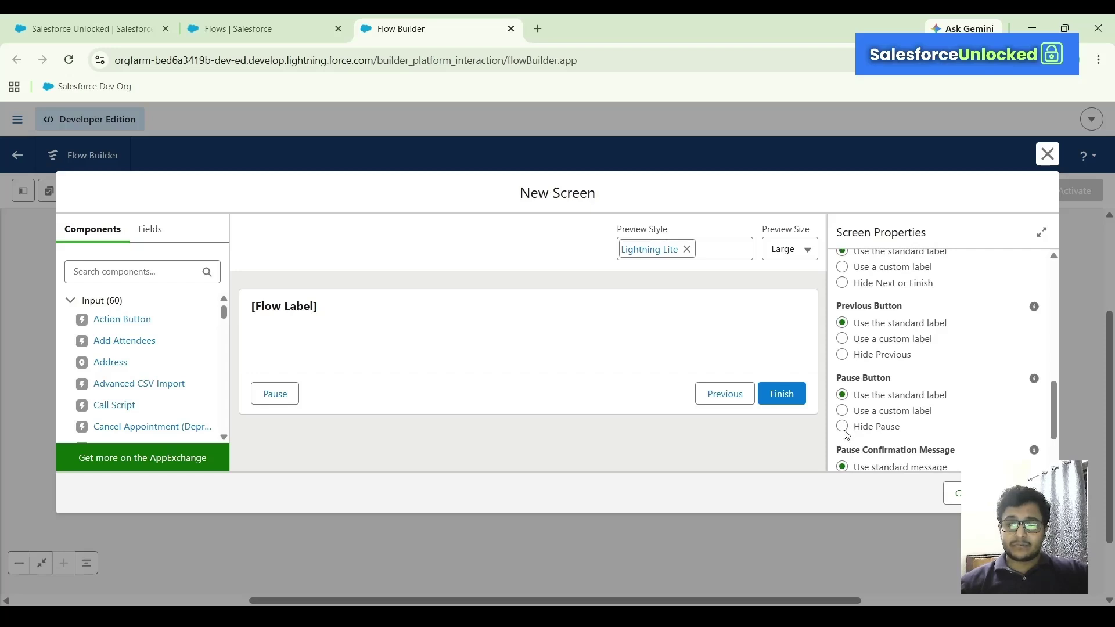
{"action": "left_click", "coordinate": [843, 427]}
{"action": "left_click", "coordinate": [842, 354]}
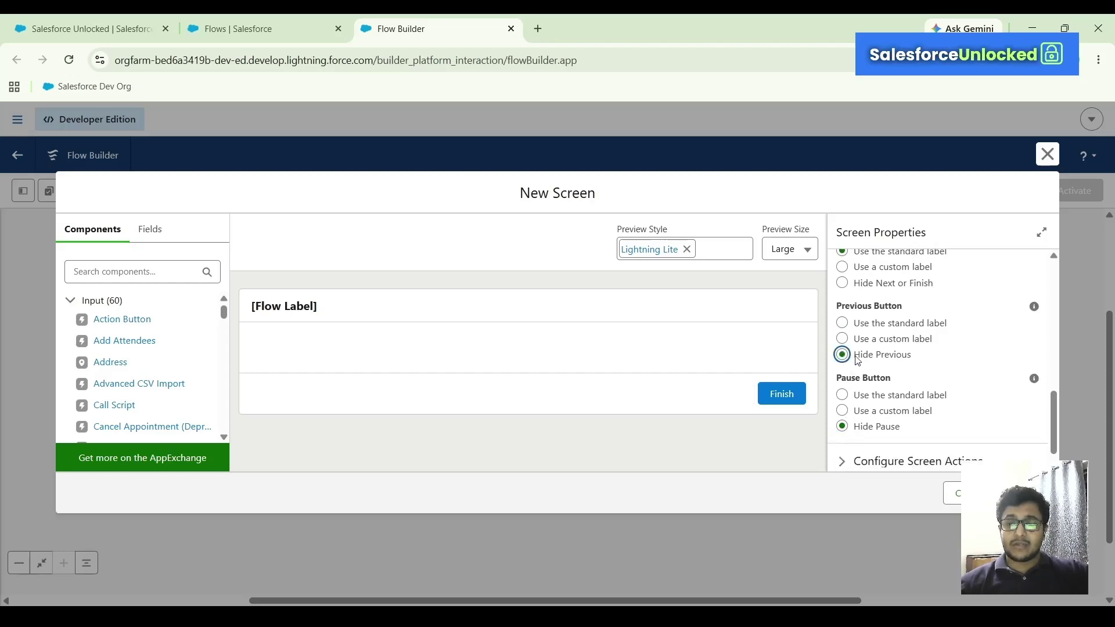
Give the screen's Next or Finish button the custom label Save.
{"action": "scroll", "coordinate": [902, 364], "scroll_direction": "up", "scroll_amount": 1}
{"action": "scroll", "coordinate": [902, 364], "scroll_direction": "up", "scroll_amount": 1}
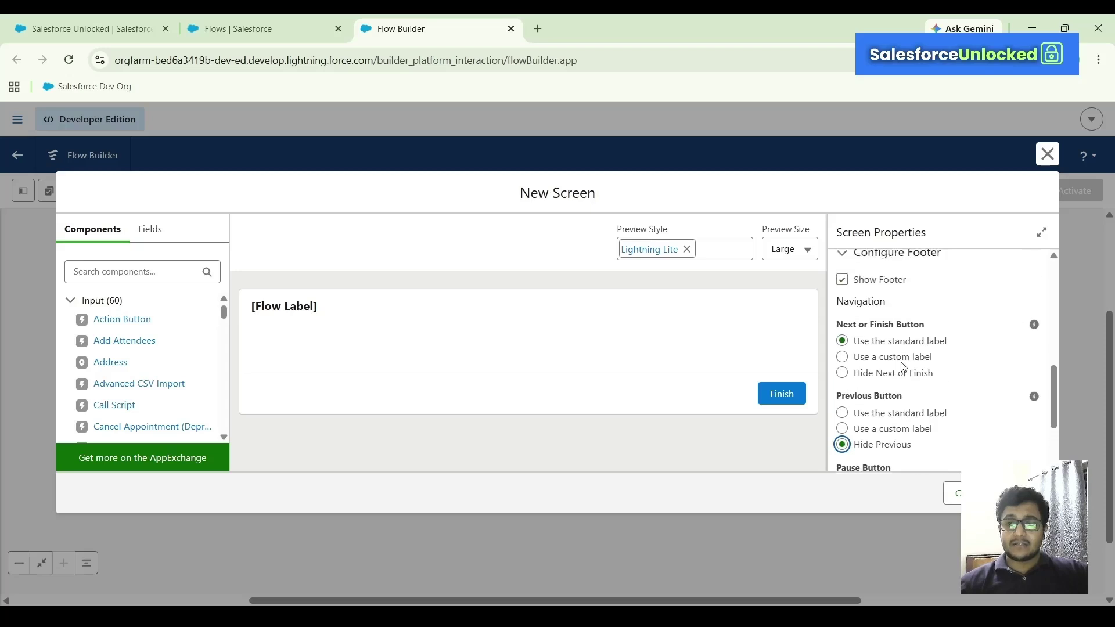
{"action": "left_click", "coordinate": [843, 358]}
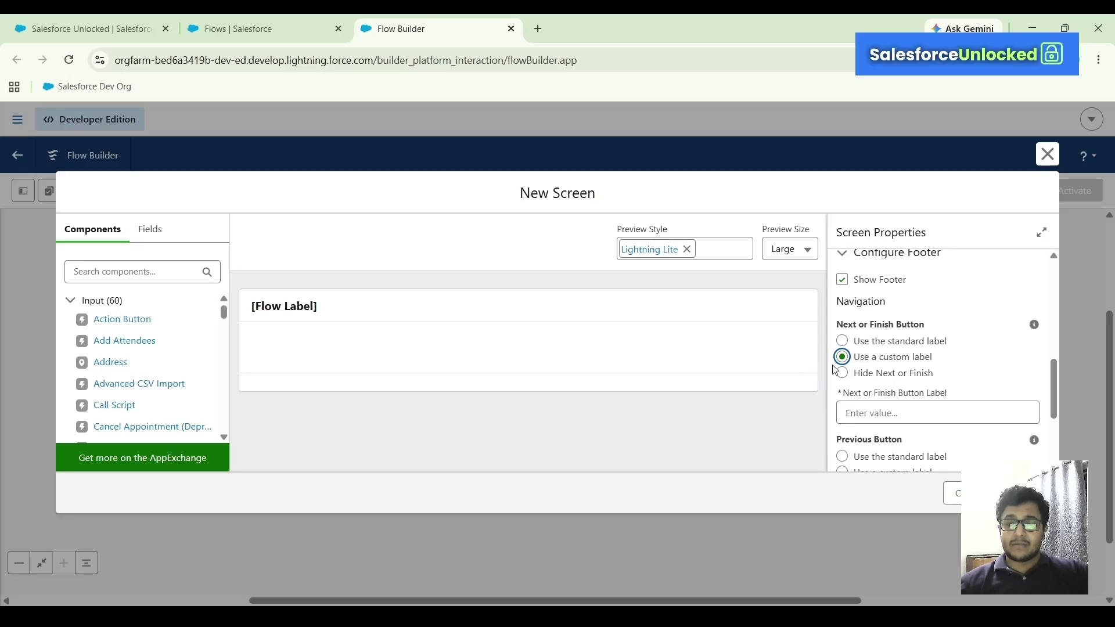
{"action": "left_click", "coordinate": [842, 342]}
{"action": "left_click", "coordinate": [843, 356]}
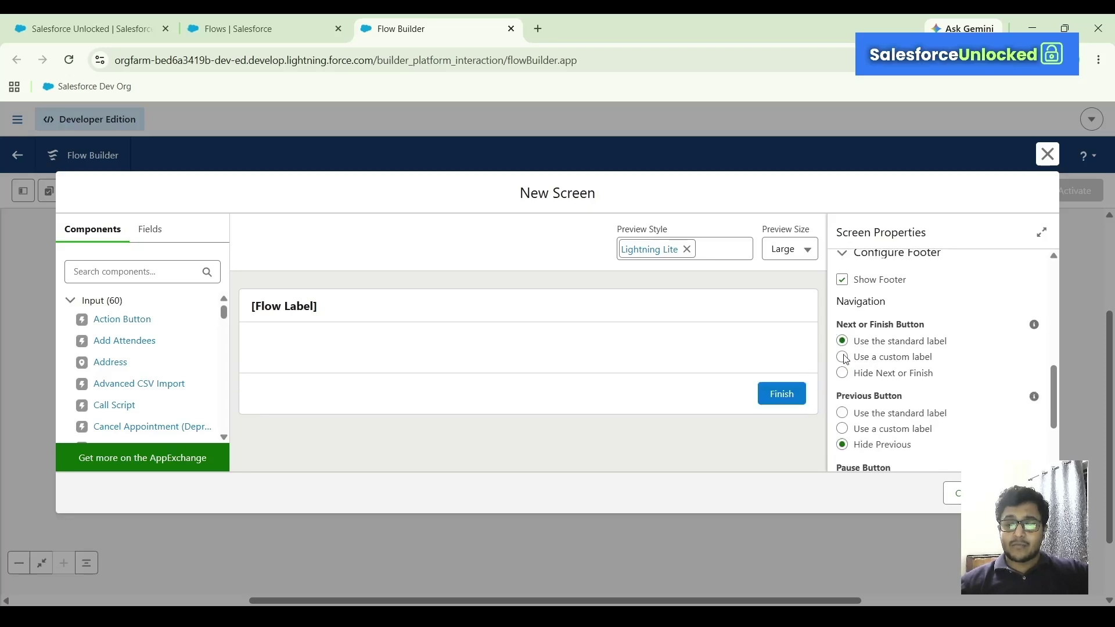
{"action": "scroll", "coordinate": [876, 375], "scroll_direction": "down", "scroll_amount": 2}
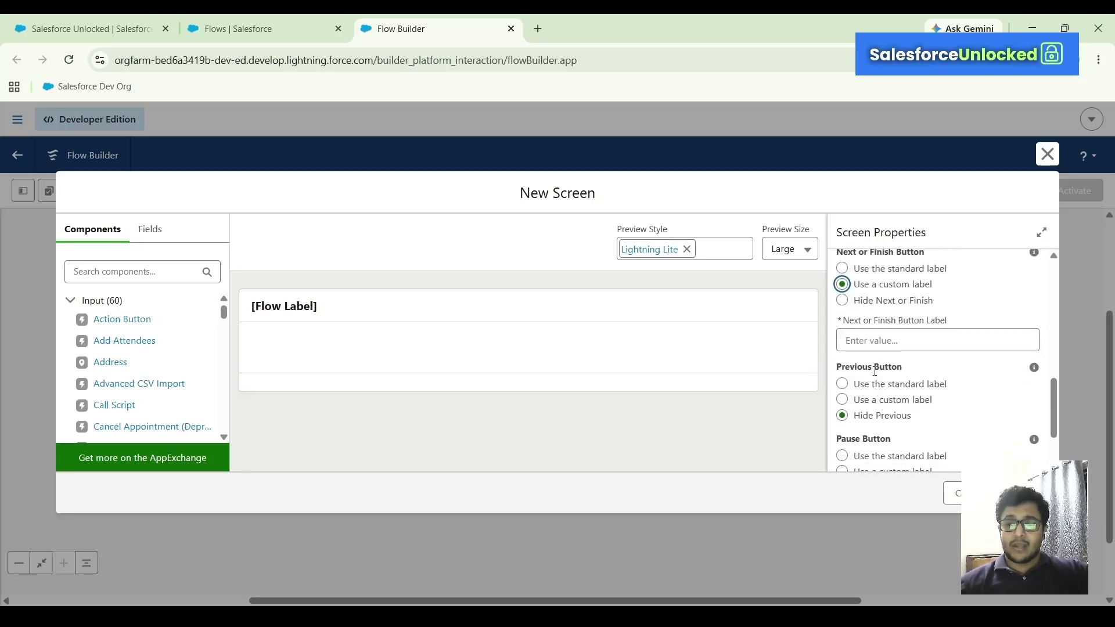
{"action": "scroll", "coordinate": [876, 375], "scroll_direction": "up", "scroll_amount": 2}
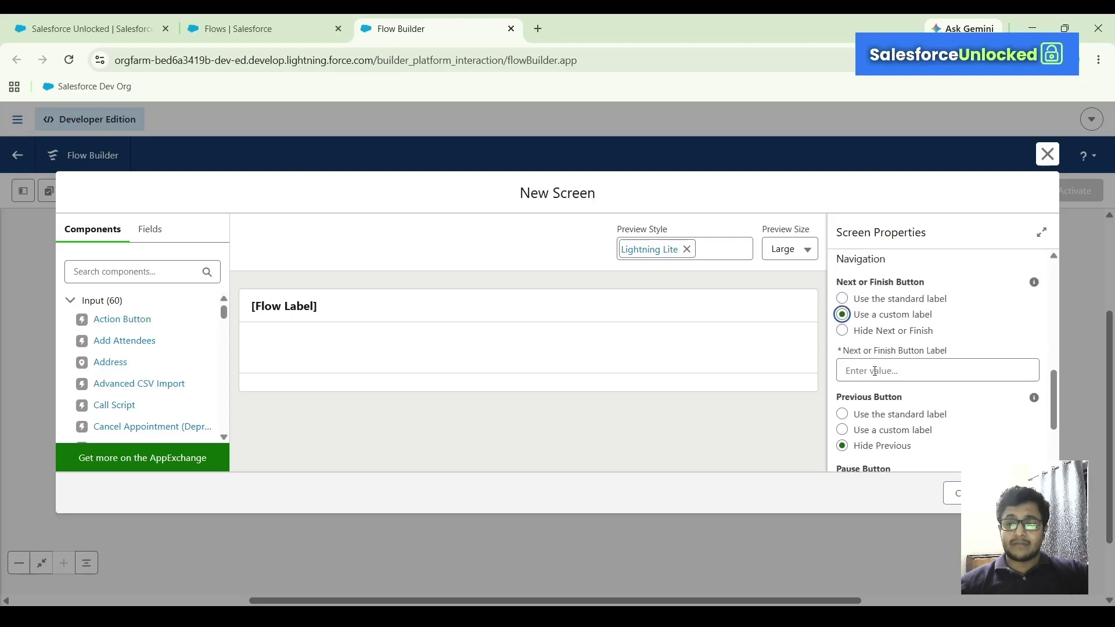
{"action": "left_click", "coordinate": [906, 366]}
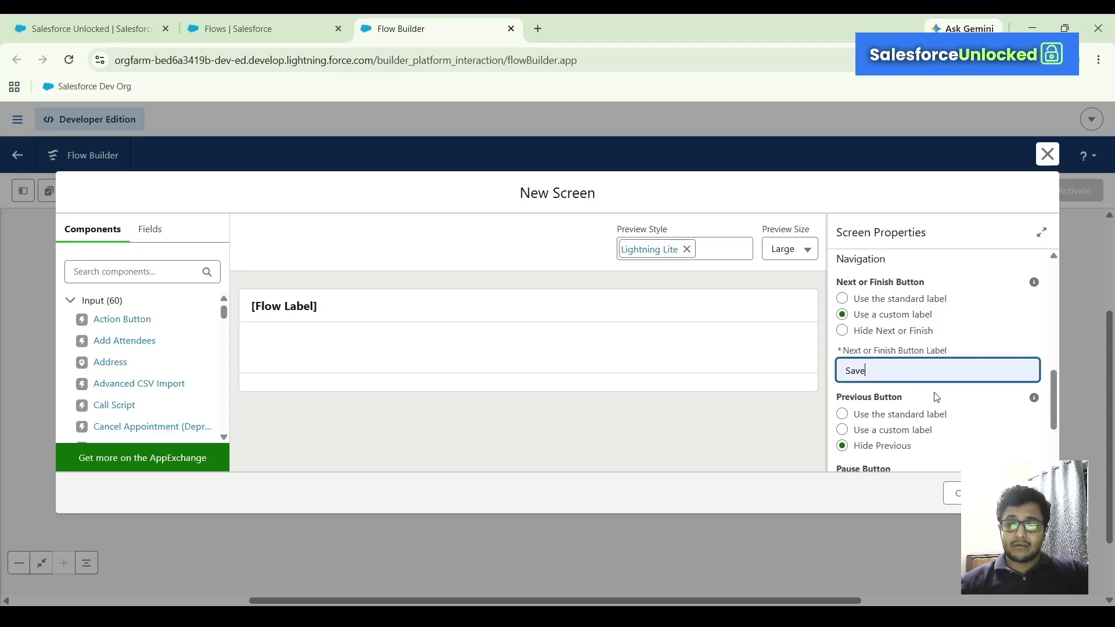
{"action": "left_click", "coordinate": [993, 348]}
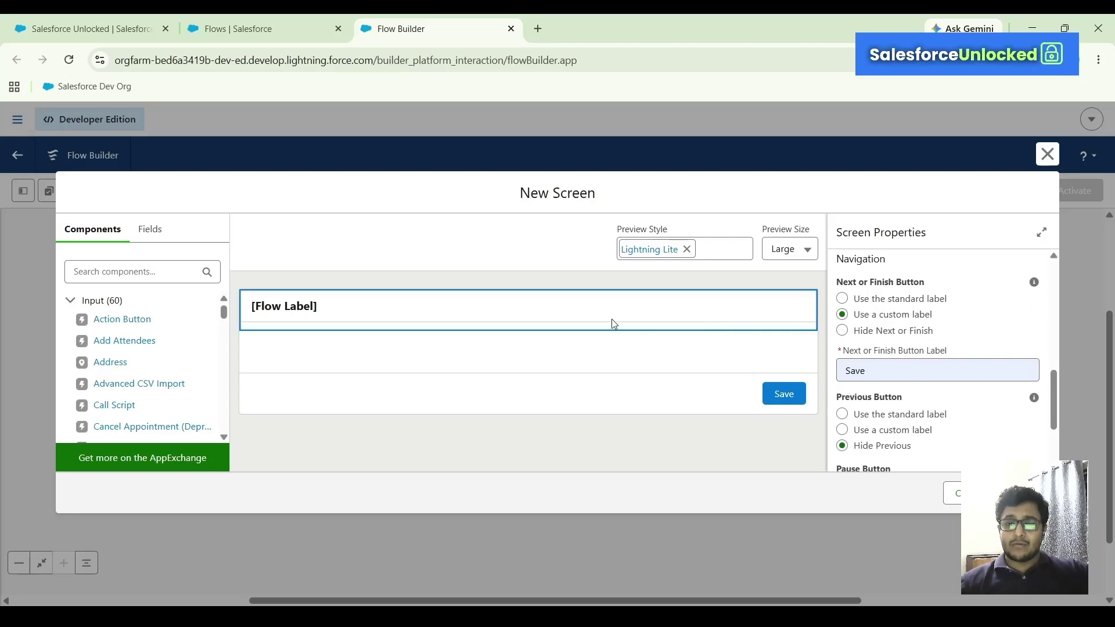
Search the components for text and add two Text input components to the New Contact screen, one below the other.
{"action": "left_click", "coordinate": [156, 265]}
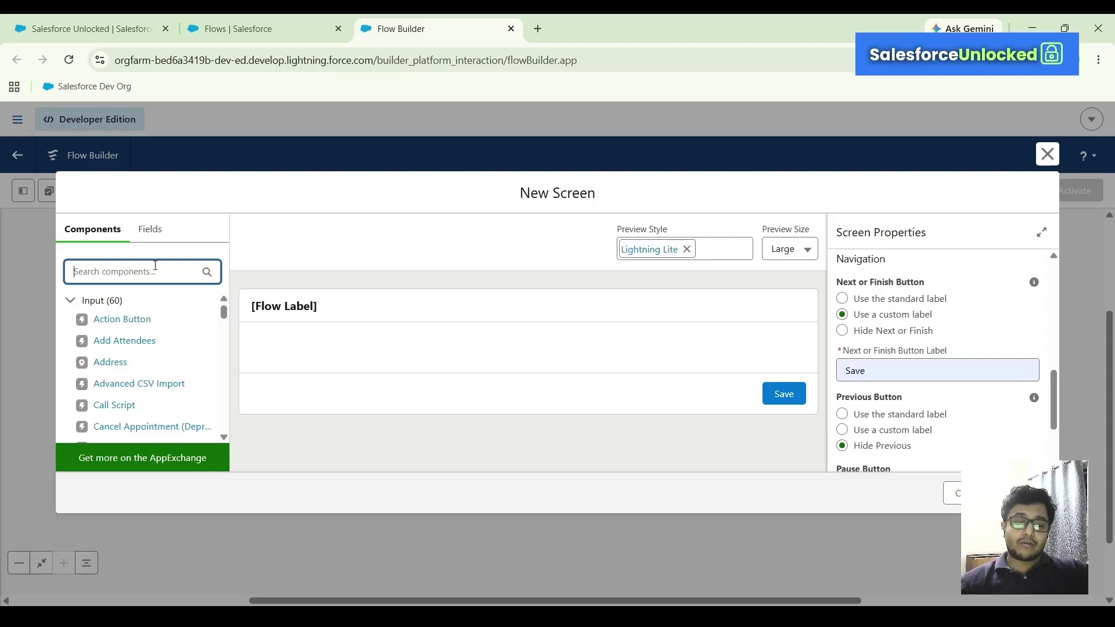
{"action": "type", "text": "tes"}
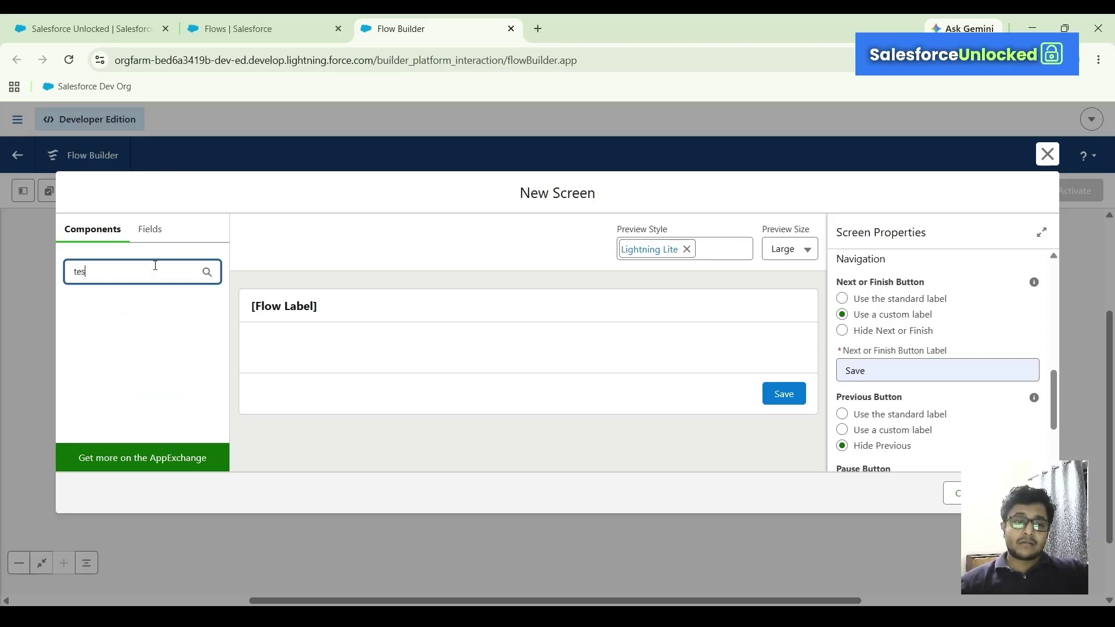
{"action": "key", "text": "BackSpace"}
{"action": "type", "text": "xt"}
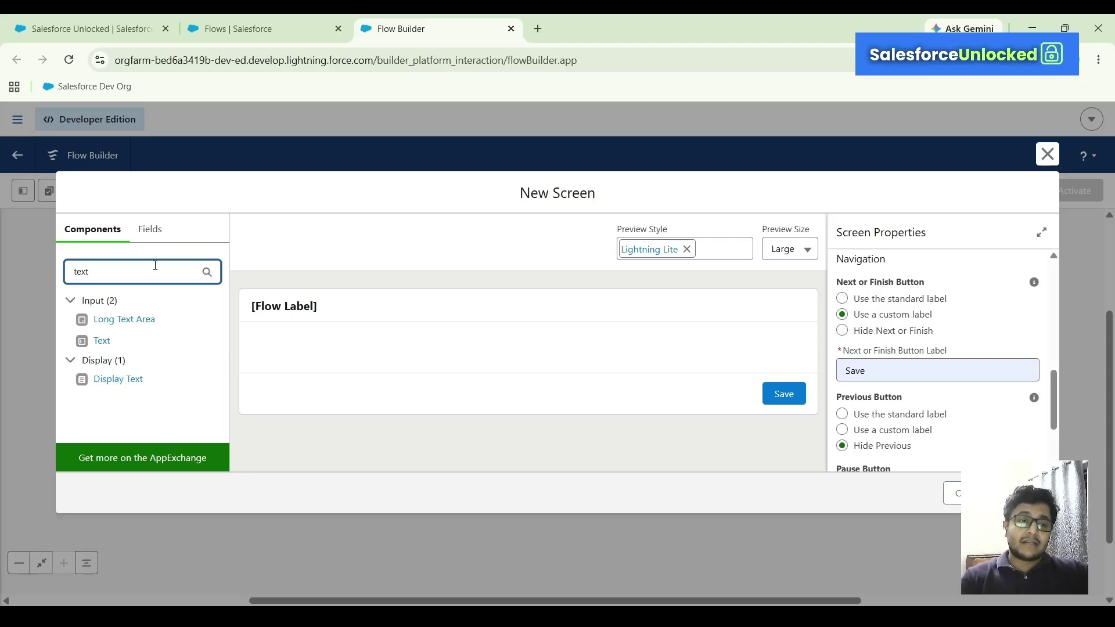
{"action": "left_click_drag", "start_coordinate": [97, 346], "coordinate": [350, 343]}
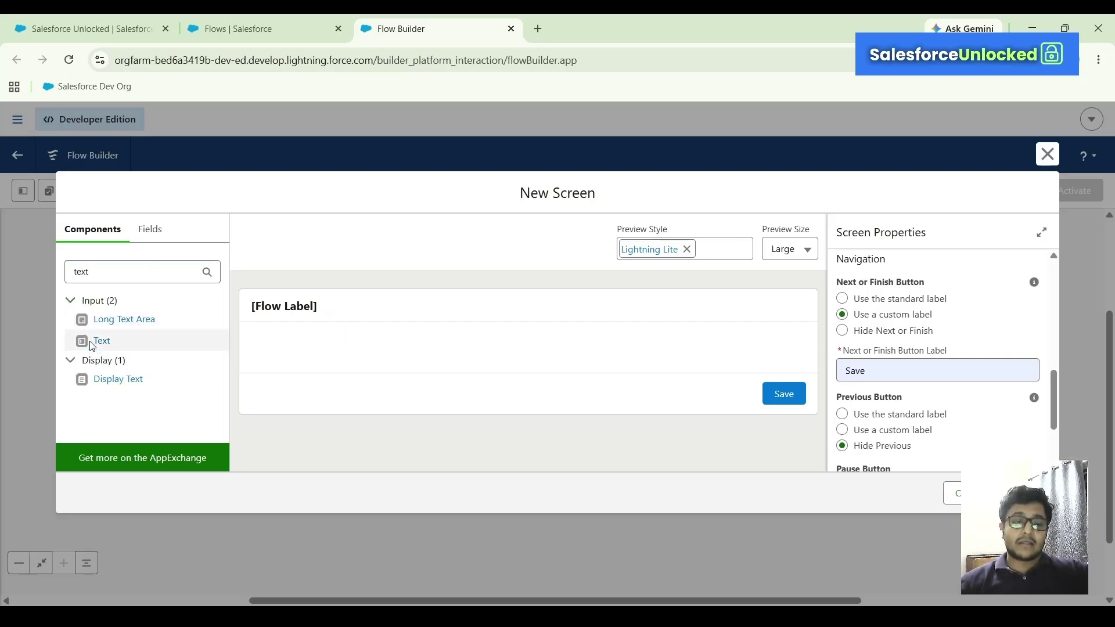
{"action": "left_click_drag", "start_coordinate": [90, 342], "coordinate": [394, 367]}
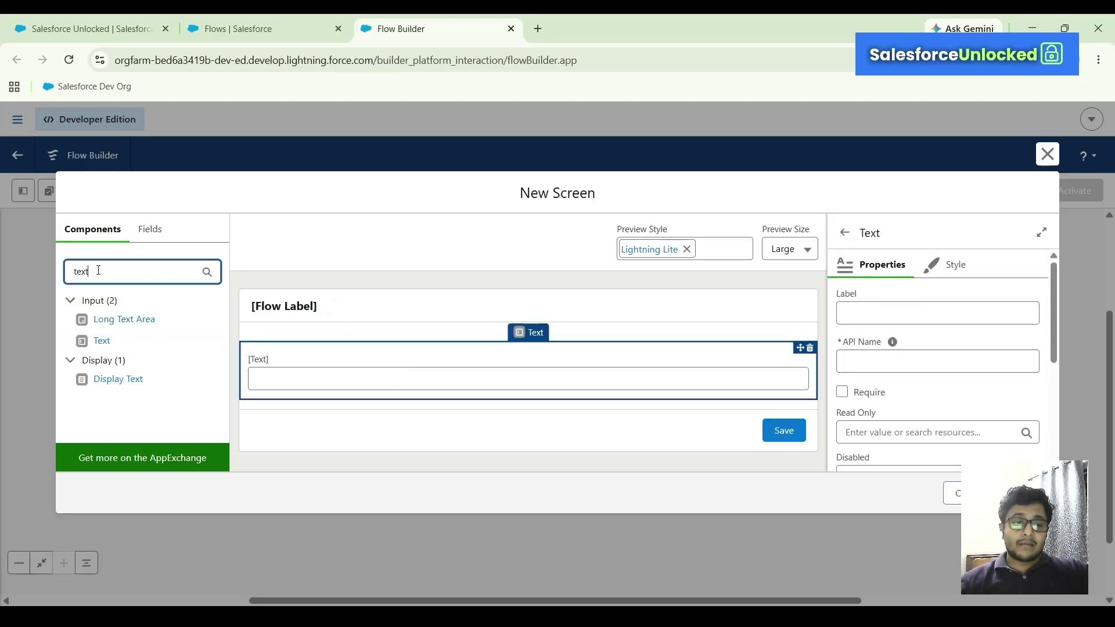
{"action": "left_click_drag", "start_coordinate": [96, 345], "coordinate": [317, 390]}
{"action": "scroll", "coordinate": [312, 437], "scroll_direction": "down", "scroll_amount": 1}
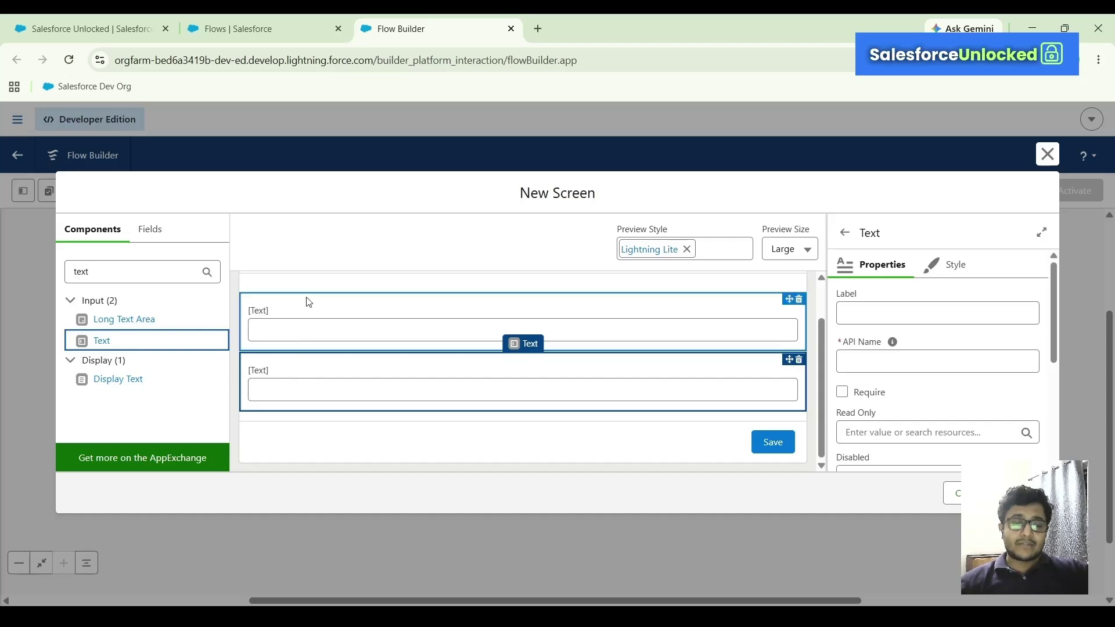
Find the Email component and add it to the screen below the two Text inputs.
{"action": "left_click", "coordinate": [137, 271]}
{"action": "double_click", "coordinate": [137, 271]}
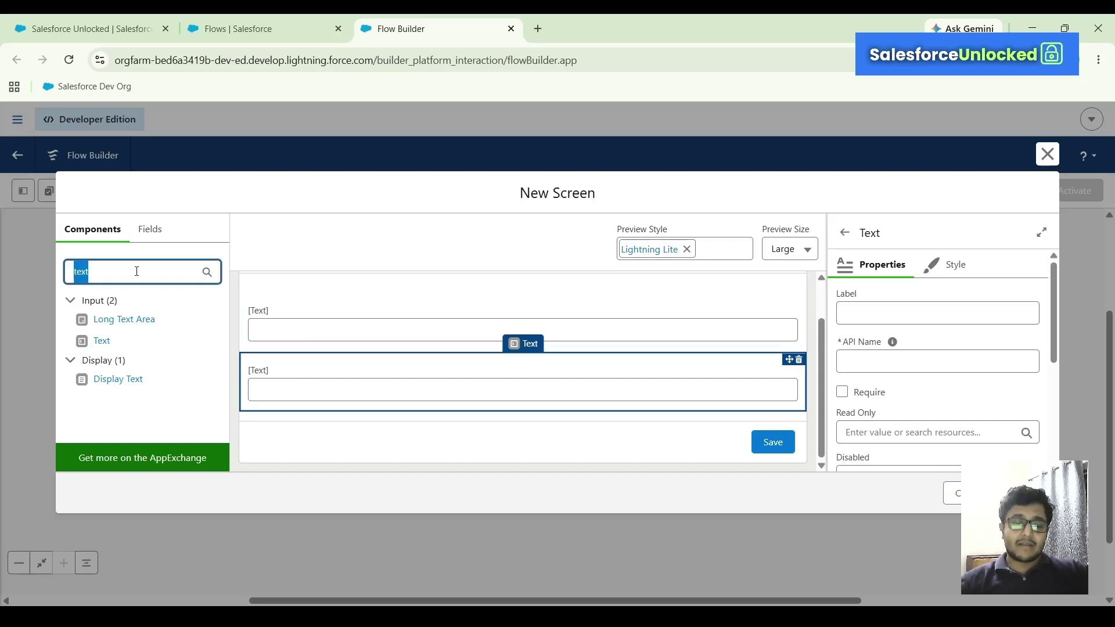
{"action": "type", "text": "emai"}
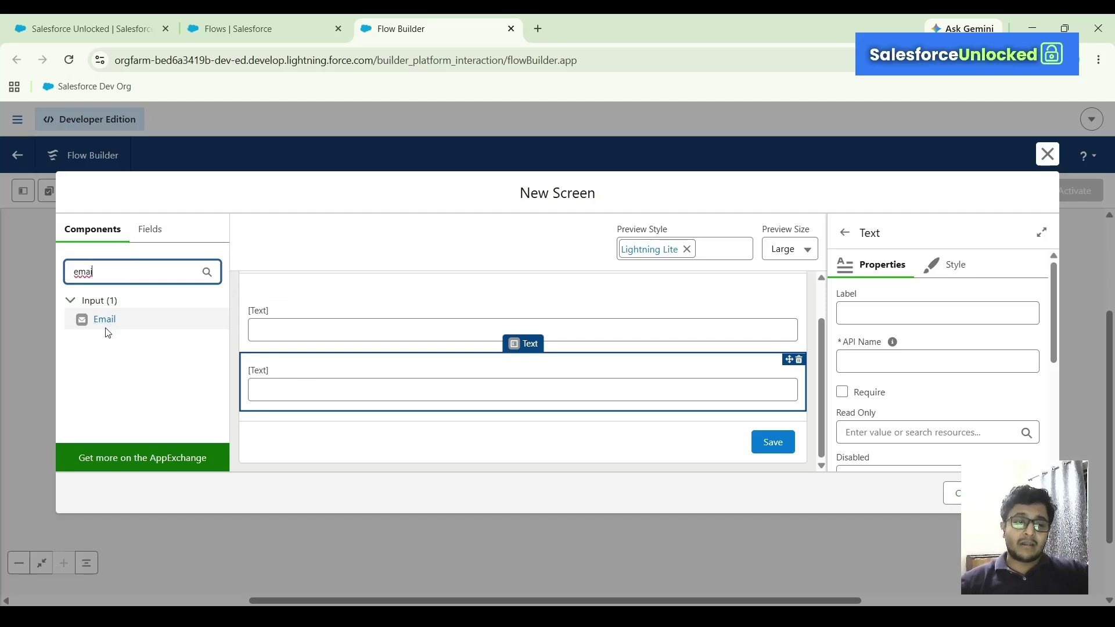
{"action": "left_click_drag", "start_coordinate": [105, 319], "coordinate": [301, 405]}
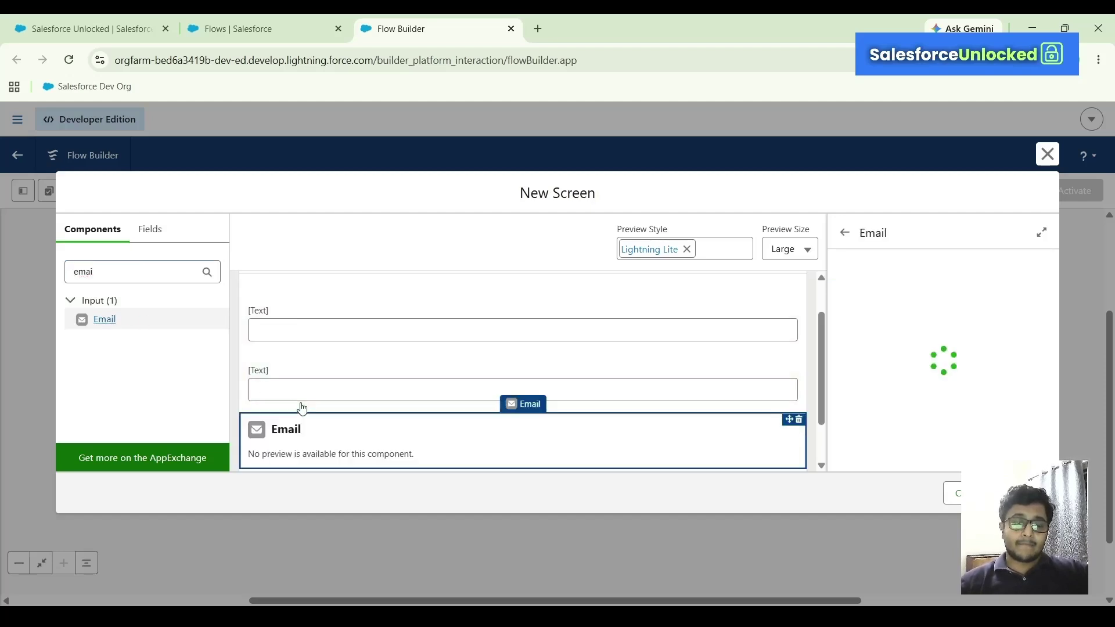
Find the Phone component and add it to the screen below the Email component.
{"action": "double_click", "coordinate": [131, 271]}
{"action": "type", "text": "Phone"}
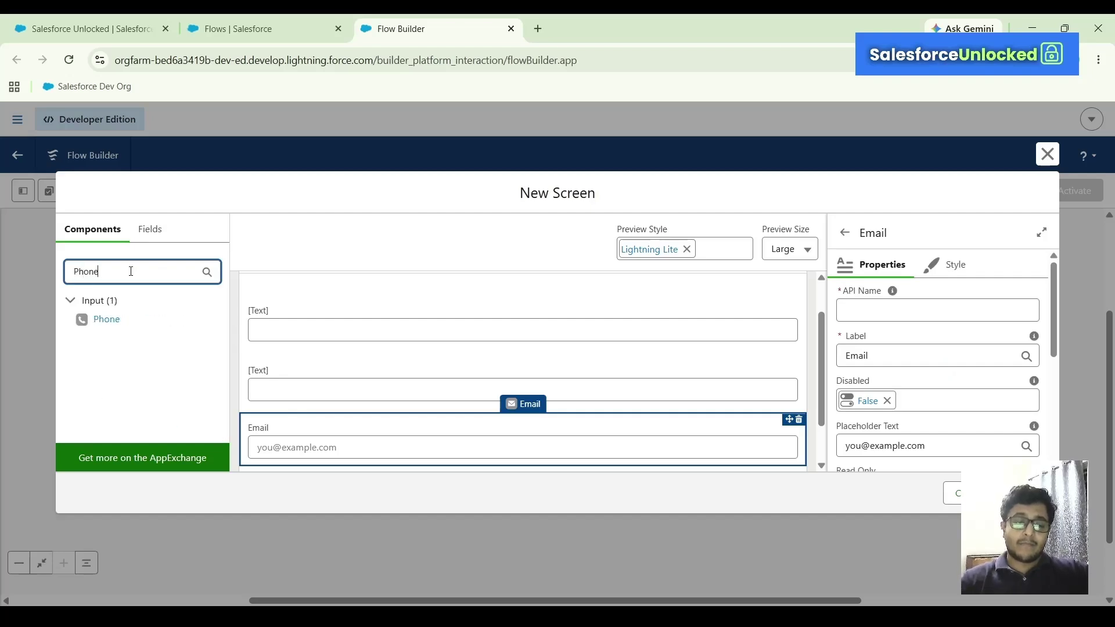
{"action": "scroll", "coordinate": [416, 421], "scroll_direction": "down", "scroll_amount": 2}
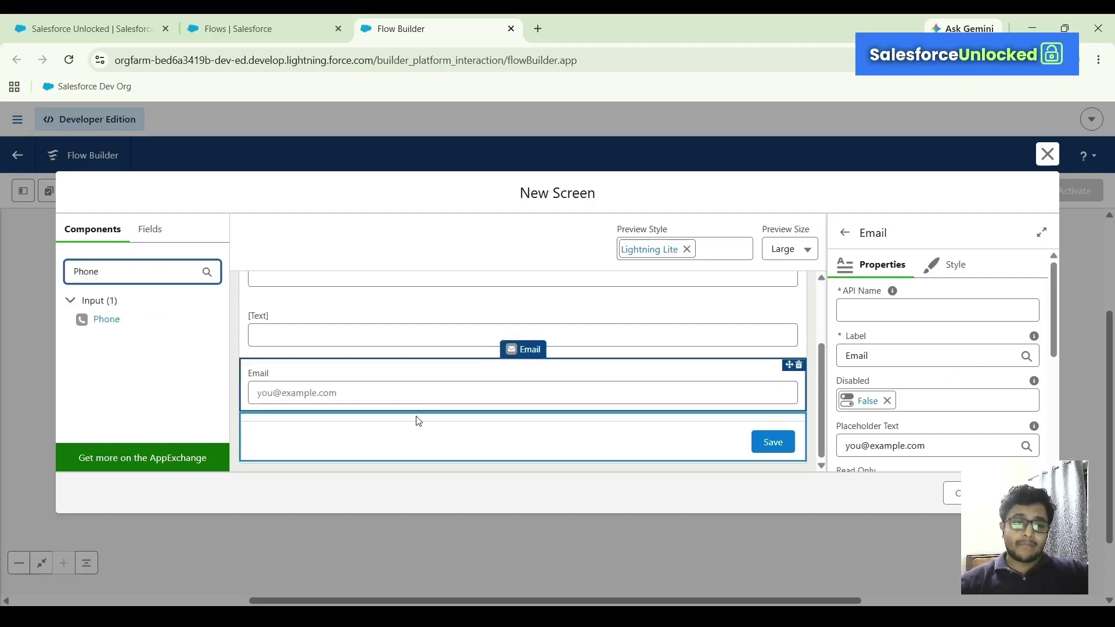
{"action": "left_click_drag", "start_coordinate": [110, 318], "coordinate": [374, 400]}
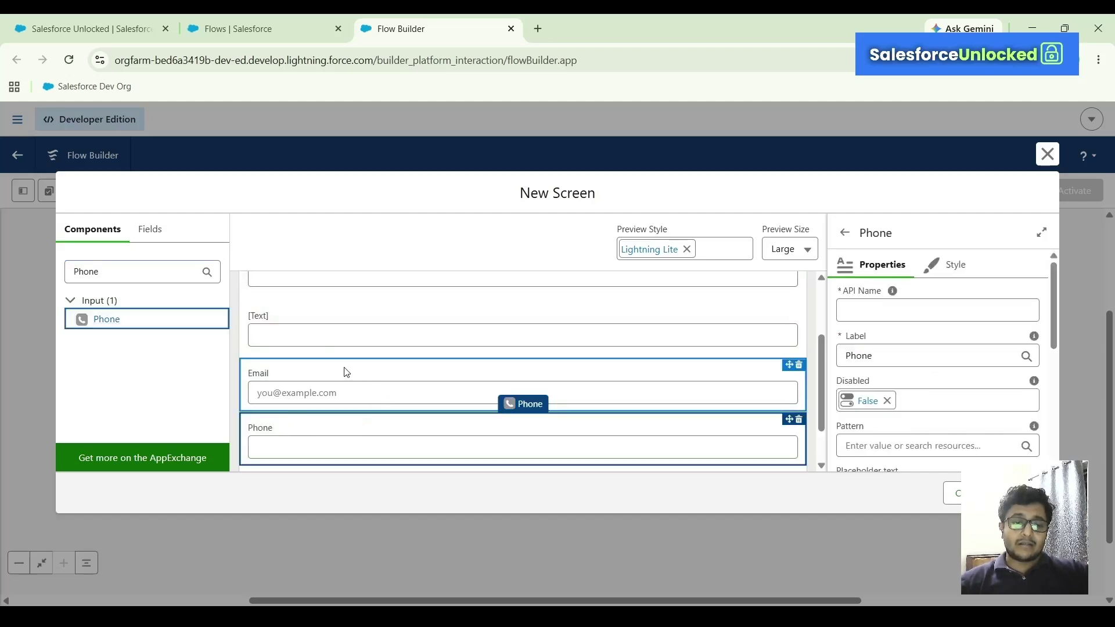
Review the components placed on the screen and select the first Text input to view its properties.
{"action": "scroll", "coordinate": [307, 362], "scroll_direction": "up", "scroll_amount": 3}
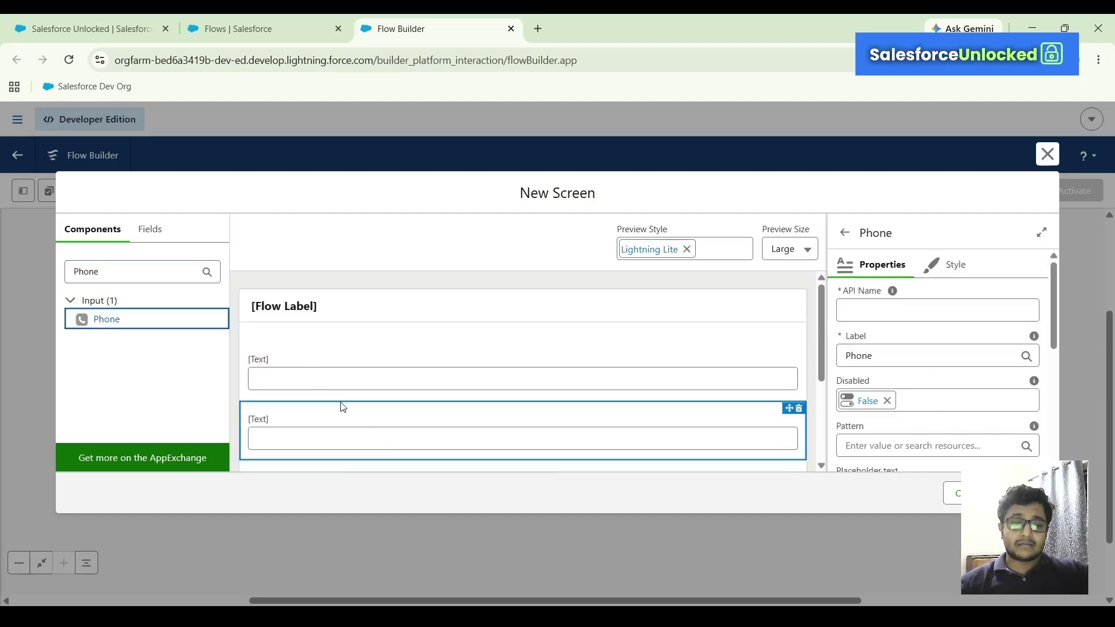
{"action": "scroll", "coordinate": [339, 402], "scroll_direction": "down", "scroll_amount": 2}
{"action": "scroll", "coordinate": [340, 401], "scroll_direction": "up", "scroll_amount": 1}
{"action": "left_click", "coordinate": [333, 337]}
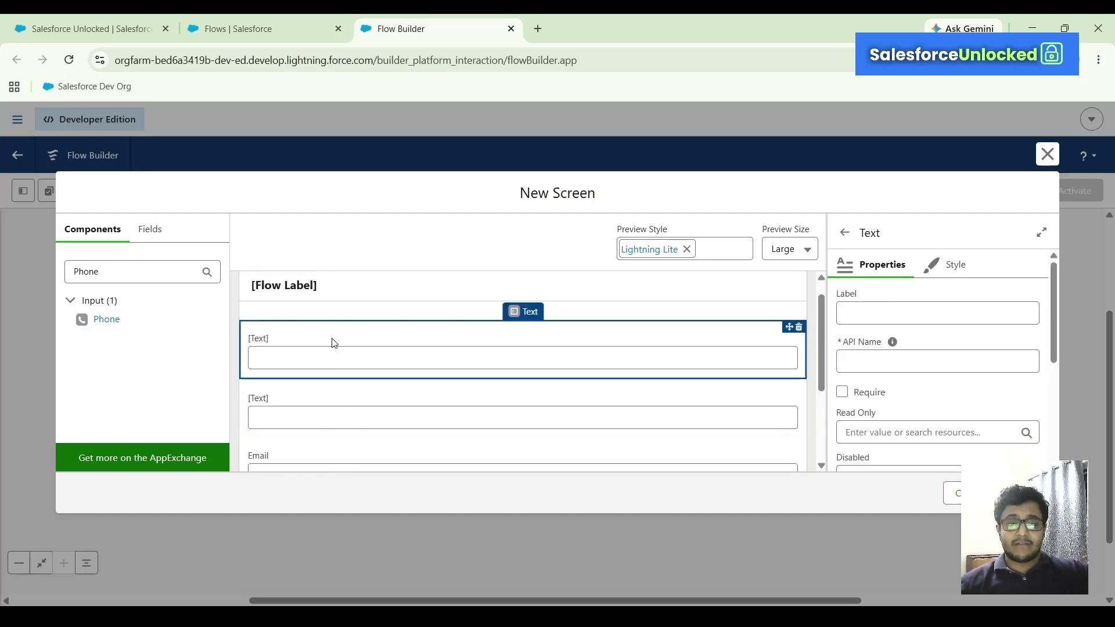
{"action": "scroll", "coordinate": [304, 371], "scroll_direction": "down", "scroll_amount": 1}
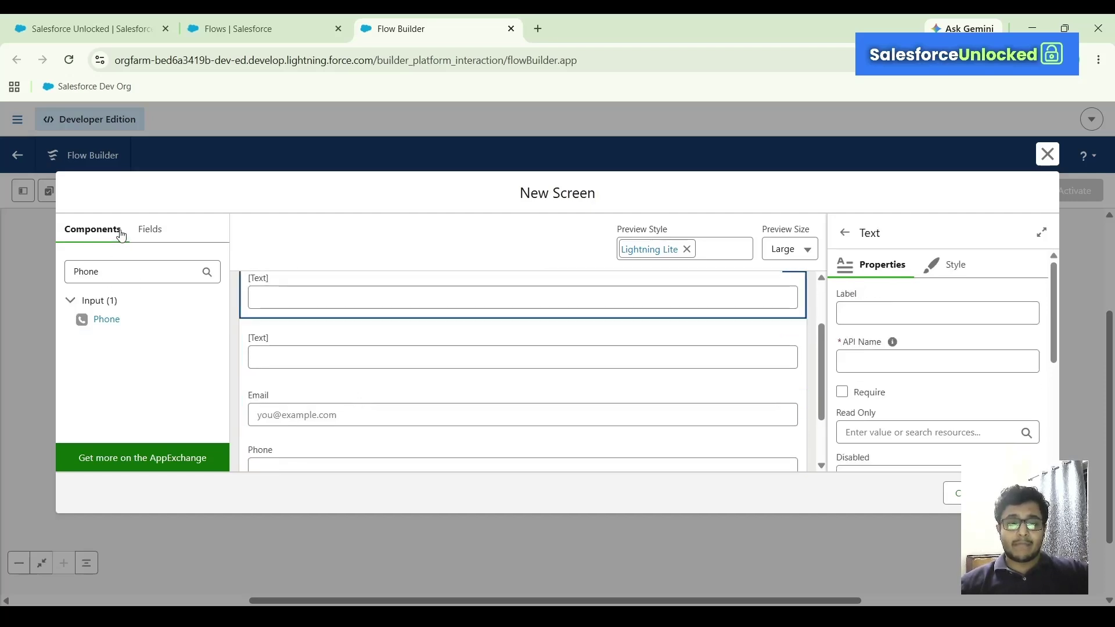
Examine the option for adding record fields through a record variable, including the new resource form, and return to the component list.
{"action": "left_click", "coordinate": [152, 230]}
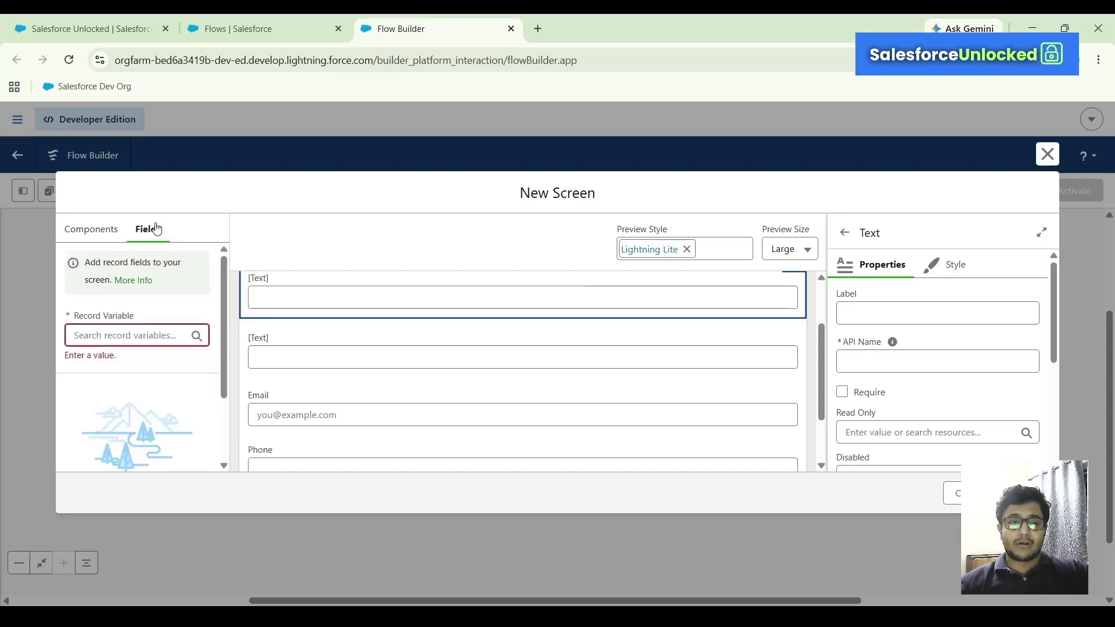
{"action": "left_click", "coordinate": [95, 335]}
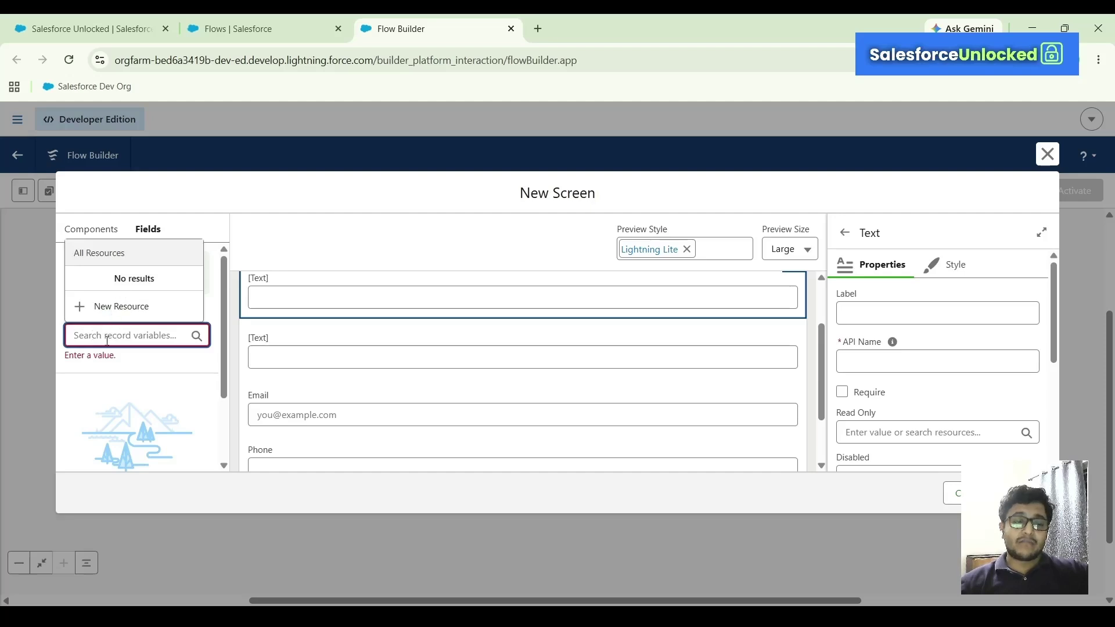
{"action": "left_click", "coordinate": [134, 361]}
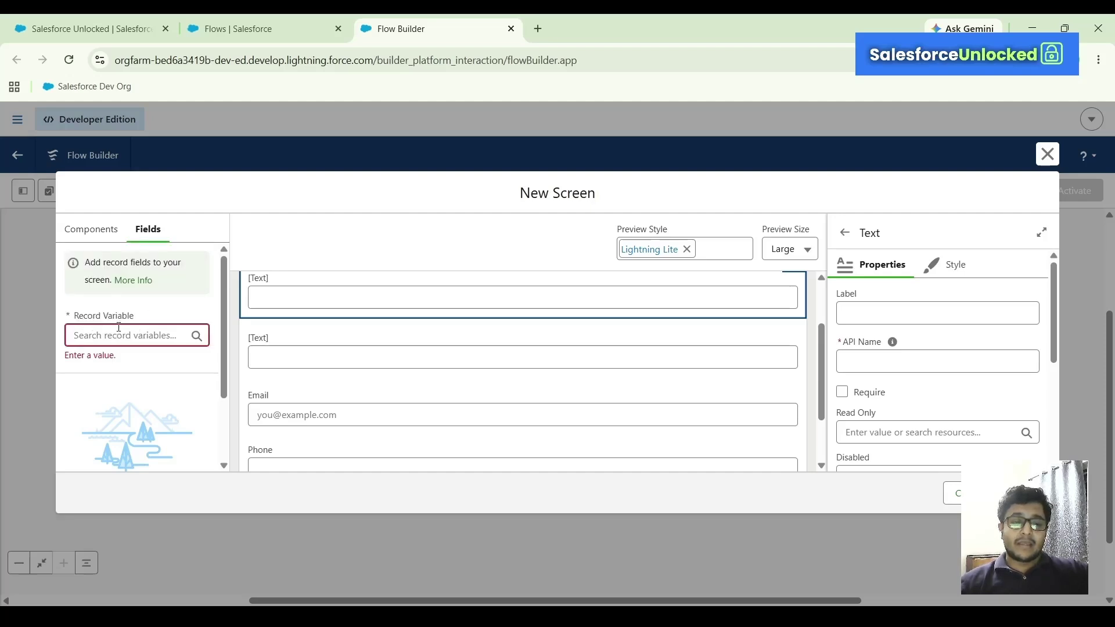
{"action": "left_click", "coordinate": [119, 333]}
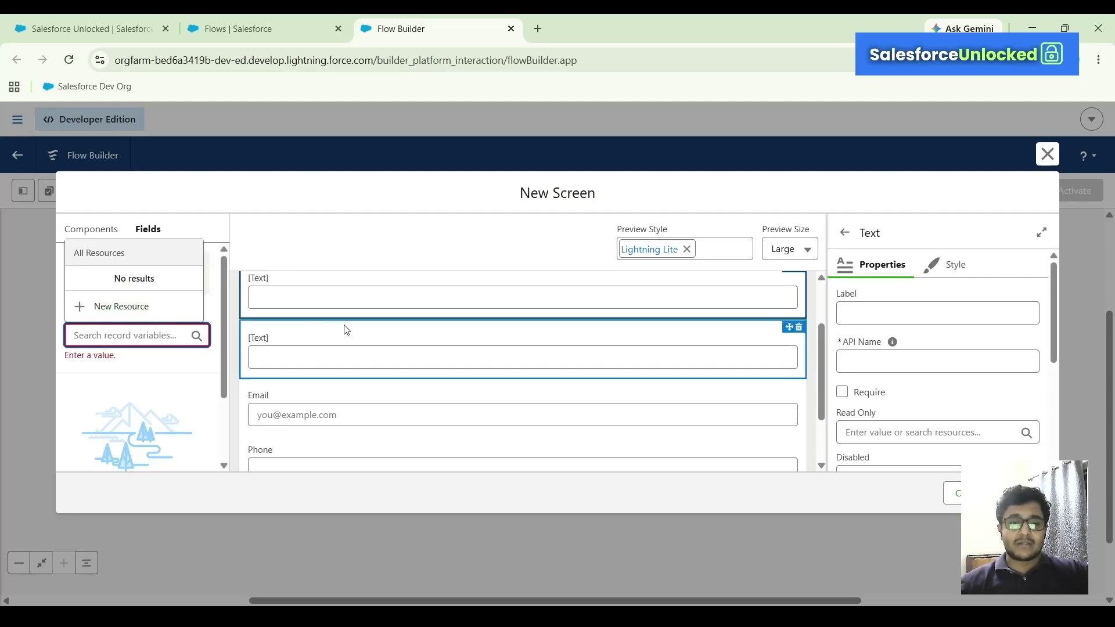
{"action": "left_click", "coordinate": [155, 313]}
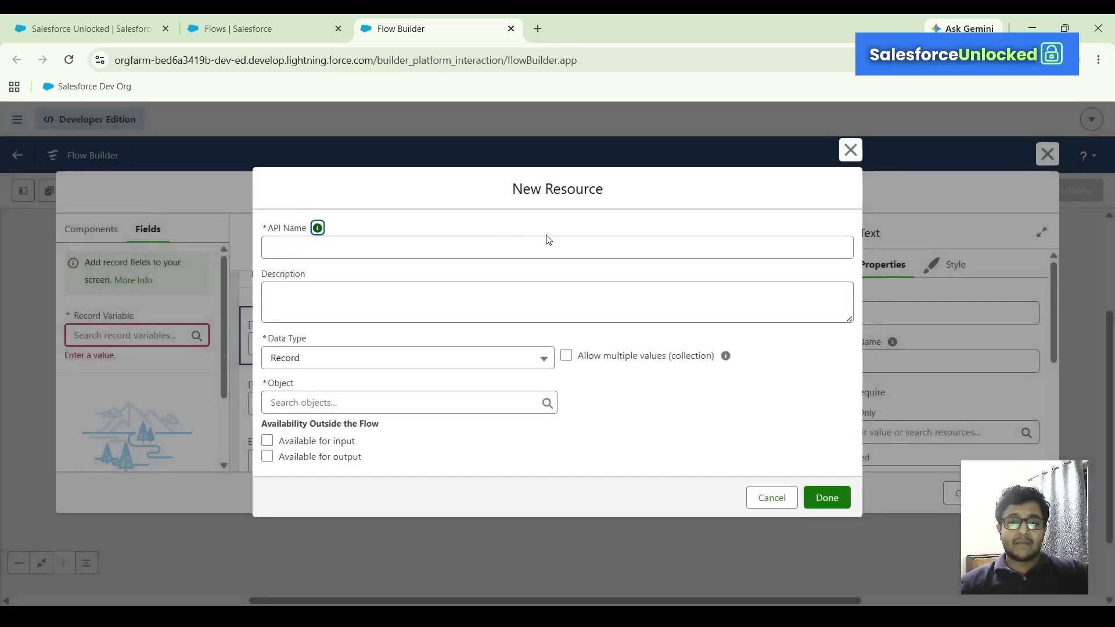
{"action": "left_click", "coordinate": [851, 150]}
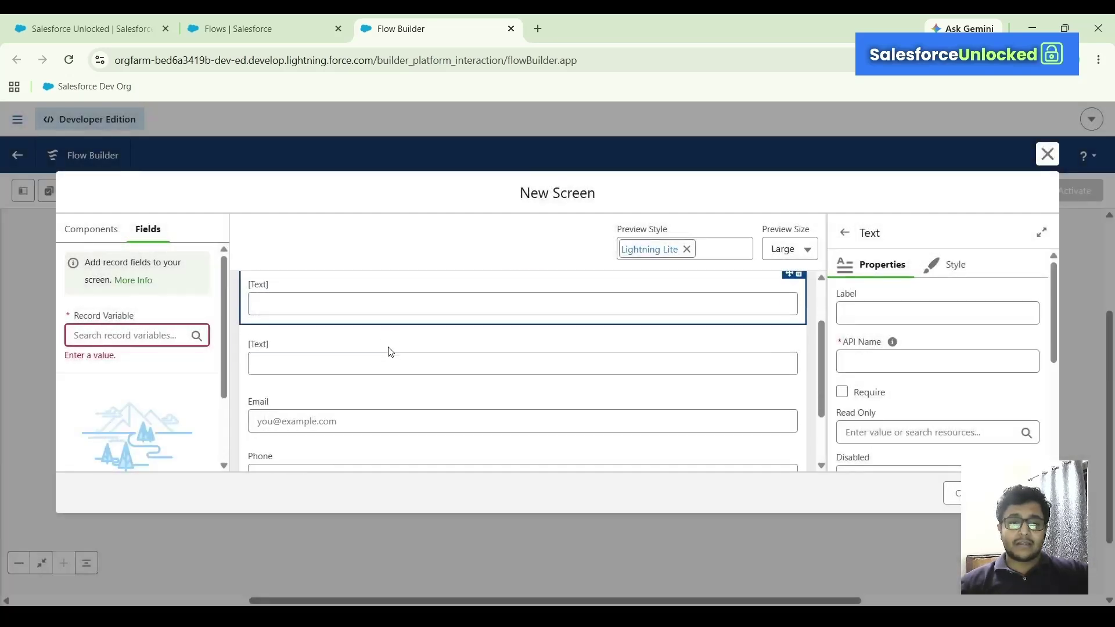
{"action": "scroll", "coordinate": [389, 351], "scroll_direction": "down", "scroll_amount": 2}
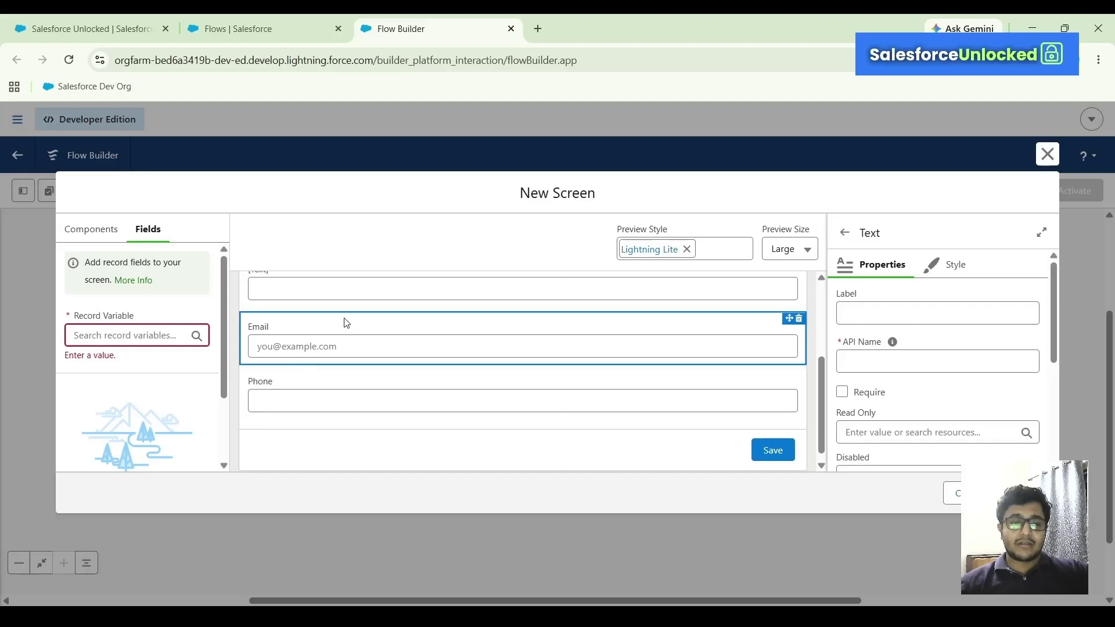
{"action": "scroll", "coordinate": [346, 323], "scroll_direction": "up", "scroll_amount": 2}
{"action": "scroll", "coordinate": [343, 321], "scroll_direction": "down", "scroll_amount": 2}
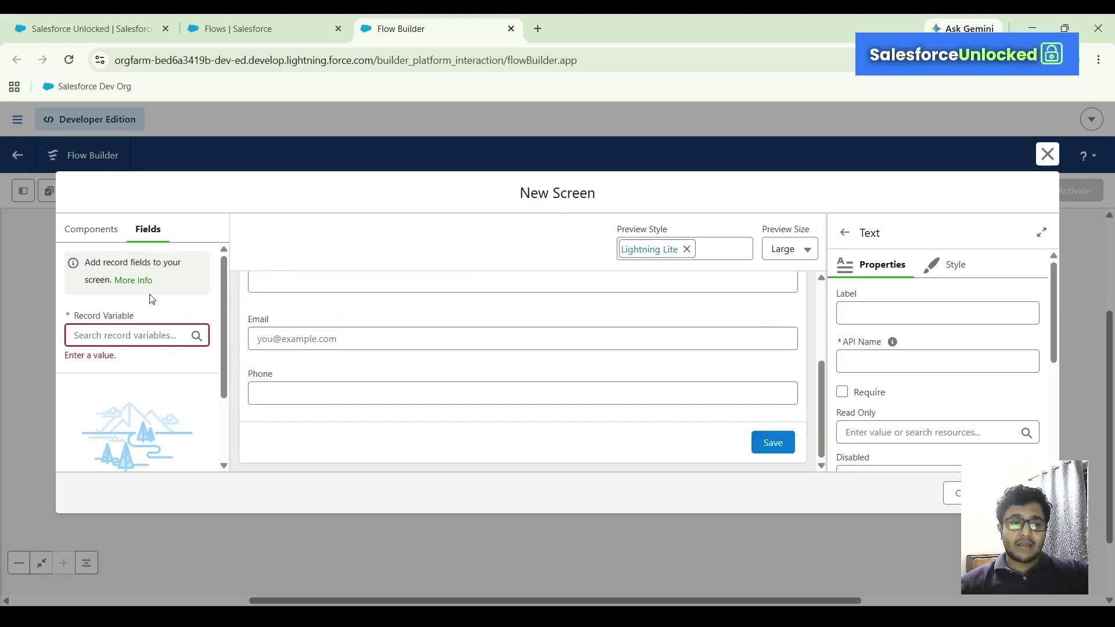
{"action": "left_click", "coordinate": [102, 237]}
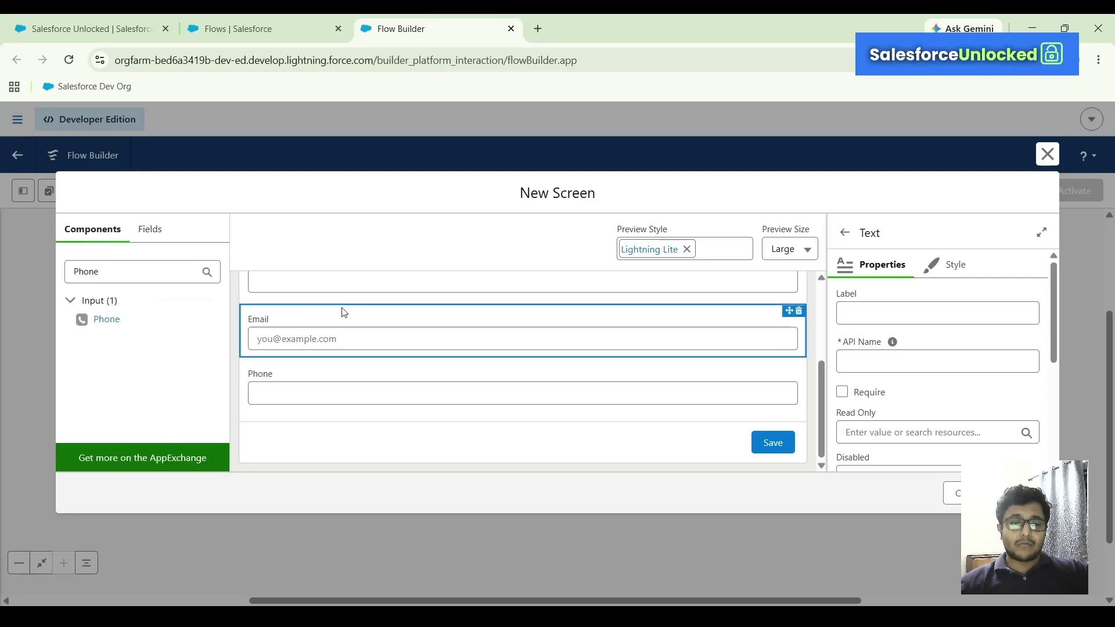
Review the Text, Email and Phone components on the screen, checking the properties of Phone and the second Text input.
{"action": "scroll", "coordinate": [343, 312], "scroll_direction": "up", "scroll_amount": 2}
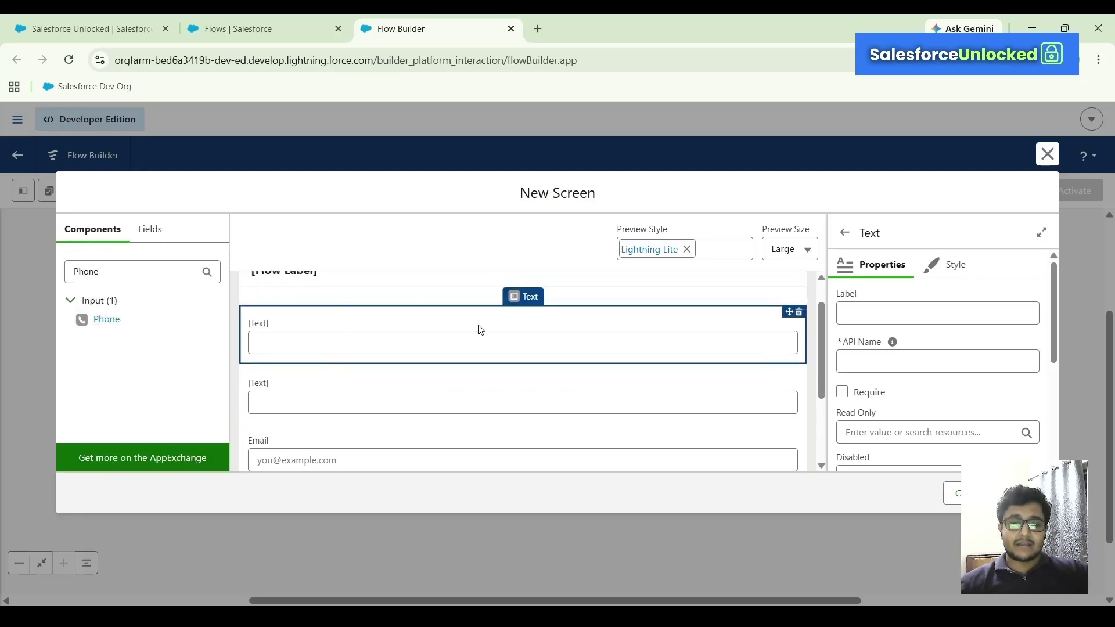
{"action": "scroll", "coordinate": [611, 360], "scroll_direction": "down", "scroll_amount": 2}
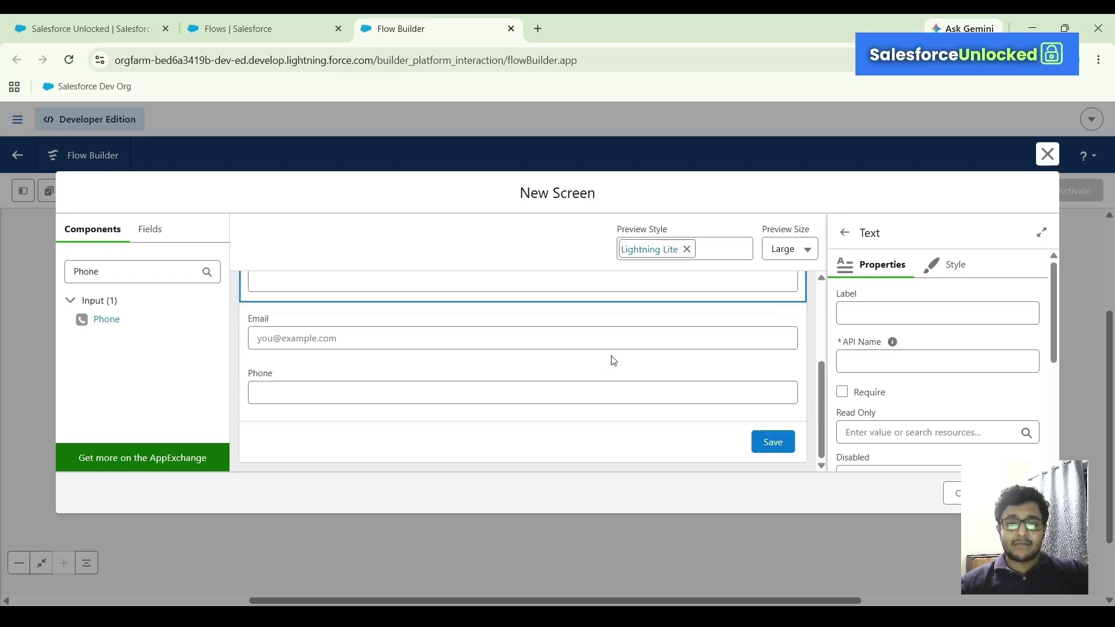
{"action": "scroll", "coordinate": [698, 370], "scroll_direction": "up", "scroll_amount": 3}
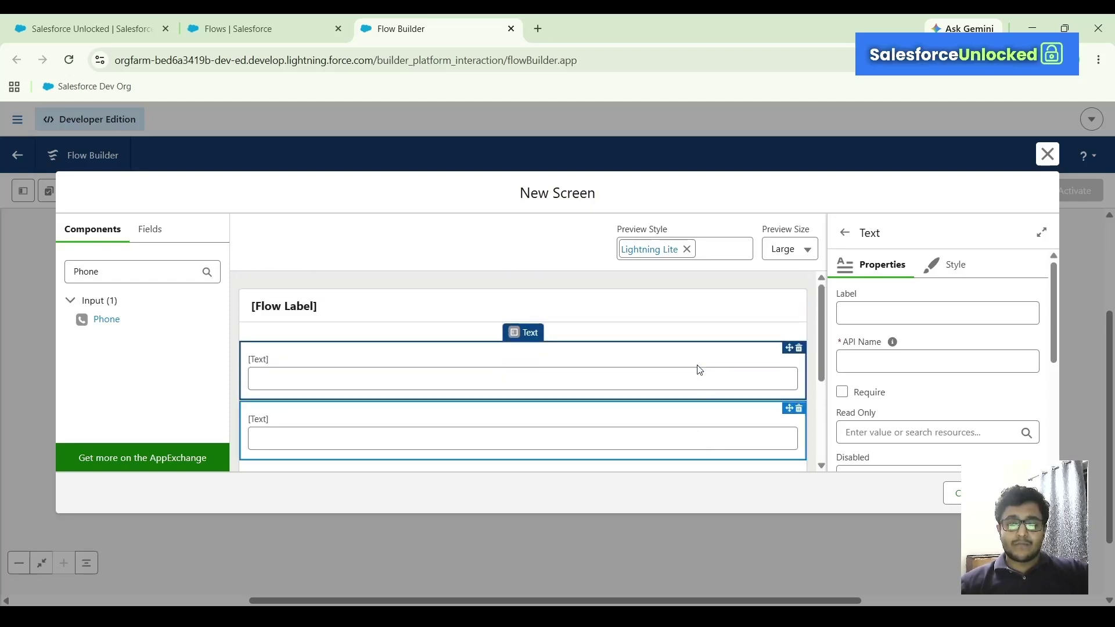
{"action": "scroll", "coordinate": [699, 370], "scroll_direction": "down", "scroll_amount": 3}
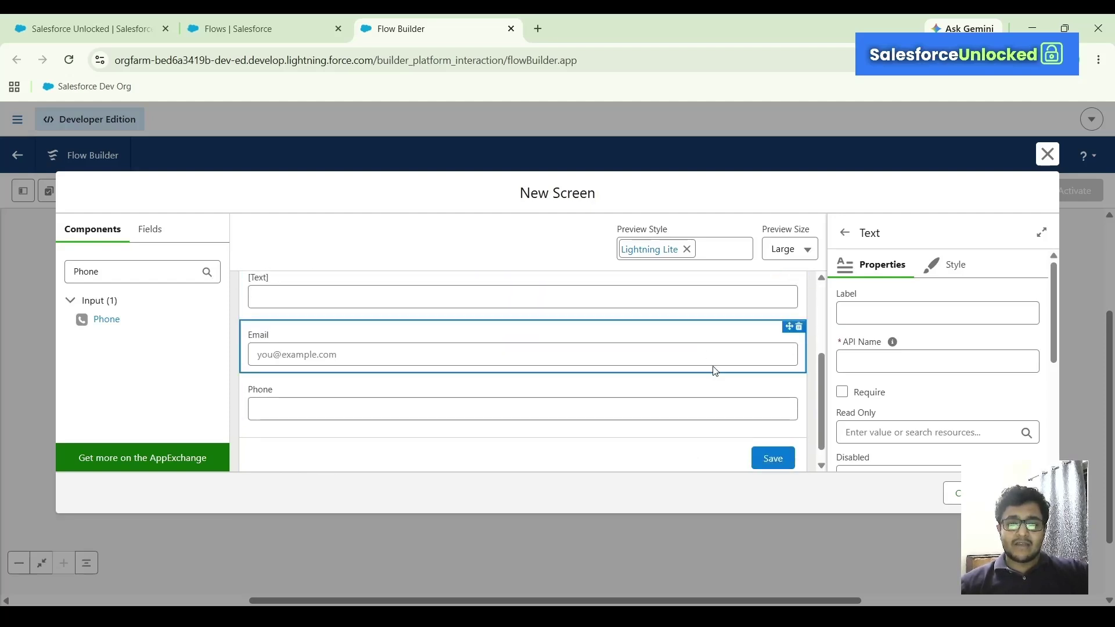
{"action": "scroll", "coordinate": [734, 373], "scroll_direction": "up", "scroll_amount": 3}
{"action": "scroll", "coordinate": [734, 375], "scroll_direction": "down", "scroll_amount": 3}
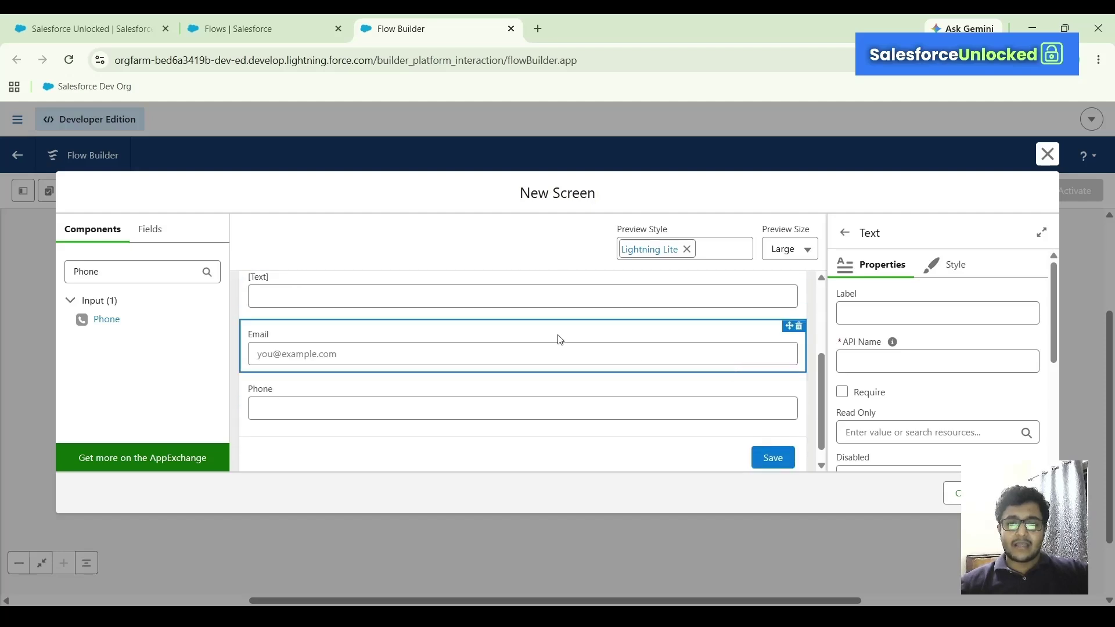
{"action": "left_click", "coordinate": [492, 391]}
{"action": "scroll", "coordinate": [495, 394], "scroll_direction": "up", "scroll_amount": 1}
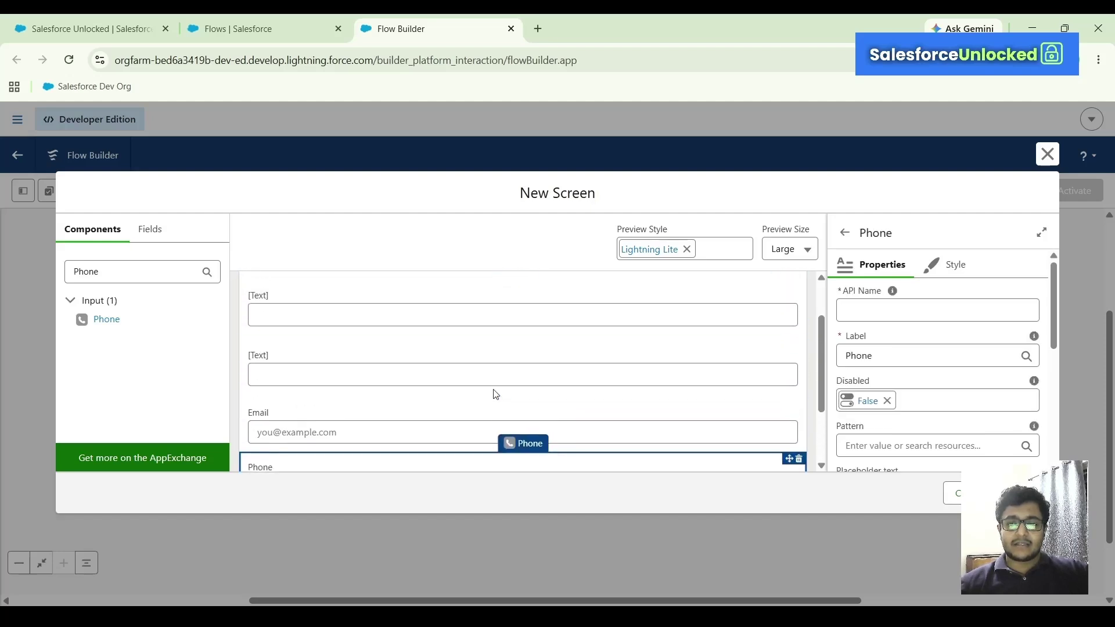
{"action": "left_click", "coordinate": [504, 372]}
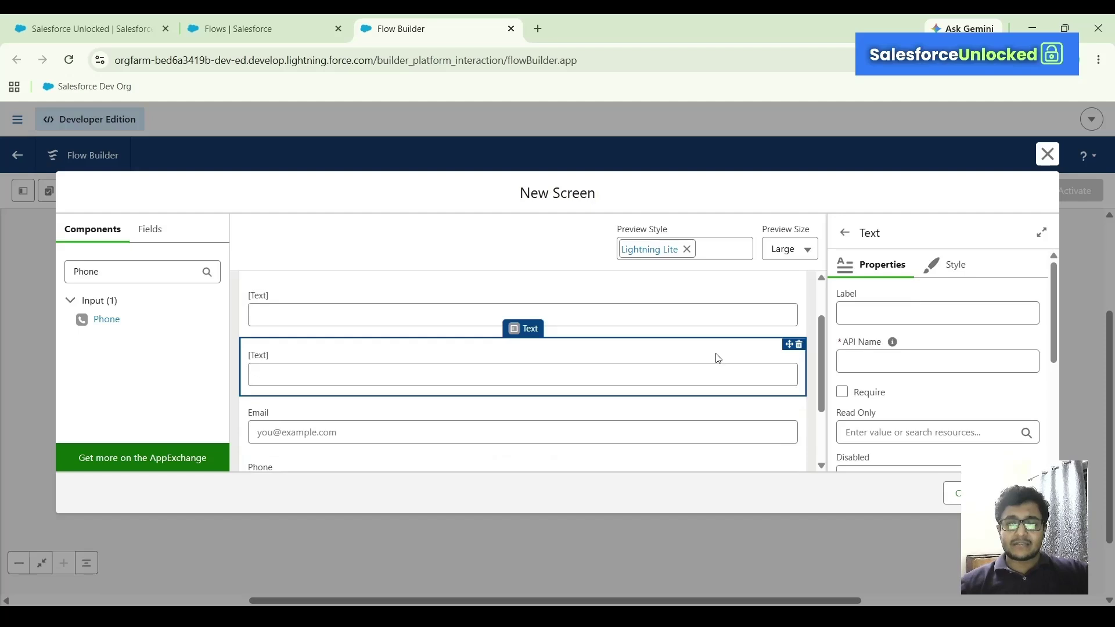
Label the first Text input First Name and let its API name fill in from the label.
{"action": "left_click", "coordinate": [472, 316]}
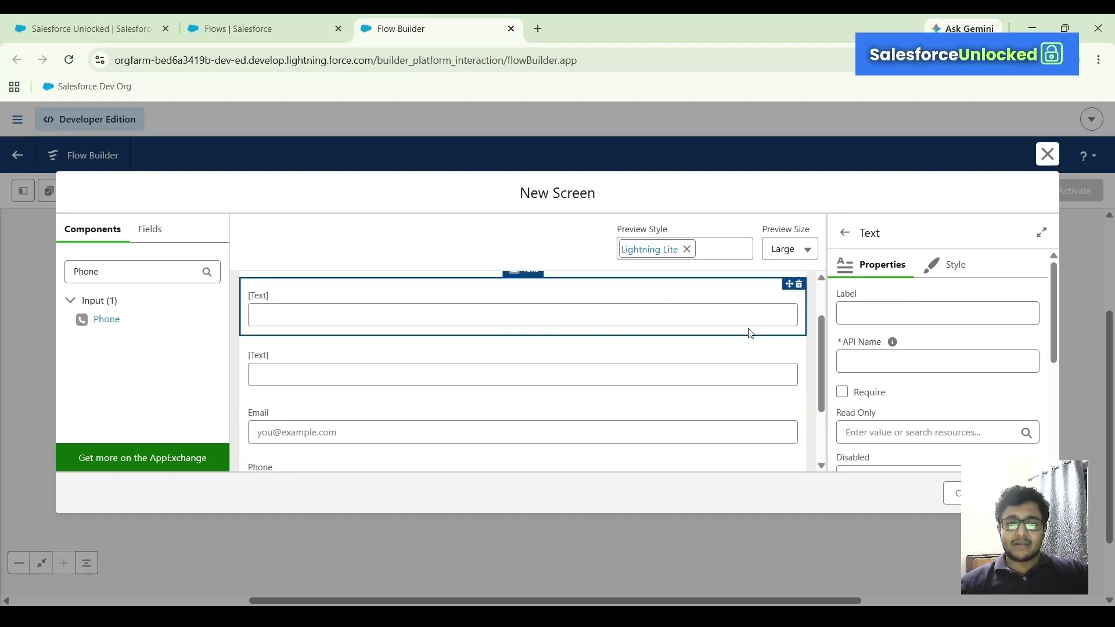
{"action": "left_click", "coordinate": [900, 314]}
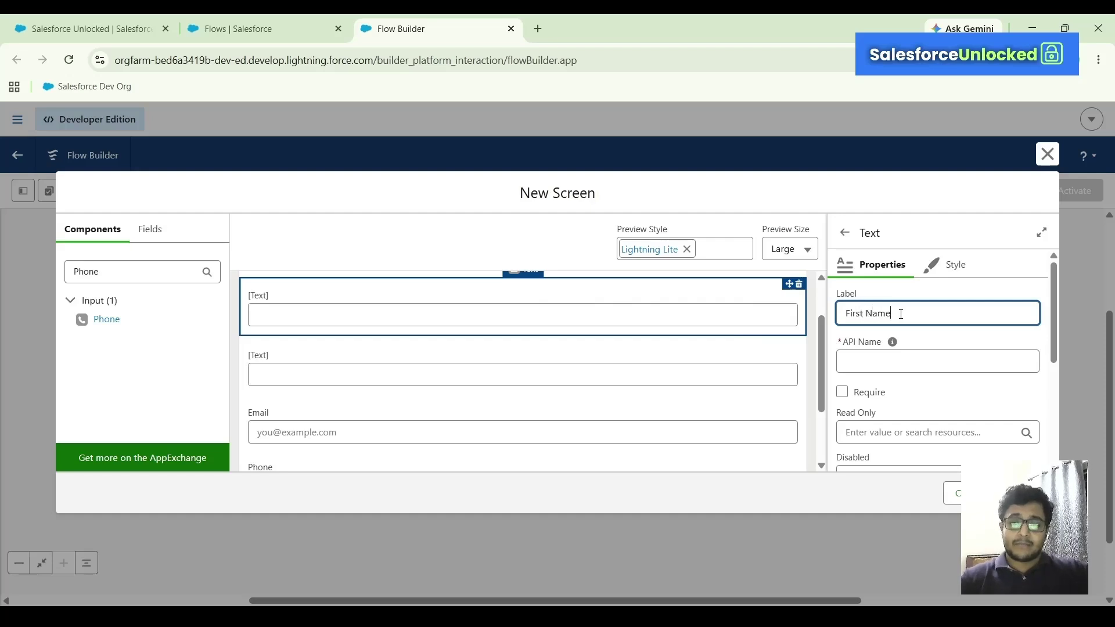
{"action": "type", "text": "First Name"}
{"action": "left_click", "coordinate": [863, 381]}
Examine the First Name input's remaining properties, including component visibility, input validation and help text.
{"action": "scroll", "coordinate": [929, 409], "scroll_direction": "down", "scroll_amount": 1}
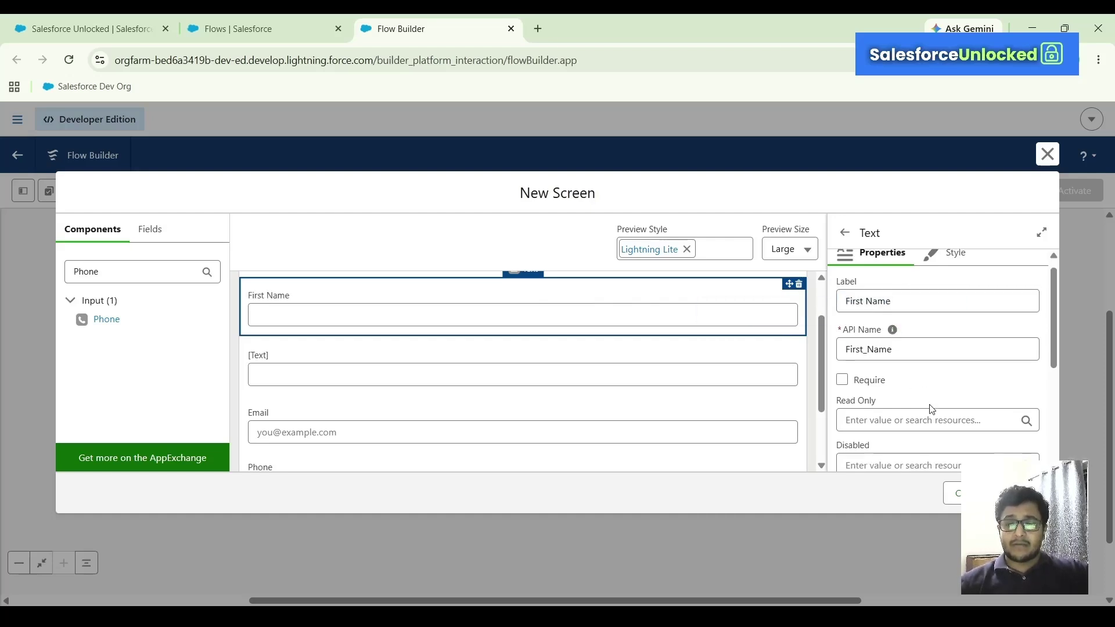
{"action": "scroll", "coordinate": [932, 380], "scroll_direction": "down", "scroll_amount": 1}
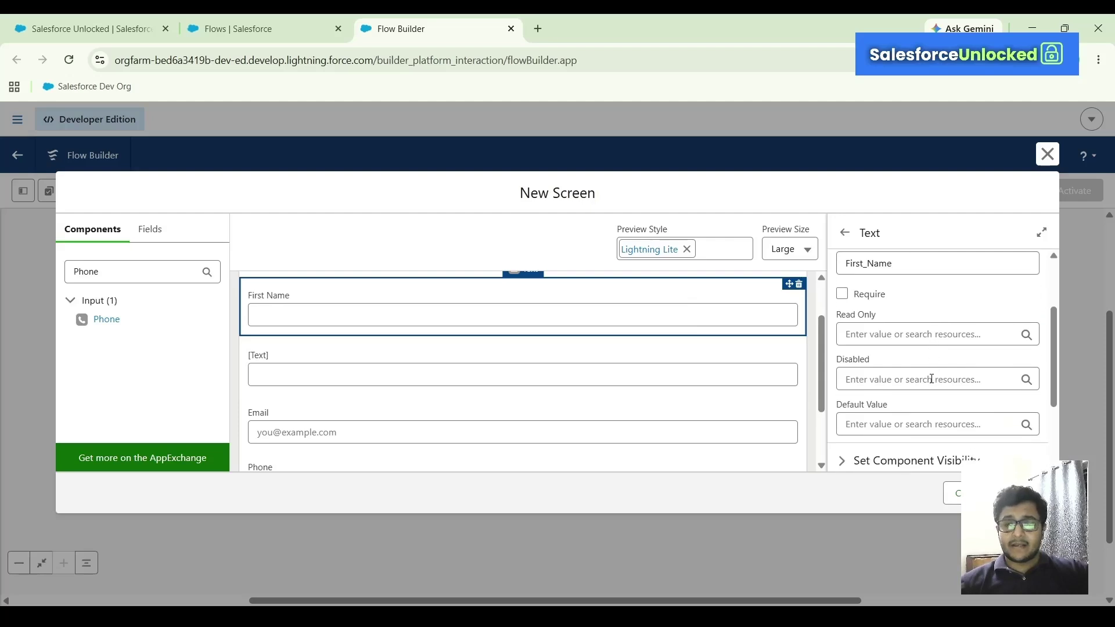
{"action": "scroll", "coordinate": [931, 378], "scroll_direction": "down", "scroll_amount": 1}
{"action": "left_click", "coordinate": [862, 348]}
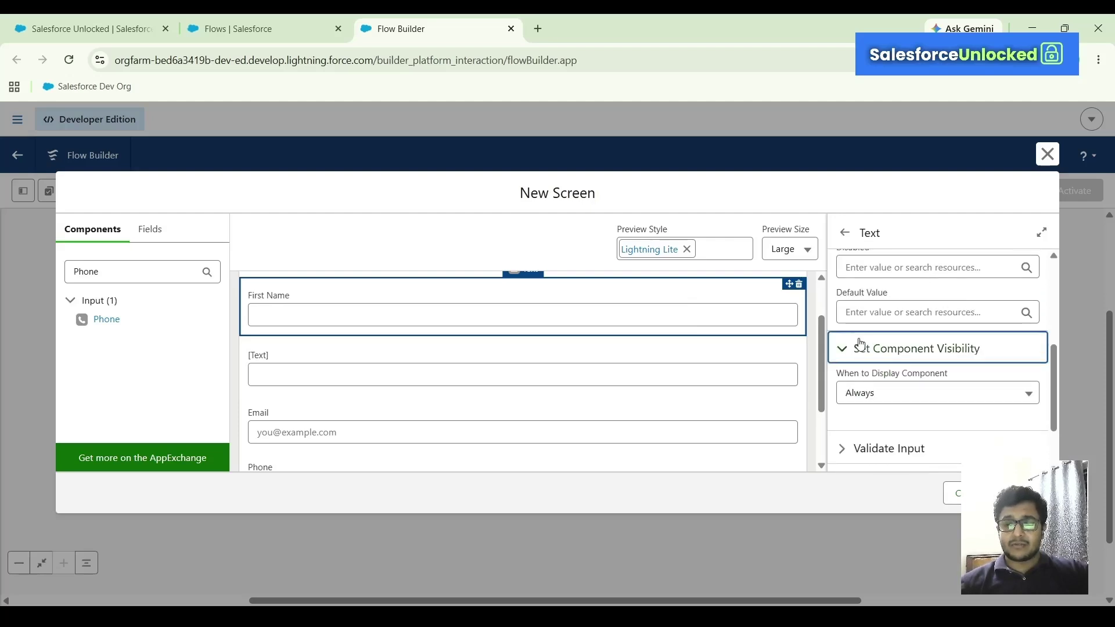
{"action": "scroll", "coordinate": [941, 413], "scroll_direction": "down", "scroll_amount": 1}
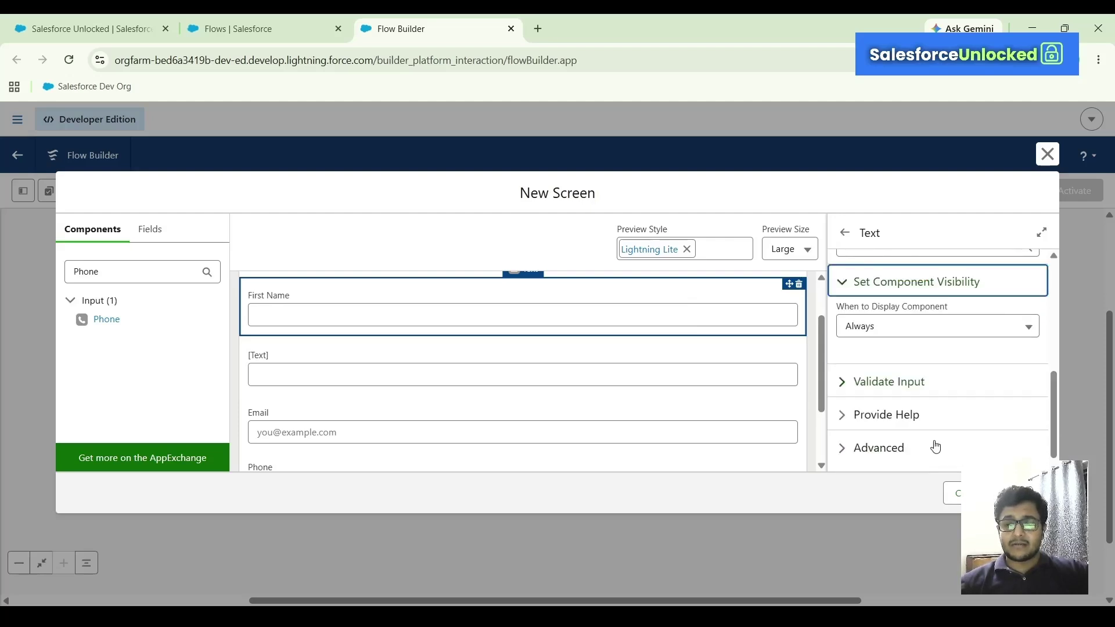
{"action": "left_click", "coordinate": [903, 388]}
{"action": "scroll", "coordinate": [905, 389], "scroll_direction": "down", "scroll_amount": 1}
{"action": "scroll", "coordinate": [858, 338], "scroll_direction": "down", "scroll_amount": 1}
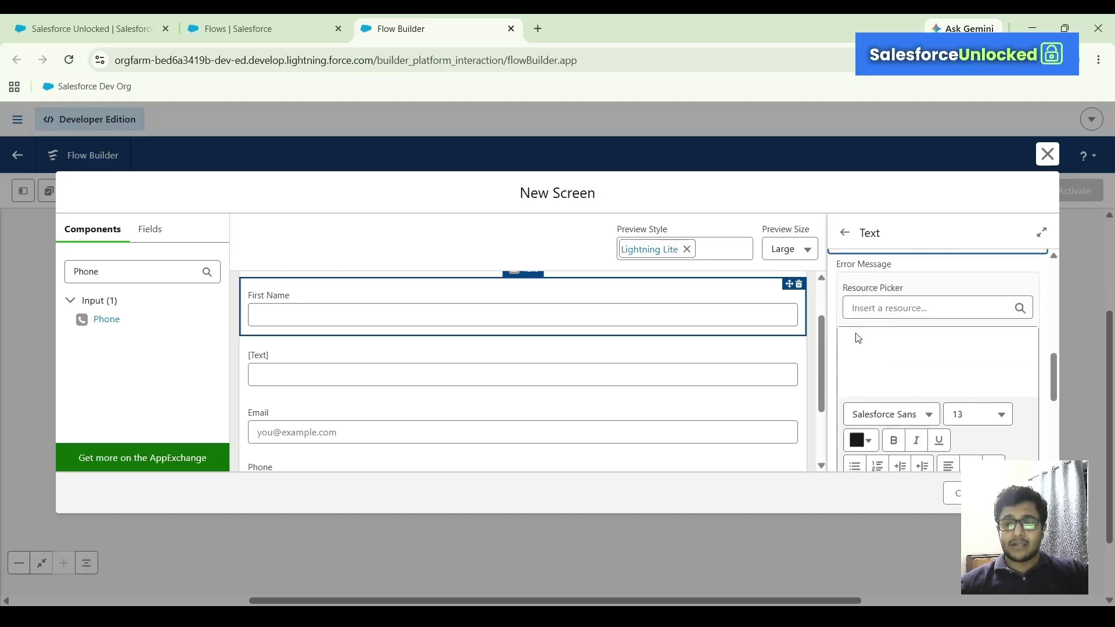
{"action": "scroll", "coordinate": [923, 354], "scroll_direction": "down", "scroll_amount": 1}
{"action": "scroll", "coordinate": [934, 359], "scroll_direction": "up", "scroll_amount": 1}
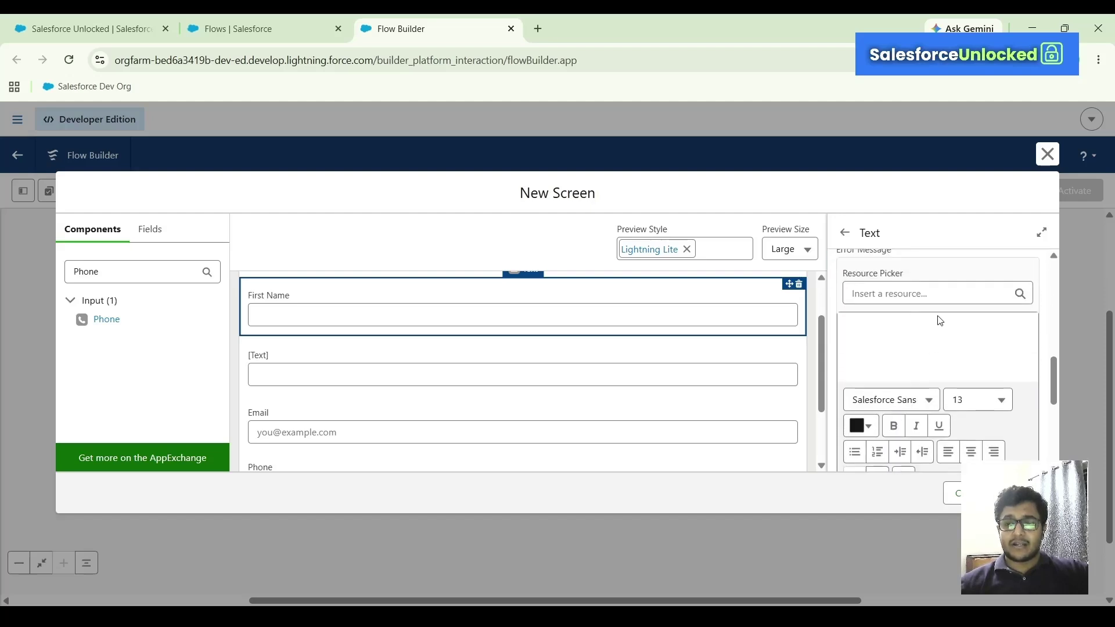
{"action": "scroll", "coordinate": [958, 336], "scroll_direction": "down", "scroll_amount": 3}
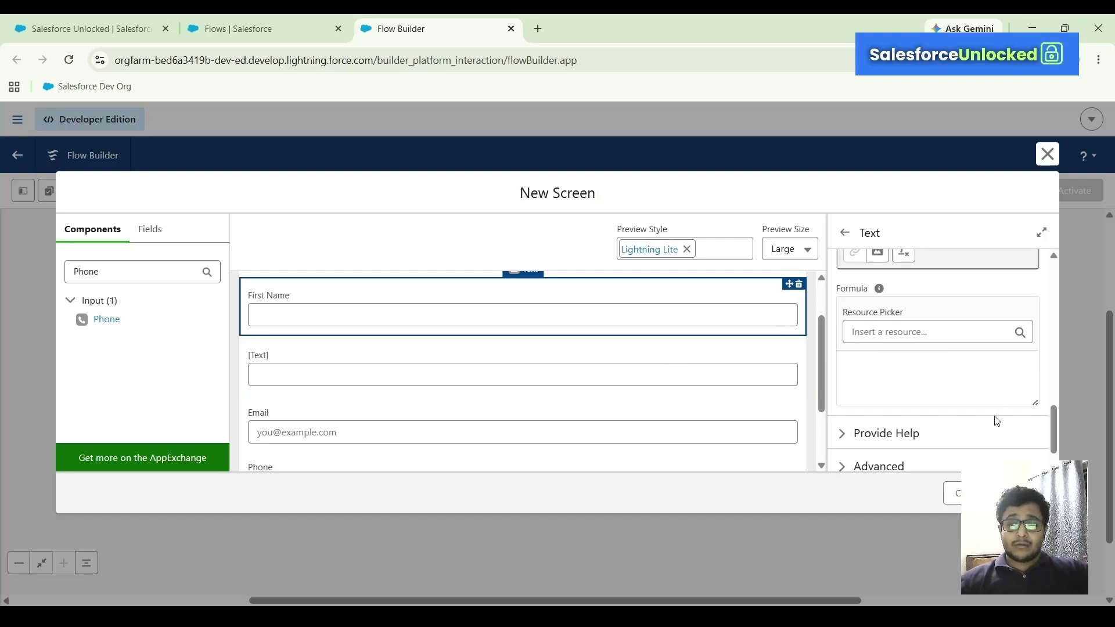
{"action": "left_click", "coordinate": [922, 446]}
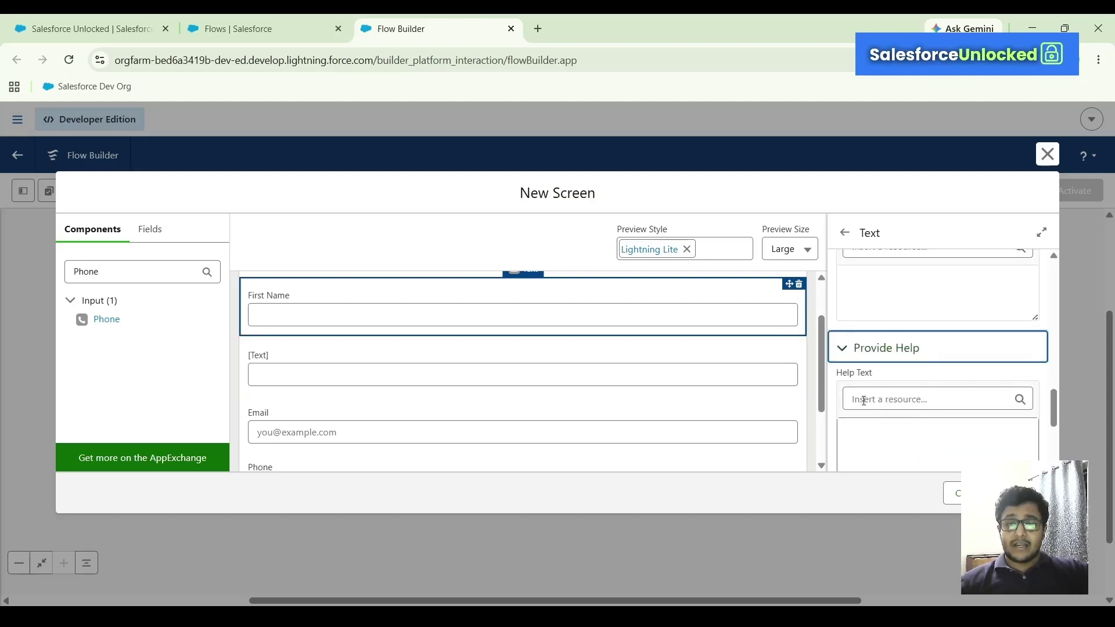
{"action": "scroll", "coordinate": [950, 349], "scroll_direction": "down", "scroll_amount": 1}
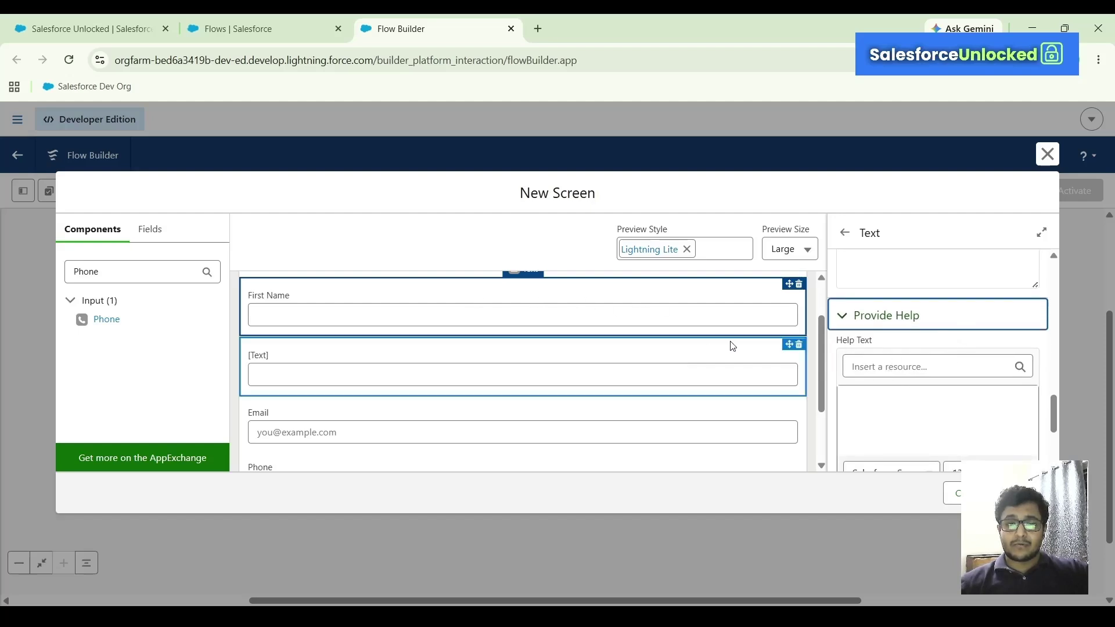
{"action": "scroll", "coordinate": [731, 346], "scroll_direction": "up", "scroll_amount": 1}
{"action": "scroll", "coordinate": [730, 346], "scroll_direction": "down", "scroll_amount": 1}
Label the second Text input Last Name and make it a required field.
{"action": "left_click", "coordinate": [650, 374]}
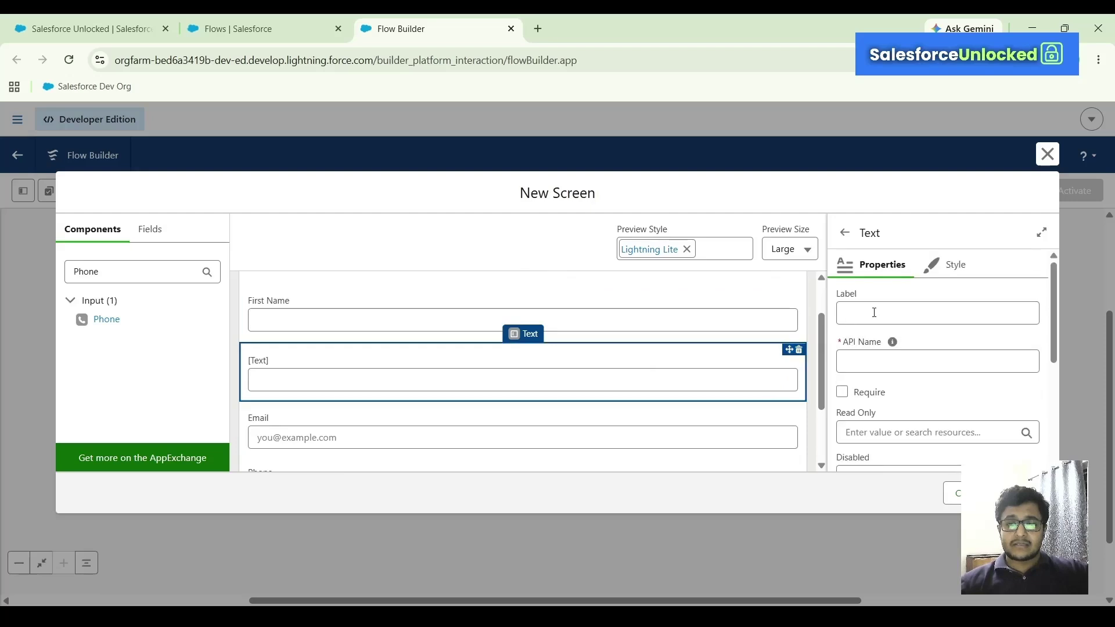
{"action": "left_click", "coordinate": [880, 313]}
{"action": "type", "text": "Last "}
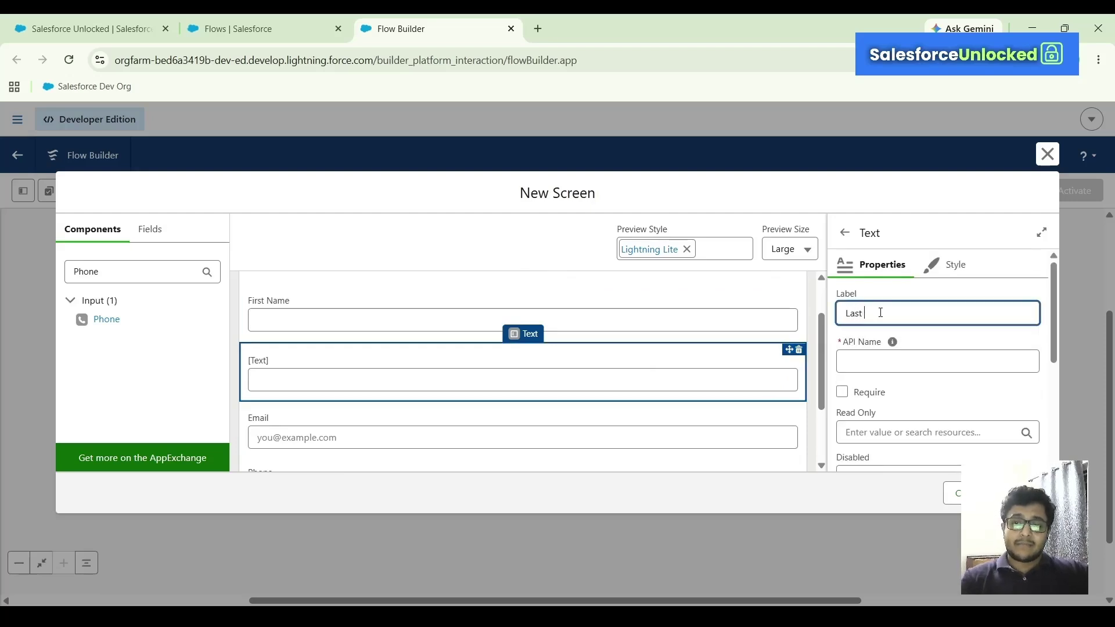
{"action": "type", "text": "Name"}
{"action": "left_click", "coordinate": [954, 352]}
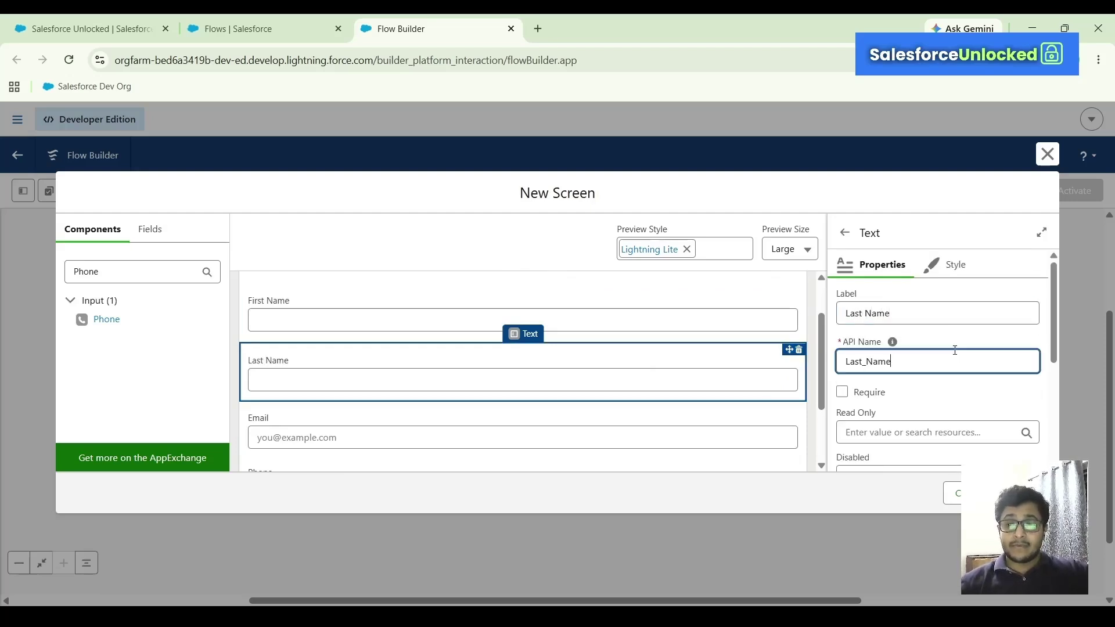
{"action": "scroll", "coordinate": [952, 350], "scroll_direction": "down", "scroll_amount": 1}
{"action": "left_click", "coordinate": [841, 310]}
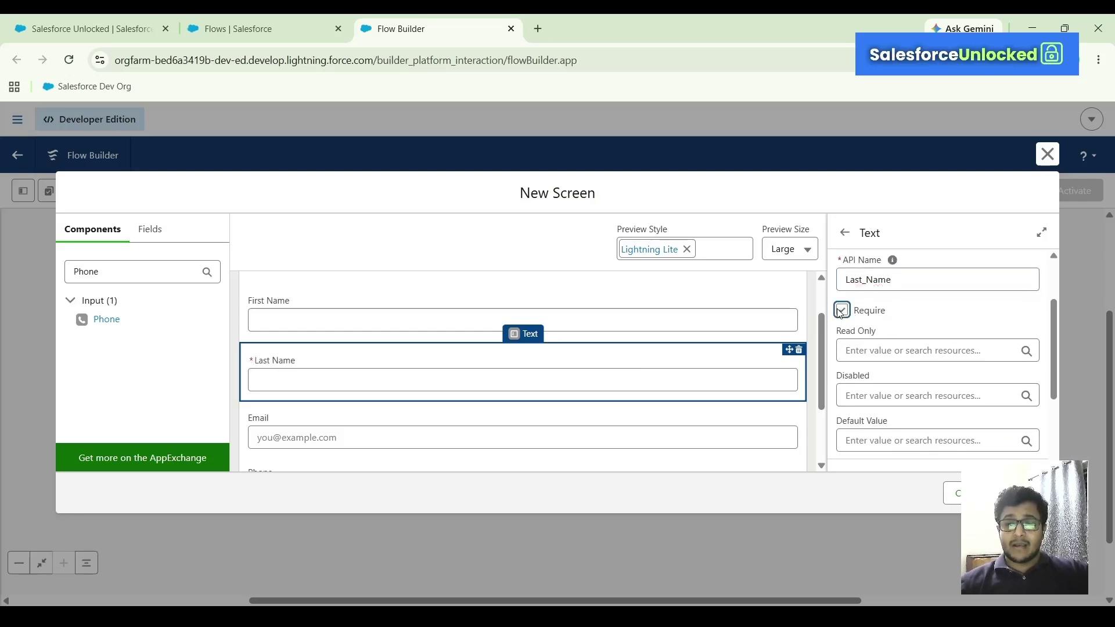
Set the Email component's API name to ContactEmail.
{"action": "scroll", "coordinate": [620, 408], "scroll_direction": "down", "scroll_amount": 1}
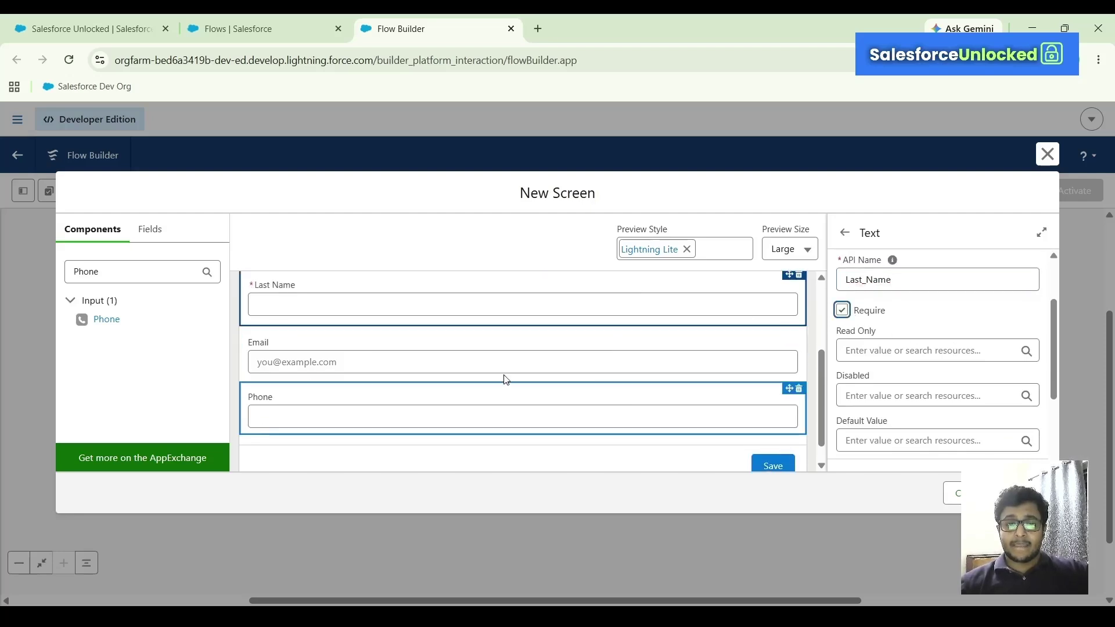
{"action": "left_click", "coordinate": [356, 368]}
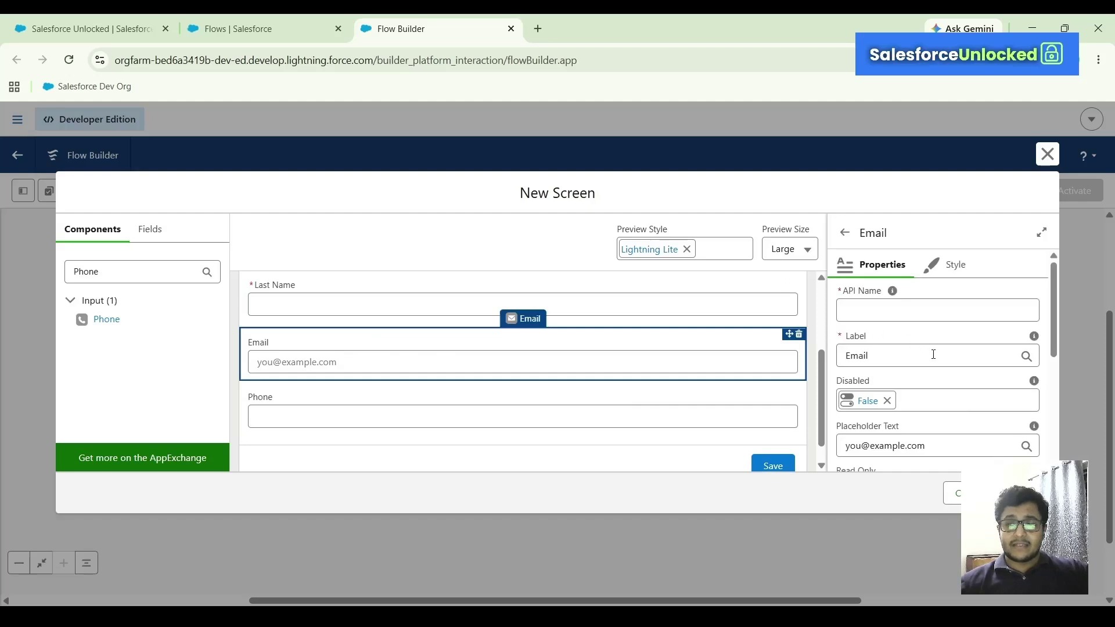
{"action": "scroll", "coordinate": [933, 354], "scroll_direction": "down", "scroll_amount": 1}
{"action": "left_click", "coordinate": [877, 299]}
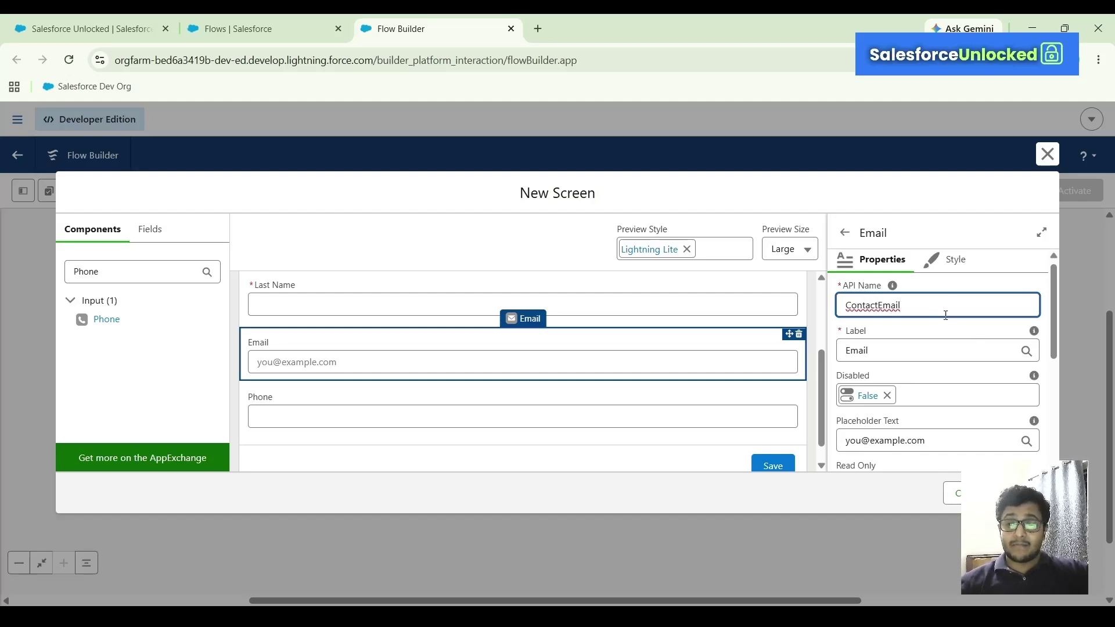
{"action": "left_click", "coordinate": [933, 328]}
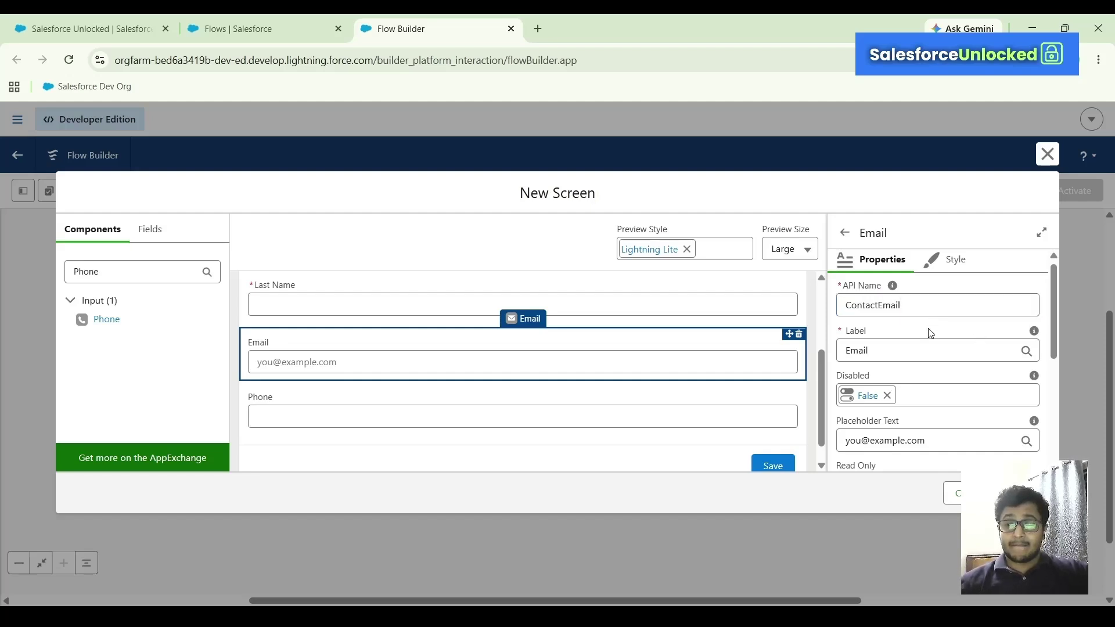
Examine the Email component's properties, including its label, disabled, placeholder text, read-only and required settings.
{"action": "double_click", "coordinate": [861, 351]}
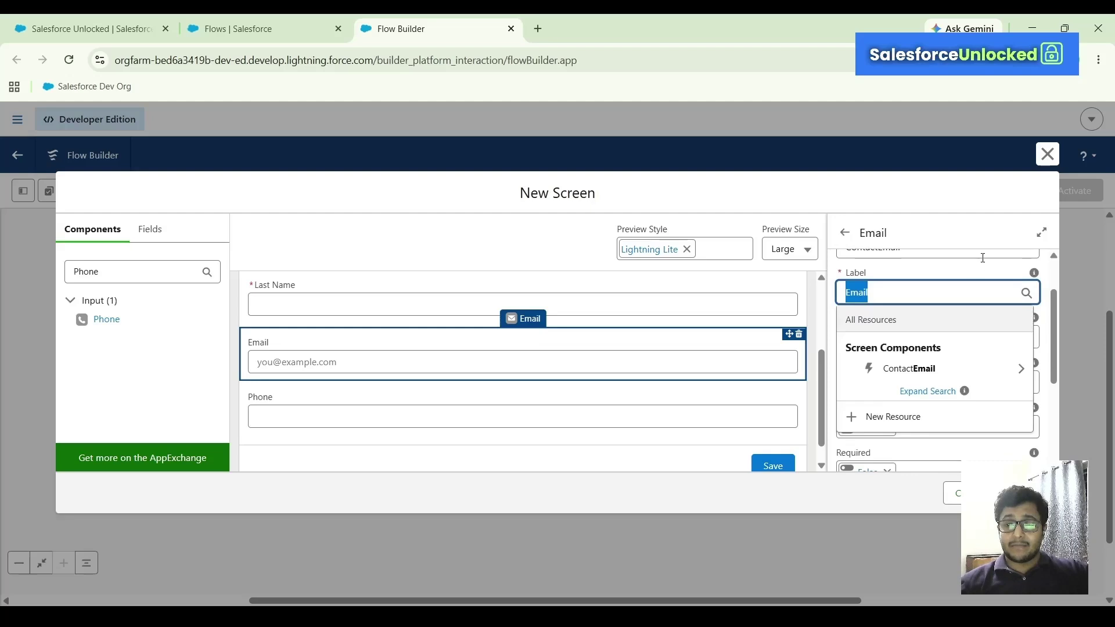
{"action": "left_click", "coordinate": [975, 270]}
{"action": "left_click", "coordinate": [874, 336]}
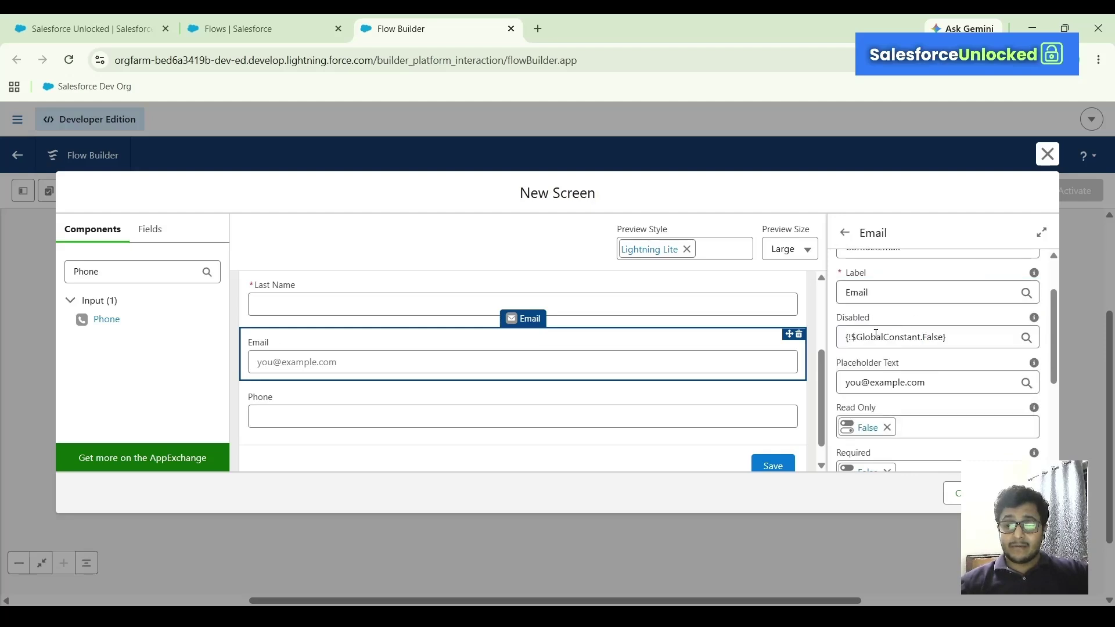
{"action": "left_click", "coordinate": [876, 335]}
{"action": "left_click", "coordinate": [945, 361]}
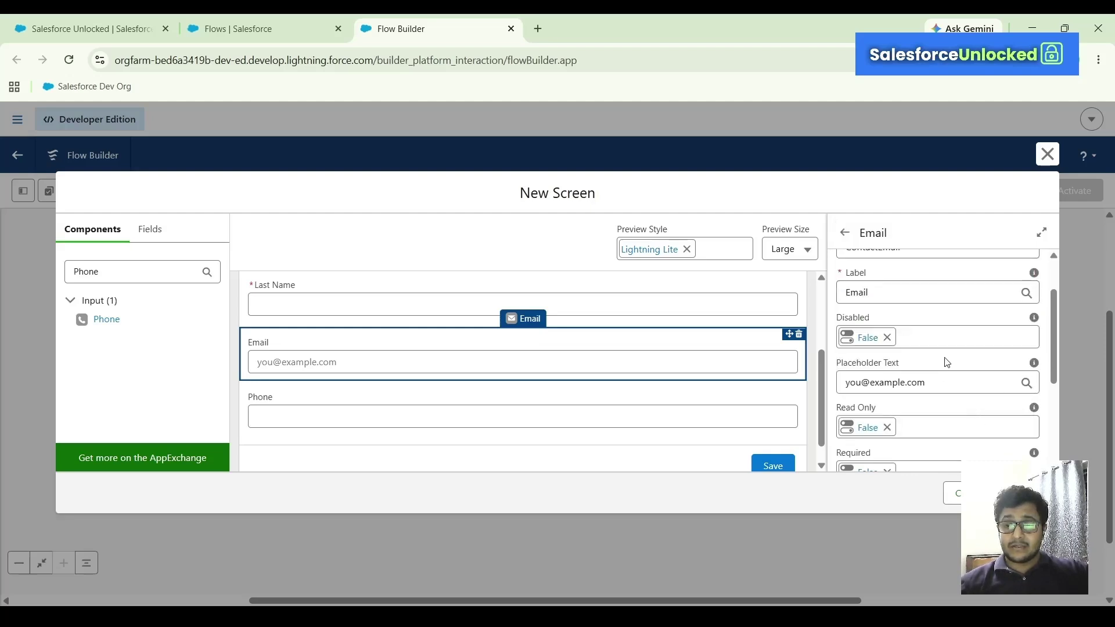
{"action": "scroll", "coordinate": [907, 361], "scroll_direction": "down", "scroll_amount": 1}
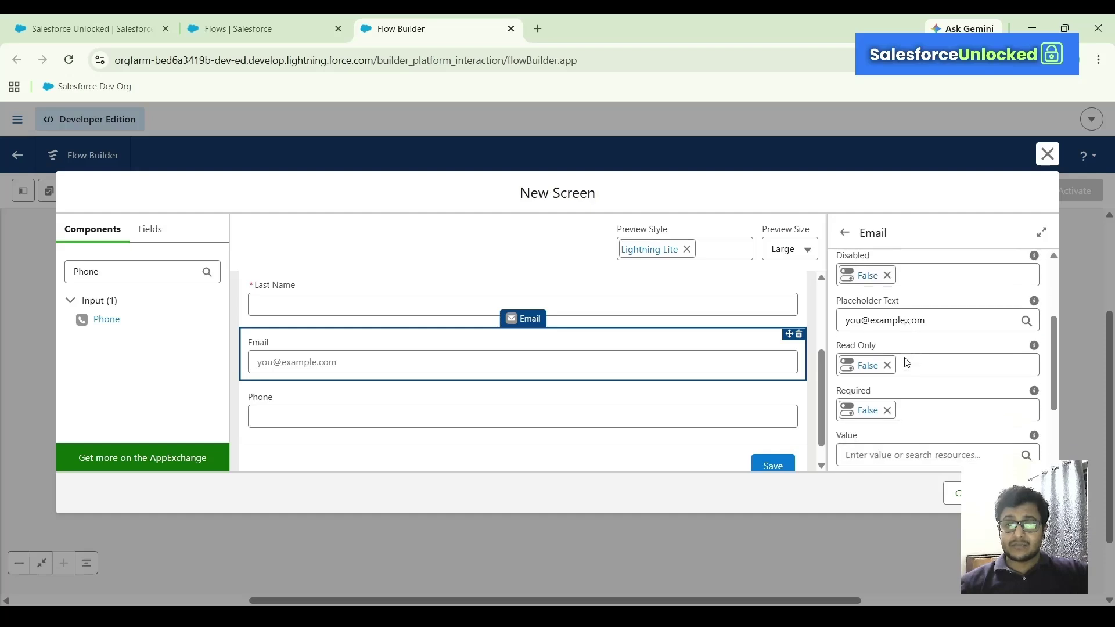
{"action": "scroll", "coordinate": [907, 362], "scroll_direction": "up", "scroll_amount": 1}
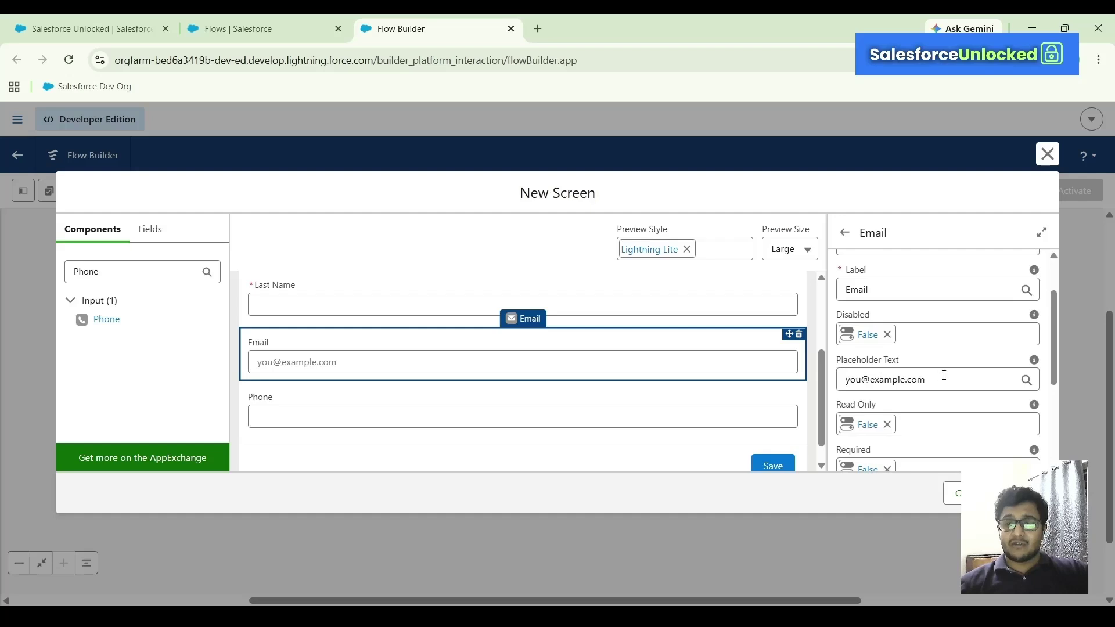
{"action": "mouse_move", "coordinate": [1034, 316]}
{"action": "scroll", "coordinate": [923, 377], "scroll_direction": "down", "scroll_amount": 2}
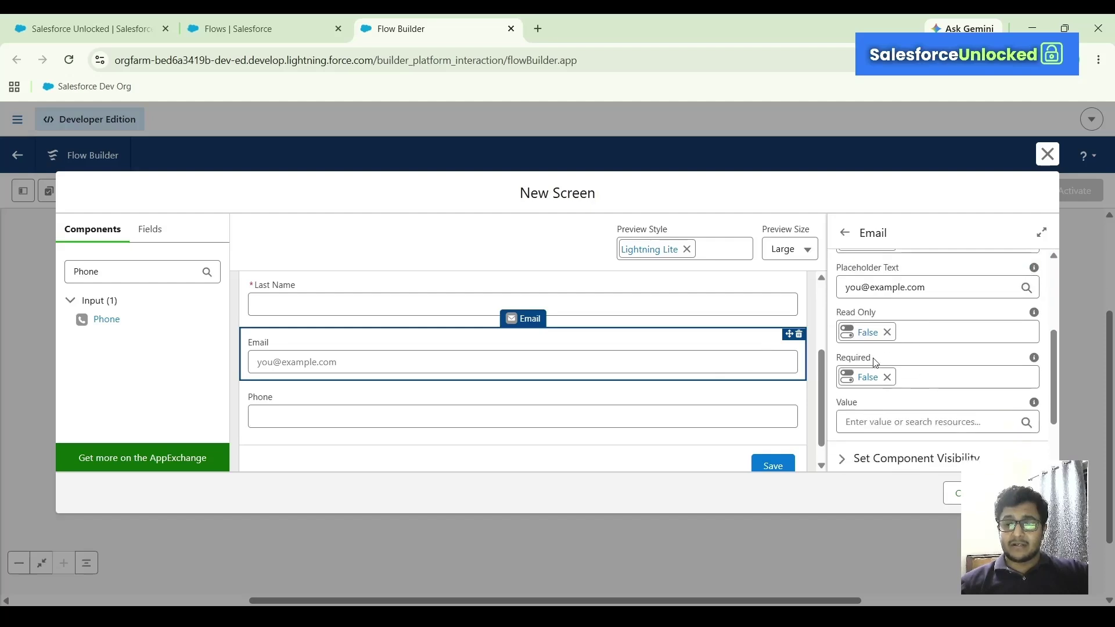
{"action": "scroll", "coordinate": [921, 404], "scroll_direction": "down", "scroll_amount": 1}
{"action": "scroll", "coordinate": [782, 386], "scroll_direction": "down", "scroll_amount": 1}
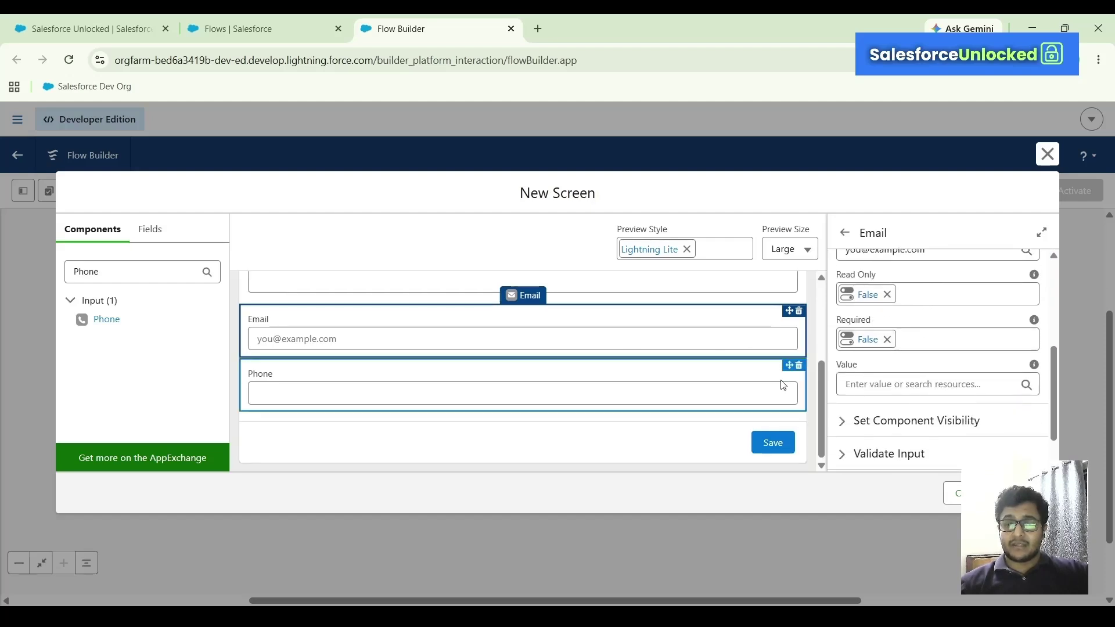
Set the Phone component's API name to ContactPhone and finish the New Contact screen.
{"action": "left_click", "coordinate": [624, 383]}
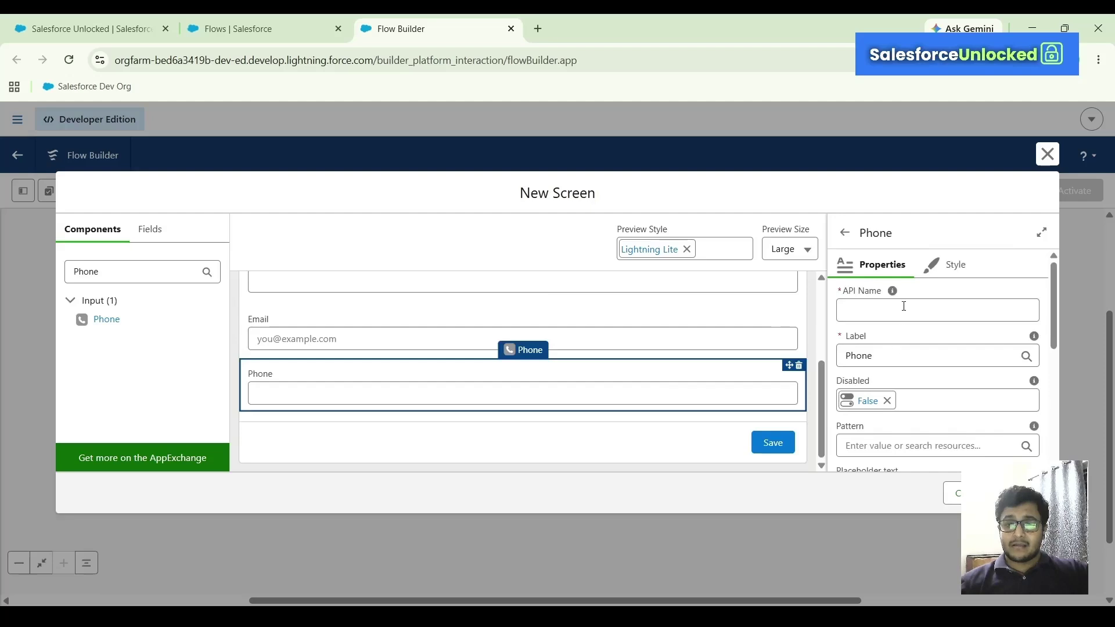
{"action": "left_click", "coordinate": [903, 306]}
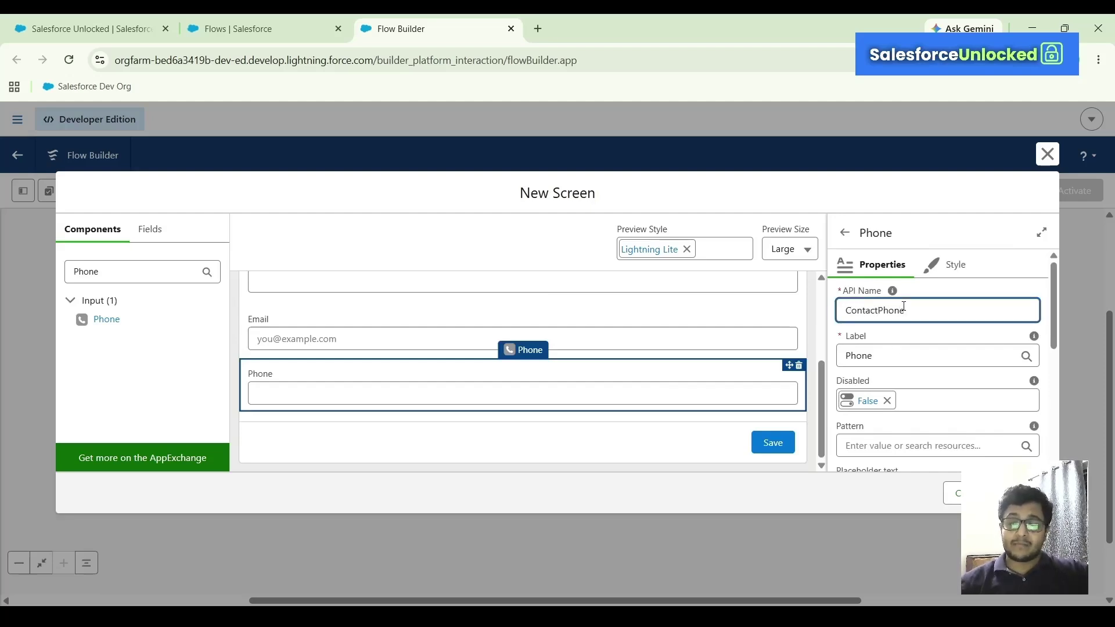
{"action": "left_click", "coordinate": [912, 345]}
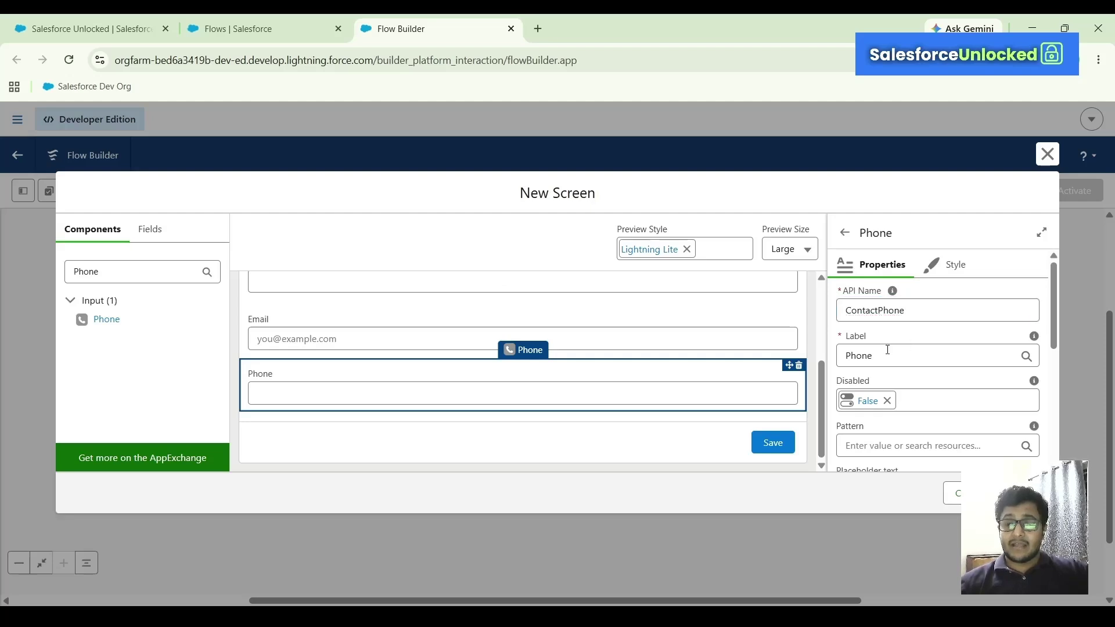
{"action": "left_click", "coordinate": [887, 350]}
{"action": "left_click", "coordinate": [962, 385]}
{"action": "scroll", "coordinate": [963, 386], "scroll_direction": "down", "scroll_amount": 3}
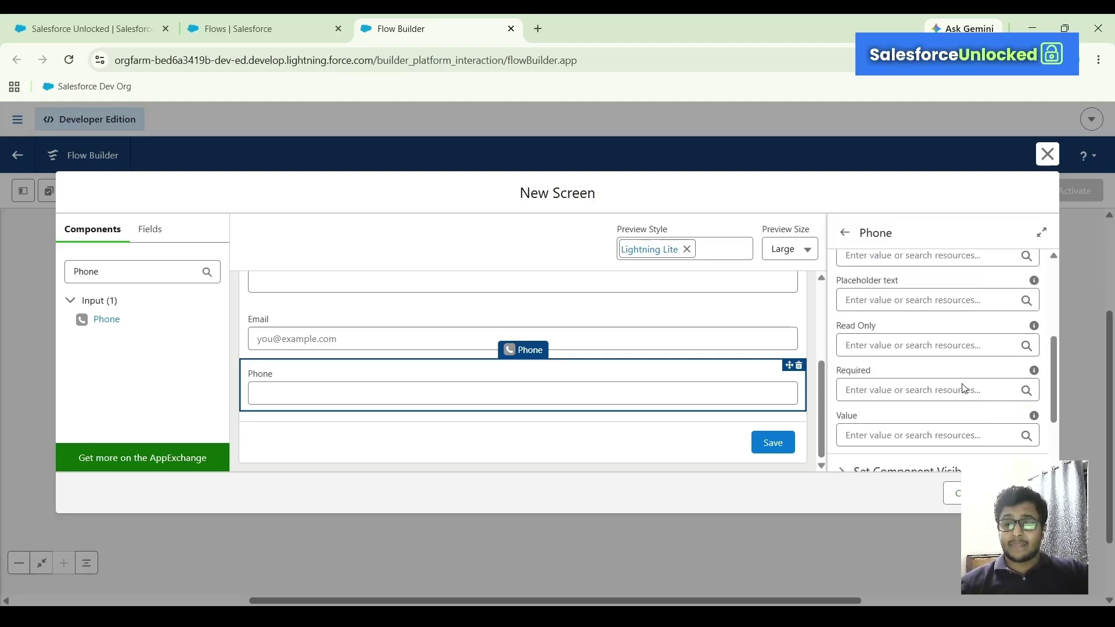
{"action": "scroll", "coordinate": [974, 379], "scroll_direction": "down", "scroll_amount": 2}
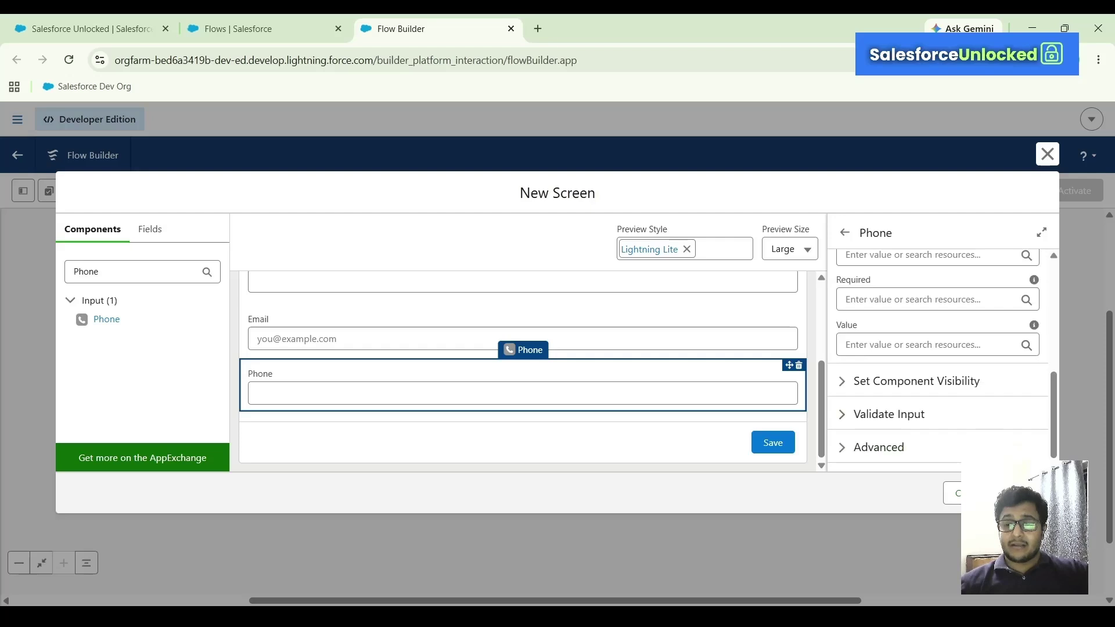
{"action": "left_click", "coordinate": [1025, 493]}
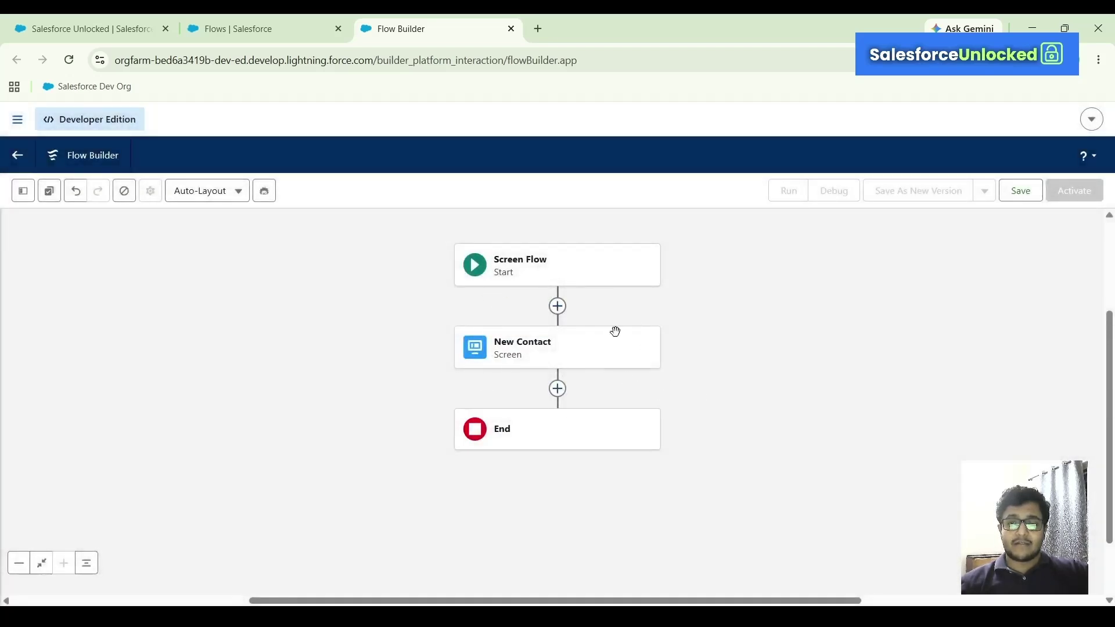
Search the elements that can be added after the New Contact screen for create, update and delete options.
{"action": "left_click", "coordinate": [557, 388]}
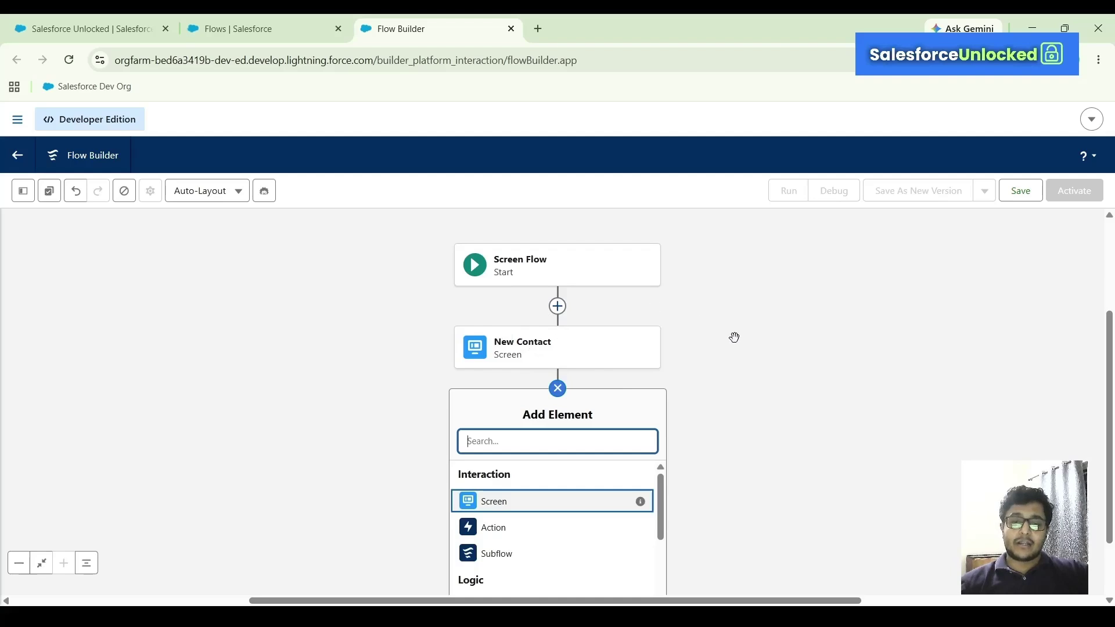
{"action": "left_click_drag", "start_coordinate": [861, 492], "coordinate": [776, 385]}
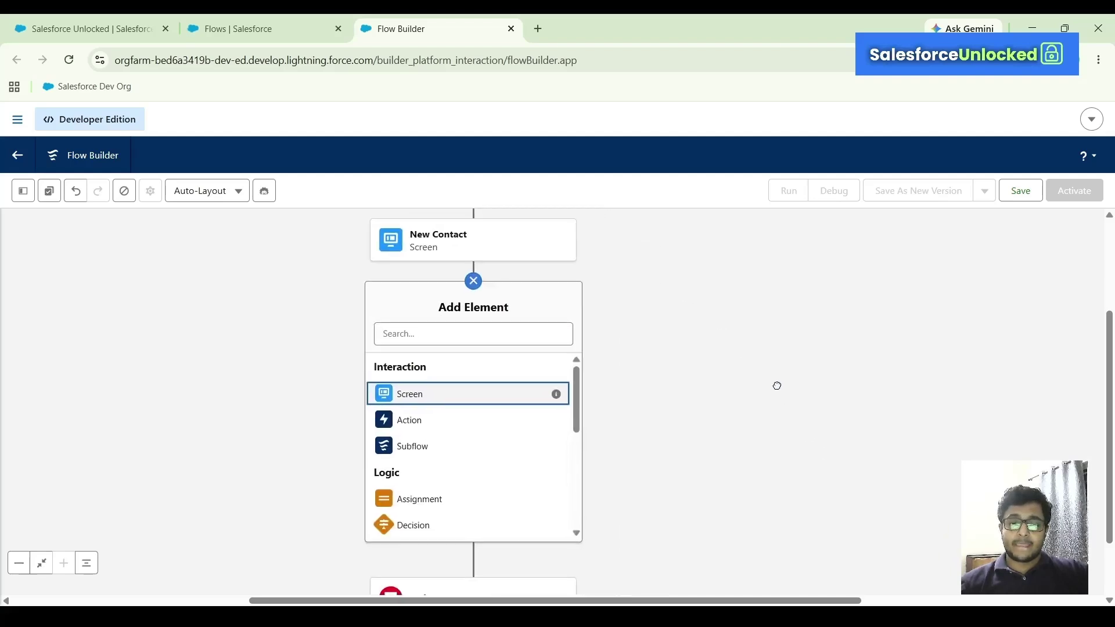
{"action": "left_click", "coordinate": [428, 340]}
{"action": "type", "text": "Create"}
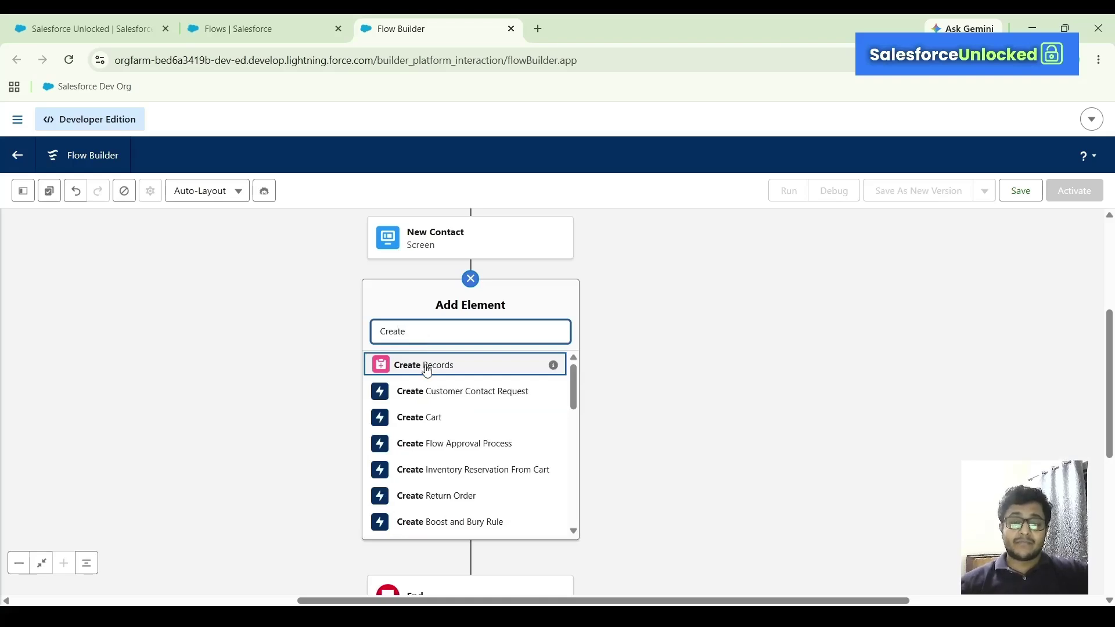
{"action": "double_click", "coordinate": [438, 337]}
{"action": "type", "text": "Up"}
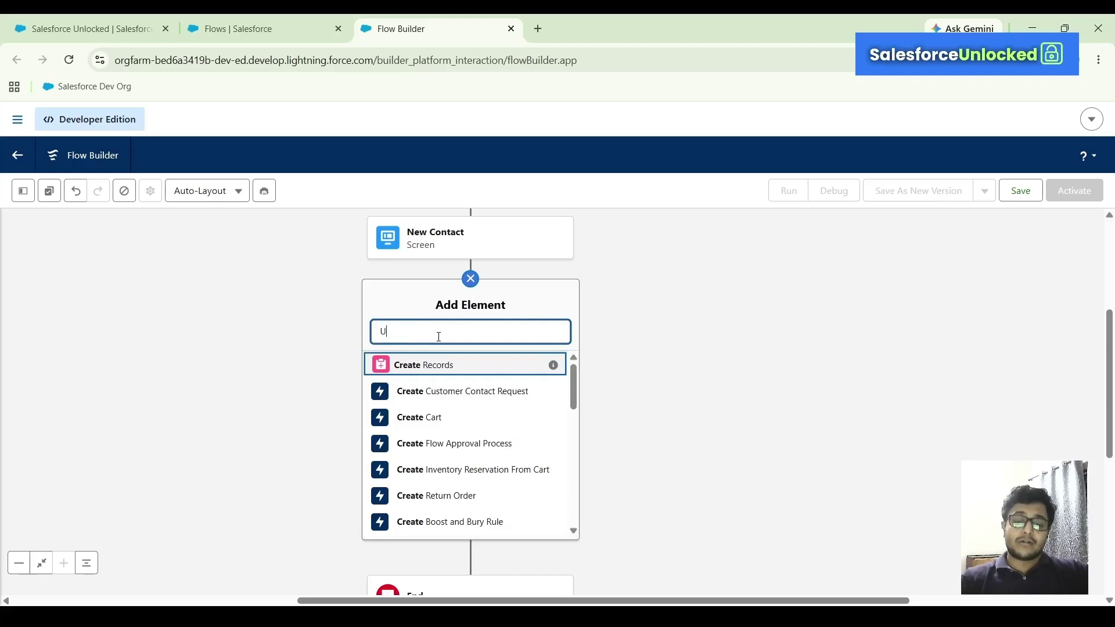
{"action": "key", "text": "BackSpace"}
{"action": "key", "text": "BackSpace"}
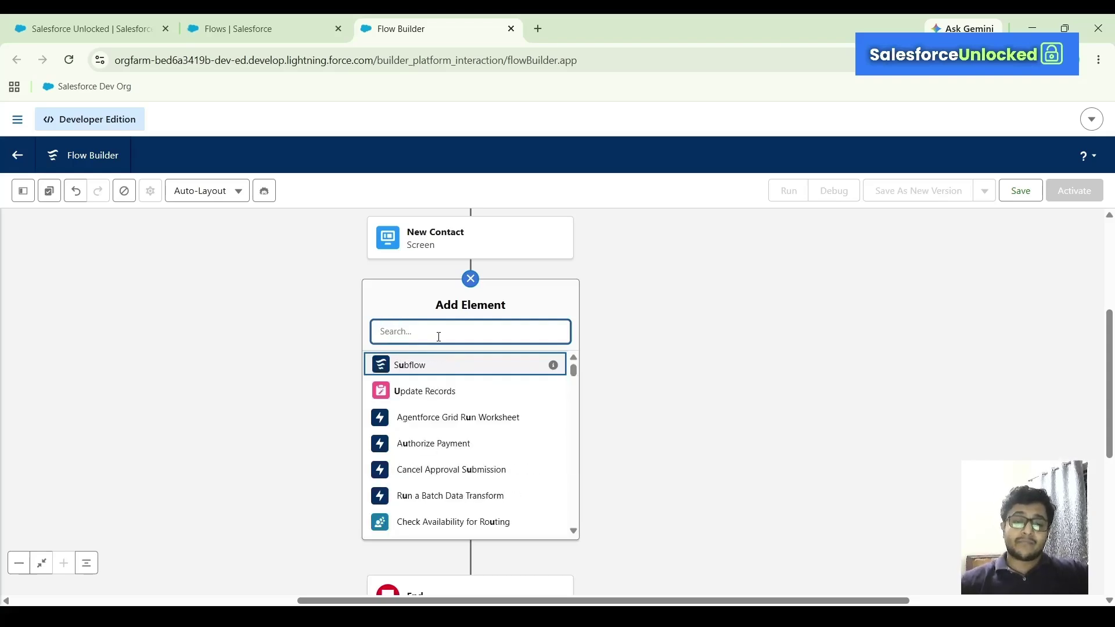
{"action": "type", "text": "Dele"}
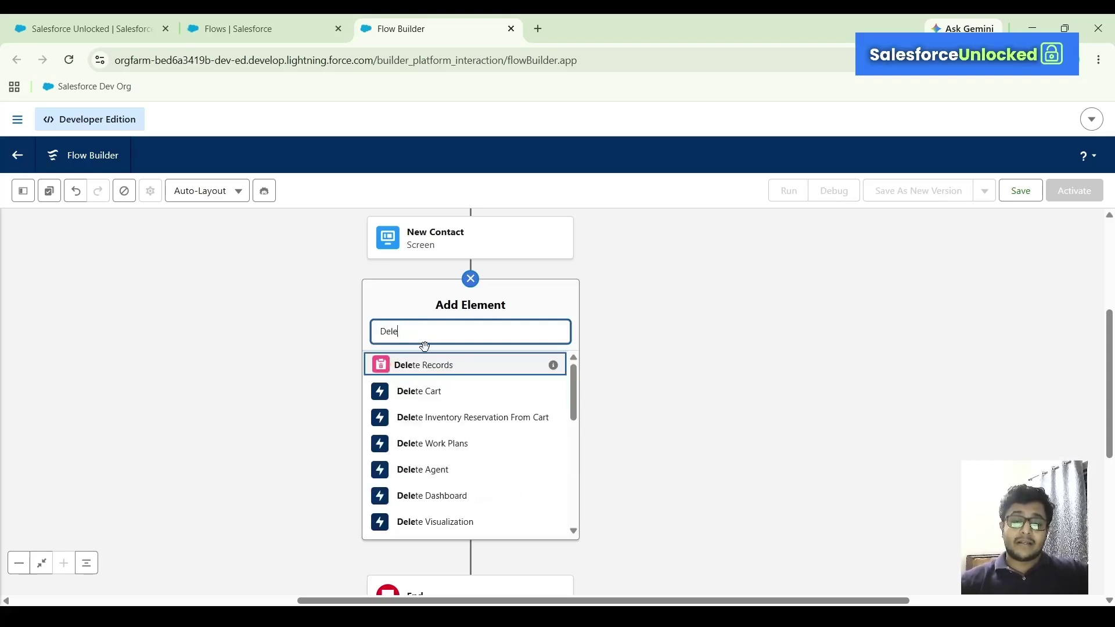
{"action": "double_click", "coordinate": [480, 333]}
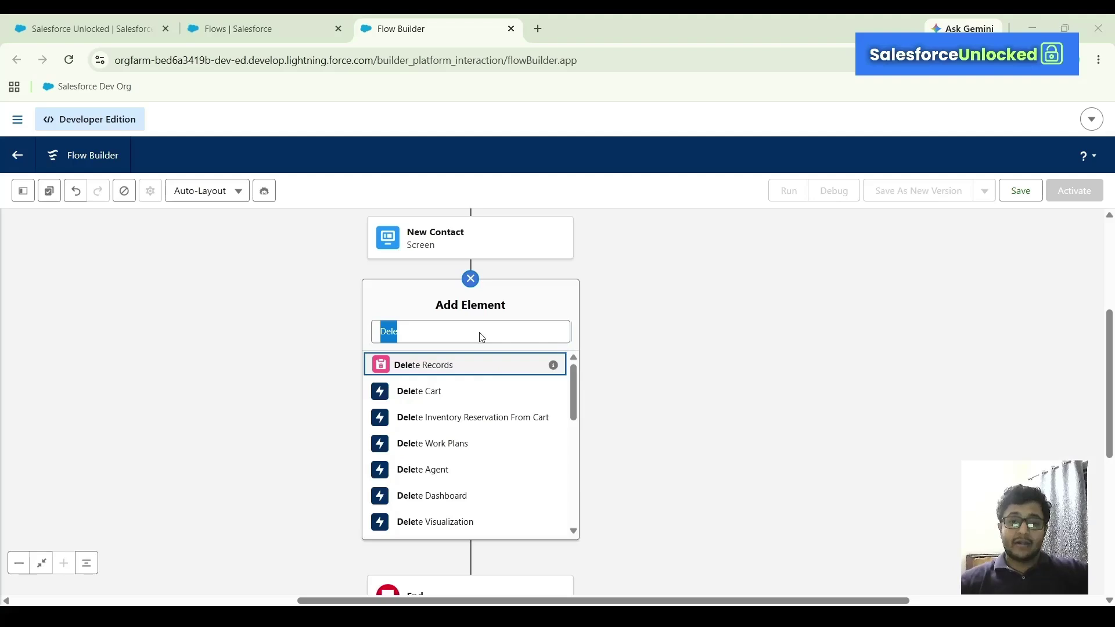
{"action": "key", "text": "alt+Tab"}
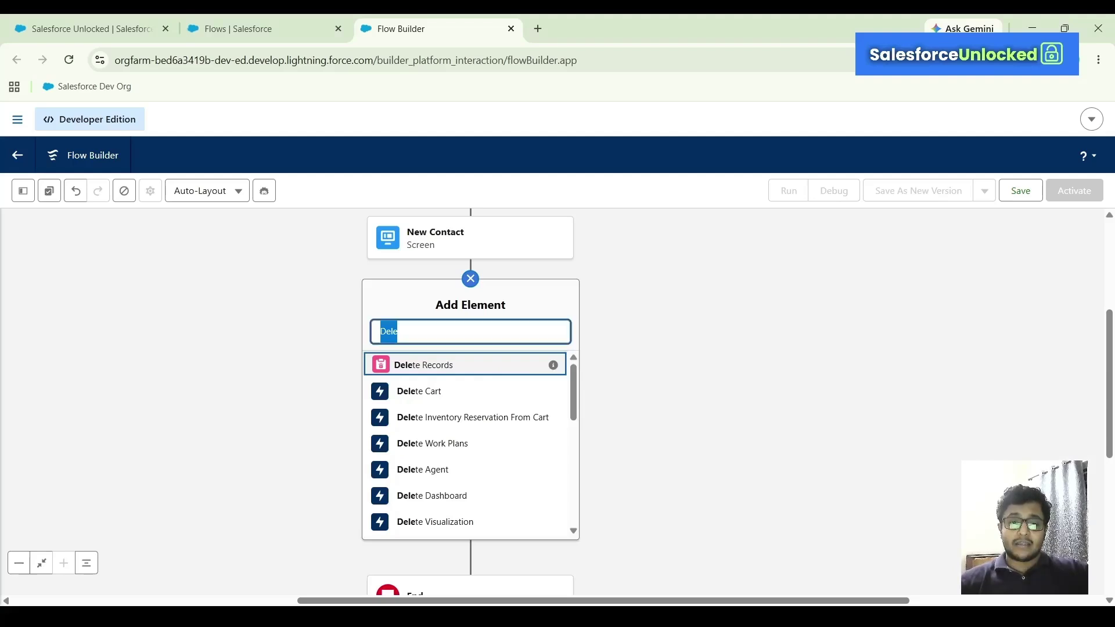
Add a Create Records element after the New Contact screen, labelled New Contact Create, with its API name filled in from the label.
{"action": "key", "text": "BackSpace"}
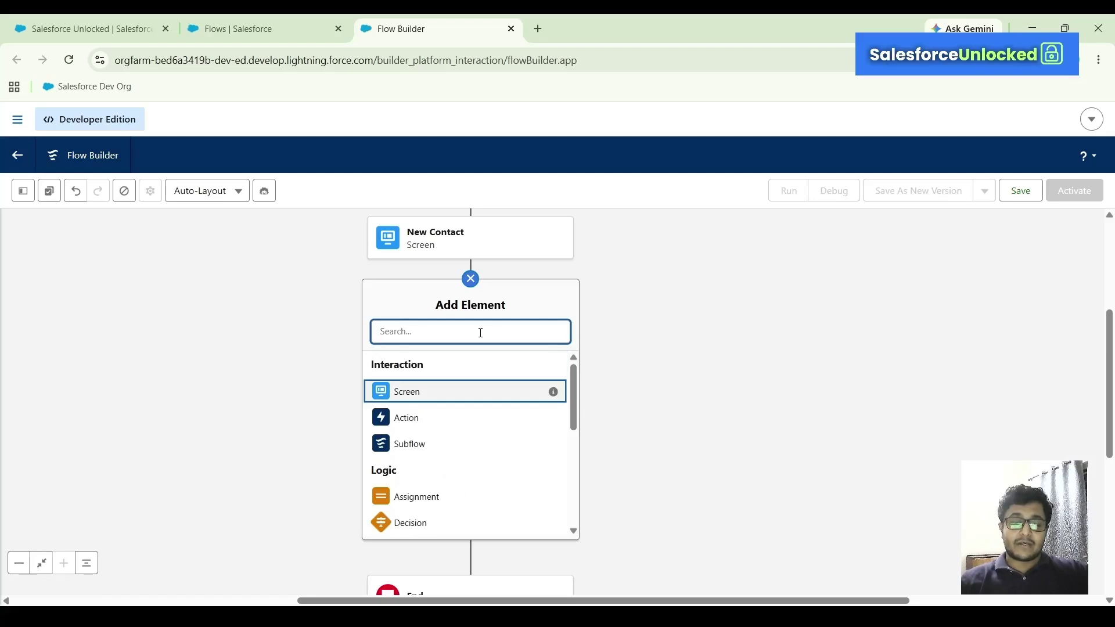
{"action": "type", "text": "Crea"}
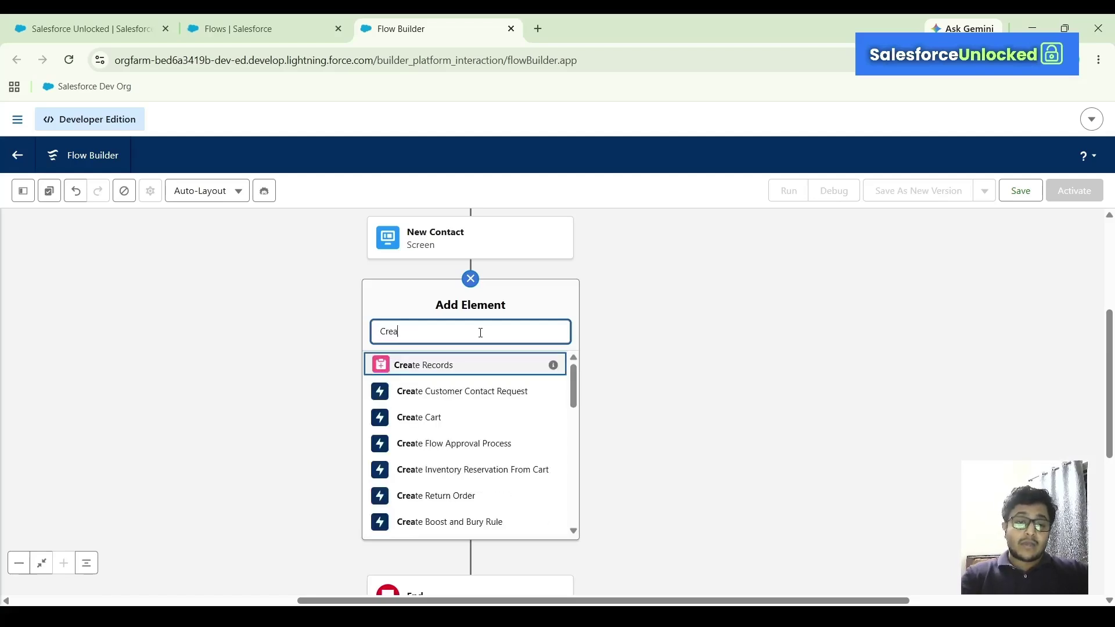
{"action": "left_click", "coordinate": [428, 363]}
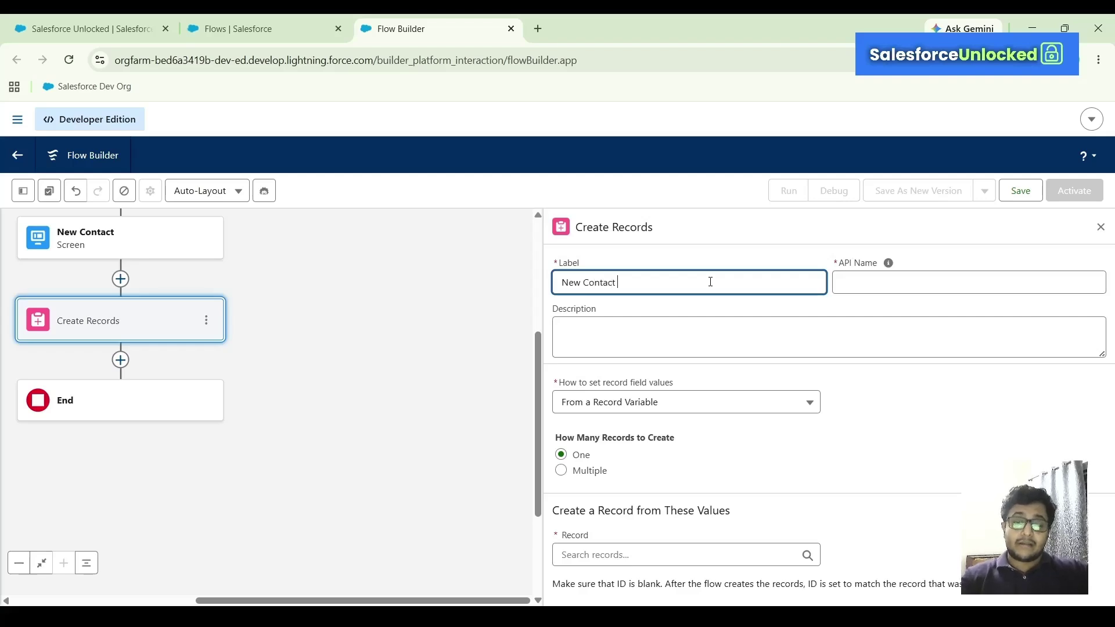
{"action": "left_click", "coordinate": [973, 306]}
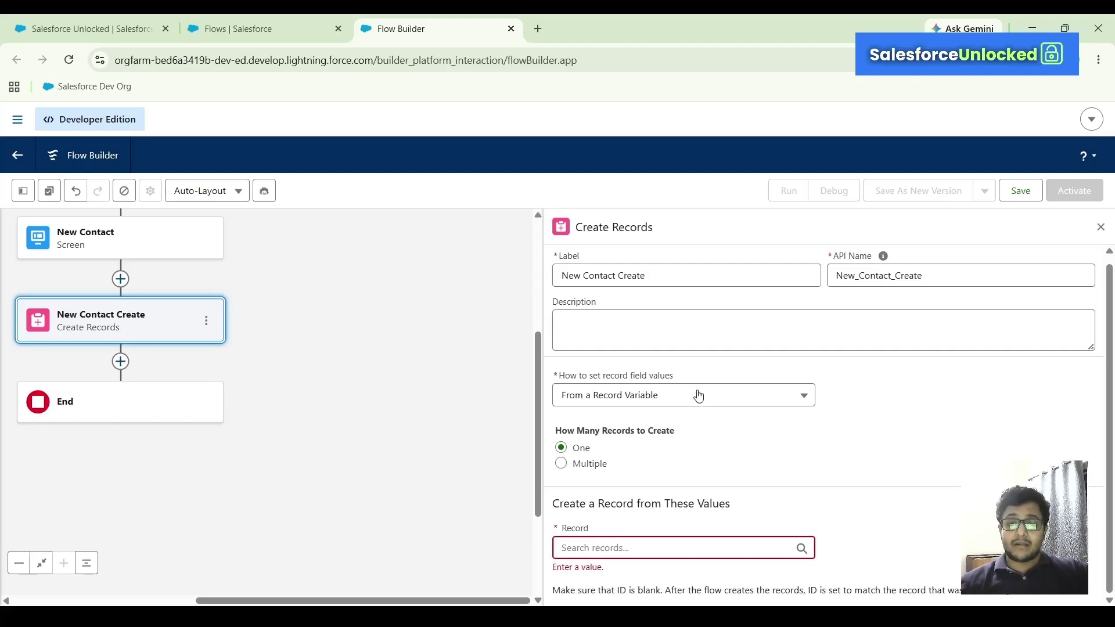
Have New Contact Create set its record field values manually and choose Contact as the object to create.
{"action": "left_click", "coordinate": [751, 403]}
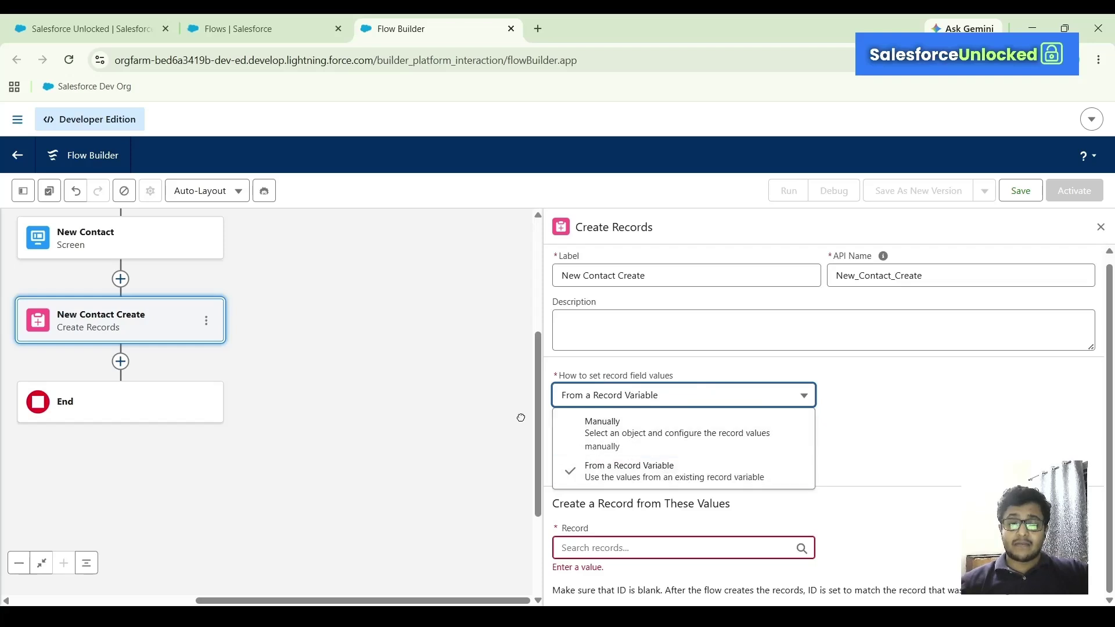
{"action": "left_click", "coordinate": [720, 478]}
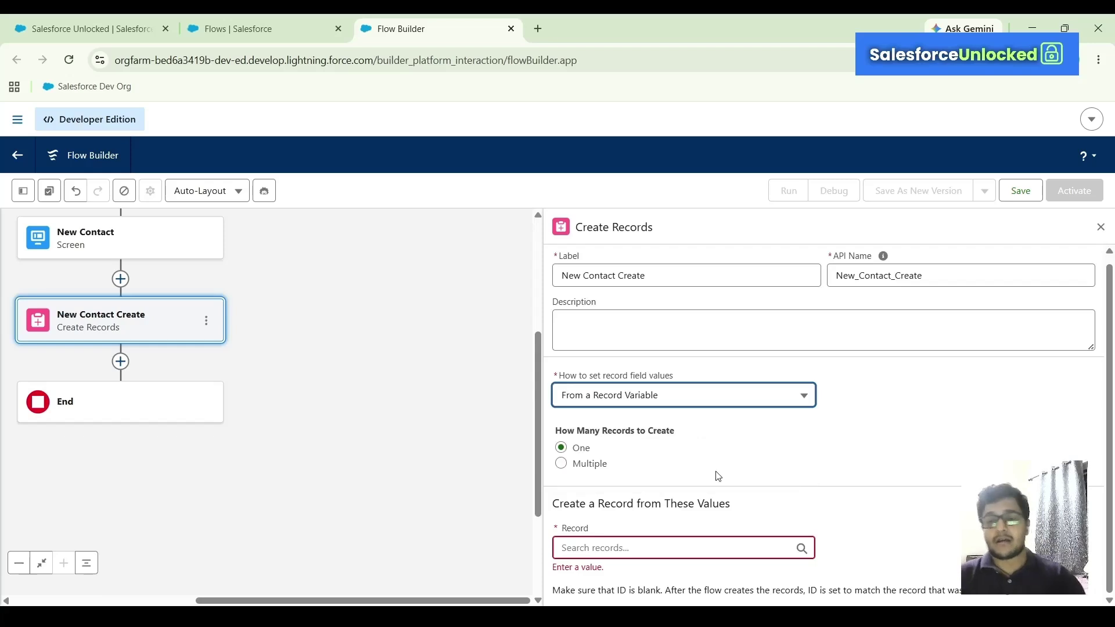
{"action": "left_click", "coordinate": [707, 395]}
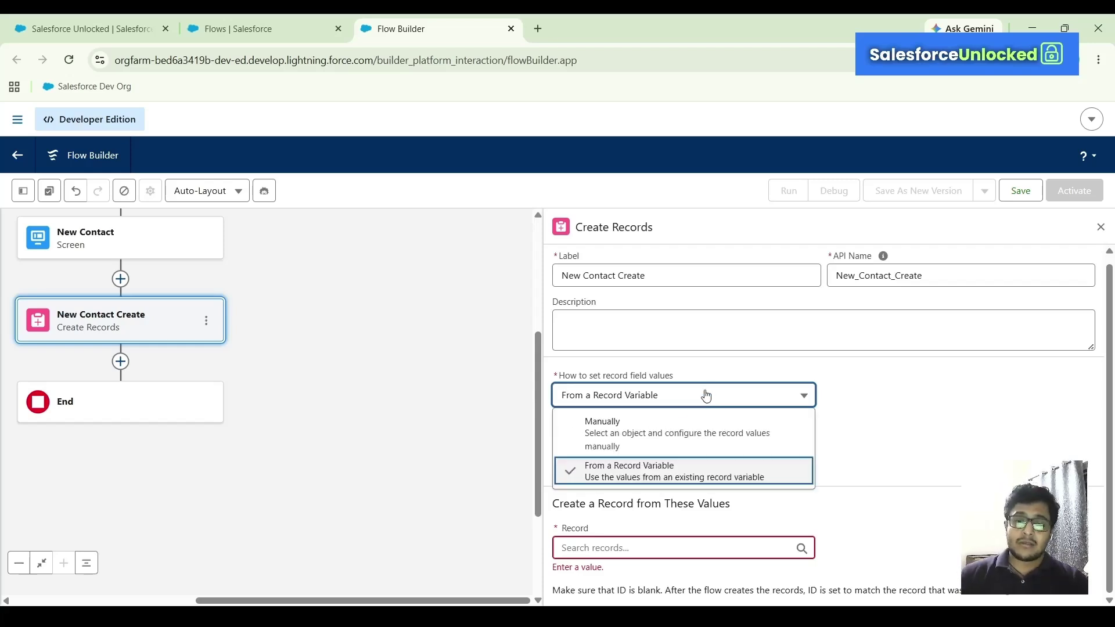
{"action": "left_click", "coordinate": [644, 441]}
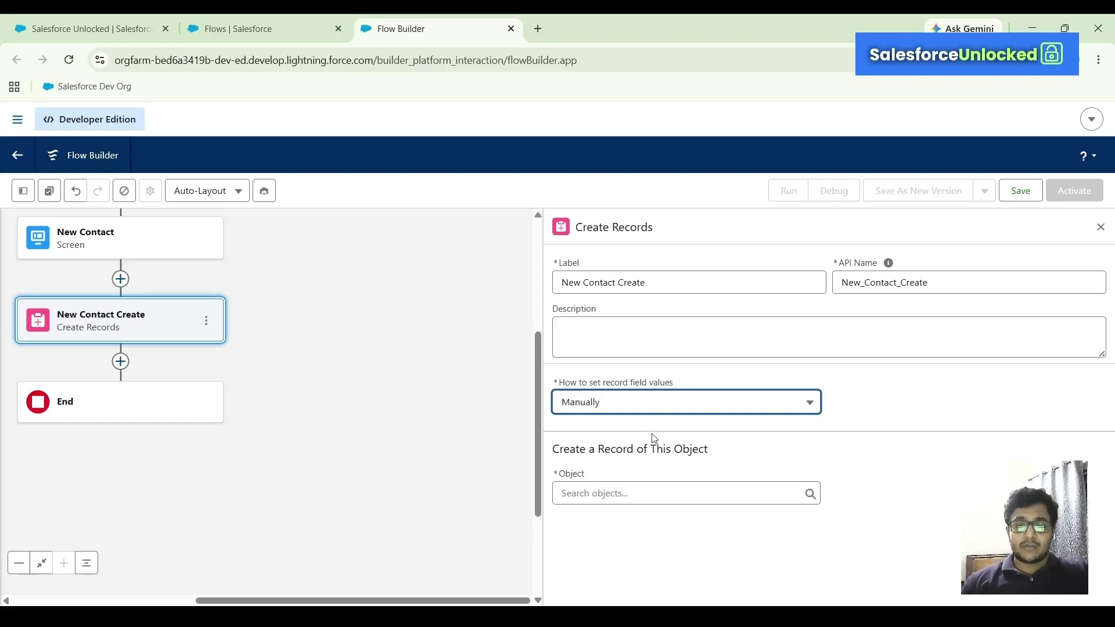
{"action": "left_click", "coordinate": [626, 492]}
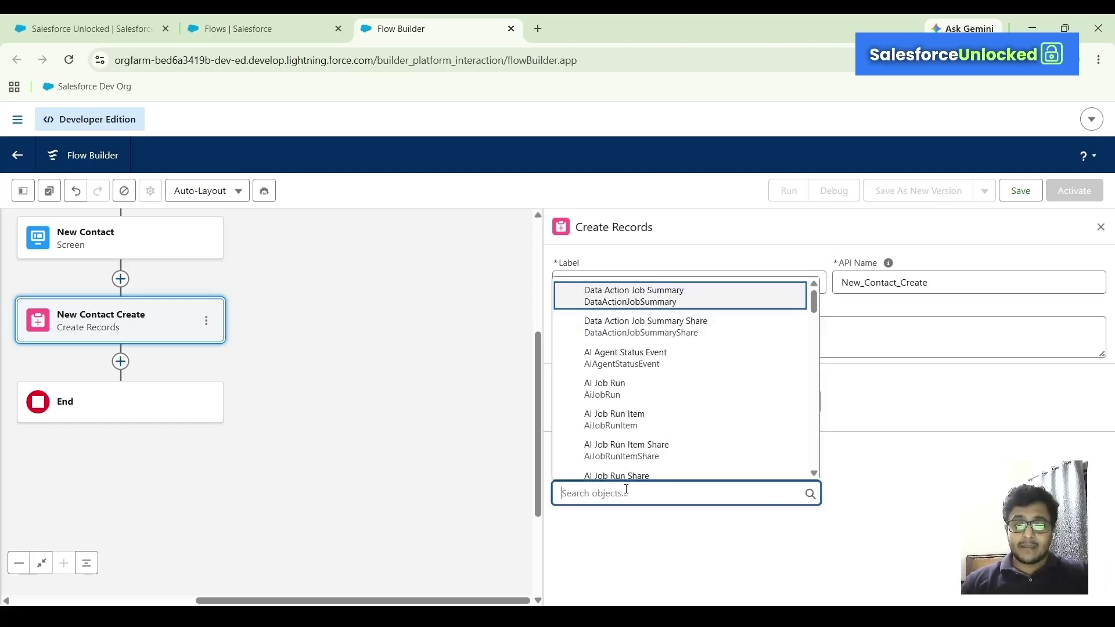
{"action": "type", "text": "contact"}
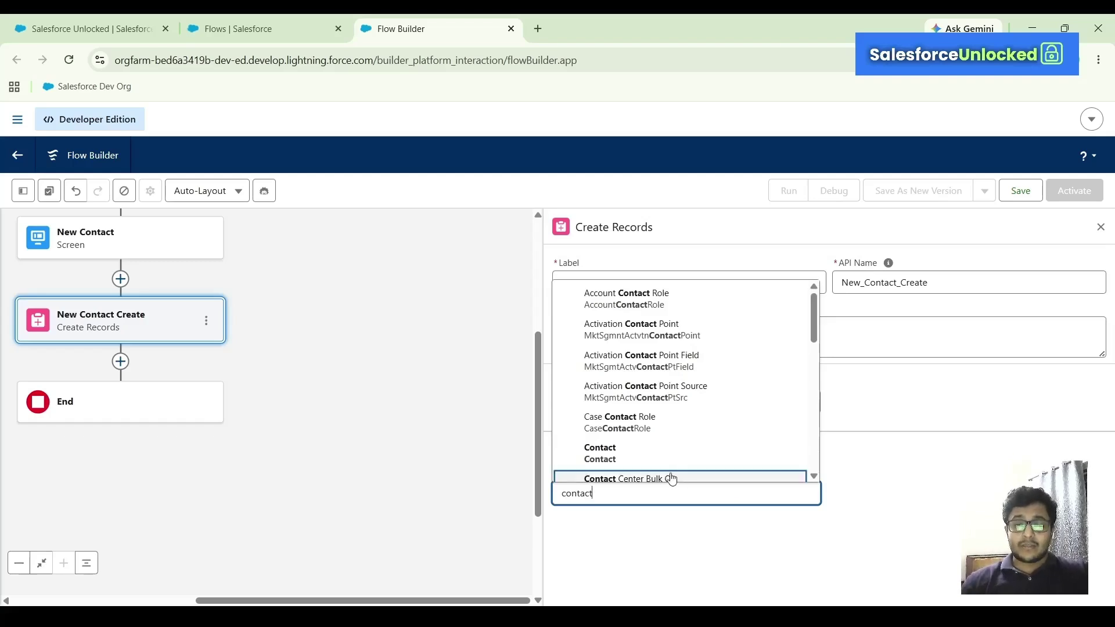
{"action": "left_click", "coordinate": [691, 452]}
Add a second field row for the Contact in New Contact Create and set the two fields to First Name and Last Name.
{"action": "scroll", "coordinate": [823, 466], "scroll_direction": "down", "scroll_amount": 2}
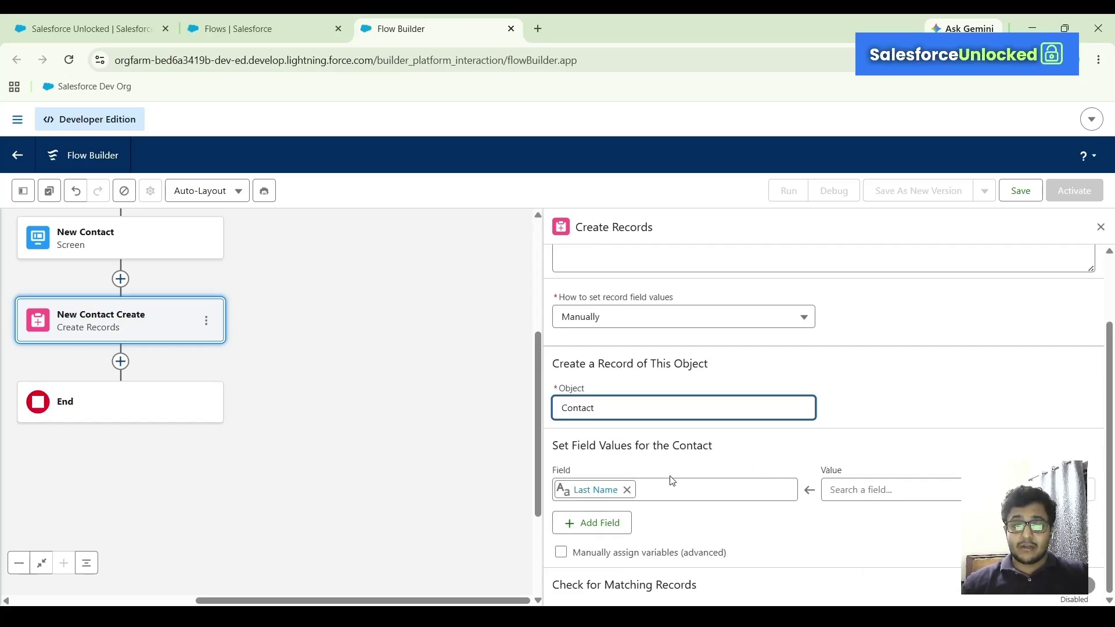
{"action": "left_click", "coordinate": [598, 524]}
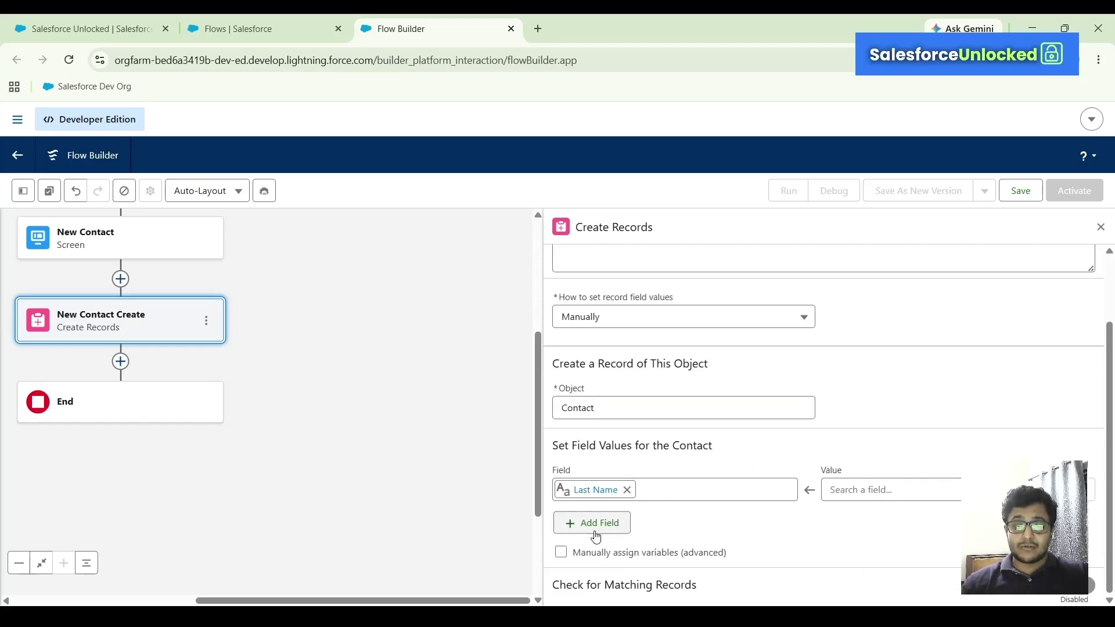
{"action": "left_click", "coordinate": [834, 434]}
{"action": "left_click", "coordinate": [627, 490]}
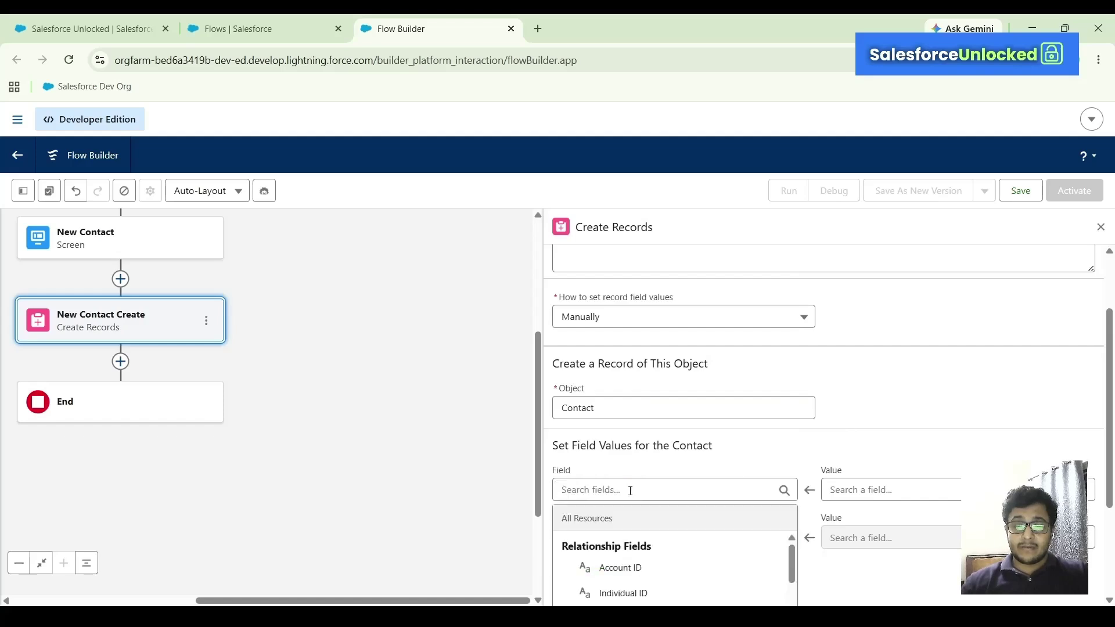
{"action": "type", "text": "First"}
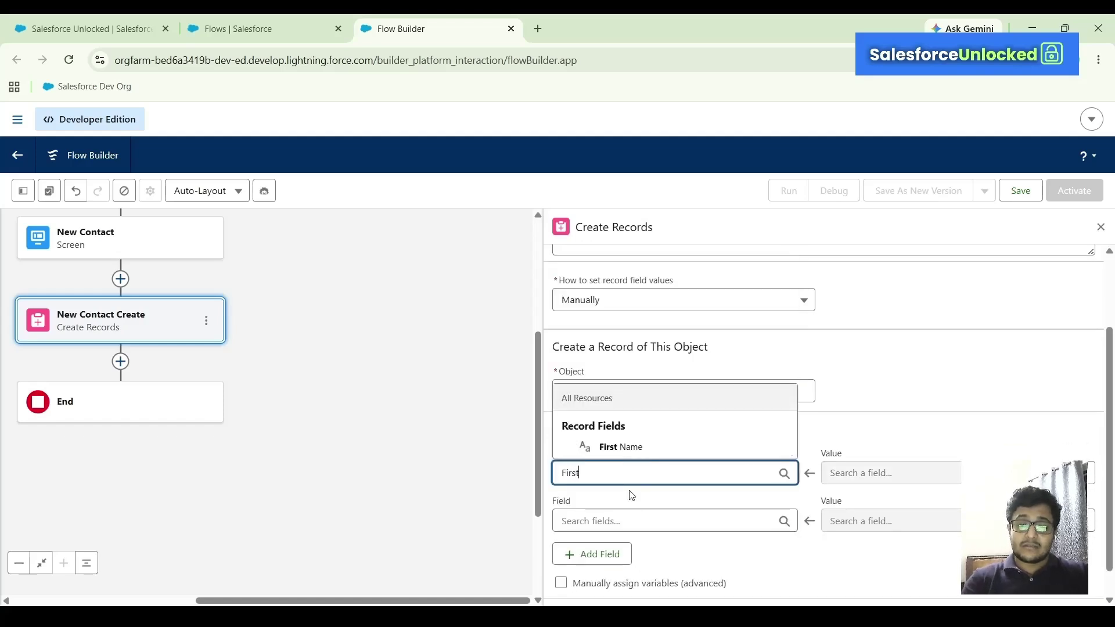
{"action": "left_click", "coordinate": [633, 451]}
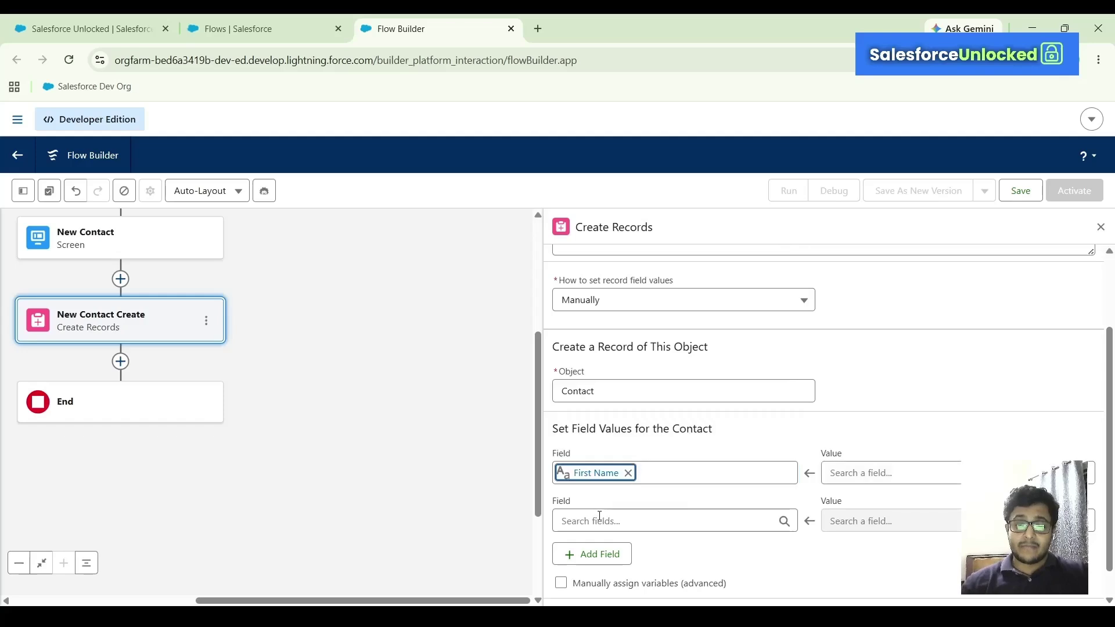
{"action": "left_click", "coordinate": [599, 518]}
{"action": "type", "text": "Last"}
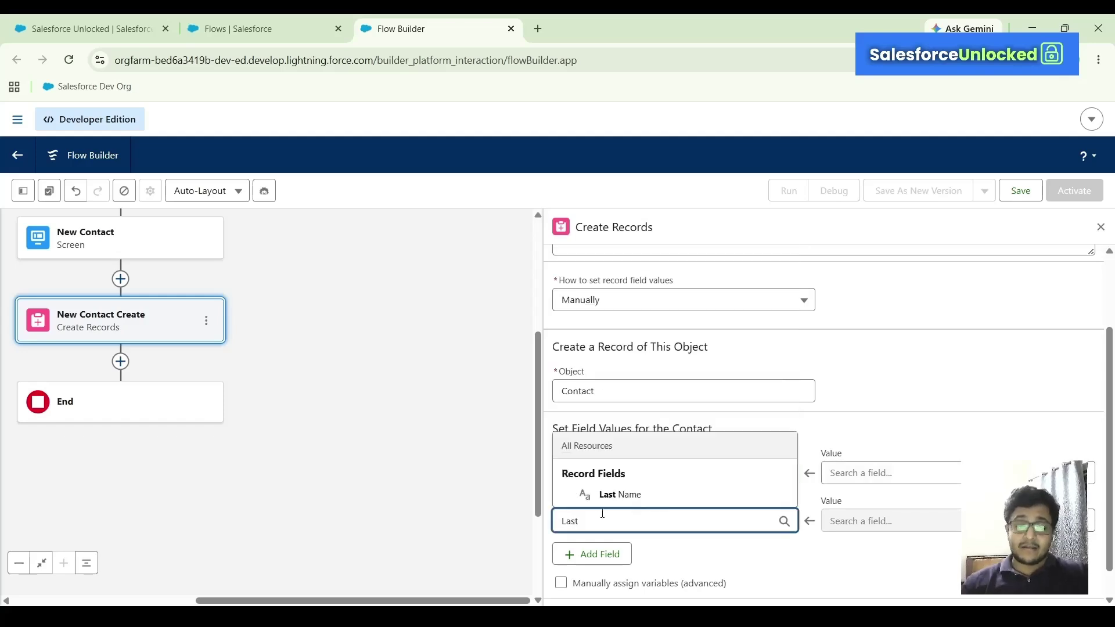
{"action": "left_click", "coordinate": [626, 494]}
Add two more Contact field rows, one for Email and one for Business Phone.
{"action": "left_click", "coordinate": [598, 552]}
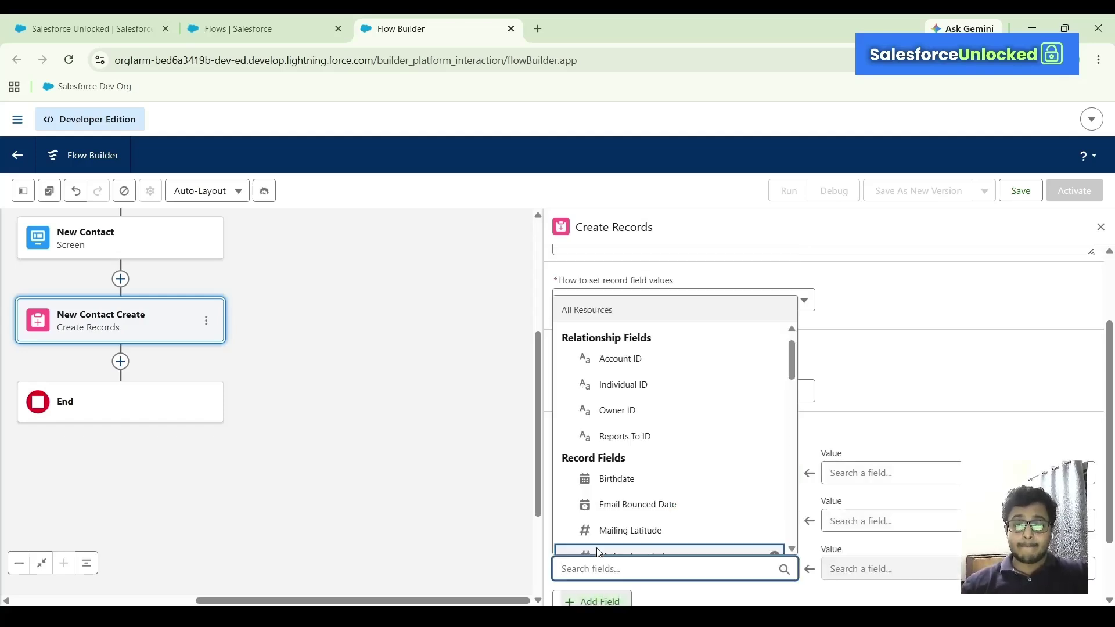
{"action": "type", "text": "Email"}
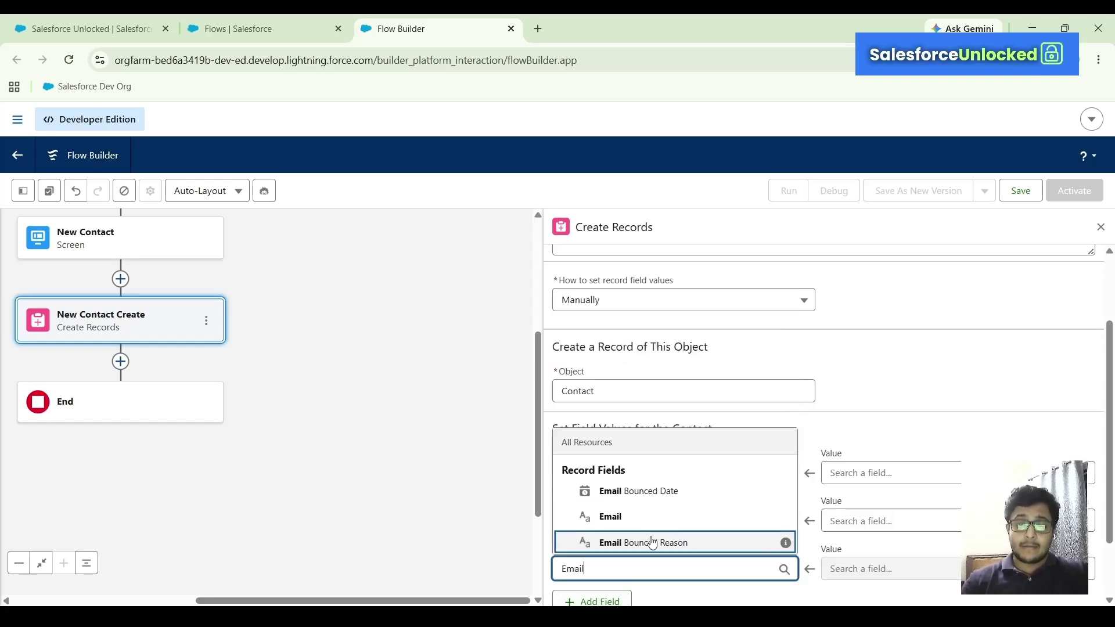
{"action": "left_click", "coordinate": [610, 516]}
{"action": "scroll", "coordinate": [604, 524], "scroll_direction": "down", "scroll_amount": 1}
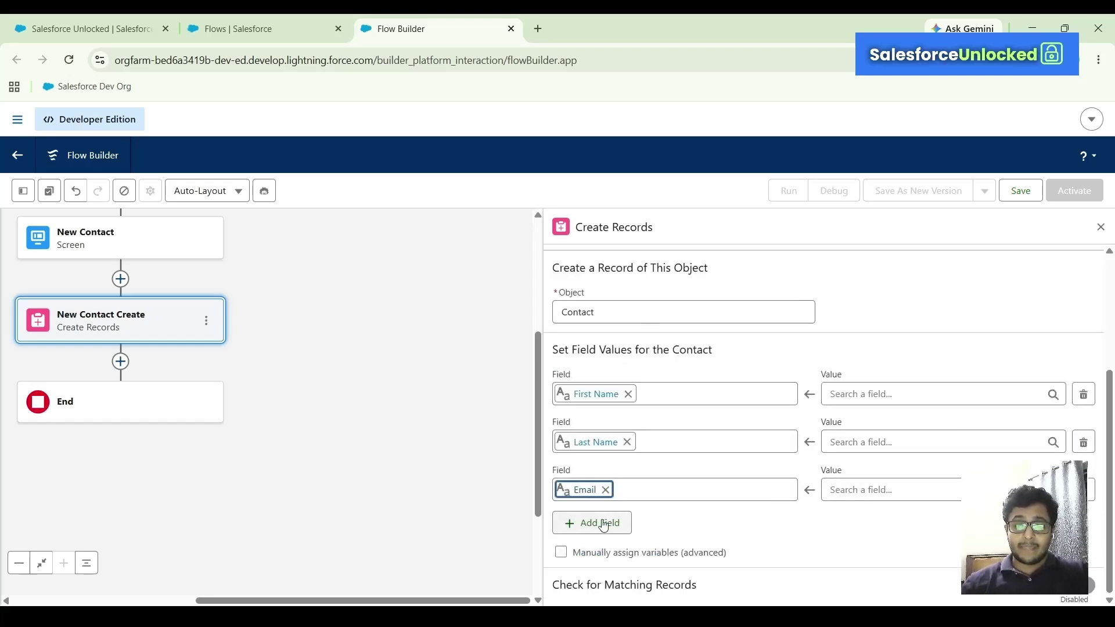
{"action": "left_click", "coordinate": [604, 524]}
{"action": "type", "text": "Phone"}
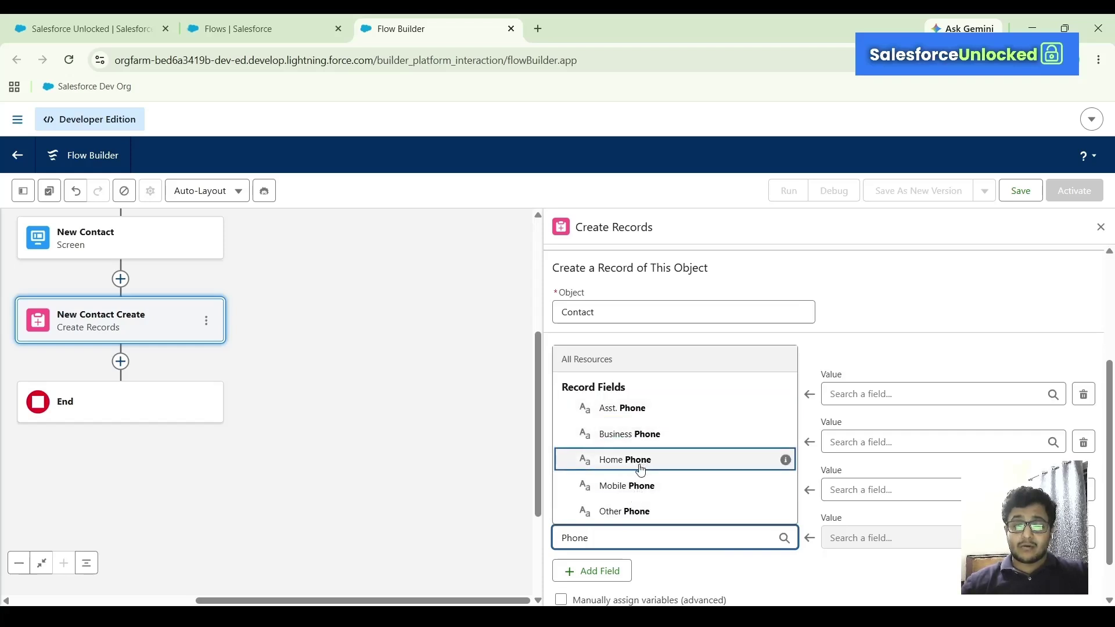
{"action": "left_click", "coordinate": [651, 438]}
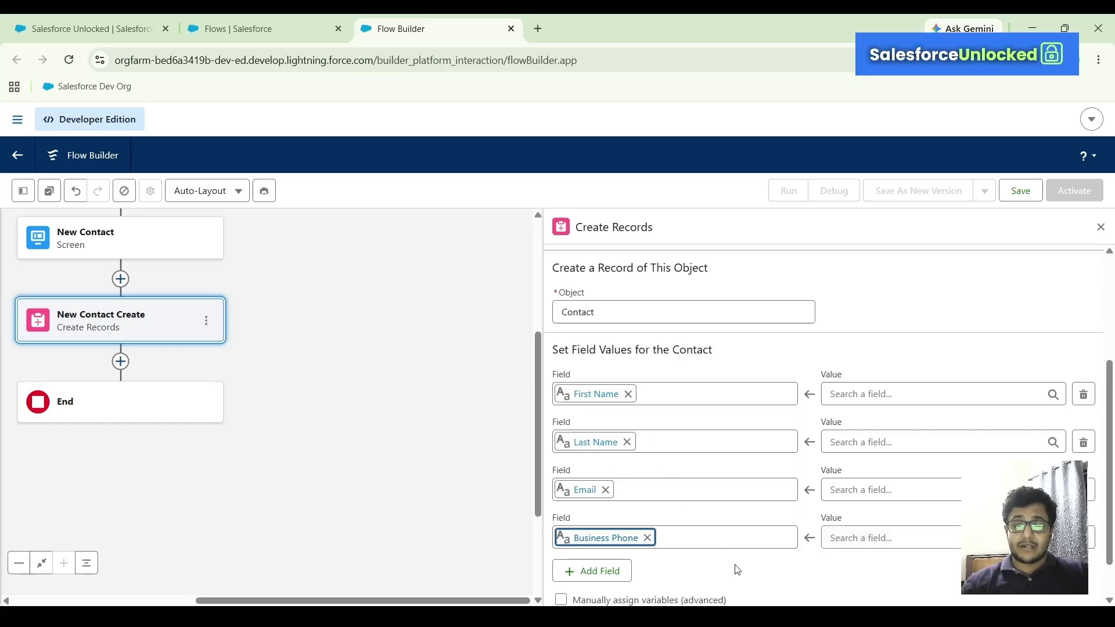
Set the First Name and Last Name values to the matching First Name and Last Name components of the New Contact screen.
{"action": "left_click", "coordinate": [897, 398]}
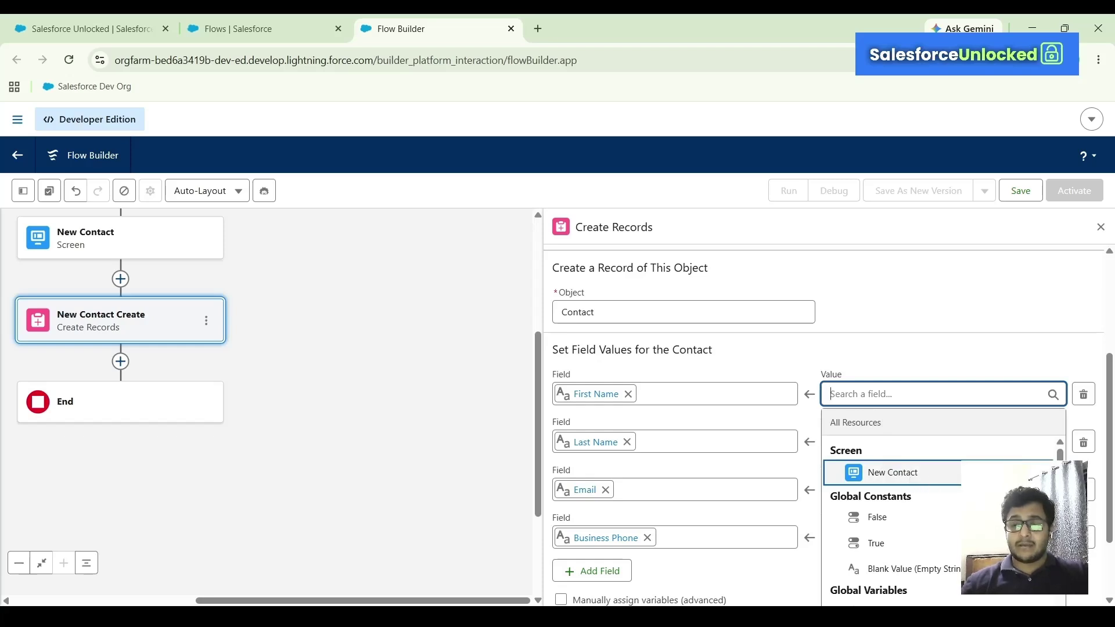
{"action": "left_click", "coordinate": [981, 472]}
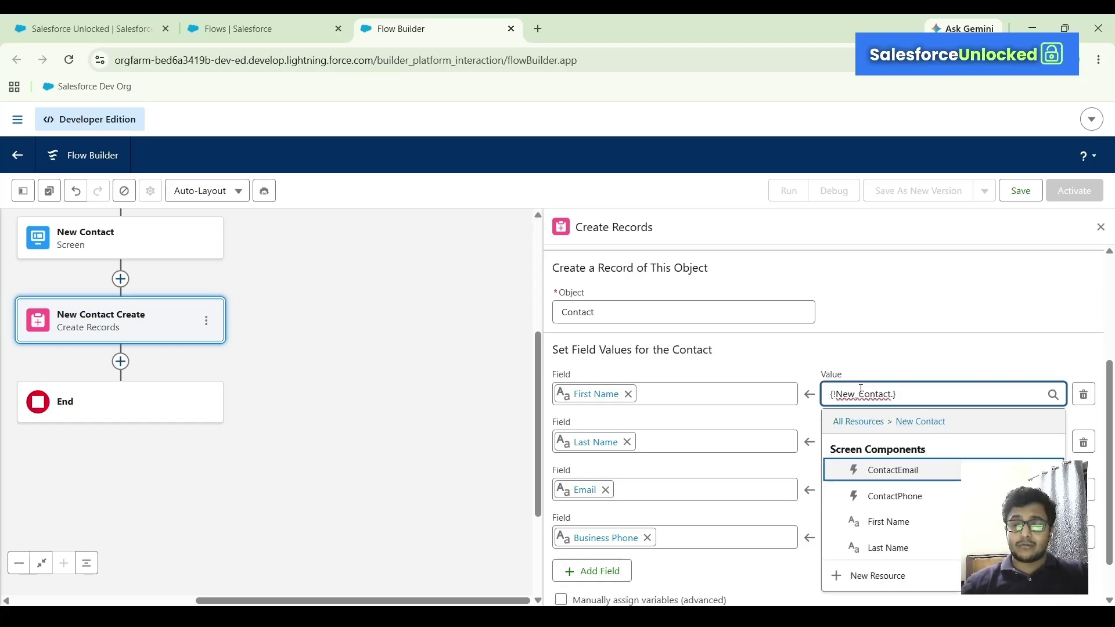
{"action": "scroll", "coordinate": [920, 494], "scroll_direction": "down", "scroll_amount": 1}
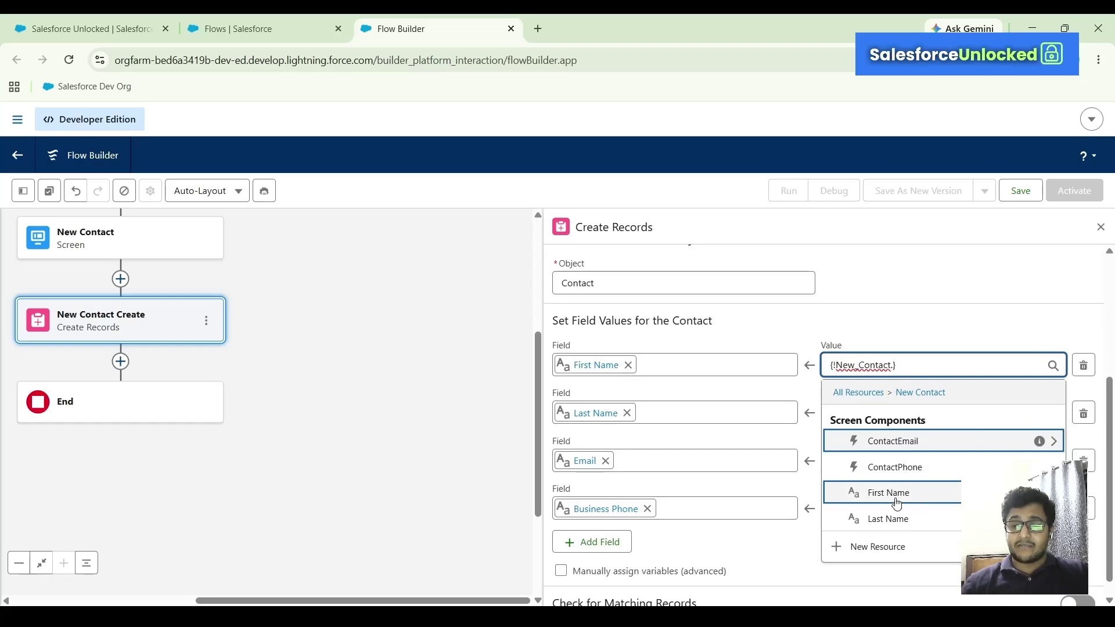
{"action": "left_click", "coordinate": [897, 502]}
{"action": "left_click", "coordinate": [915, 407]}
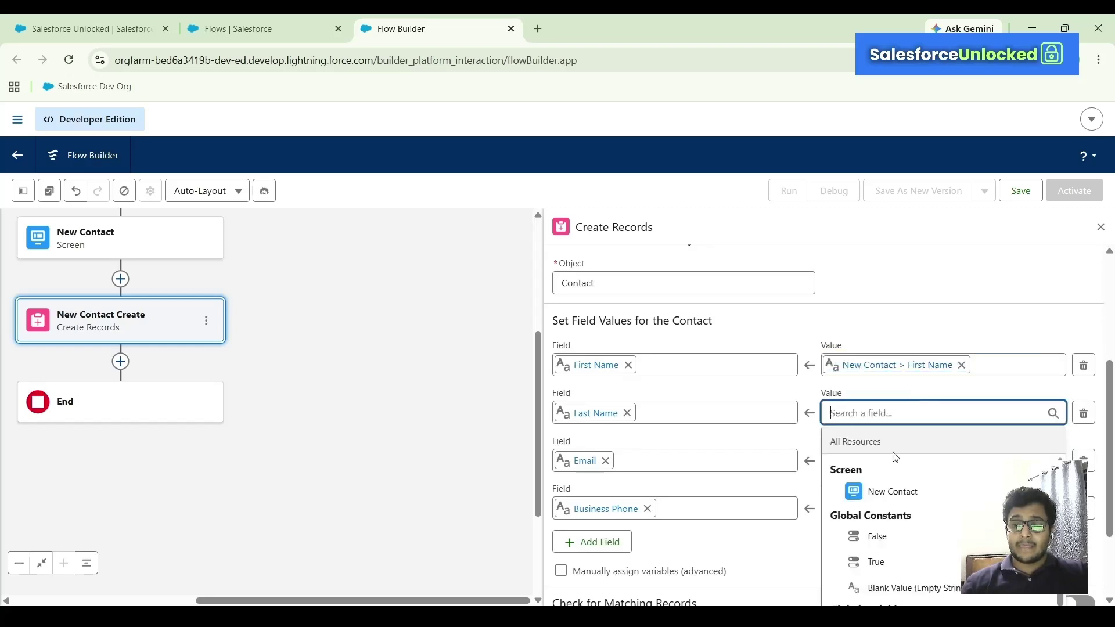
{"action": "left_click", "coordinate": [876, 490]}
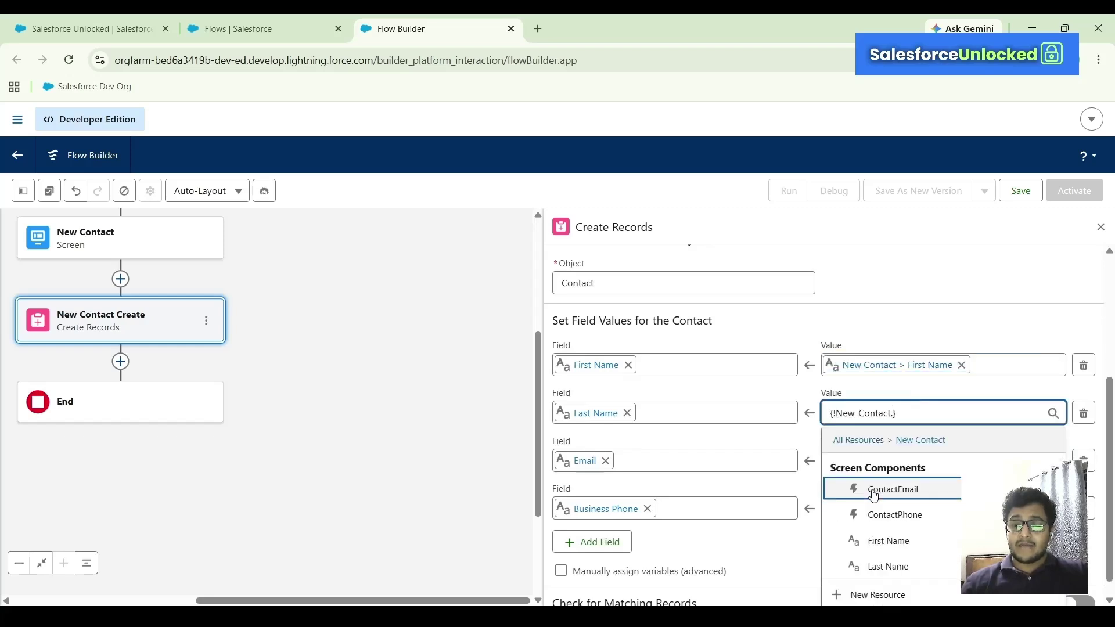
{"action": "left_click", "coordinate": [911, 563]}
Set the Email field's value to the Value output of the New Contact screen's ContactEmail component.
{"action": "left_click", "coordinate": [898, 453]}
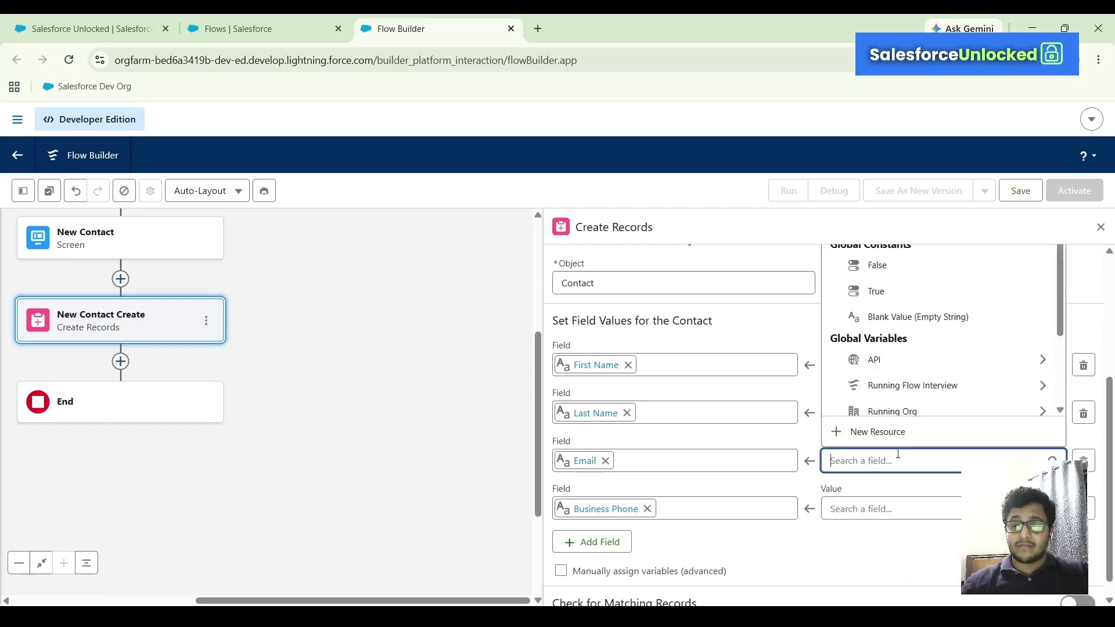
{"action": "scroll", "coordinate": [915, 324], "scroll_direction": "up", "scroll_amount": 1}
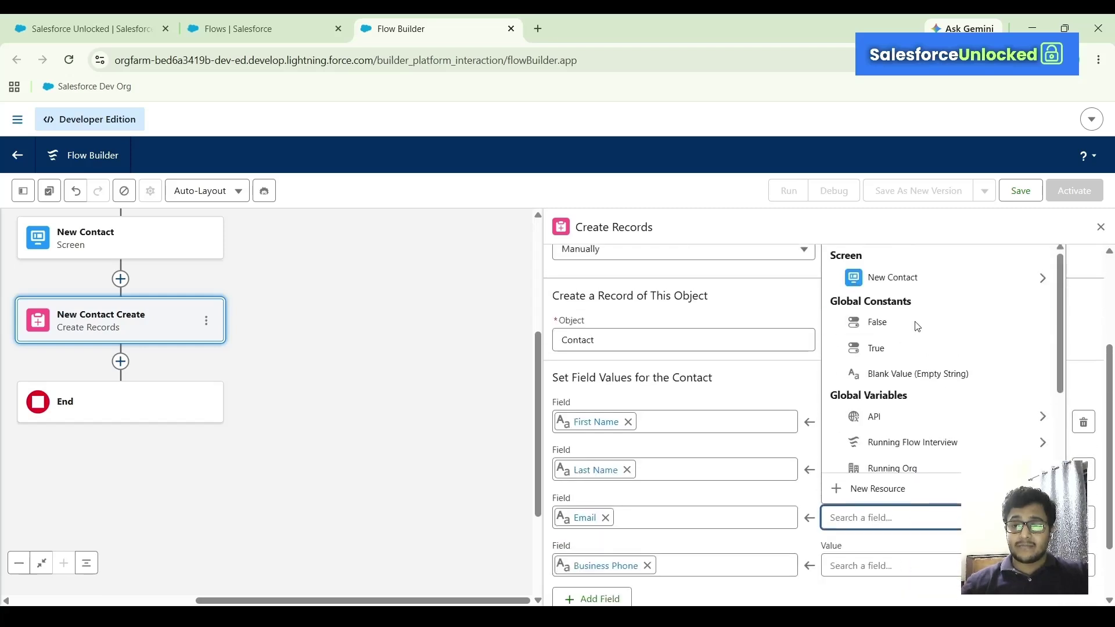
{"action": "left_click", "coordinate": [899, 281]}
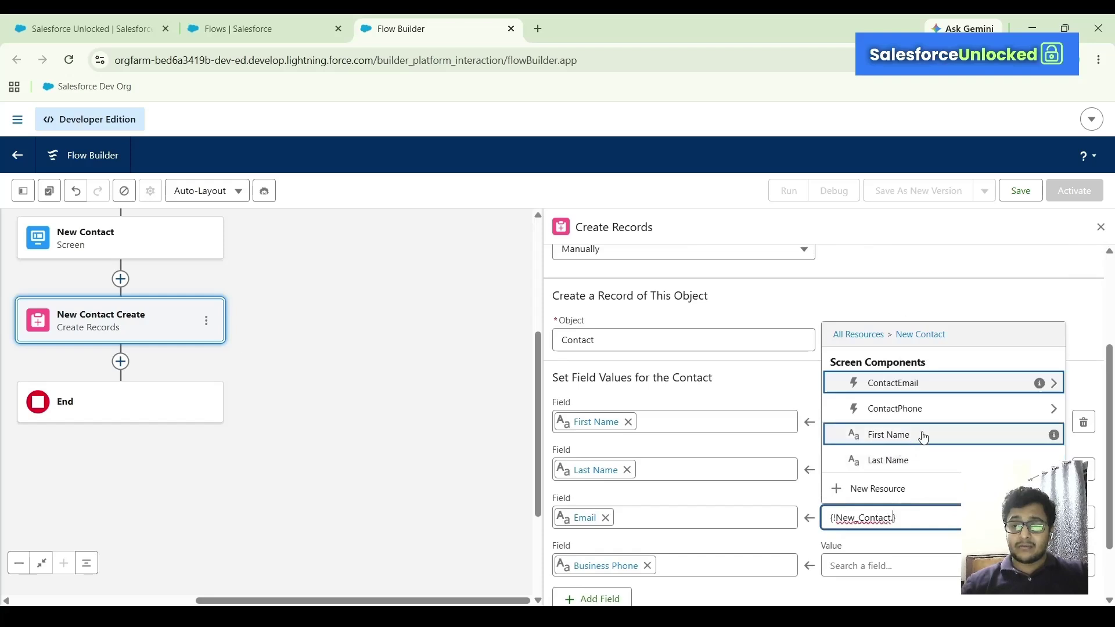
{"action": "left_click", "coordinate": [933, 393]}
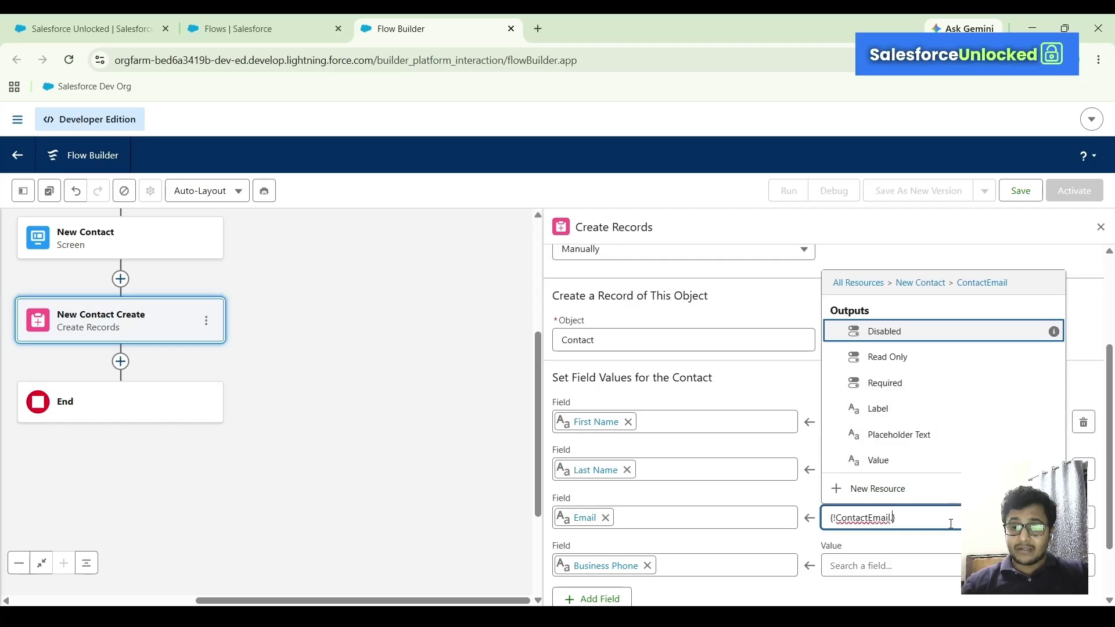
{"action": "scroll", "coordinate": [935, 404], "scroll_direction": "down", "scroll_amount": 1}
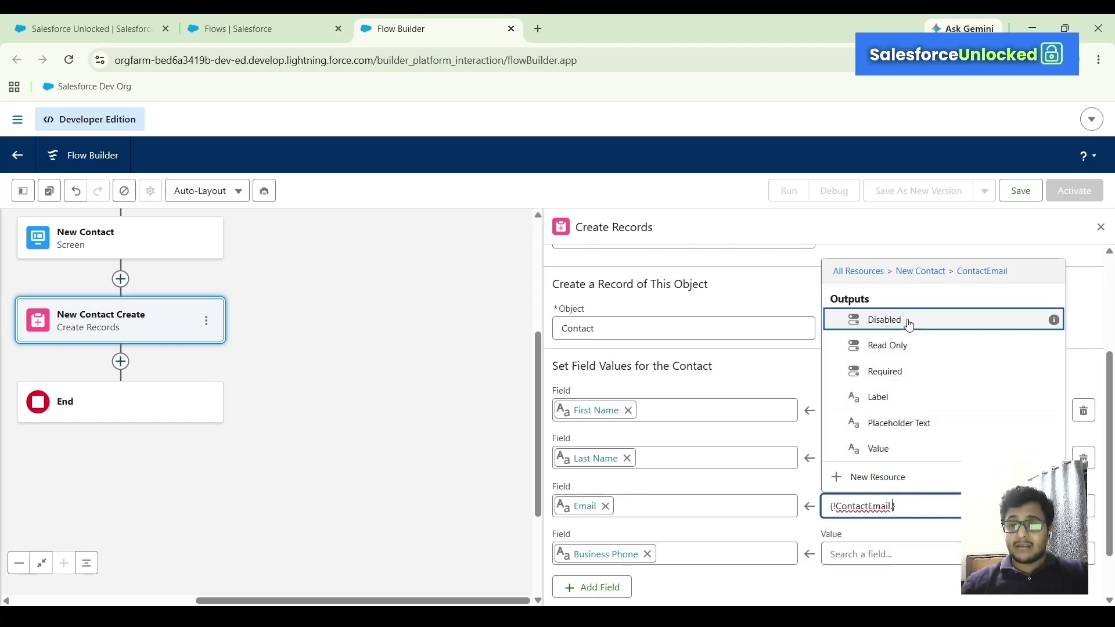
{"action": "left_click", "coordinate": [921, 449]}
Set the Business Phone field's value to the Value output of the New Contact screen's ContactPhone component.
{"action": "scroll", "coordinate": [920, 454], "scroll_direction": "down", "scroll_amount": 1}
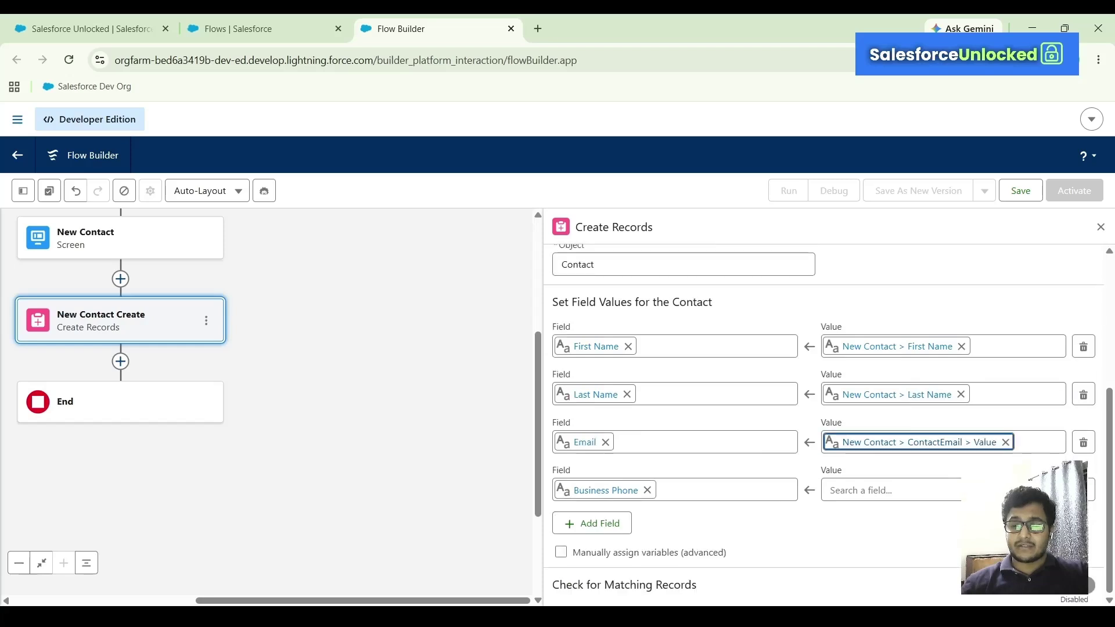
{"action": "left_click", "coordinate": [854, 483]}
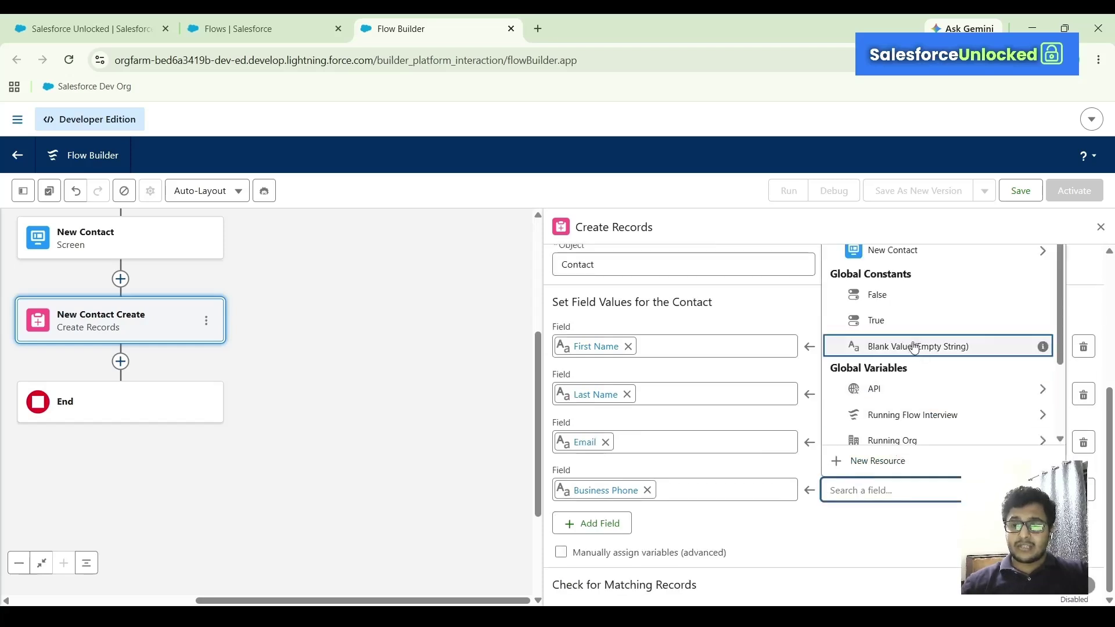
{"action": "left_click", "coordinate": [942, 261]}
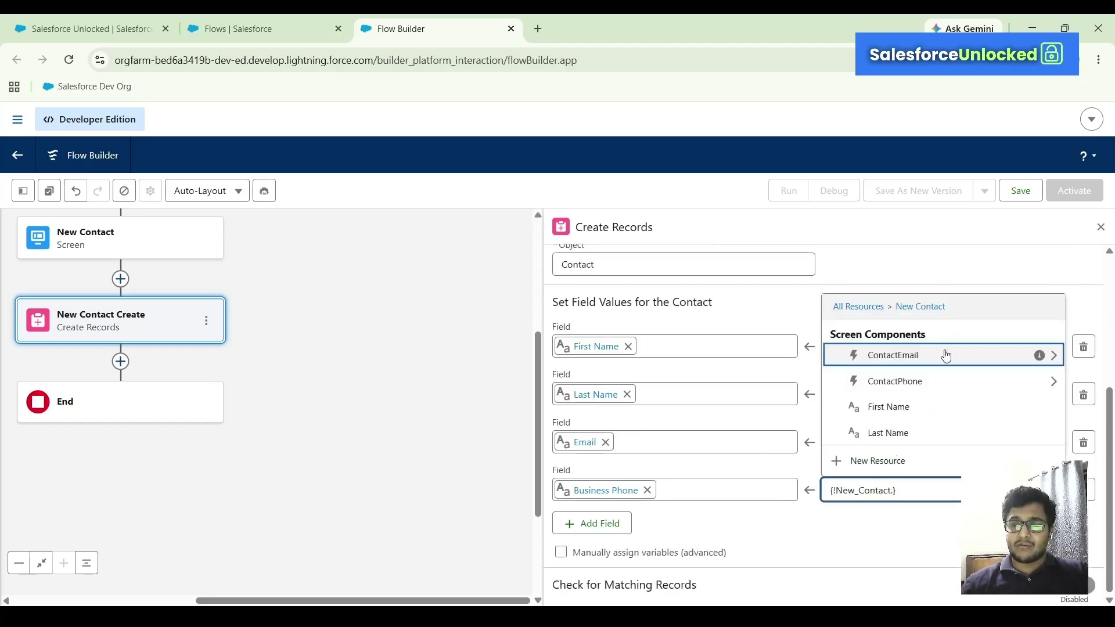
{"action": "left_click", "coordinate": [909, 384]}
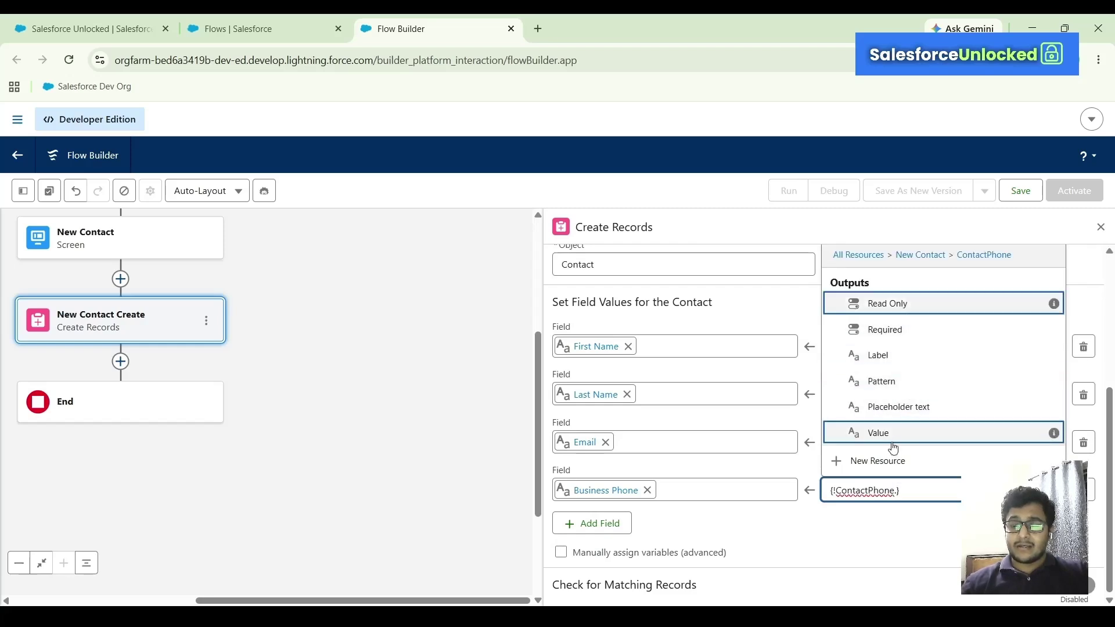
{"action": "left_click", "coordinate": [920, 434]}
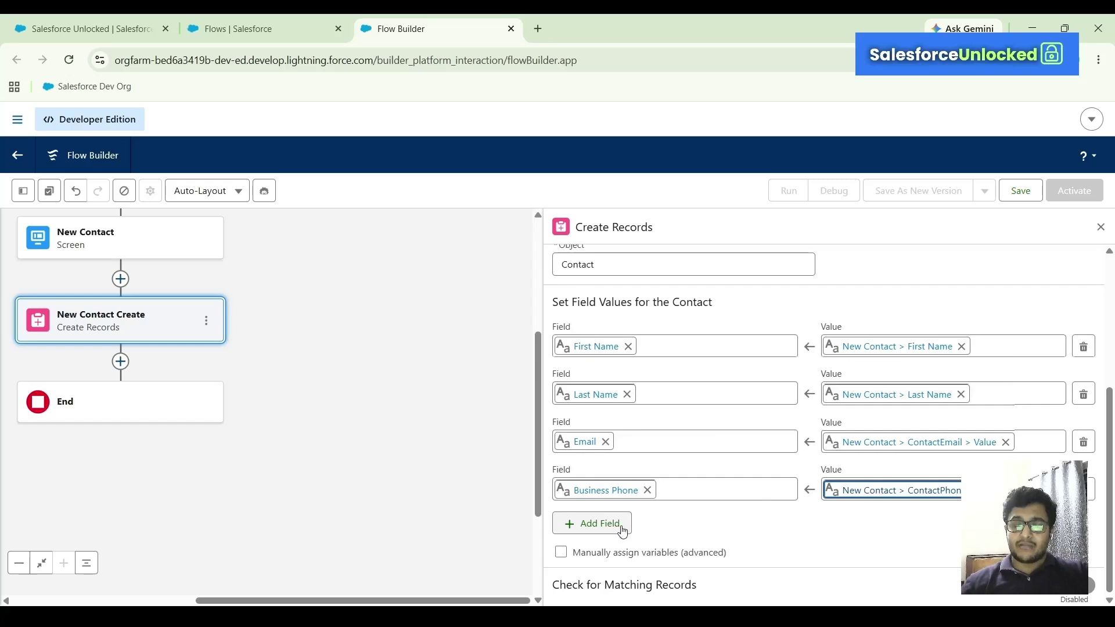
Turn on manual variable assignment for New Contact Create and start a new resource for storing the Contact ID.
{"action": "left_click", "coordinate": [561, 553]}
{"action": "scroll", "coordinate": [714, 553], "scroll_direction": "down", "scroll_amount": 2}
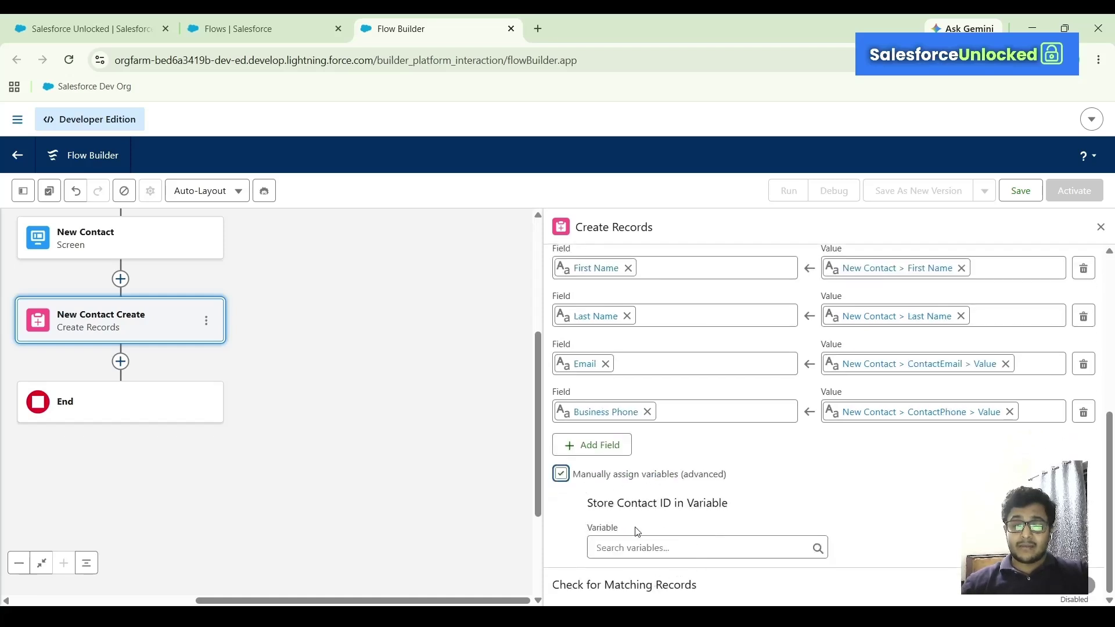
{"action": "left_click", "coordinate": [683, 556]}
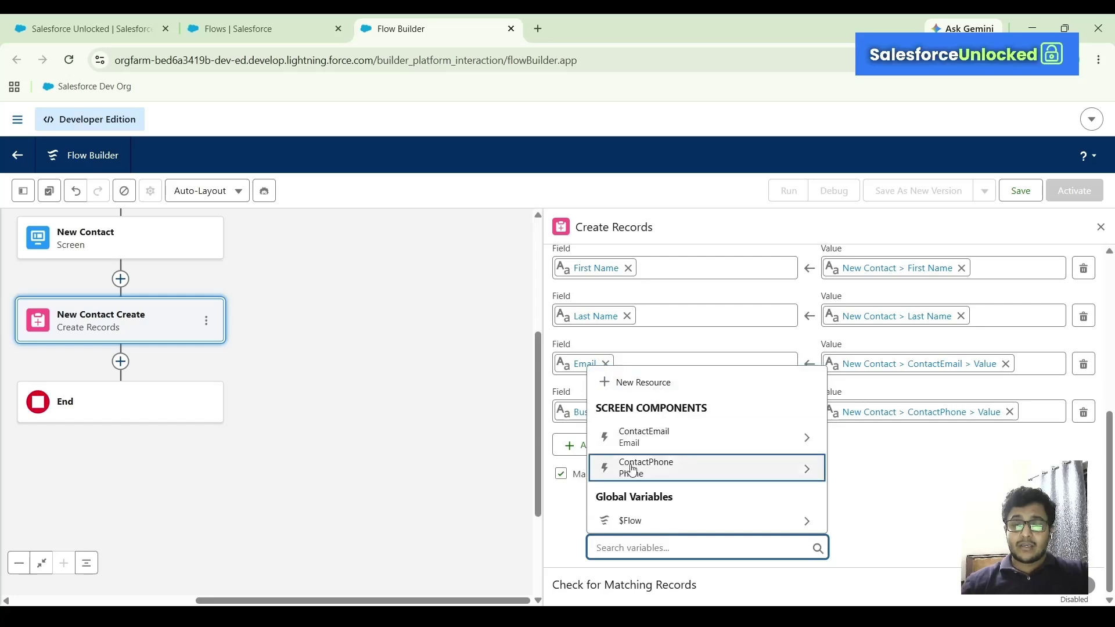
{"action": "left_click", "coordinate": [673, 383]}
Create a variable named ContactID with the Text data type and use it to store the new contact's ID.
{"action": "left_click", "coordinate": [521, 297]}
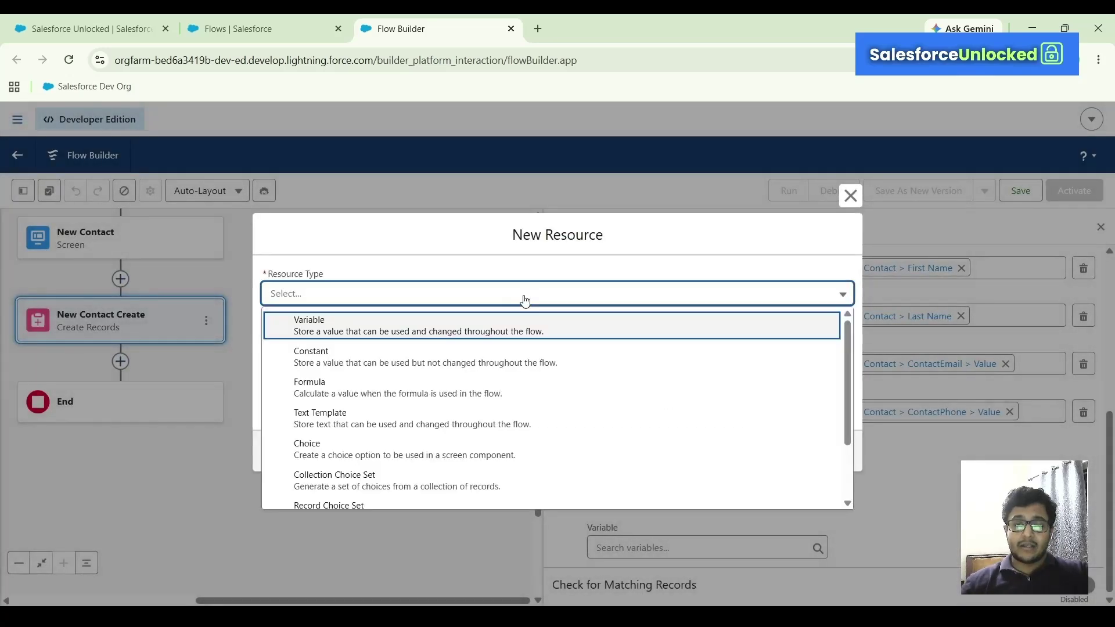
{"action": "left_click", "coordinate": [372, 335]}
{"action": "left_click", "coordinate": [345, 328]}
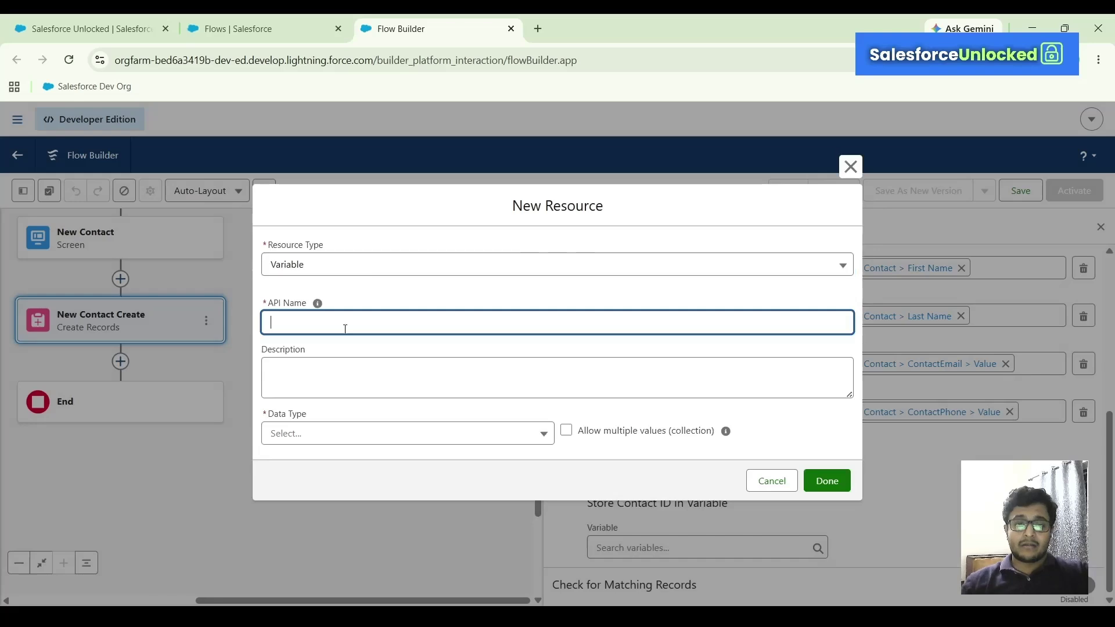
{"action": "type", "text": "Contact"}
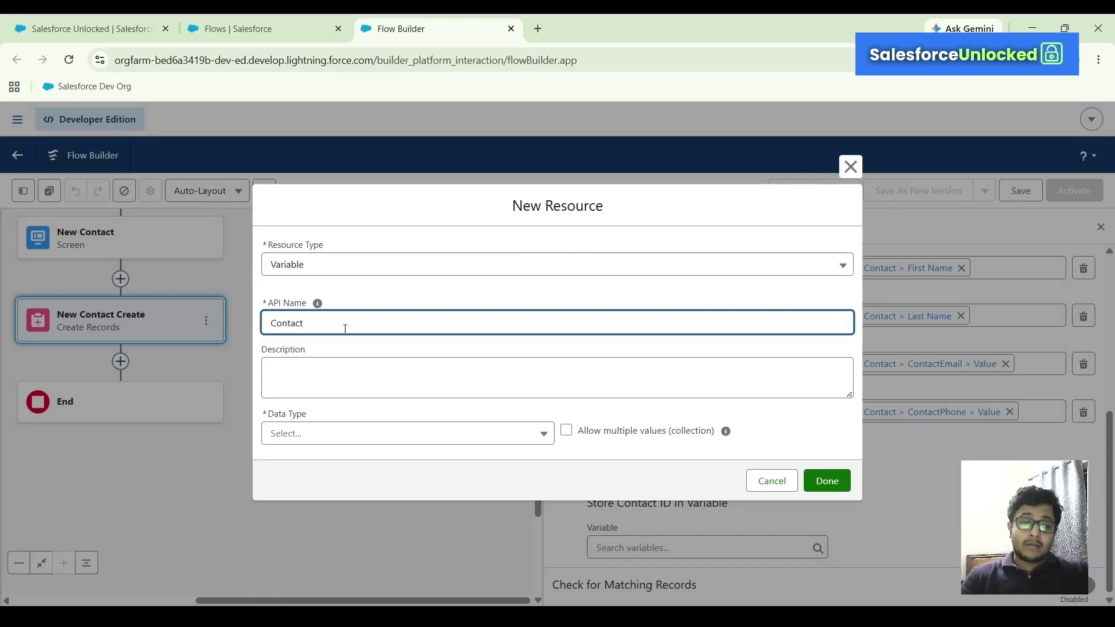
{"action": "type", "text": "Id"}
{"action": "key", "text": "BackSpace"}
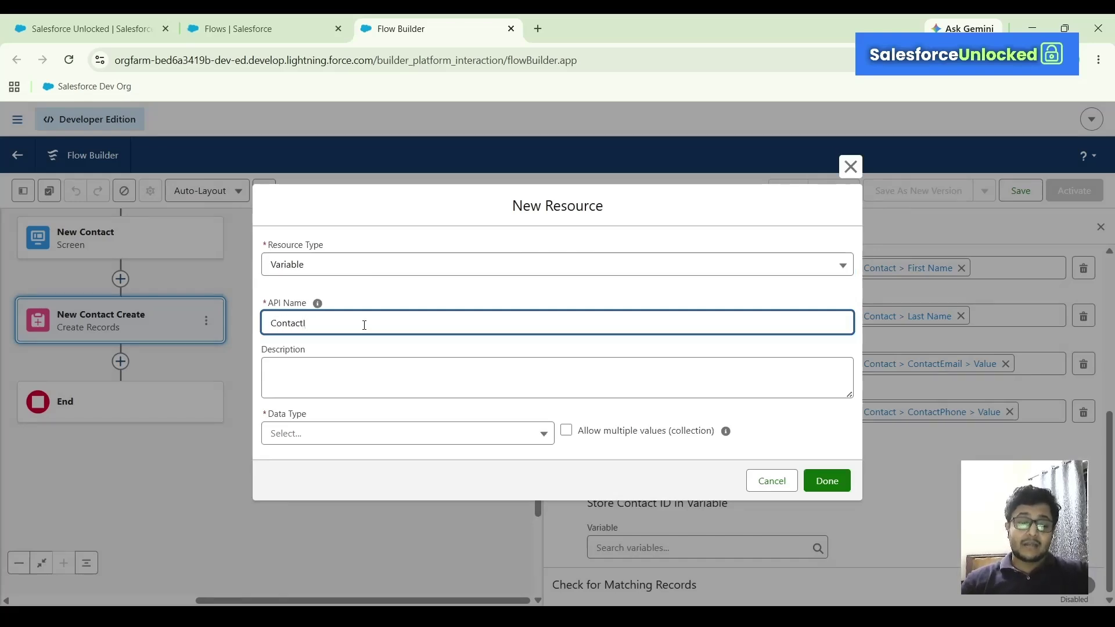
{"action": "type", "text": "D"}
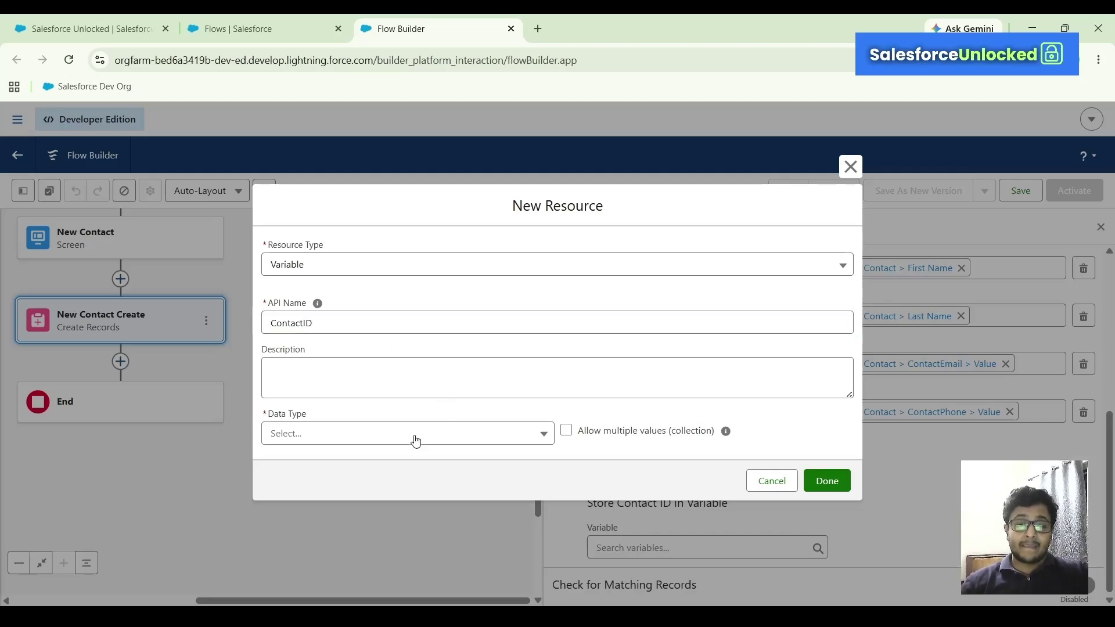
{"action": "left_click", "coordinate": [416, 437]}
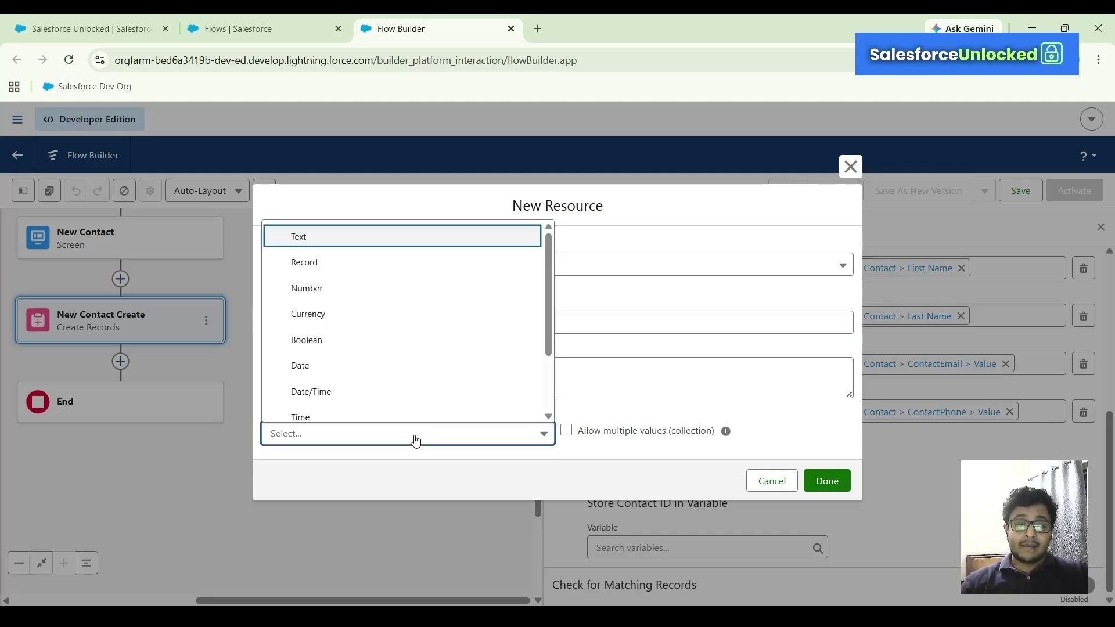
{"action": "left_click", "coordinate": [418, 245]}
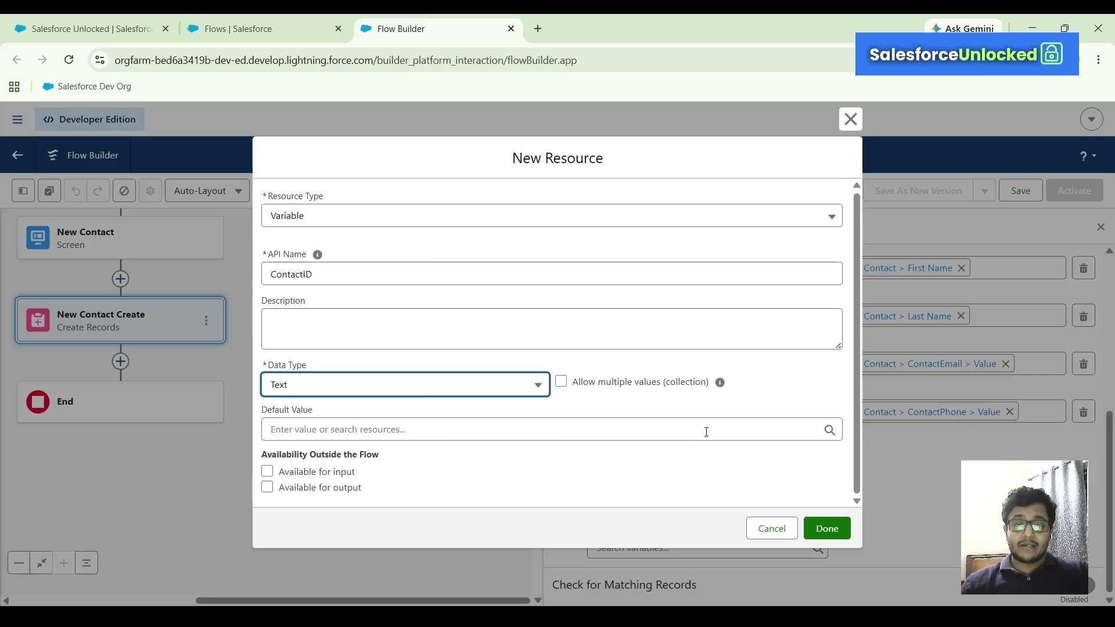
{"action": "left_click", "coordinate": [827, 528]}
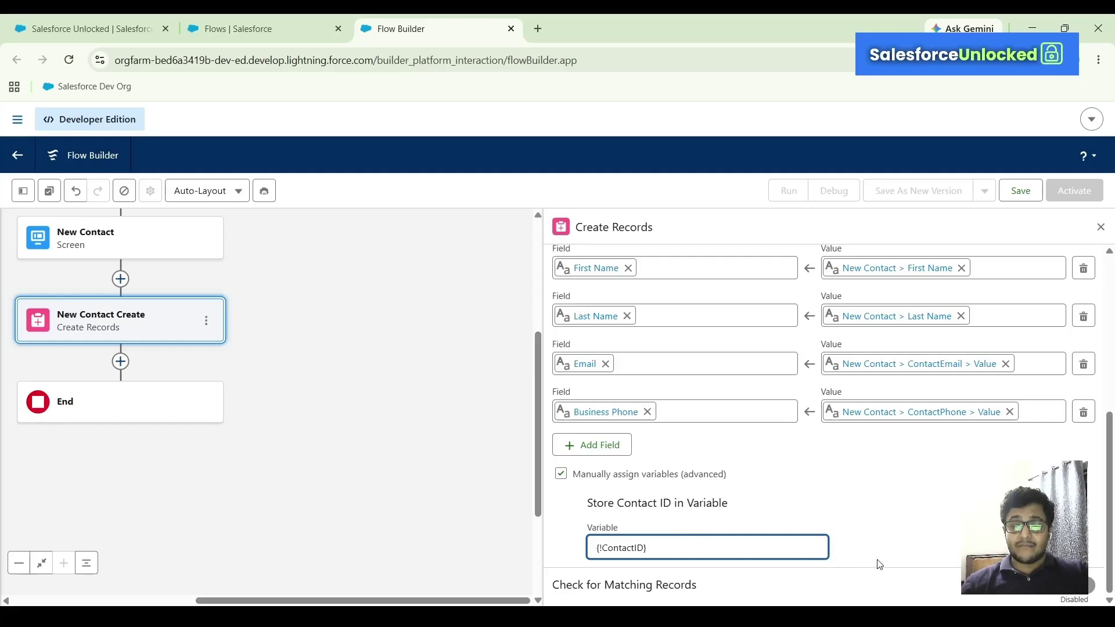
{"action": "left_click", "coordinate": [892, 502]}
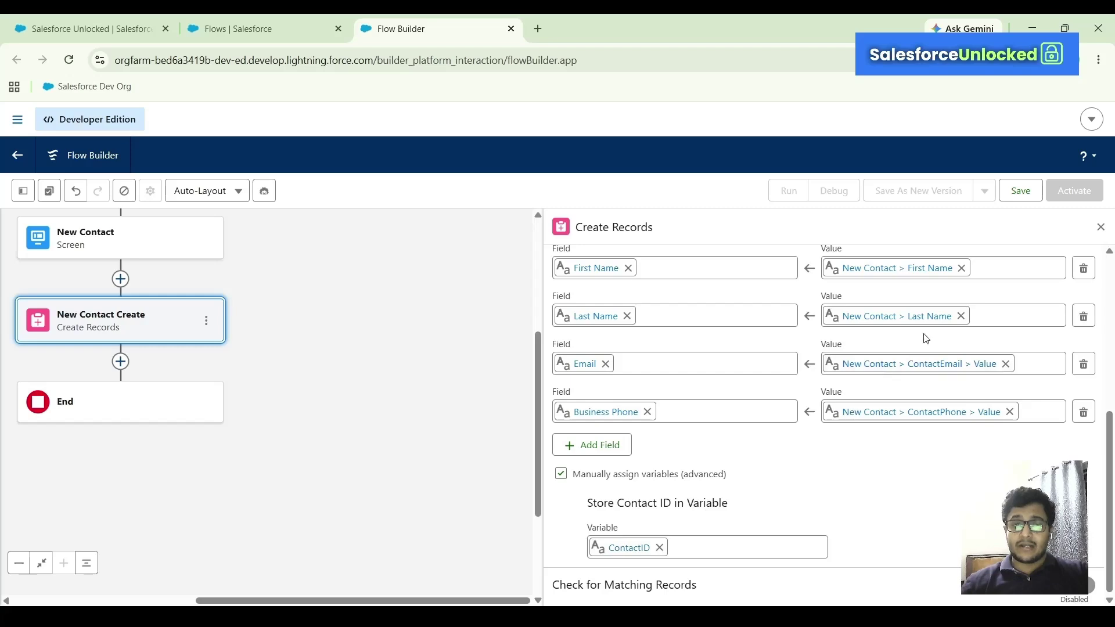
Start saving the flow and label it New Contact Screen Flow, letting its API name fill in from the label.
{"action": "left_click", "coordinate": [1020, 190]}
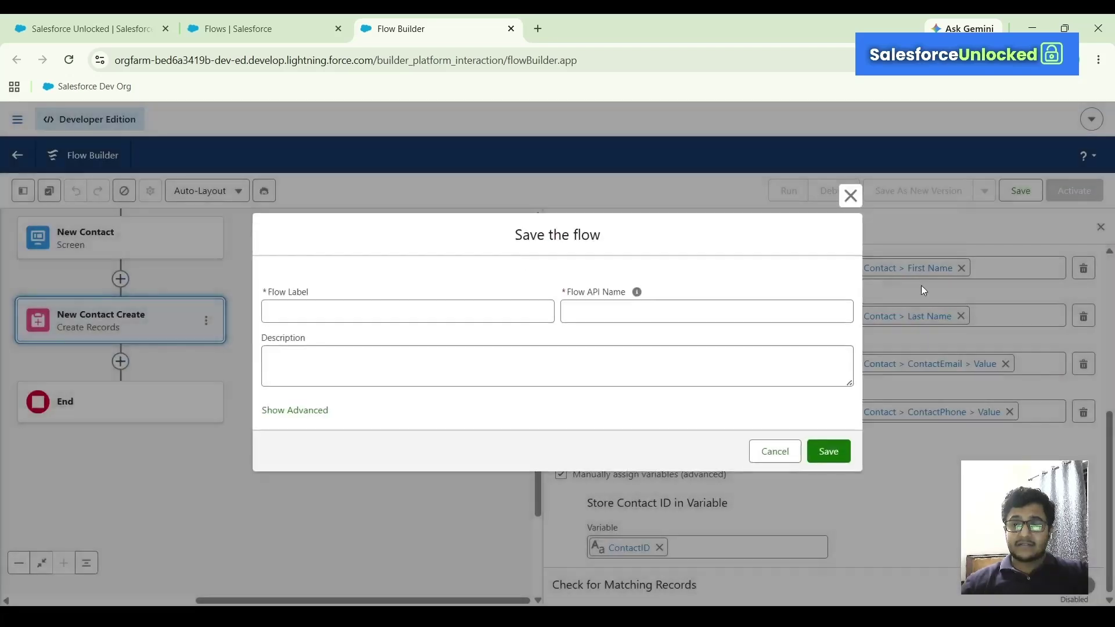
{"action": "left_click", "coordinate": [385, 310]}
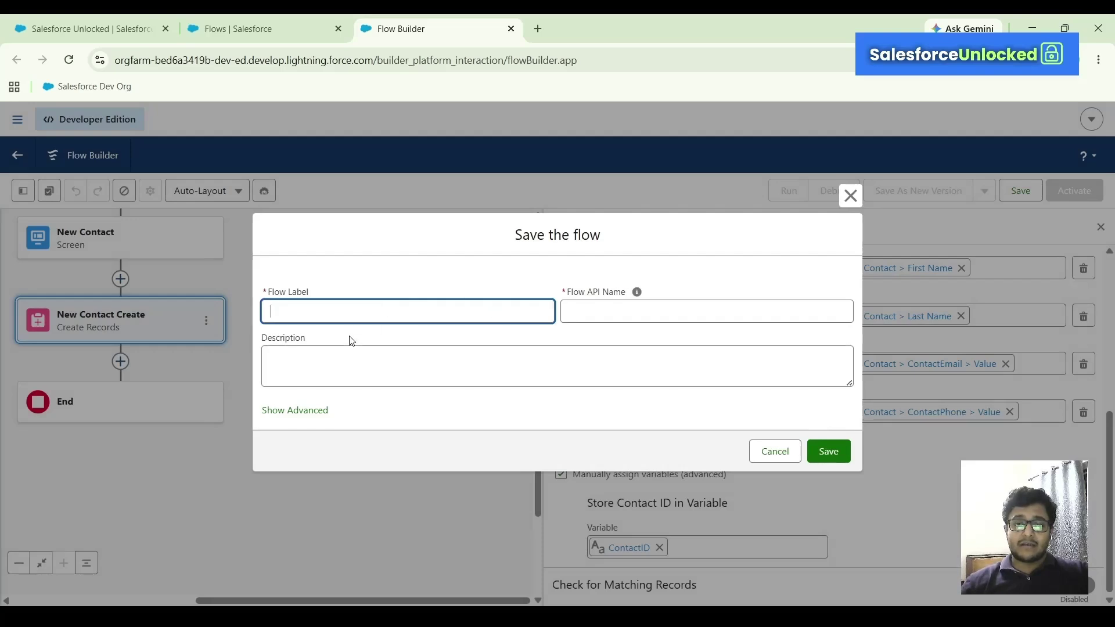
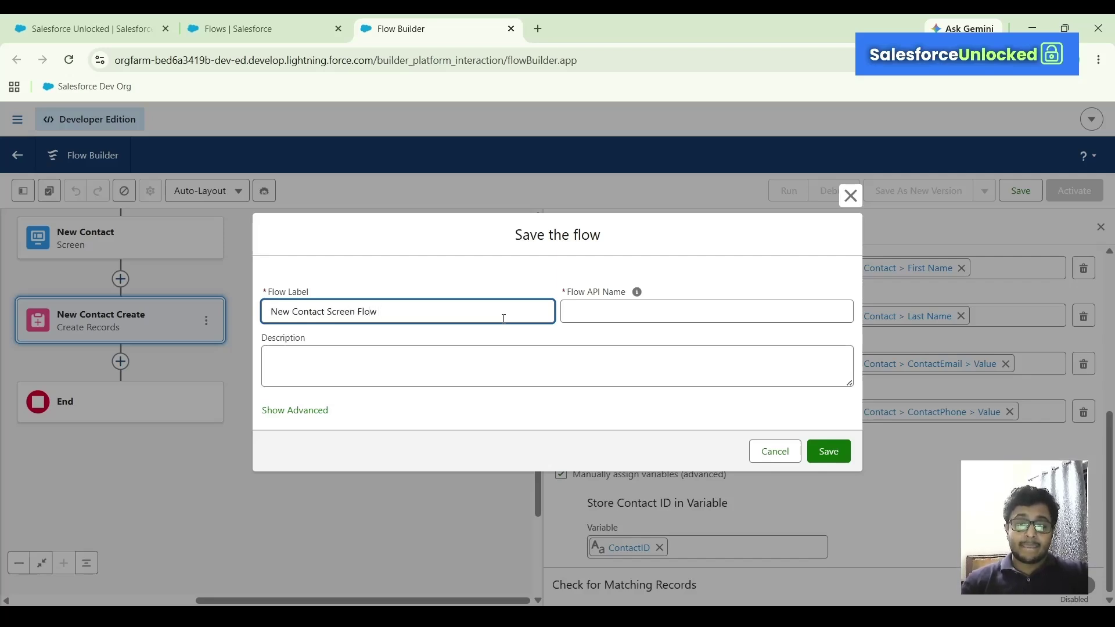
{"action": "key", "text": "Tab"}
{"action": "left_click", "coordinate": [503, 318]}
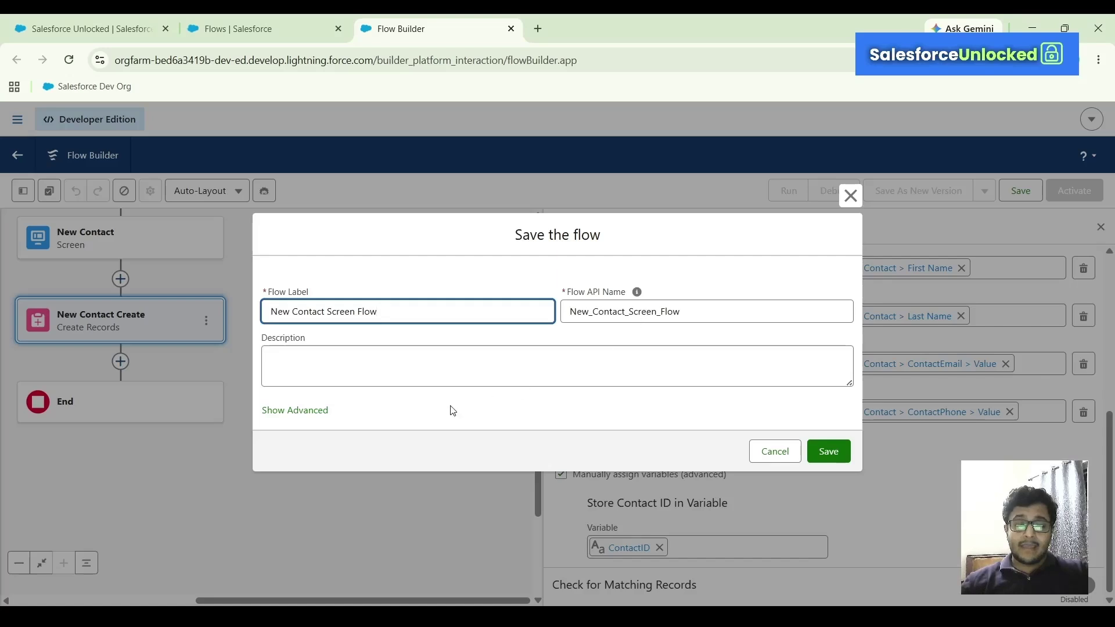
Examine the advanced save settings of the flow, including the options for How to Run the Flow.
{"action": "left_click", "coordinate": [320, 423]}
{"action": "scroll", "coordinate": [494, 357], "scroll_direction": "down", "scroll_amount": 2}
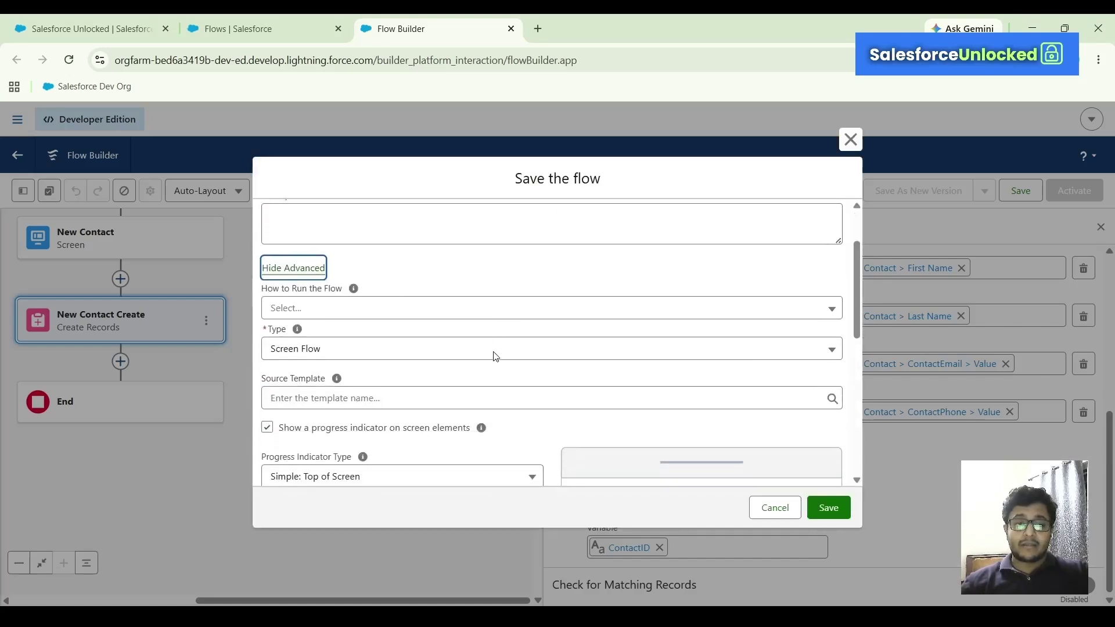
{"action": "scroll", "coordinate": [516, 339], "scroll_direction": "down", "scroll_amount": 1}
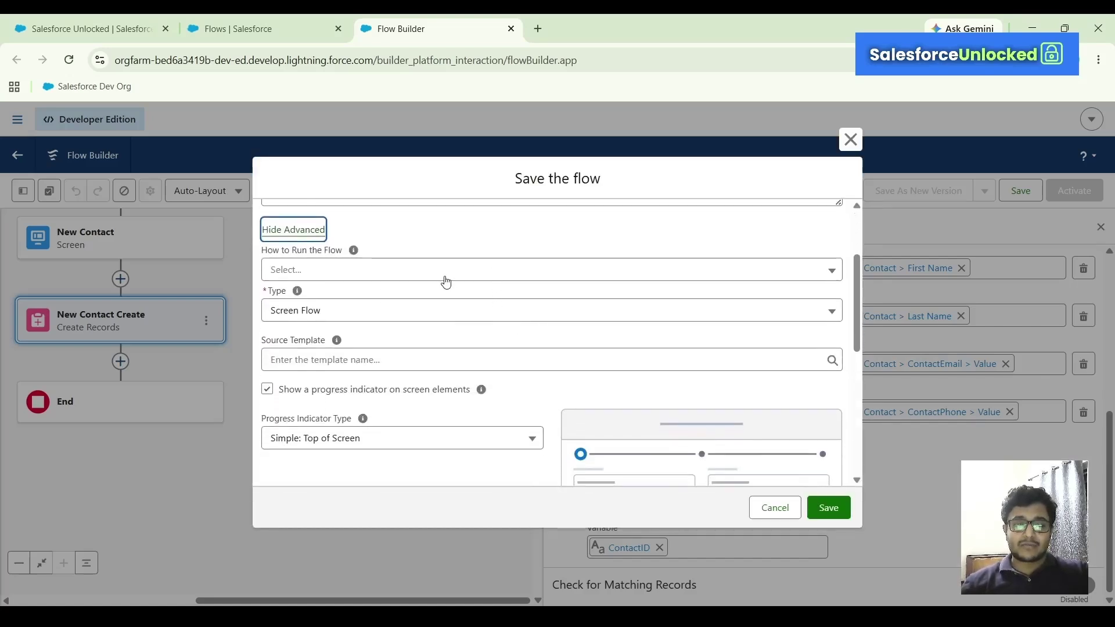
{"action": "scroll", "coordinate": [446, 282], "scroll_direction": "down", "scroll_amount": 1}
{"action": "scroll", "coordinate": [443, 281], "scroll_direction": "up", "scroll_amount": 1}
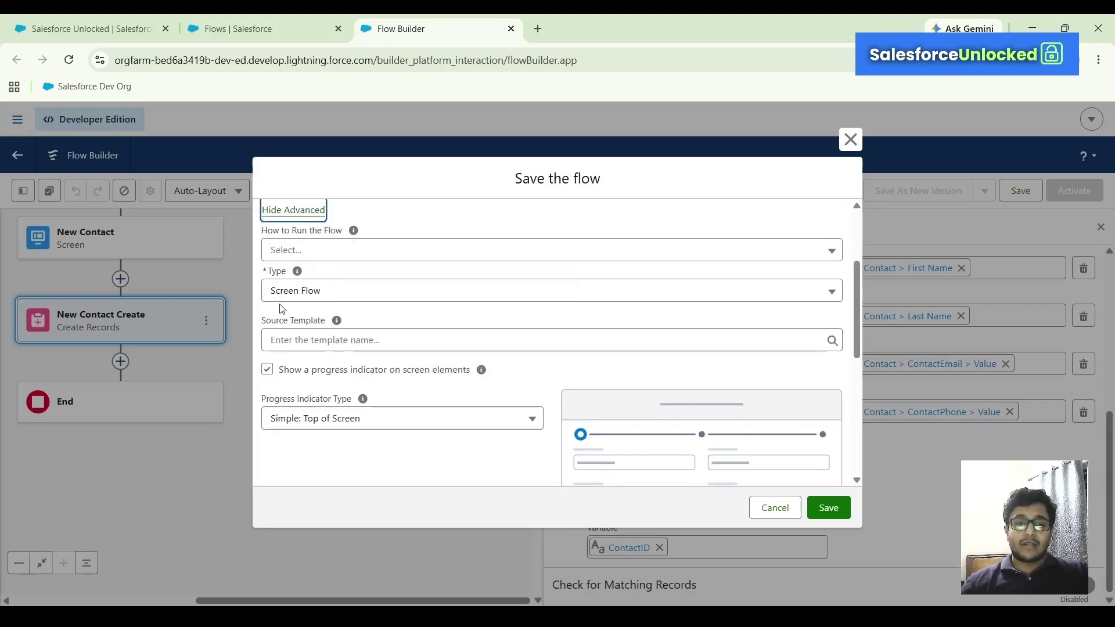
{"action": "mouse_move", "coordinate": [334, 322]}
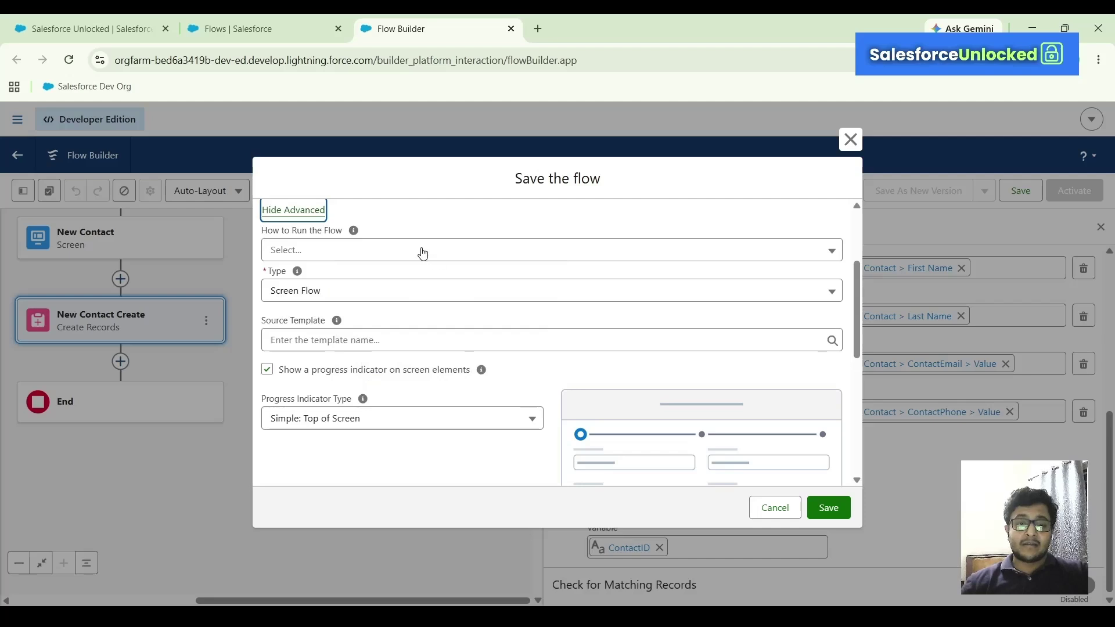
{"action": "scroll", "coordinate": [423, 253], "scroll_direction": "up", "scroll_amount": 1}
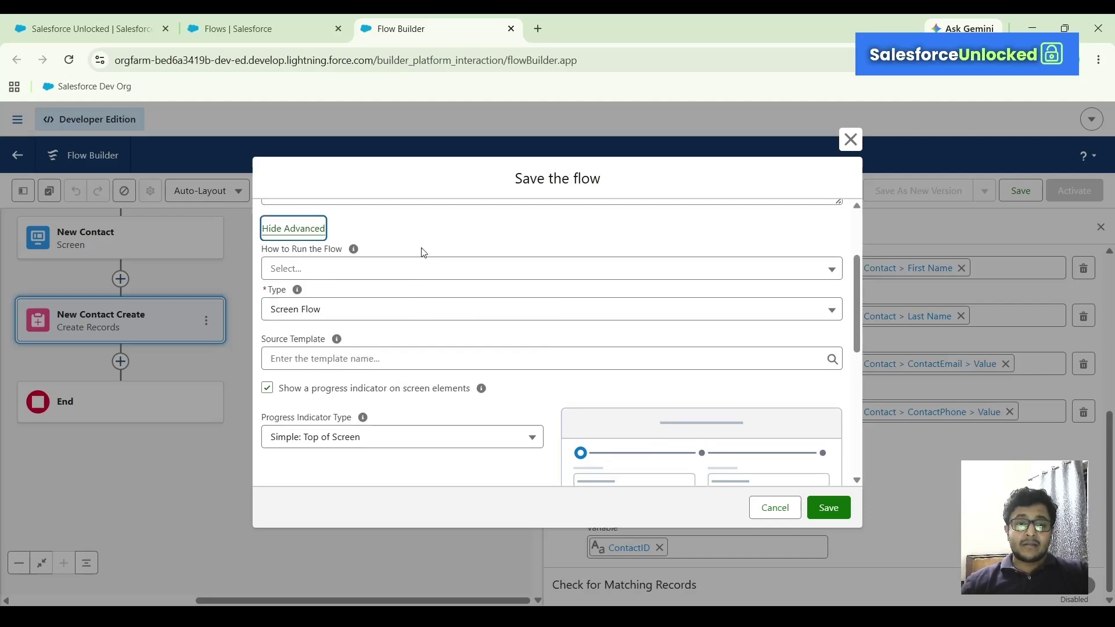
{"action": "left_click", "coordinate": [354, 269]}
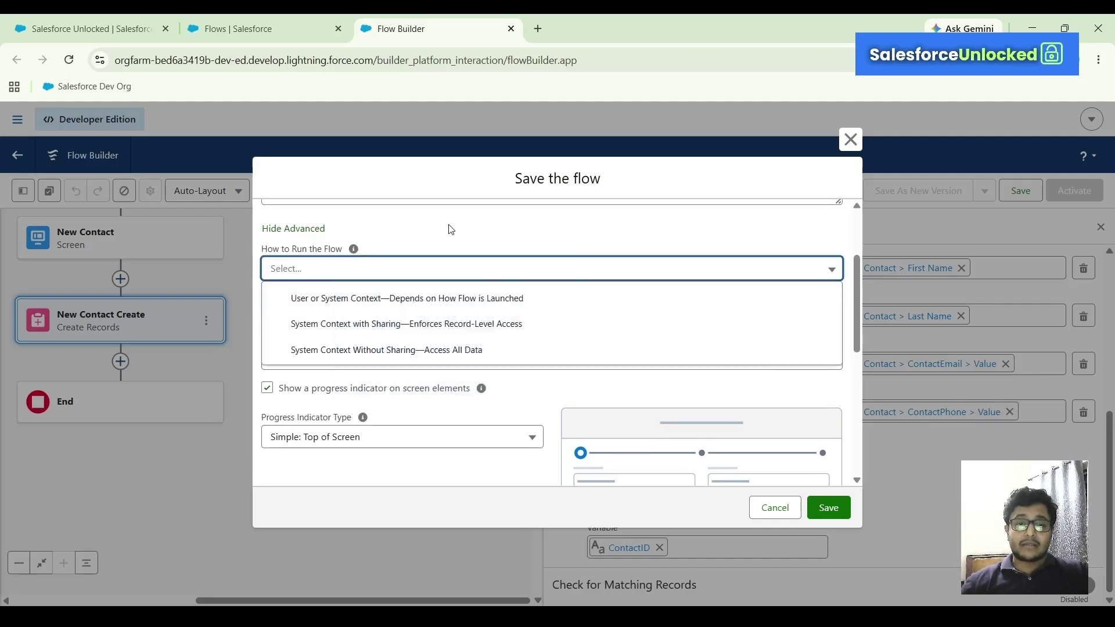
{"action": "left_click", "coordinate": [449, 225]}
{"action": "left_click", "coordinate": [360, 276]}
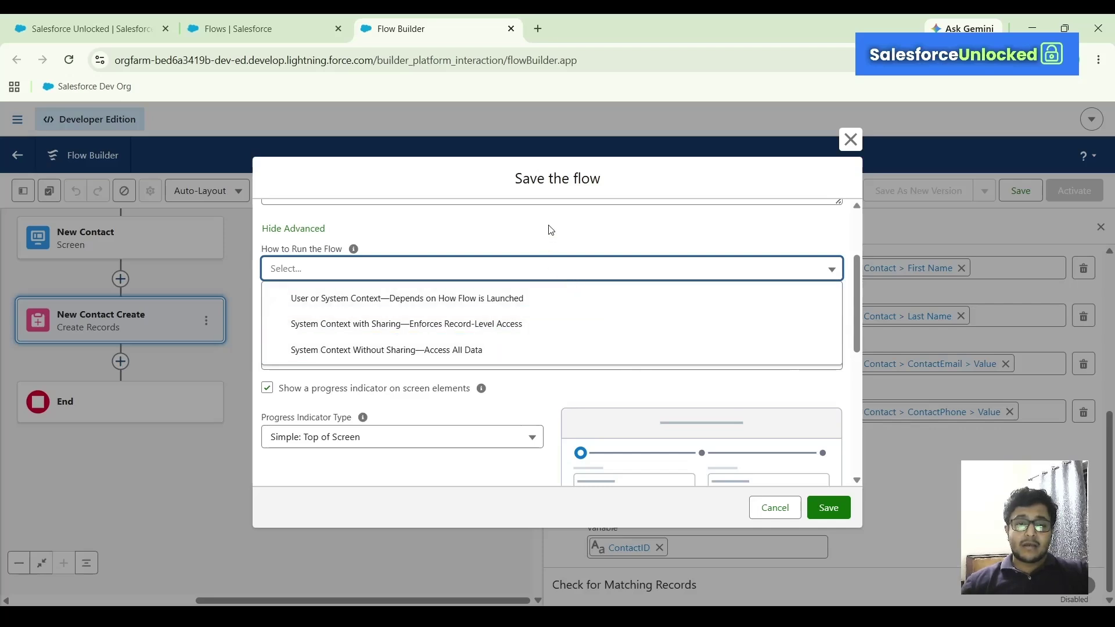
{"action": "left_click", "coordinate": [394, 245]}
{"action": "scroll", "coordinate": [438, 261], "scroll_direction": "down", "scroll_amount": 1}
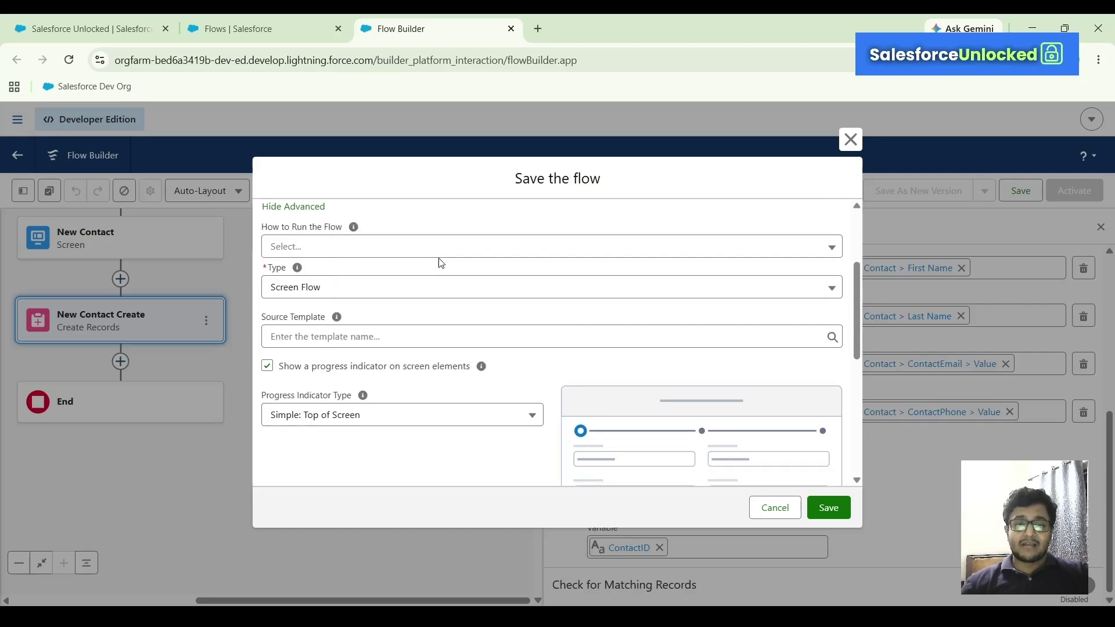
Look through the available flow types without changing the type, and collapse the advanced settings.
{"action": "left_click", "coordinate": [271, 298]}
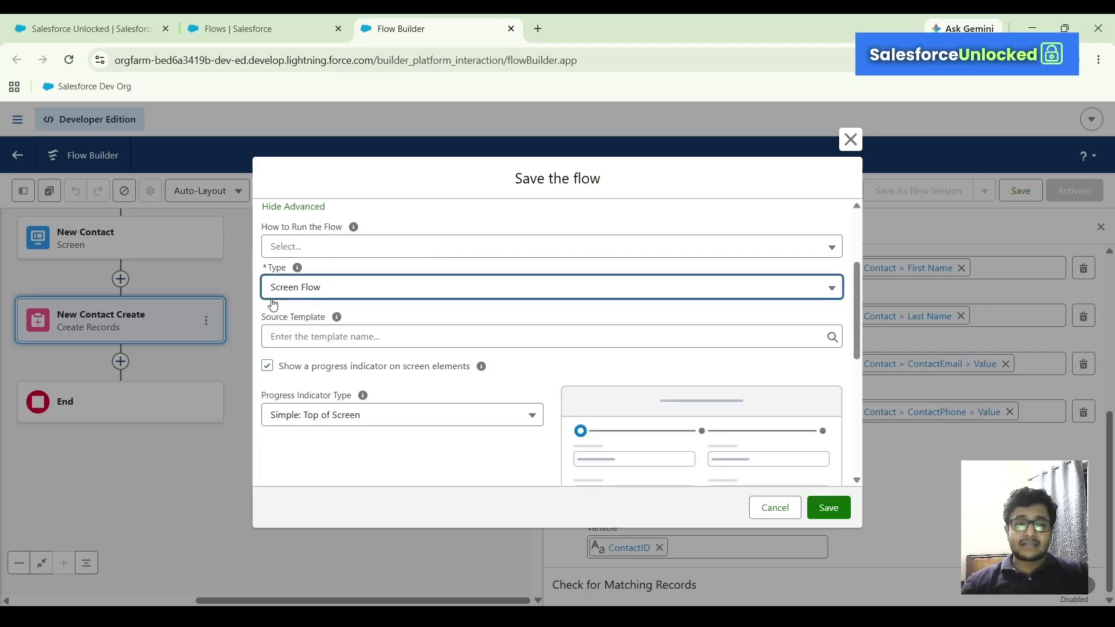
{"action": "left_click", "coordinate": [272, 302]}
{"action": "scroll", "coordinate": [362, 407], "scroll_direction": "down", "scroll_amount": 1}
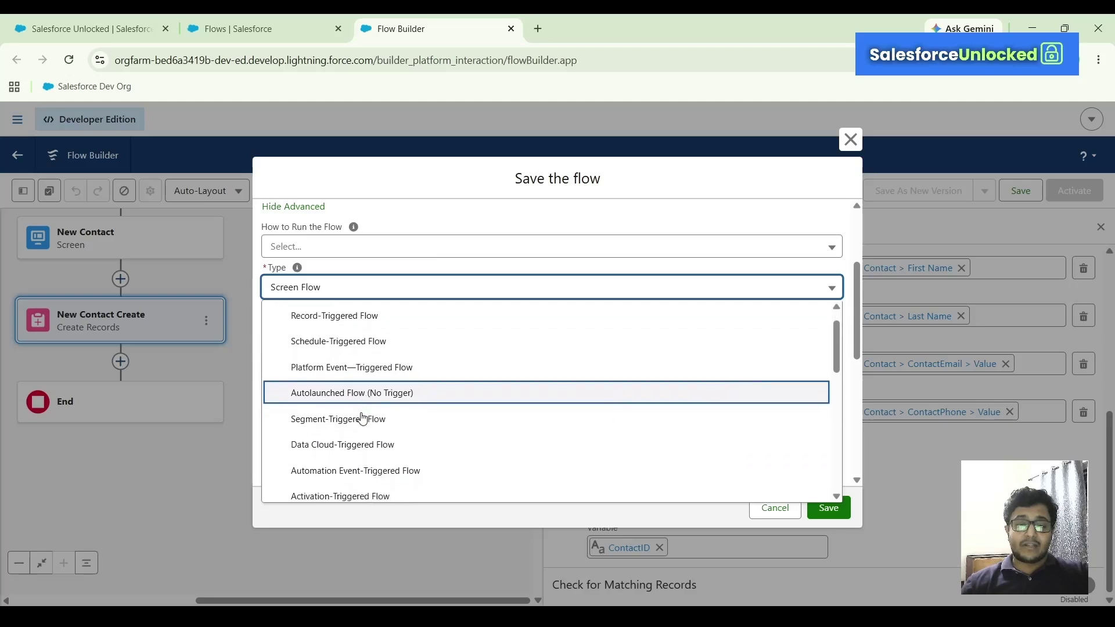
{"action": "scroll", "coordinate": [362, 418], "scroll_direction": "down", "scroll_amount": 2}
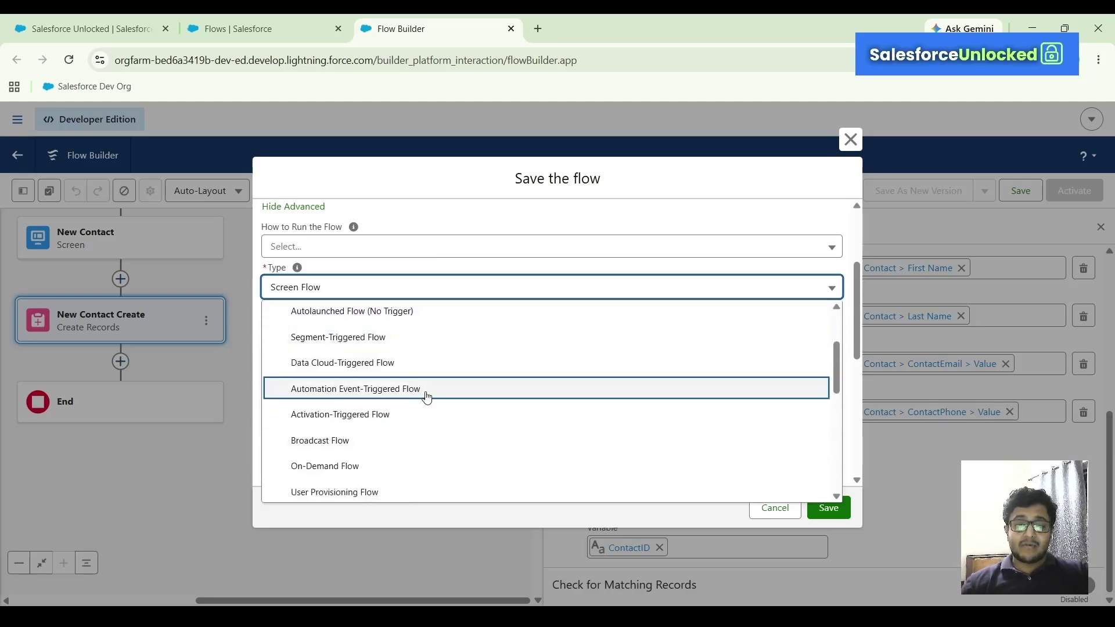
{"action": "scroll", "coordinate": [425, 395], "scroll_direction": "down", "scroll_amount": 5}
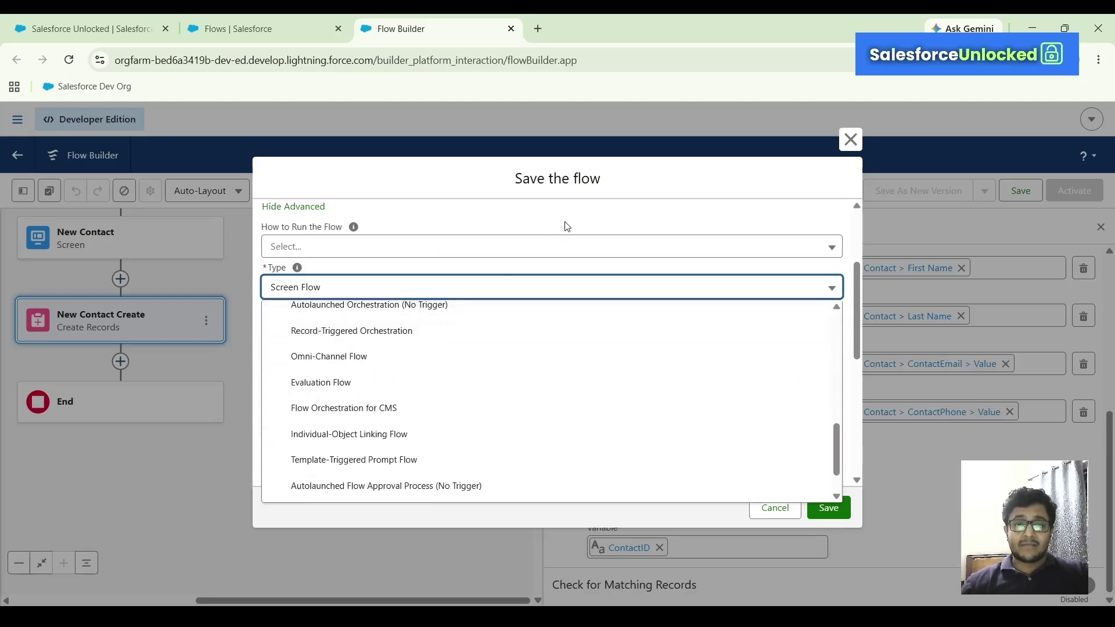
{"action": "scroll", "coordinate": [568, 226], "scroll_direction": "up", "scroll_amount": 3}
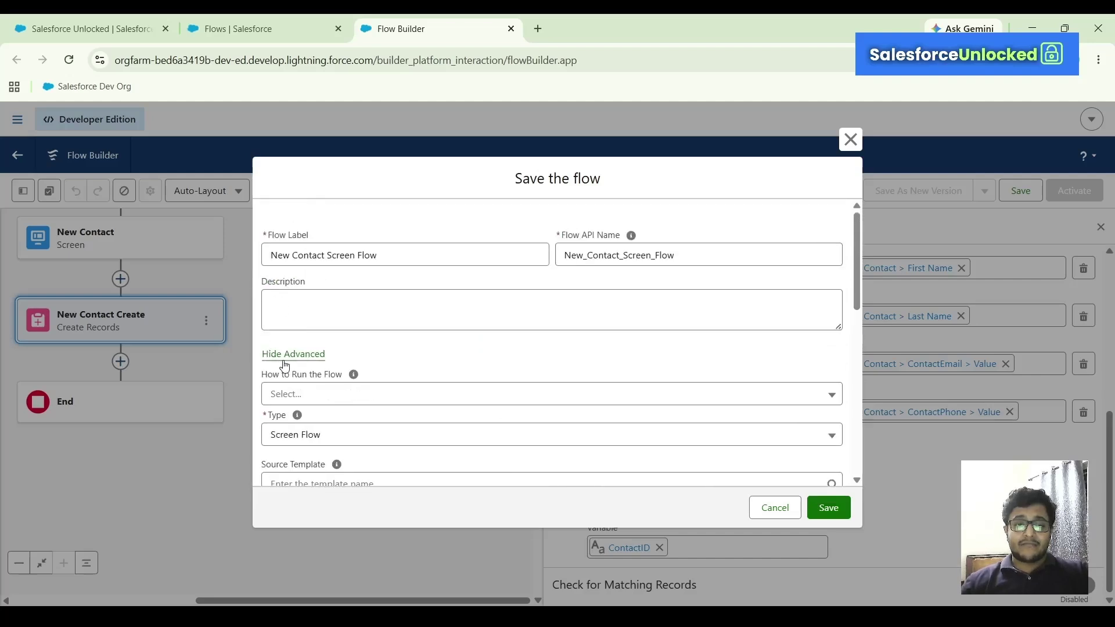
{"action": "left_click", "coordinate": [285, 361]}
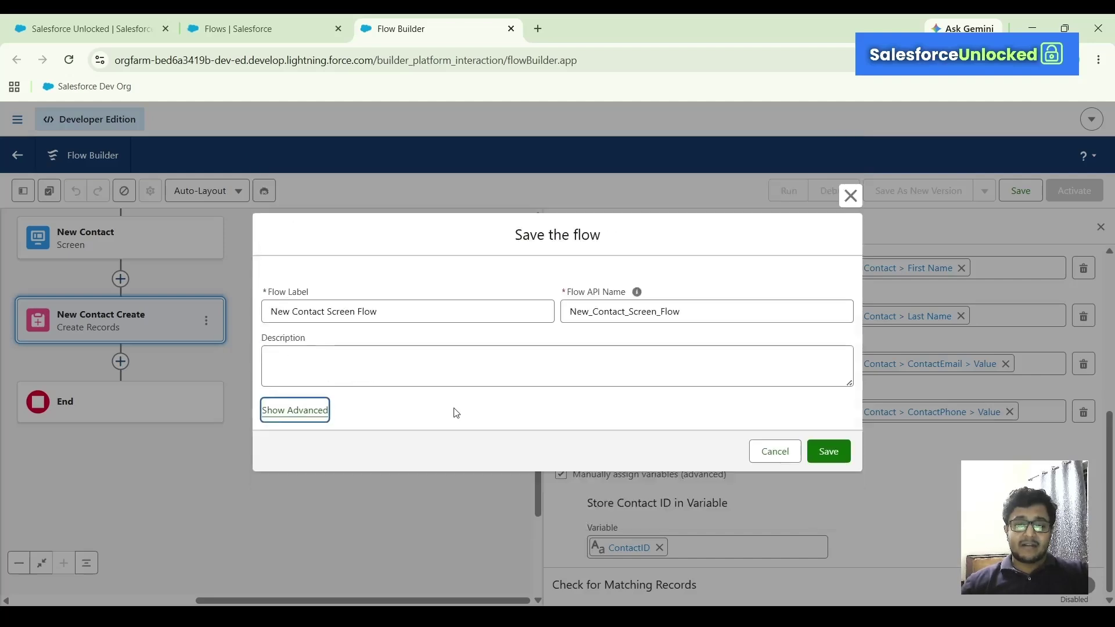
Save the flow, check its version list and close the New Contact Create settings.
{"action": "left_click", "coordinate": [835, 462]}
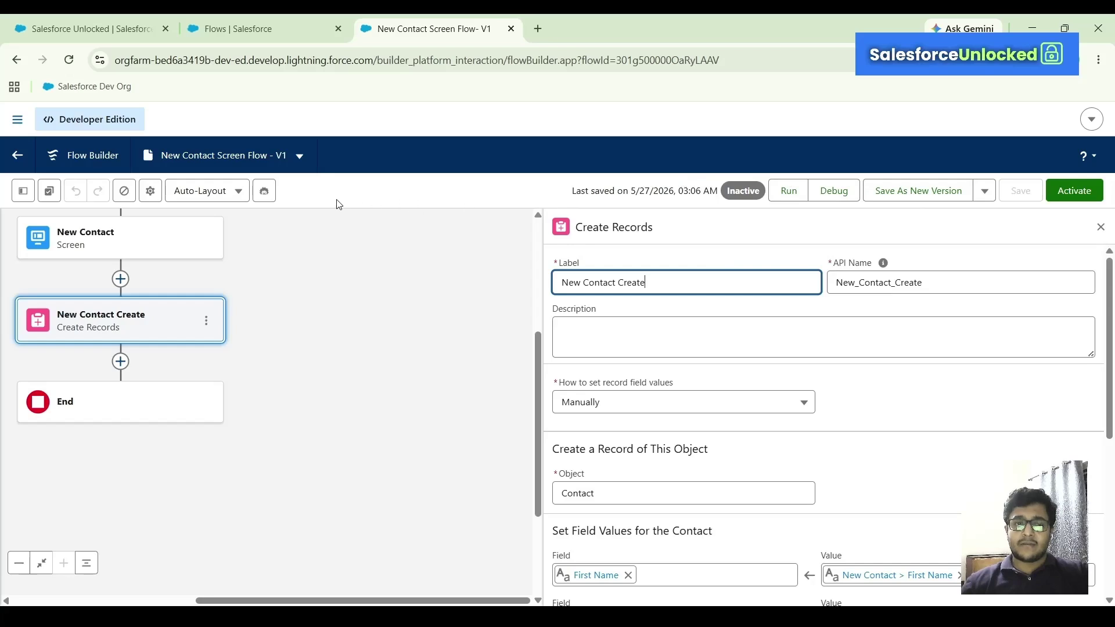
{"action": "left_click", "coordinate": [220, 155]}
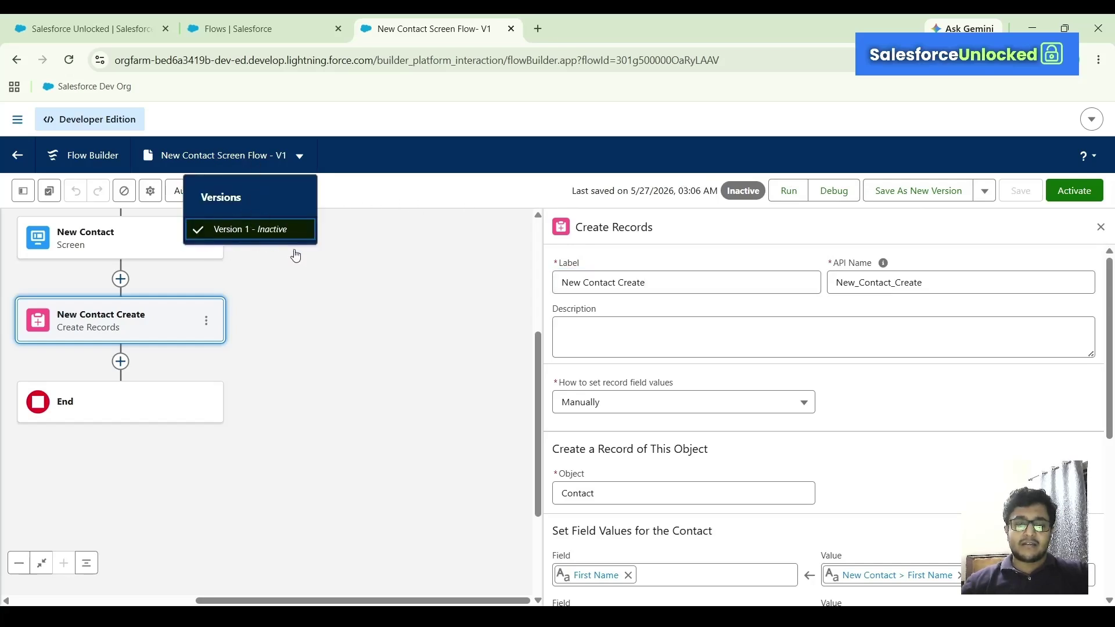
{"action": "left_click", "coordinate": [1101, 227]}
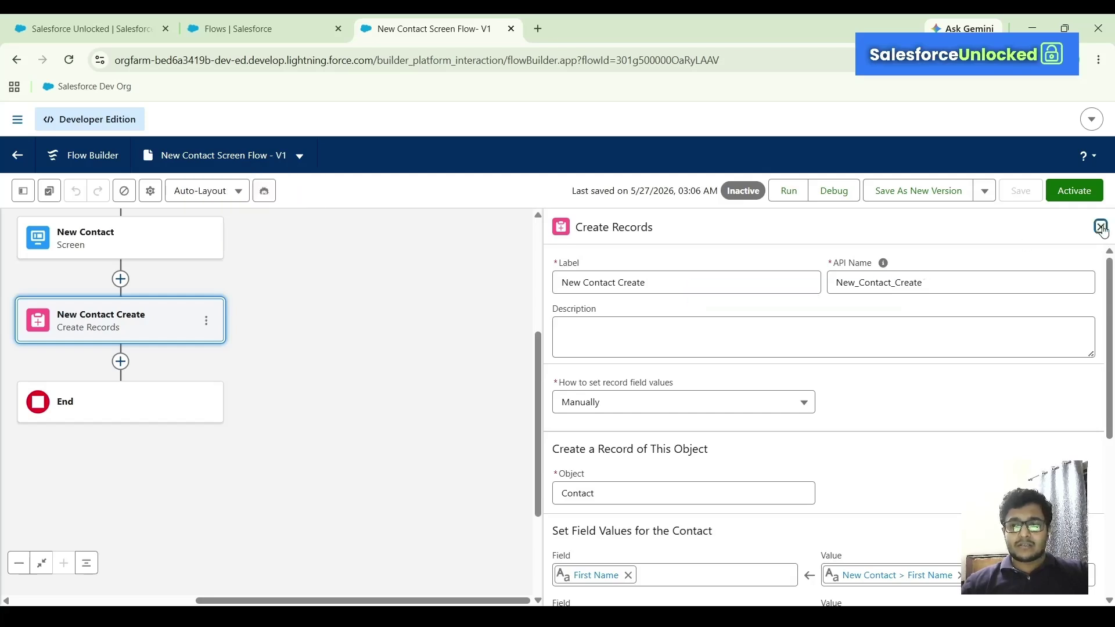
Add a new Screen element between the New Contact Create element and the end of the flow.
{"action": "left_click_drag", "start_coordinate": [422, 375], "coordinate": [662, 433]}
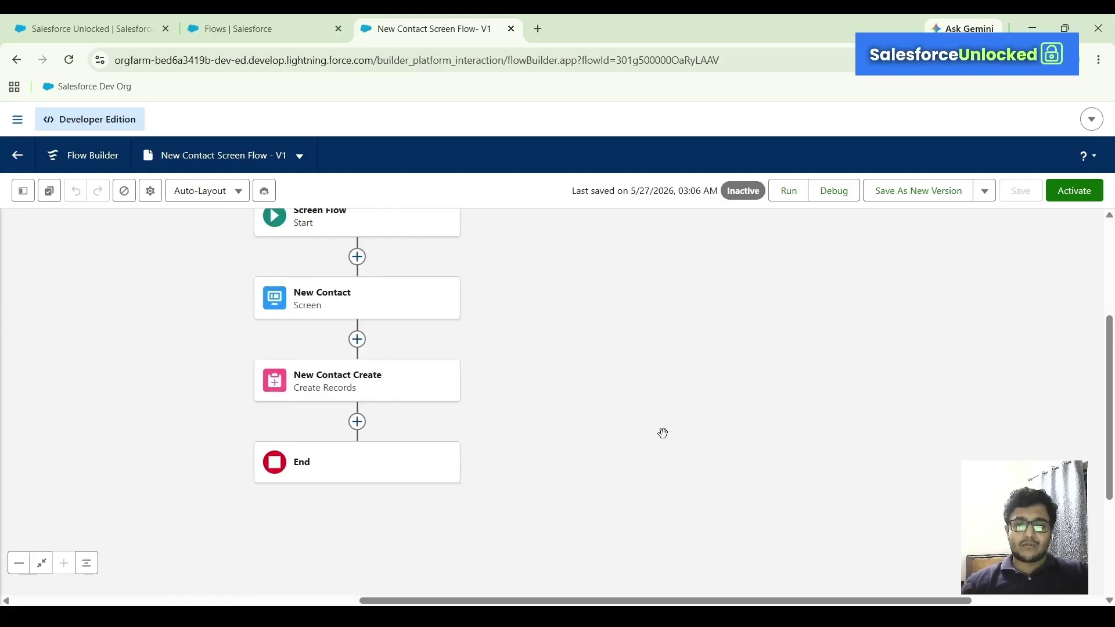
{"action": "left_click_drag", "start_coordinate": [522, 368], "coordinate": [551, 290]}
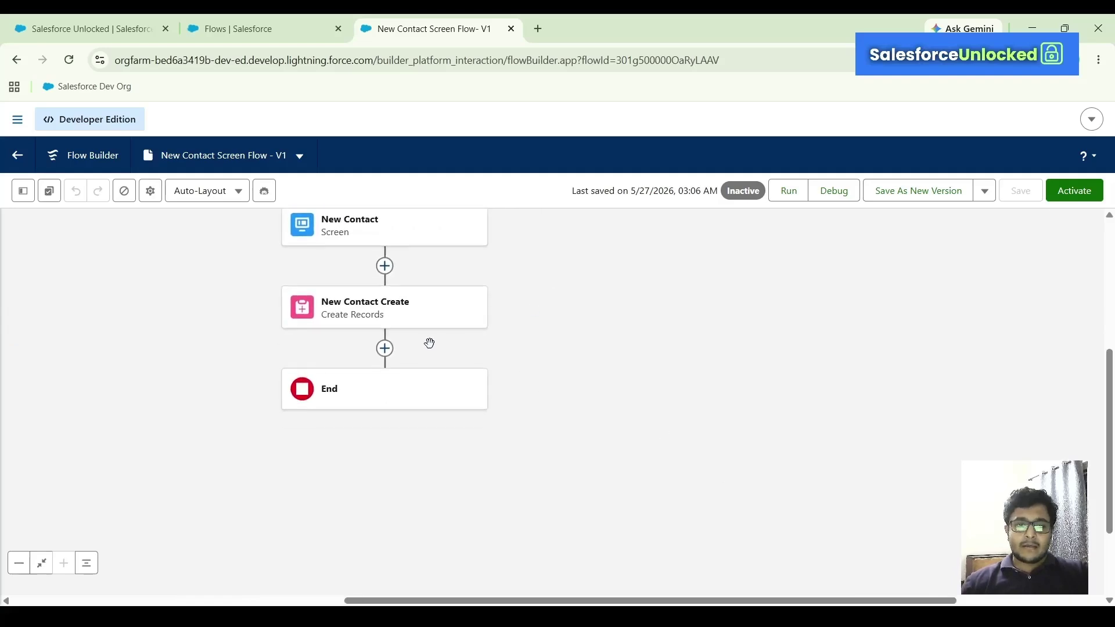
{"action": "left_click", "coordinate": [386, 348]}
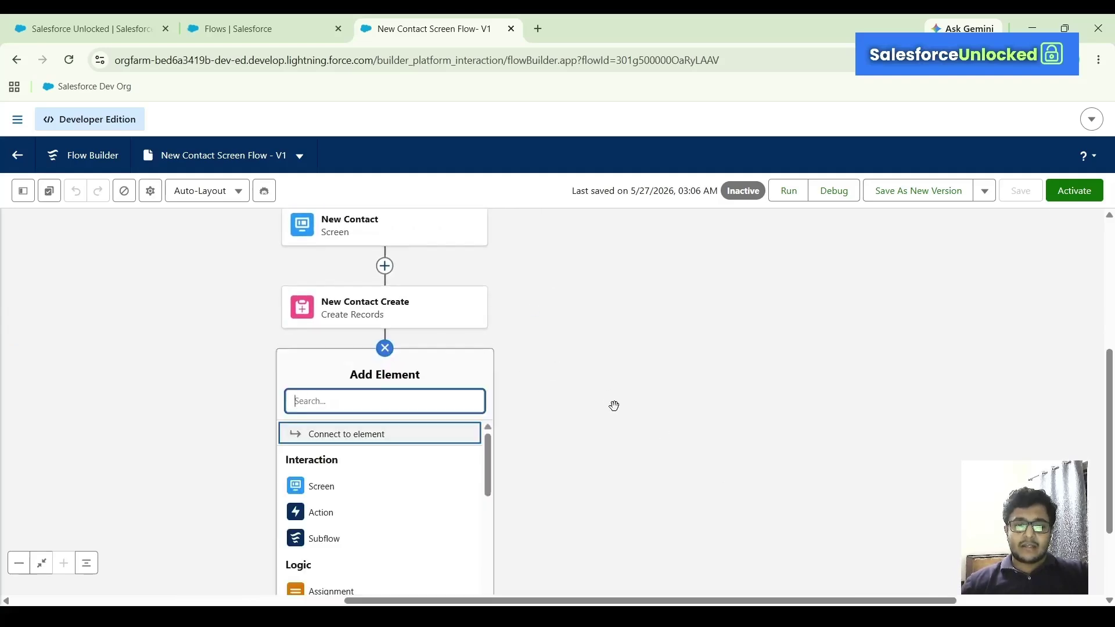
{"action": "left_click", "coordinate": [383, 494]}
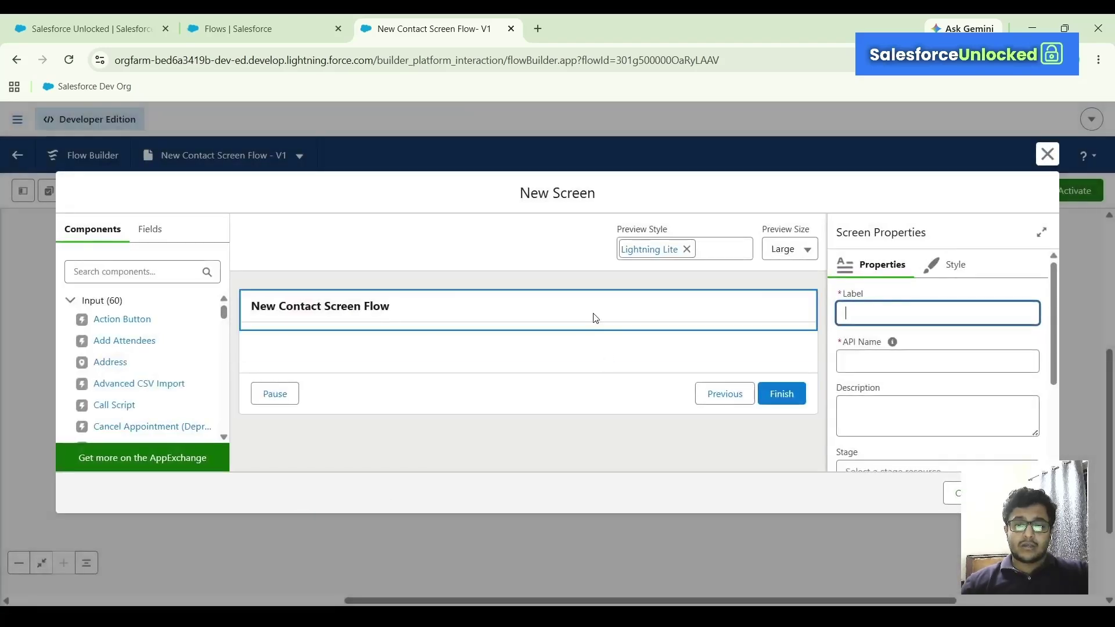
Label the new screen SuccessContactCreated and let its API name fill in from the label.
{"action": "left_click", "coordinate": [593, 317]}
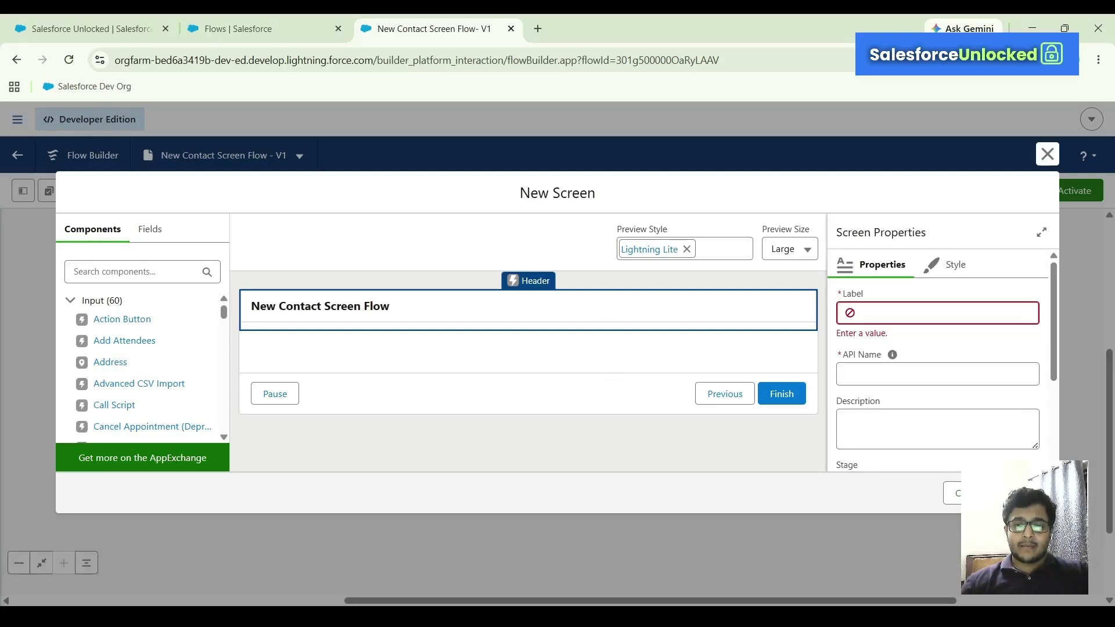
{"action": "left_click", "coordinate": [960, 303]}
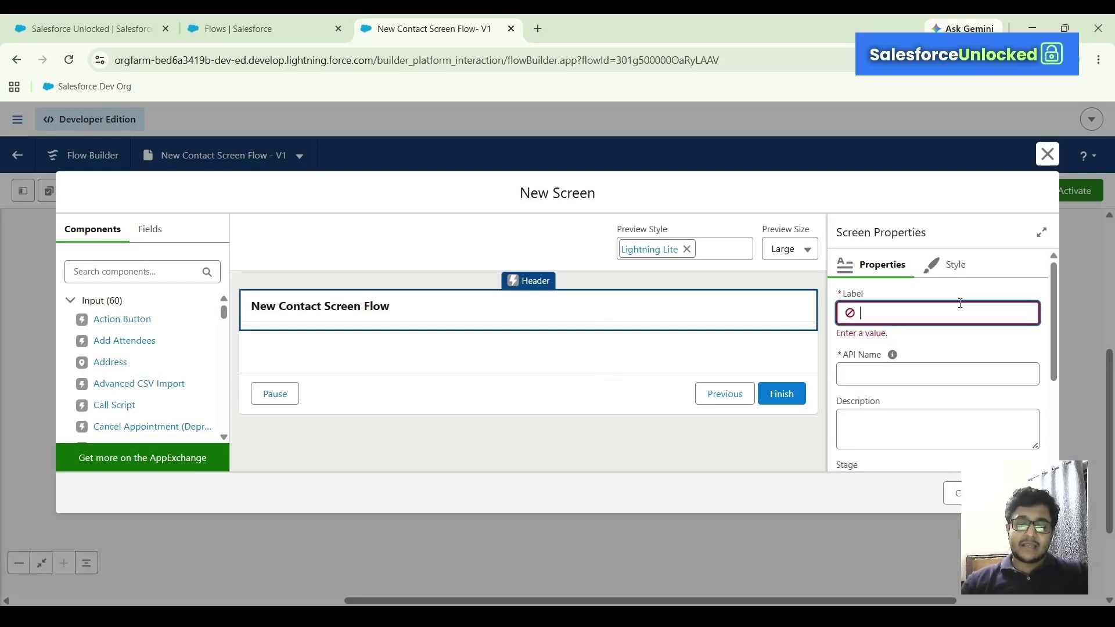
{"action": "type", "text": "Succe"}
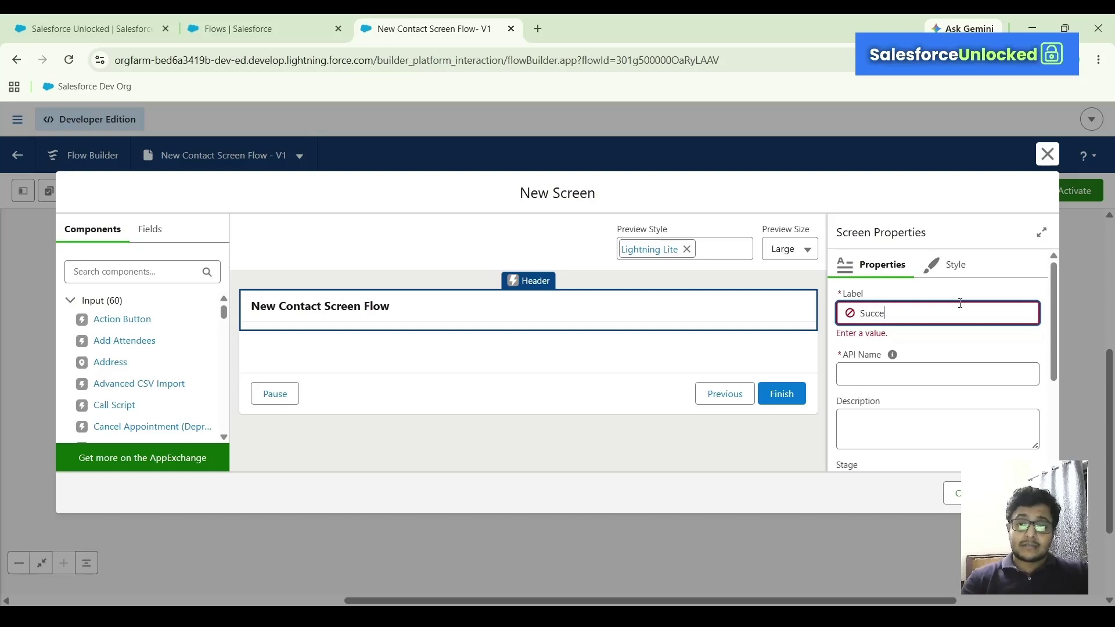
{"action": "type", "text": "ssCo"}
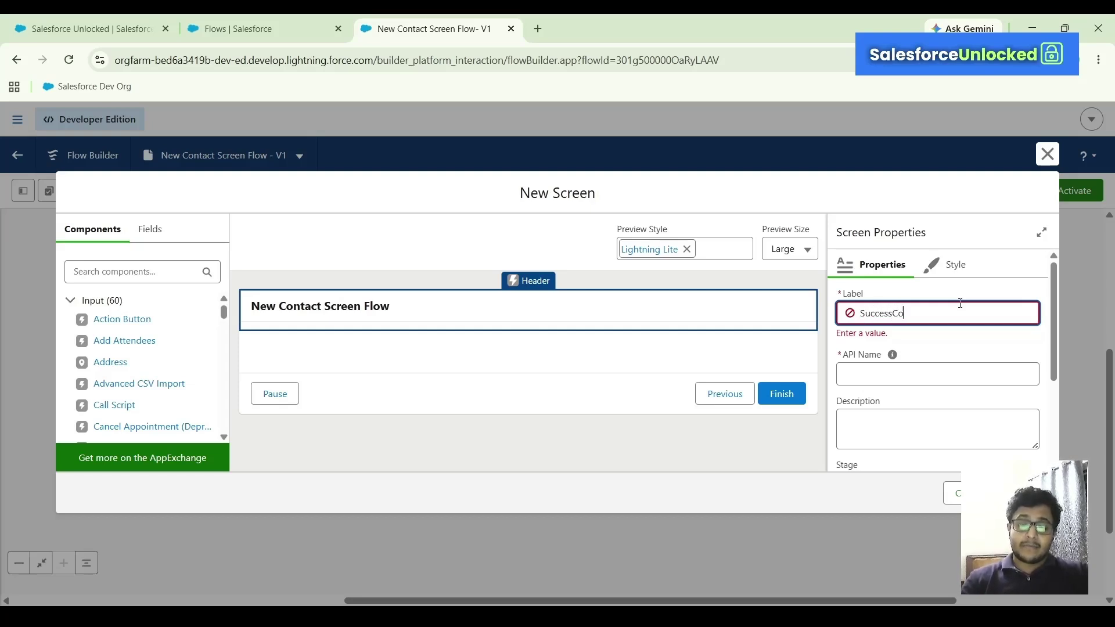
{"action": "type", "text": "ntact"}
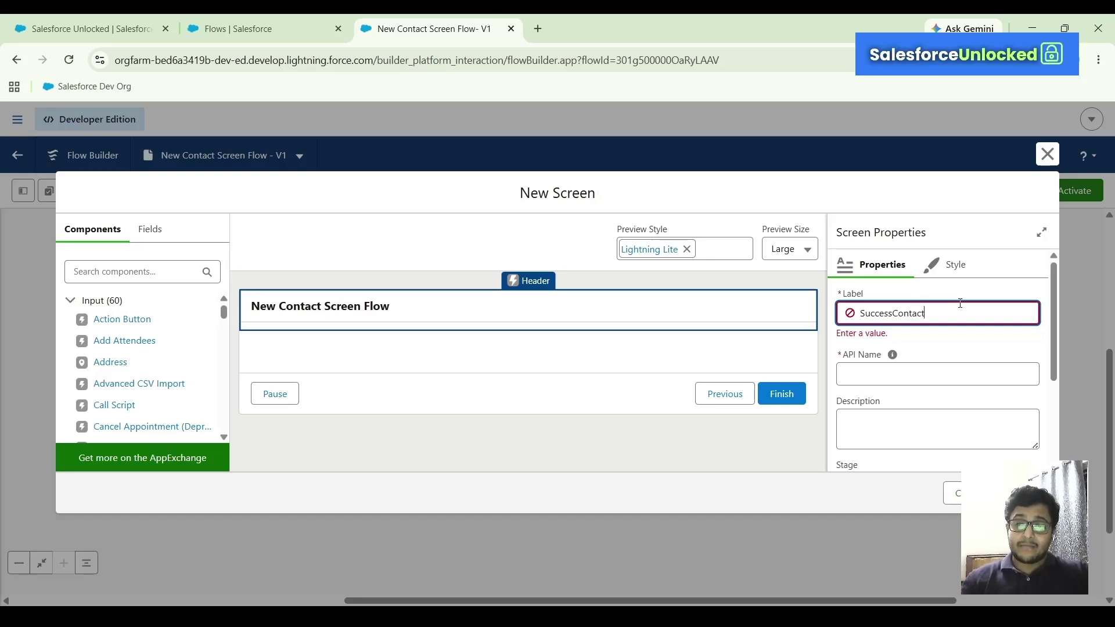
{"action": "type", "text": "Created"}
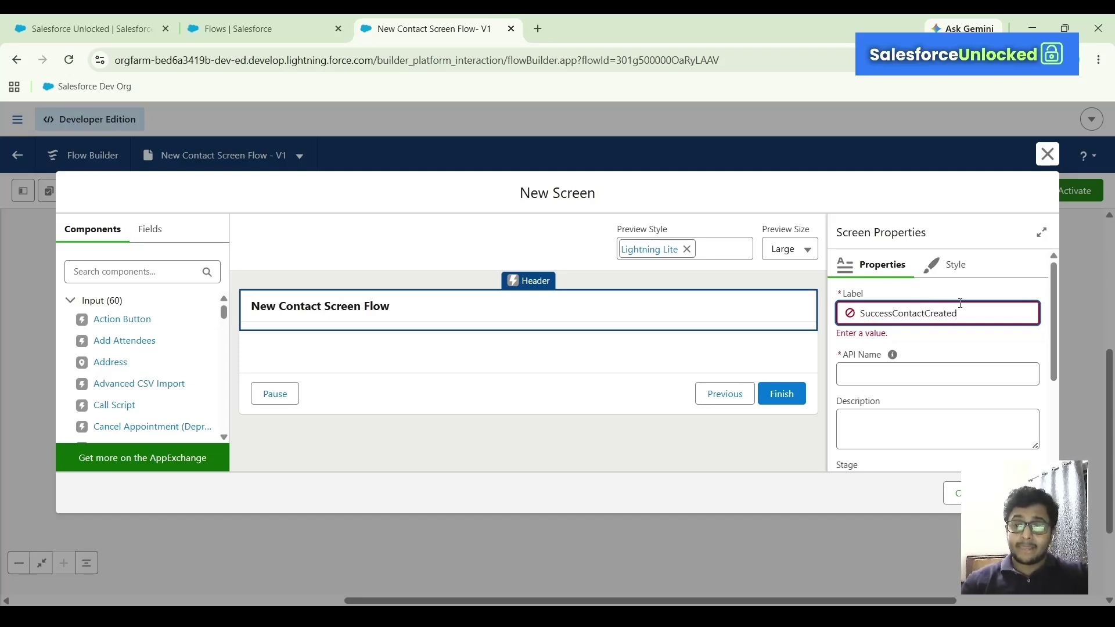
{"action": "left_click", "coordinate": [950, 343]}
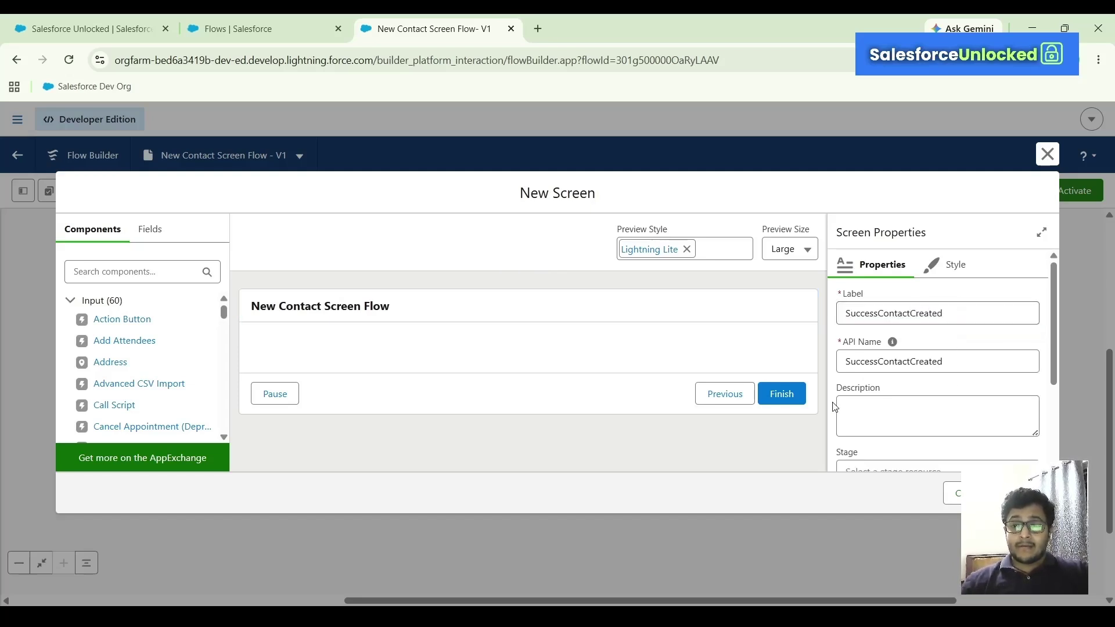
{"action": "scroll", "coordinate": [834, 406], "scroll_direction": "down", "scroll_amount": 1}
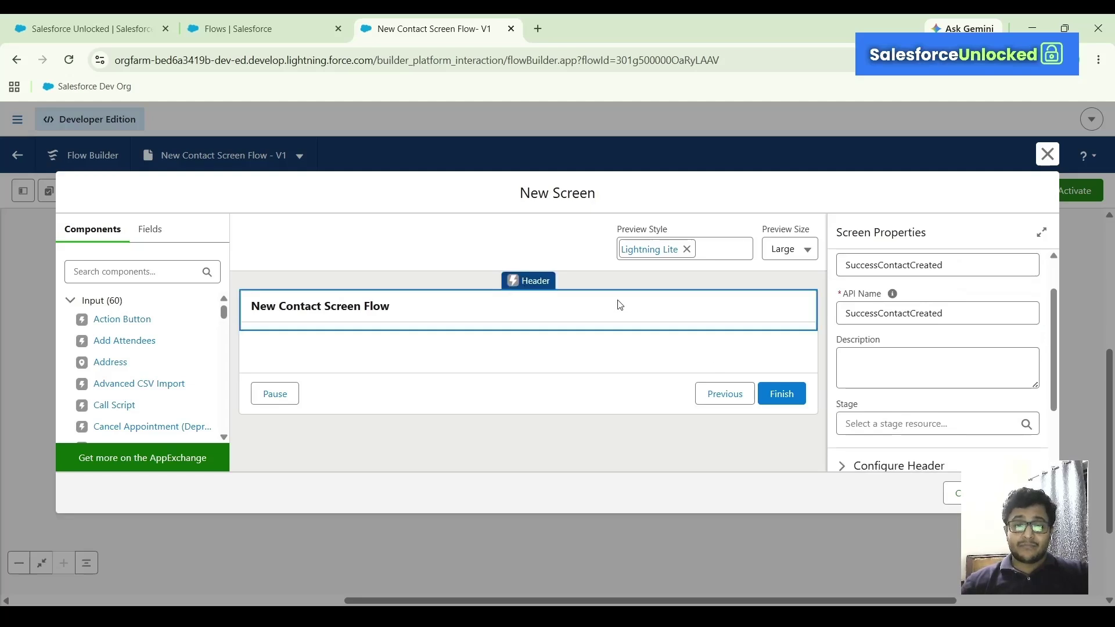
{"action": "scroll", "coordinate": [968, 309], "scroll_direction": "up", "scroll_amount": 1}
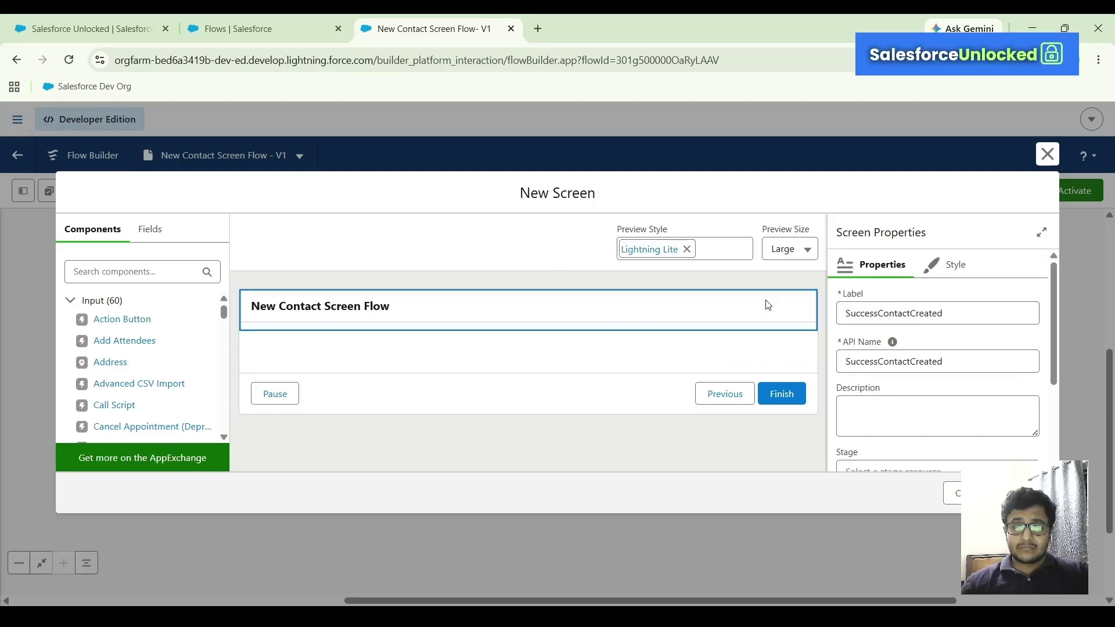
Turn off the header display for the SuccessContactCreated screen.
{"action": "scroll", "coordinate": [864, 306], "scroll_direction": "down", "scroll_amount": 2}
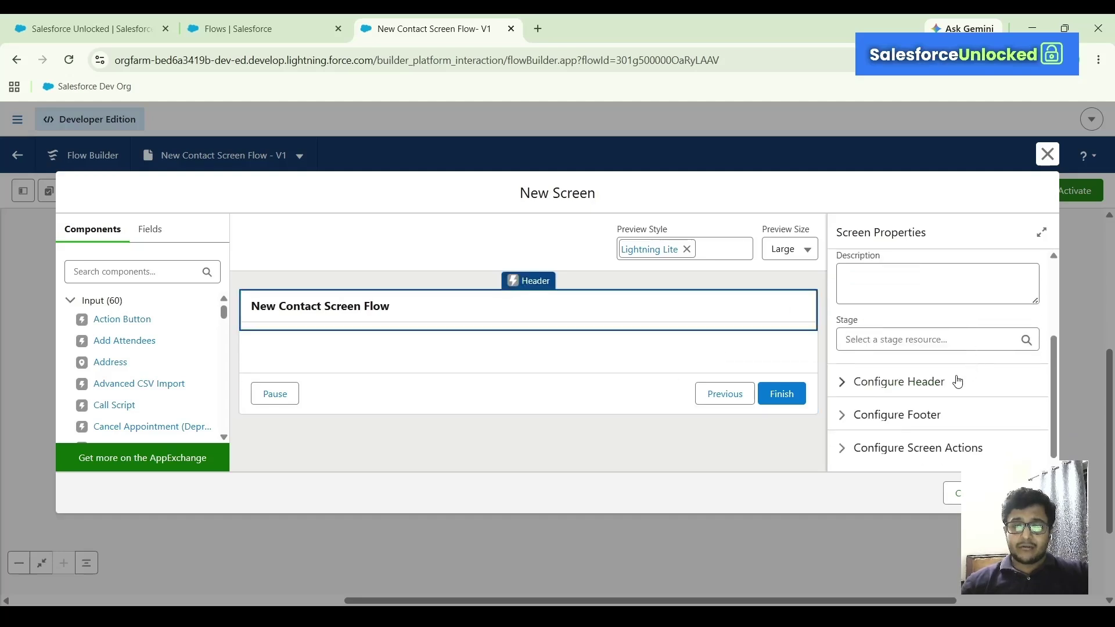
{"action": "left_click", "coordinate": [891, 386]}
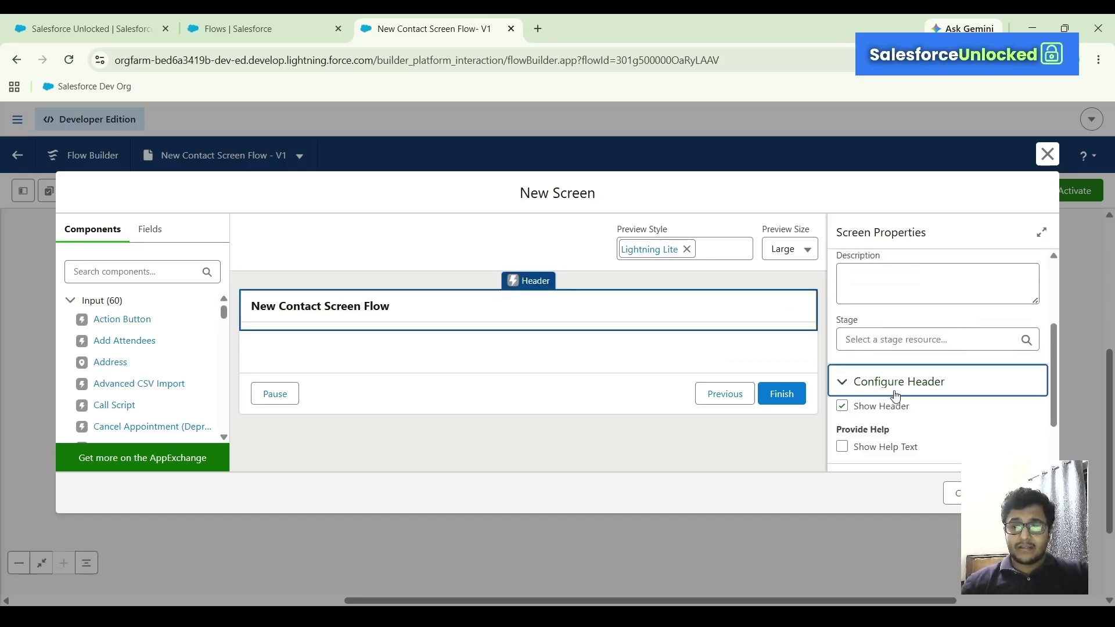
{"action": "left_click", "coordinate": [843, 408]}
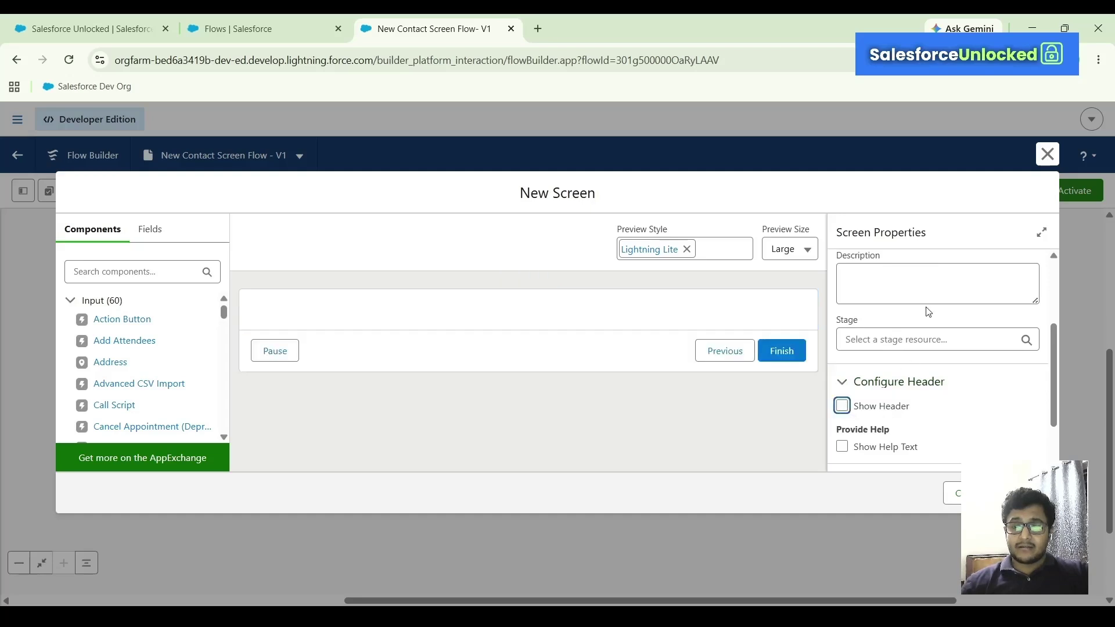
Configure the screen's footer to hide both the Pause and Previous buttons.
{"action": "scroll", "coordinate": [927, 307], "scroll_direction": "up", "scroll_amount": 3}
{"action": "scroll", "coordinate": [912, 360], "scroll_direction": "down", "scroll_amount": 3}
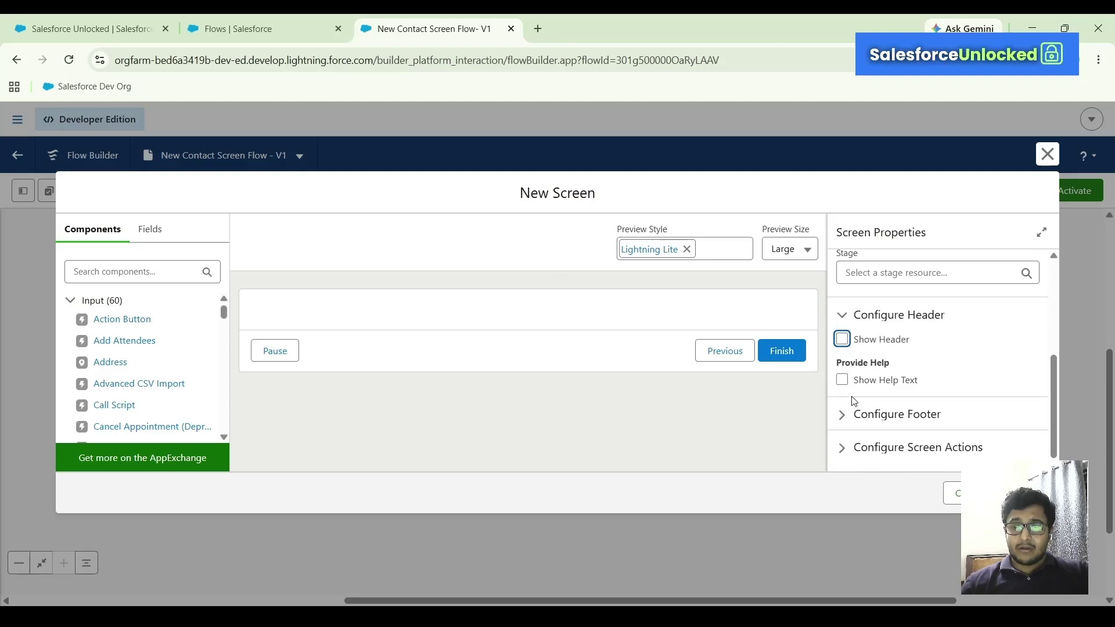
{"action": "left_click", "coordinate": [850, 421]}
{"action": "scroll", "coordinate": [854, 418], "scroll_direction": "down", "scroll_amount": 5}
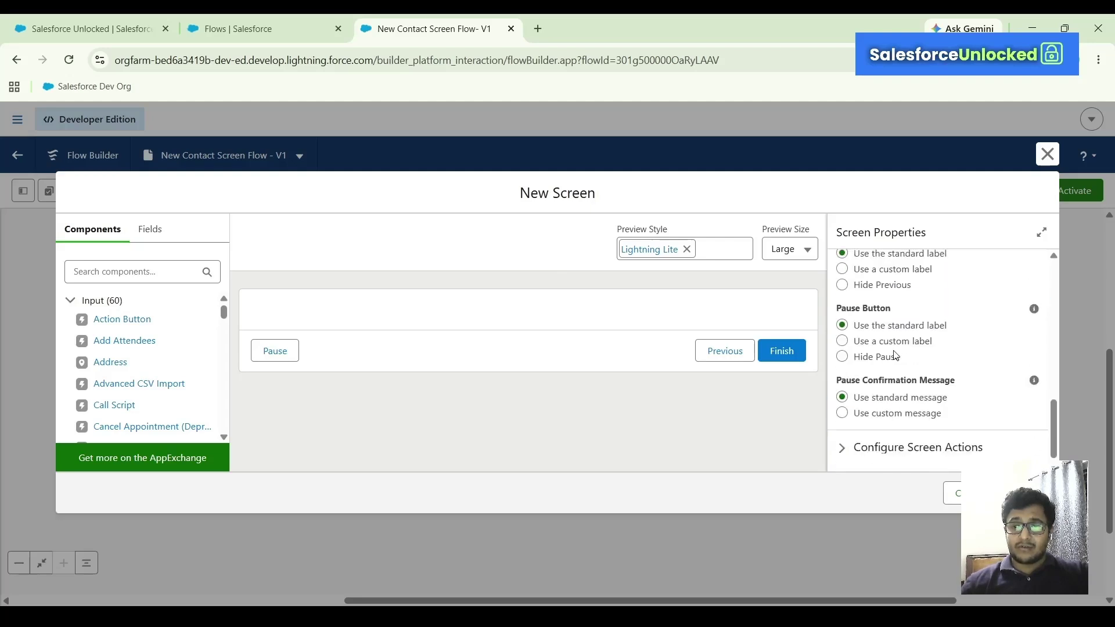
{"action": "left_click", "coordinate": [858, 357]}
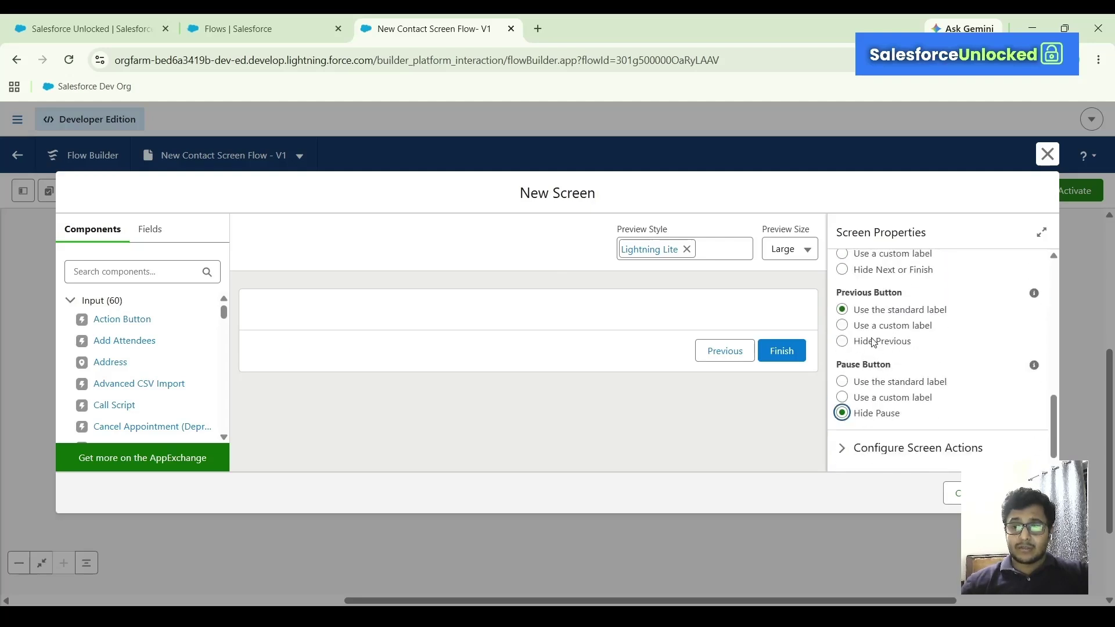
{"action": "left_click", "coordinate": [873, 342]}
Give the screen's Next or Finish button the custom label "Ok".
{"action": "scroll", "coordinate": [858, 323], "scroll_direction": "up", "scroll_amount": 1}
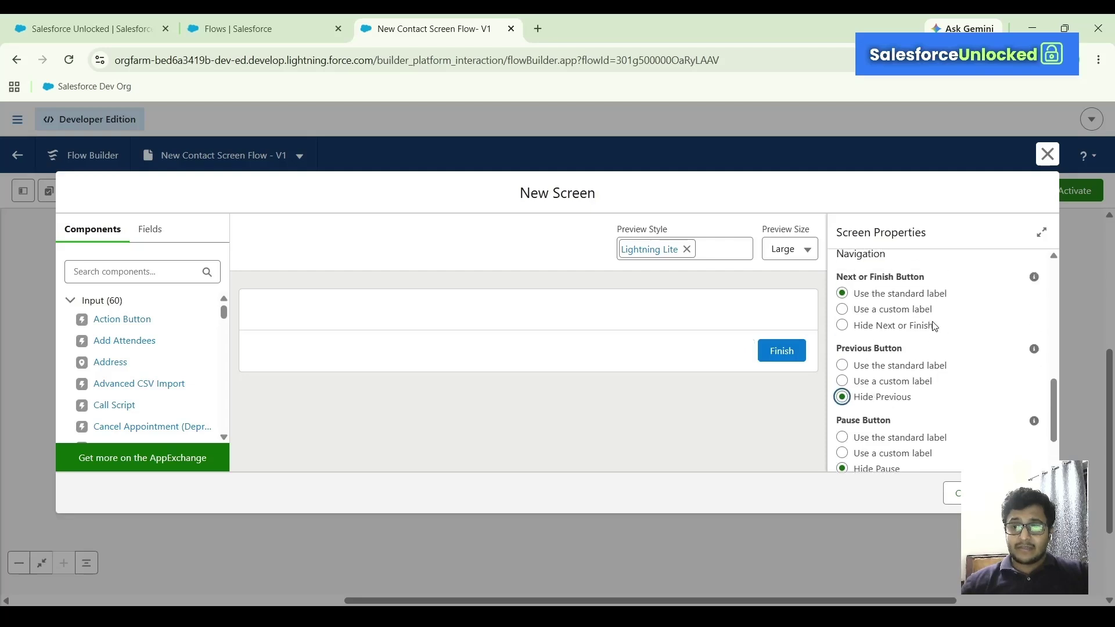
{"action": "left_click", "coordinate": [852, 309]}
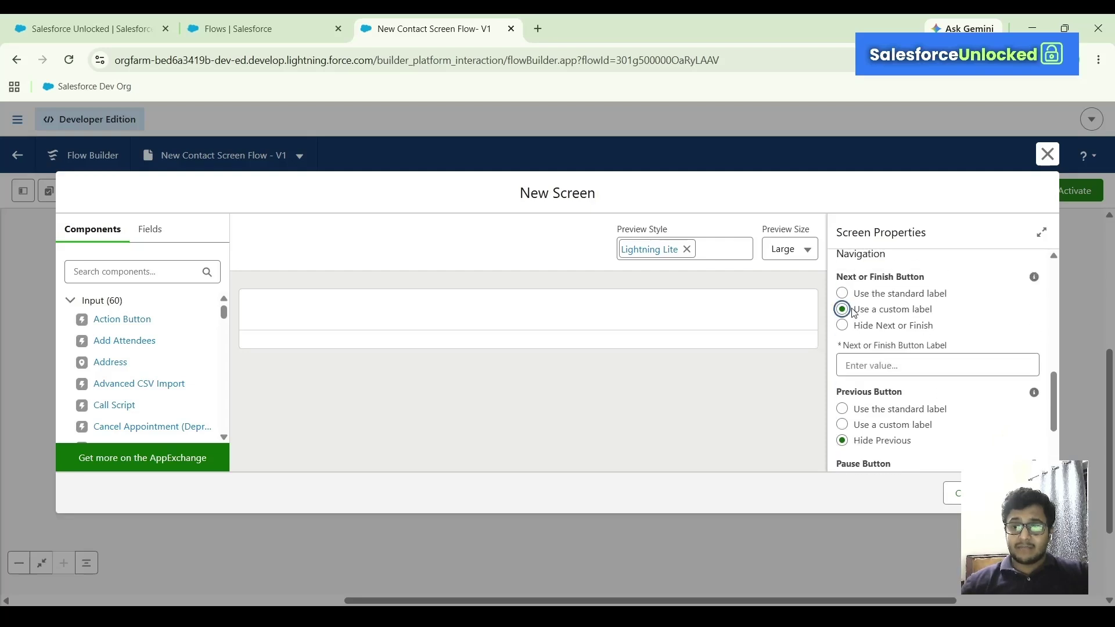
{"action": "left_click", "coordinate": [898, 356]}
{"action": "type", "text": "Ok"}
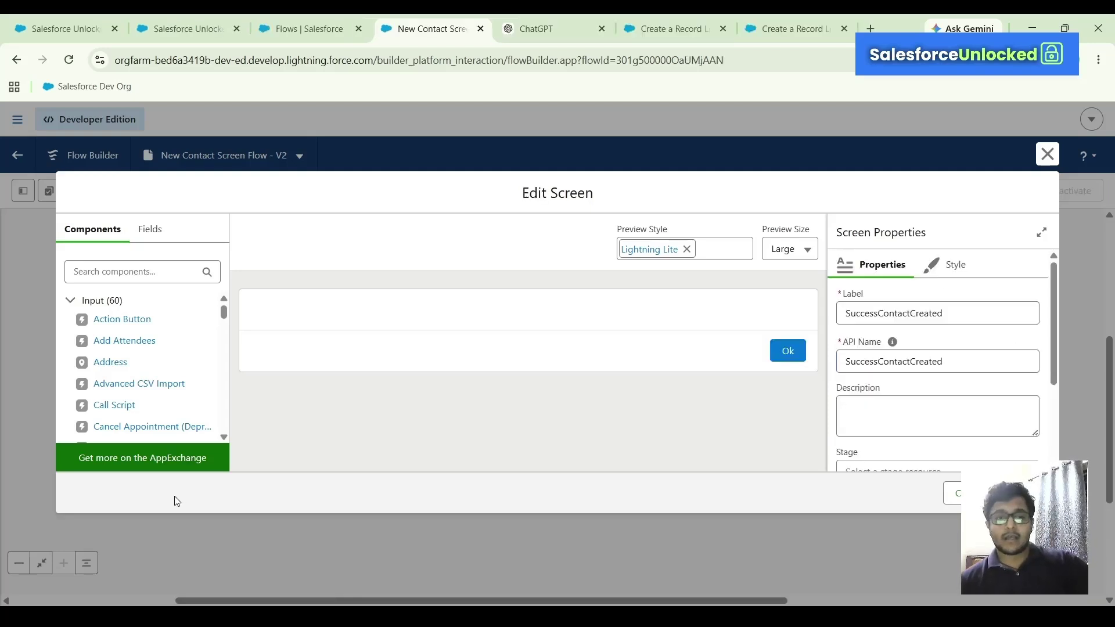
Add a Display Text component to the screen and enter SuccessContactMsg as its API name.
{"action": "left_click", "coordinate": [114, 271]}
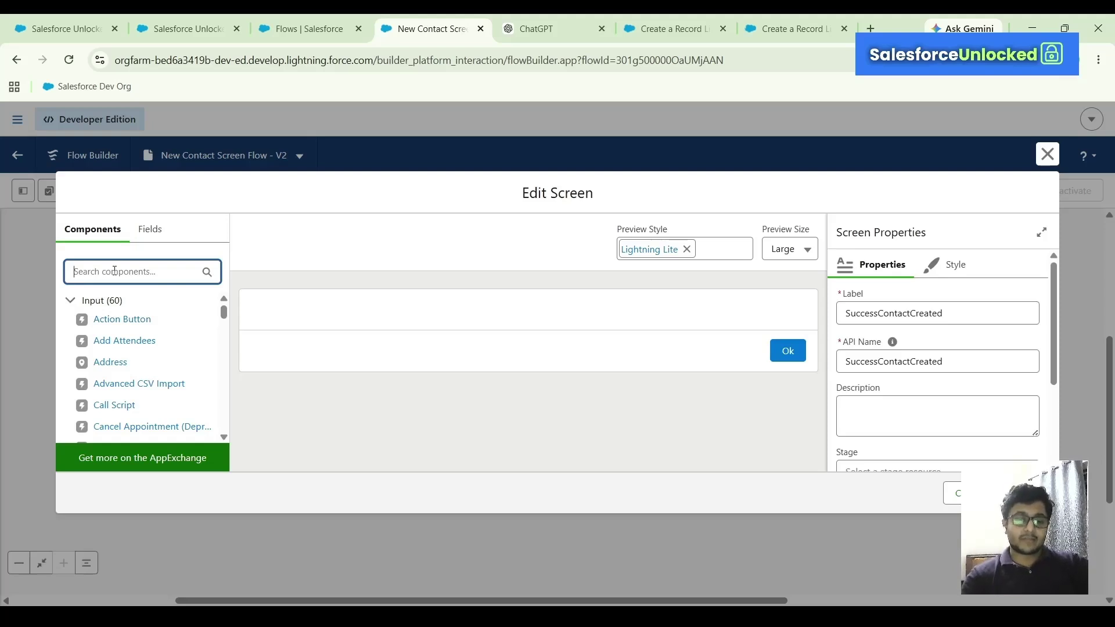
{"action": "type", "text": "disp"}
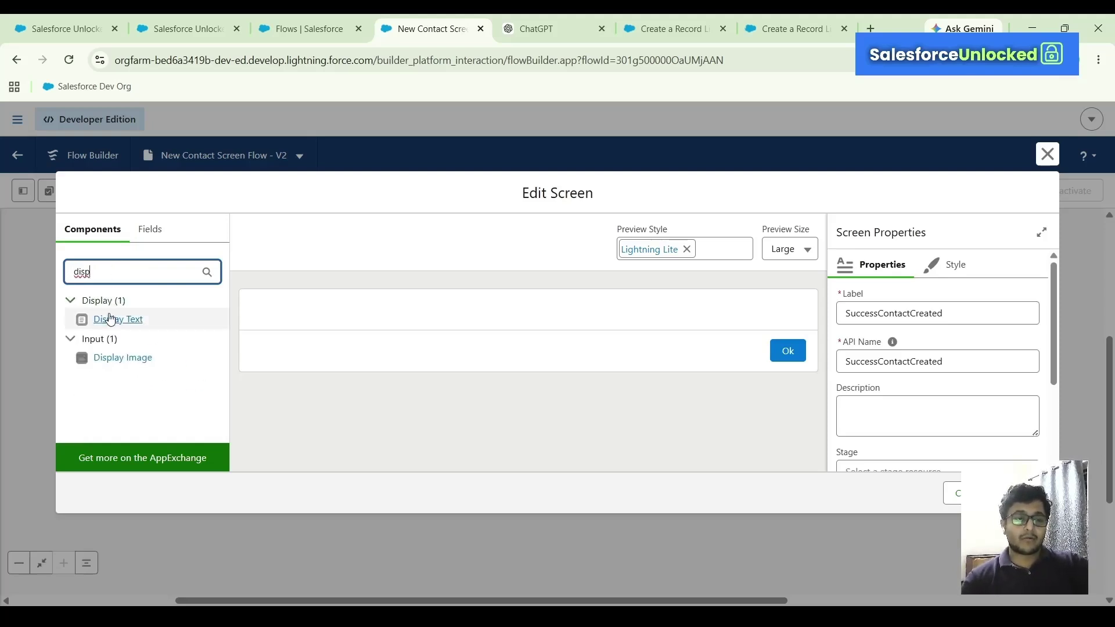
{"action": "left_click_drag", "start_coordinate": [110, 318], "coordinate": [365, 310]}
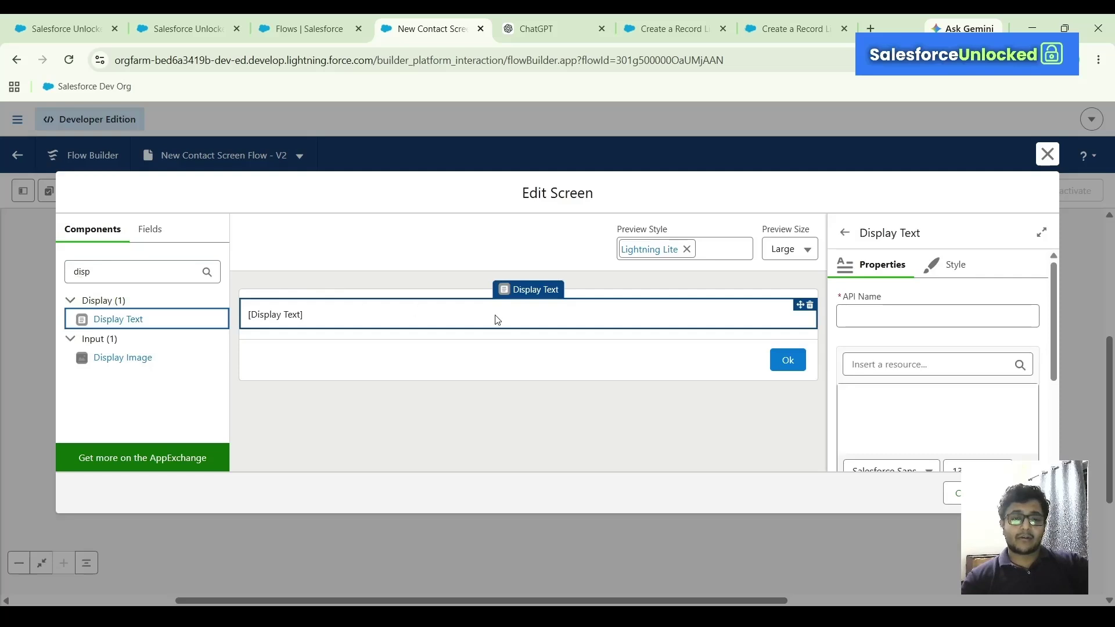
{"action": "left_click", "coordinate": [863, 316]}
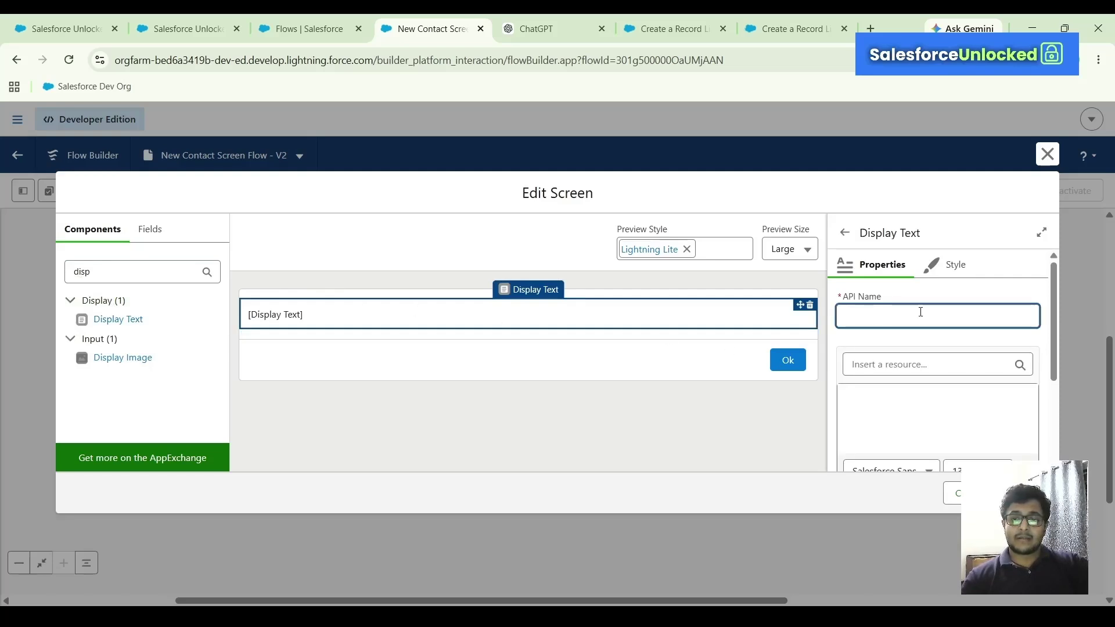
{"action": "type", "text": "SuccessContactMsg"}
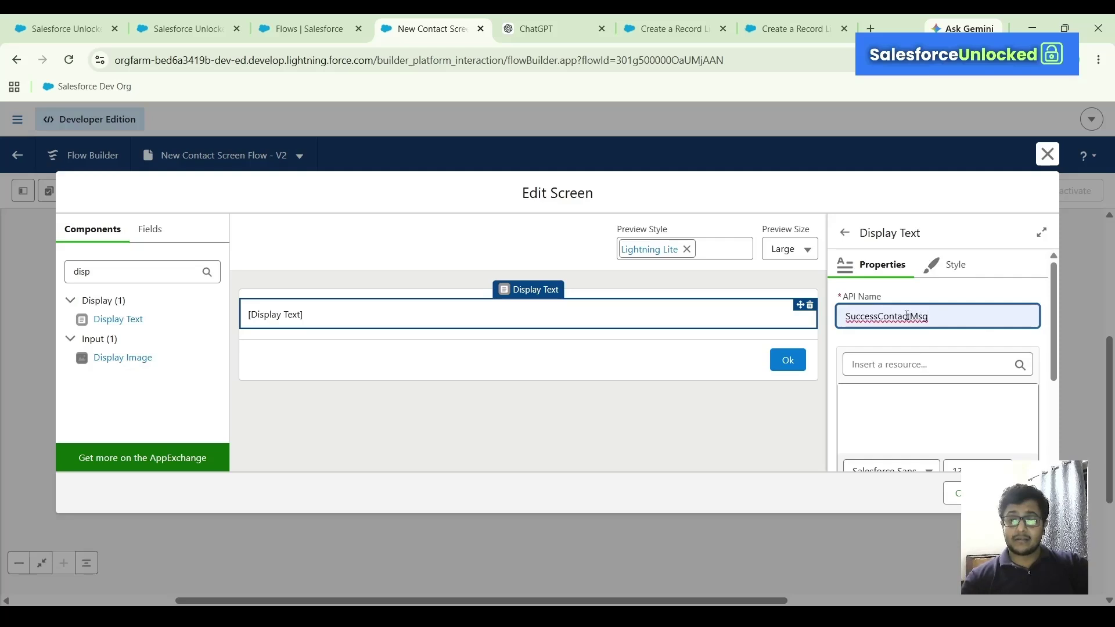
Change the Display Text component's API name to ContactCreatedMsg.
{"action": "double_click", "coordinate": [884, 315]}
{"action": "left_click", "coordinate": [885, 316]}
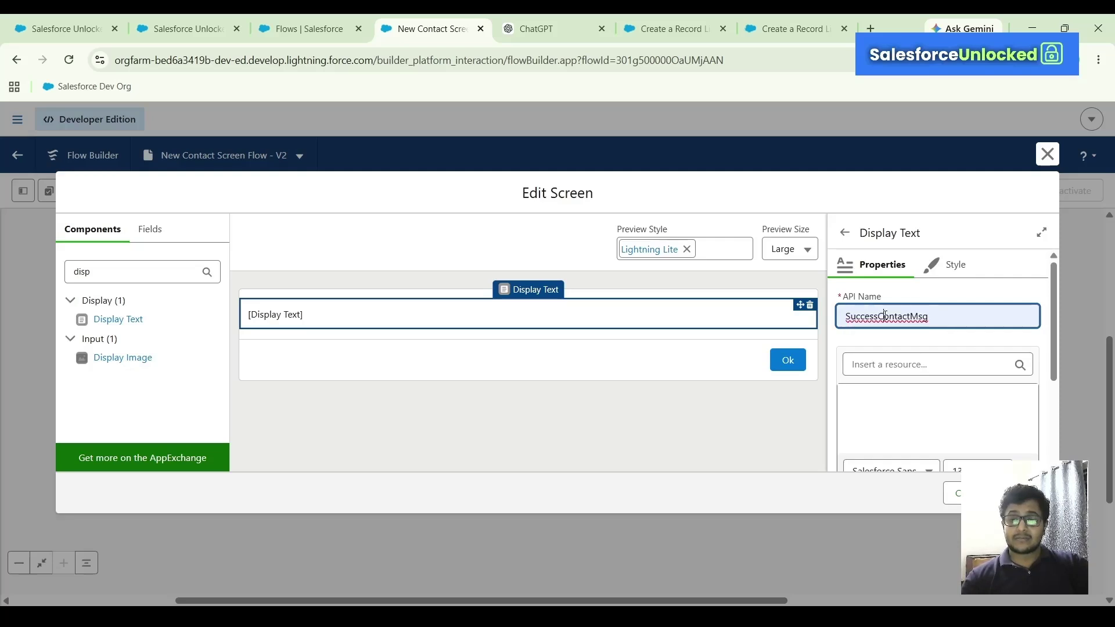
{"action": "left_click_drag", "start_coordinate": [880, 316], "coordinate": [832, 318]}
{"action": "key", "text": "BackSpace"}
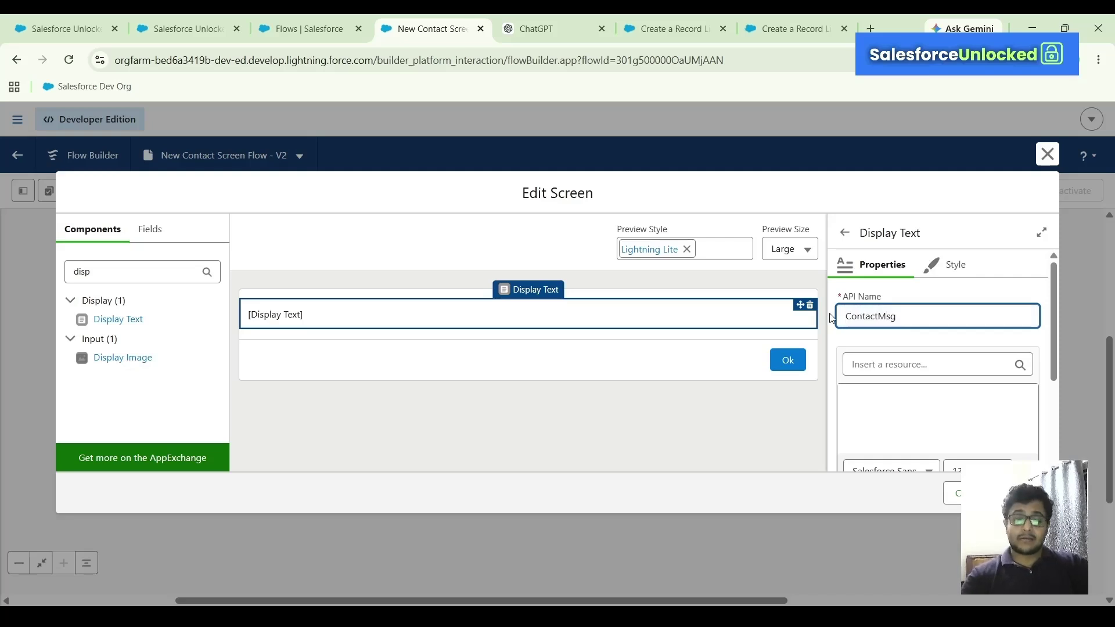
{"action": "key", "text": "Right"}
{"action": "key", "text": "Right"}
{"action": "key", "text": "Right"}
{"action": "key", "text": "Right"}
{"action": "key", "text": "Right"}
{"action": "key", "text": "Right"}
{"action": "key", "text": "Right"}
{"action": "type", "text": "Created"}
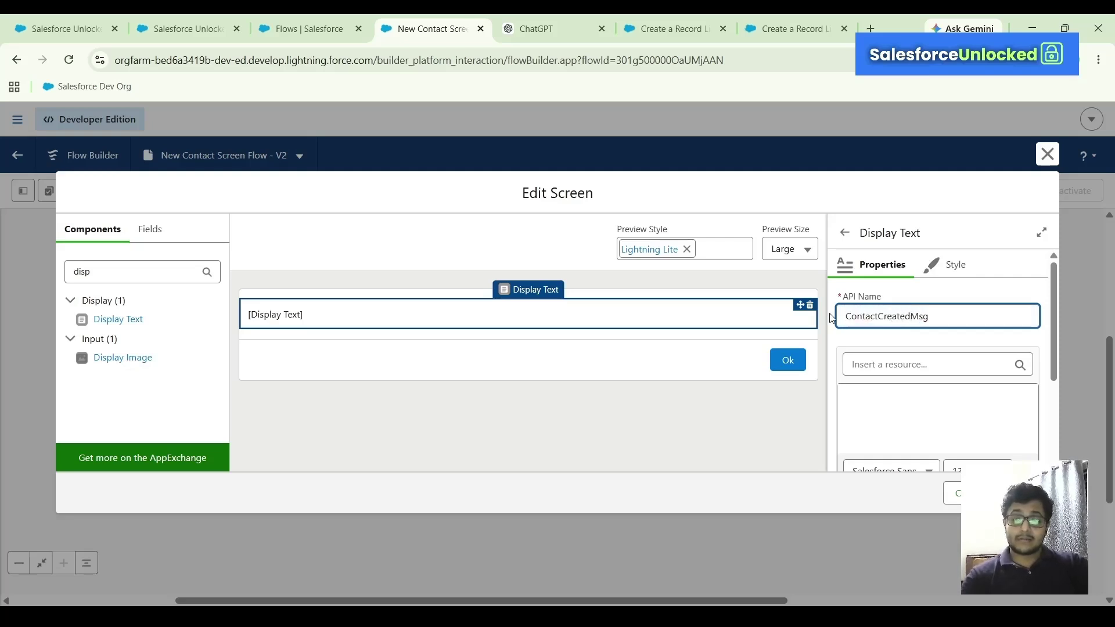
Enter "New contact created successfully. View contact" as the content of the Display Text component.
{"action": "left_click", "coordinate": [904, 404]}
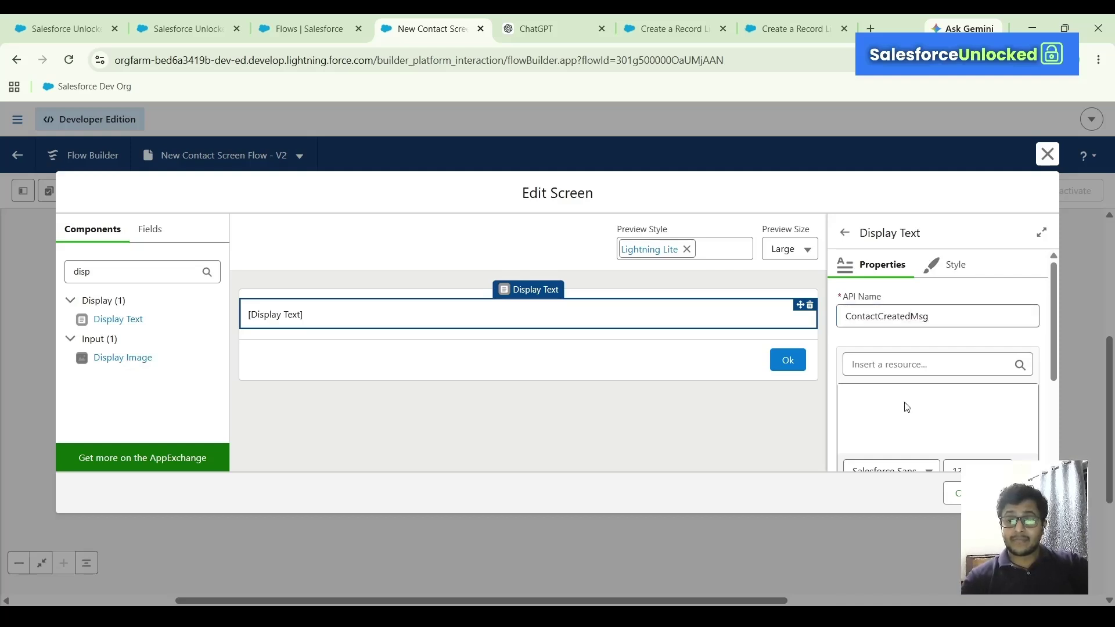
{"action": "type", "text": "A"}
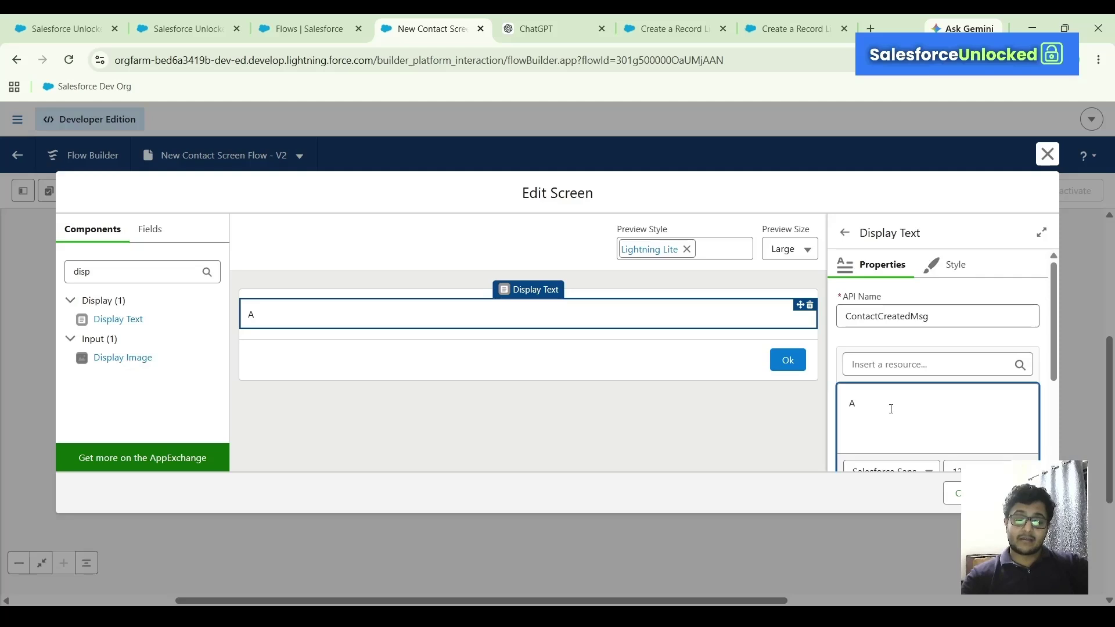
{"action": "key", "text": "BackSpace"}
{"action": "type", "text": "New"}
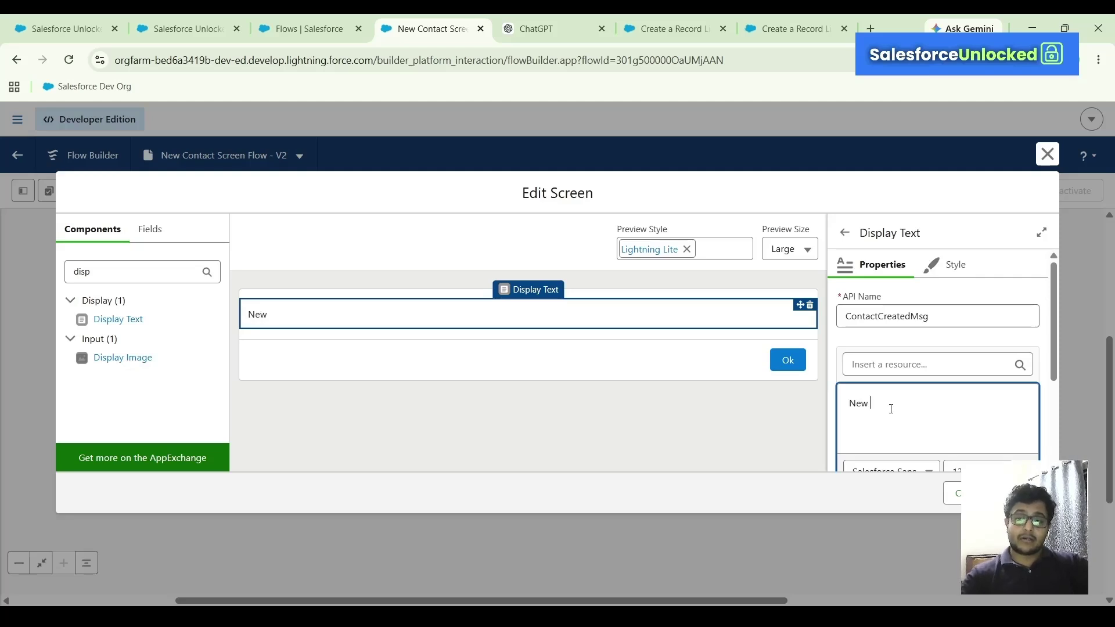
{"action": "type", "text": " contac"}
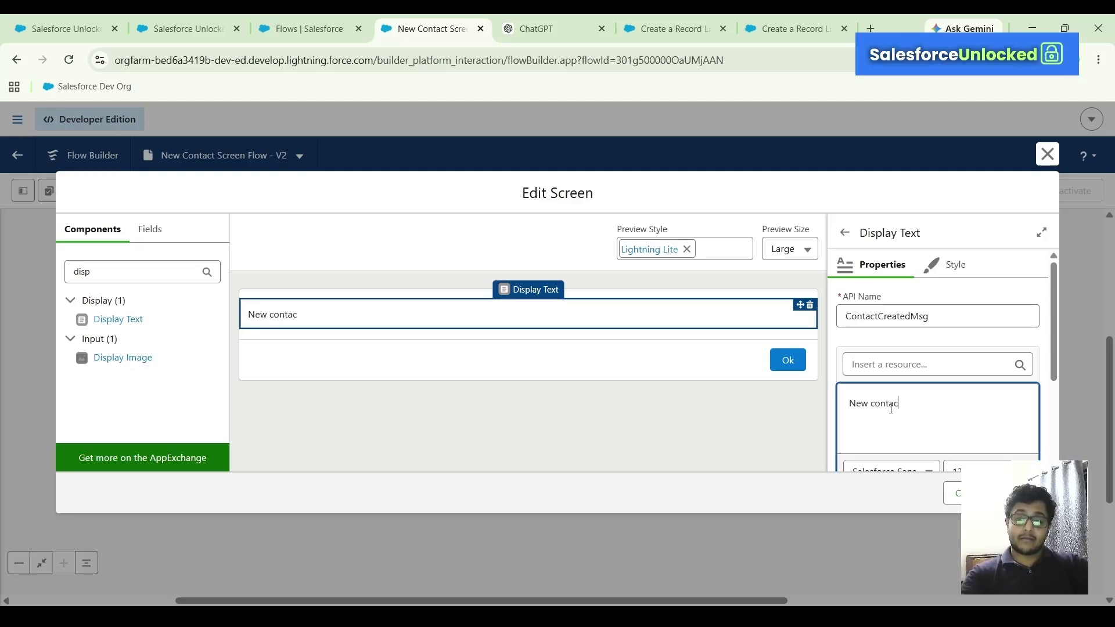
{"action": "type", "text": "t created"}
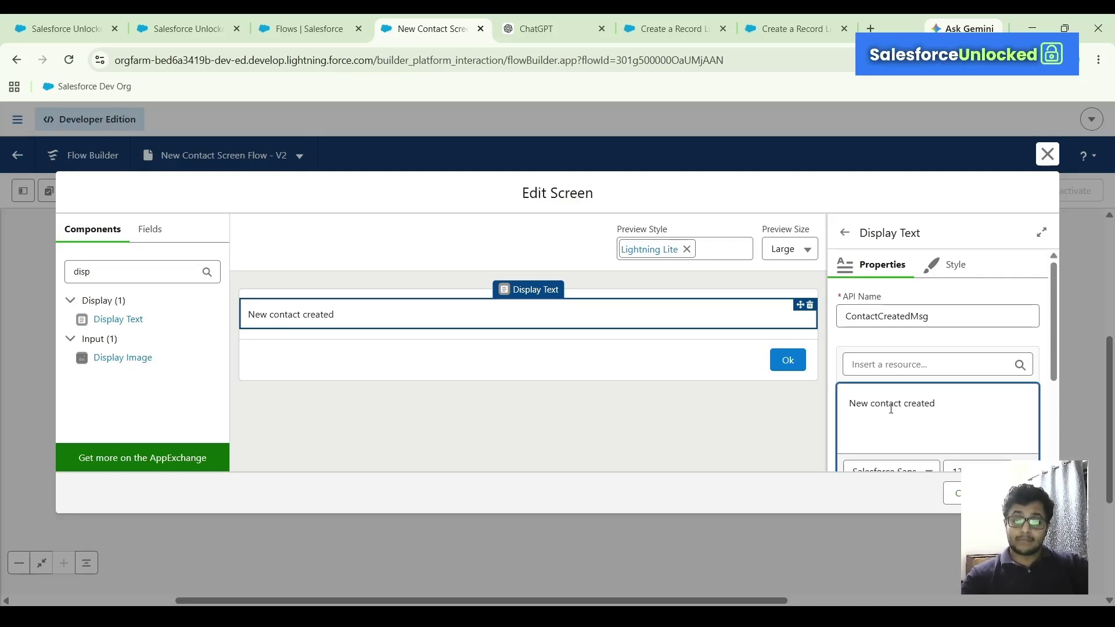
{"action": "type", "text": " succe"}
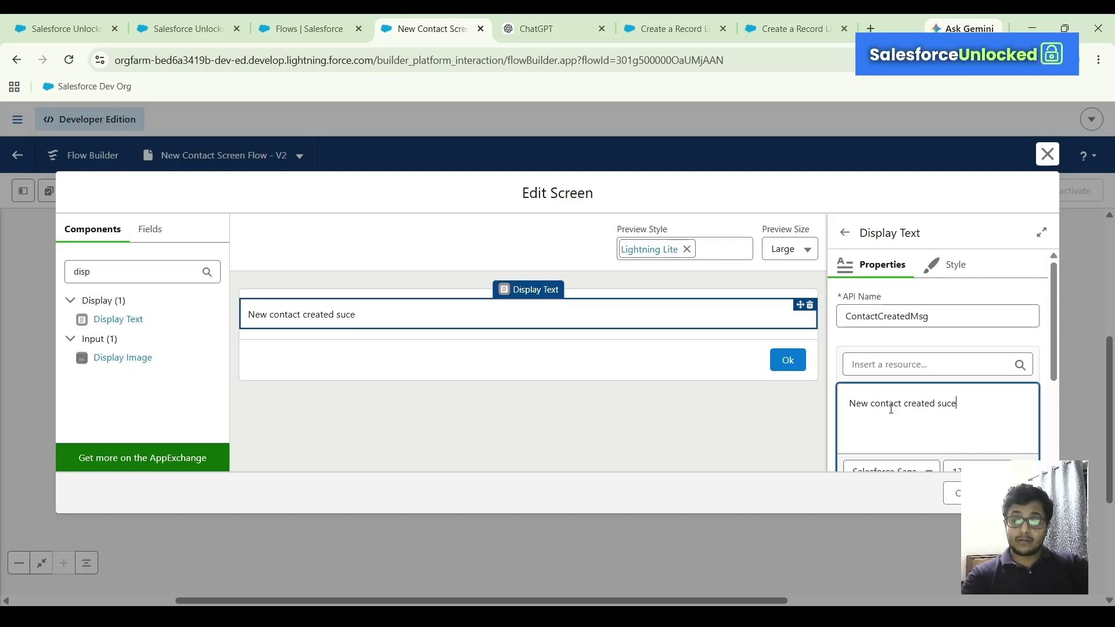
{"action": "type", "text": "ss"}
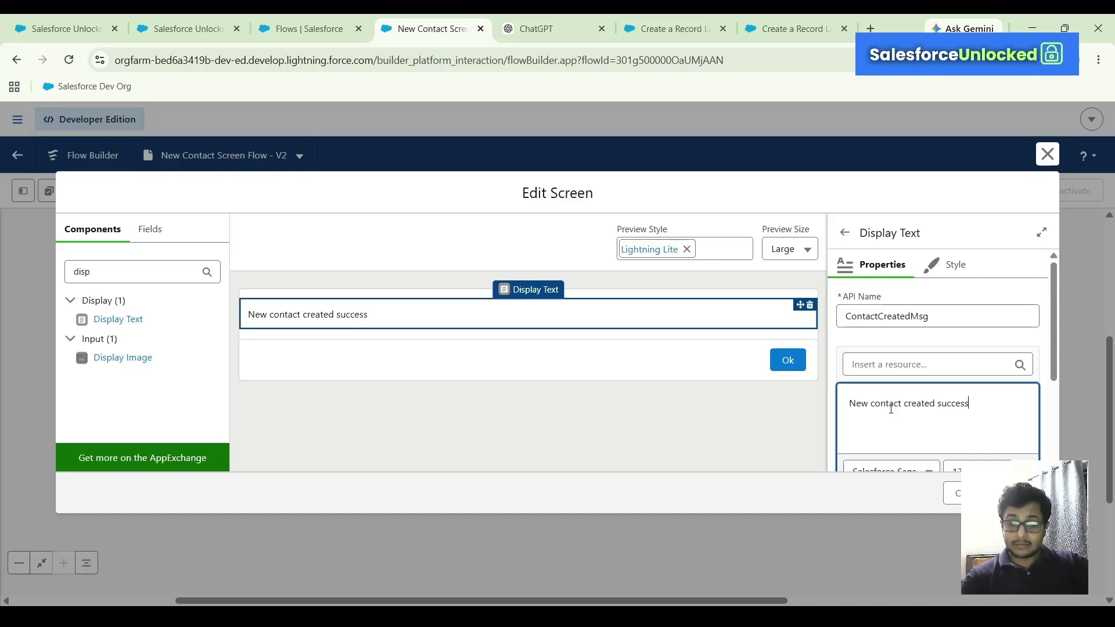
{"action": "type", "text": "fully"}
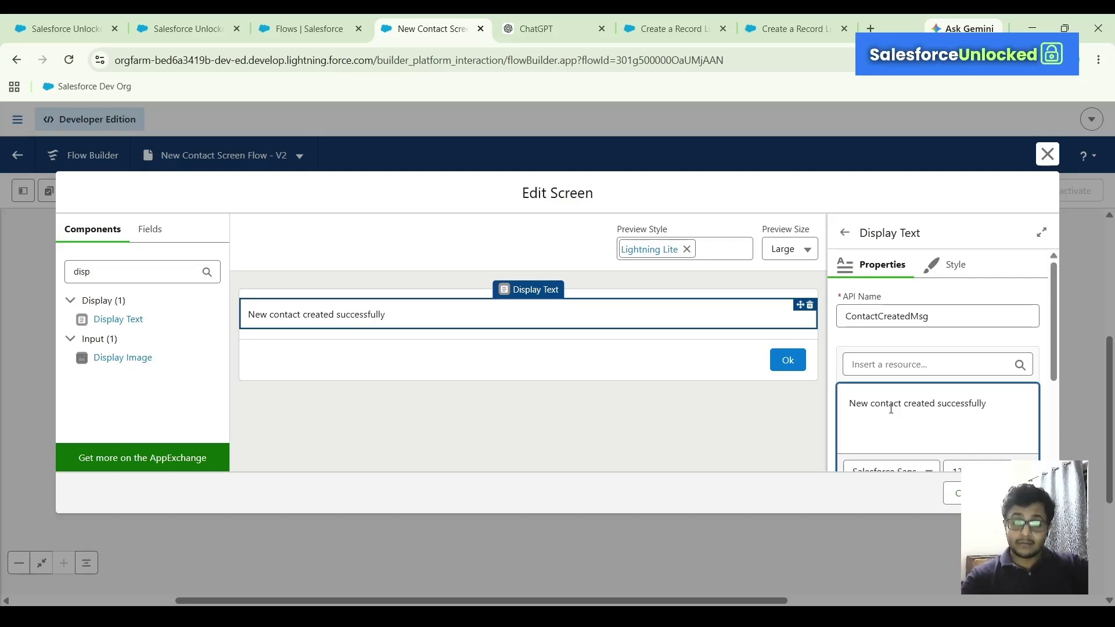
{"action": "type", "text": ". "}
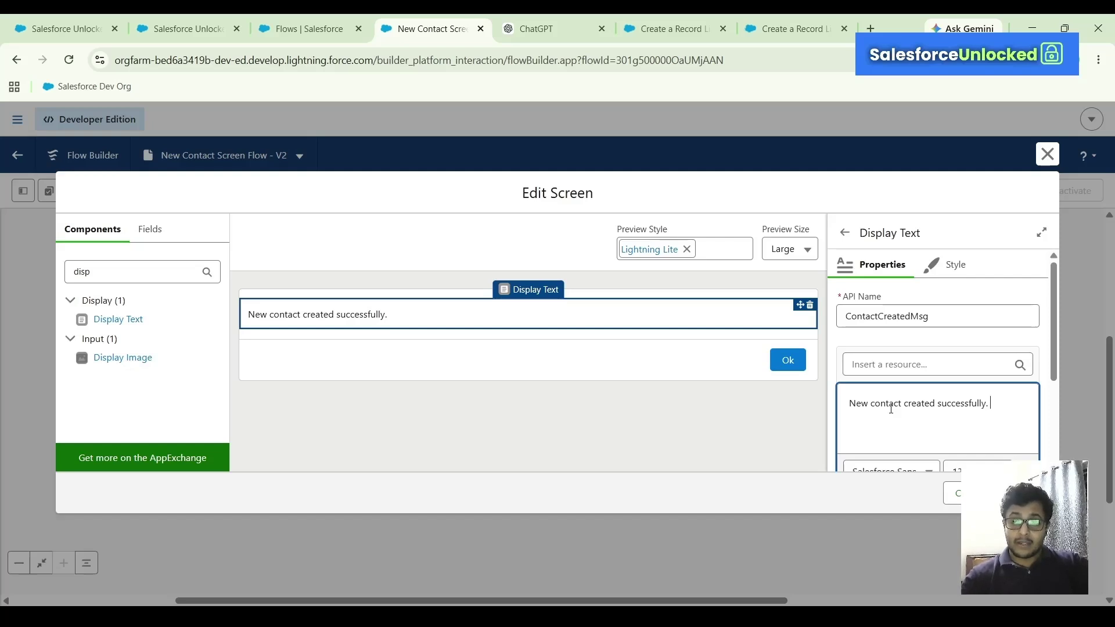
{"action": "type", "text": "View"}
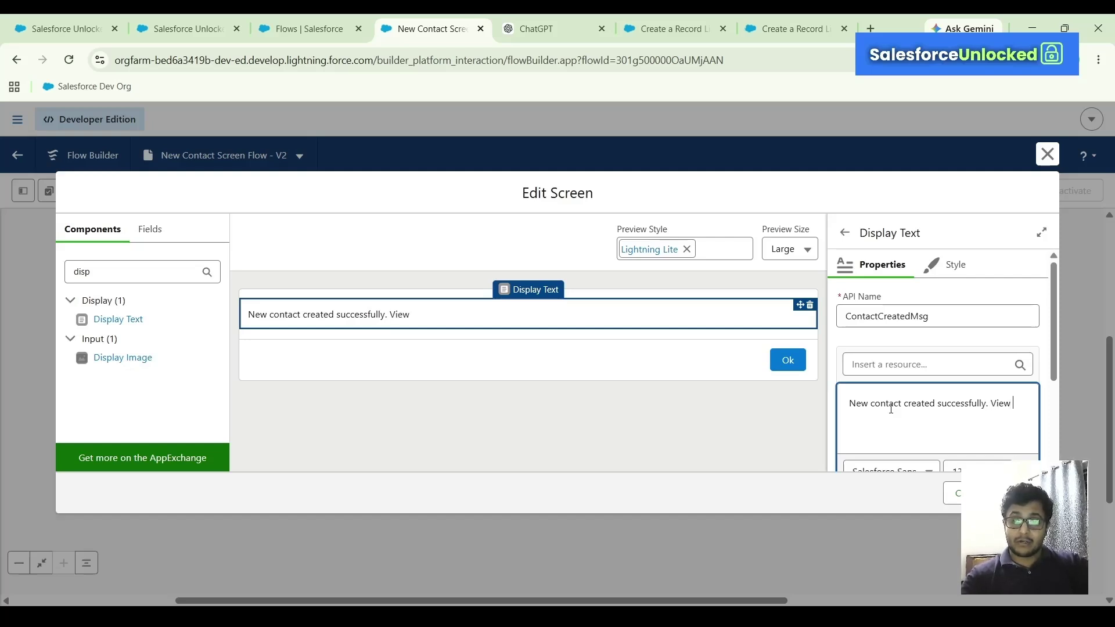
{"action": "type", "text": " contact"}
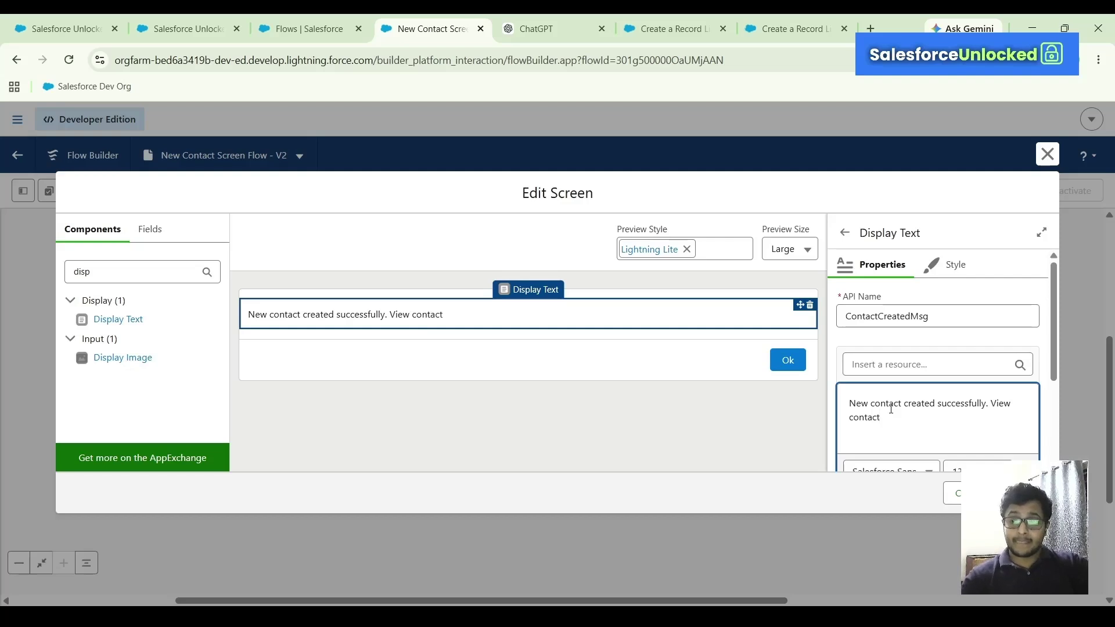
Set the font size of the sentence "New contact created successfully." to 24.
{"action": "left_click_drag", "start_coordinate": [992, 401], "coordinate": [836, 402]}
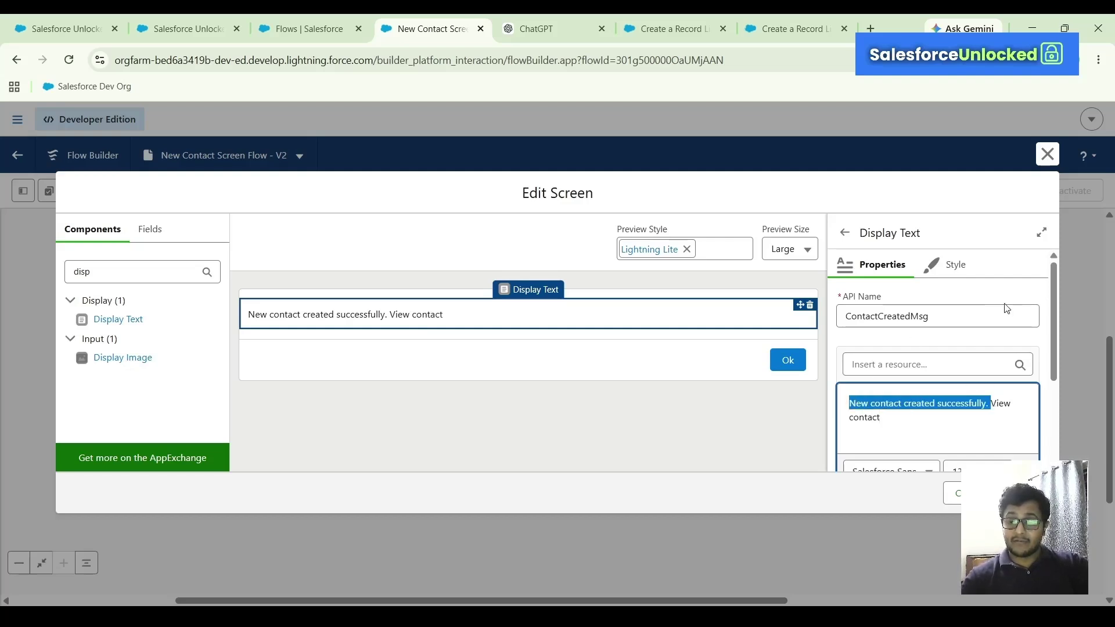
{"action": "scroll", "coordinate": [1004, 308], "scroll_direction": "down", "scroll_amount": 3}
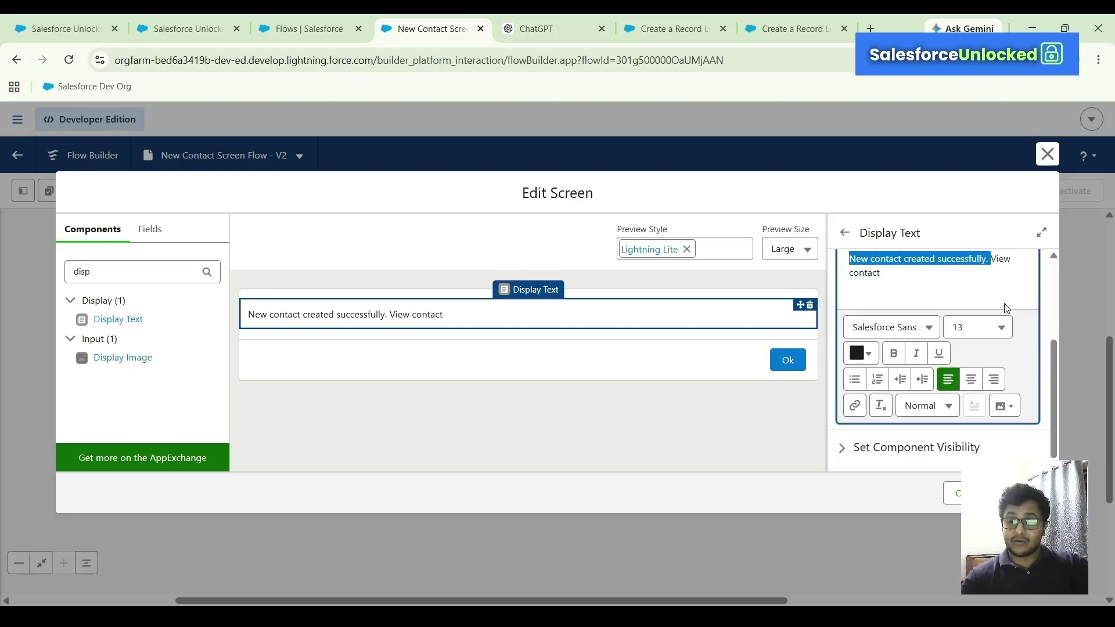
{"action": "left_click", "coordinate": [991, 336]}
{"action": "scroll", "coordinate": [929, 464], "scroll_direction": "down", "scroll_amount": 3}
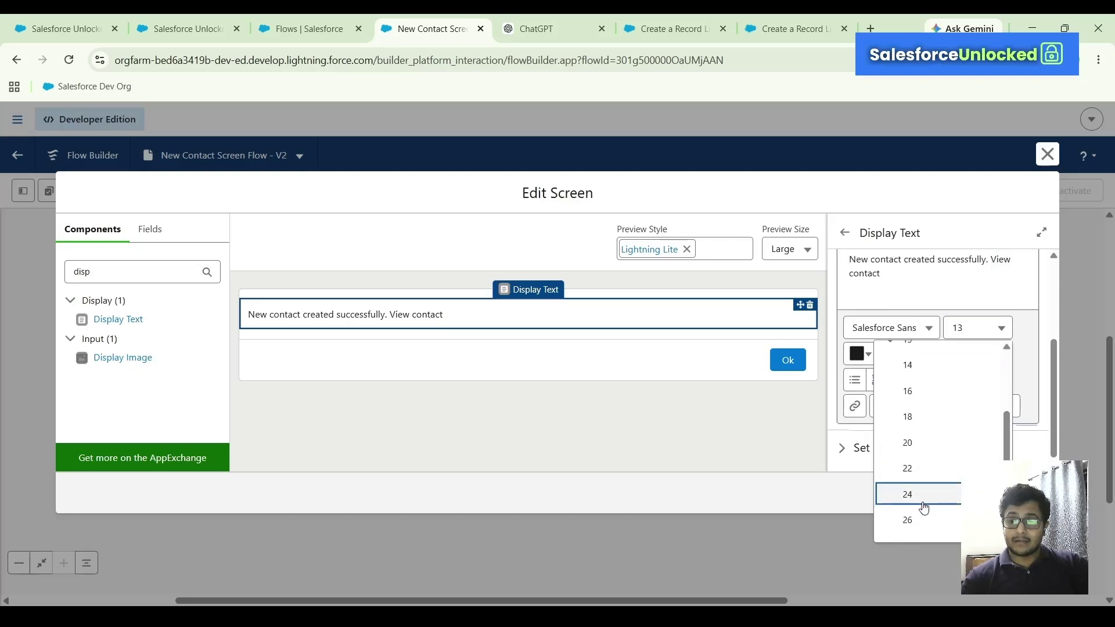
{"action": "left_click", "coordinate": [923, 508]}
{"action": "left_click", "coordinate": [985, 295]}
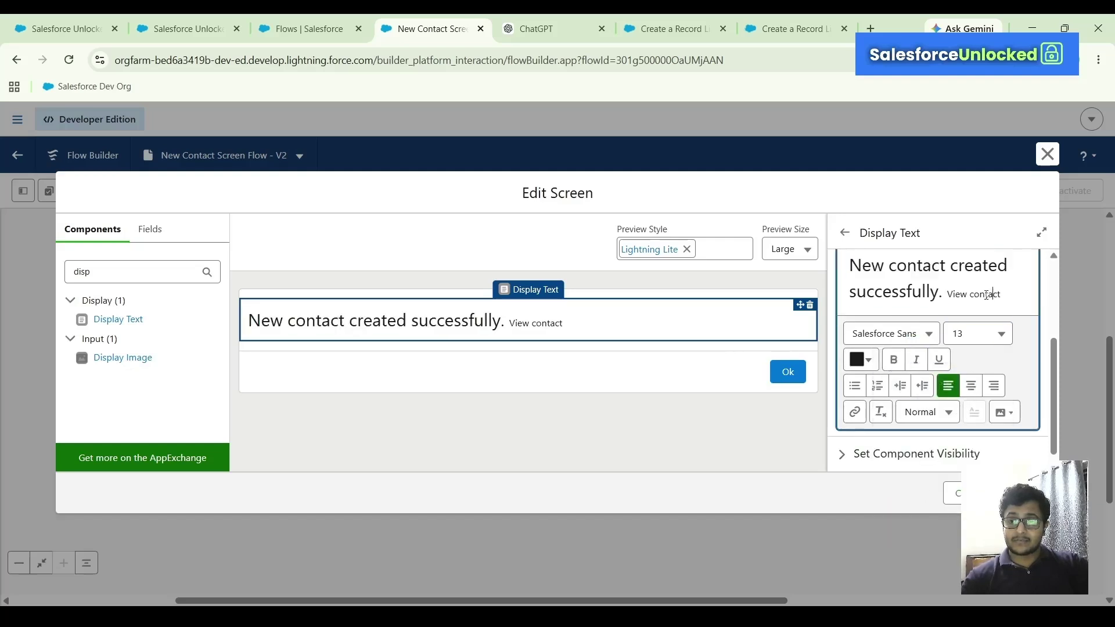
Color the sentence "New contact created successfully." green, leaving "View contact" out of the selection.
{"action": "left_click_drag", "start_coordinate": [947, 294], "coordinate": [840, 271]}
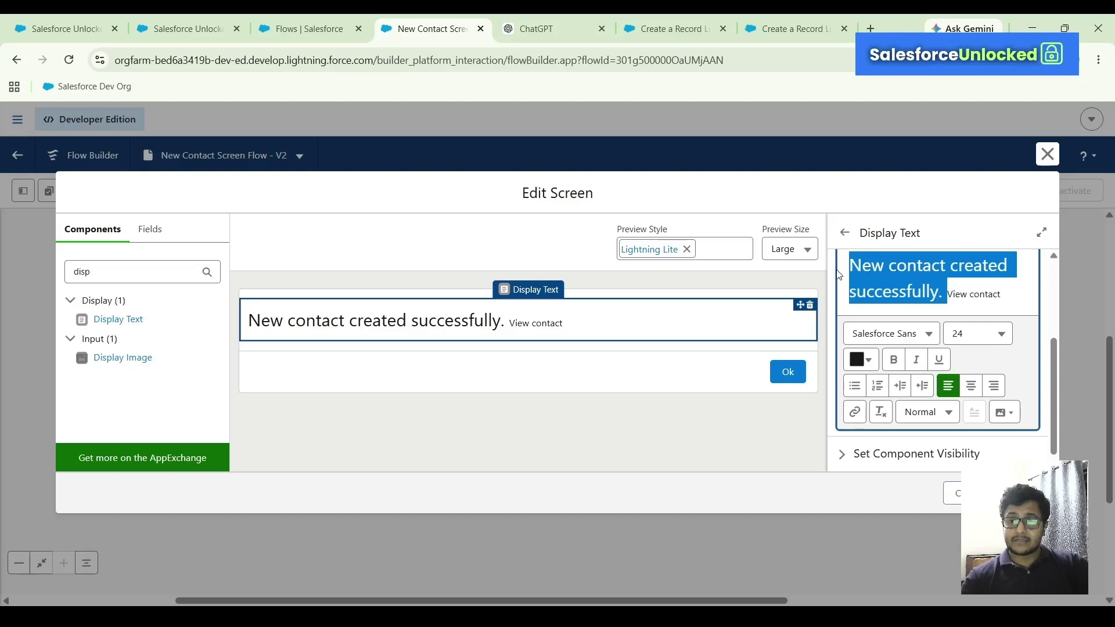
{"action": "left_click", "coordinate": [858, 362]}
{"action": "left_click", "coordinate": [889, 461]}
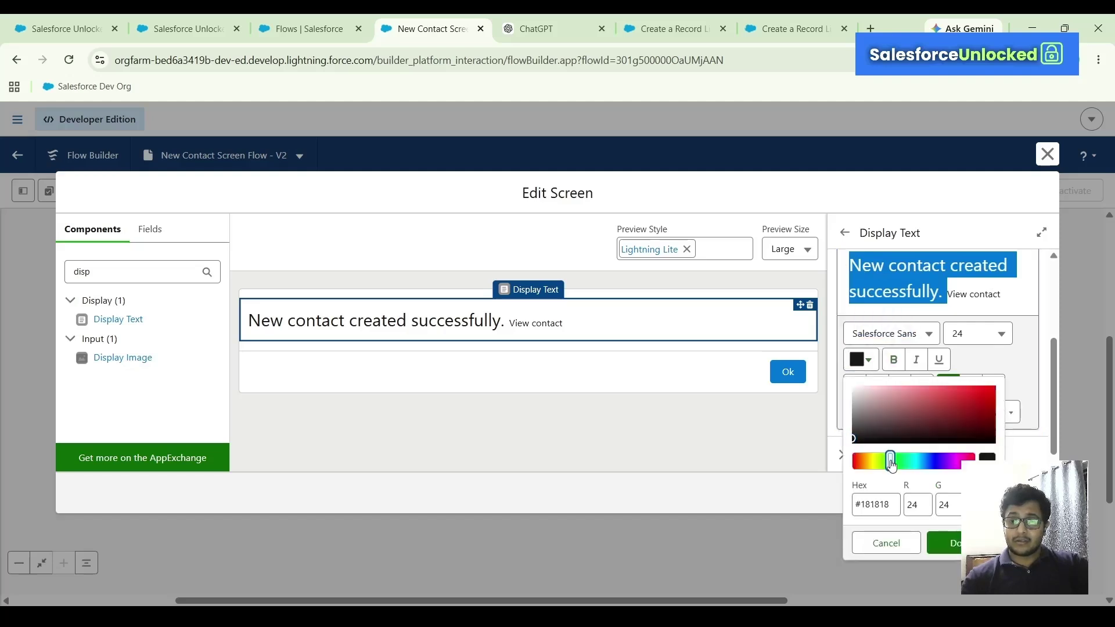
{"action": "left_click", "coordinate": [920, 428]}
{"action": "left_click", "coordinate": [991, 401]}
{"action": "mouse_move", "coordinate": [991, 403]}
{"action": "left_mouse_down"}
{"action": "mouse_move", "coordinate": [986, 423]}
{"action": "mouse_move", "coordinate": [986, 409]}
{"action": "left_mouse_up"}
{"action": "left_click", "coordinate": [955, 545]}
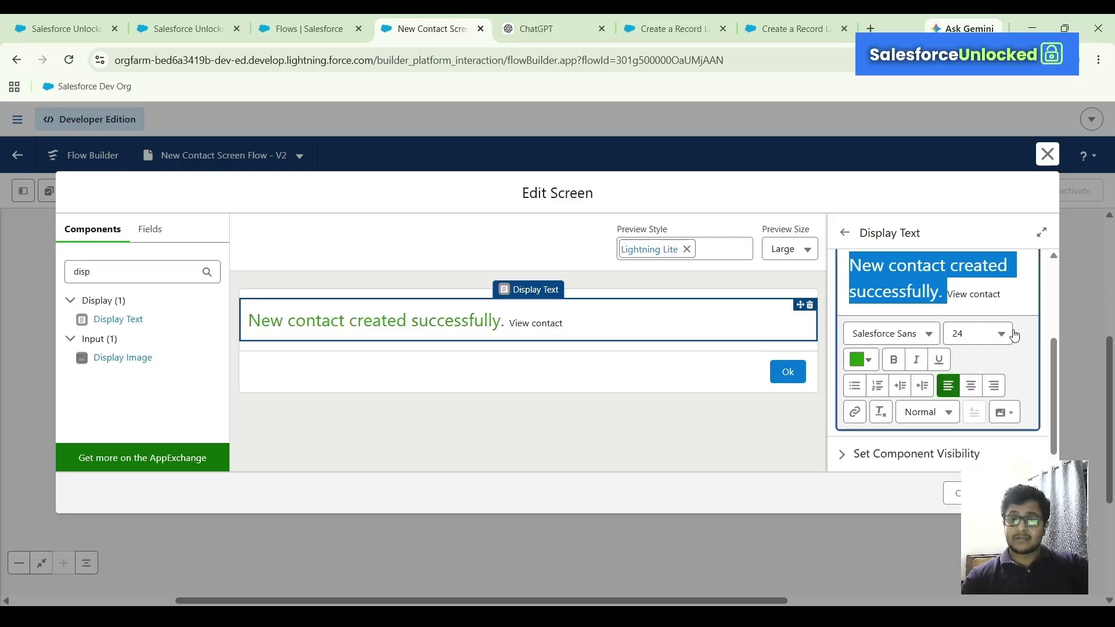
Color the words "View contact" dark blue, leaving the green sentence before them out of the selection.
{"action": "left_click", "coordinate": [1001, 304]}
{"action": "left_click_drag", "start_coordinate": [999, 295], "coordinate": [948, 295]}
{"action": "left_click", "coordinate": [870, 360]}
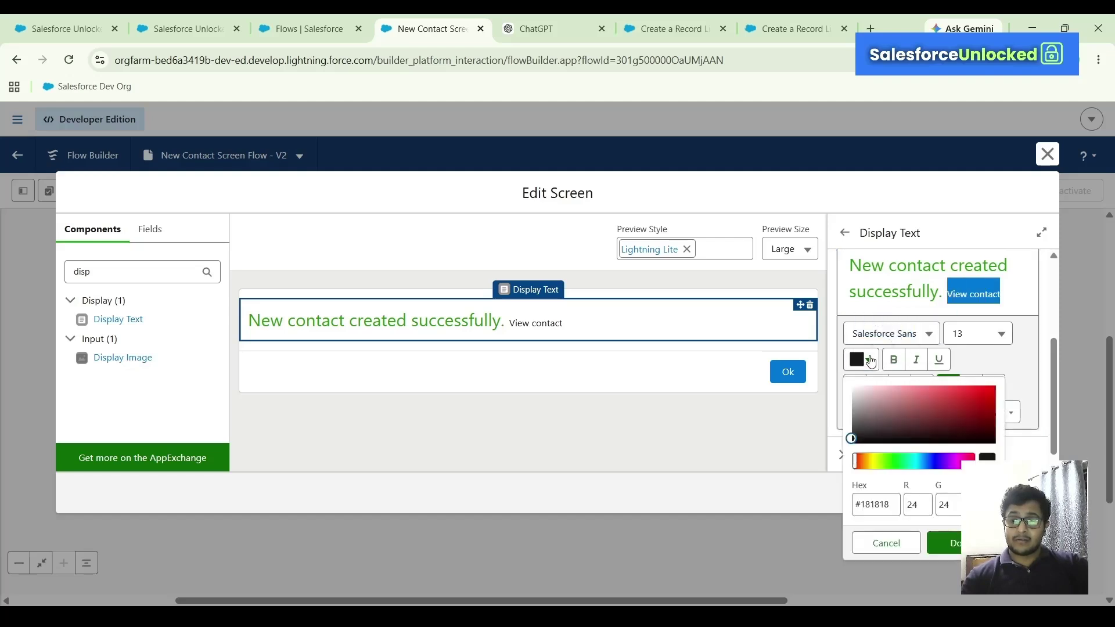
{"action": "left_click", "coordinate": [936, 471]}
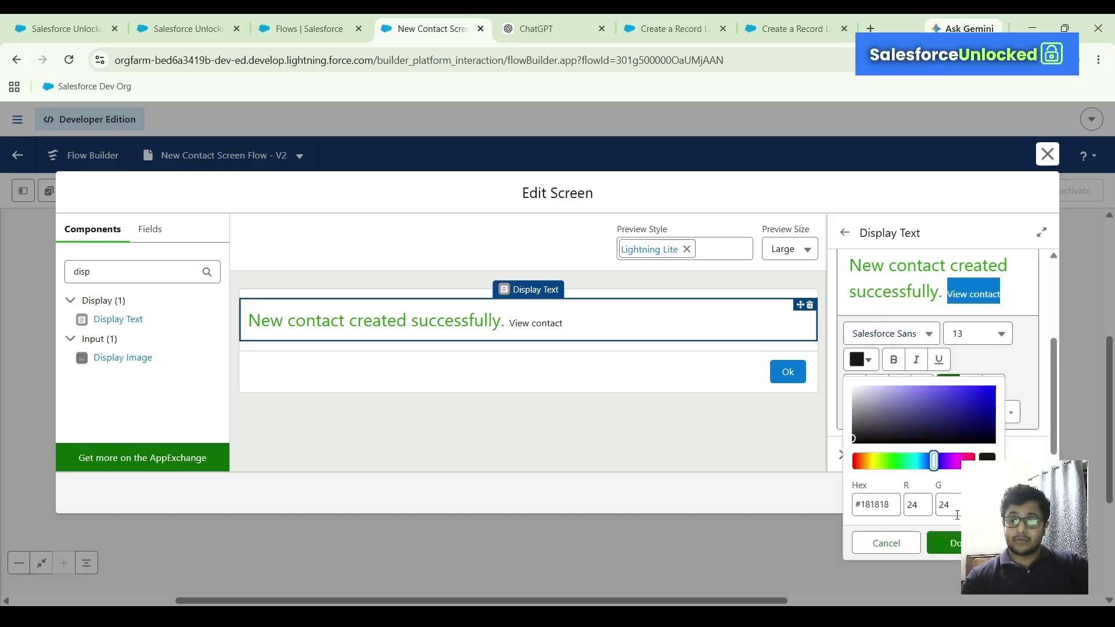
{"action": "left_click", "coordinate": [942, 542]}
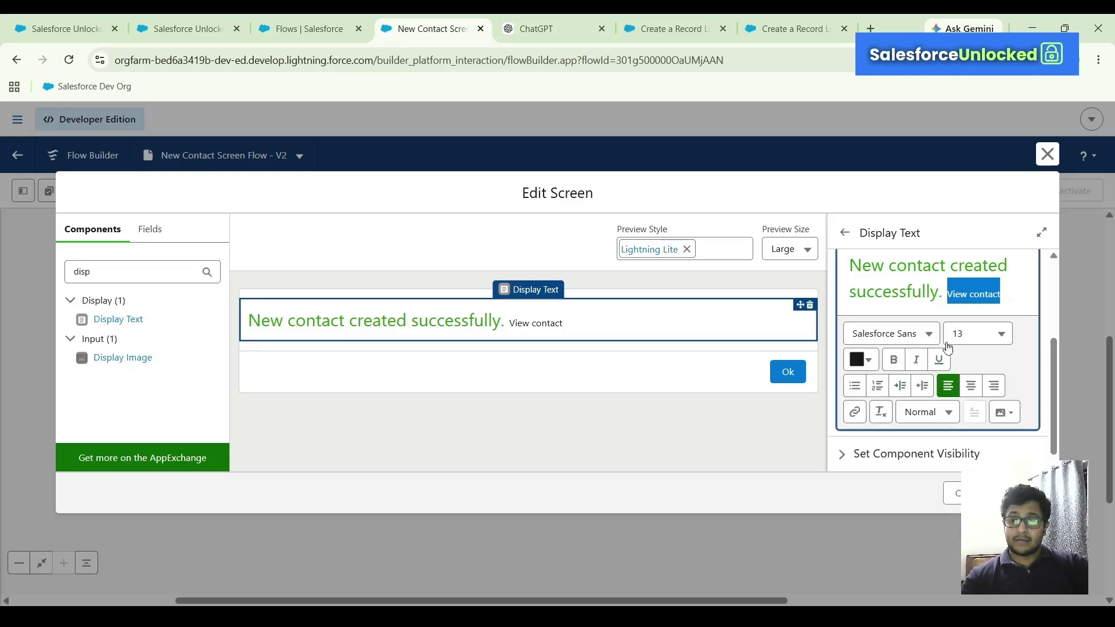
{"action": "left_click", "coordinate": [869, 360]}
{"action": "left_click_drag", "start_coordinate": [935, 464], "coordinate": [924, 463]}
{"action": "left_click", "coordinate": [972, 401]}
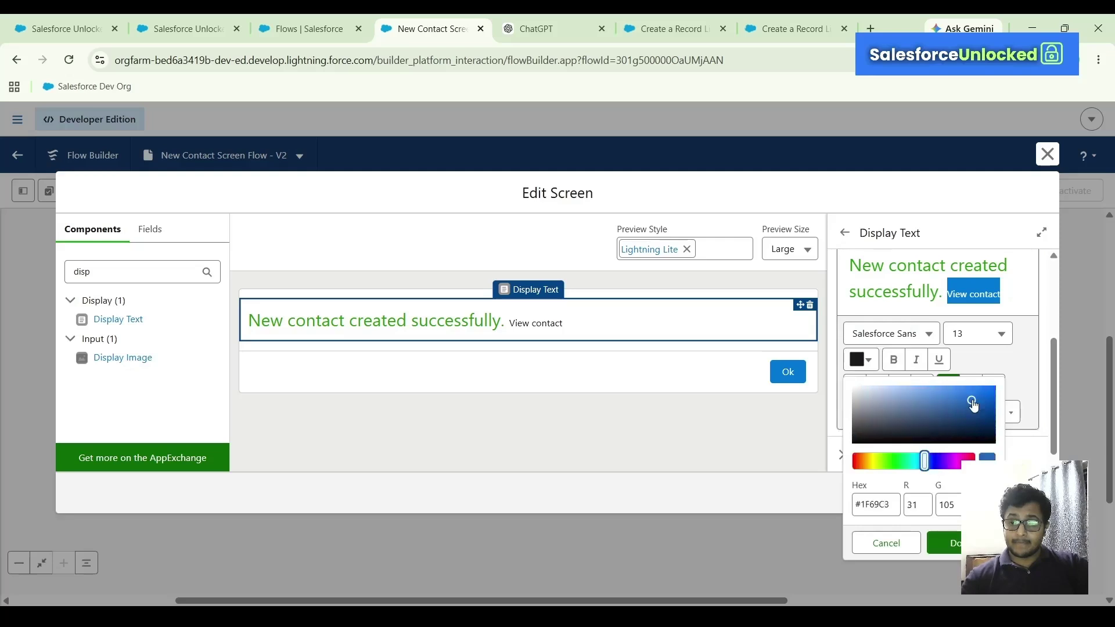
{"action": "mouse_move", "coordinate": [988, 421]}
{"action": "left_mouse_down"}
{"action": "mouse_move", "coordinate": [982, 393]}
{"action": "mouse_move", "coordinate": [990, 414]}
{"action": "left_mouse_up"}
{"action": "left_click", "coordinate": [943, 543]}
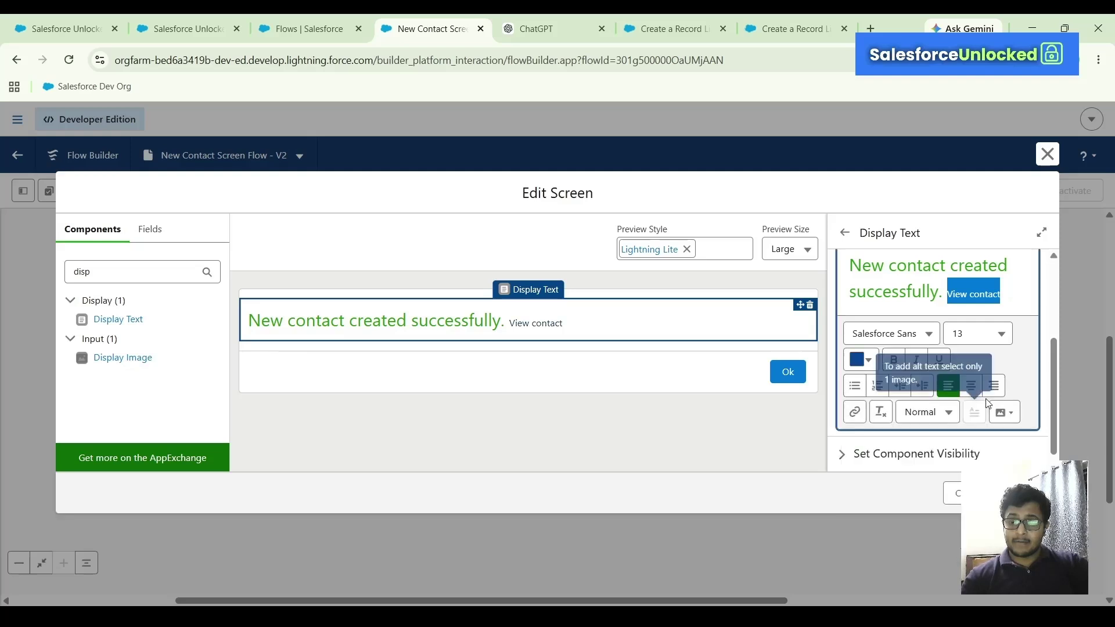
Link the "View contact" text to the URL /{!ContactID} and finish editing the success screen.
{"action": "left_click", "coordinate": [854, 412]}
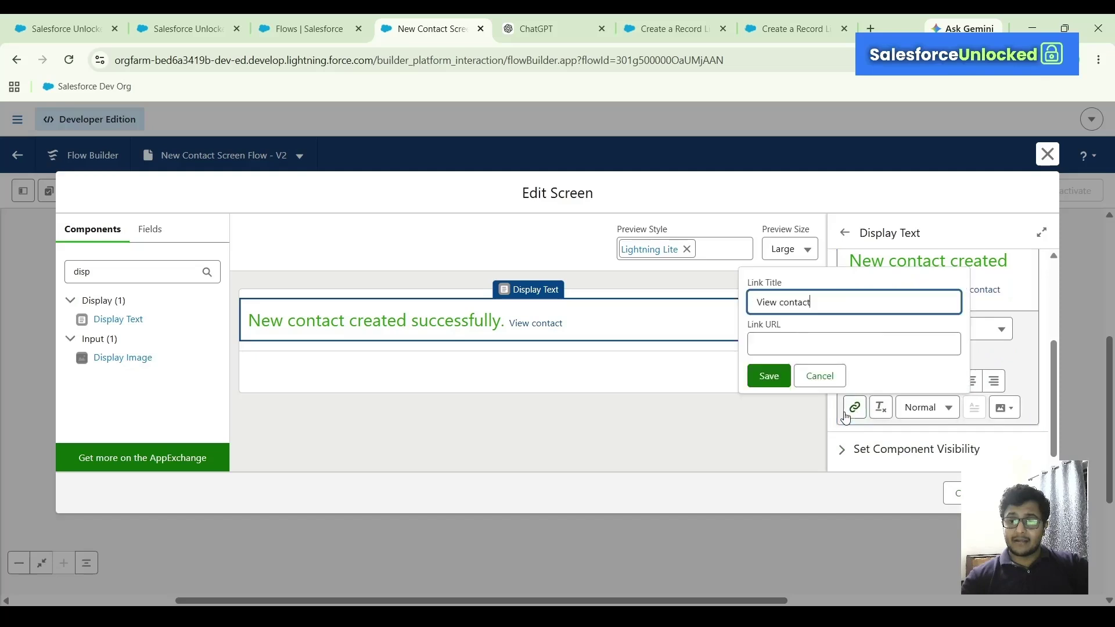
{"action": "left_click", "coordinate": [848, 348]}
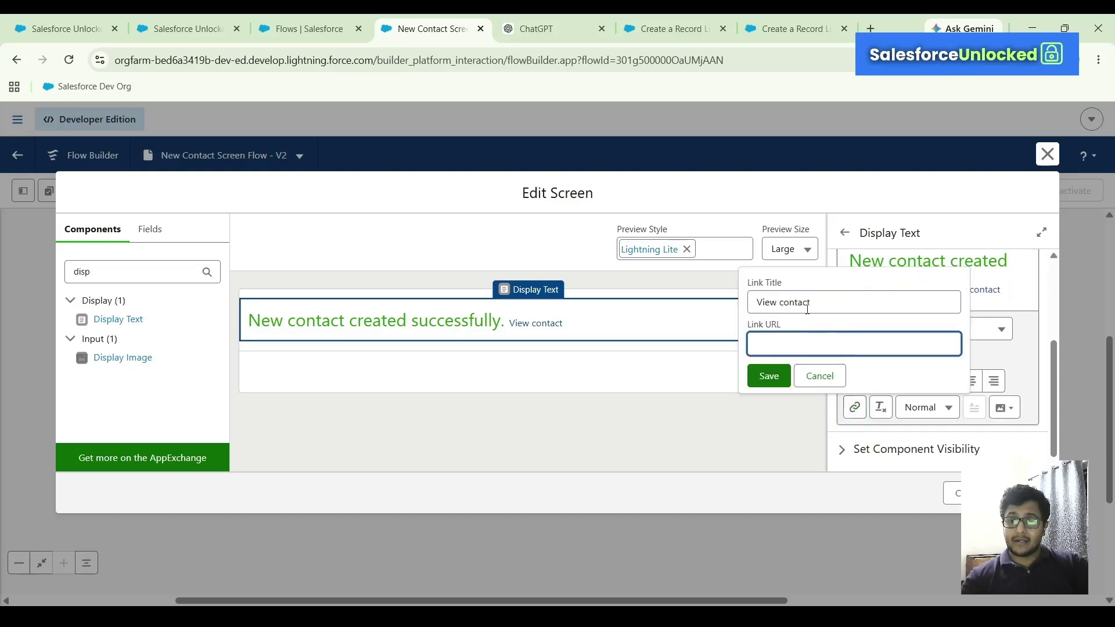
{"action": "type", "text": "\\{!ContactID}"}
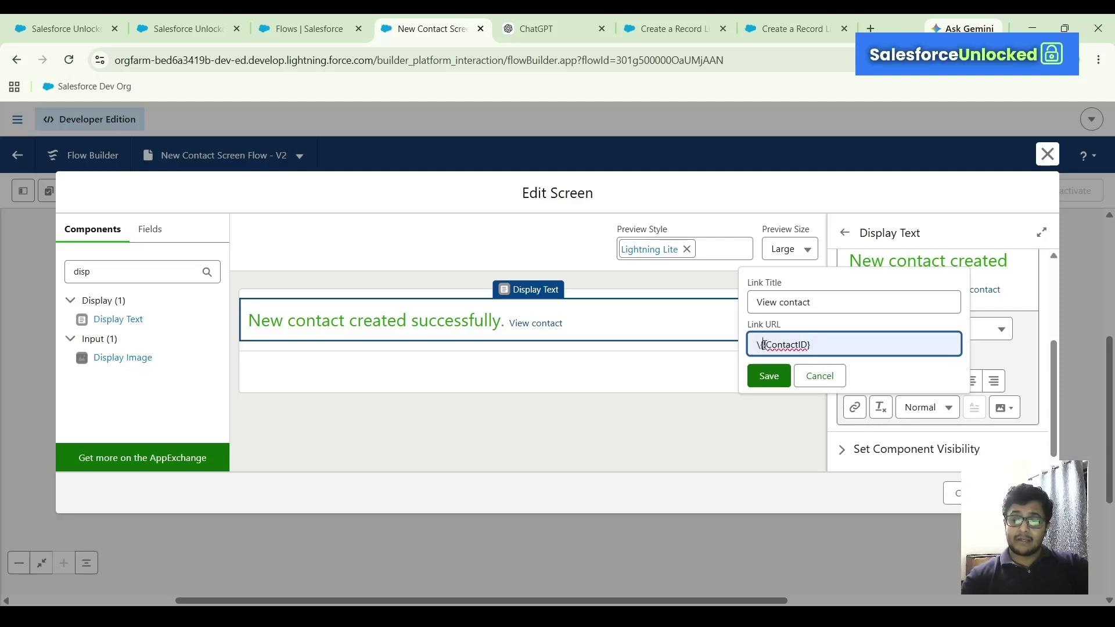
{"action": "key", "text": "BackSpace"}
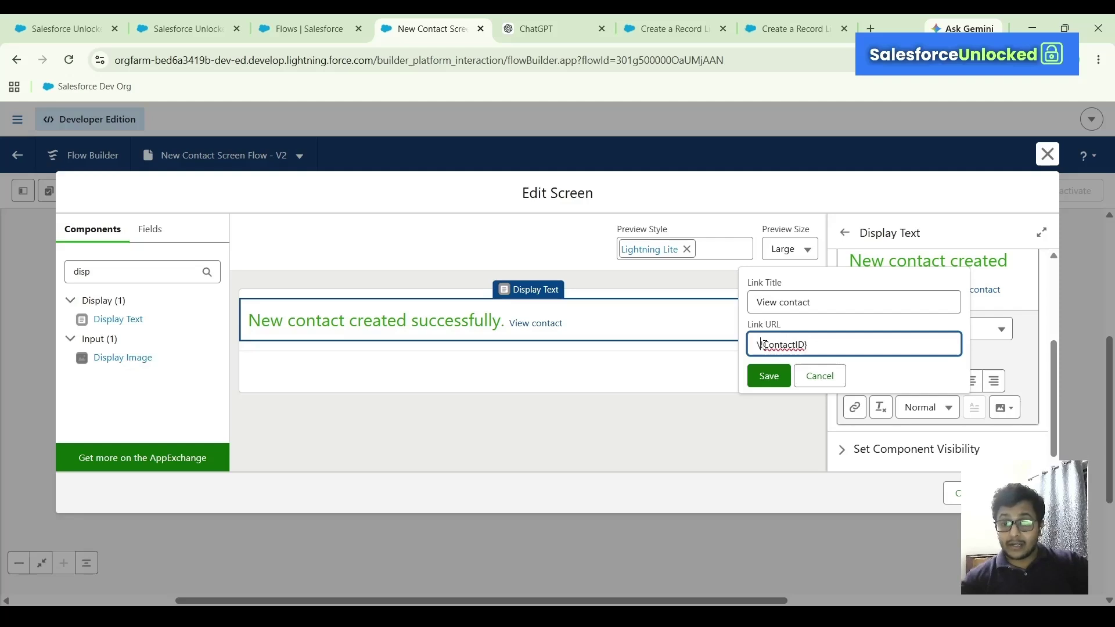
{"action": "type", "text": "!"}
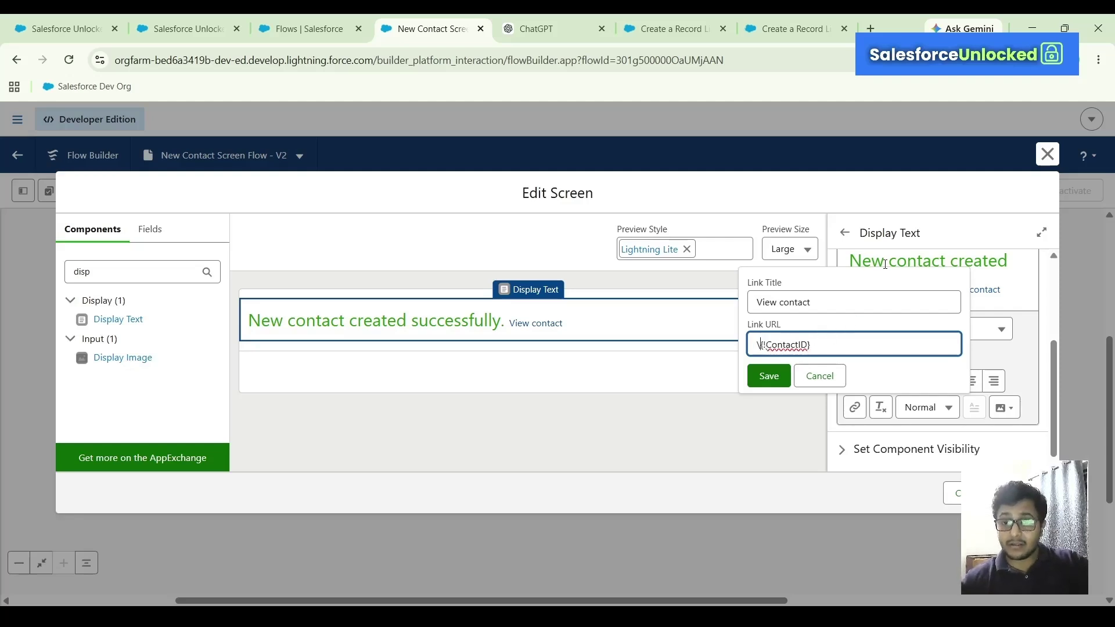
{"action": "key", "text": "BackSpace"}
{"action": "type", "text": "/"}
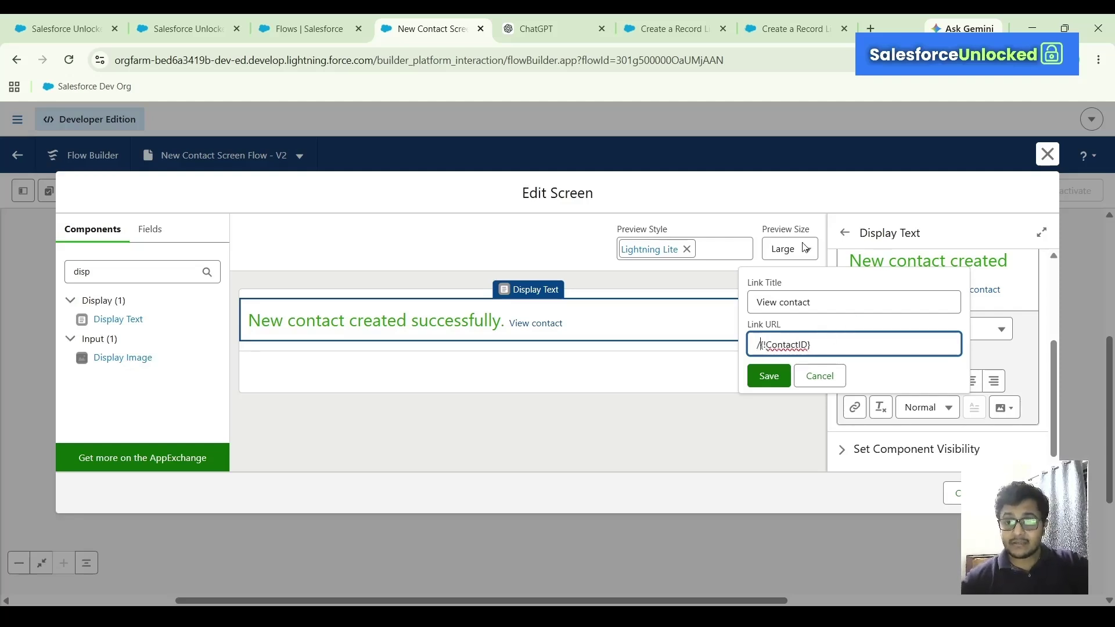
{"action": "left_click", "coordinate": [768, 377]}
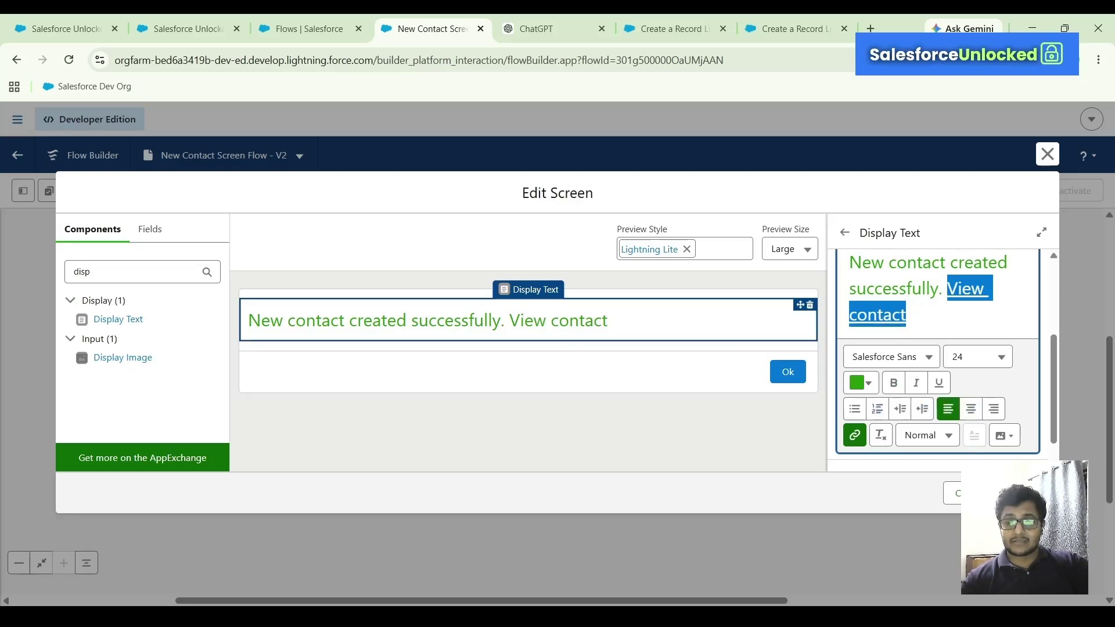
{"action": "left_click", "coordinate": [1025, 493]}
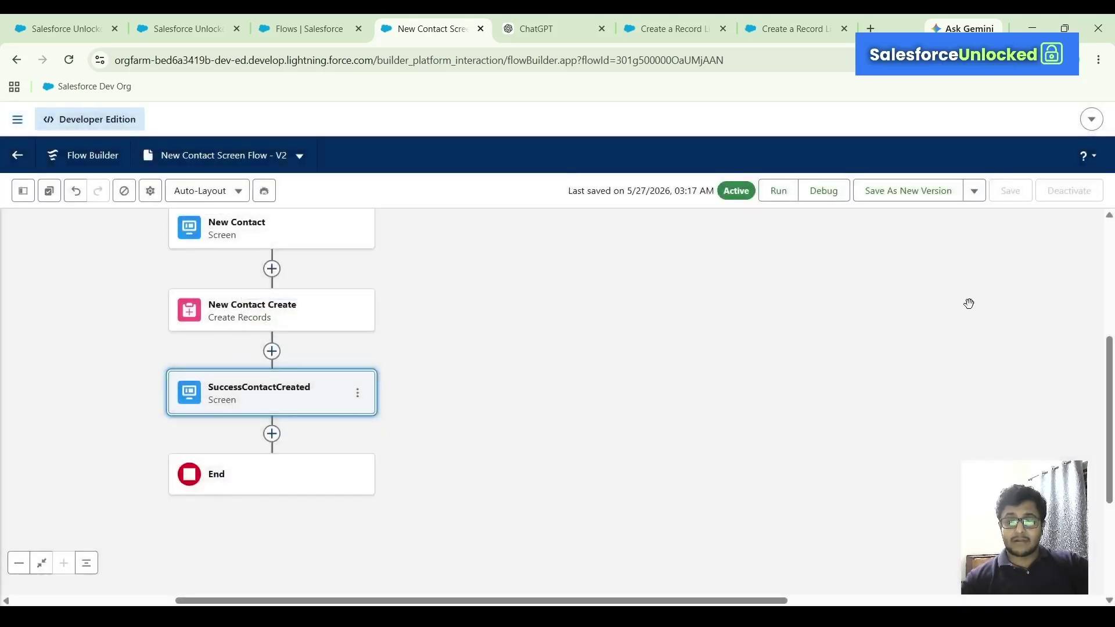
Save the flow as a new version under the label New Contact Screen Flow and activate it.
{"action": "left_click", "coordinate": [949, 188]}
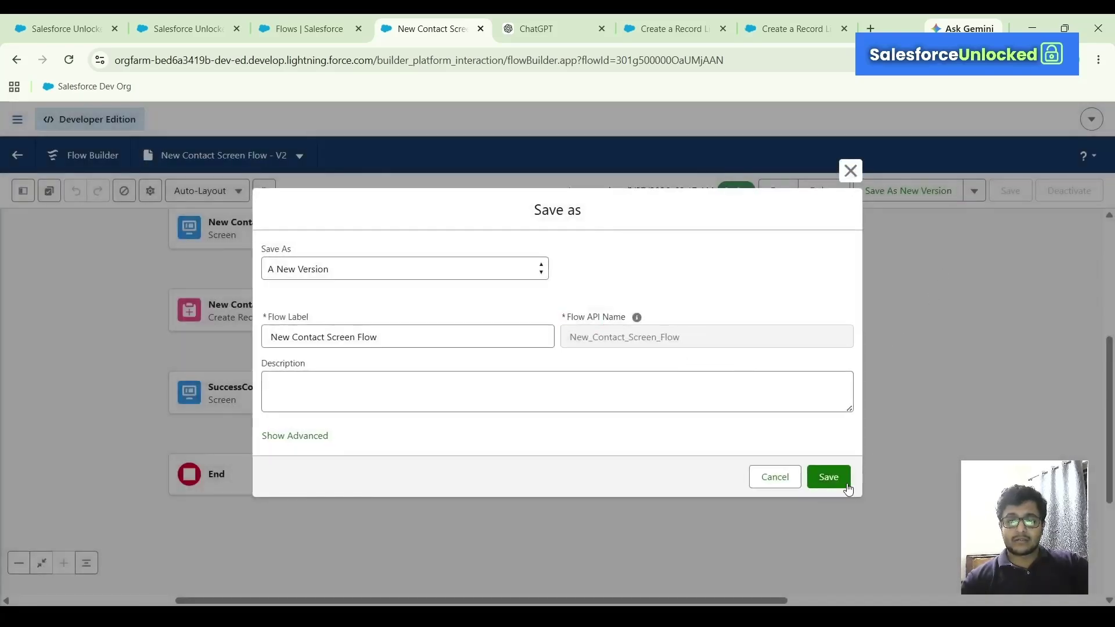
{"action": "left_click", "coordinate": [839, 480]}
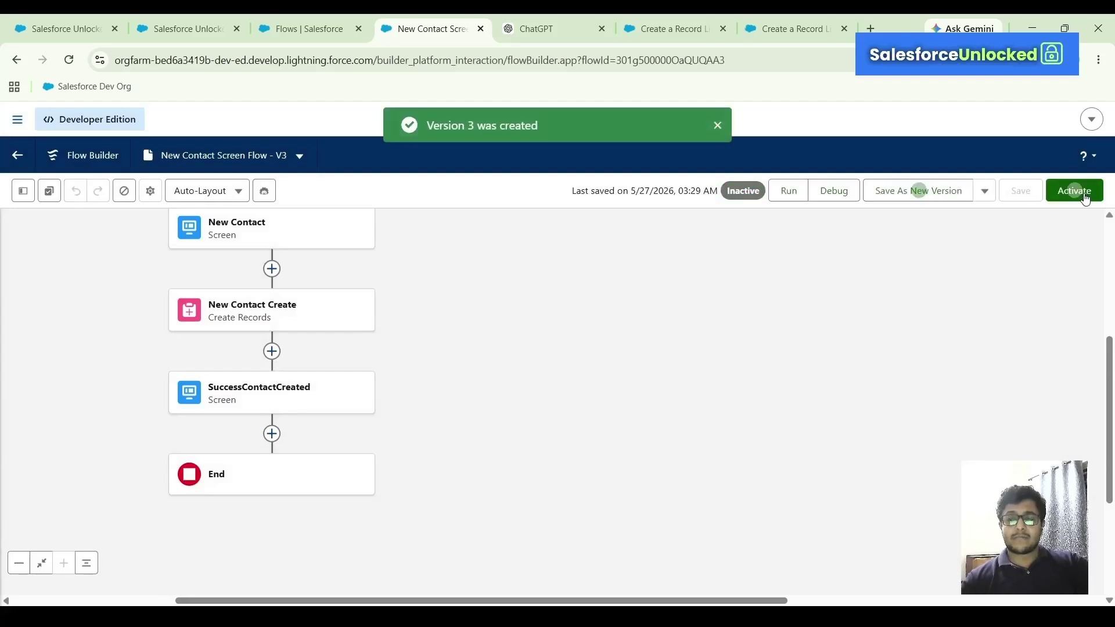
{"action": "left_click", "coordinate": [1083, 195]}
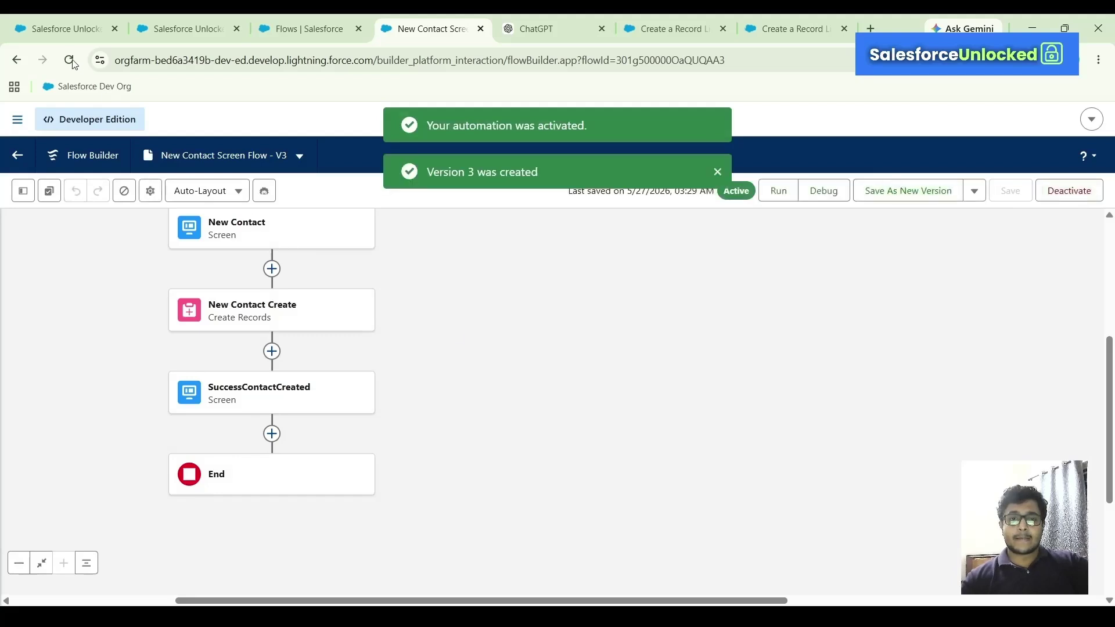
Switch to the open Salesforce Unlocked app page and reload it to view the New Contact Screen Flow form.
{"action": "left_click", "coordinate": [93, 26]}
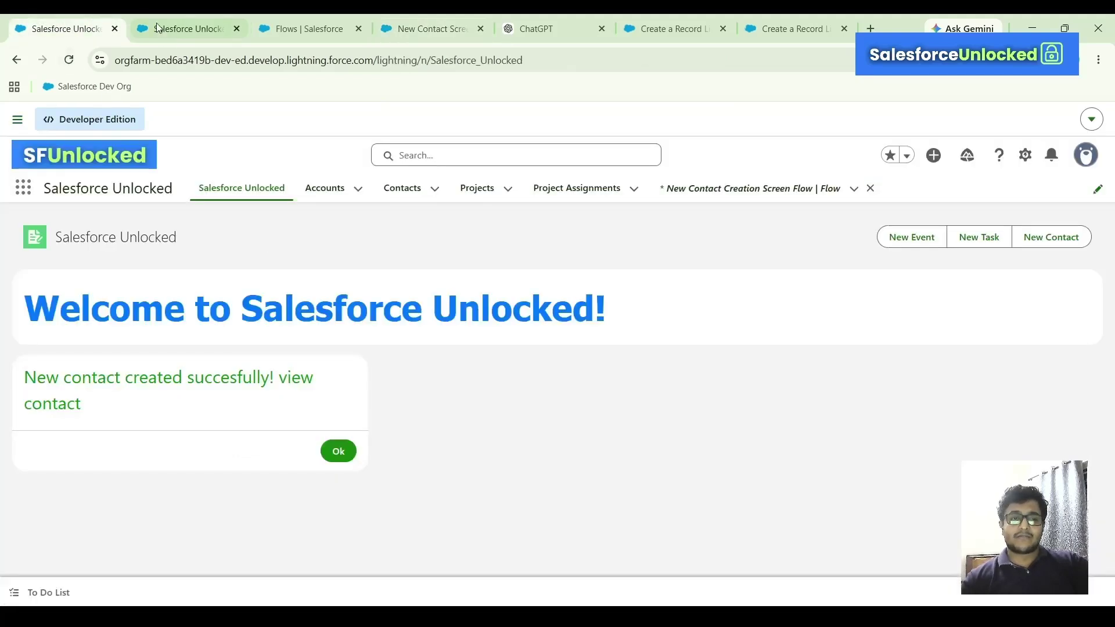
{"action": "left_click", "coordinate": [69, 61]}
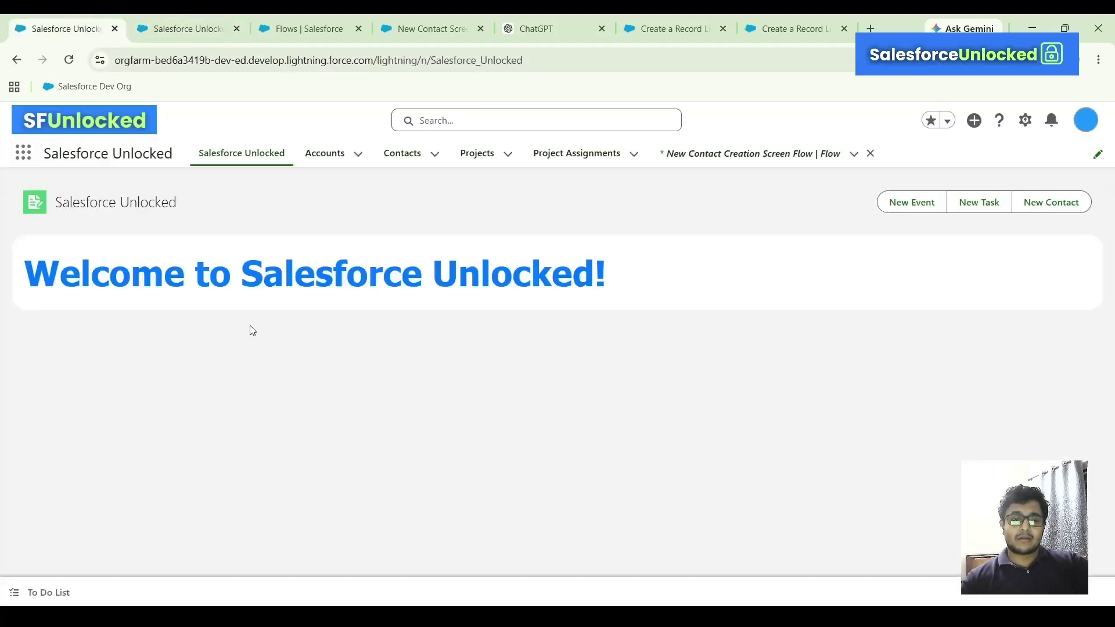
{"action": "scroll", "coordinate": [253, 330], "scroll_direction": "down", "scroll_amount": 1}
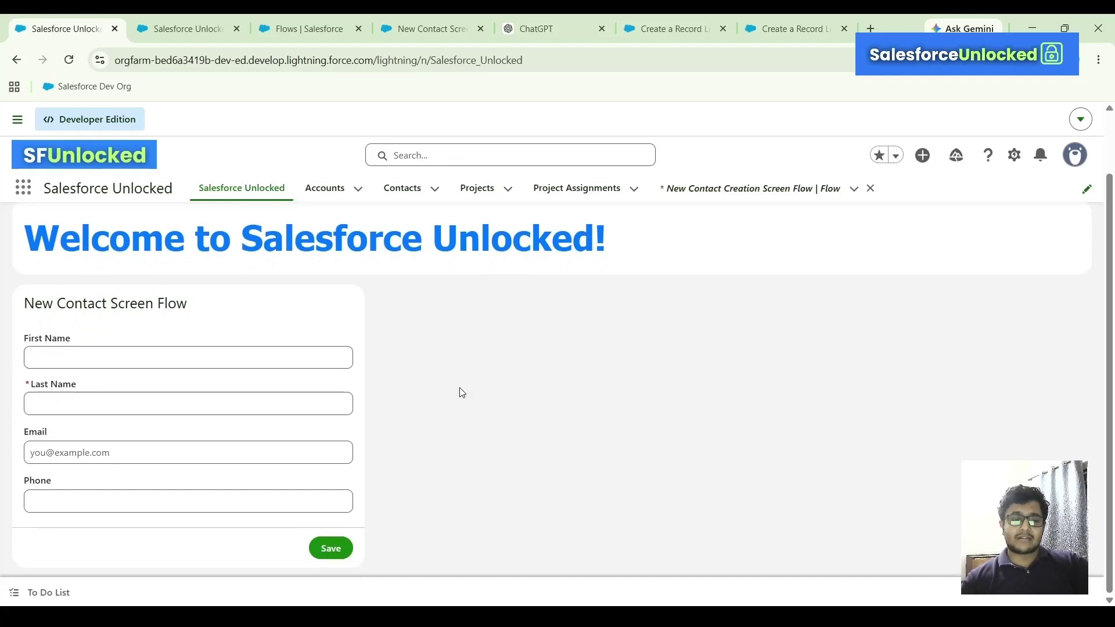
Open the Salesforce Unlocked page for editing in Lightning App Builder and search the components for "Flow".
{"action": "left_click", "coordinate": [1012, 157]}
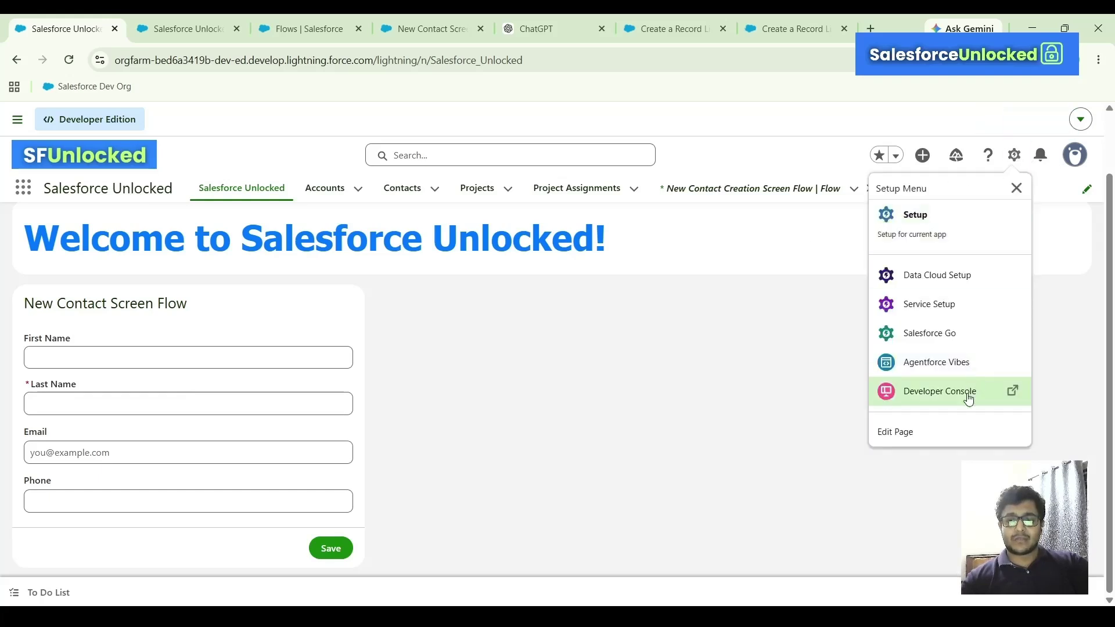
{"action": "left_click", "coordinate": [950, 432]}
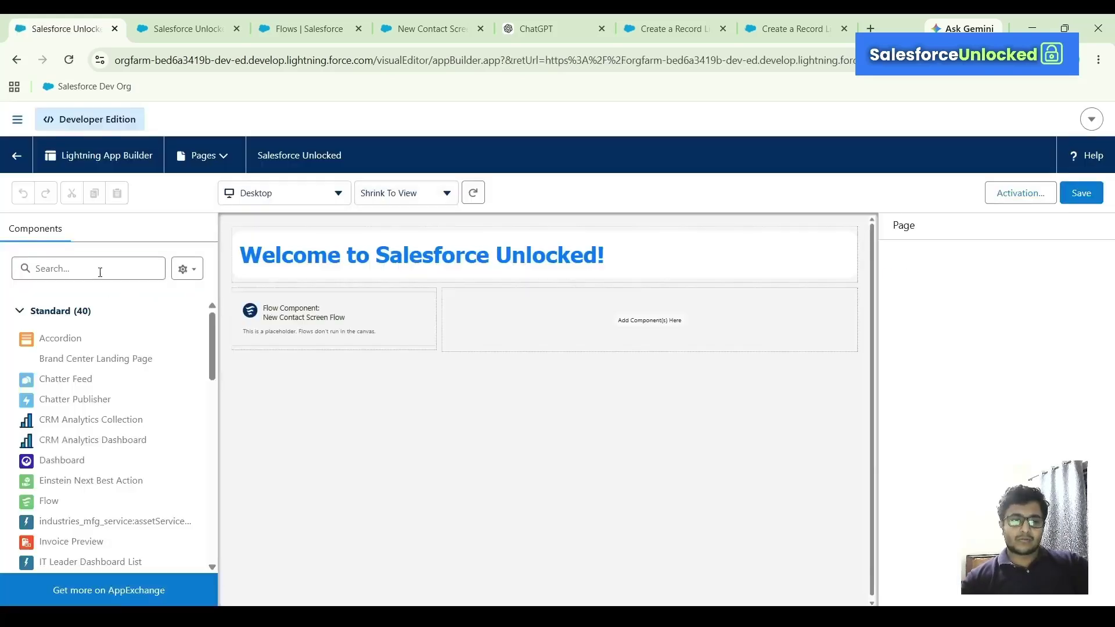
{"action": "left_click", "coordinate": [99, 270]}
{"action": "type", "text": "Flow"}
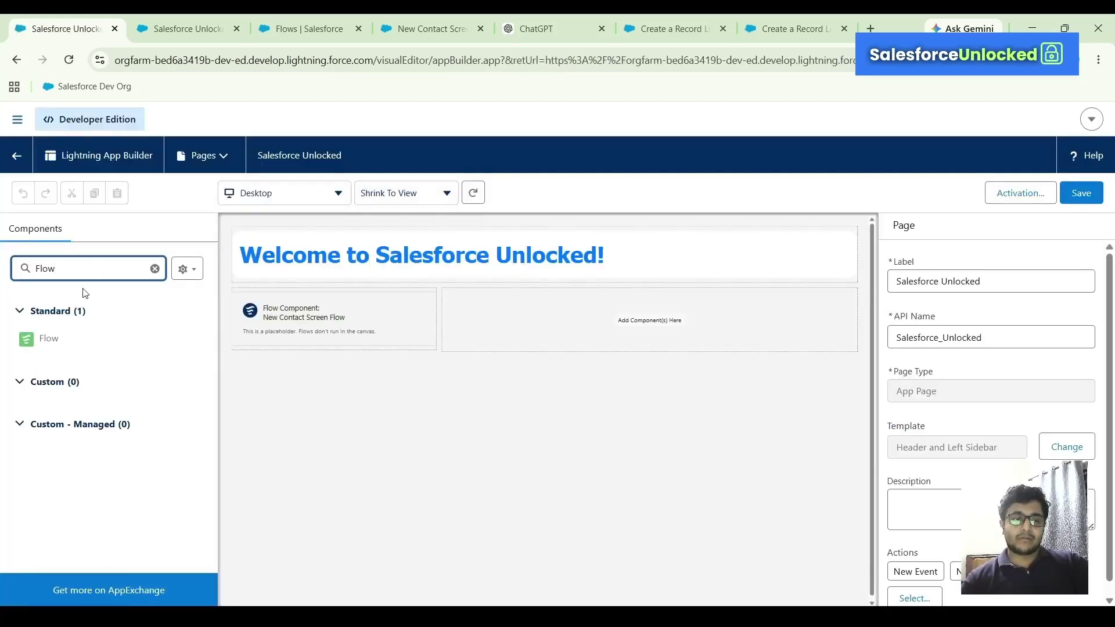
Check that the page's Flow component uses New Contact Screen Flow, and save the page before returning to it.
{"action": "left_click", "coordinate": [304, 302]}
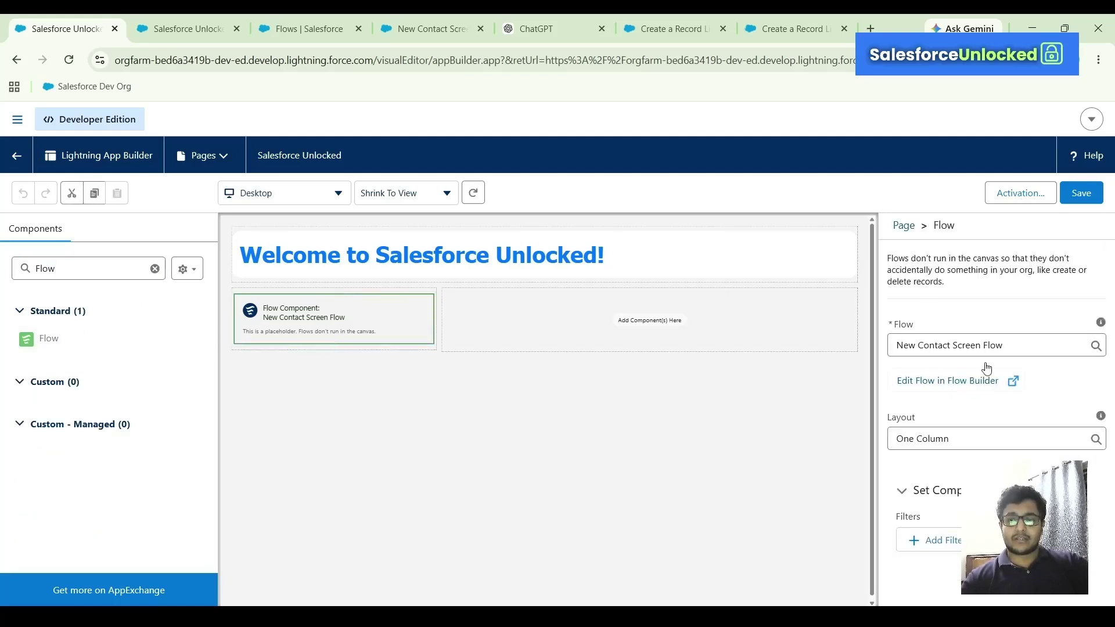
{"action": "triple_click", "coordinate": [961, 346]}
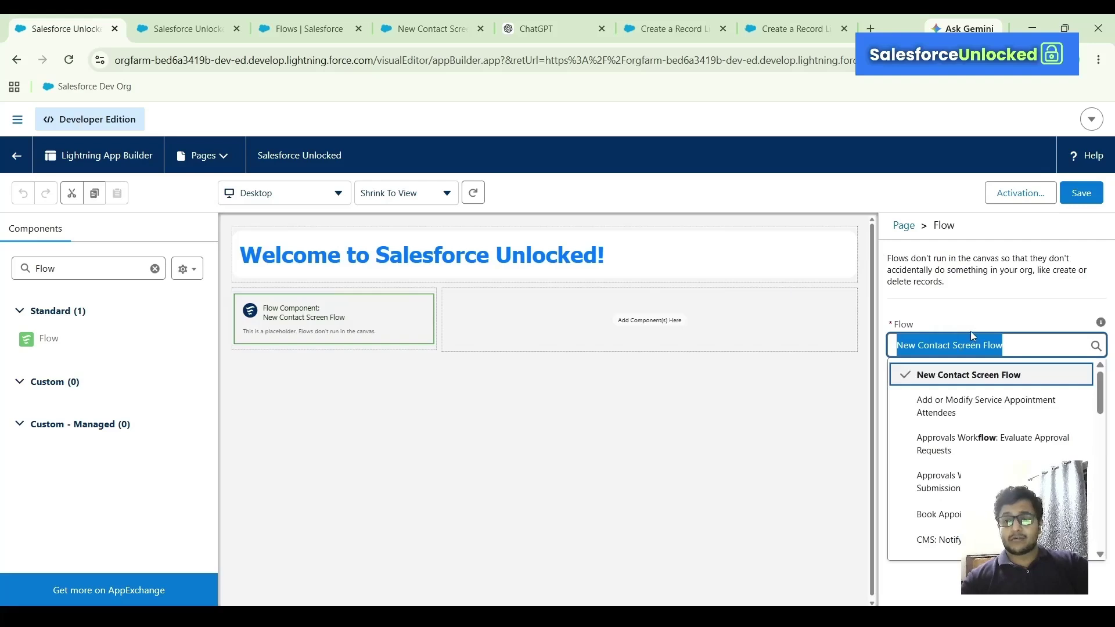
{"action": "left_click", "coordinate": [1025, 340]}
{"action": "left_click", "coordinate": [1018, 309]}
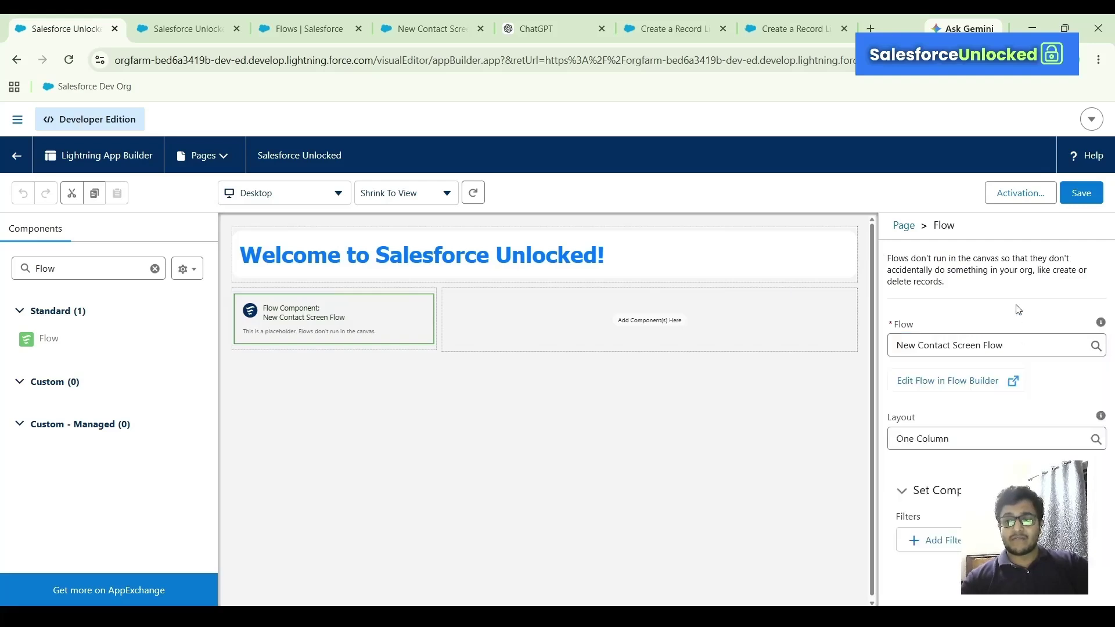
{"action": "left_click", "coordinate": [1095, 188]}
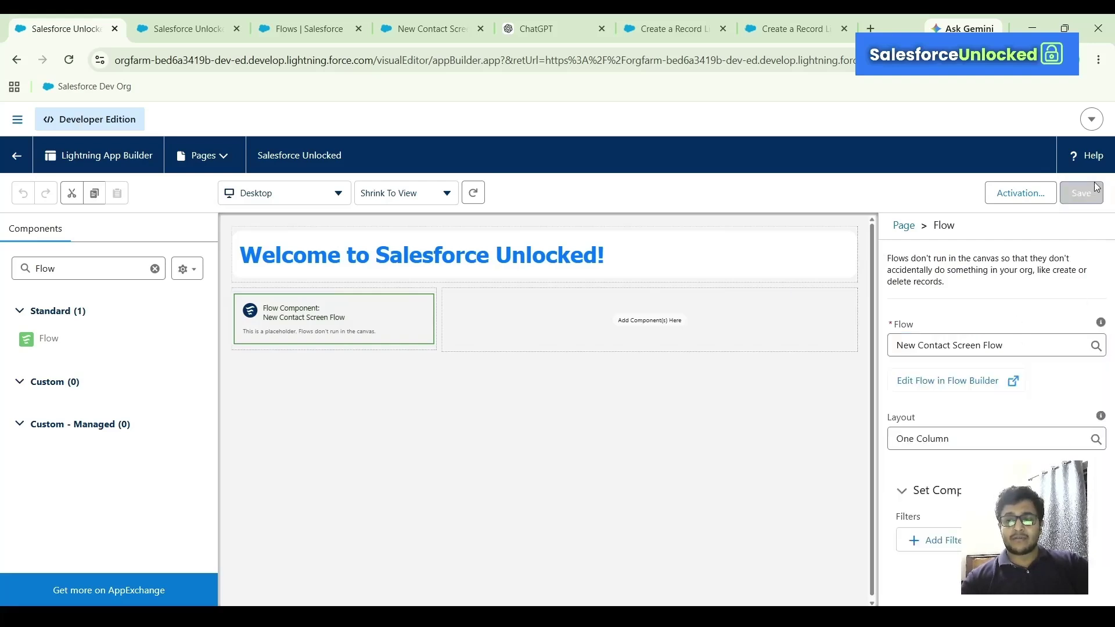
{"action": "left_click", "coordinate": [17, 155]}
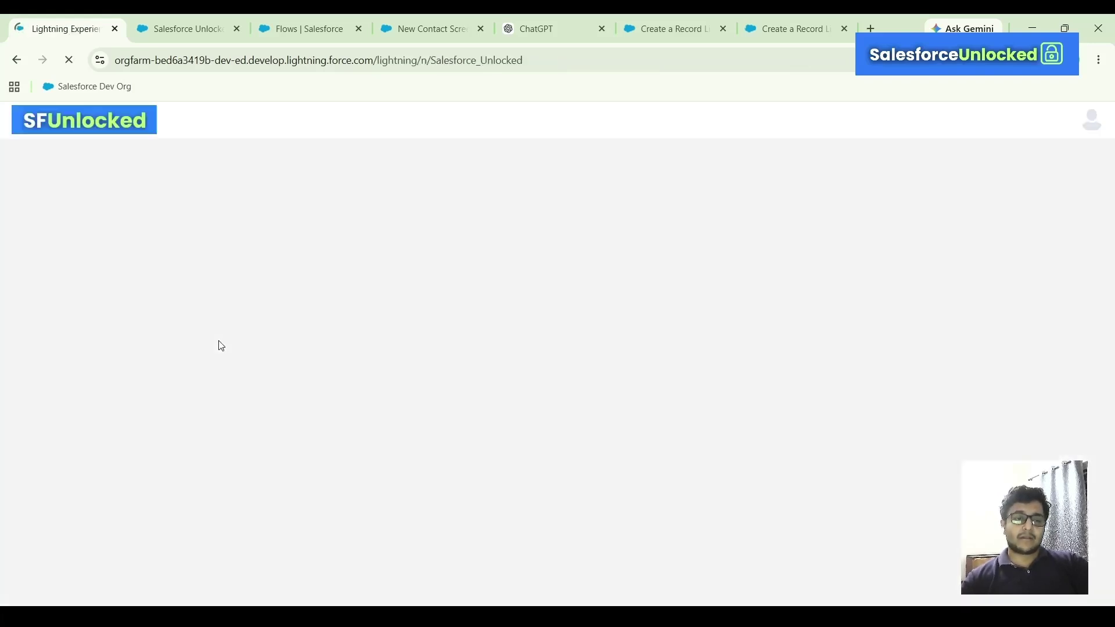
Fill in the contact form with first name Test, last name Salesforce Unlocked, a test email and a phone number, and save the contact.
{"action": "scroll", "coordinate": [249, 381], "scroll_direction": "down", "scroll_amount": 2}
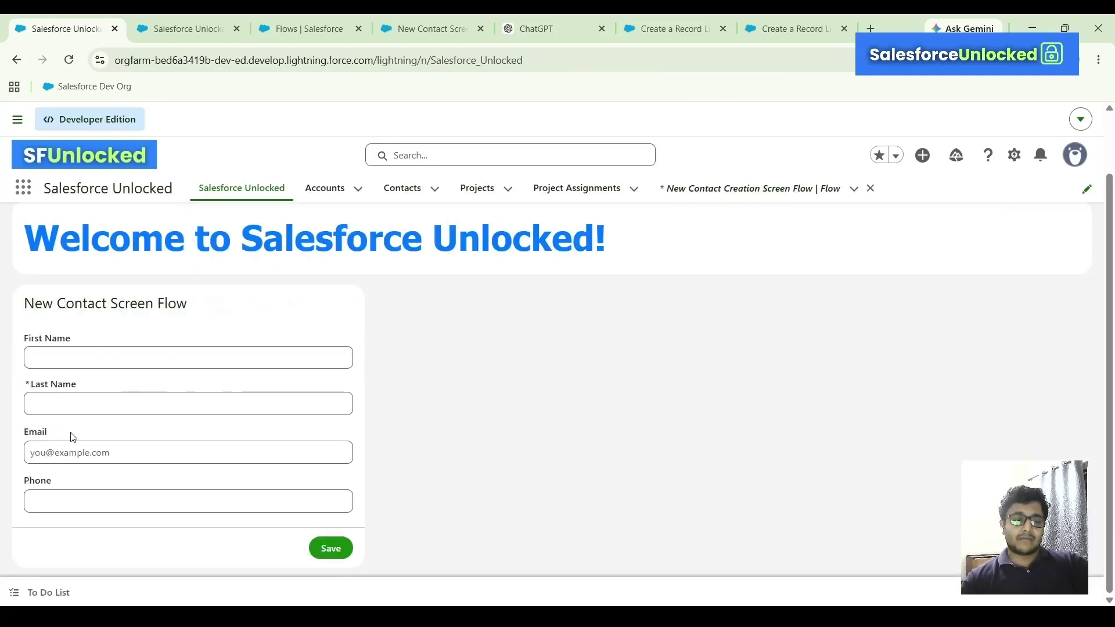
{"action": "left_click", "coordinate": [153, 354]}
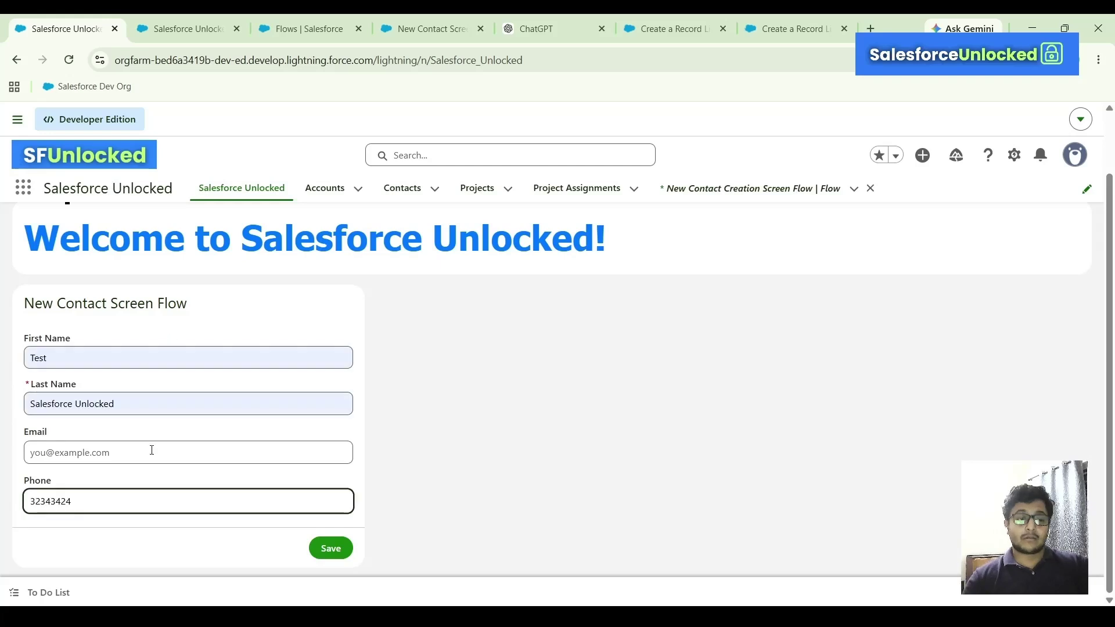
{"action": "left_click", "coordinate": [149, 451]}
{"action": "type", "text": "test1234@test.com"}
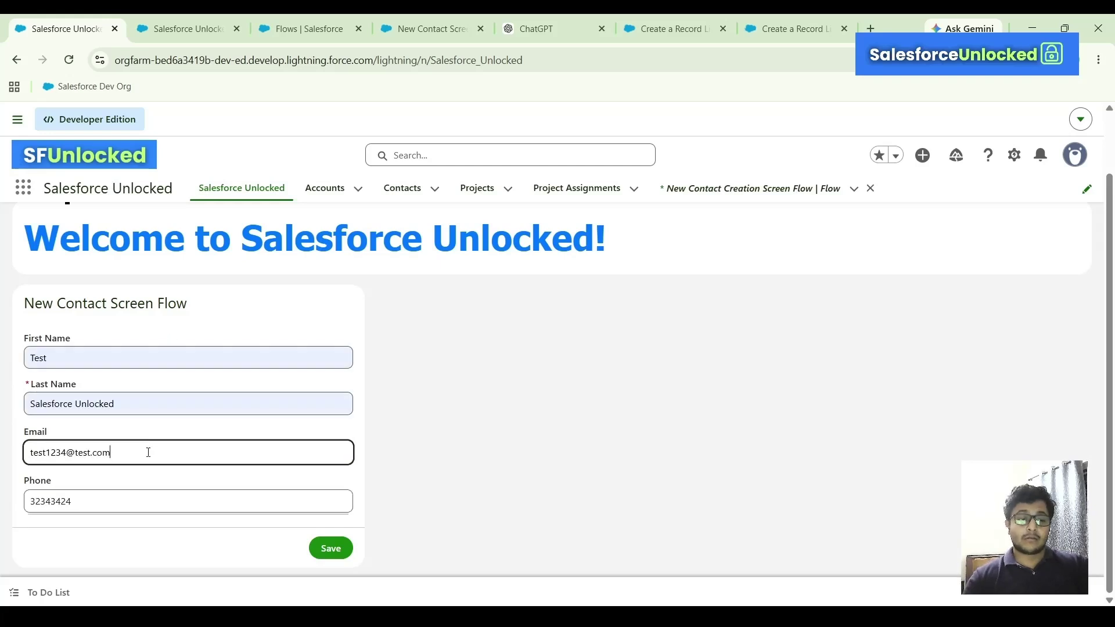
{"action": "type", "text": "232323"}
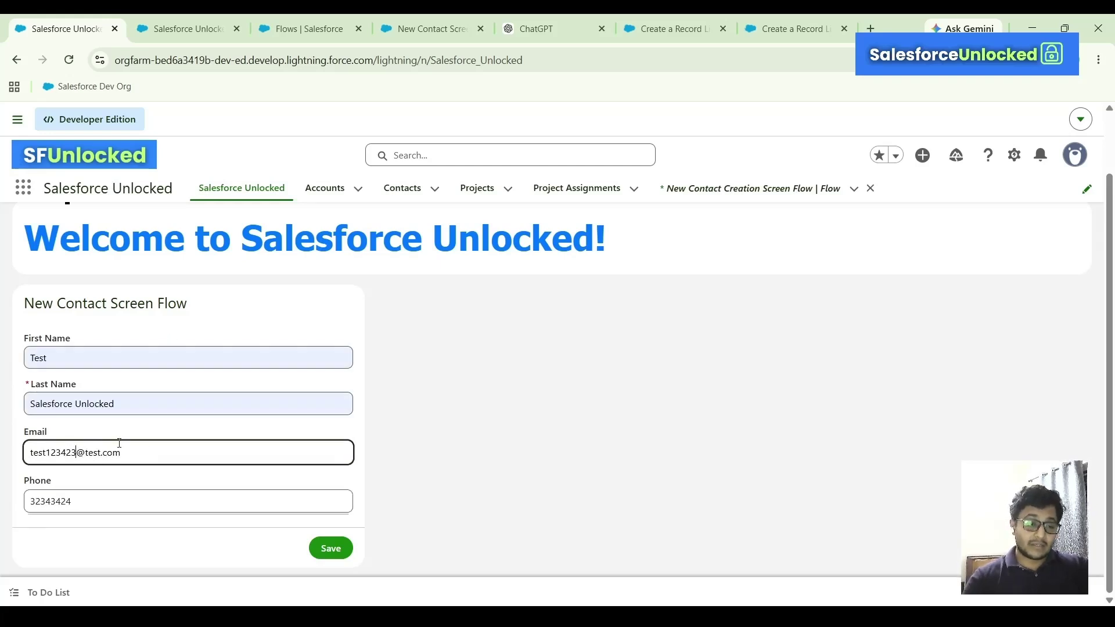
{"action": "left_click", "coordinate": [350, 556]}
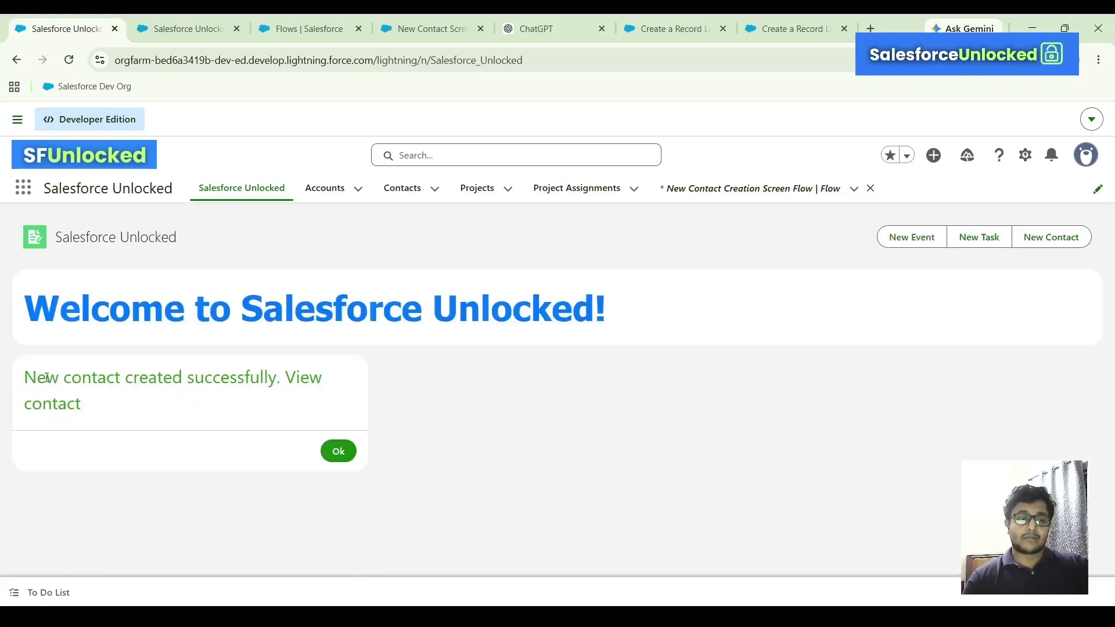
Test the View contact link in the success message, and dismiss the message back on the app page.
{"action": "left_click", "coordinate": [303, 378]}
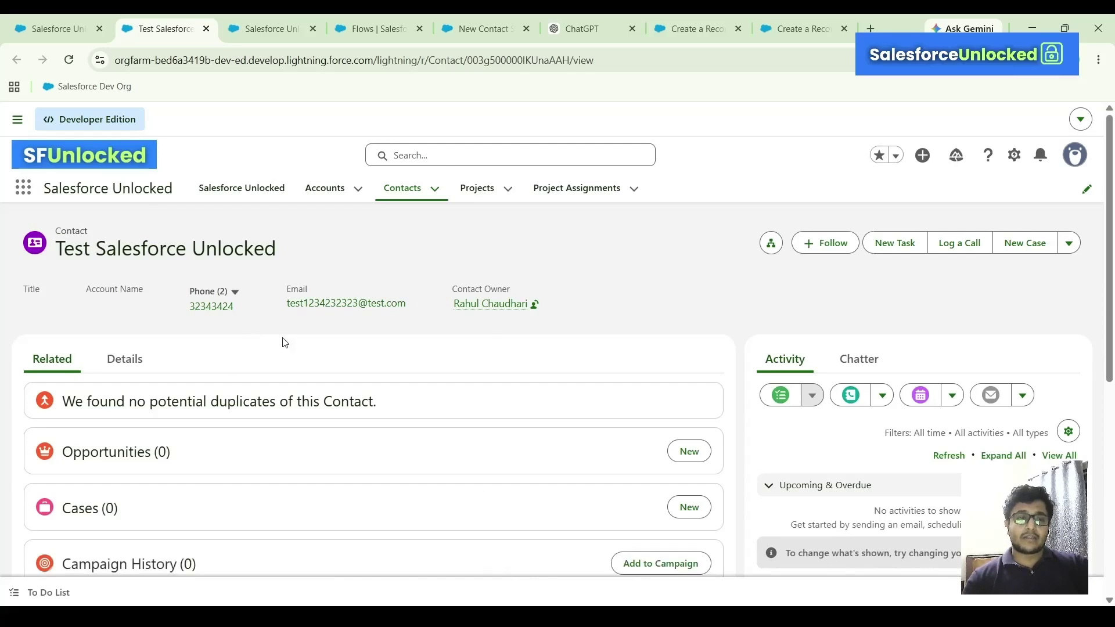
{"action": "left_click", "coordinate": [87, 24]}
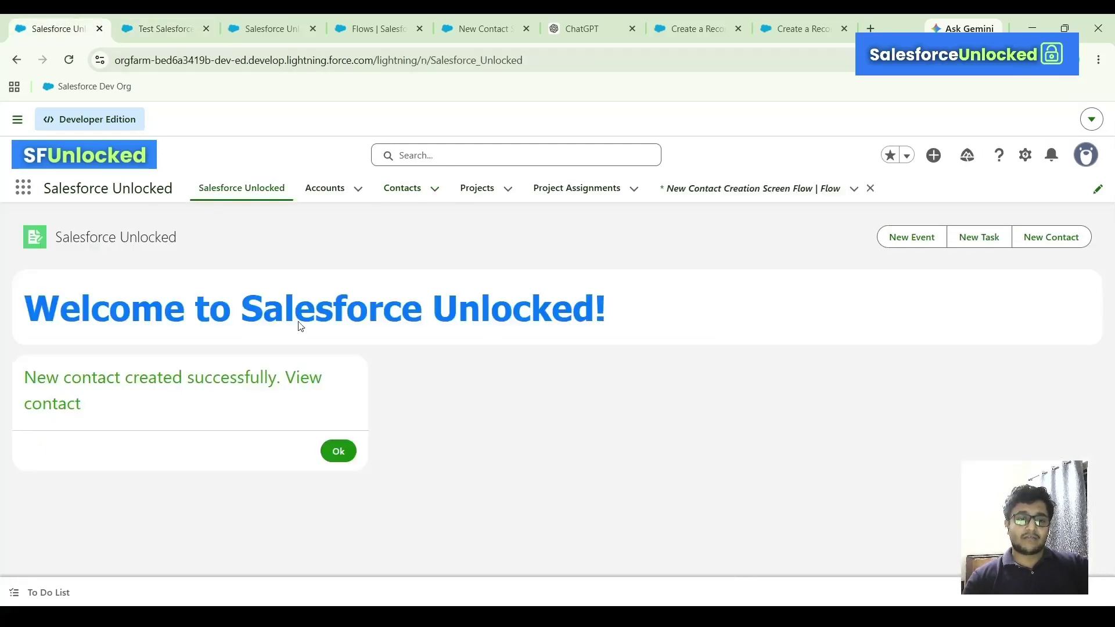
{"action": "left_click", "coordinate": [338, 451]}
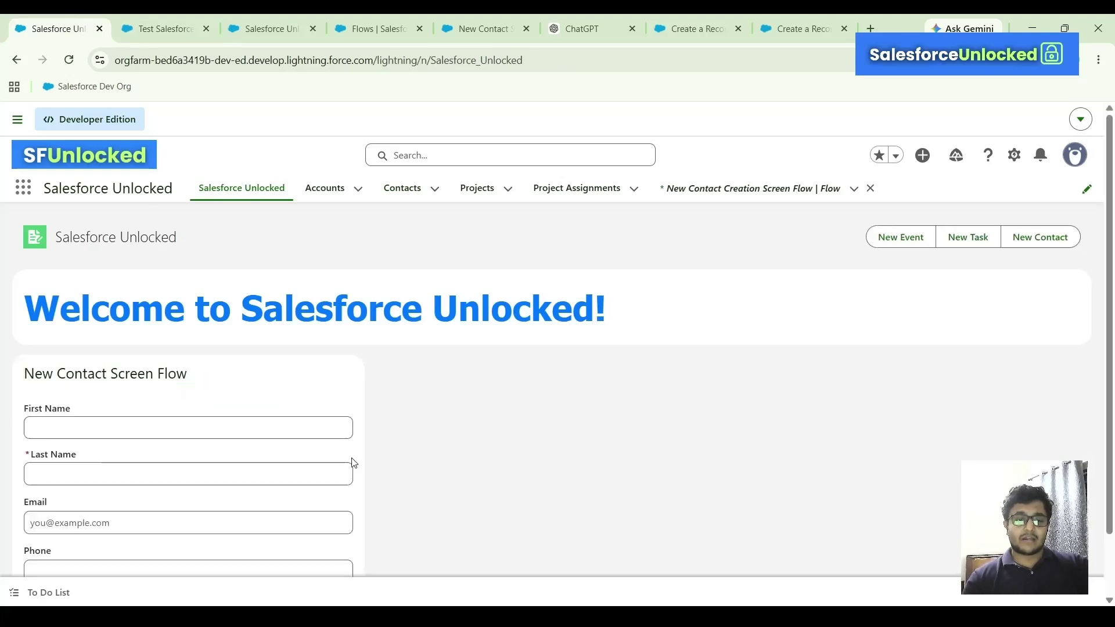
From the Burlington Textiles Weaving Plant Generator opportunity, open the Opportunity object's setup and show its Flow Triggers.
{"action": "scroll", "coordinate": [221, 381], "scroll_direction": "down", "scroll_amount": 1}
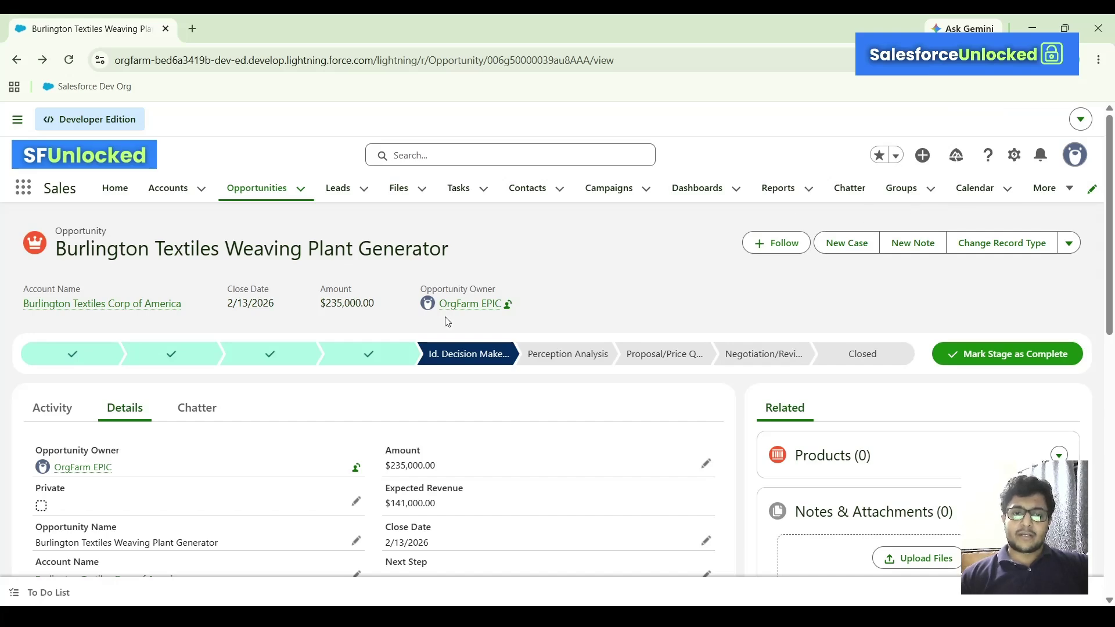
{"action": "scroll", "coordinate": [503, 281], "scroll_direction": "down", "scroll_amount": 10}
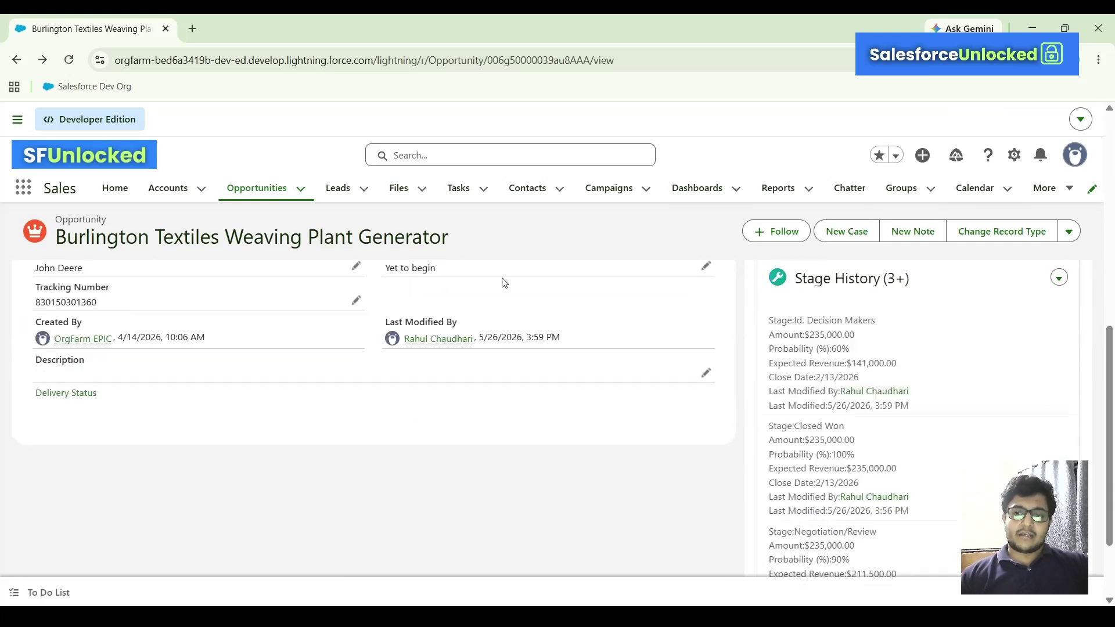
{"action": "scroll", "coordinate": [677, 285], "scroll_direction": "up", "scroll_amount": 3}
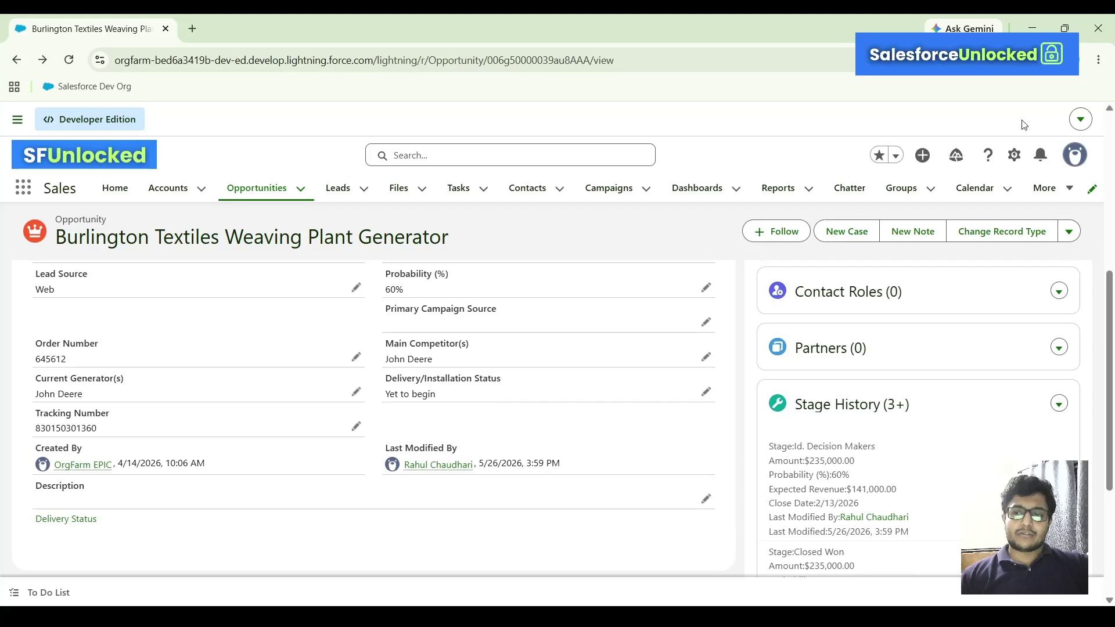
{"action": "left_click", "coordinate": [1015, 157]}
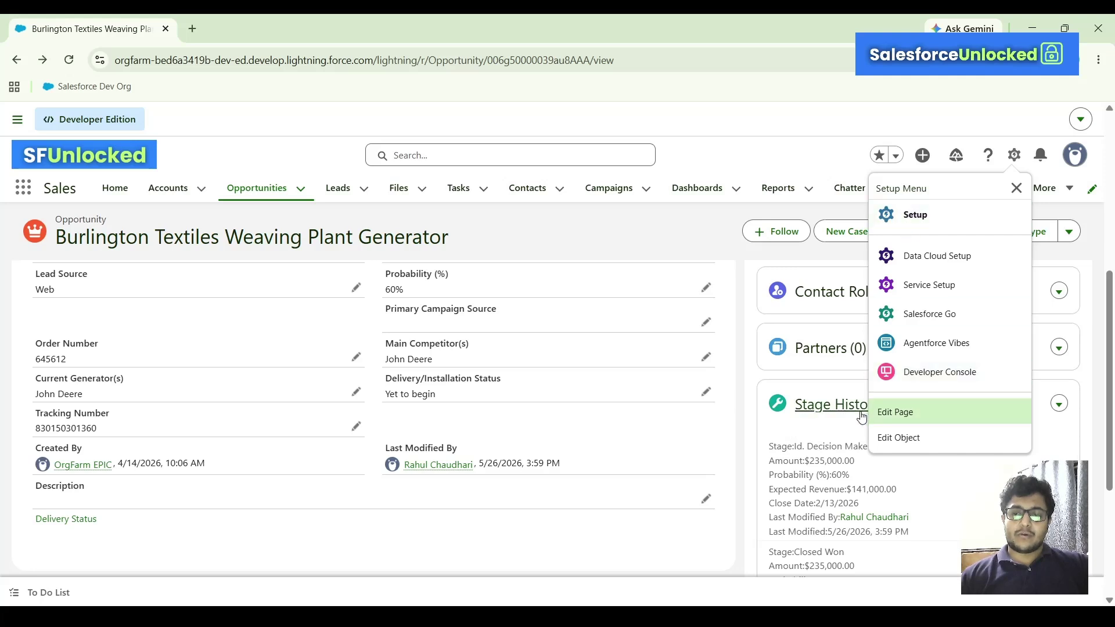
{"action": "left_click", "coordinate": [892, 440]}
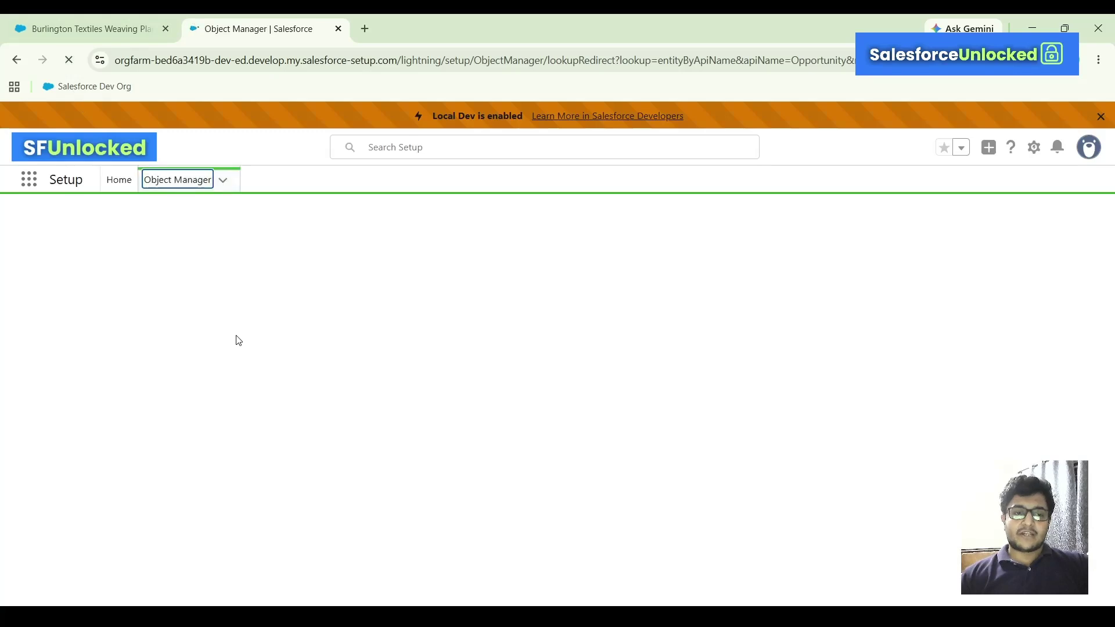
{"action": "scroll", "coordinate": [137, 433], "scroll_direction": "down", "scroll_amount": 5}
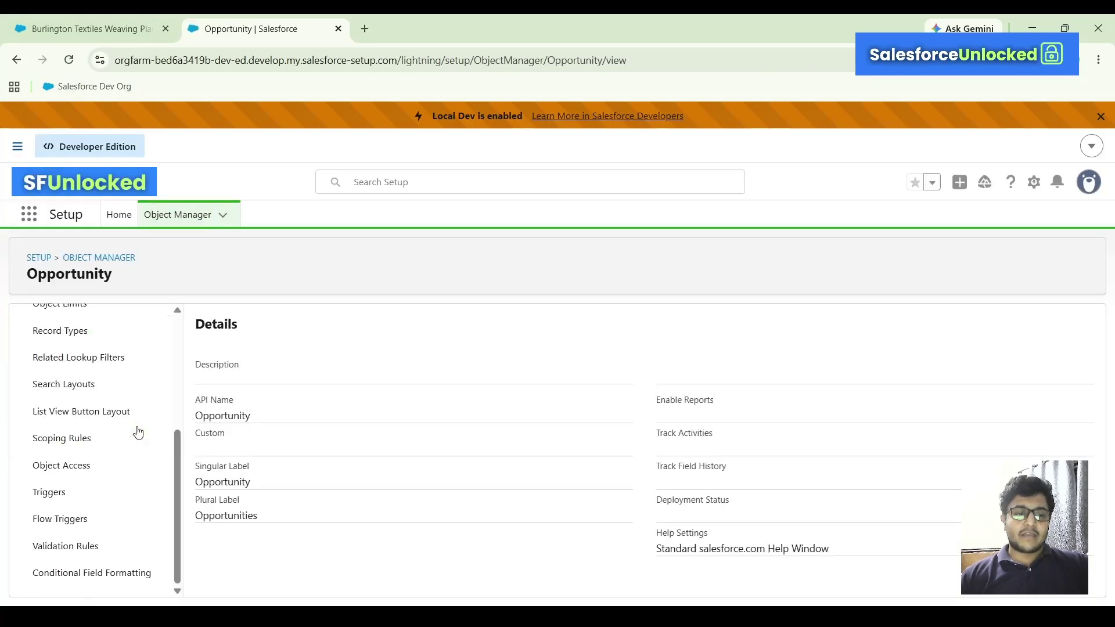
{"action": "left_click", "coordinate": [73, 529]}
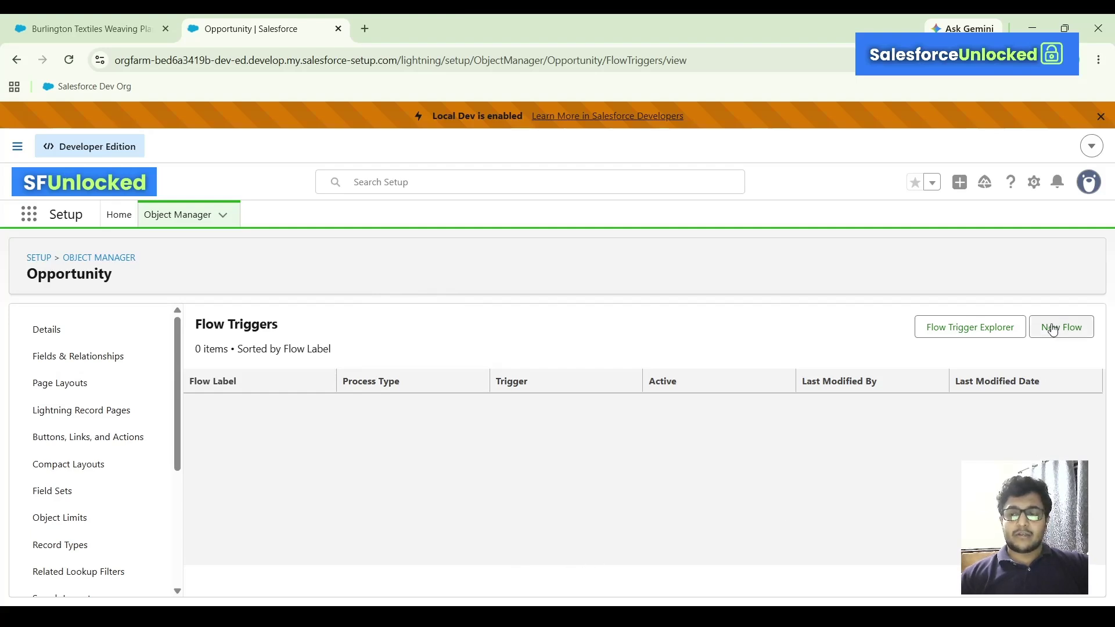
On the Burlington Textiles opportunity record, check the picklist options of the Delivery/Installation Status field.
{"action": "left_click", "coordinate": [100, 19]}
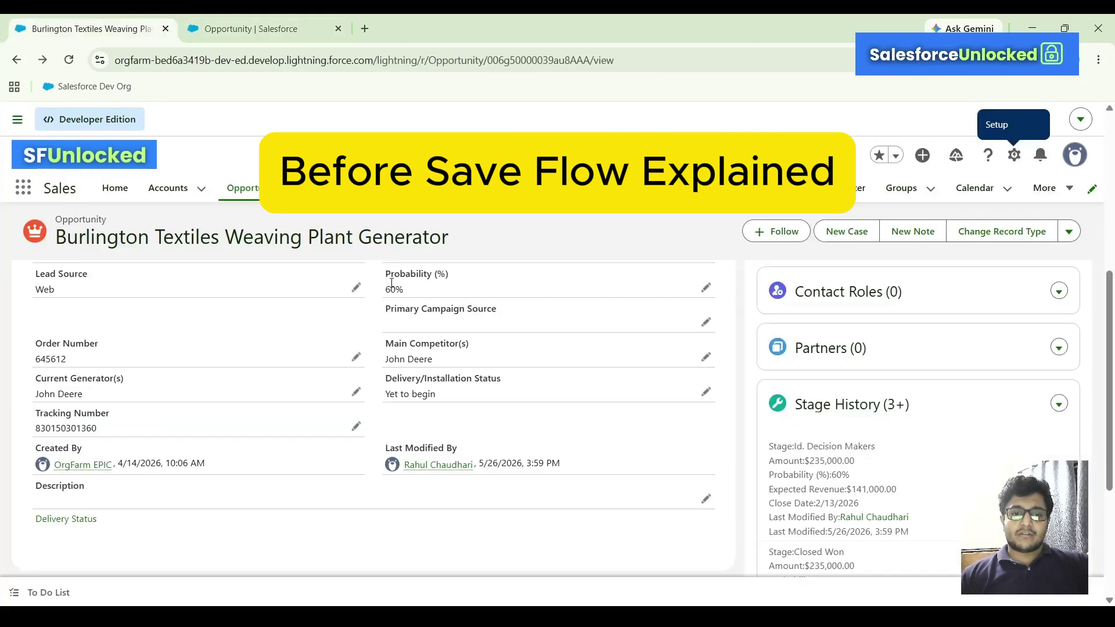
{"action": "scroll", "coordinate": [391, 283], "scroll_direction": "up", "scroll_amount": 1}
{"action": "scroll", "coordinate": [503, 398], "scroll_direction": "up", "scroll_amount": 1}
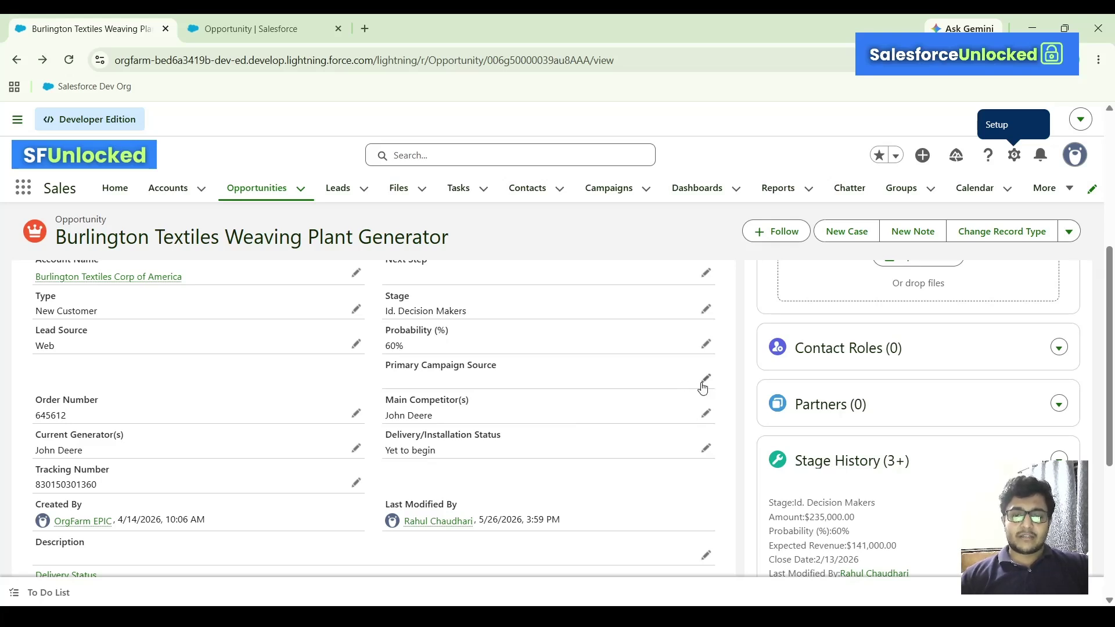
{"action": "scroll", "coordinate": [703, 388], "scroll_direction": "down", "scroll_amount": 1}
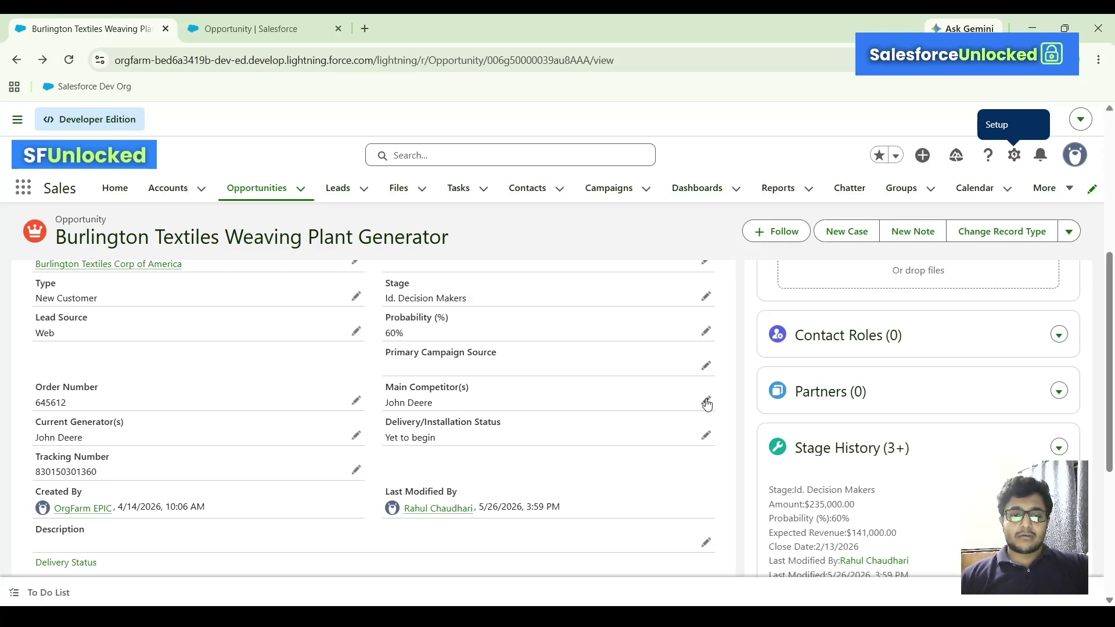
{"action": "left_click", "coordinate": [705, 296]}
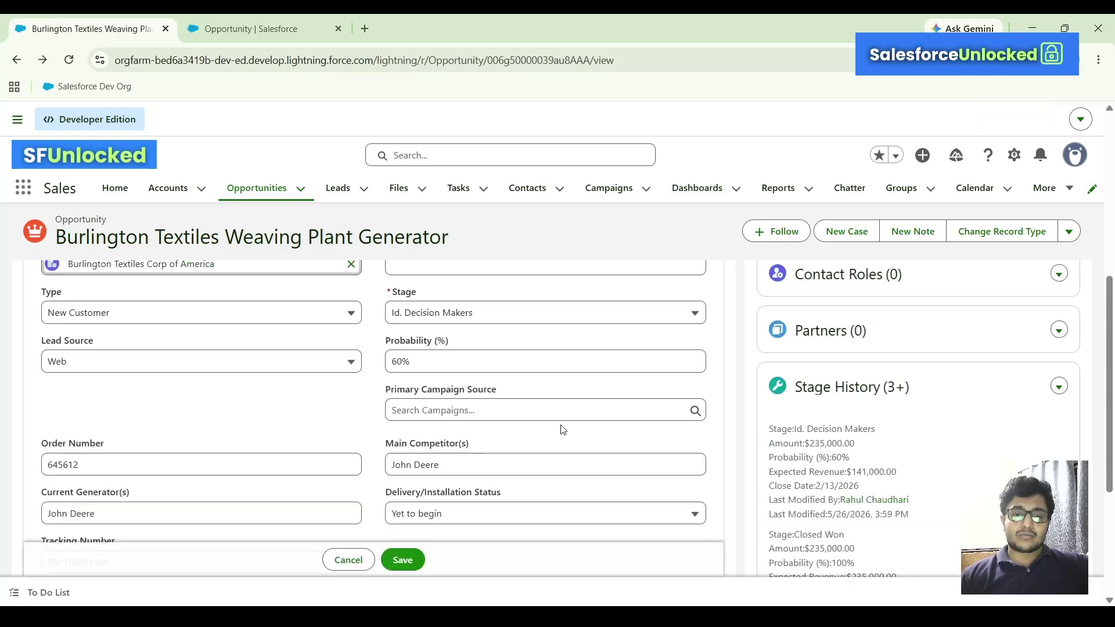
{"action": "scroll", "coordinate": [562, 430], "scroll_direction": "down", "scroll_amount": 3}
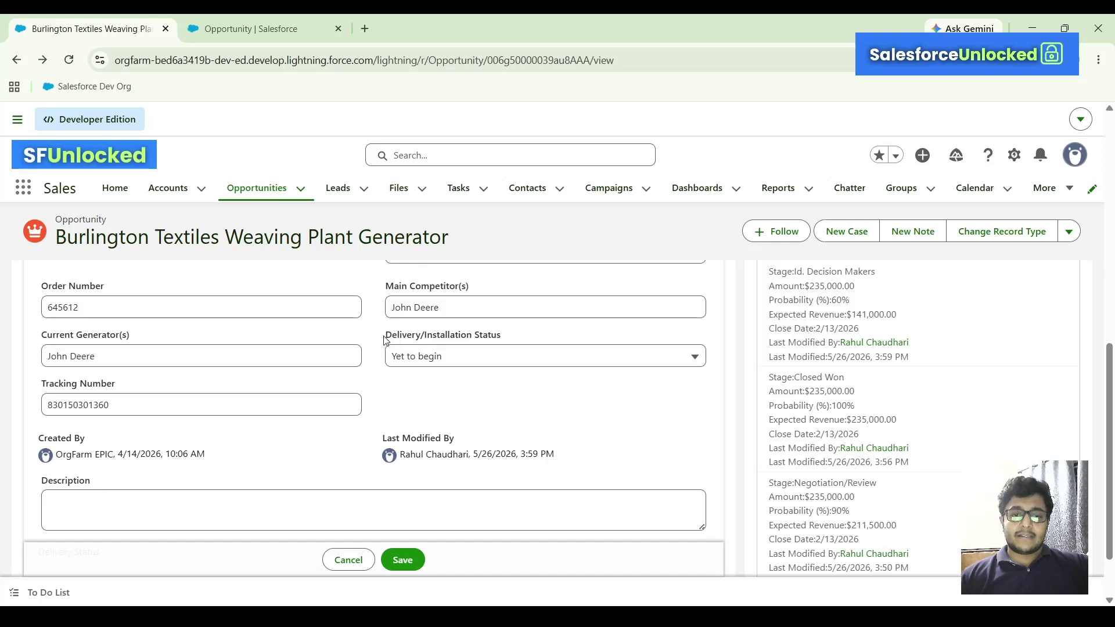
{"action": "left_click_drag", "start_coordinate": [385, 341], "coordinate": [520, 342]}
{"action": "left_click", "coordinate": [483, 359]}
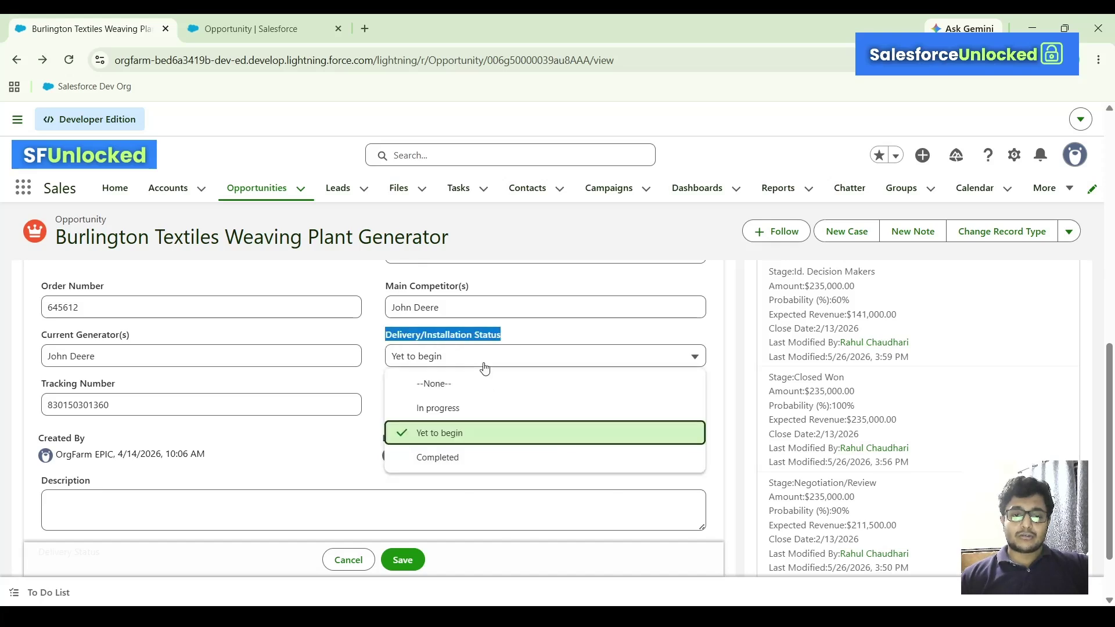
{"action": "left_click", "coordinate": [279, 458]}
Create a new record-triggered flow from the Opportunity object's flow triggers, with Opportunity as the triggering object.
{"action": "left_click", "coordinate": [262, 29]}
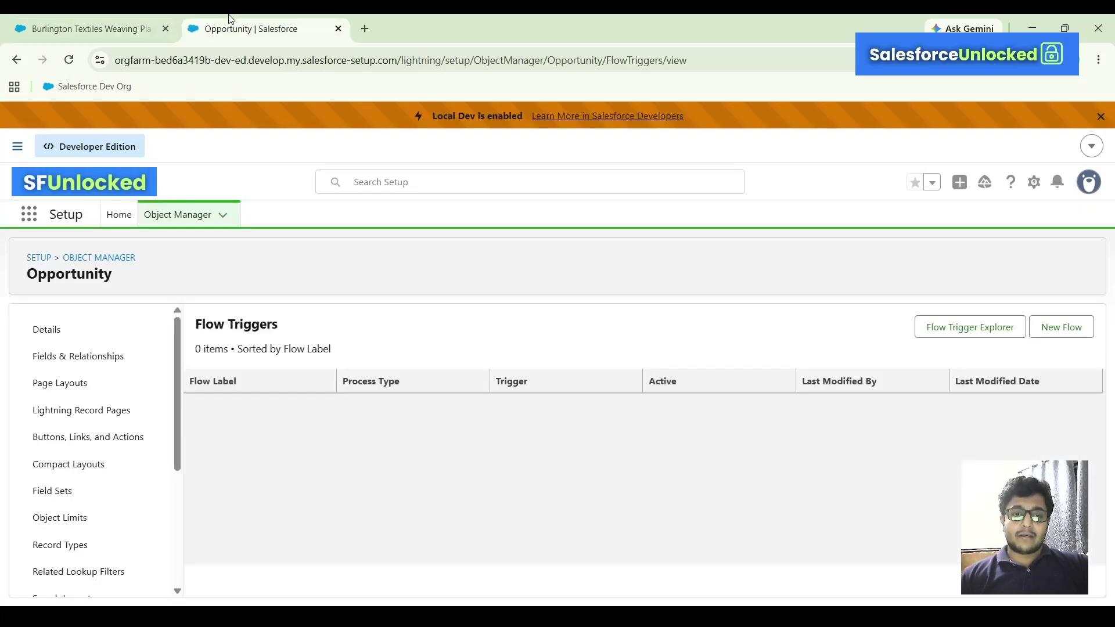
{"action": "left_click", "coordinate": [1068, 327]}
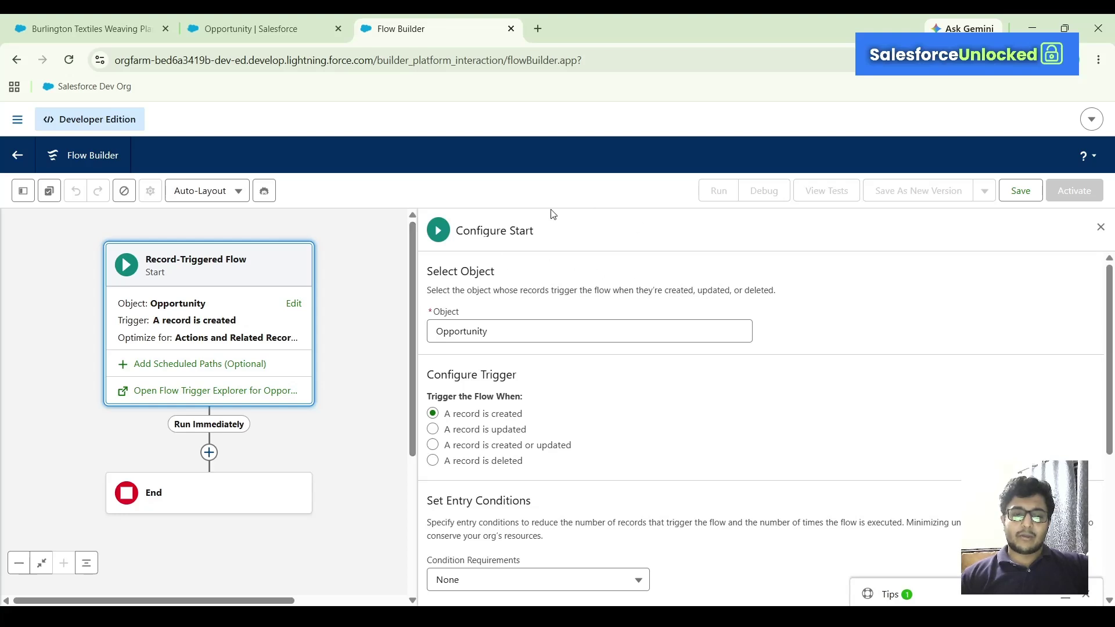
{"action": "left_click", "coordinate": [322, 25]}
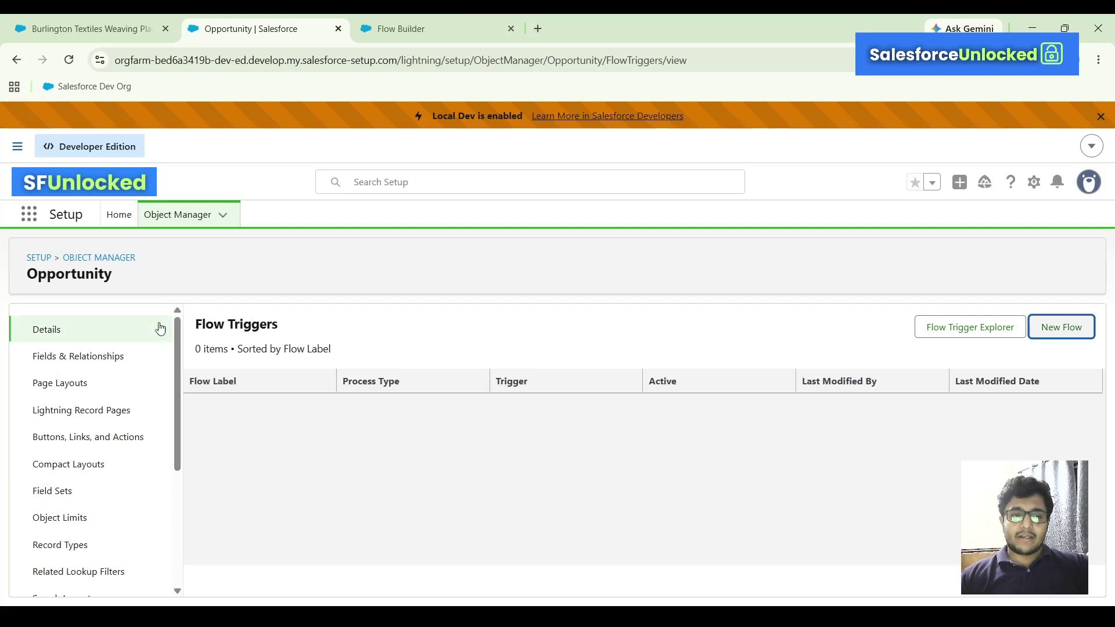
{"action": "left_click", "coordinate": [496, 19]}
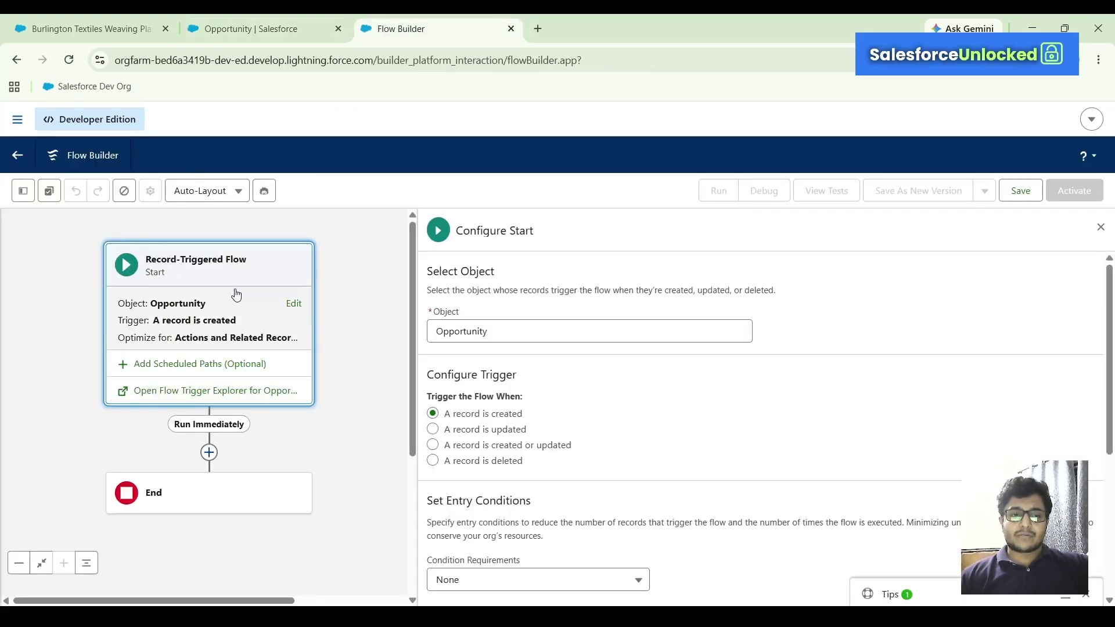
{"action": "double_click", "coordinate": [573, 330]}
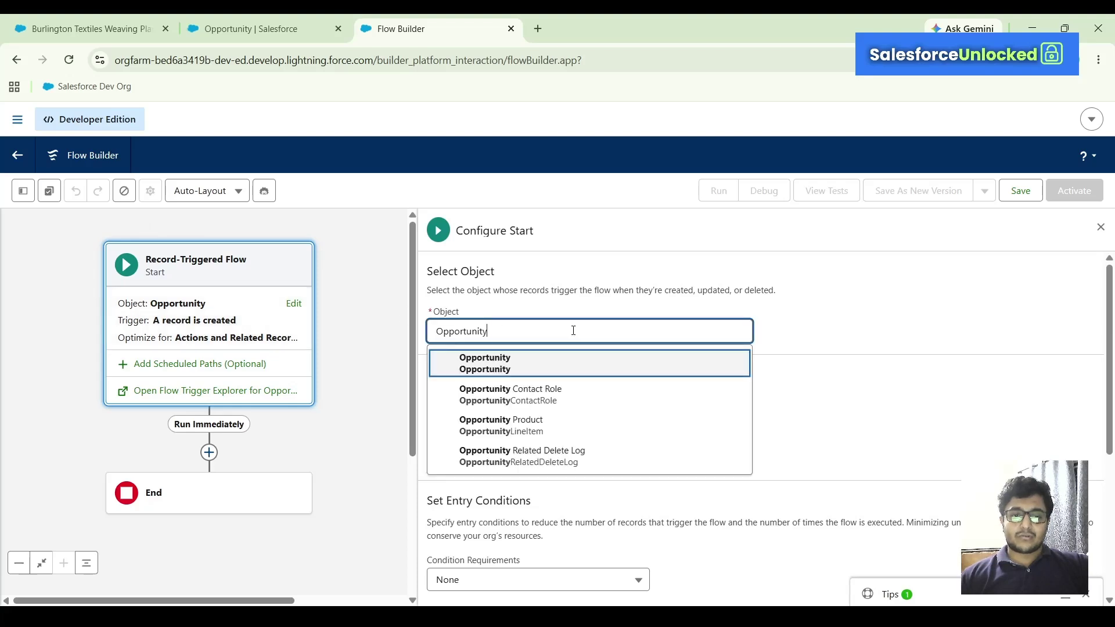
{"action": "left_click", "coordinate": [499, 372]}
Configure the flow to trigger when a record is updated.
{"action": "scroll", "coordinate": [719, 394], "scroll_direction": "down", "scroll_amount": 3}
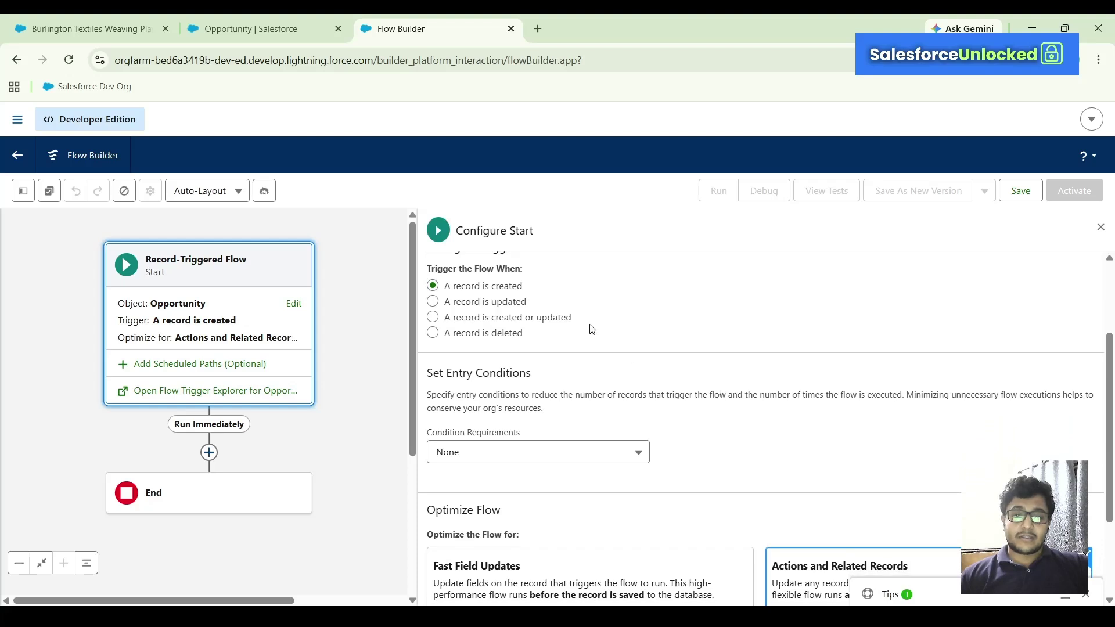
{"action": "scroll", "coordinate": [592, 328], "scroll_direction": "up", "scroll_amount": 1}
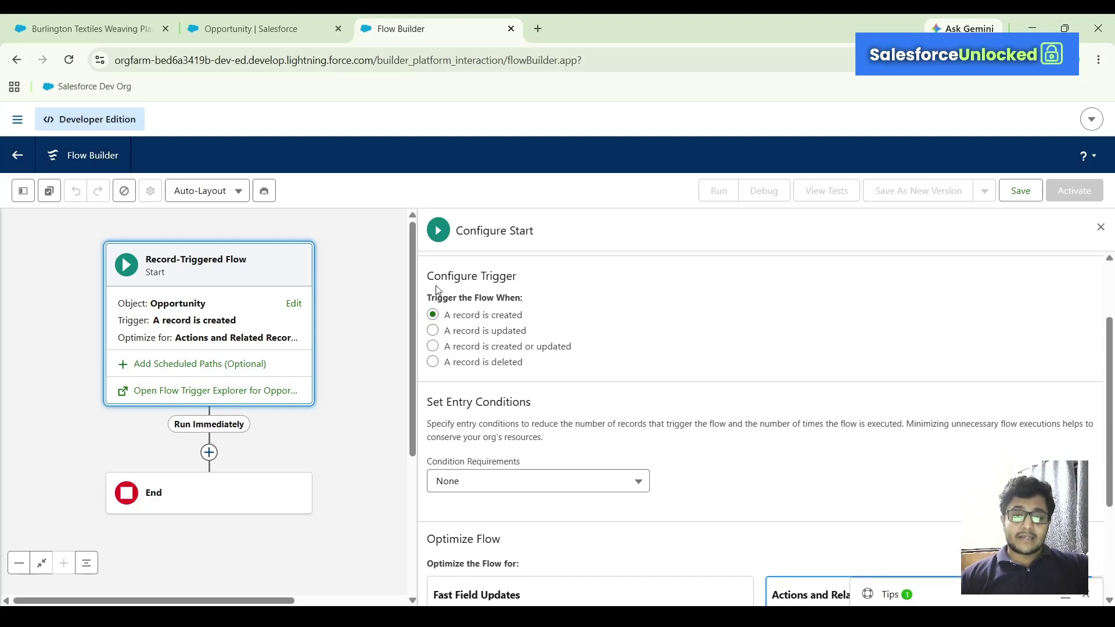
{"action": "left_click_drag", "start_coordinate": [438, 290], "coordinate": [448, 299]}
{"action": "left_click", "coordinate": [525, 301]}
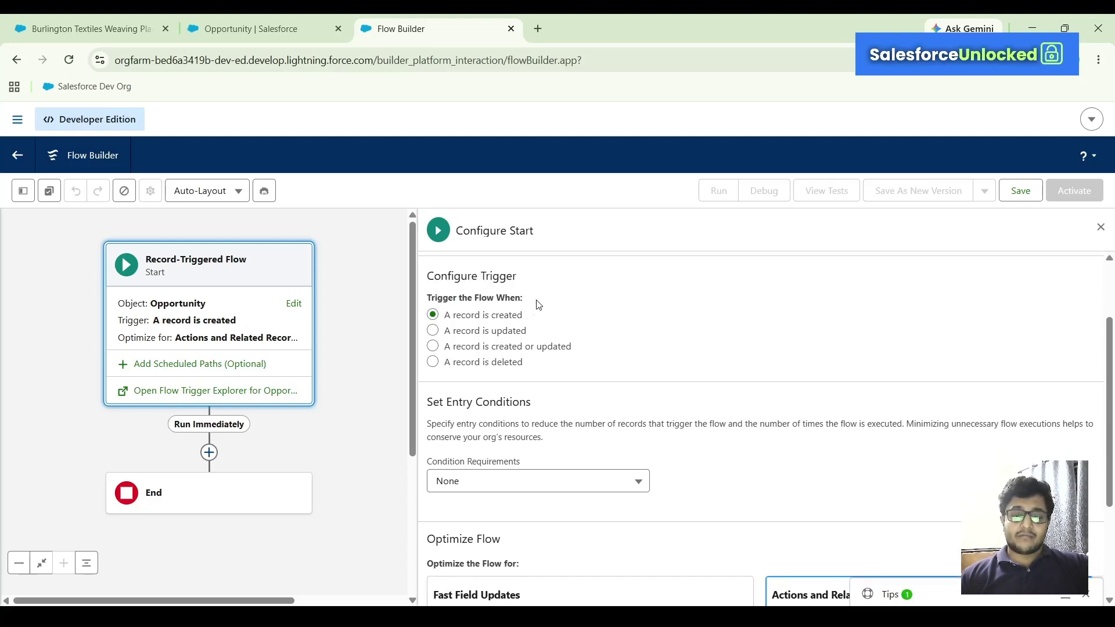
{"action": "left_click_drag", "start_coordinate": [526, 317], "coordinate": [429, 297]}
{"action": "double_click", "coordinate": [505, 304]}
{"action": "left_click", "coordinate": [505, 313]}
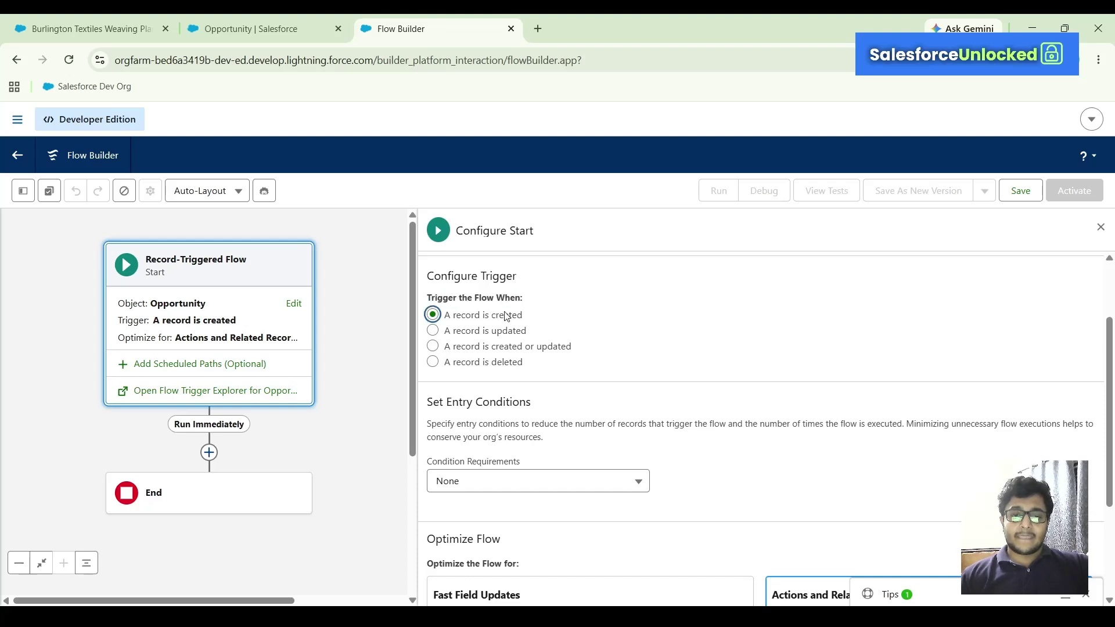
{"action": "left_click", "coordinate": [432, 331]}
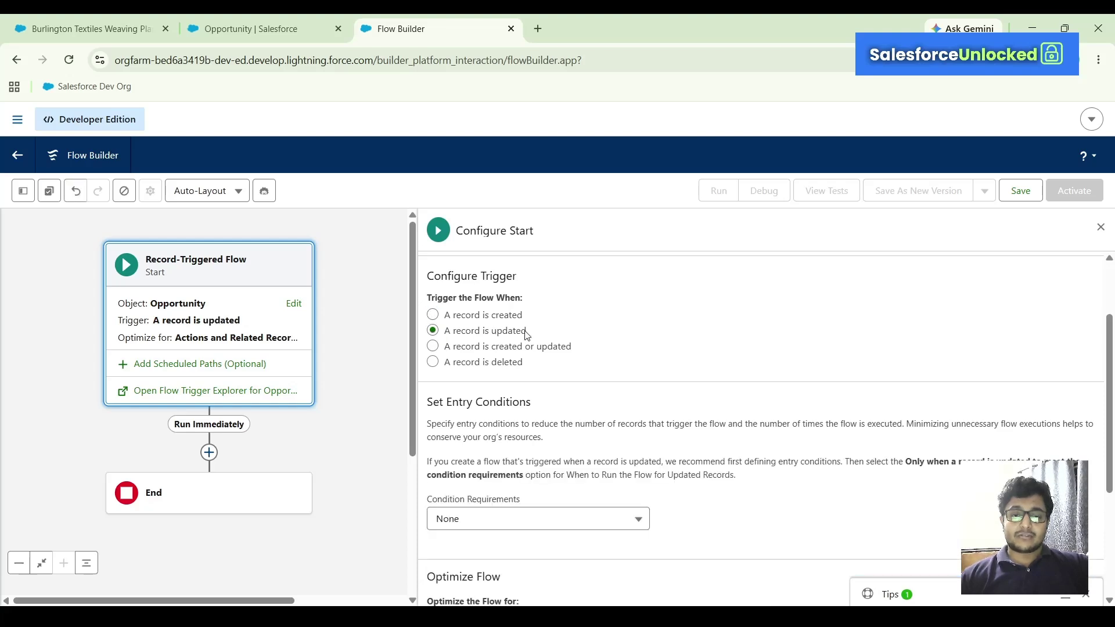
Set the entry condition requirements to All Conditions Are Met (AND).
{"action": "scroll", "coordinate": [670, 404], "scroll_direction": "down", "scroll_amount": 3}
{"action": "scroll", "coordinate": [673, 423], "scroll_direction": "up", "scroll_amount": 2}
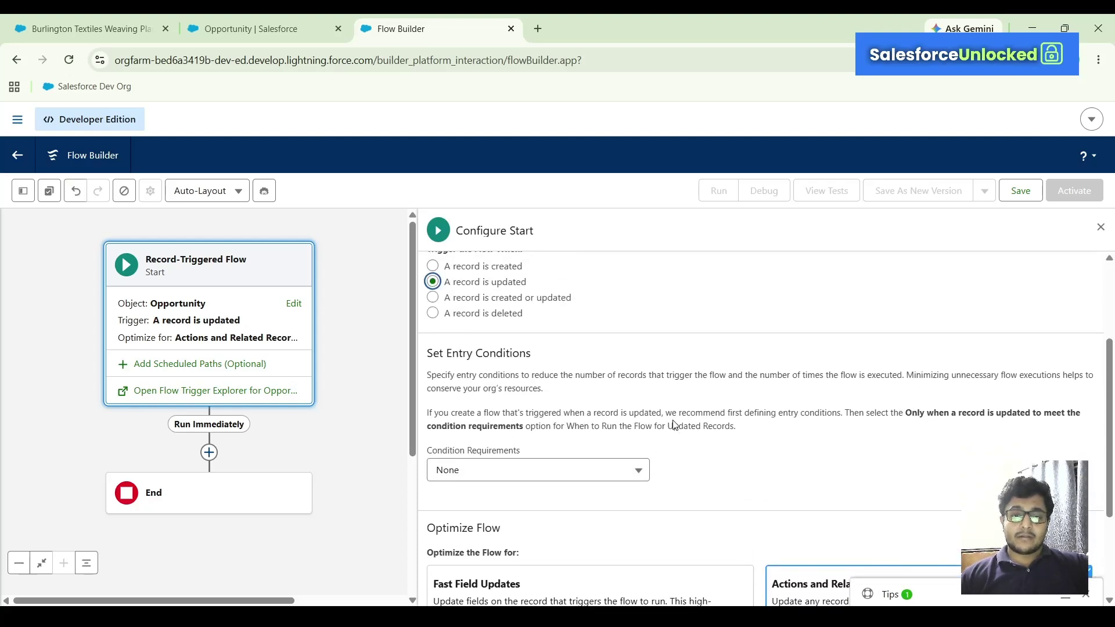
{"action": "scroll", "coordinate": [655, 348], "scroll_direction": "down", "scroll_amount": 2}
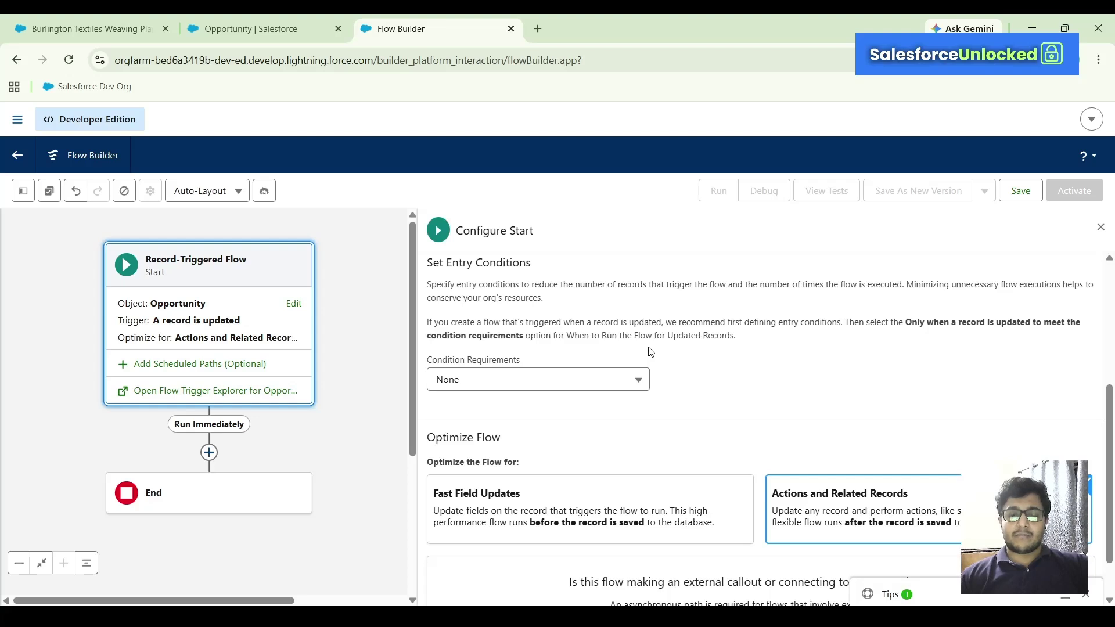
{"action": "left_click", "coordinate": [584, 378]}
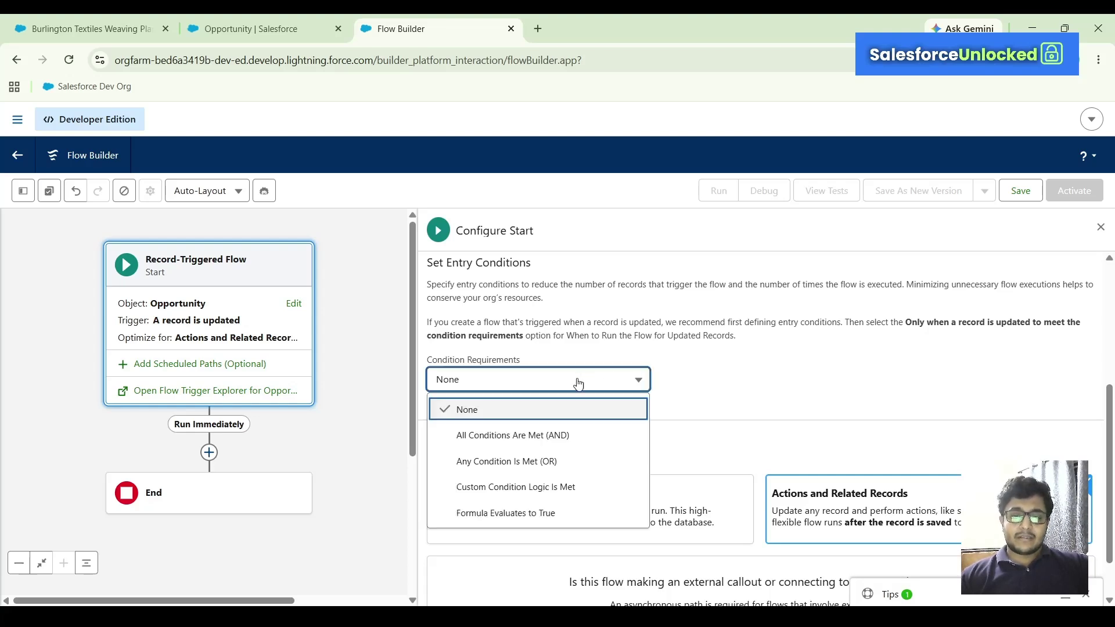
{"action": "left_click", "coordinate": [542, 435]}
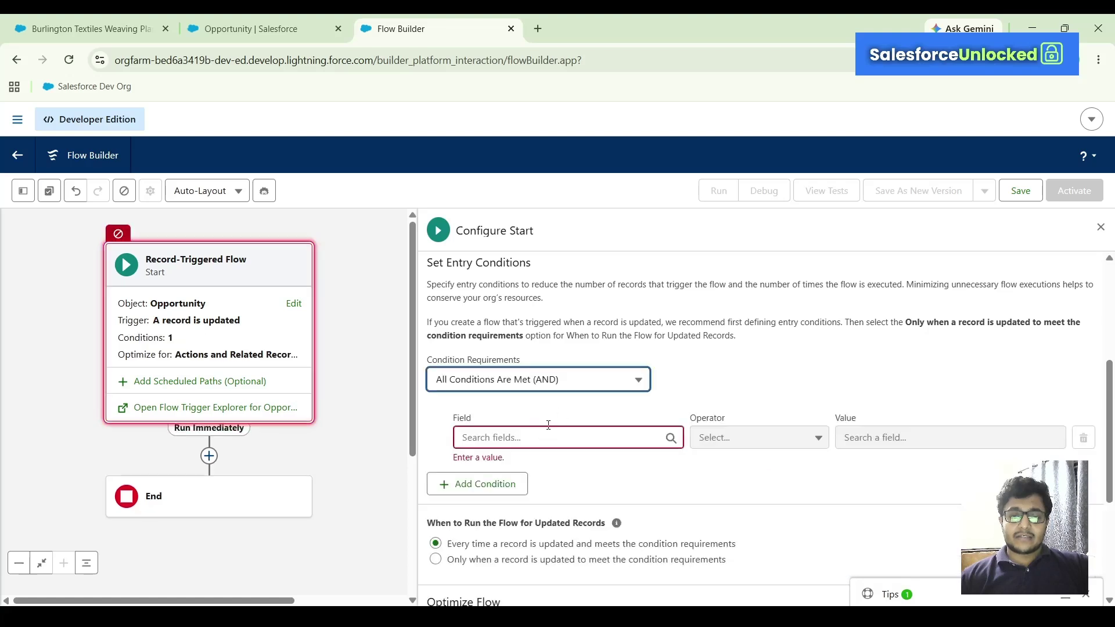
Define the entry condition as Stage Equals Closed Won.
{"action": "left_click", "coordinate": [505, 445]}
{"action": "type", "text": "Stage"}
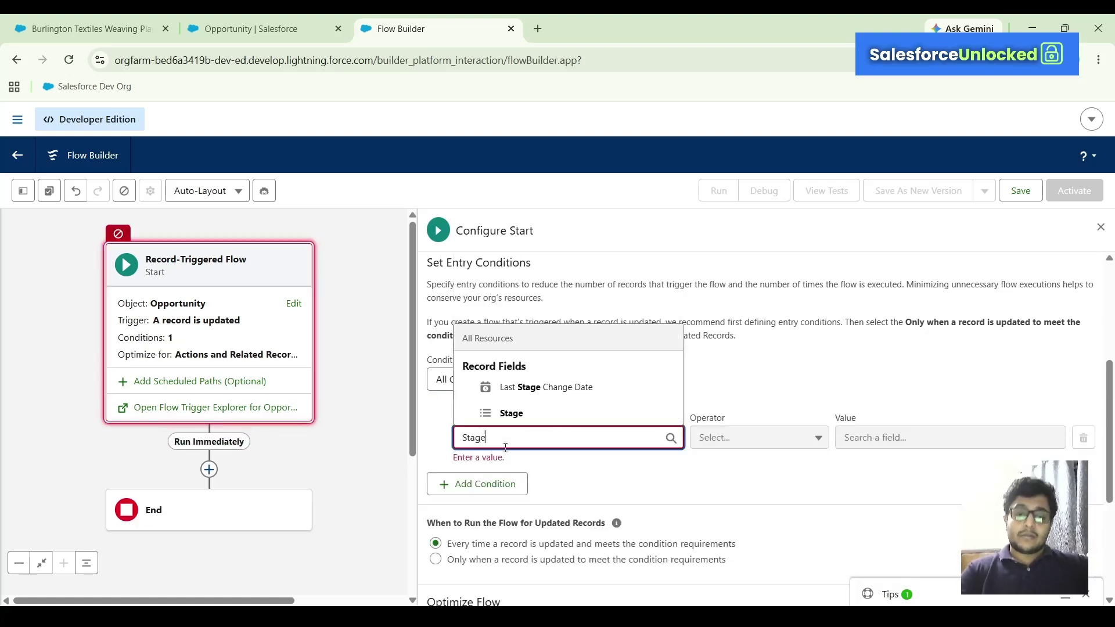
{"action": "left_click", "coordinate": [514, 412]}
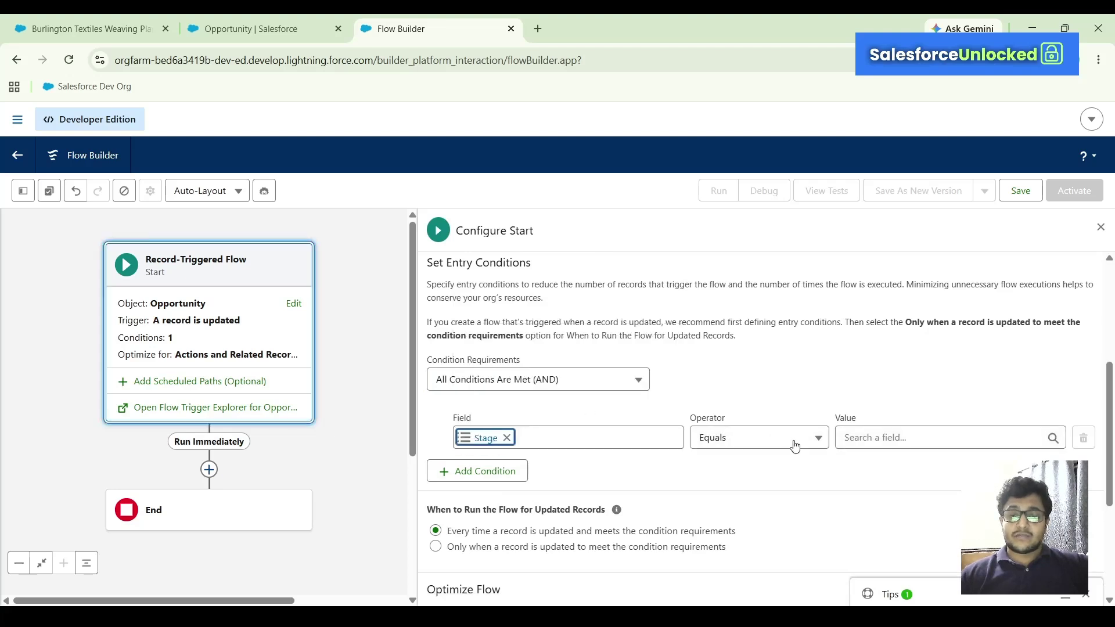
{"action": "left_click", "coordinate": [870, 435]}
{"action": "type", "text": "Co"}
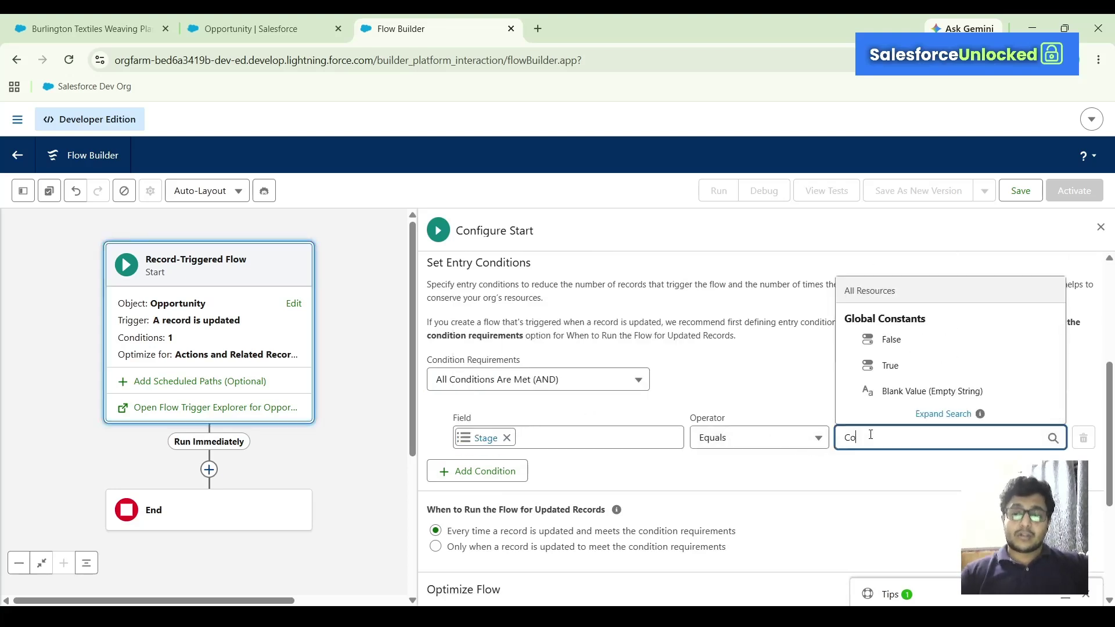
{"action": "key", "text": "BackSpace"}
{"action": "type", "text": "lo"}
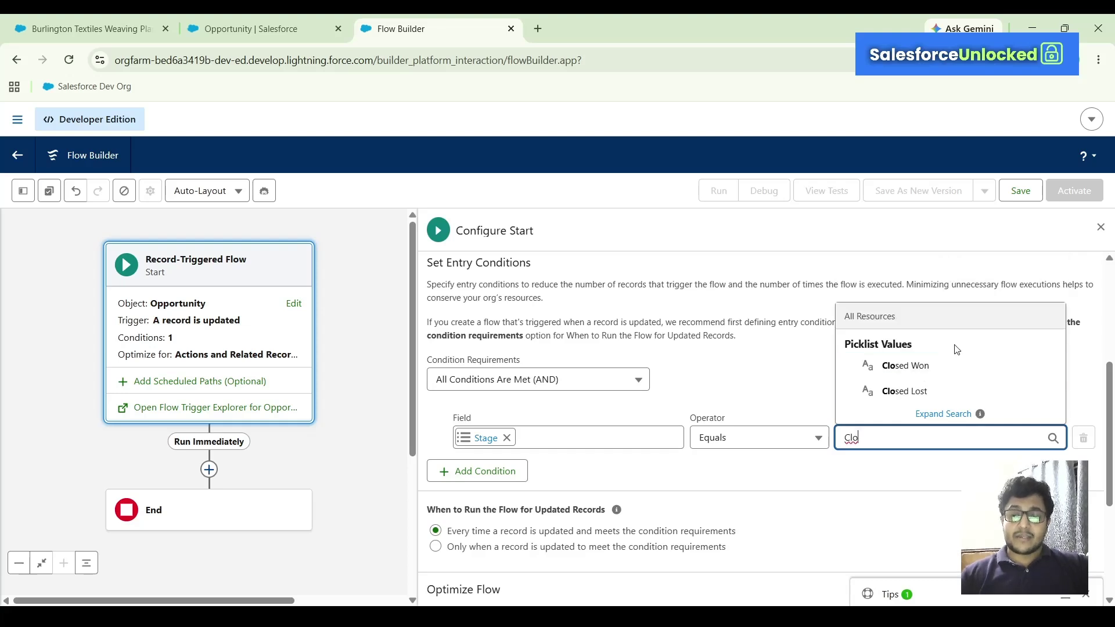
{"action": "left_click", "coordinate": [905, 365]}
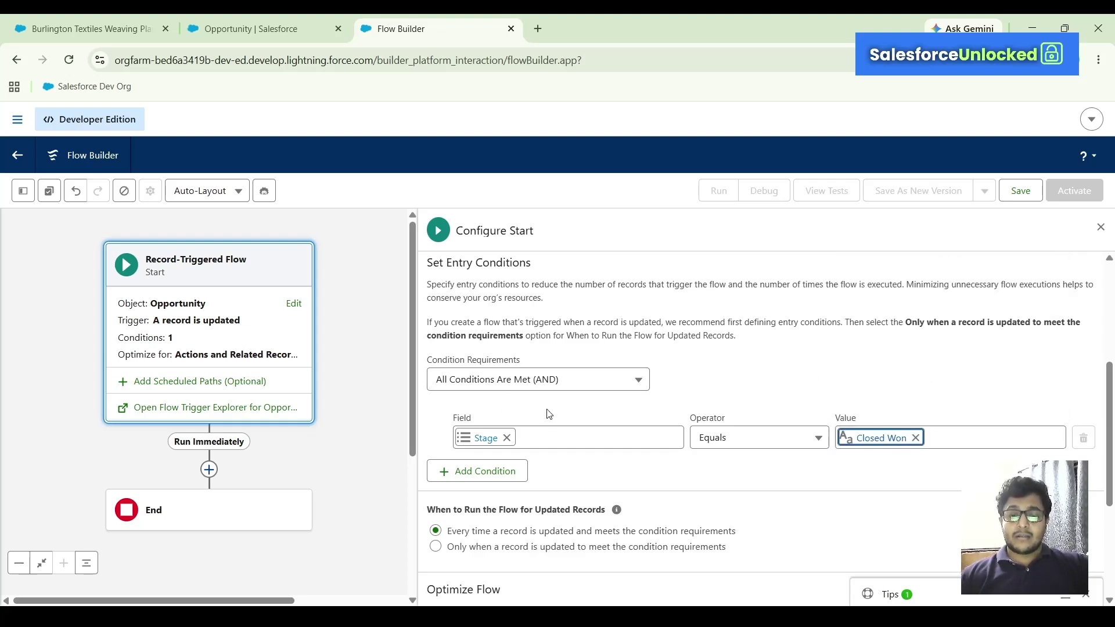
Set the flow to run every time a record is updated and meets the condition requirements.
{"action": "scroll", "coordinate": [599, 406], "scroll_direction": "down", "scroll_amount": 2}
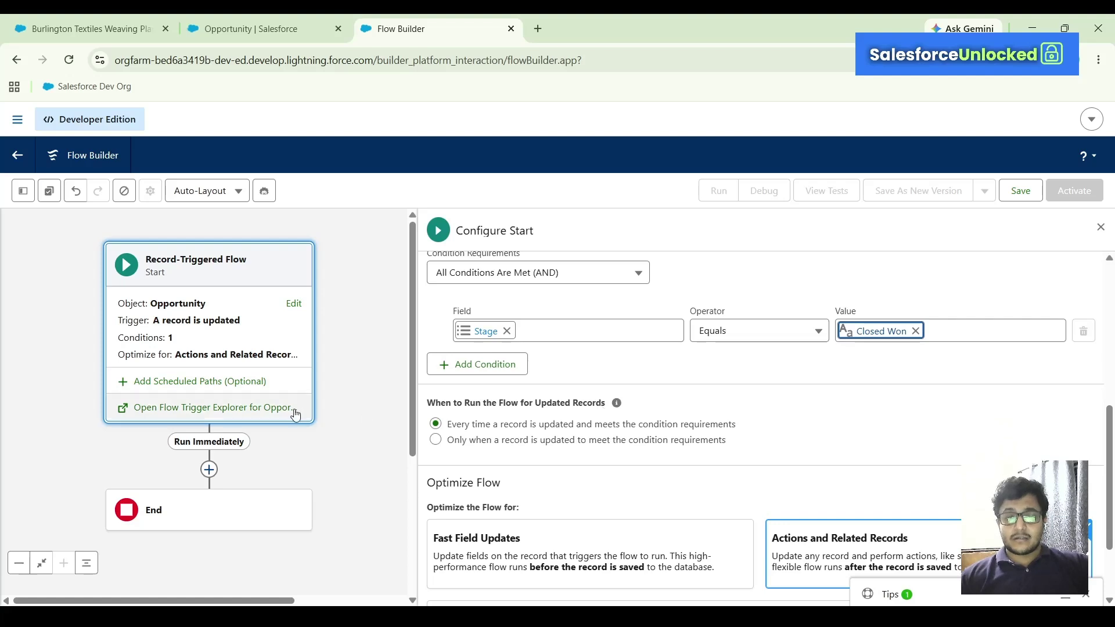
{"action": "scroll", "coordinate": [525, 409], "scroll_direction": "down", "scroll_amount": 1}
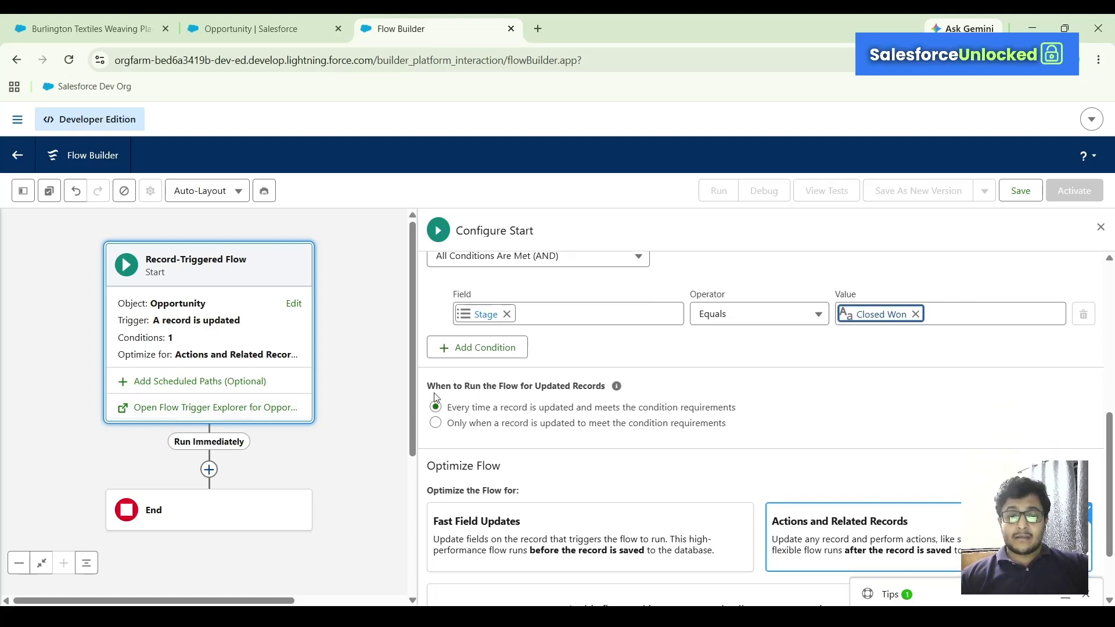
{"action": "left_click_drag", "start_coordinate": [435, 387], "coordinate": [526, 393]}
{"action": "left_click", "coordinate": [565, 400]}
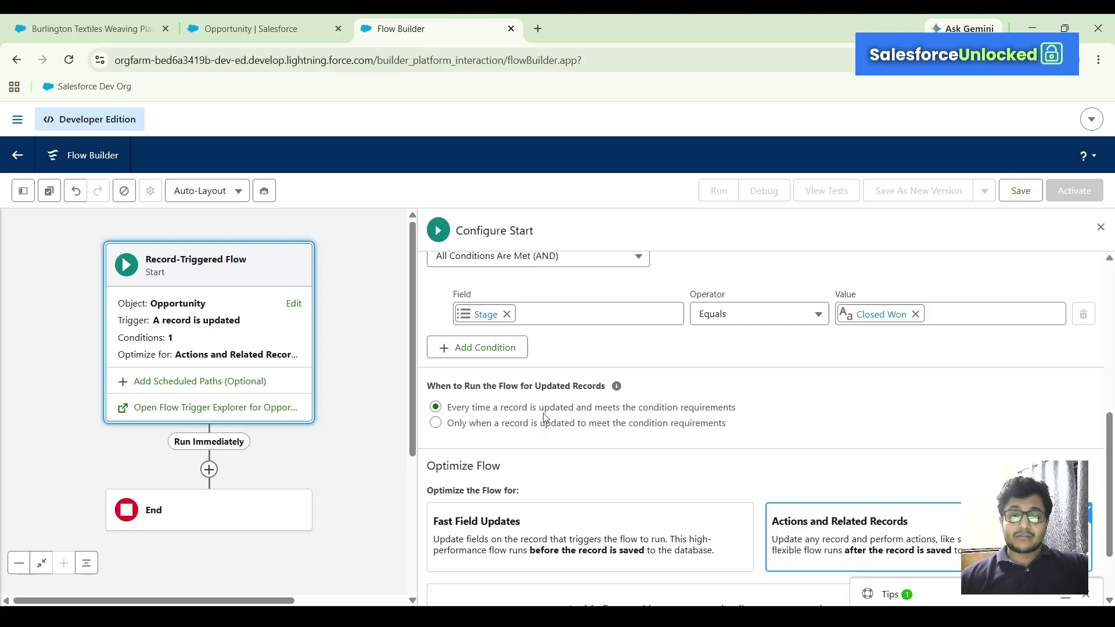
{"action": "left_click", "coordinate": [474, 404]}
Optimize the flow for Fast Field Updates so it runs before the record is saved.
{"action": "scroll", "coordinate": [615, 447], "scroll_direction": "down", "scroll_amount": 2}
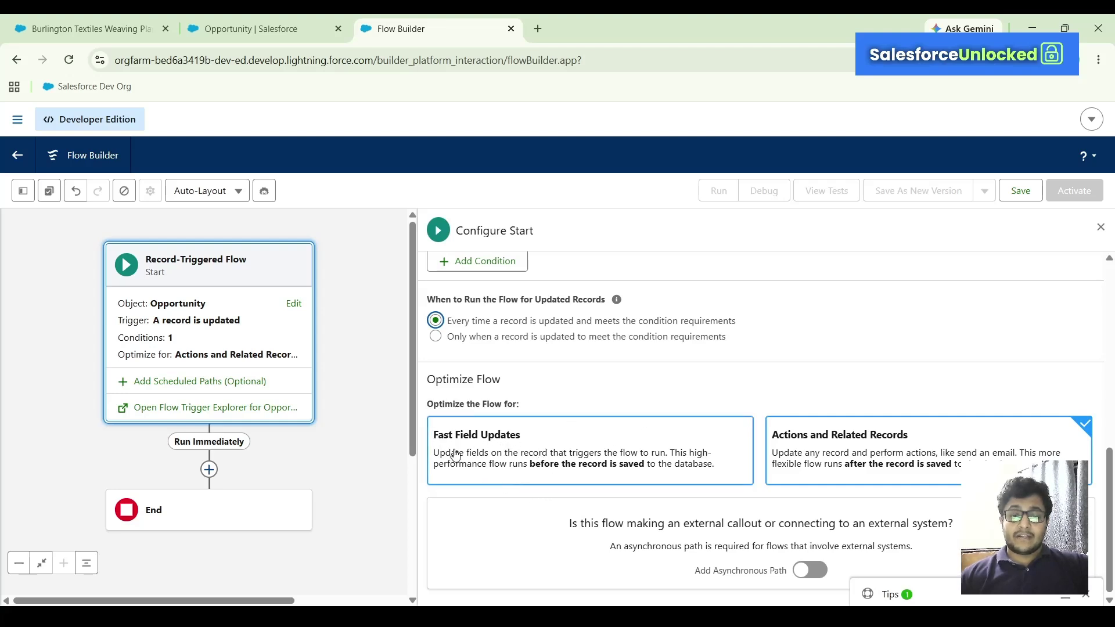
{"action": "left_click", "coordinate": [520, 438]}
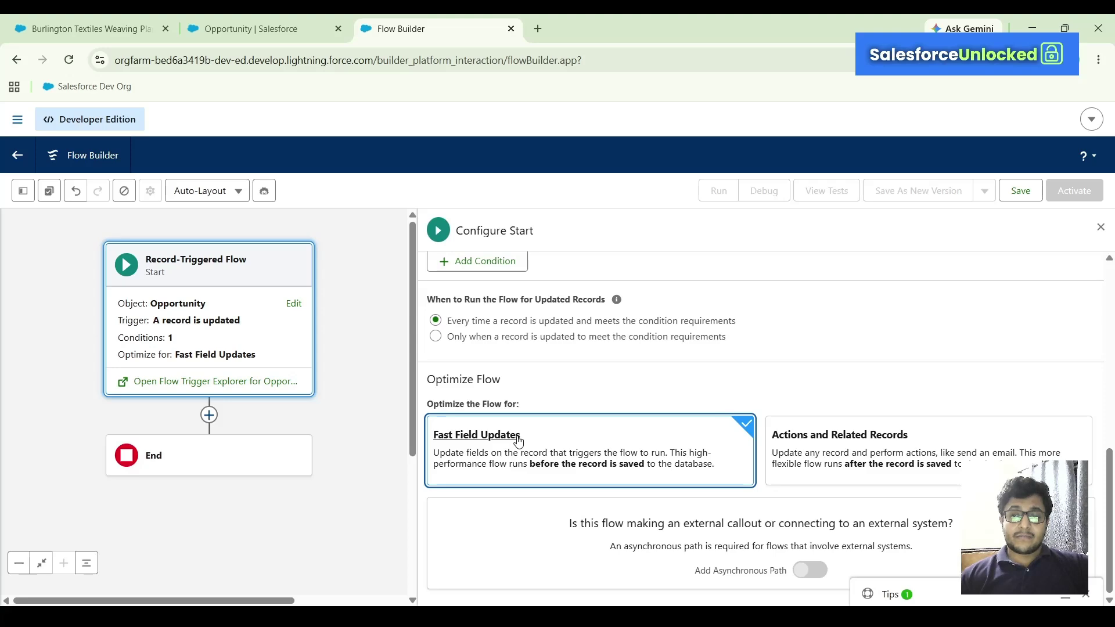
{"action": "scroll", "coordinate": [550, 425], "scroll_direction": "up", "scroll_amount": 4}
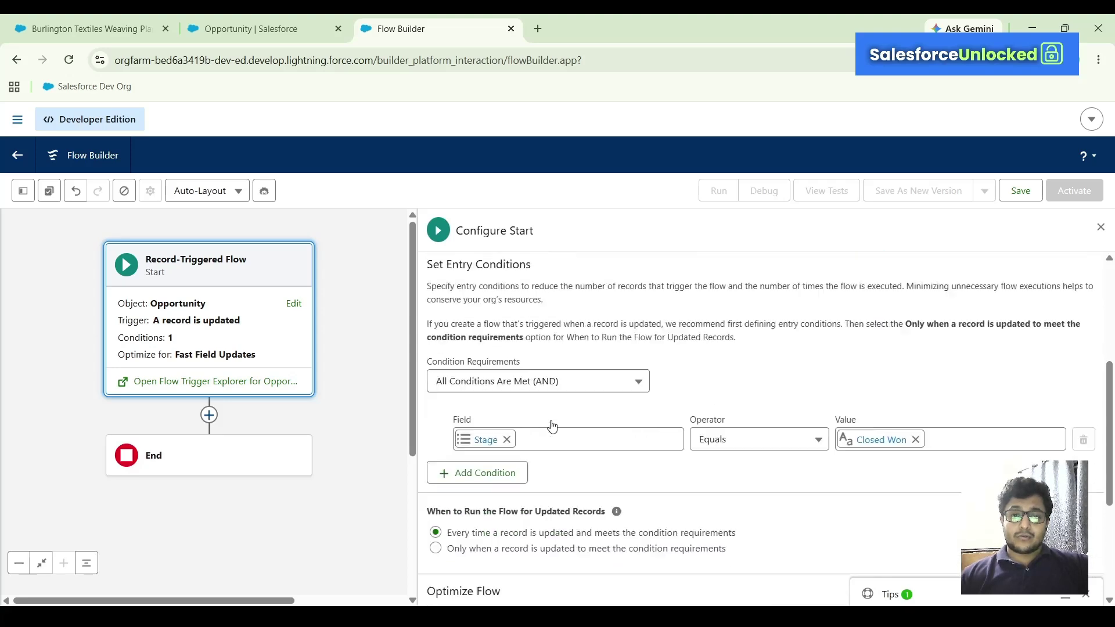
{"action": "scroll", "coordinate": [552, 427], "scroll_direction": "down", "scroll_amount": 4}
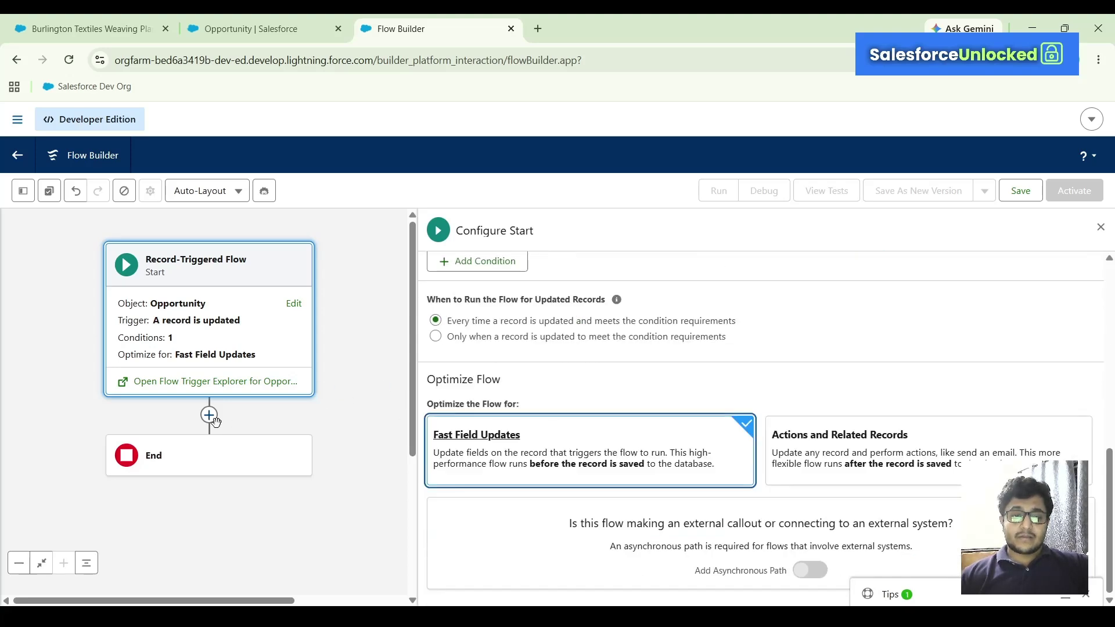
Add an Update Triggering Record element after the start element and label it "Update Delivery Status".
{"action": "left_click", "coordinate": [208, 415]}
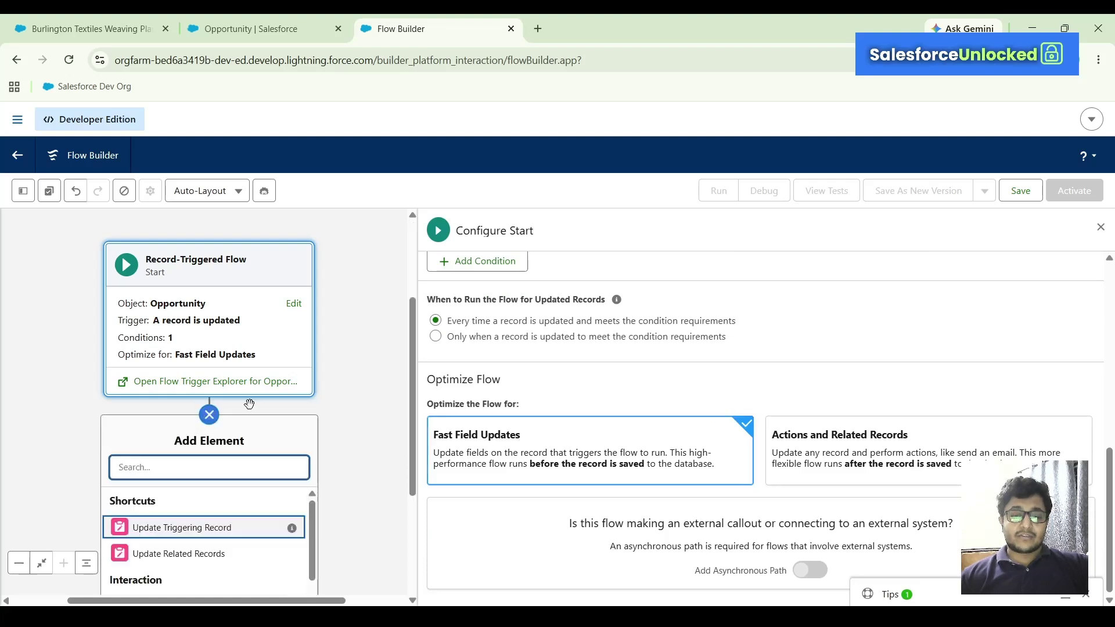
{"action": "scroll", "coordinate": [367, 441], "scroll_direction": "down", "scroll_amount": 1}
{"action": "scroll", "coordinate": [367, 441], "scroll_direction": "down", "scroll_amount": 3}
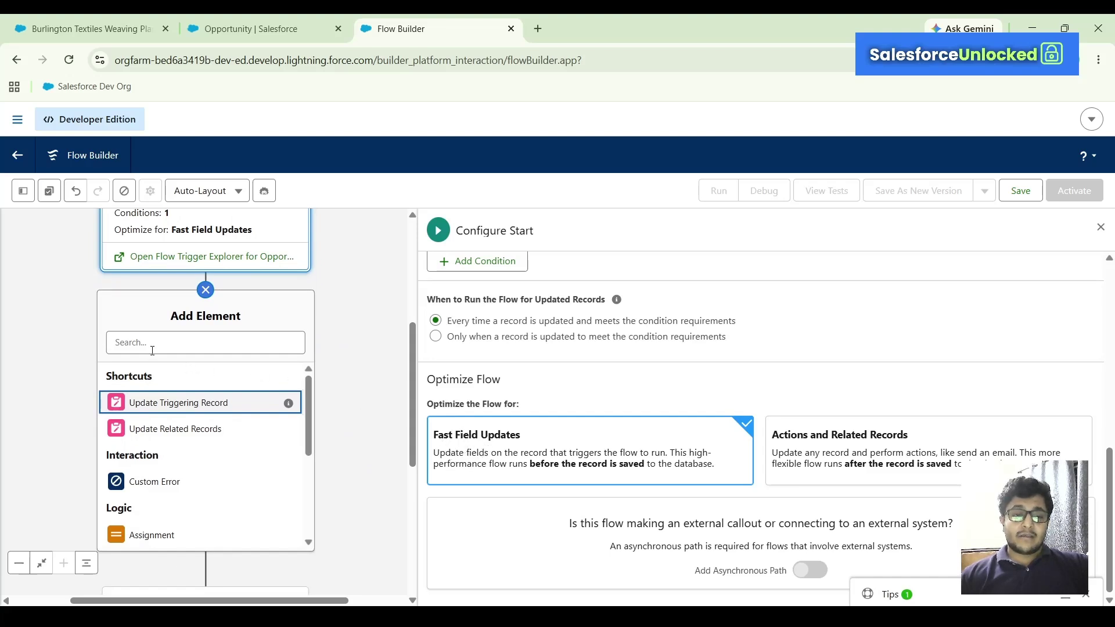
{"action": "left_click", "coordinate": [194, 410]}
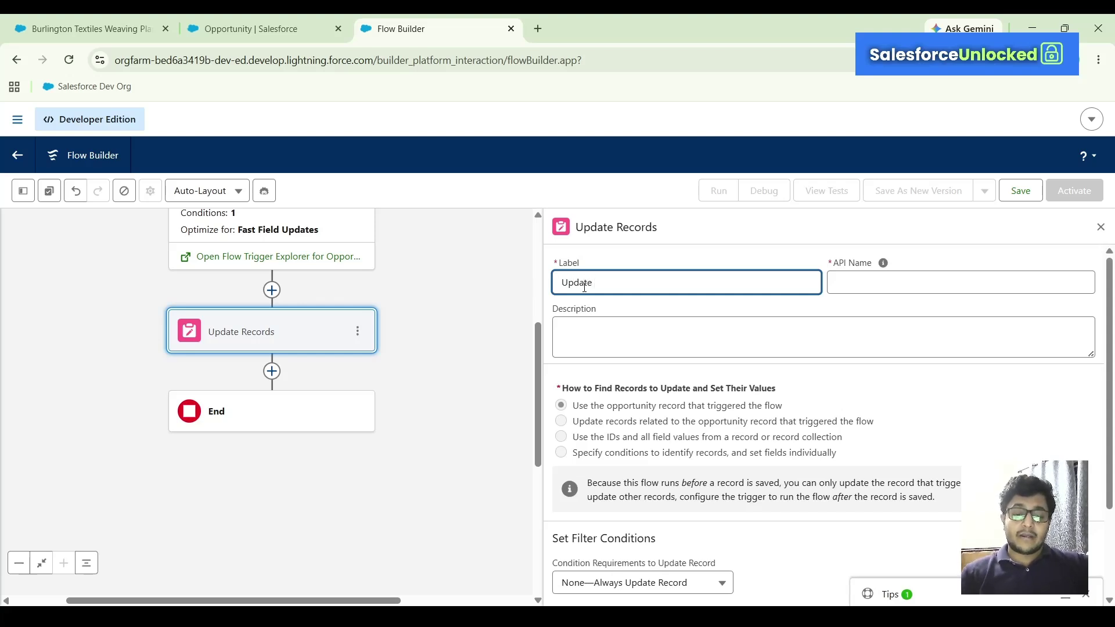
{"action": "type", "text": "Update Delivery"}
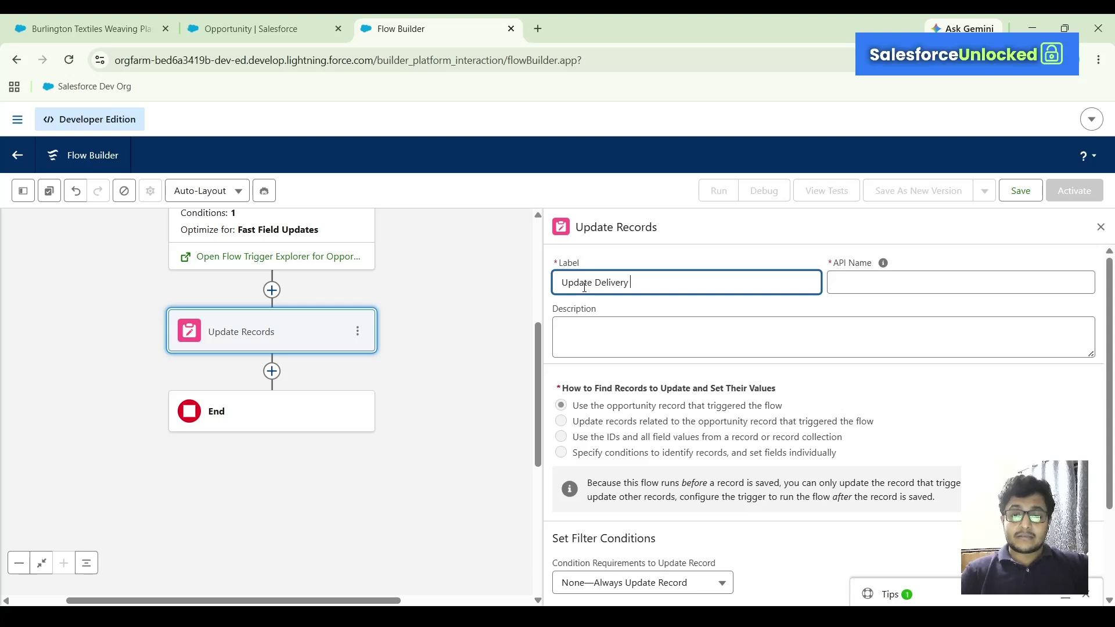
{"action": "type", "text": " Status"}
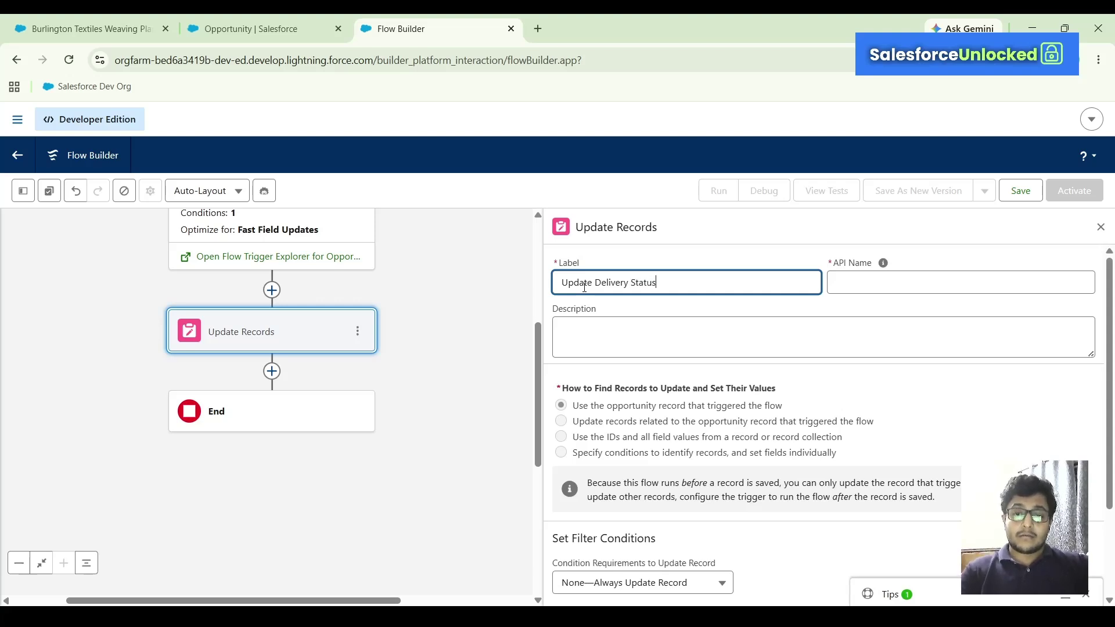
{"action": "left_click", "coordinate": [723, 332]}
Keep the update's condition requirements at None—Always Update Record and review how the element finds the records to update.
{"action": "scroll", "coordinate": [857, 468], "scroll_direction": "down", "scroll_amount": 2}
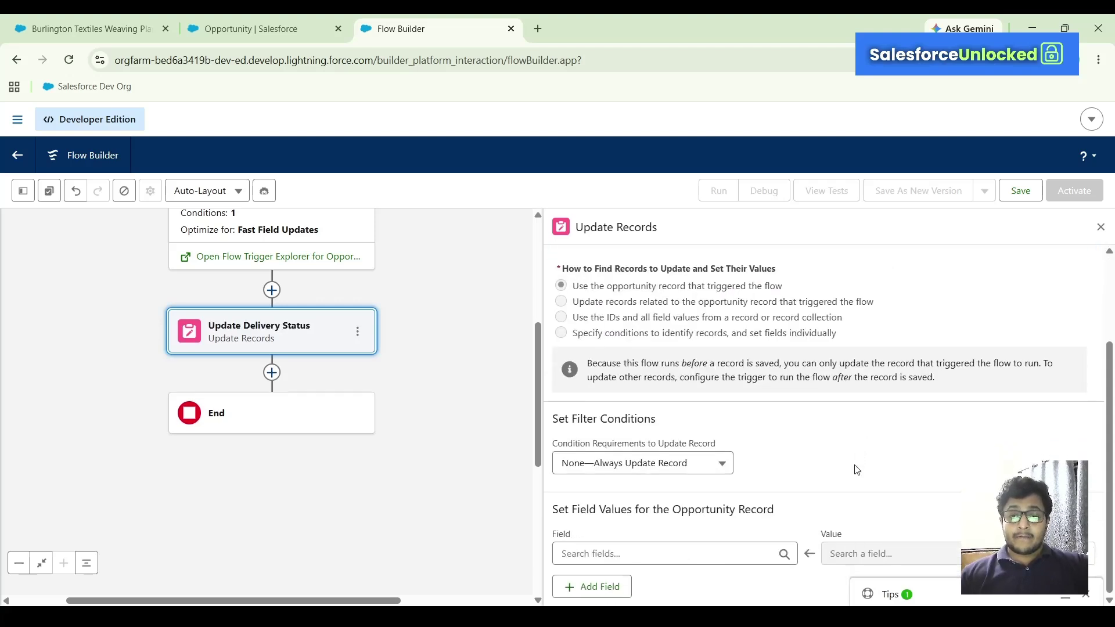
{"action": "left_click", "coordinate": [600, 473]}
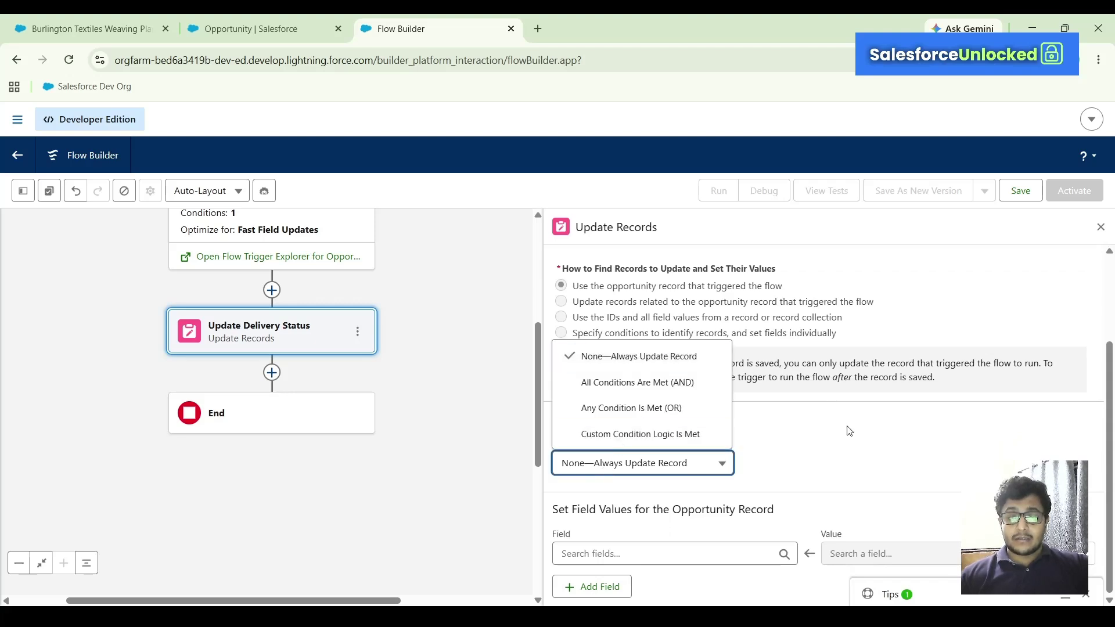
{"action": "left_click", "coordinate": [657, 354]}
{"action": "scroll", "coordinate": [656, 354], "scroll_direction": "up", "scroll_amount": 1}
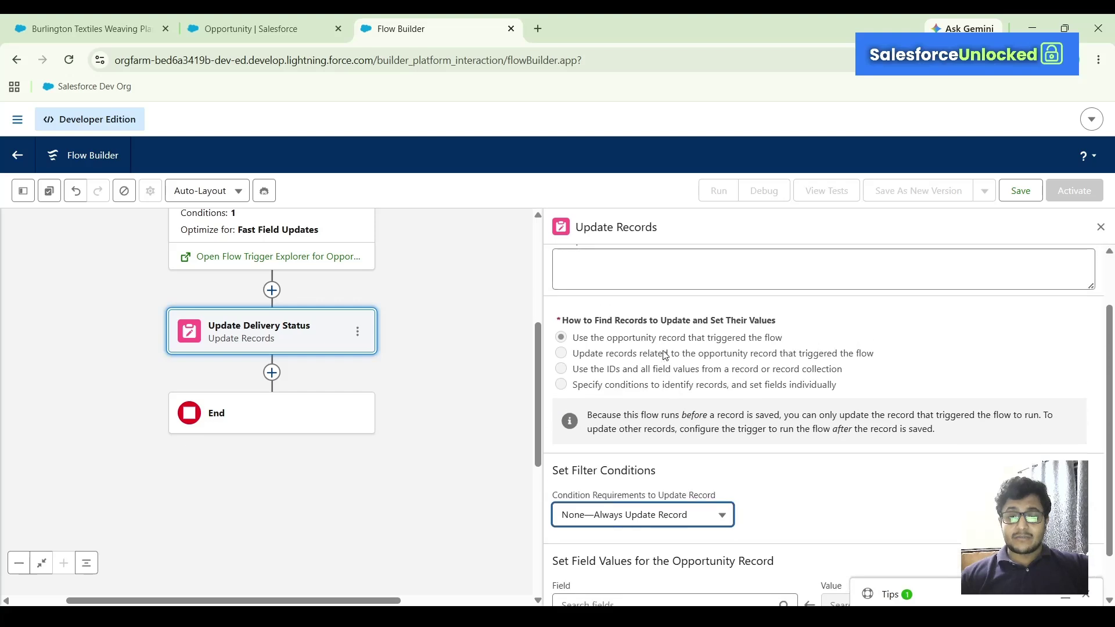
{"action": "scroll", "coordinate": [598, 341], "scroll_direction": "up", "scroll_amount": 1}
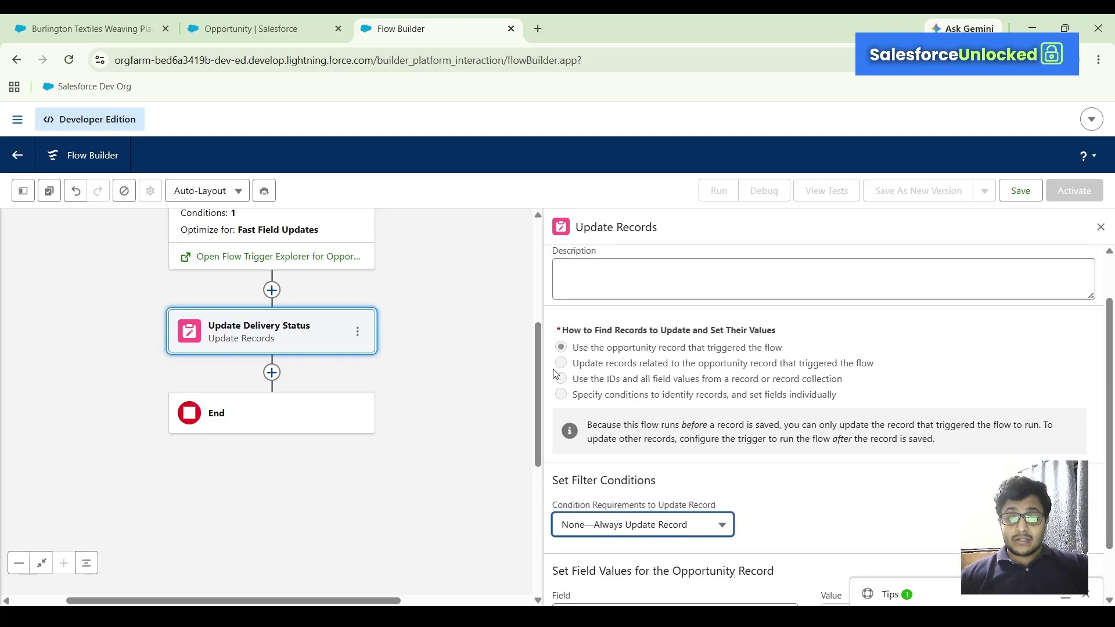
{"action": "left_click_drag", "start_coordinate": [560, 330], "coordinate": [763, 328]}
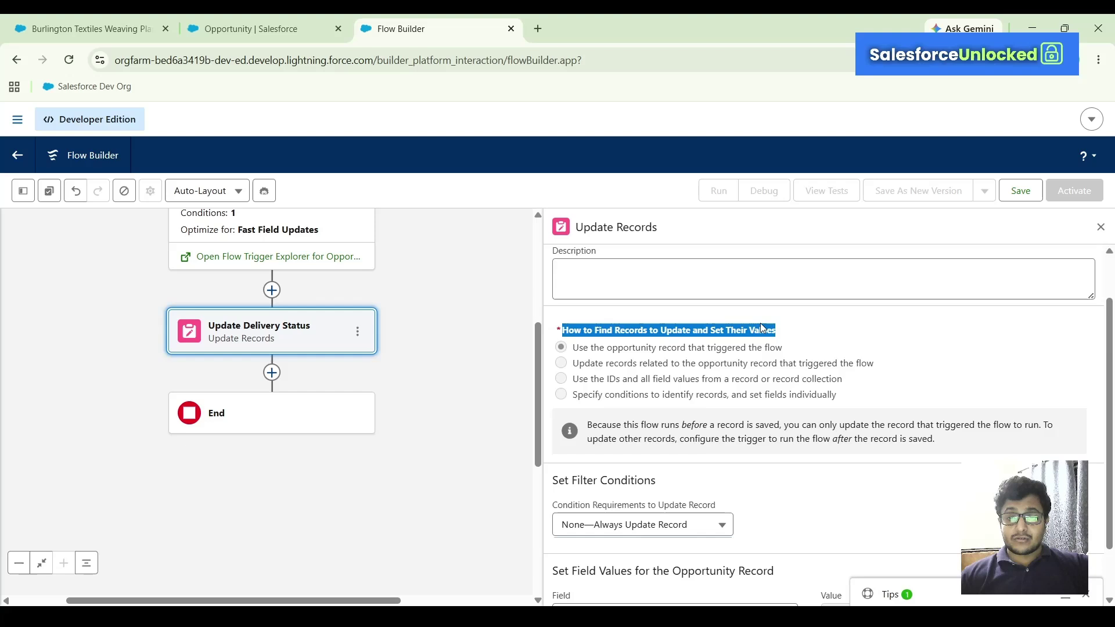
{"action": "left_click", "coordinate": [562, 348]}
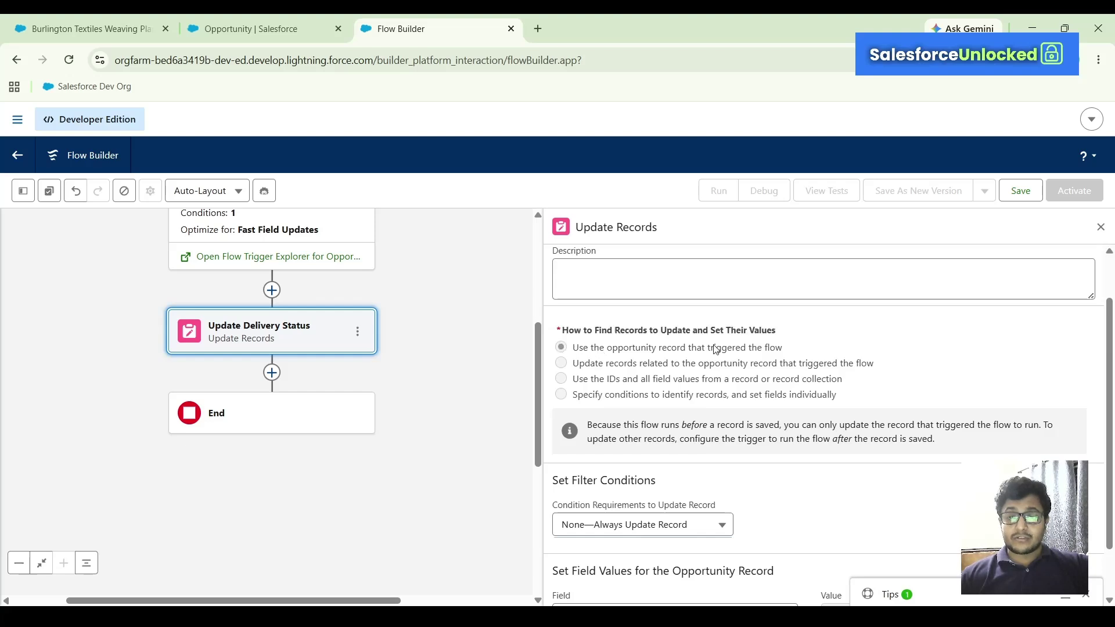
{"action": "scroll", "coordinate": [715, 348], "scroll_direction": "down", "scroll_amount": 1}
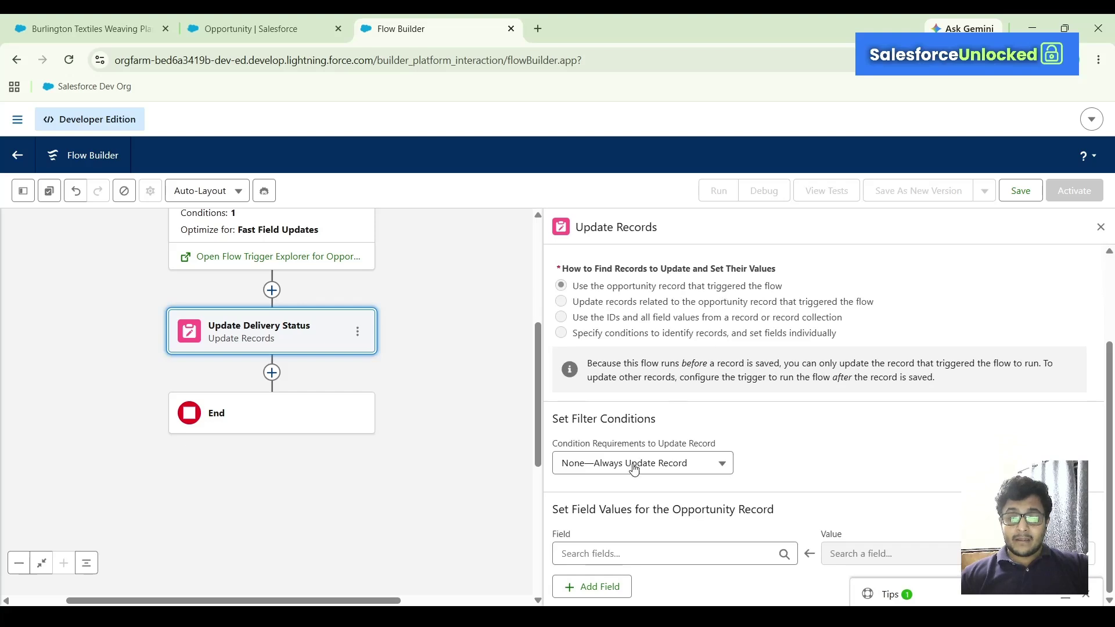
{"action": "scroll", "coordinate": [668, 290], "scroll_direction": "up", "scroll_amount": 2}
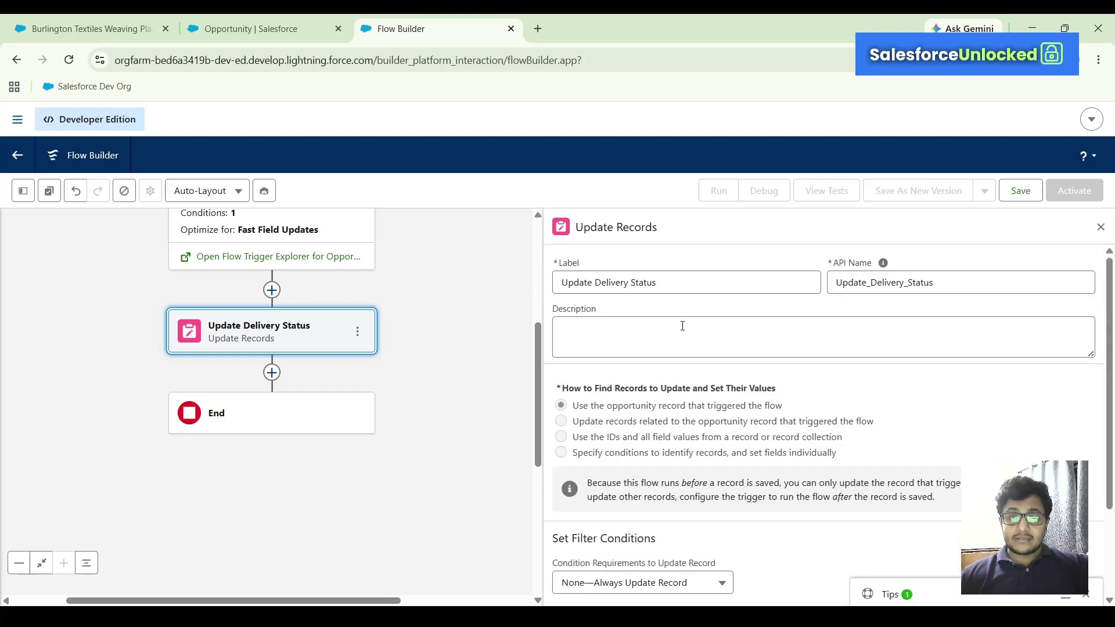
{"action": "scroll", "coordinate": [682, 326], "scroll_direction": "down", "scroll_amount": 2}
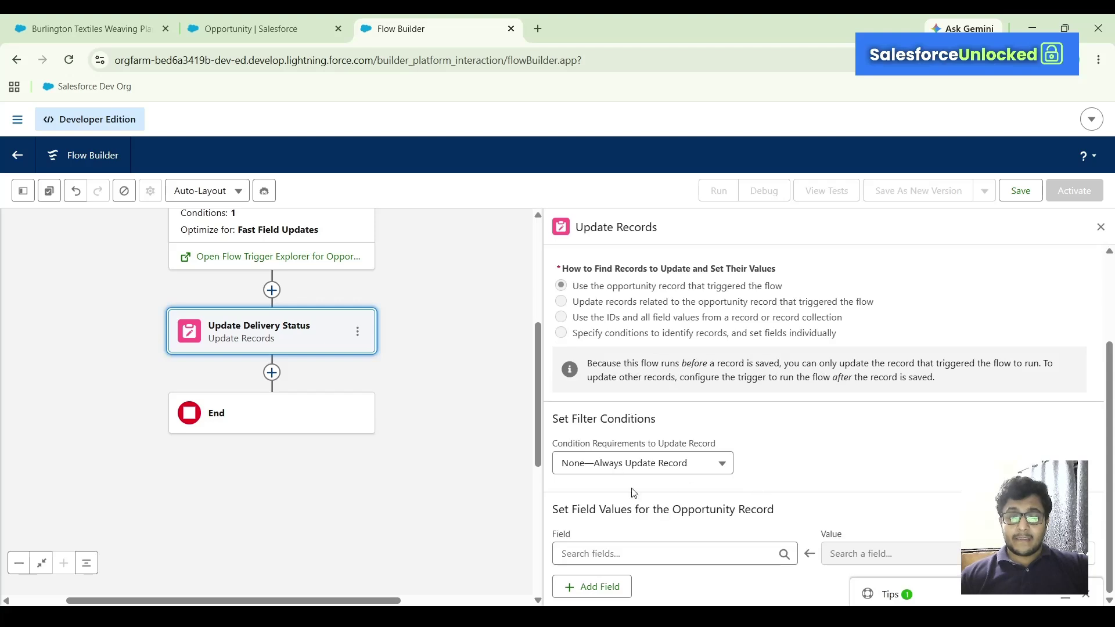
Set the opportunity's Delivery/Installation Status field to the picklist value Completed in the update element.
{"action": "left_click", "coordinate": [660, 557]}
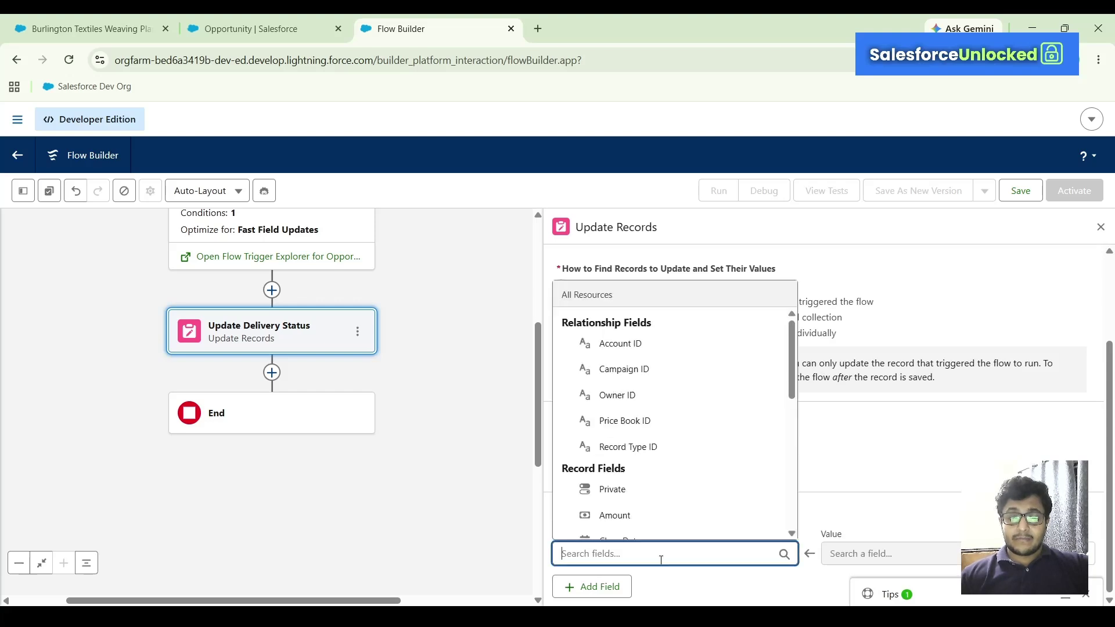
{"action": "left_click", "coordinate": [844, 505]}
{"action": "left_click", "coordinate": [662, 553]}
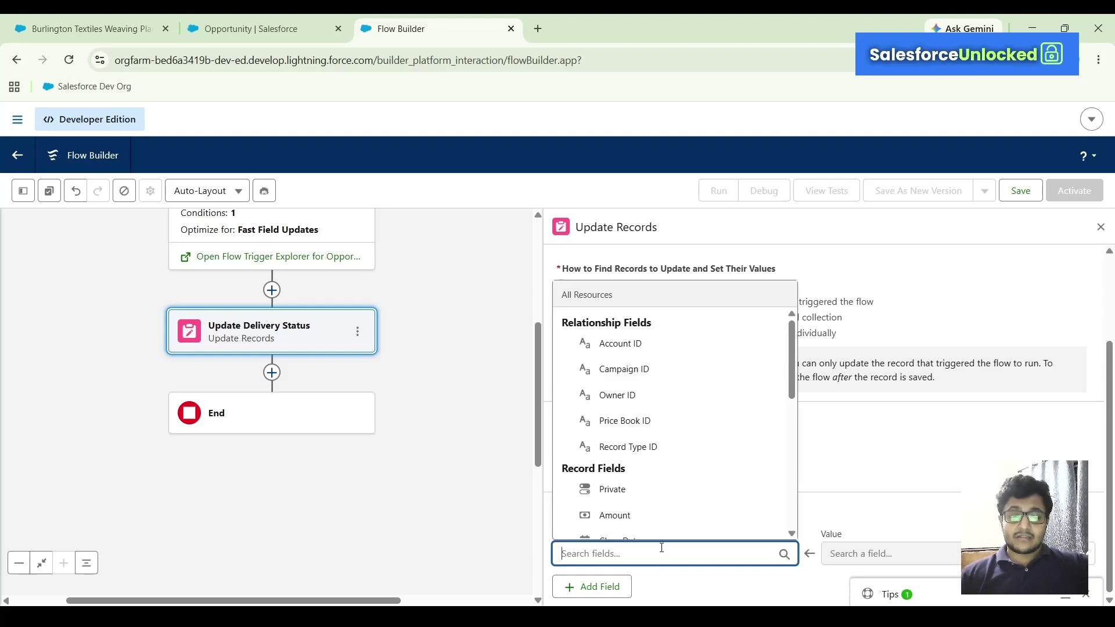
{"action": "type", "text": "Deli"}
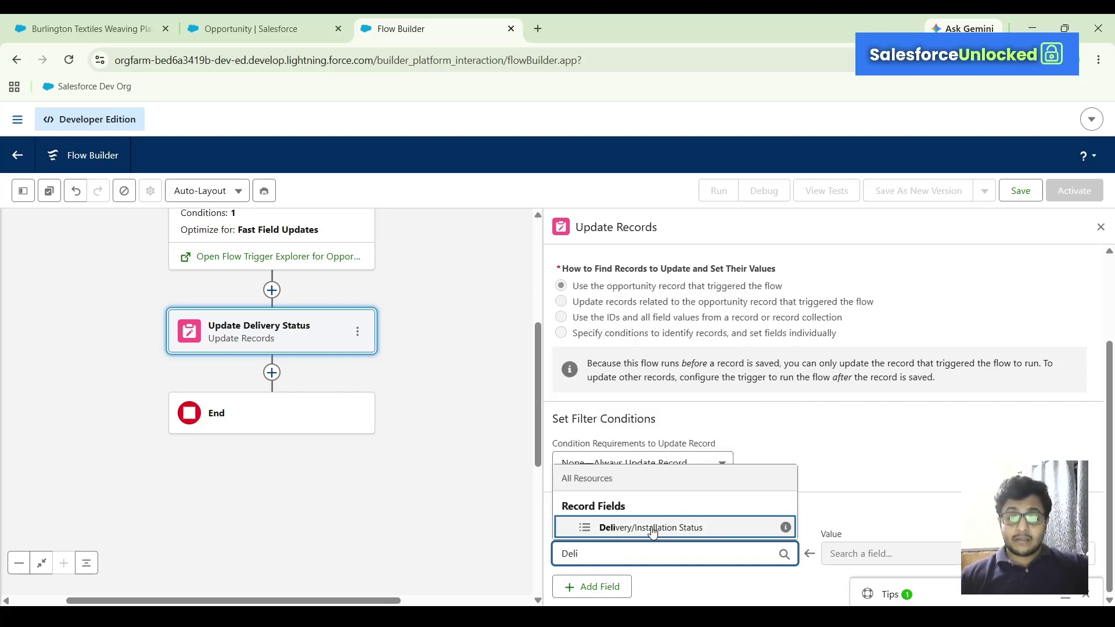
{"action": "left_click", "coordinate": [652, 529]}
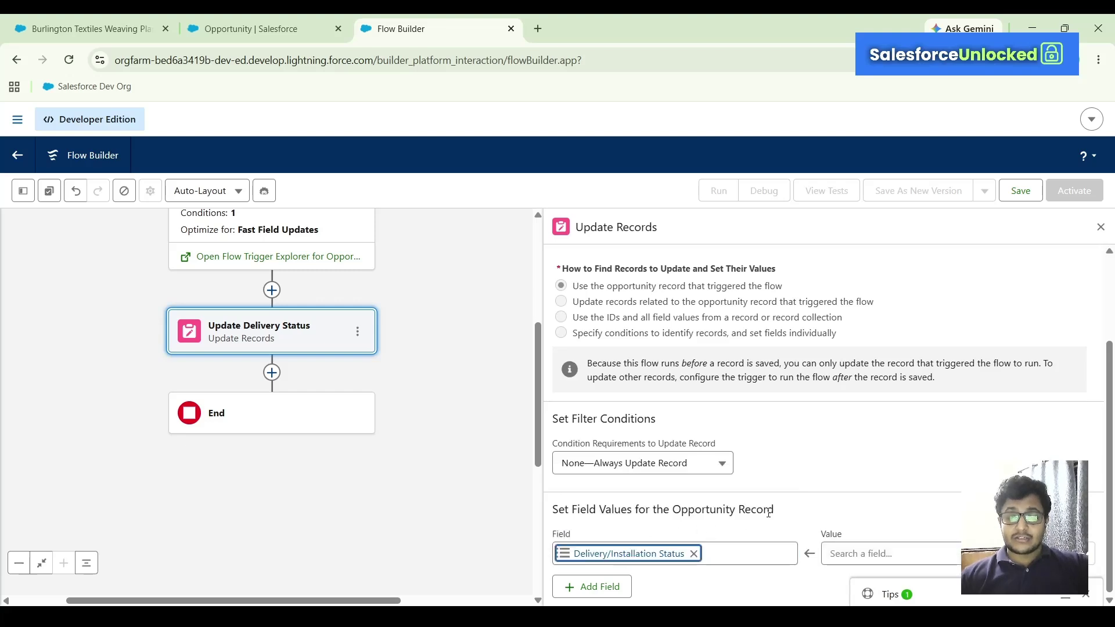
{"action": "left_click", "coordinate": [864, 551]}
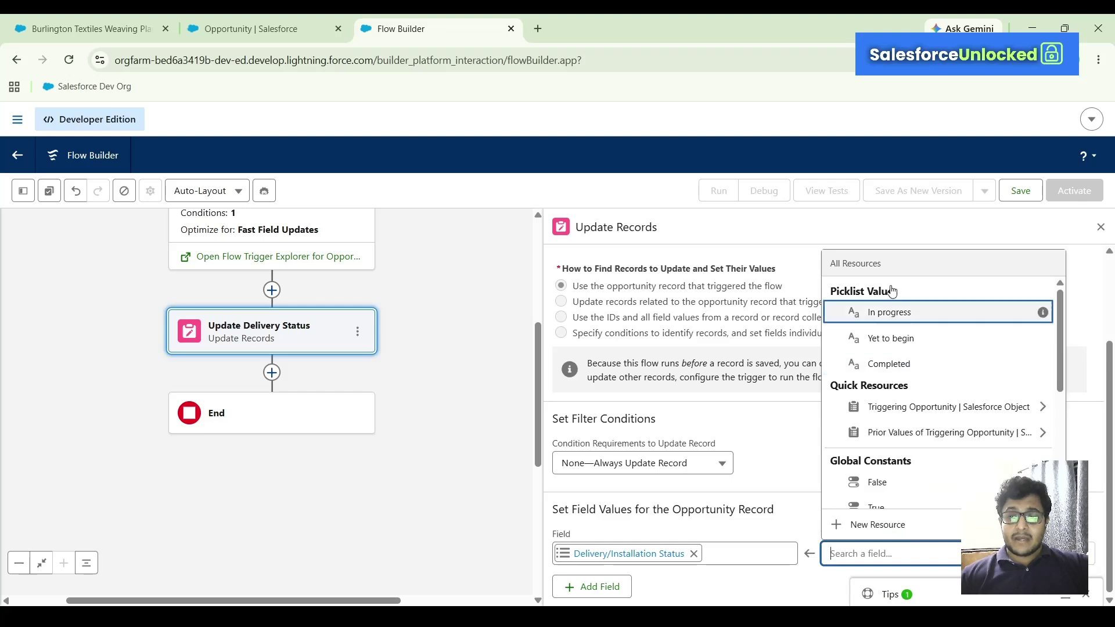
{"action": "left_click", "coordinate": [888, 363]}
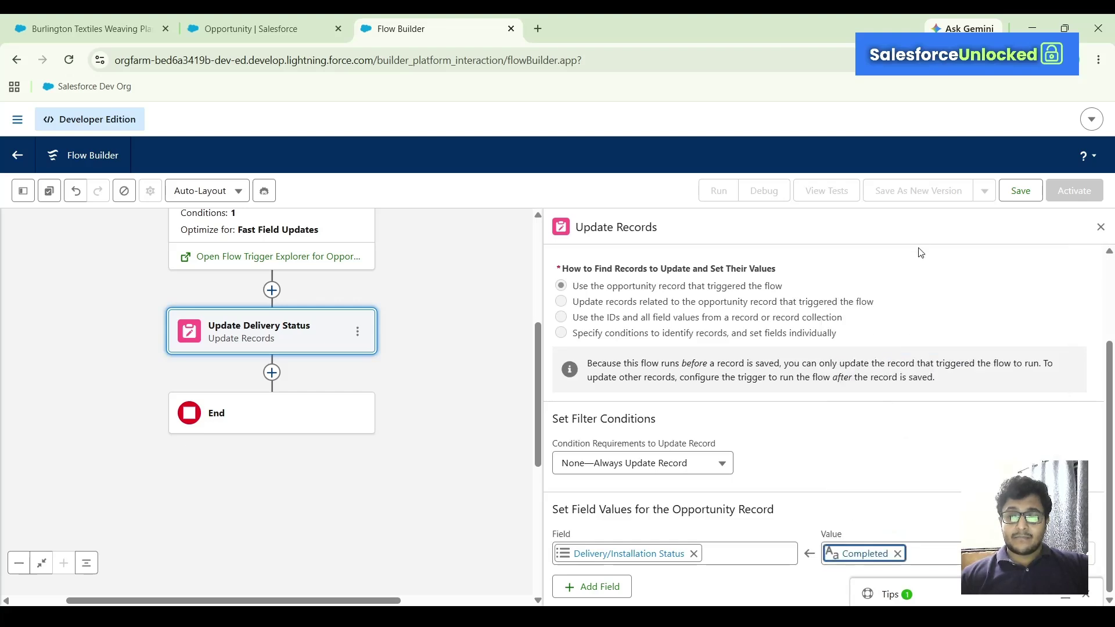
Save the flow with the label "Before Save Oppty Record Trigger Flow" and activate it.
{"action": "scroll", "coordinate": [429, 346], "scroll_direction": "up", "scroll_amount": 2}
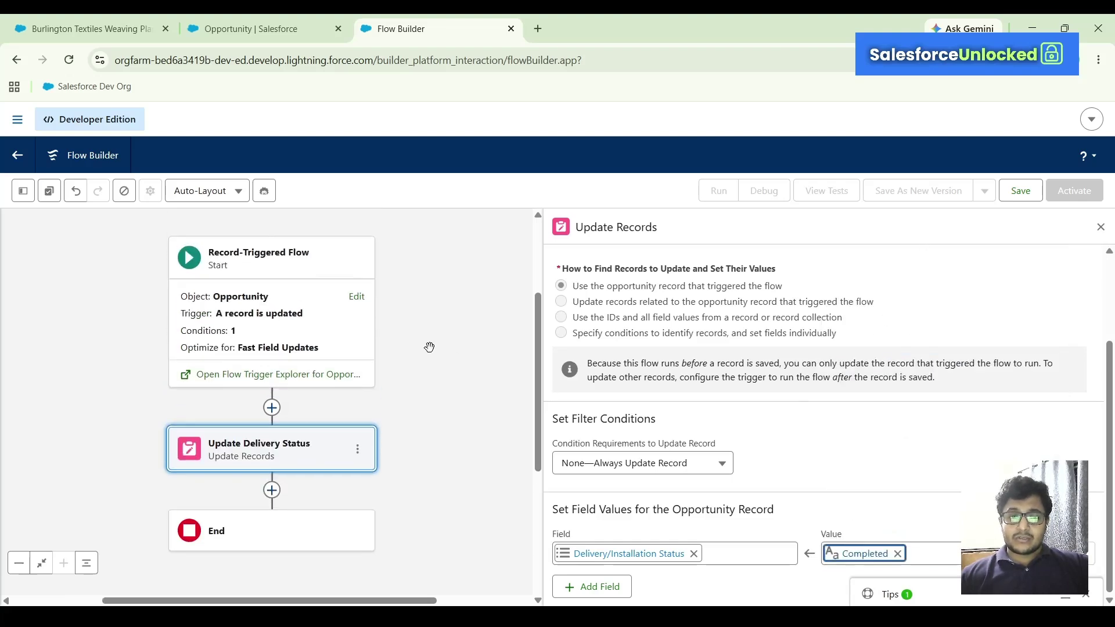
{"action": "scroll", "coordinate": [429, 347], "scroll_direction": "down", "scroll_amount": 1}
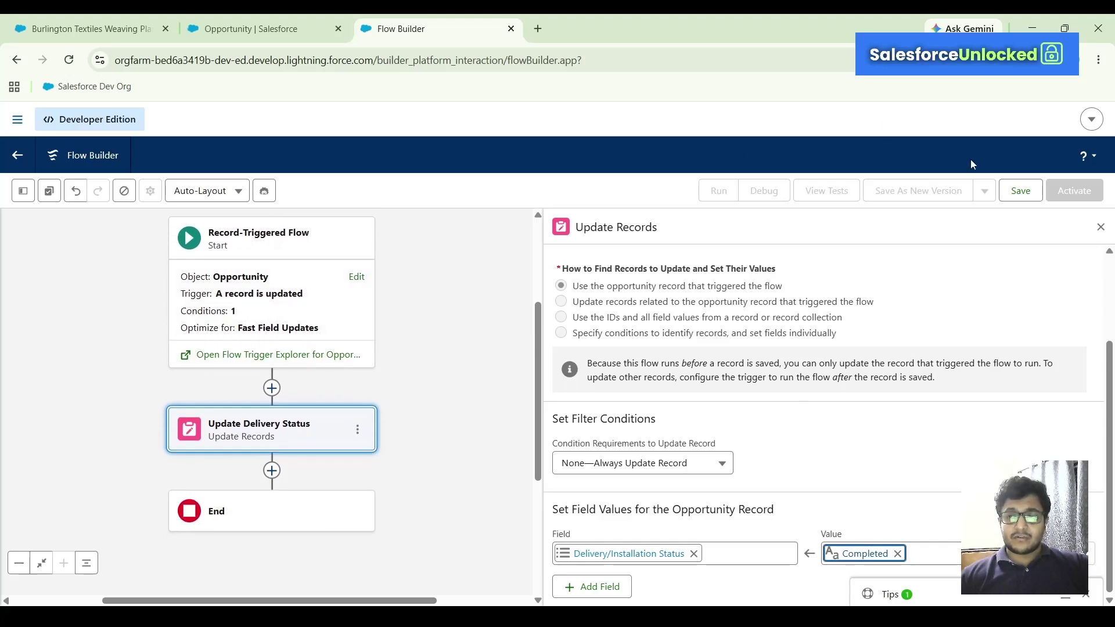
{"action": "left_click", "coordinate": [1021, 192]}
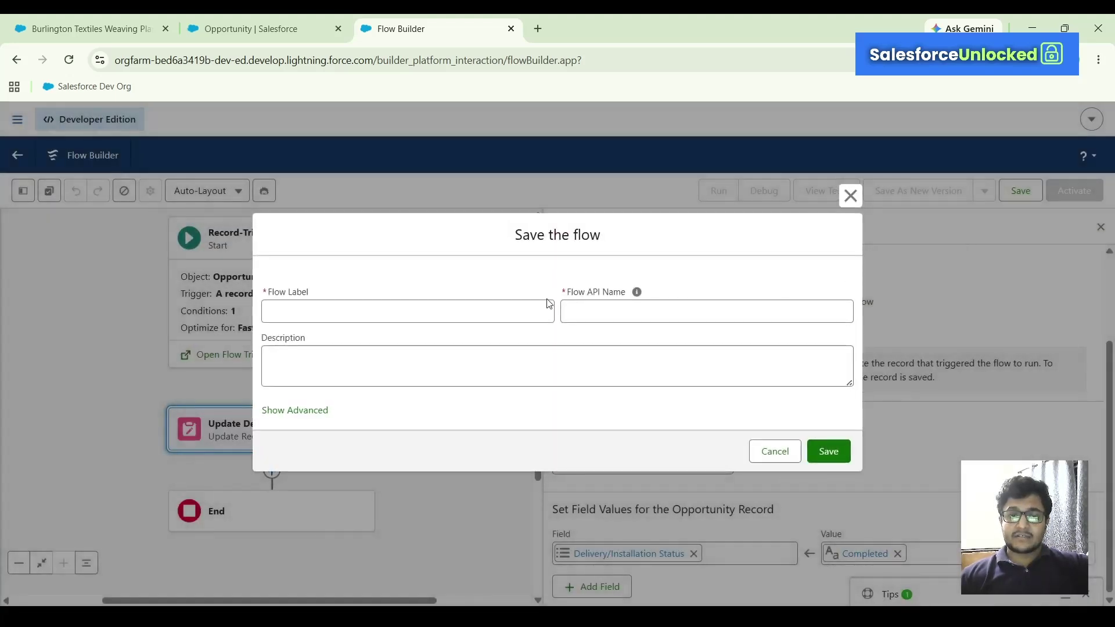
{"action": "left_click", "coordinate": [519, 311]}
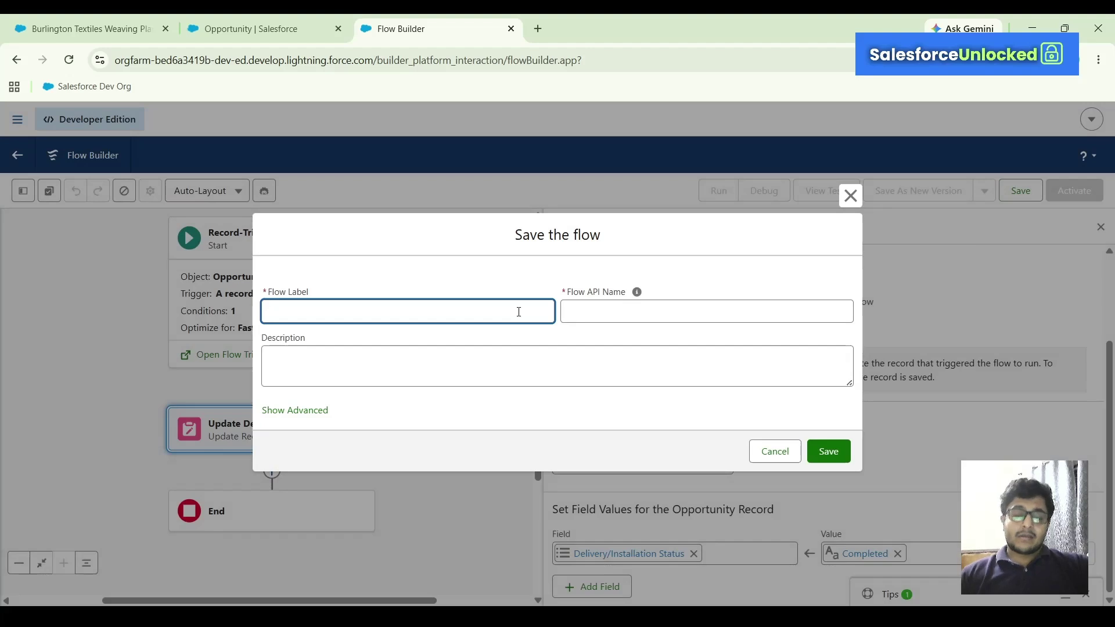
{"action": "type", "text": "Be"}
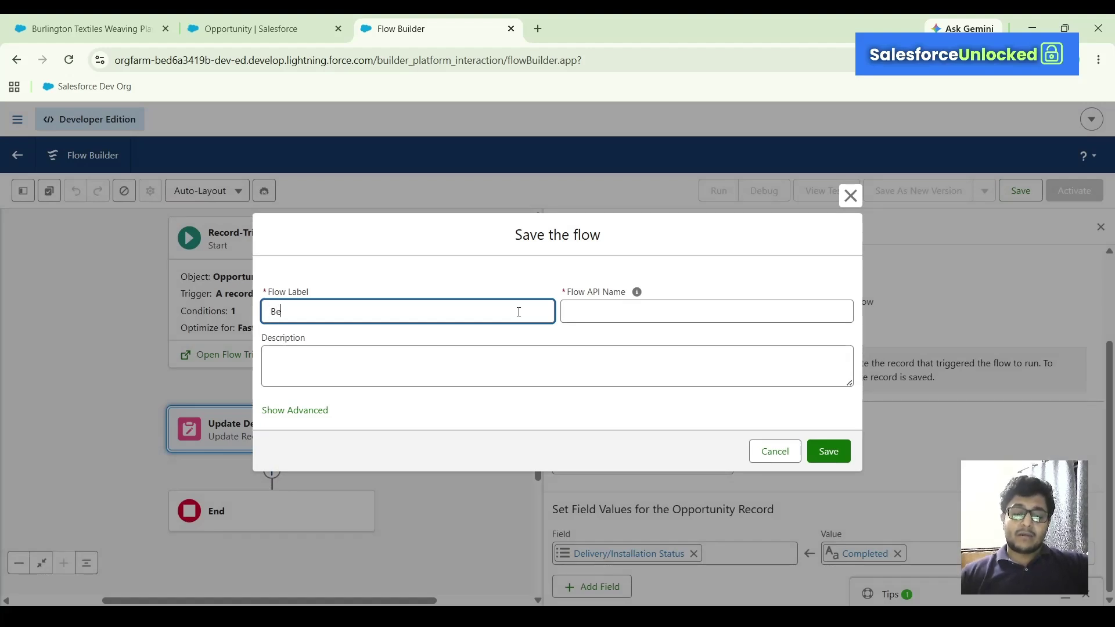
{"action": "type", "text": "fore S"}
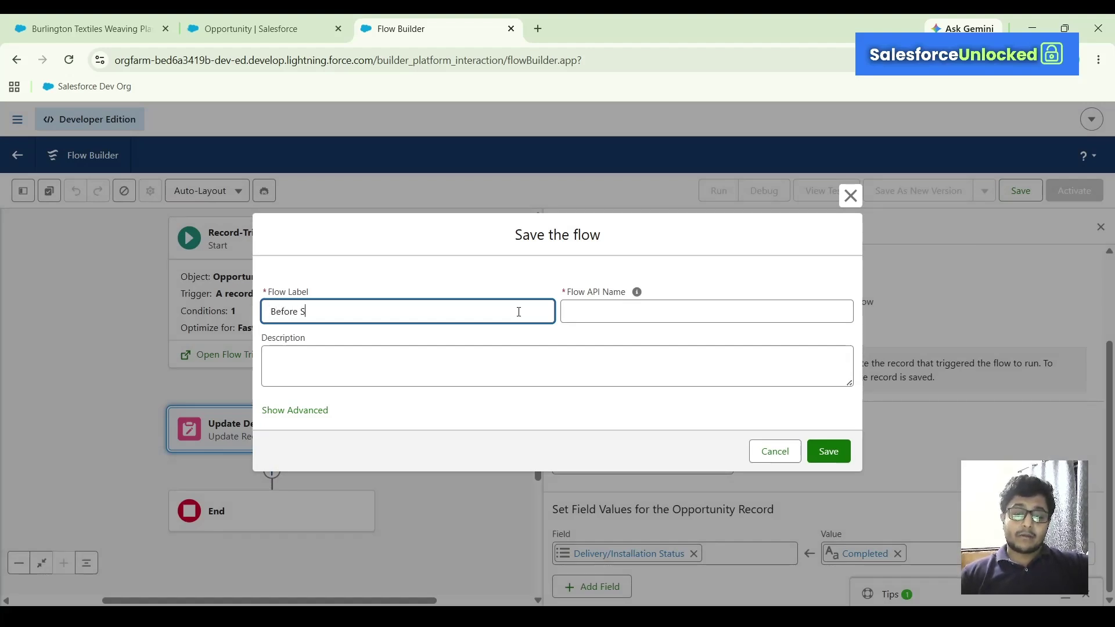
{"action": "type", "text": "ave Oppty Rec"}
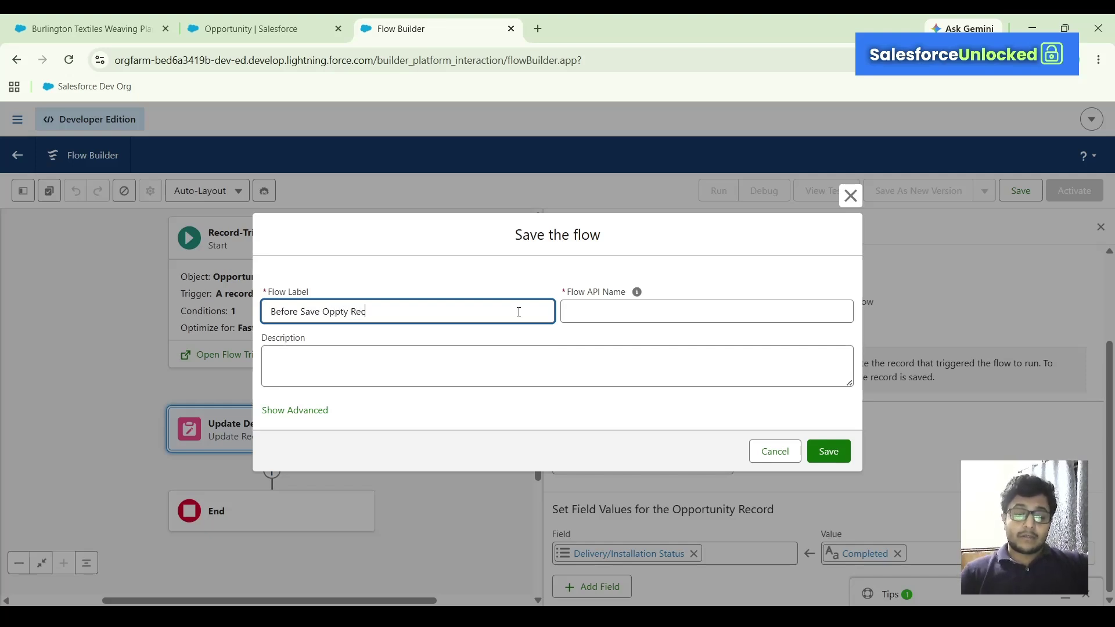
{"action": "type", "text": "ord Trigger"}
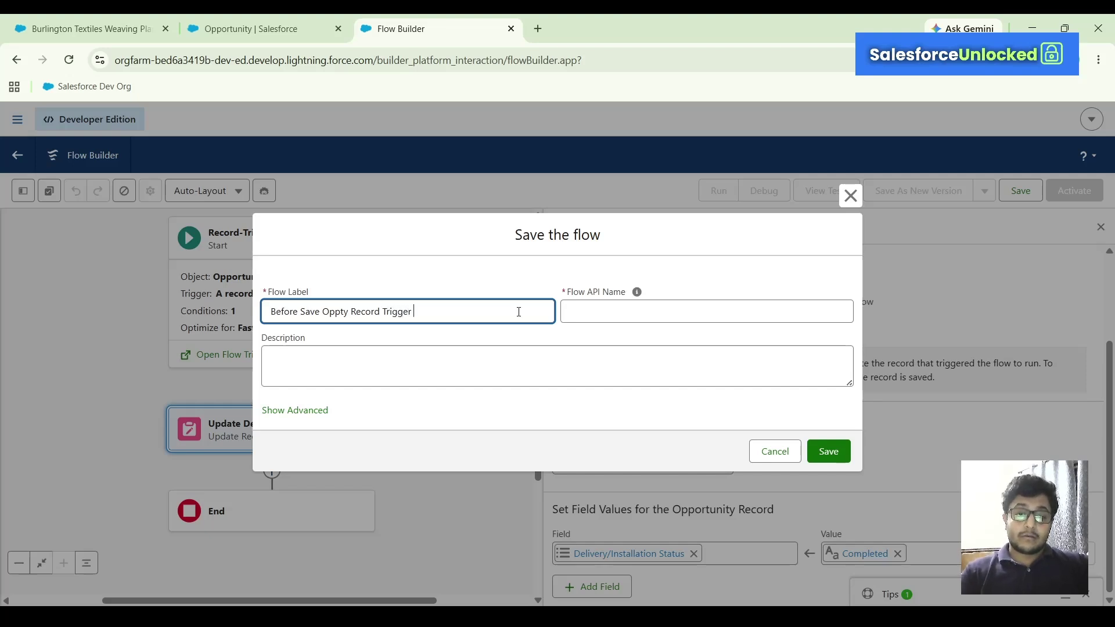
{"action": "type", "text": " Flow"}
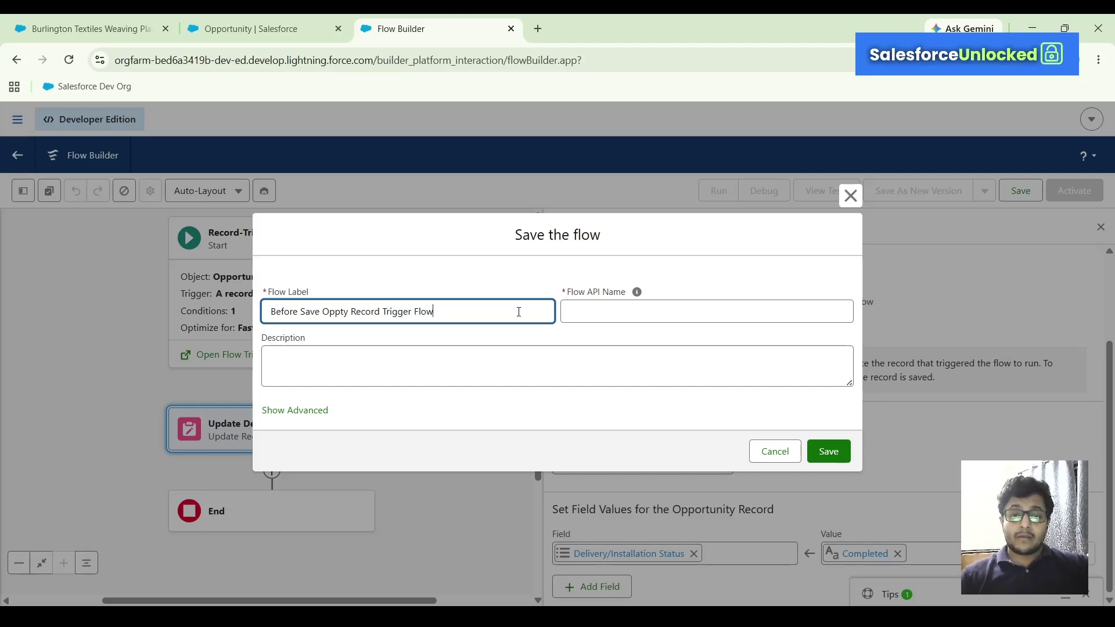
{"action": "left_click", "coordinate": [656, 348]}
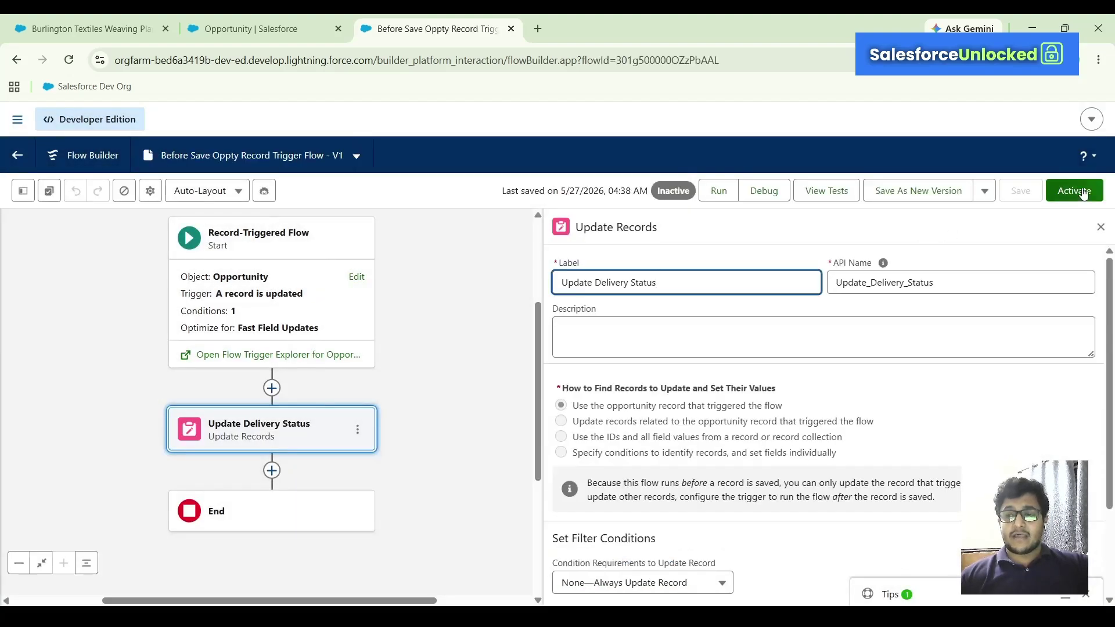
{"action": "left_click", "coordinate": [1083, 193]}
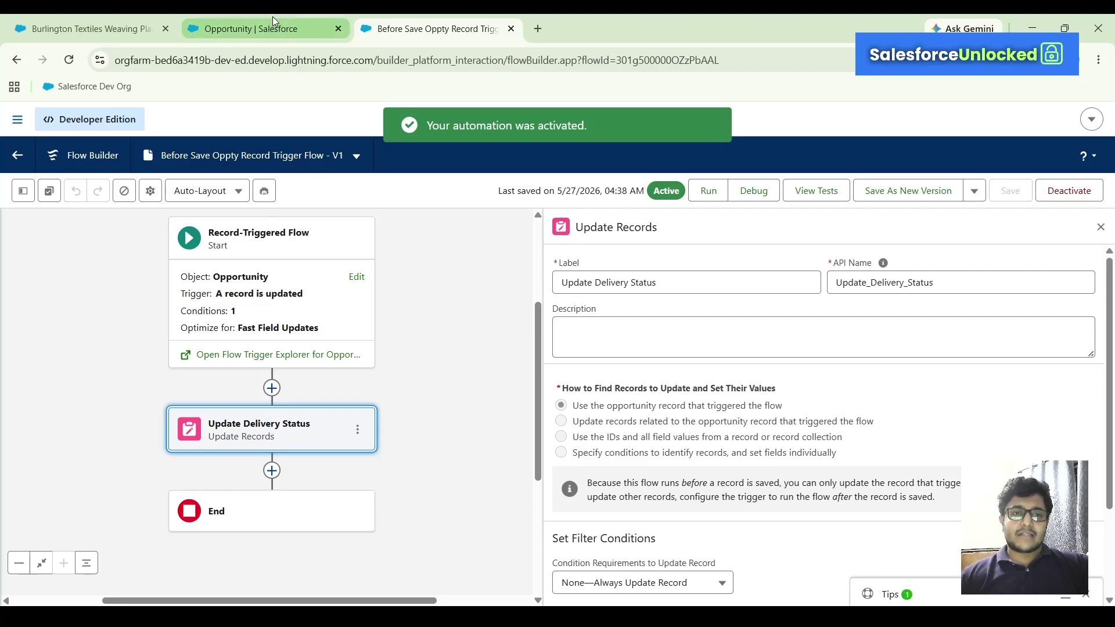
Return to the Burlington Textiles Weaving Plant Generator opportunity and discard its unsaved edits.
{"action": "left_click", "coordinate": [87, 28]}
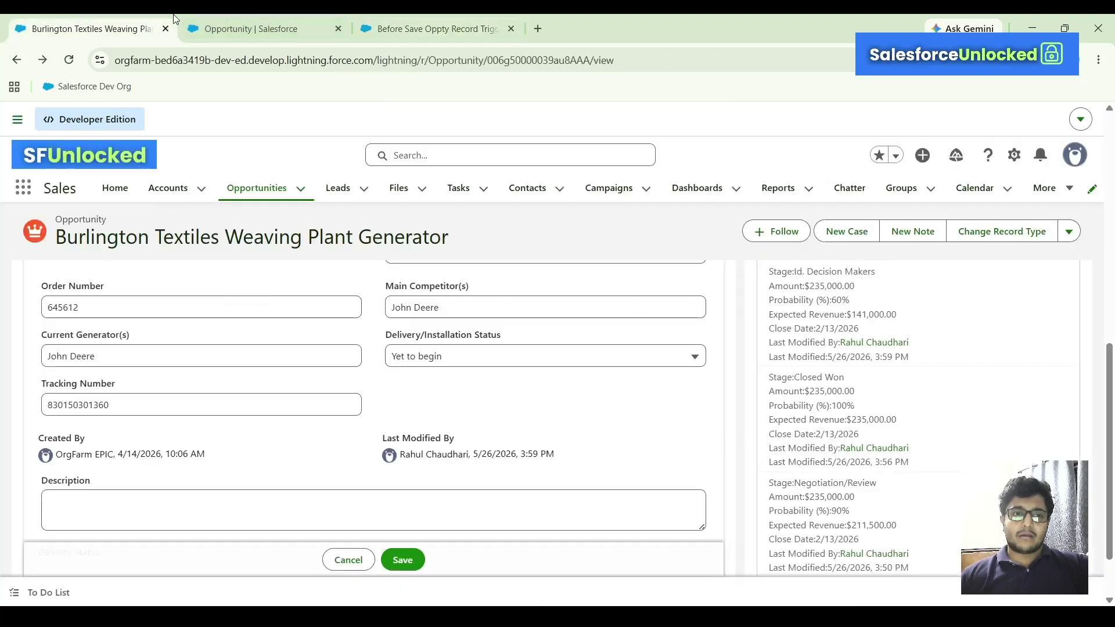
{"action": "left_click", "coordinate": [351, 561]}
{"action": "scroll", "coordinate": [505, 364], "scroll_direction": "up", "scroll_amount": 1}
{"action": "scroll", "coordinate": [505, 364], "scroll_direction": "down", "scroll_amount": 3}
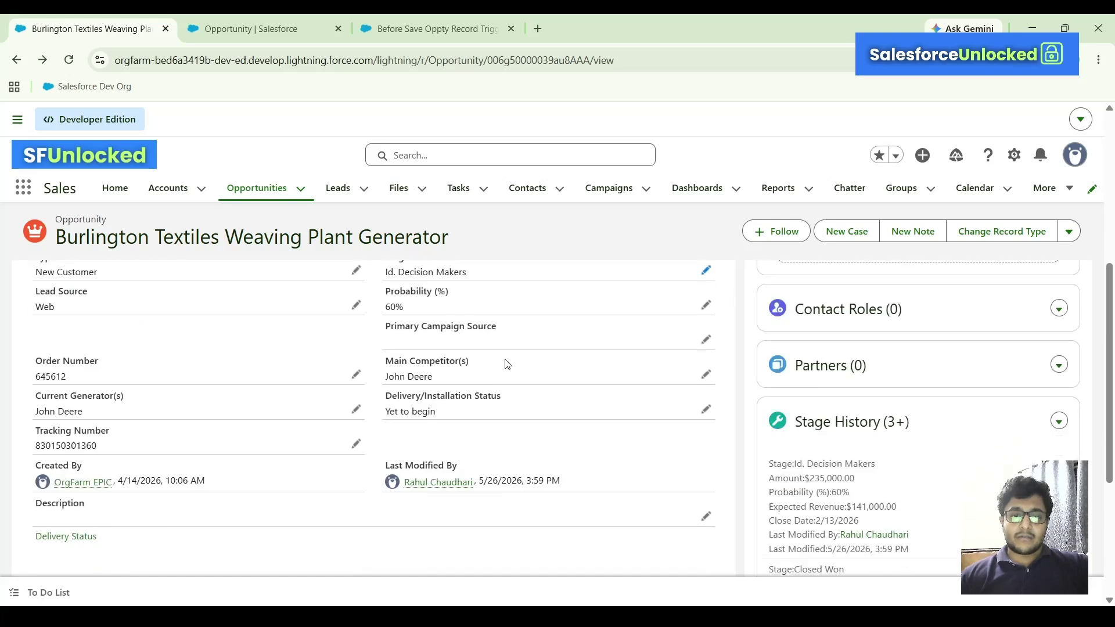
{"action": "scroll", "coordinate": [654, 363], "scroll_direction": "up", "scroll_amount": 1}
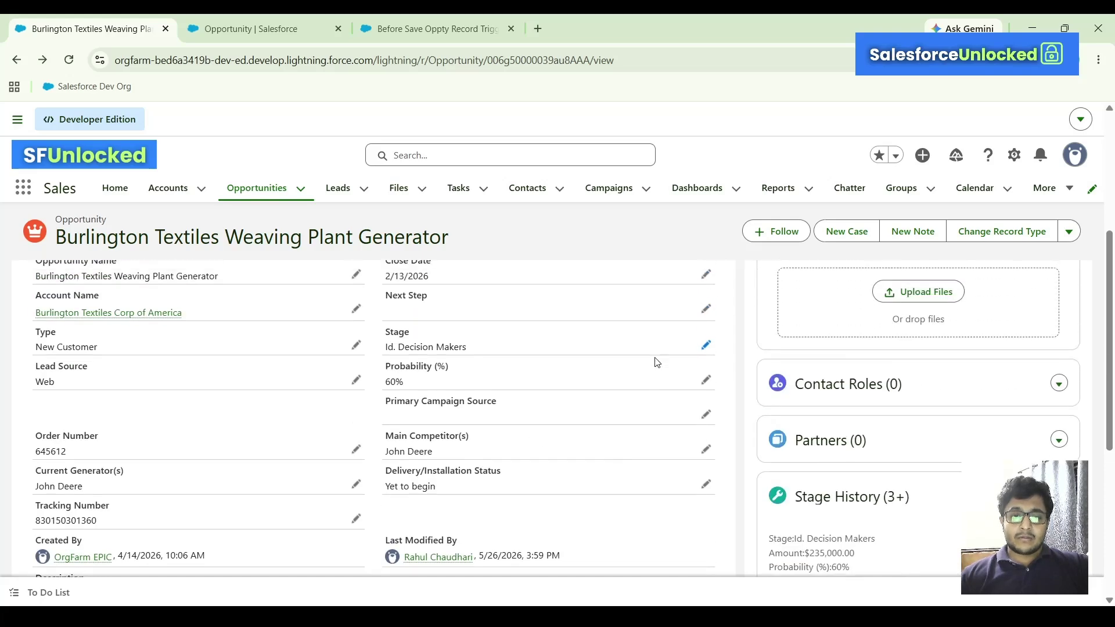
Set the opportunity's Stage to Closed Won and save the record.
{"action": "left_click", "coordinate": [706, 346]}
{"action": "left_click", "coordinate": [540, 363]}
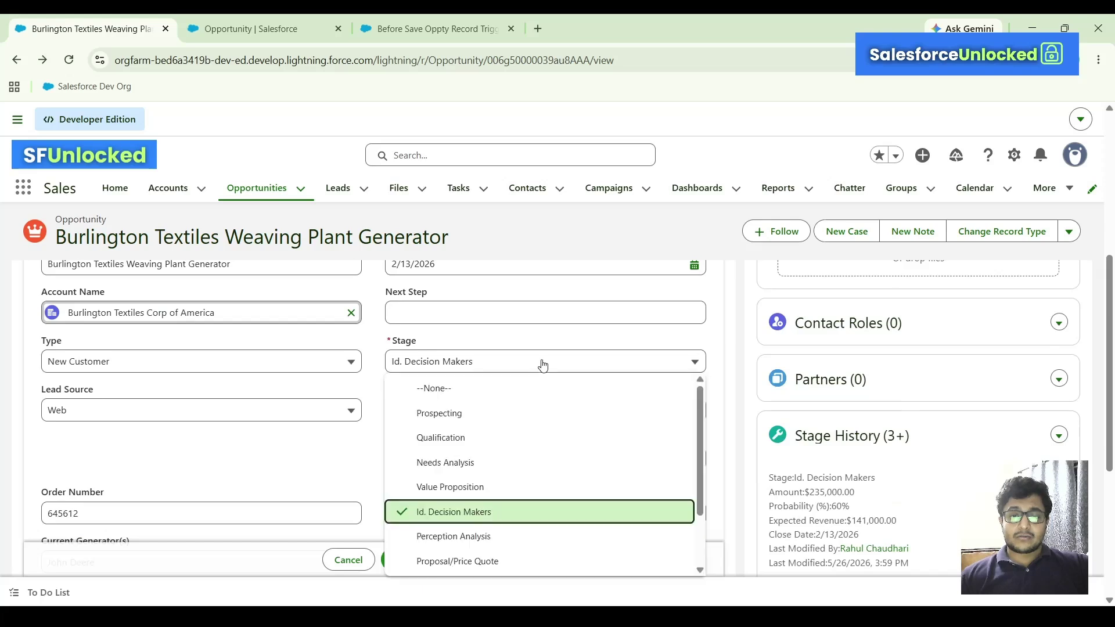
{"action": "scroll", "coordinate": [536, 473], "scroll_direction": "down", "scroll_amount": 1}
{"action": "scroll", "coordinate": [536, 473], "scroll_direction": "down", "scroll_amount": 1}
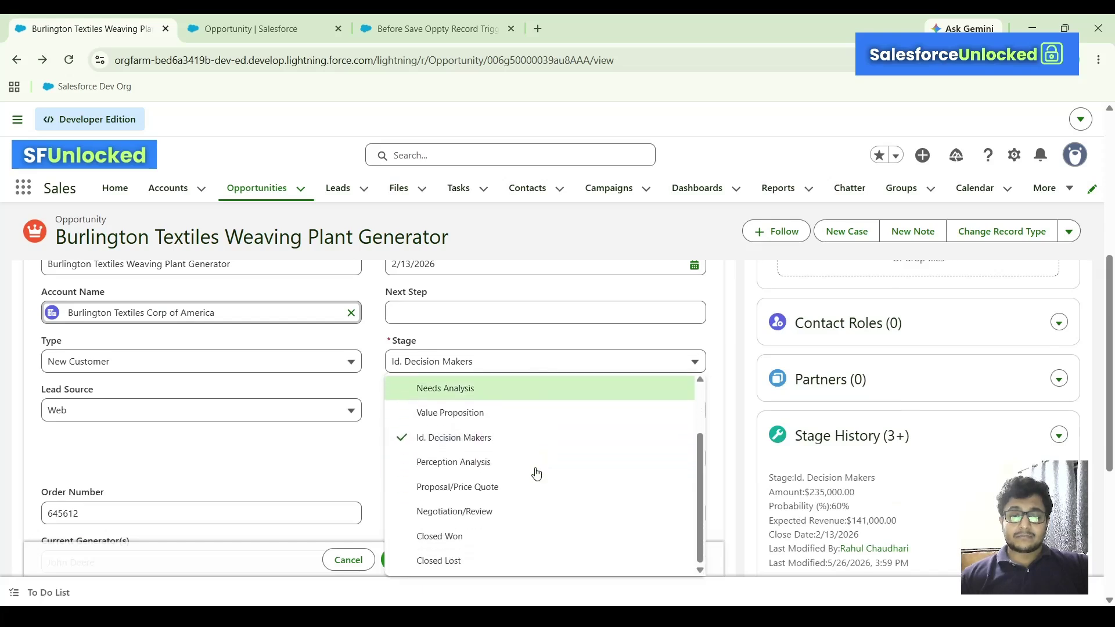
{"action": "left_click", "coordinate": [463, 534]}
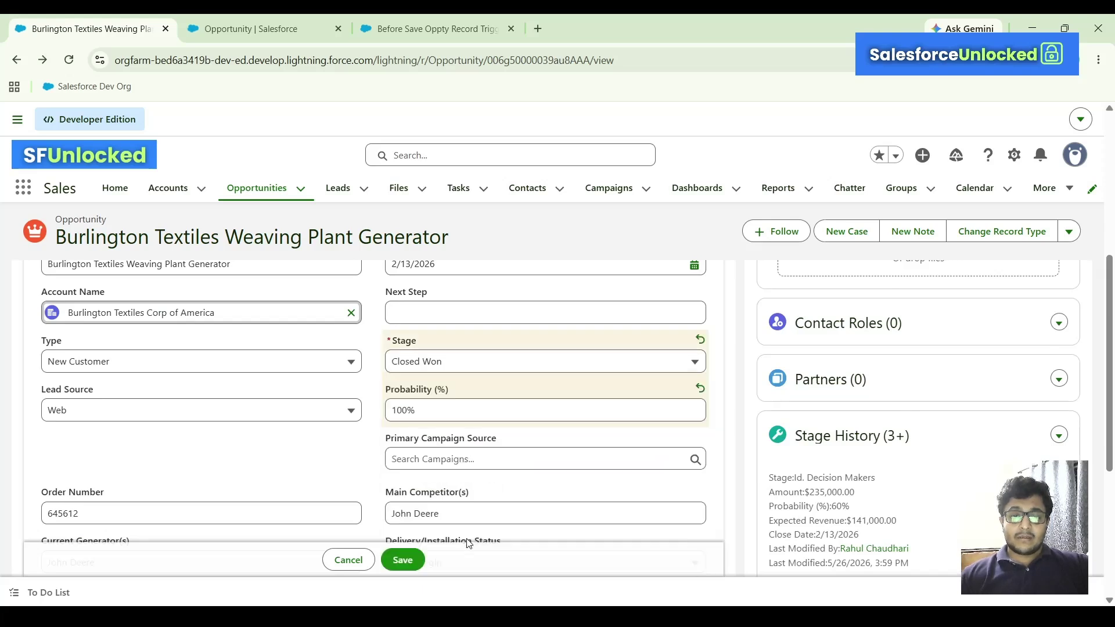
{"action": "left_click", "coordinate": [403, 560]}
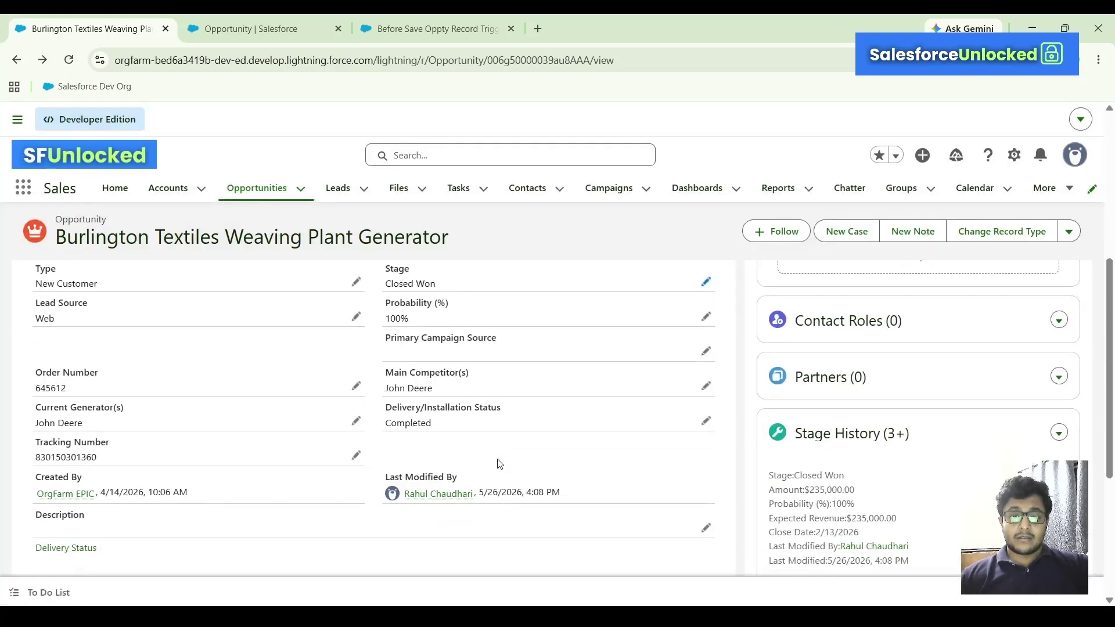
Check the Delivery/Installation Status field on the saved opportunity and review the record's other details.
{"action": "mouse_move", "coordinate": [388, 407]}
{"action": "left_mouse_down"}
{"action": "mouse_move", "coordinate": [499, 410]}
{"action": "mouse_move", "coordinate": [385, 405]}
{"action": "left_mouse_up"}
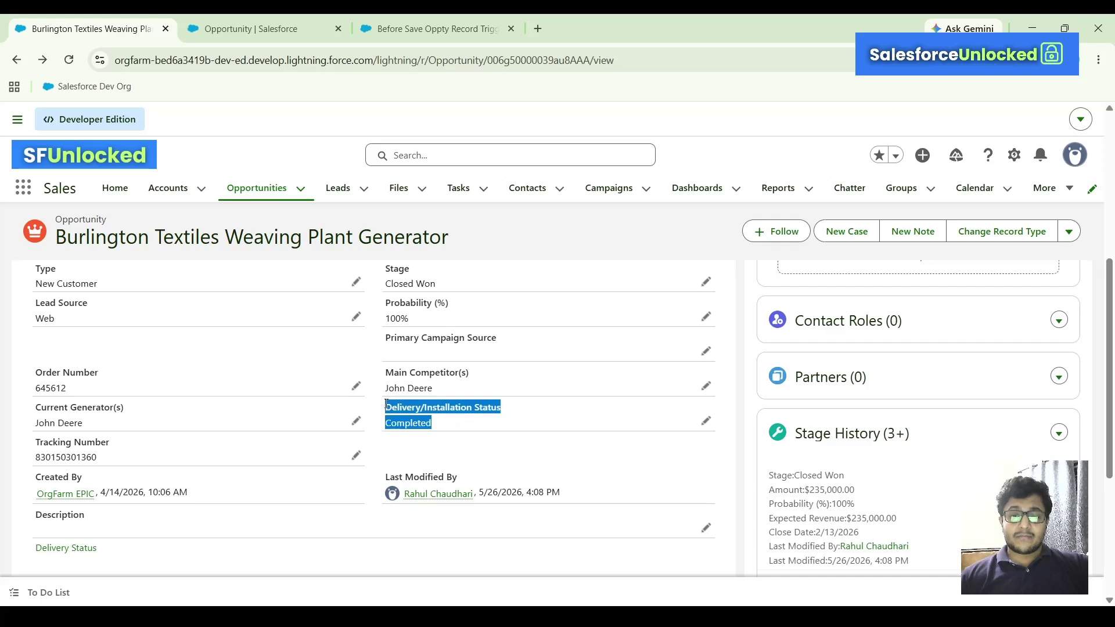
{"action": "left_click", "coordinate": [502, 411]}
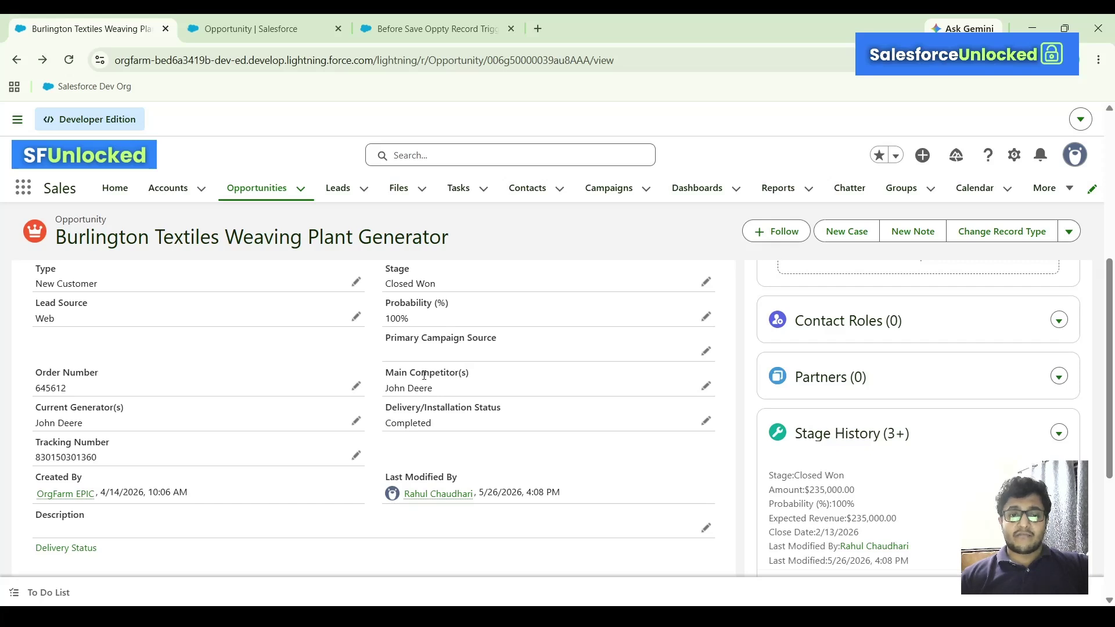
{"action": "scroll", "coordinate": [424, 378], "scroll_direction": "up", "scroll_amount": 1}
{"action": "scroll", "coordinate": [509, 445], "scroll_direction": "up", "scroll_amount": 1}
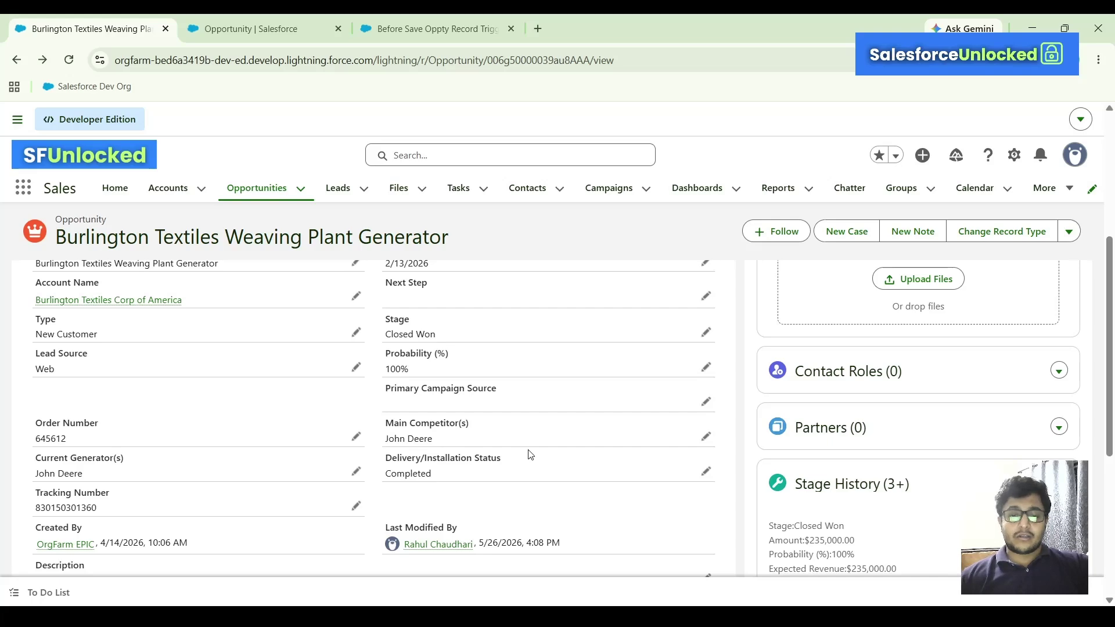
{"action": "scroll", "coordinate": [475, 338], "scroll_direction": "up", "scroll_amount": 5}
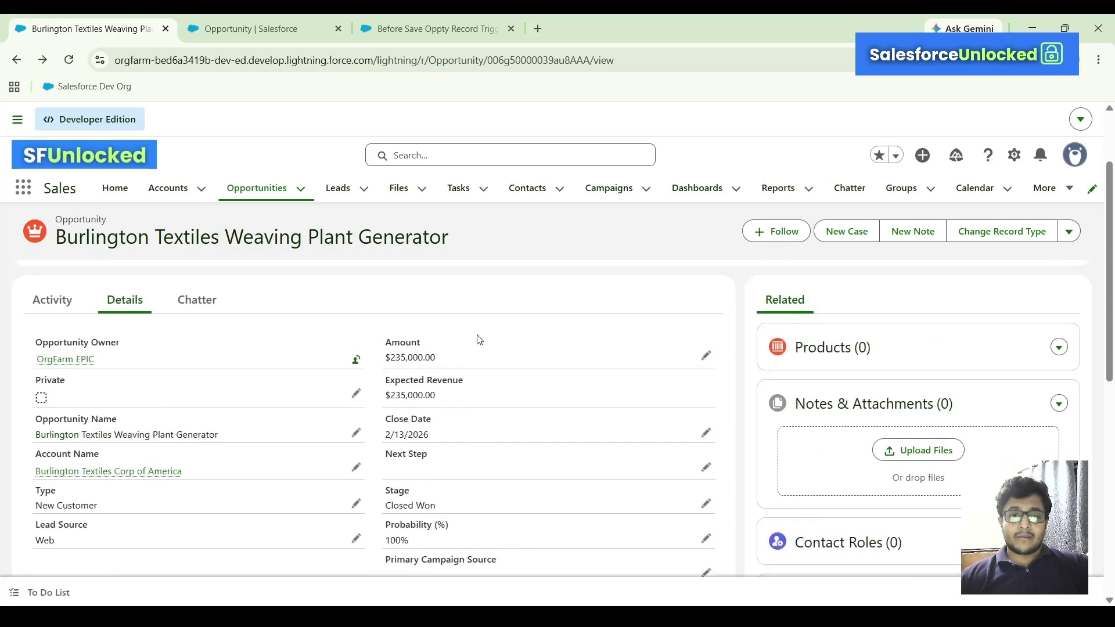
{"action": "scroll", "coordinate": [475, 339], "scroll_direction": "down", "scroll_amount": 12}
{"action": "scroll", "coordinate": [478, 334], "scroll_direction": "up", "scroll_amount": 6}
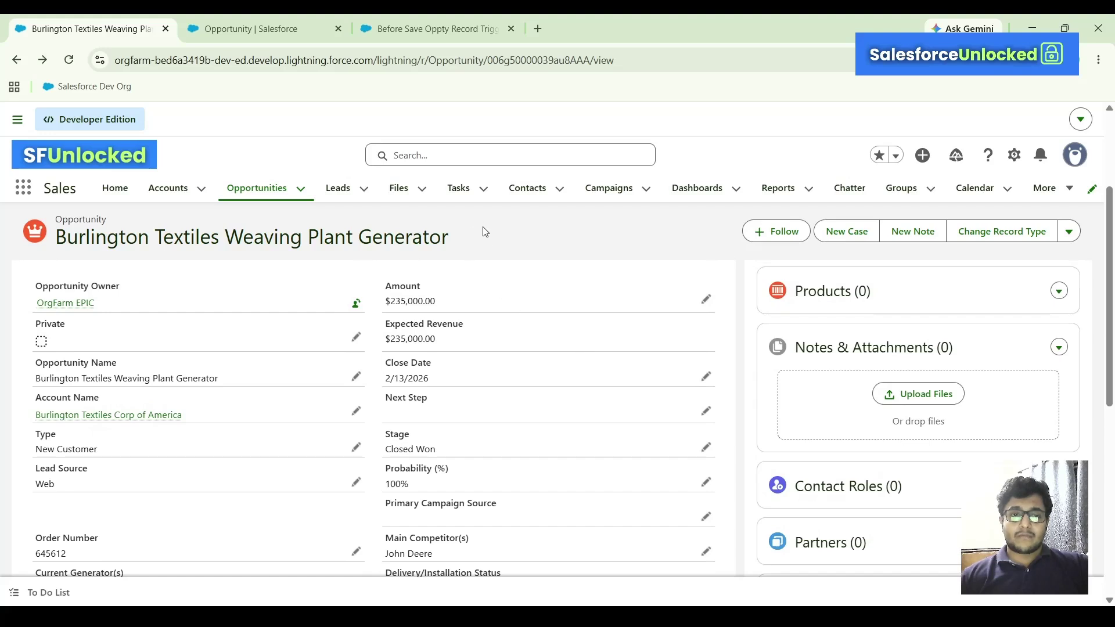
{"action": "scroll", "coordinate": [491, 260], "scroll_direction": "up", "scroll_amount": 1}
{"action": "scroll", "coordinate": [491, 260], "scroll_direction": "down", "scroll_amount": 2}
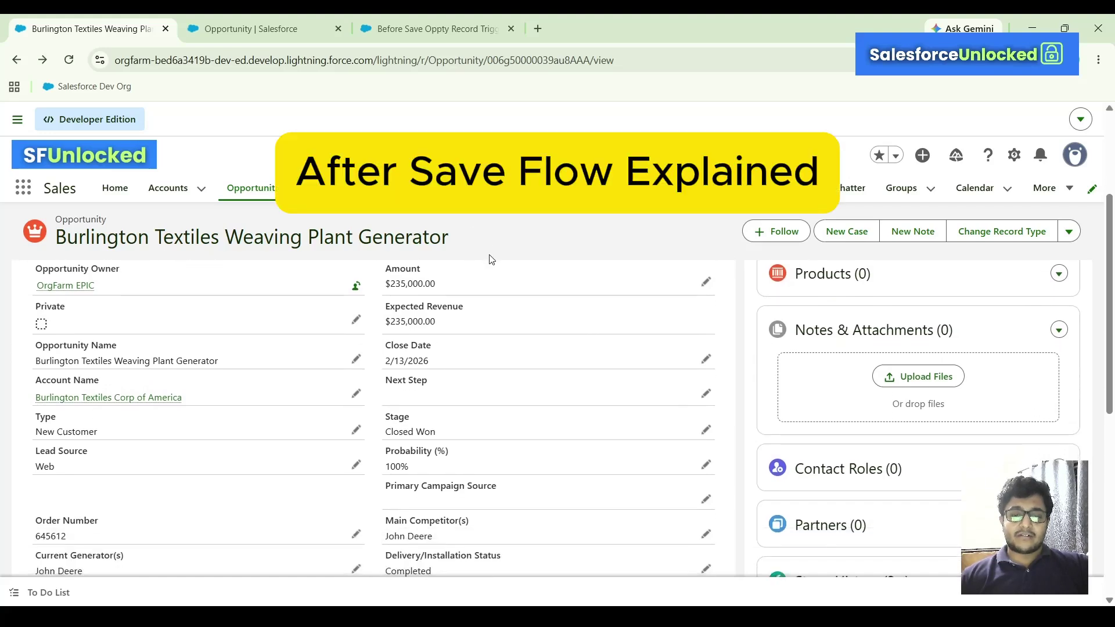
{"action": "scroll", "coordinate": [517, 350], "scroll_direction": "down", "scroll_amount": 1}
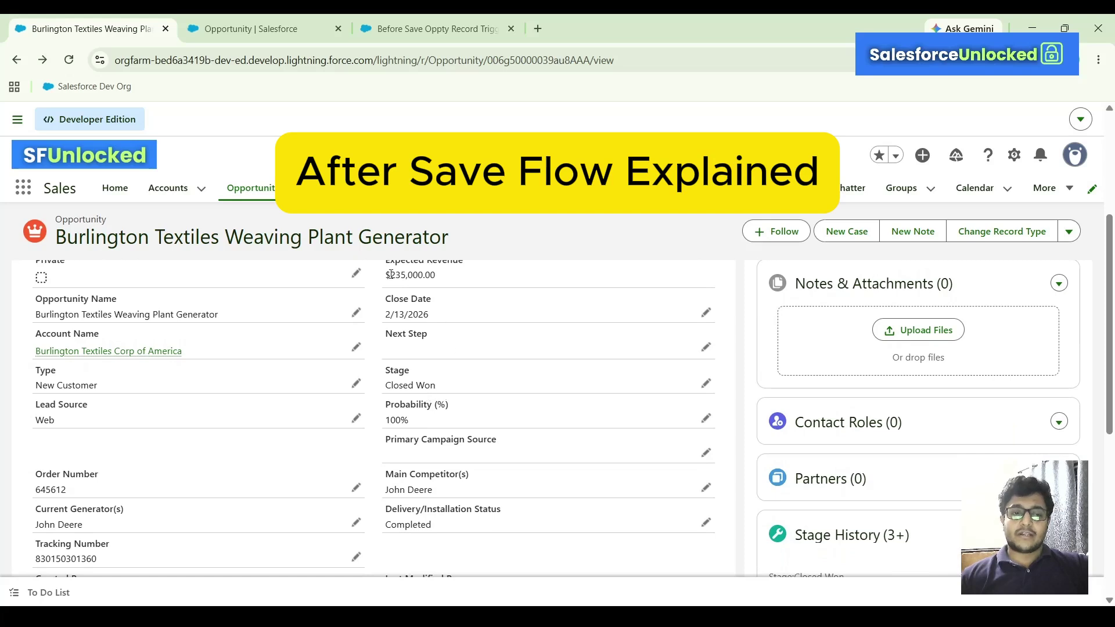
{"action": "scroll", "coordinate": [430, 302], "scroll_direction": "down", "scroll_amount": 1}
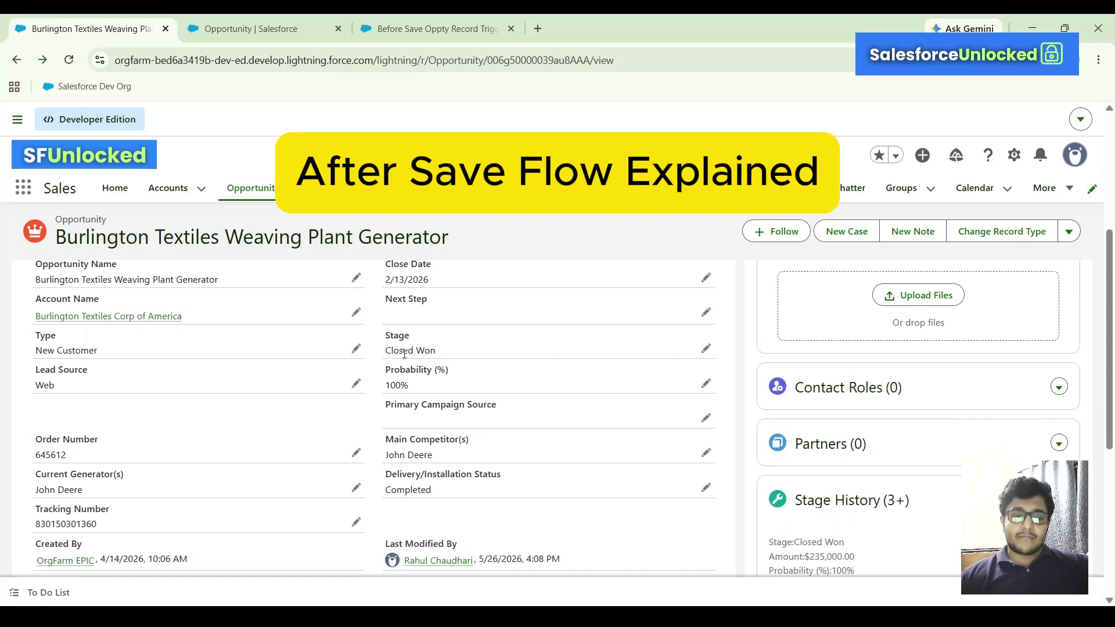
Examine the opportunity's Stage field together with its Delivery/Installation Status.
{"action": "left_click_drag", "start_coordinate": [394, 347], "coordinate": [444, 353]}
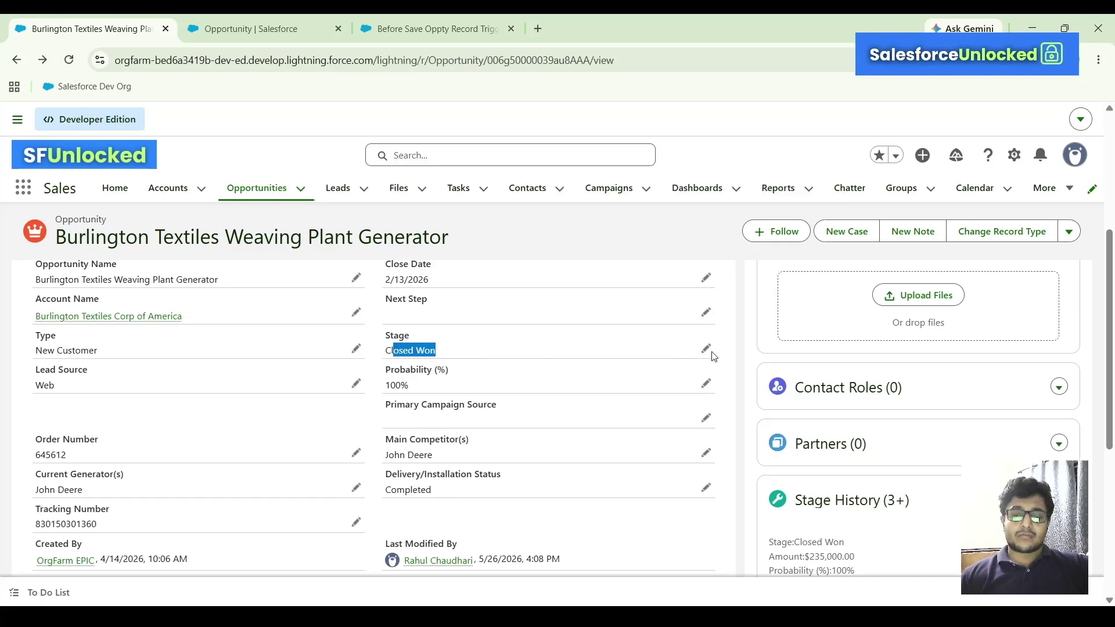
{"action": "left_click", "coordinate": [494, 343]}
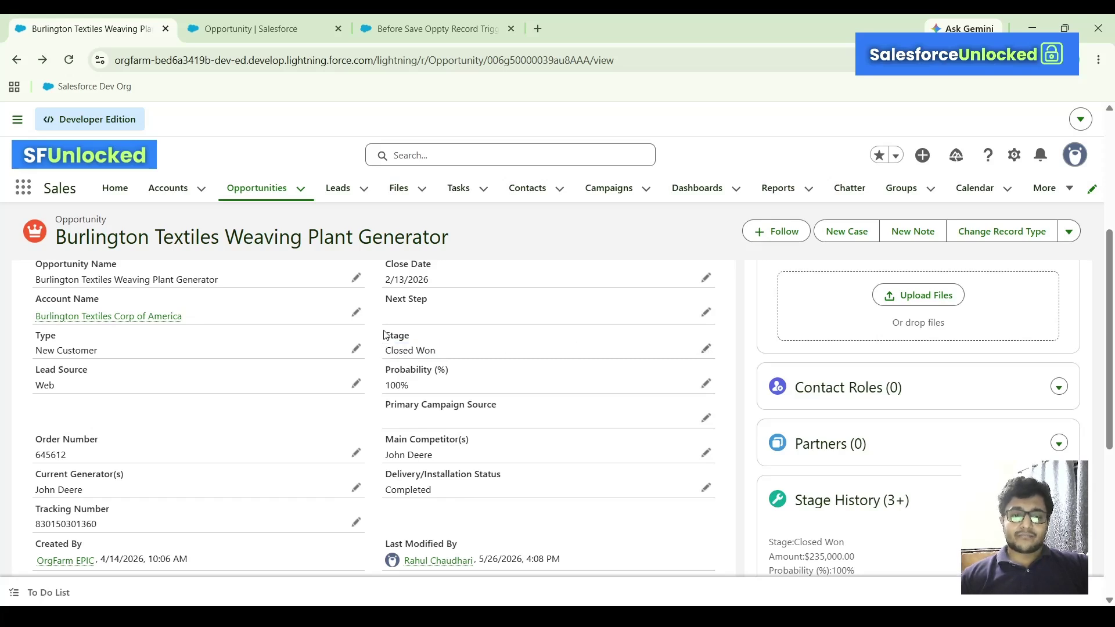
{"action": "left_click_drag", "start_coordinate": [383, 335], "coordinate": [453, 356]}
{"action": "scroll", "coordinate": [465, 356], "scroll_direction": "down", "scroll_amount": 2}
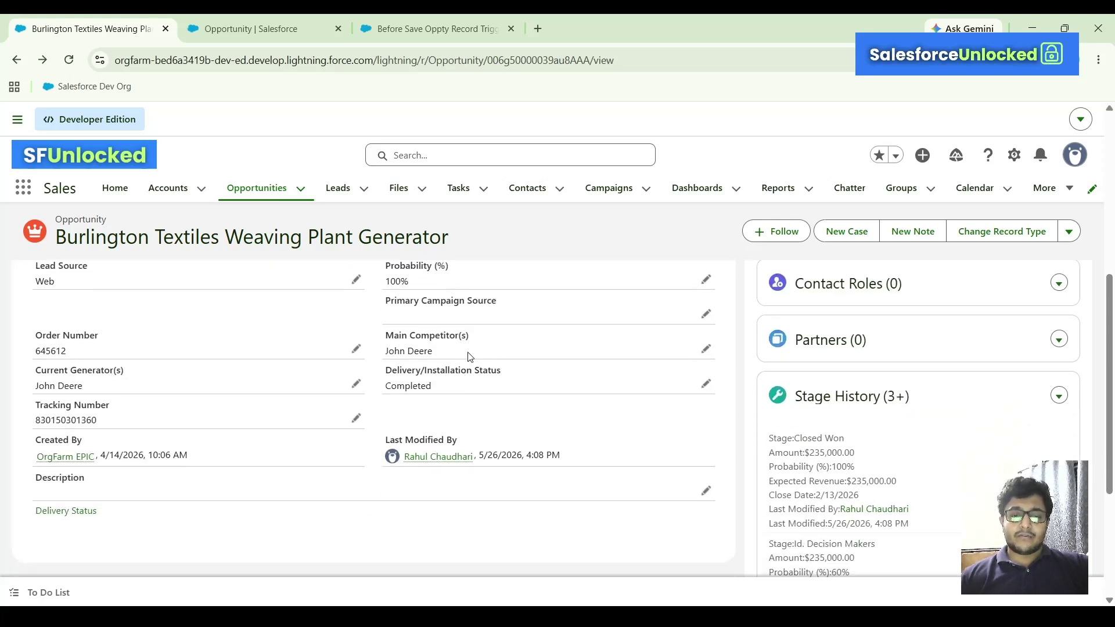
{"action": "scroll", "coordinate": [470, 356], "scroll_direction": "up", "scroll_amount": 2}
{"action": "scroll", "coordinate": [470, 356], "scroll_direction": "up", "scroll_amount": 1}
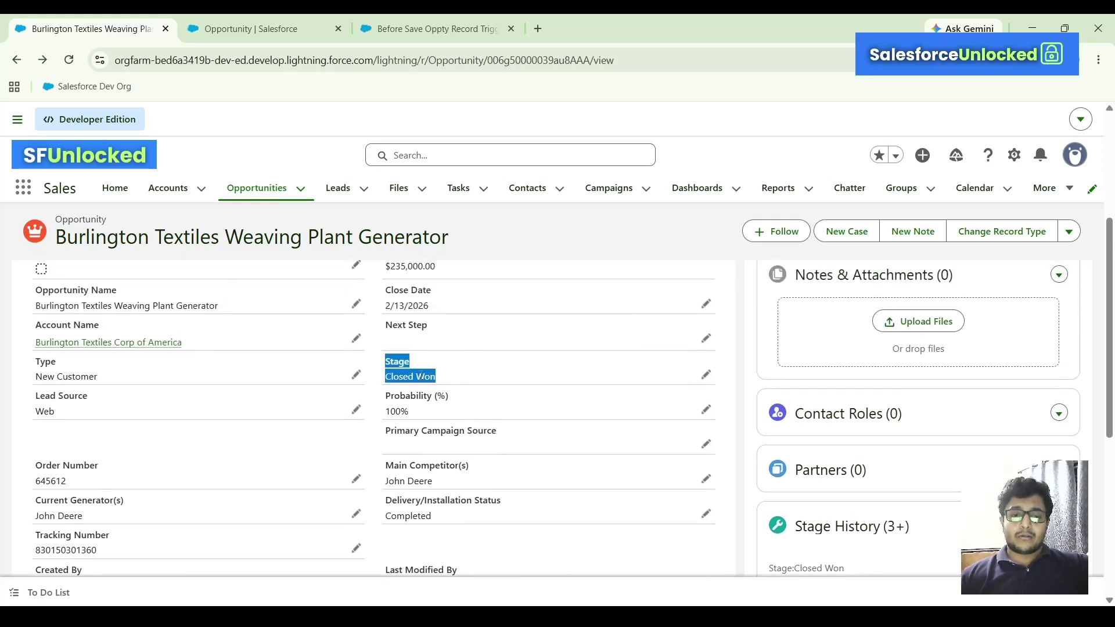
{"action": "left_click", "coordinate": [386, 364]}
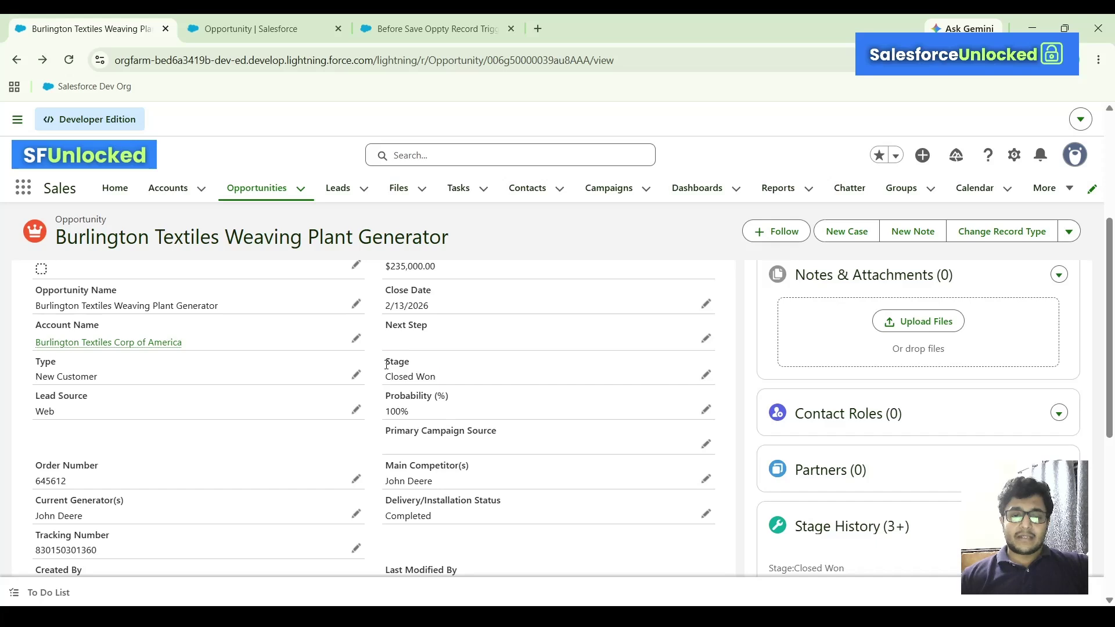
{"action": "scroll", "coordinate": [452, 405], "scroll_direction": "down", "scroll_amount": 2}
{"action": "scroll", "coordinate": [452, 405], "scroll_direction": "up", "scroll_amount": 2}
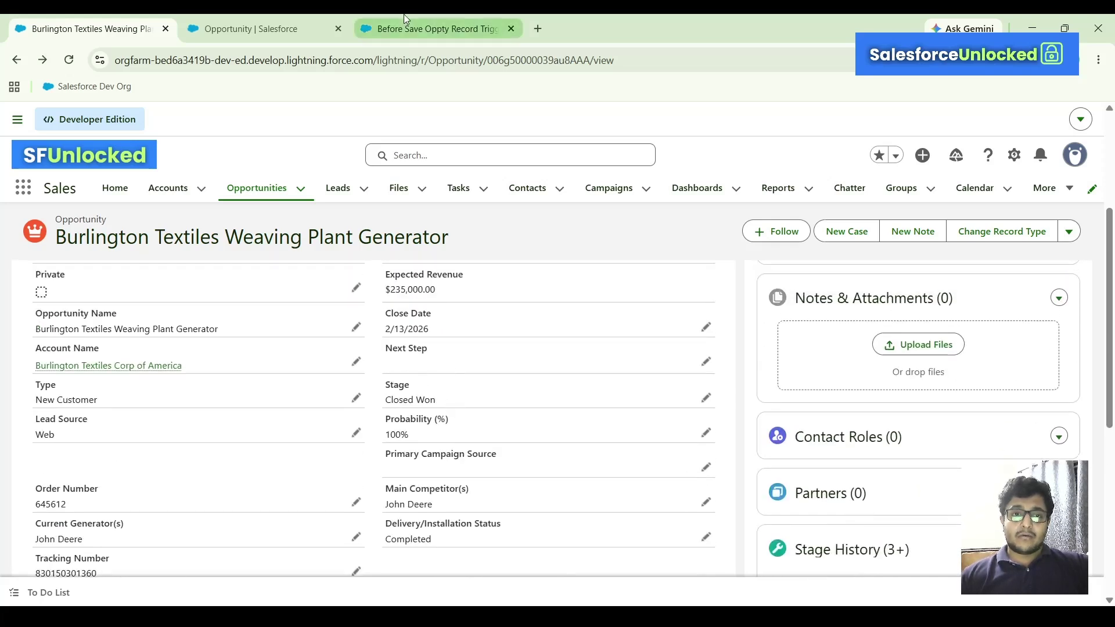
Return to the Opportunity object's Flow Triggers, refresh the list and start a new flow.
{"action": "left_click", "coordinate": [226, 18]}
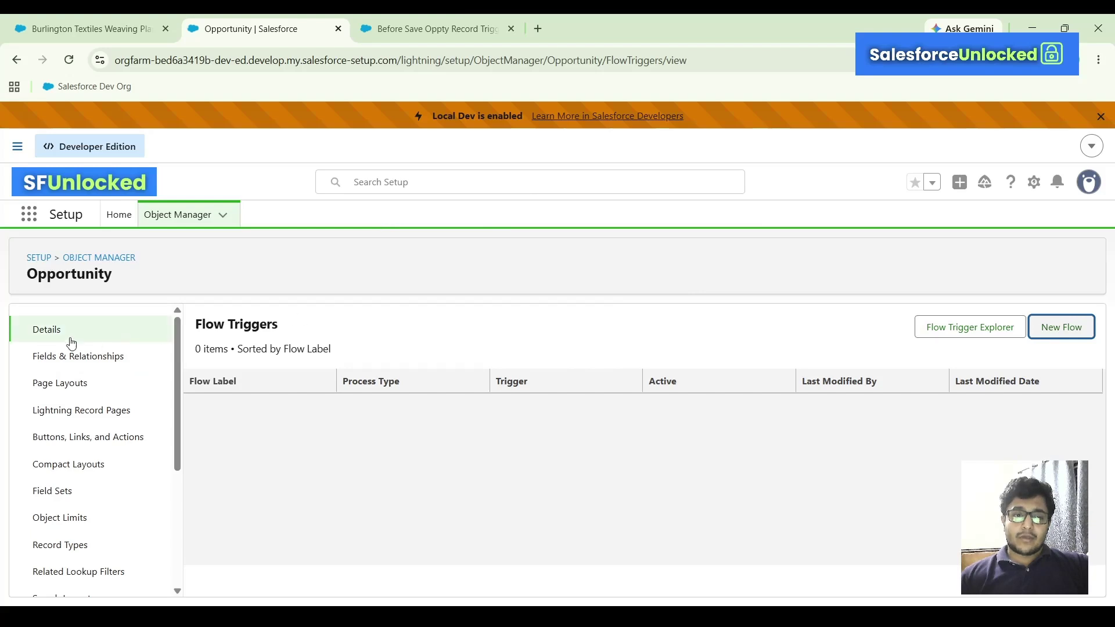
{"action": "scroll", "coordinate": [122, 524], "scroll_direction": "down", "scroll_amount": 4}
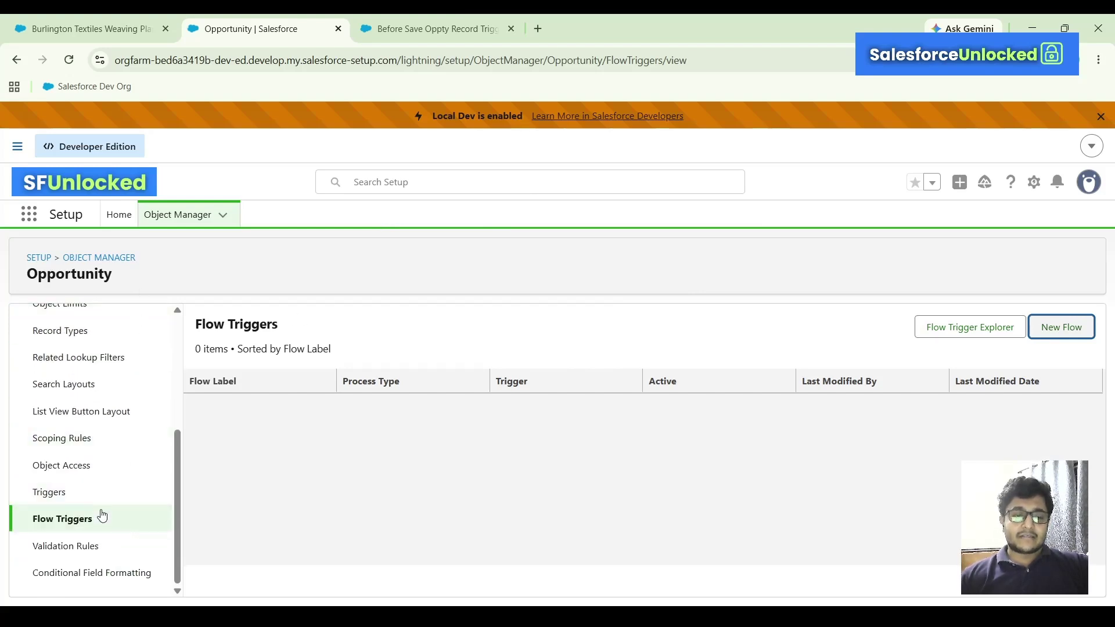
{"action": "scroll", "coordinate": [83, 357], "scroll_direction": "up", "scroll_amount": 4}
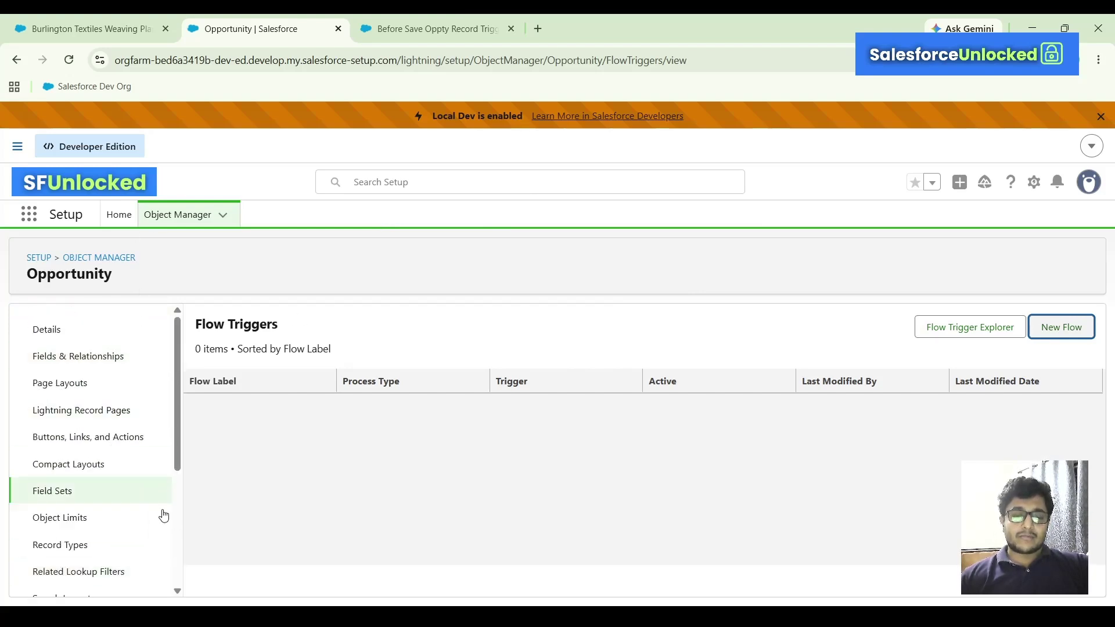
{"action": "left_click", "coordinate": [72, 65]}
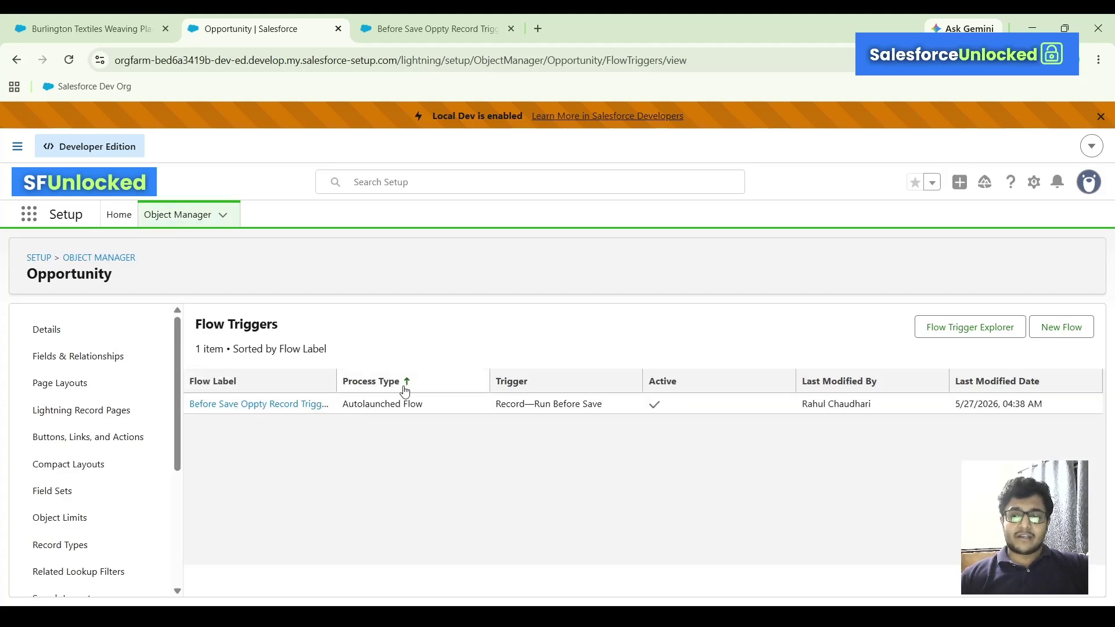
{"action": "left_click", "coordinate": [1076, 333]}
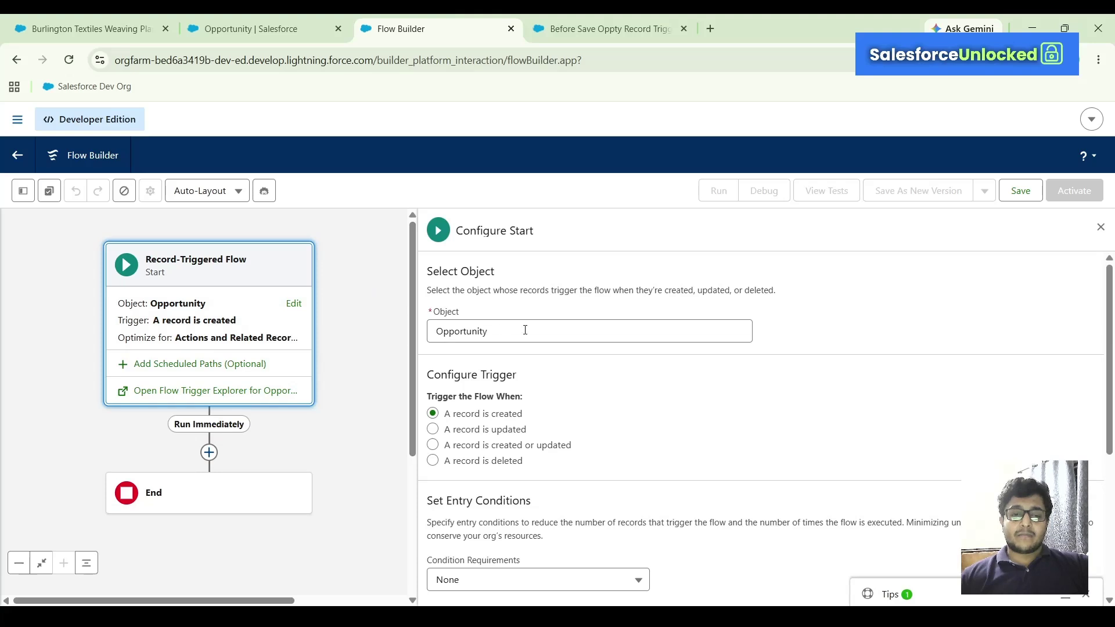
Trigger the flow when a record is updated and require all entry conditions to be met (AND).
{"action": "scroll", "coordinate": [535, 349], "scroll_direction": "down", "scroll_amount": 1}
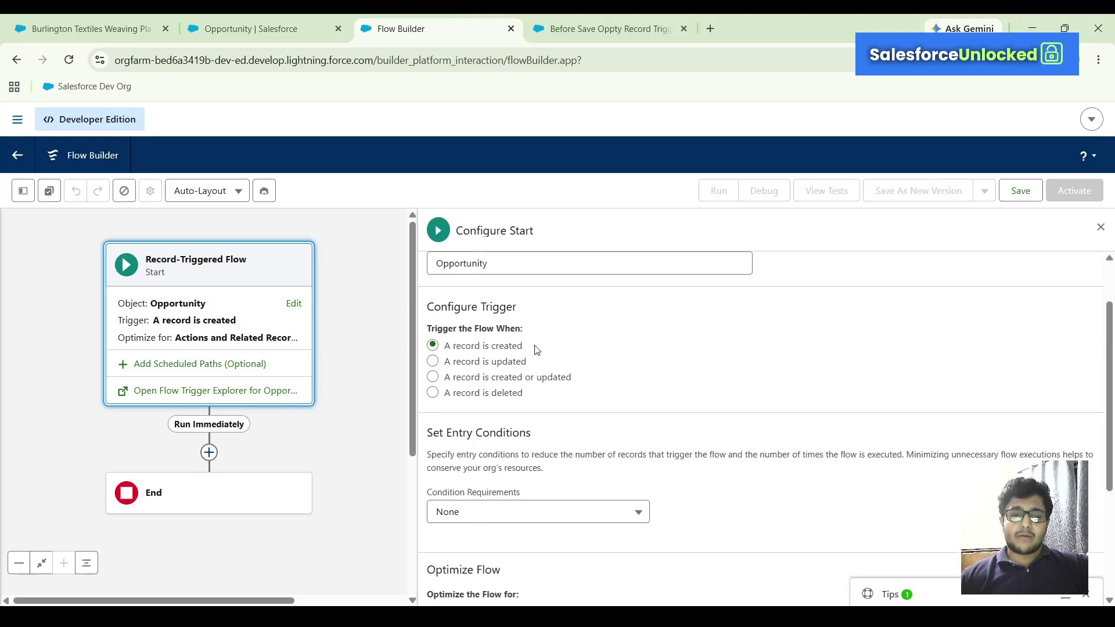
{"action": "left_click", "coordinate": [461, 361]}
{"action": "scroll", "coordinate": [535, 371], "scroll_direction": "down", "scroll_amount": 1}
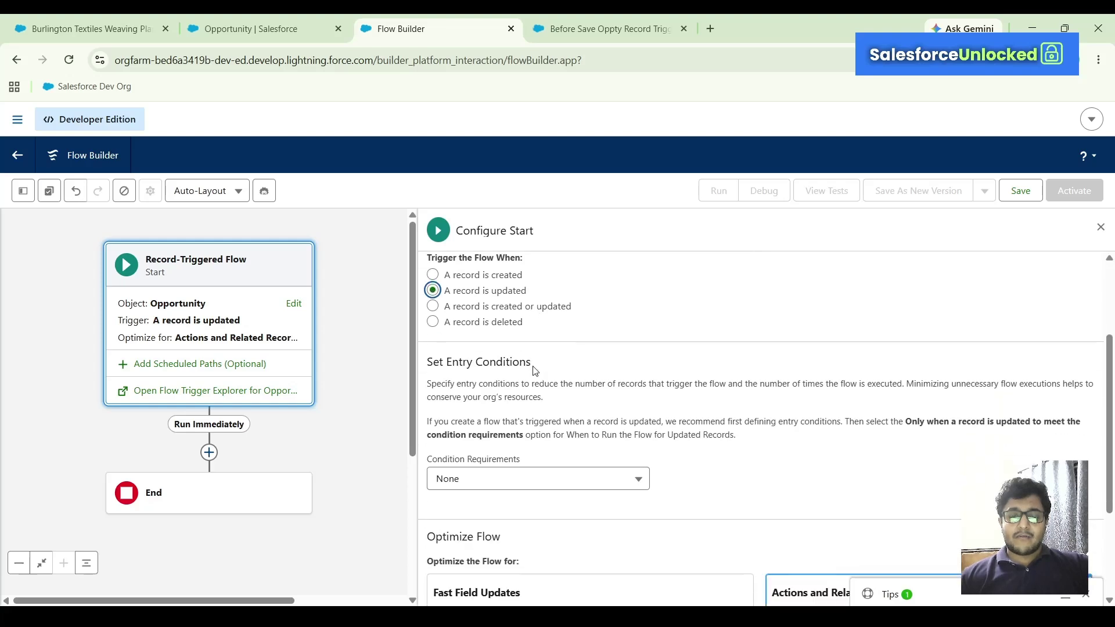
{"action": "scroll", "coordinate": [610, 368], "scroll_direction": "down", "scroll_amount": 1}
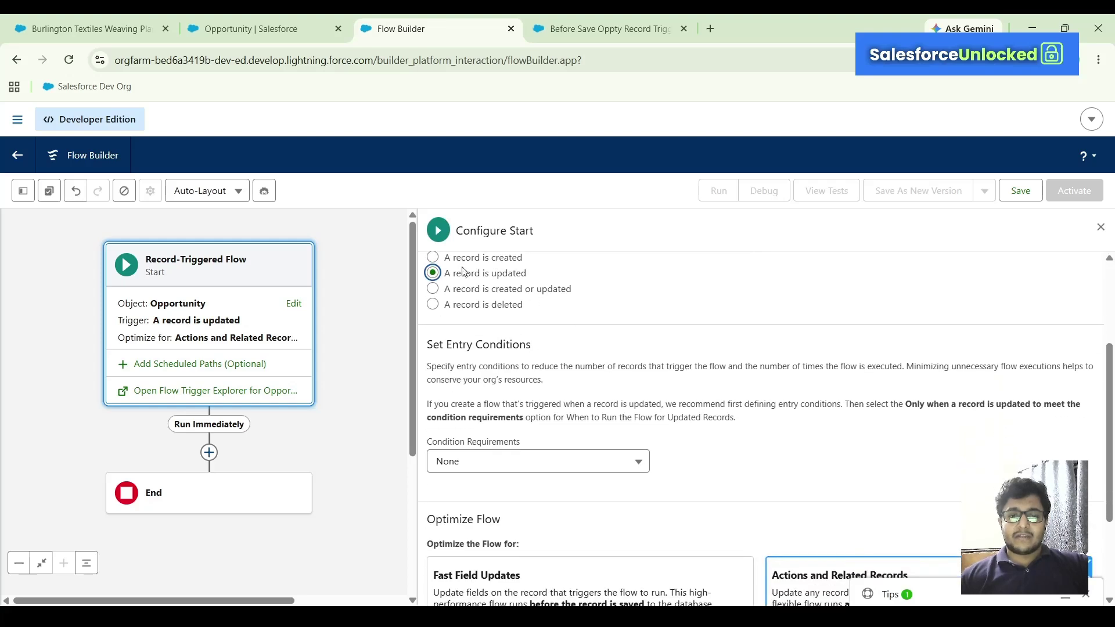
{"action": "scroll", "coordinate": [561, 380], "scroll_direction": "down", "scroll_amount": 1}
{"action": "scroll", "coordinate": [572, 399], "scroll_direction": "down", "scroll_amount": 1}
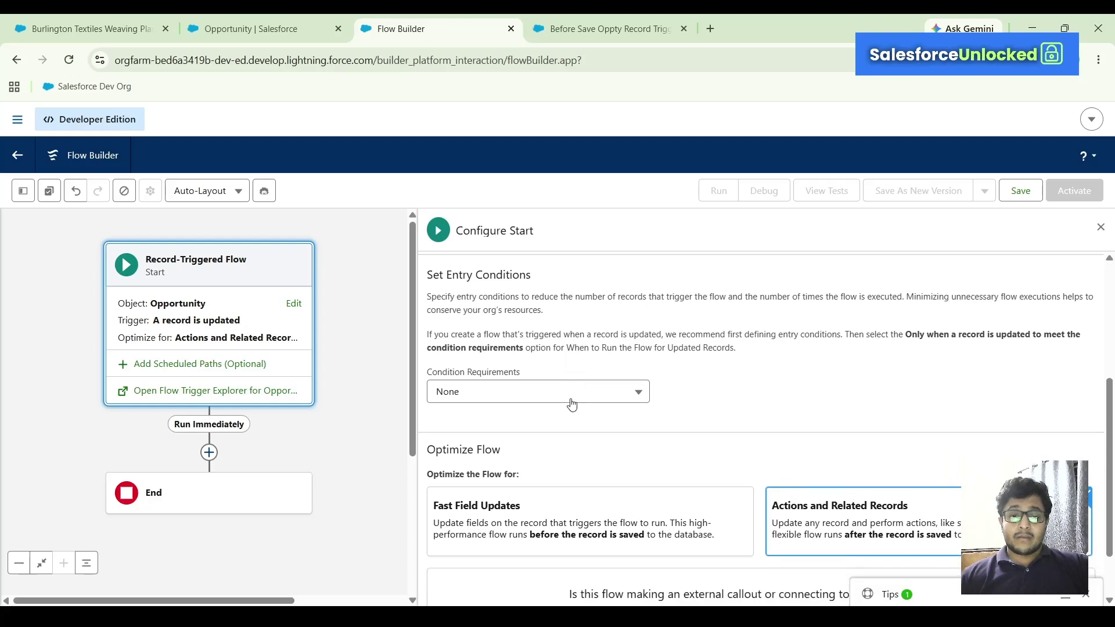
{"action": "left_click", "coordinate": [589, 398]}
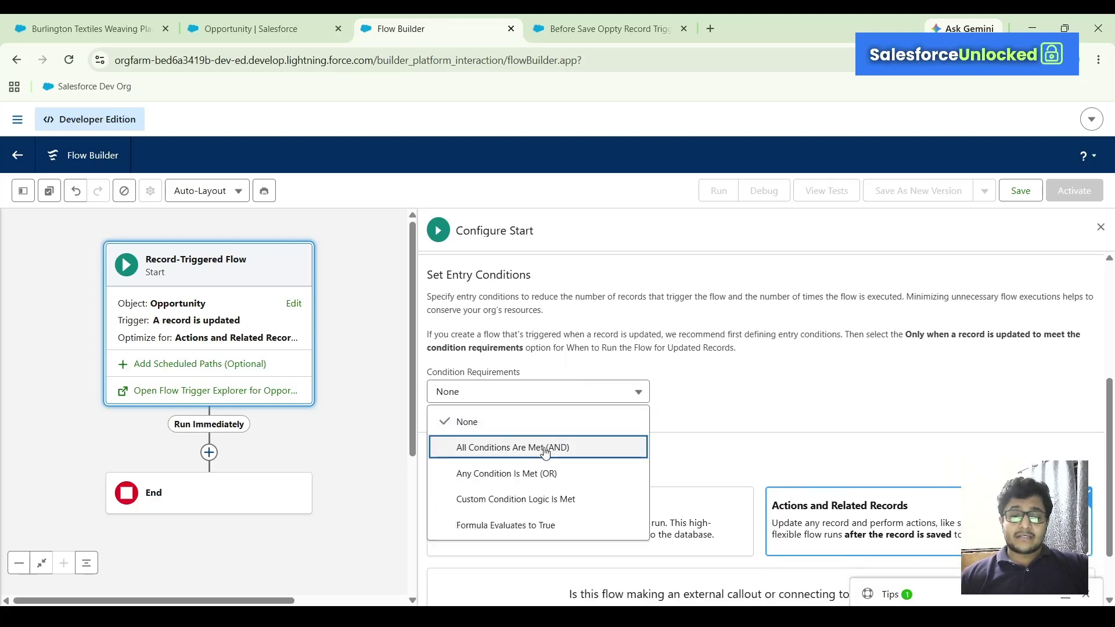
{"action": "left_click", "coordinate": [551, 447]}
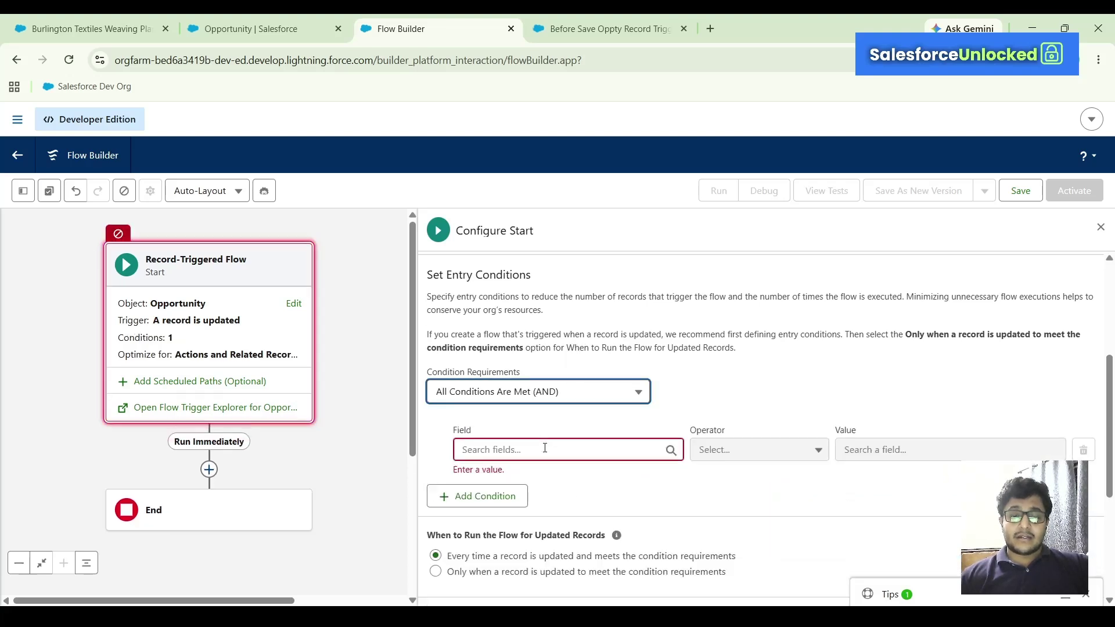
Define the entry condition as Stage Equals Closed Won.
{"action": "left_click", "coordinate": [545, 447]}
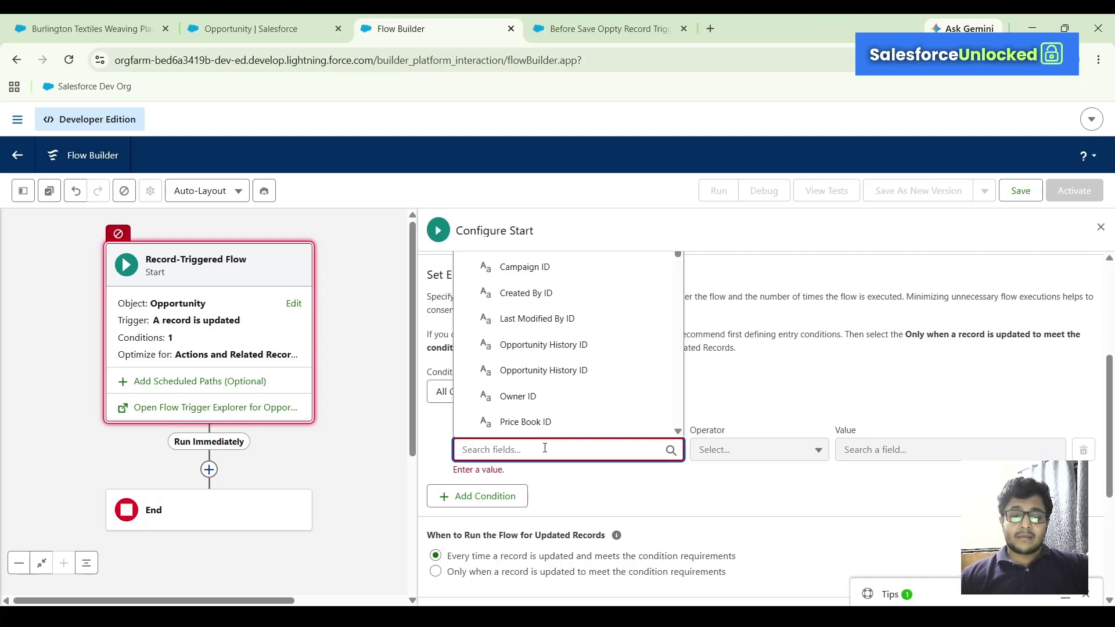
{"action": "type", "text": "Stag"}
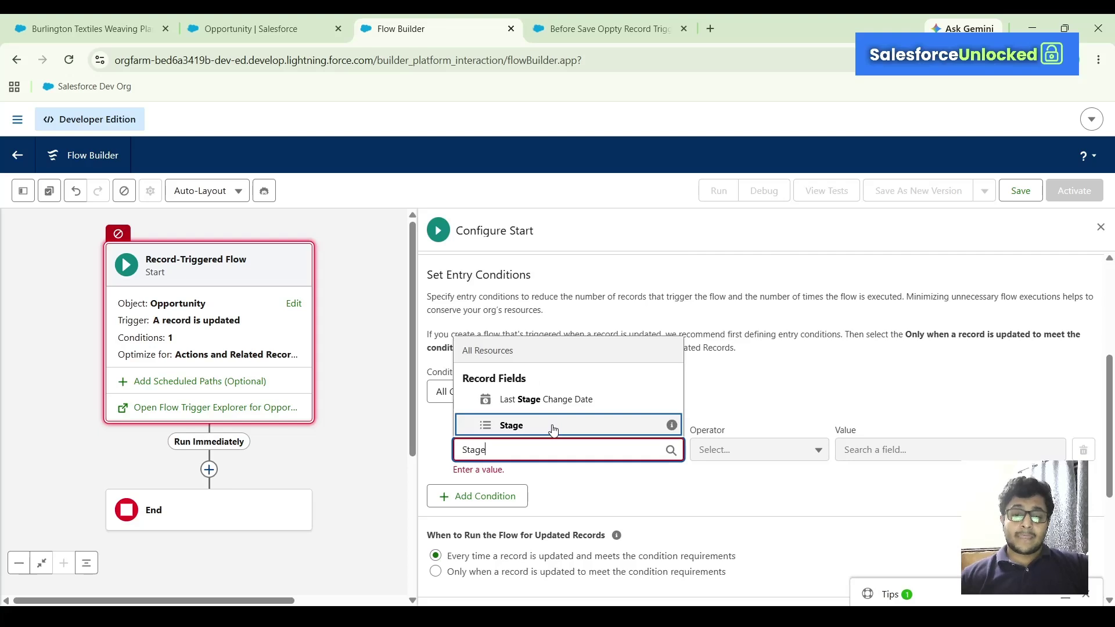
{"action": "type", "text": "e"}
{"action": "left_click", "coordinate": [552, 426]}
{"action": "left_click", "coordinate": [733, 456]}
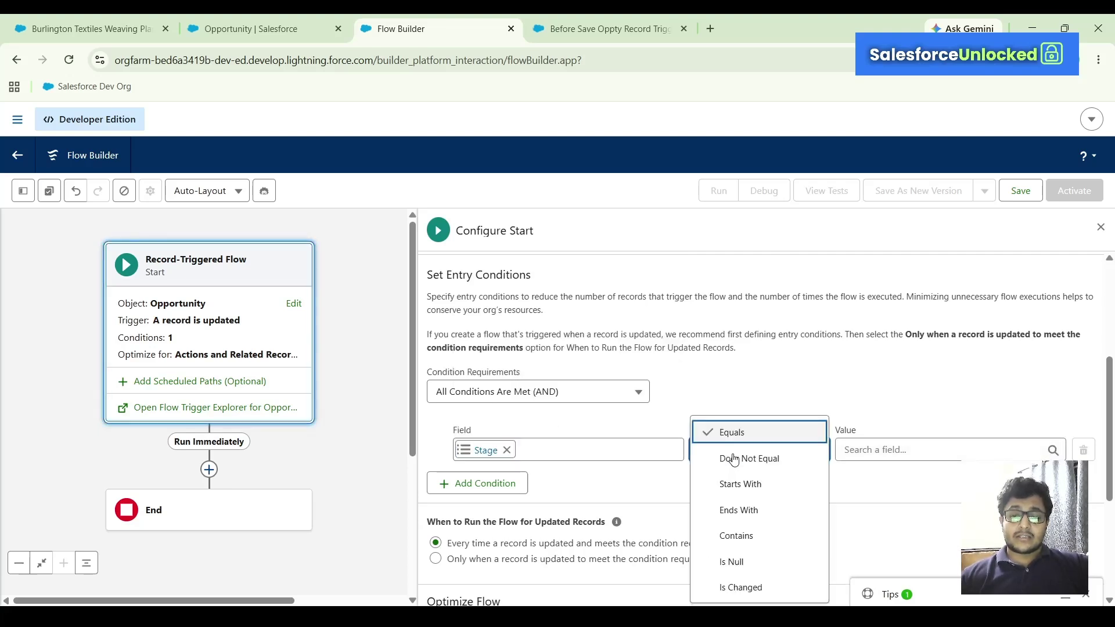
{"action": "left_click", "coordinate": [887, 431]}
{"action": "left_click", "coordinate": [870, 449]}
{"action": "type", "text": "Close"}
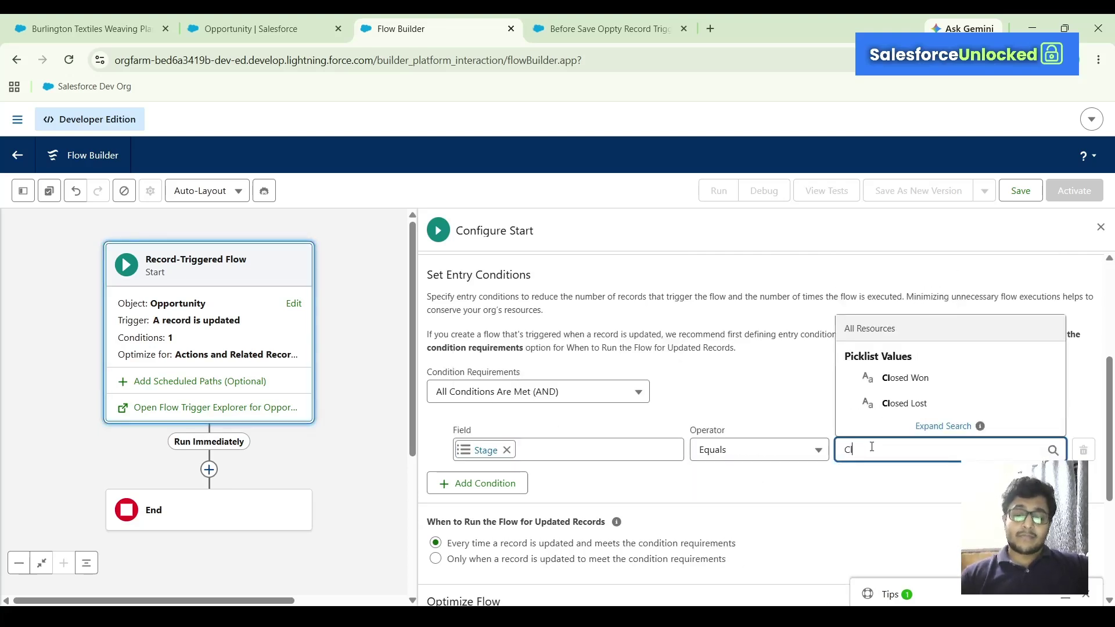
{"action": "left_click", "coordinate": [909, 378]}
Run the flow every time a record is updated and meets the conditions, optimized for Actions and Related Records.
{"action": "scroll", "coordinate": [723, 404], "scroll_direction": "down", "scroll_amount": 1}
{"action": "scroll", "coordinate": [723, 403], "scroll_direction": "down", "scroll_amount": 3}
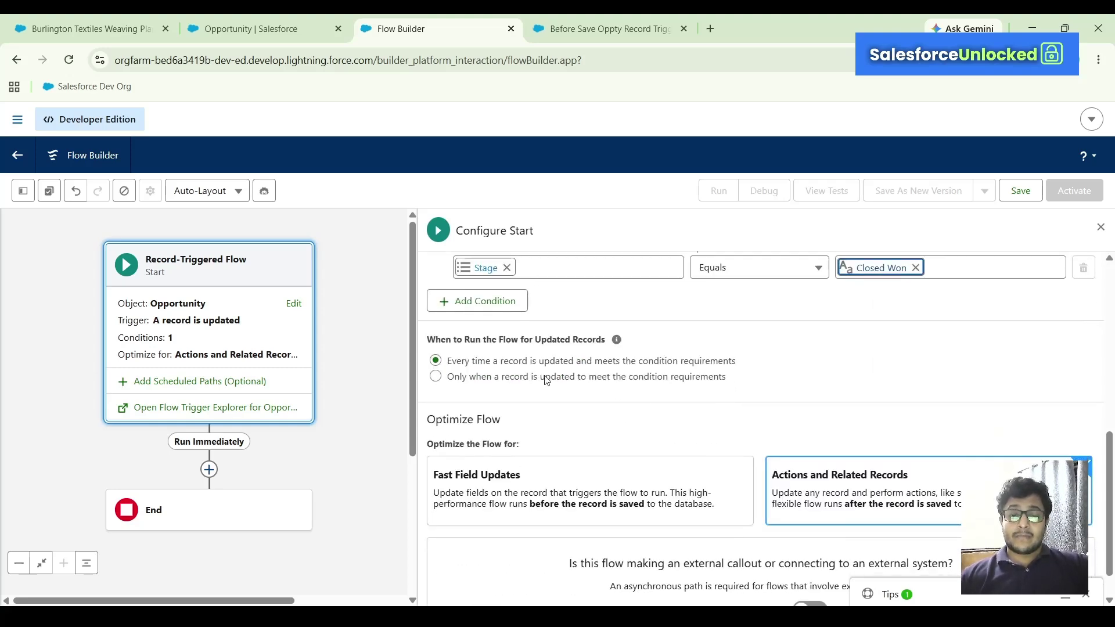
{"action": "left_click_drag", "start_coordinate": [436, 341], "coordinate": [584, 344]}
{"action": "left_click", "coordinate": [532, 363]}
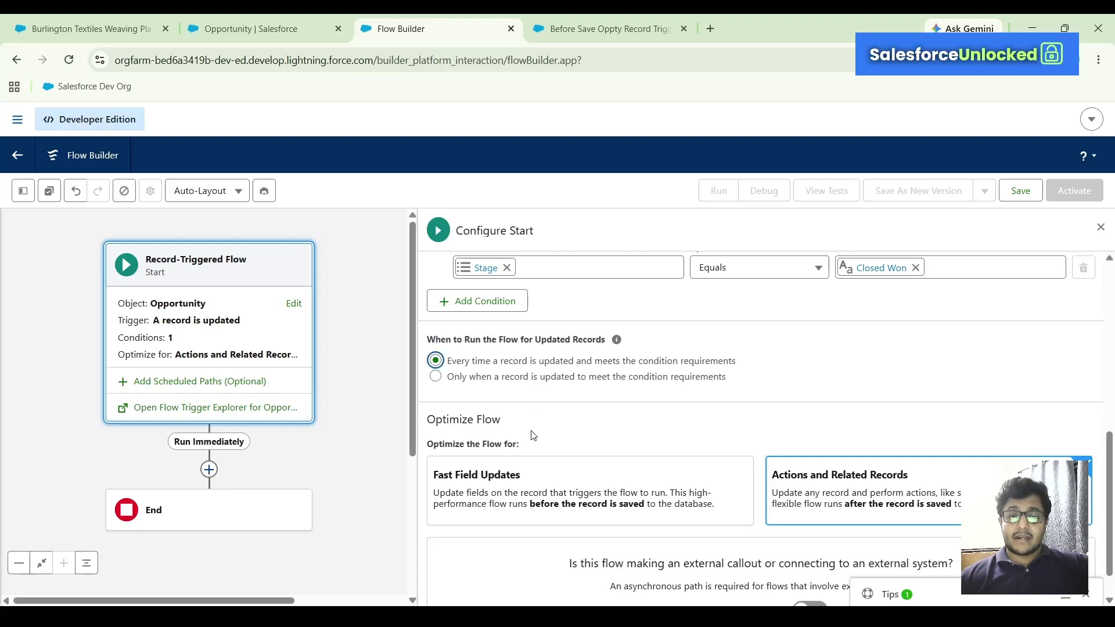
{"action": "scroll", "coordinate": [533, 435], "scroll_direction": "down", "scroll_amount": 1}
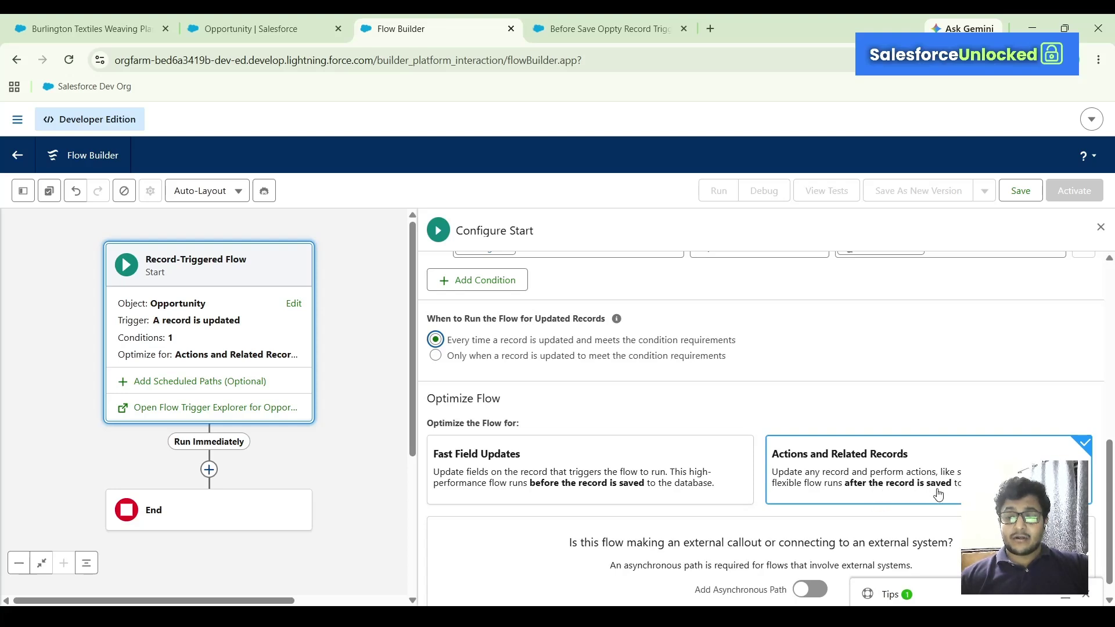
{"action": "left_click", "coordinate": [994, 459]}
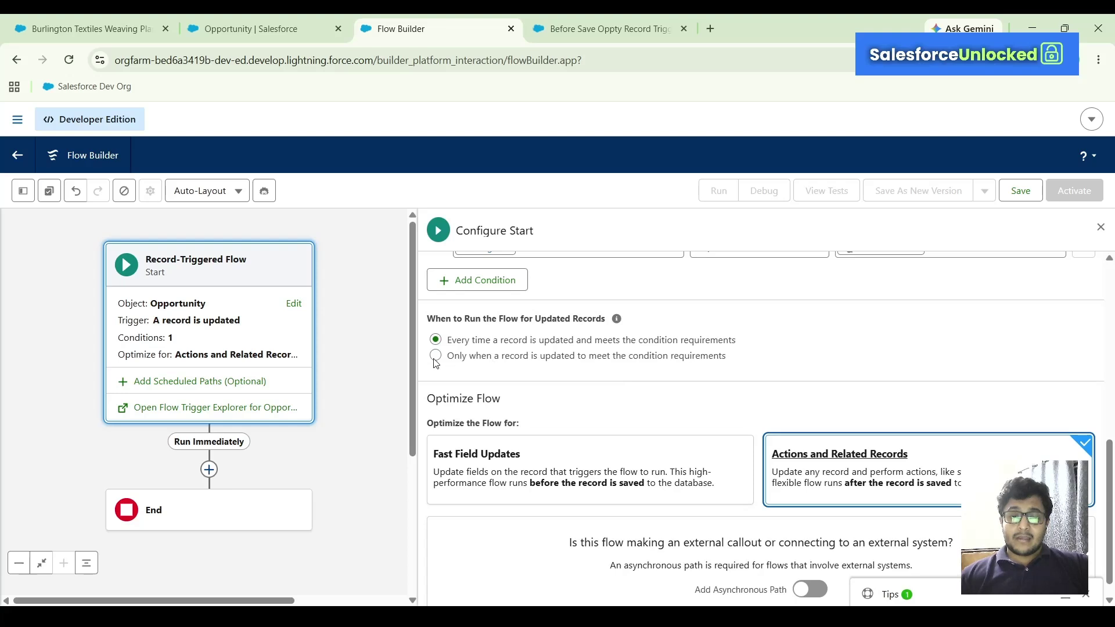
Add a Create Records element to the immediate path and label it "Create a Follow Up Call".
{"action": "left_click_drag", "start_coordinate": [325, 468], "coordinate": [335, 387]}
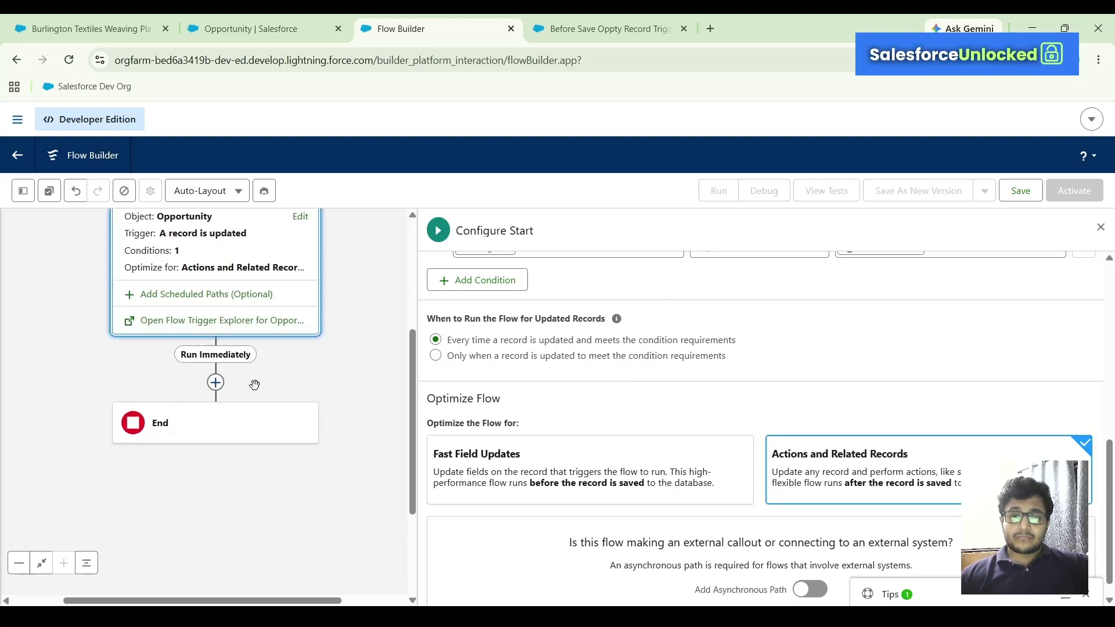
{"action": "left_click", "coordinate": [216, 383]}
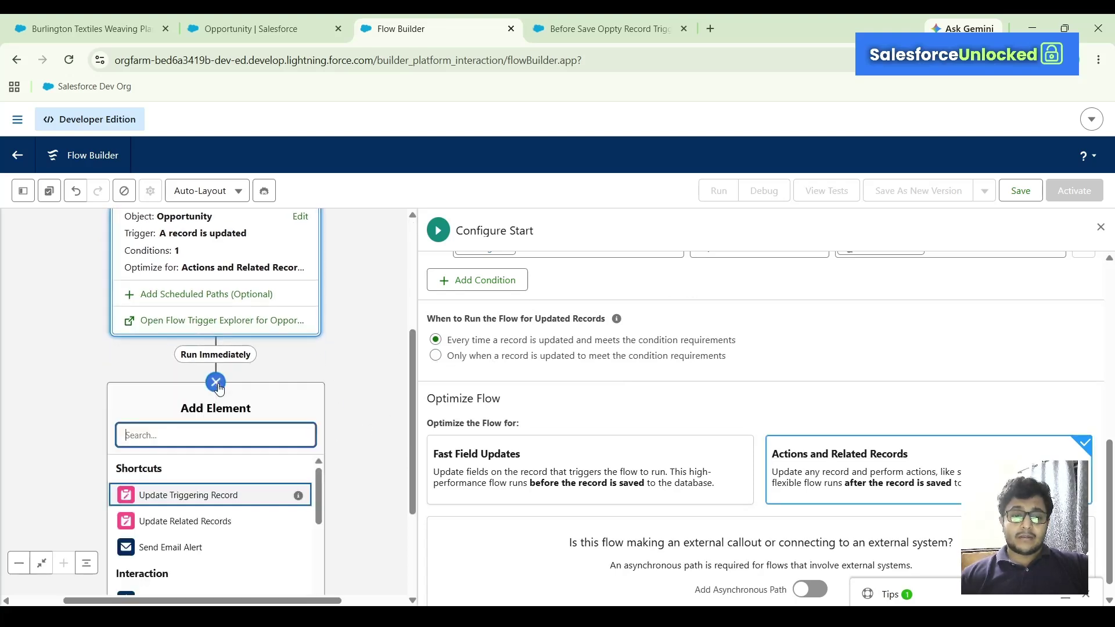
{"action": "left_click_drag", "start_coordinate": [360, 509], "coordinate": [356, 376]}
{"action": "scroll", "coordinate": [263, 427], "scroll_direction": "down", "scroll_amount": 2}
{"action": "scroll", "coordinate": [263, 427], "scroll_direction": "up", "scroll_amount": 2}
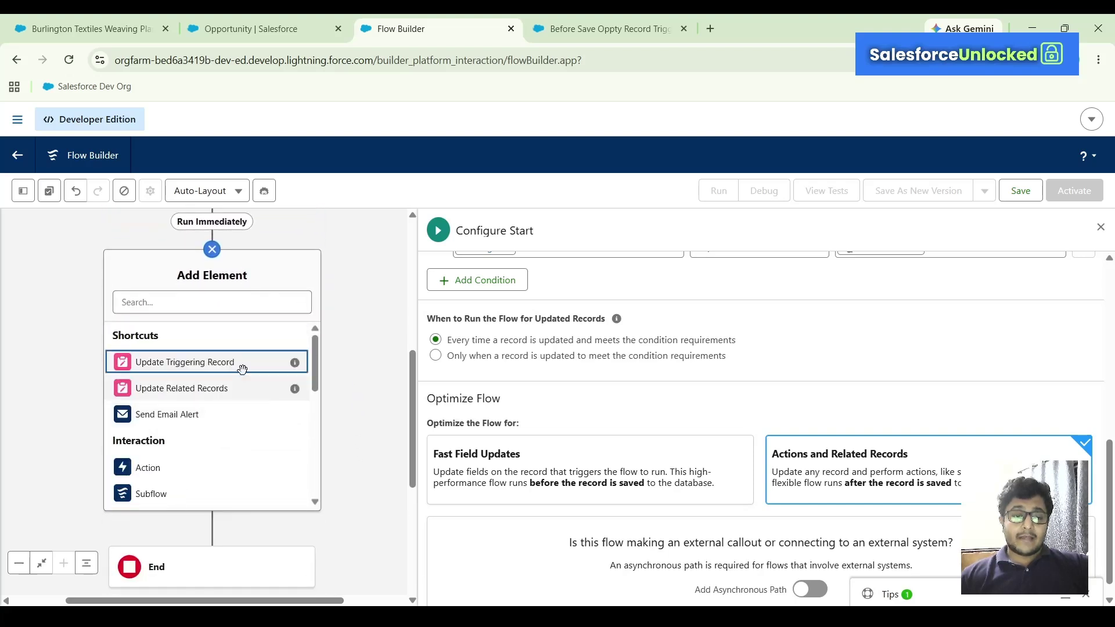
{"action": "left_click", "coordinate": [180, 306]}
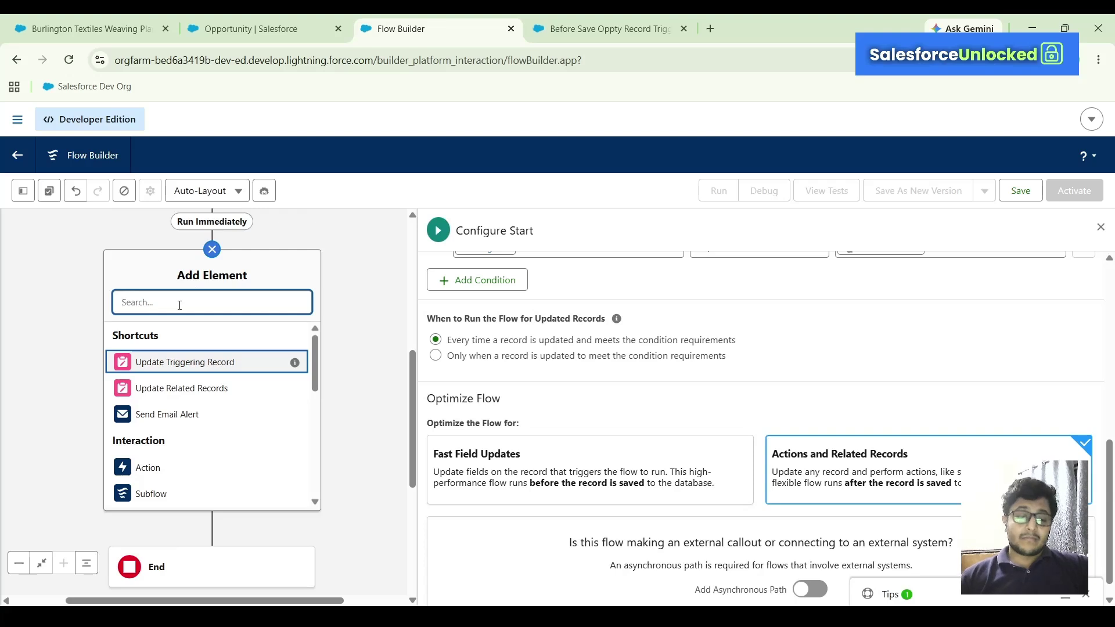
{"action": "type", "text": "Crea"}
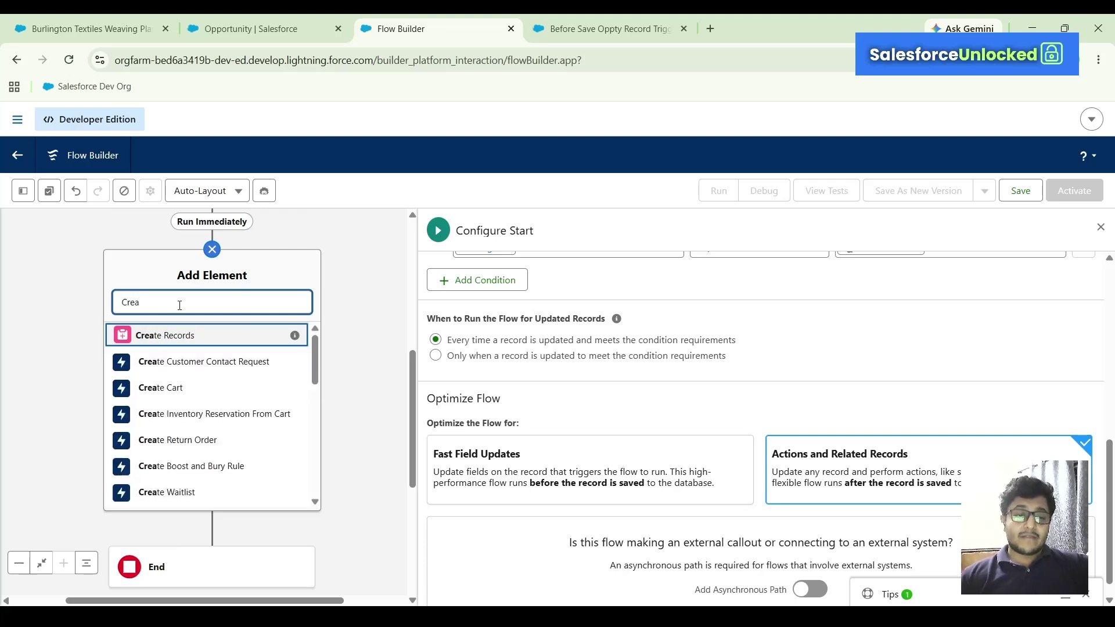
{"action": "left_click", "coordinate": [166, 336]}
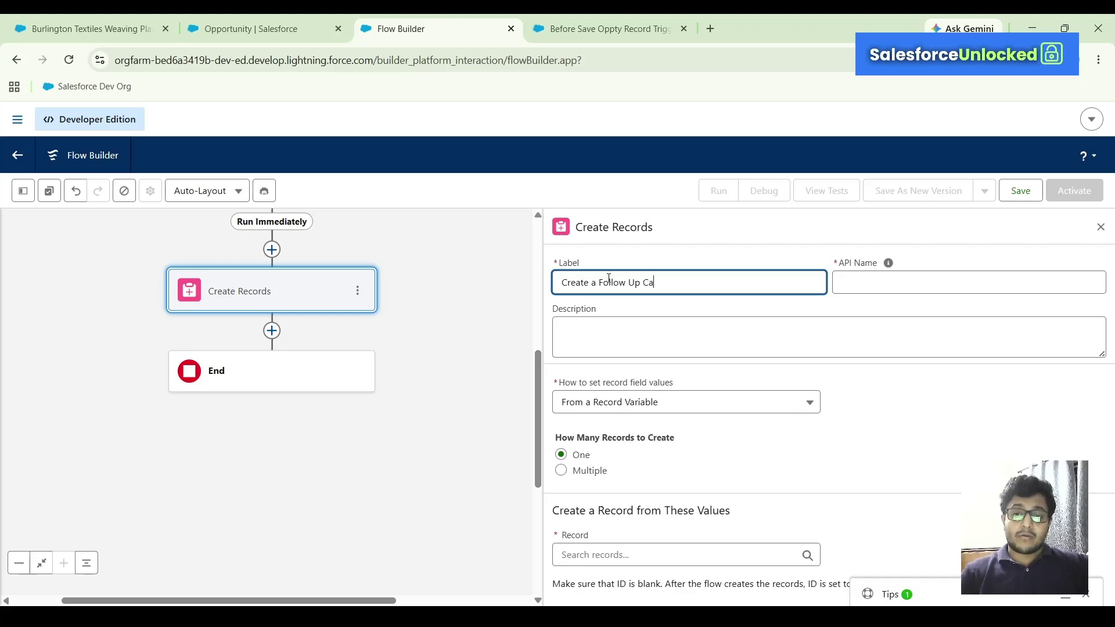
{"action": "left_click", "coordinate": [759, 242]}
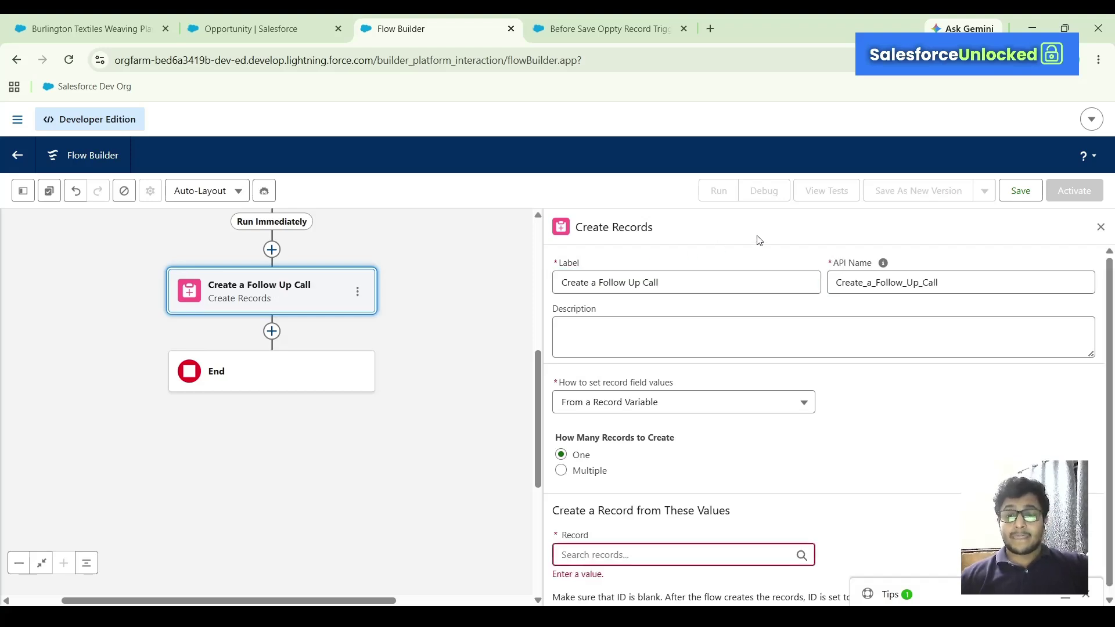
{"action": "scroll", "coordinate": [668, 333], "scroll_direction": "down", "scroll_amount": 1}
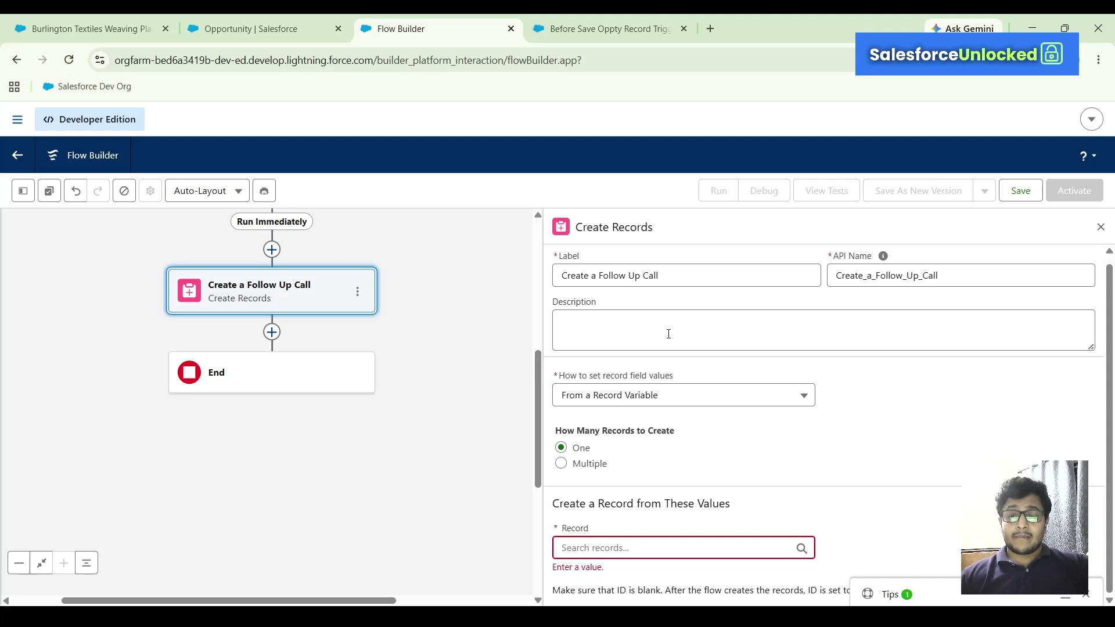
{"action": "left_click", "coordinate": [641, 549]}
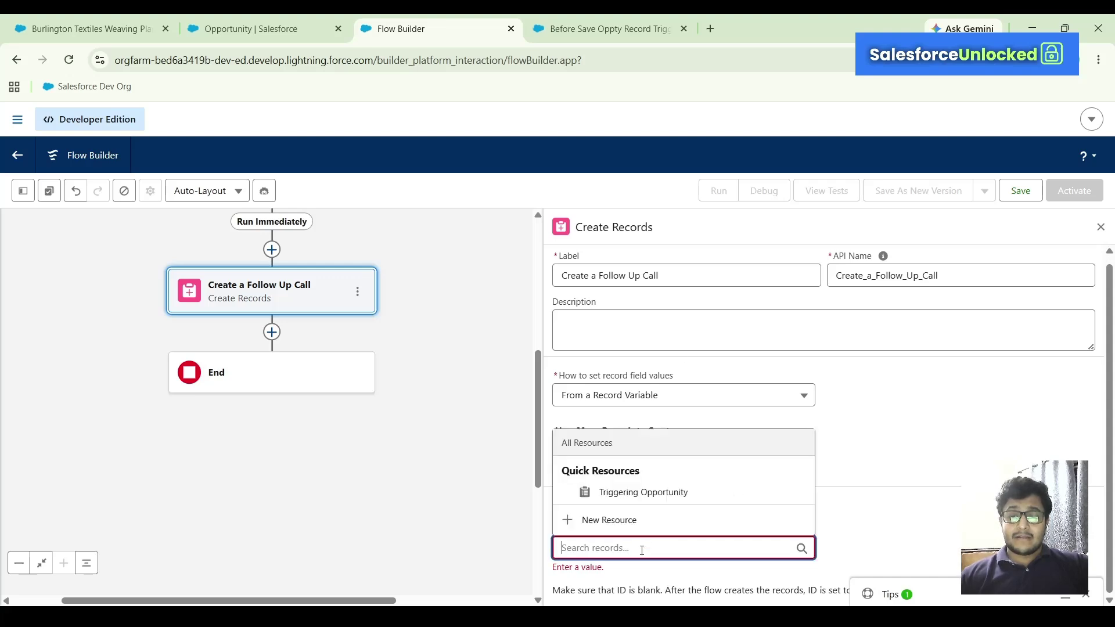
{"action": "left_click", "coordinate": [873, 488]}
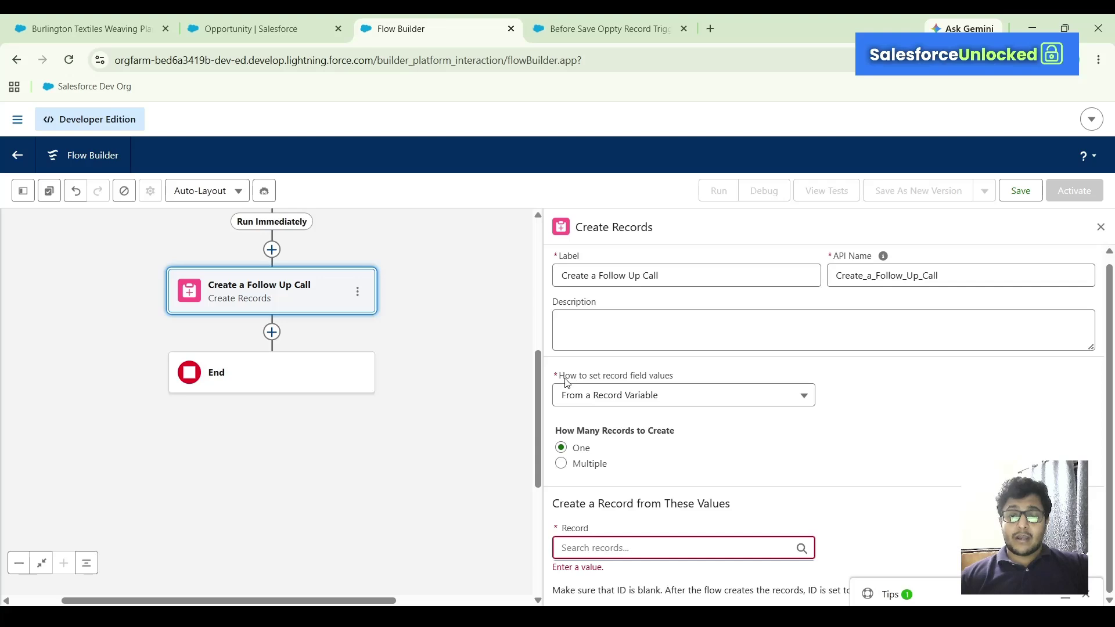
Set the element's record field values manually and choose Task as the object to create.
{"action": "left_click_drag", "start_coordinate": [566, 378], "coordinate": [665, 376]}
{"action": "left_click", "coordinate": [612, 396]}
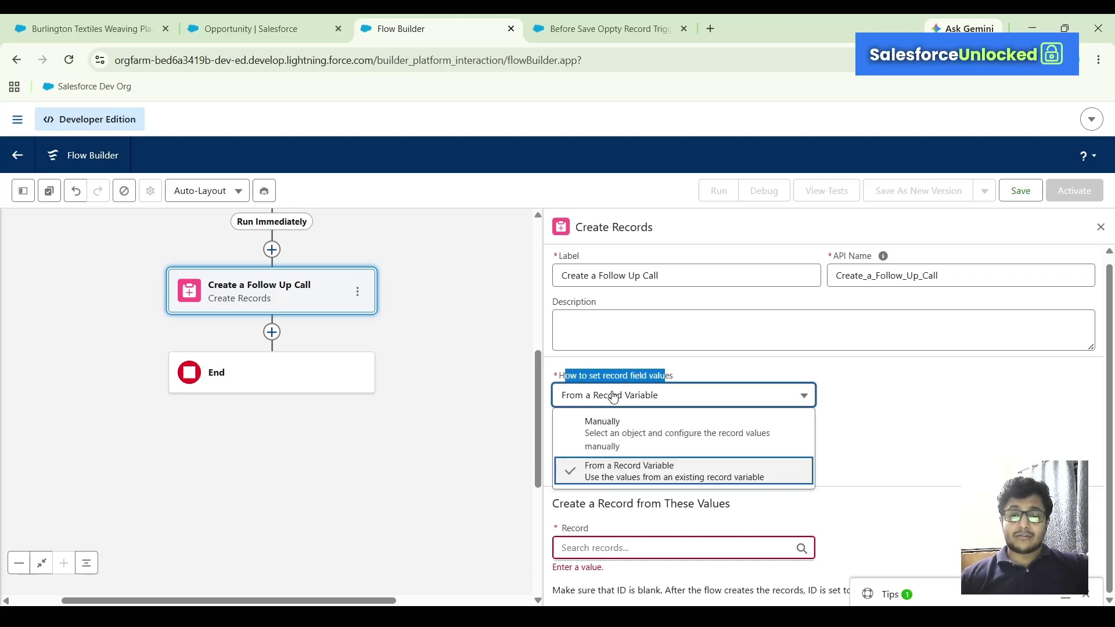
{"action": "left_click", "coordinate": [614, 429]}
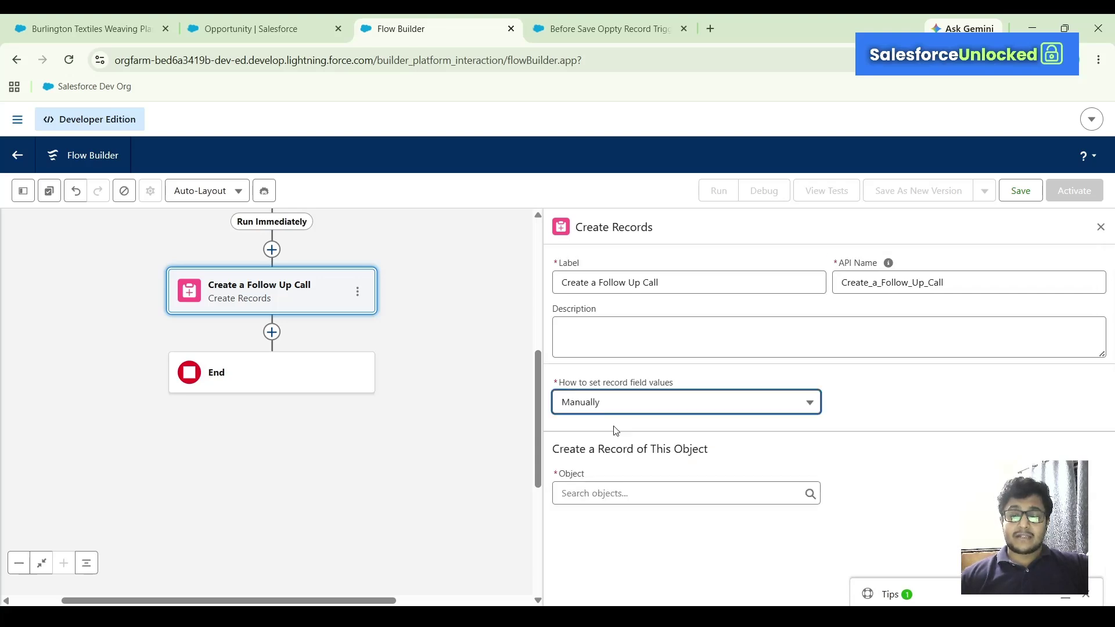
{"action": "left_click", "coordinate": [654, 491]}
{"action": "type", "text": "Task"}
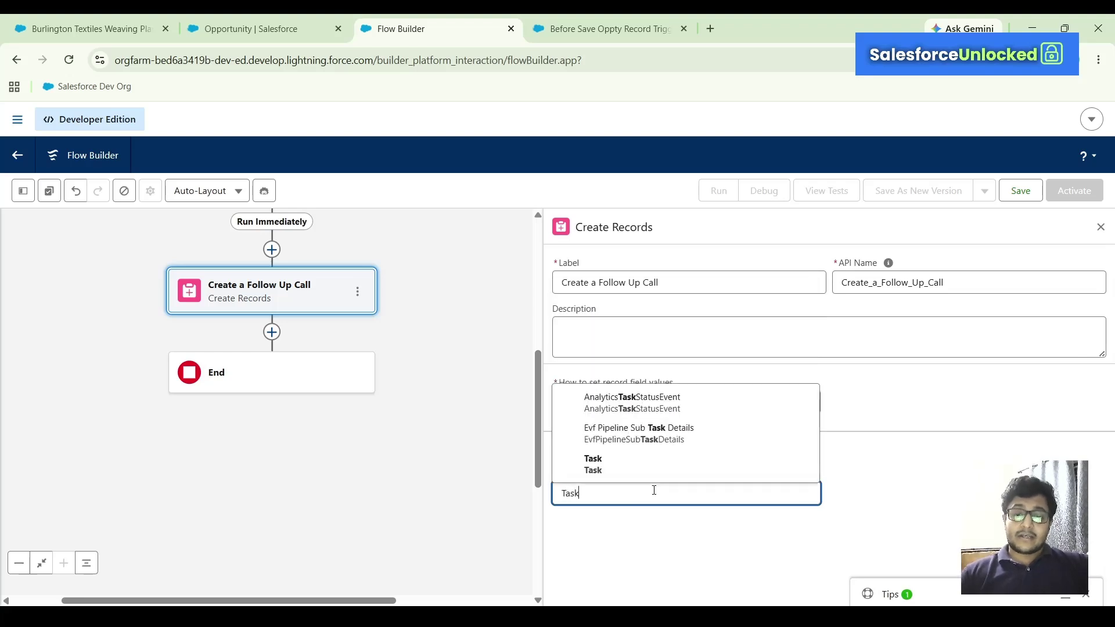
{"action": "left_click", "coordinate": [587, 469]}
Add the Subject and Related To ID fields to the Task's field assignments.
{"action": "scroll", "coordinate": [651, 465], "scroll_direction": "down", "scroll_amount": 2}
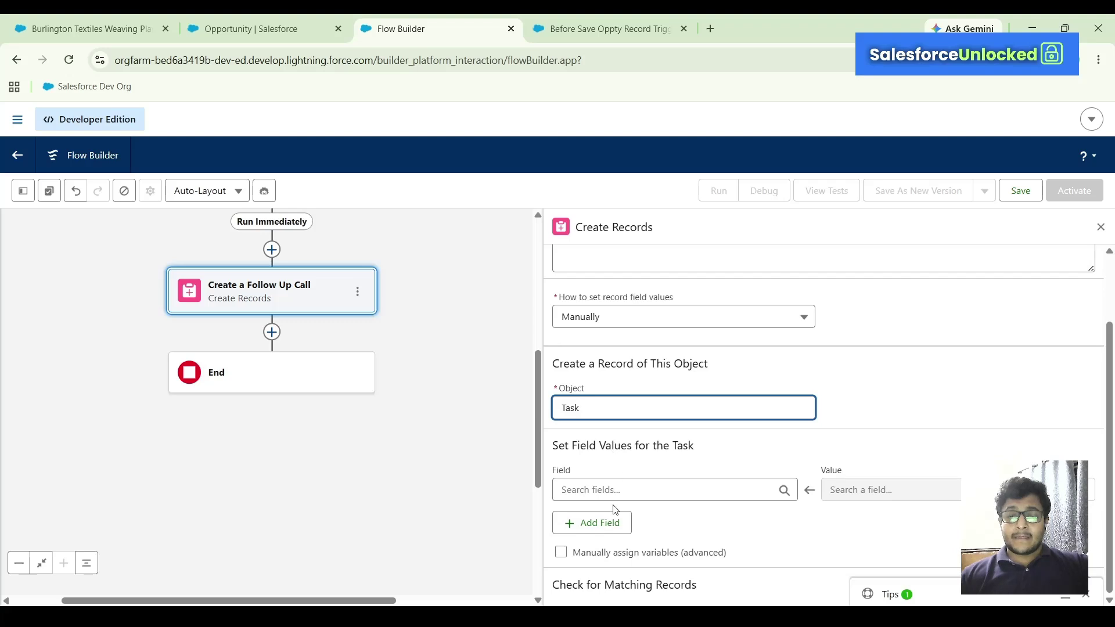
{"action": "left_click", "coordinate": [646, 487]}
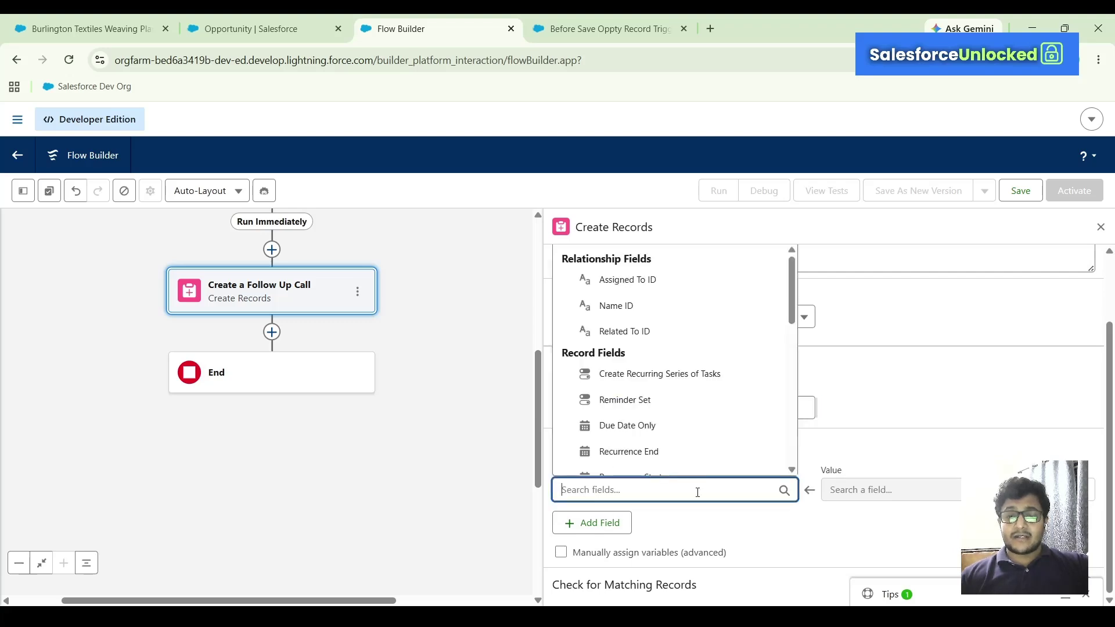
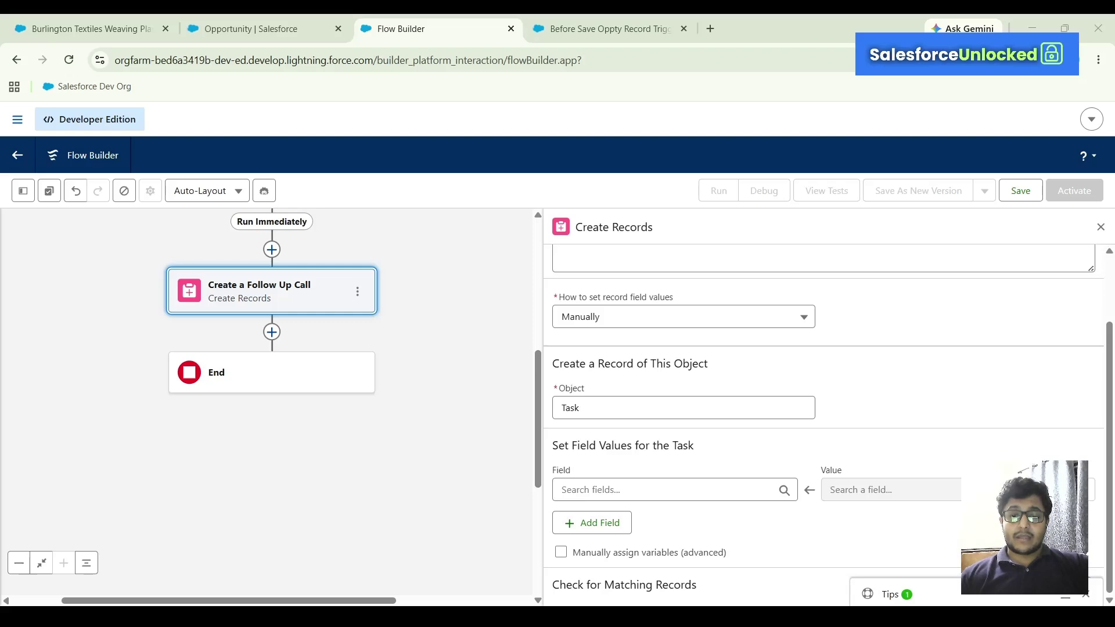
{"action": "left_click", "coordinate": [674, 486]}
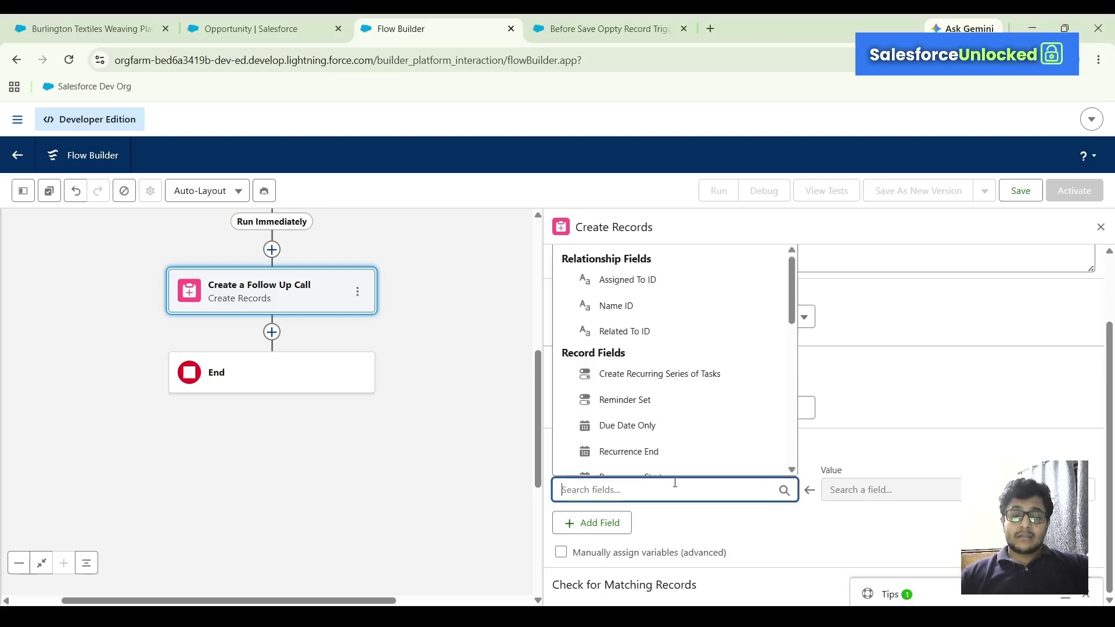
{"action": "type", "text": "Sub"}
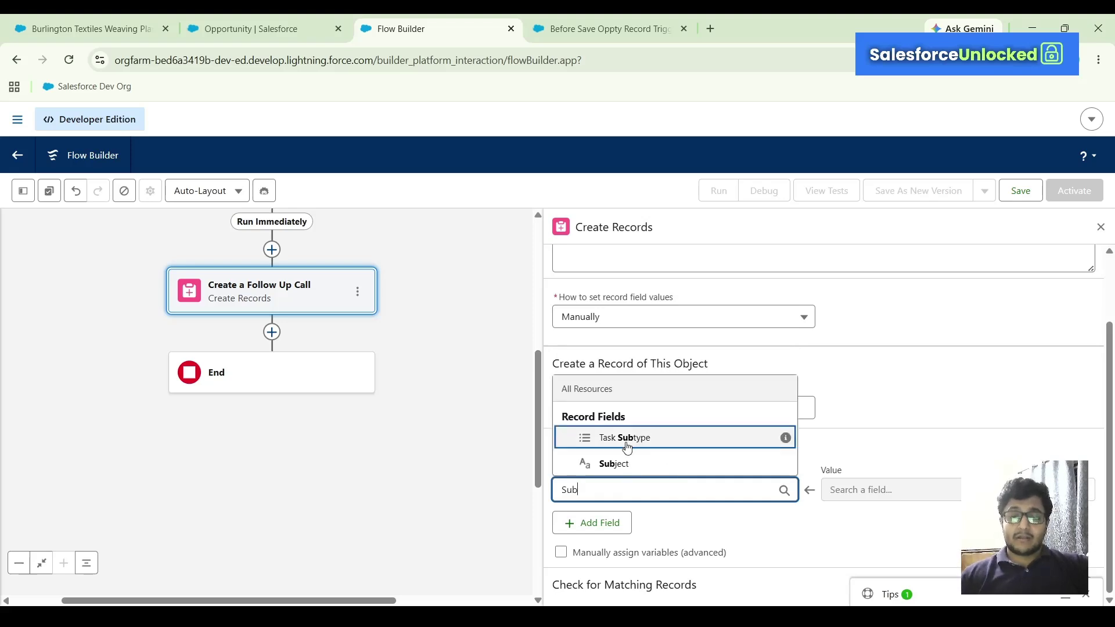
{"action": "left_click", "coordinate": [610, 463]}
{"action": "left_click", "coordinate": [603, 531]}
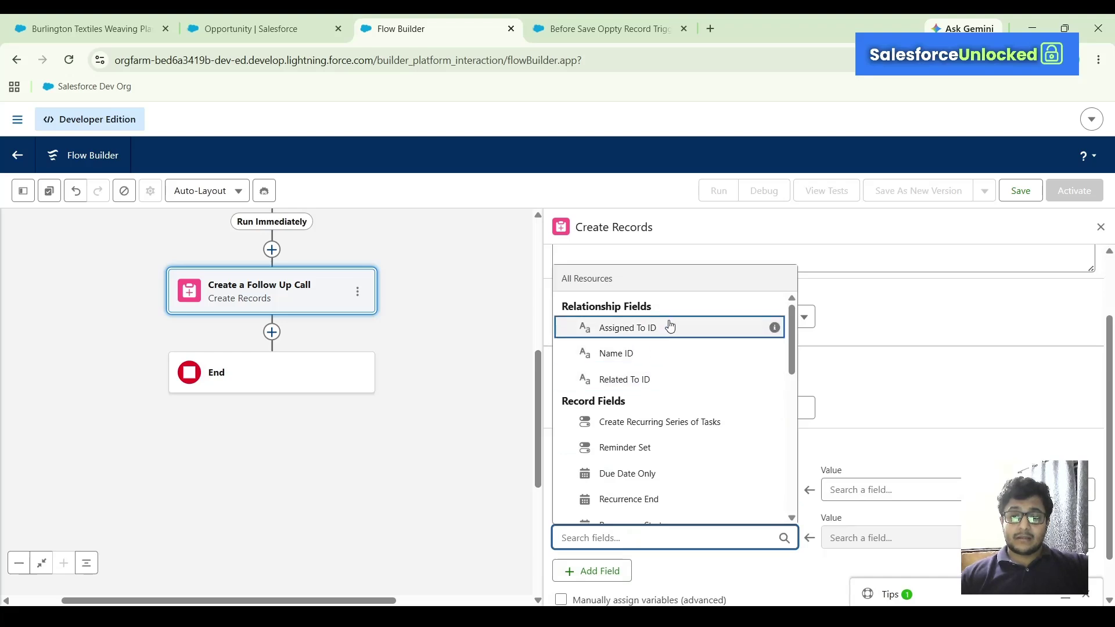
{"action": "mouse_move", "coordinate": [774, 329]}
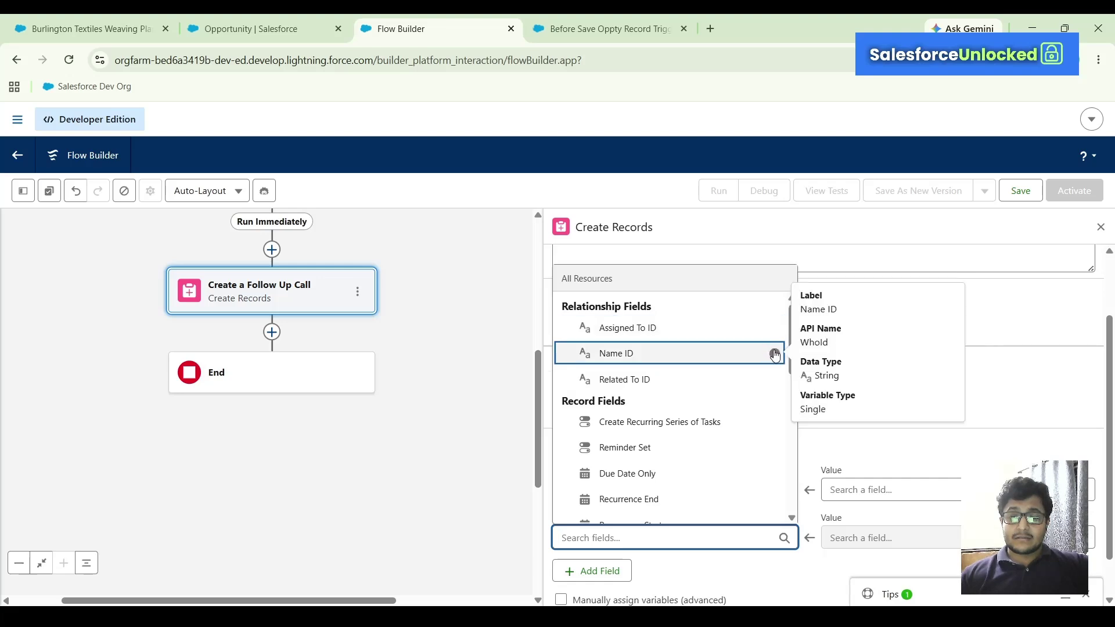
{"action": "mouse_move", "coordinate": [774, 378]}
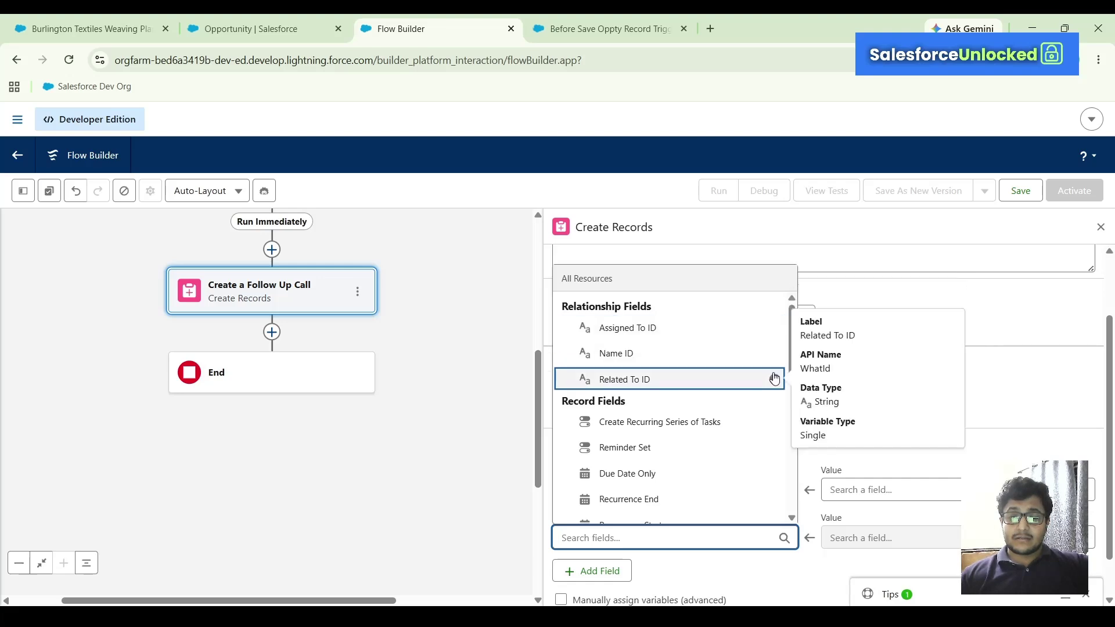
{"action": "left_click", "coordinate": [704, 380]}
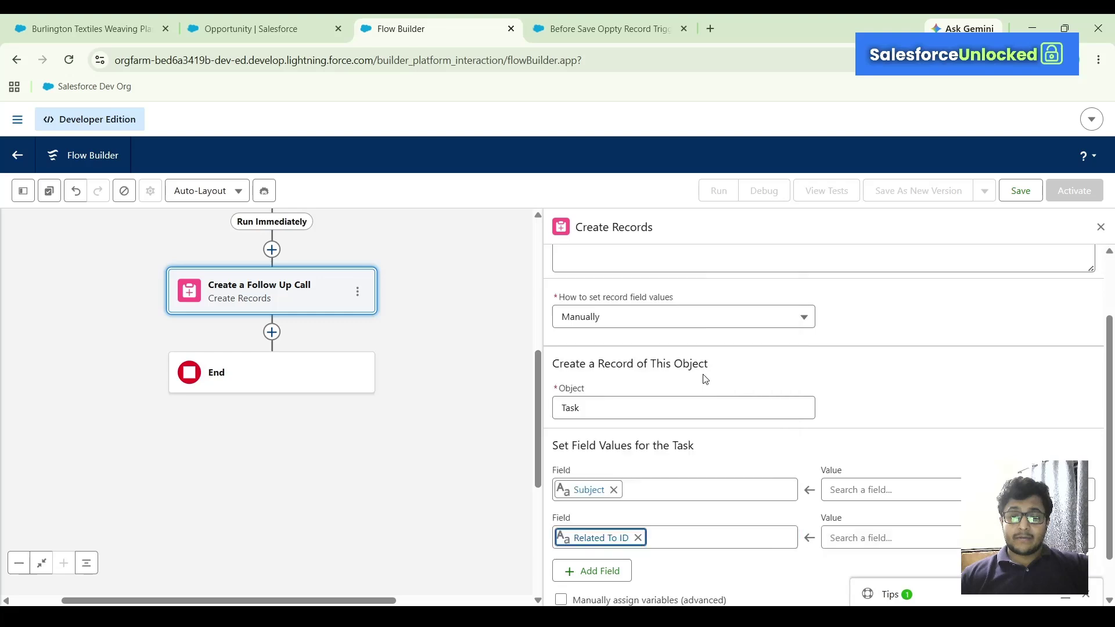
Add the Assigned To ID and Status fields to the Task's field assignments.
{"action": "left_click", "coordinate": [601, 578]}
{"action": "left_click", "coordinate": [601, 583]}
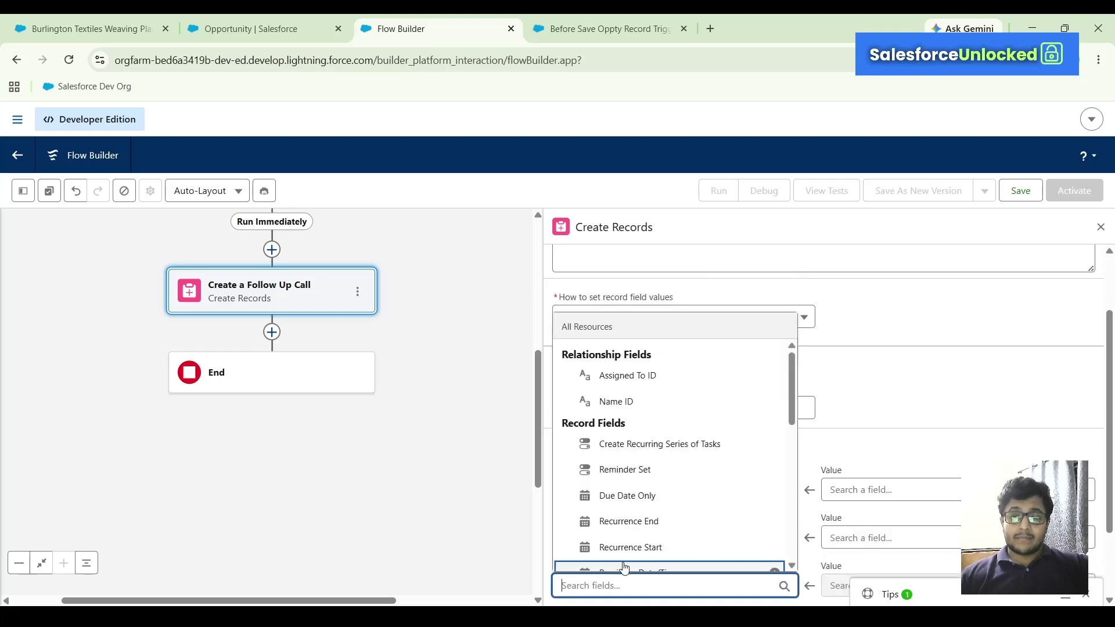
{"action": "mouse_move", "coordinate": [774, 381]}
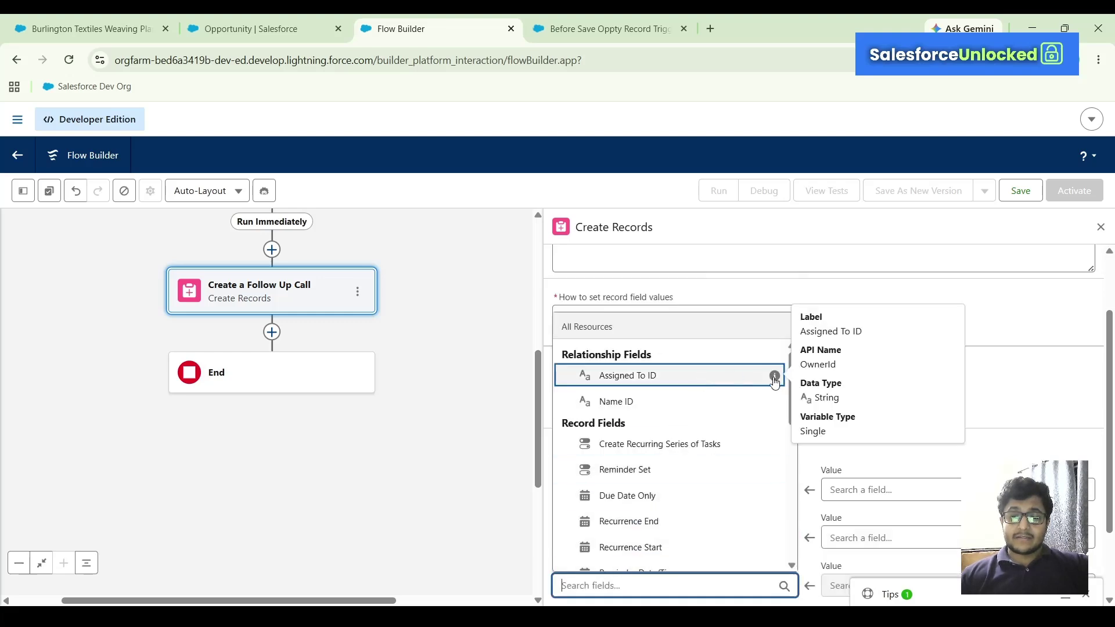
{"action": "left_click", "coordinate": [606, 382]}
{"action": "scroll", "coordinate": [604, 378], "scroll_direction": "down", "scroll_amount": 2}
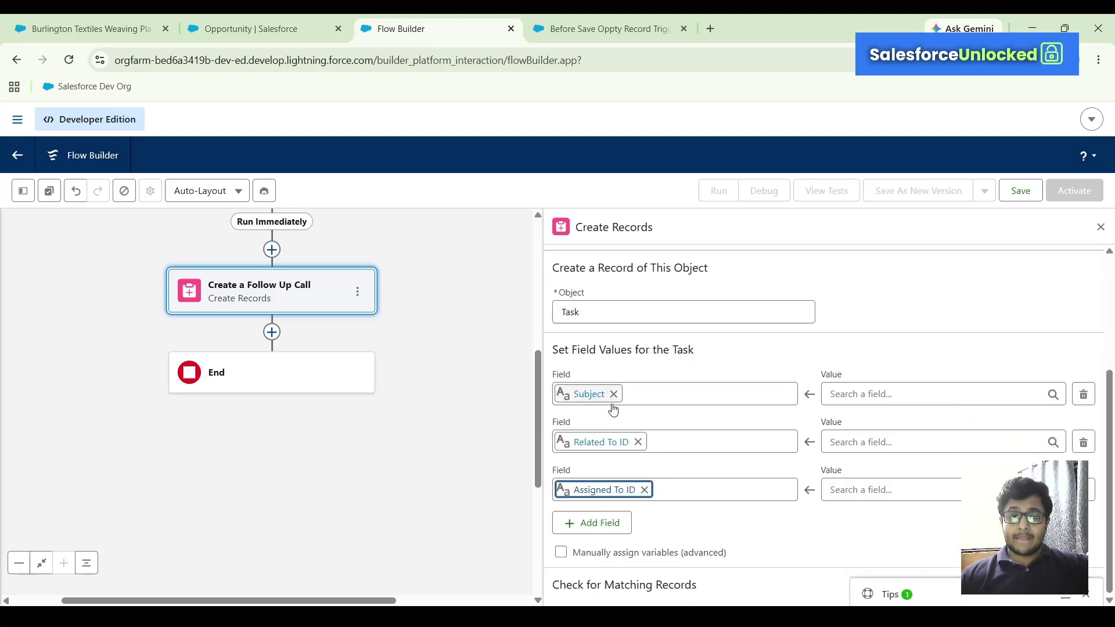
{"action": "left_click", "coordinate": [610, 522]}
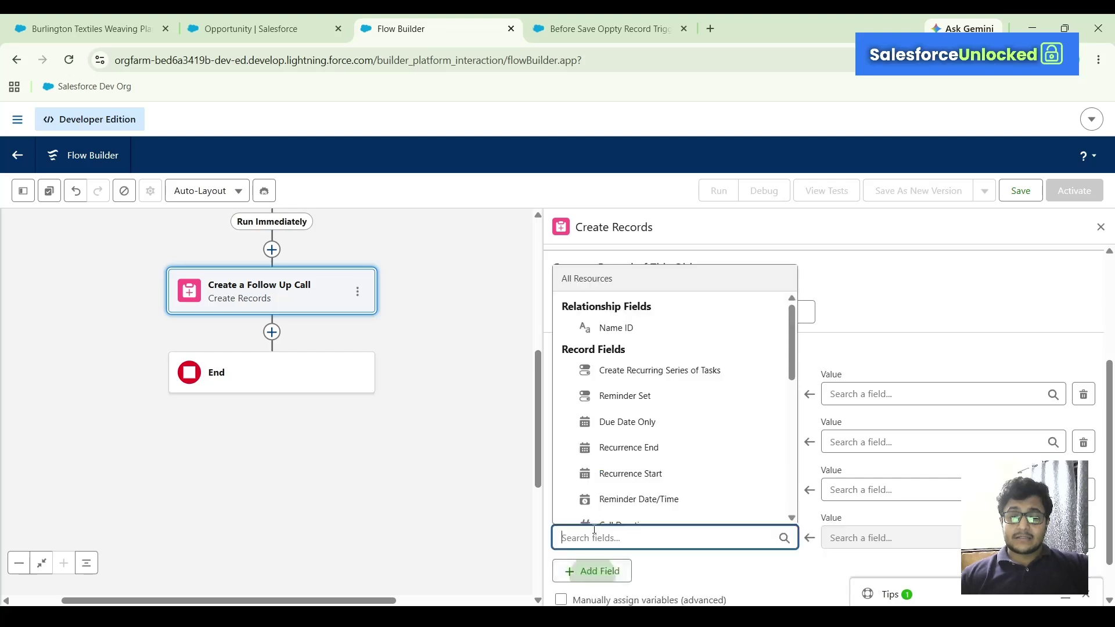
{"action": "type", "text": "Stau"}
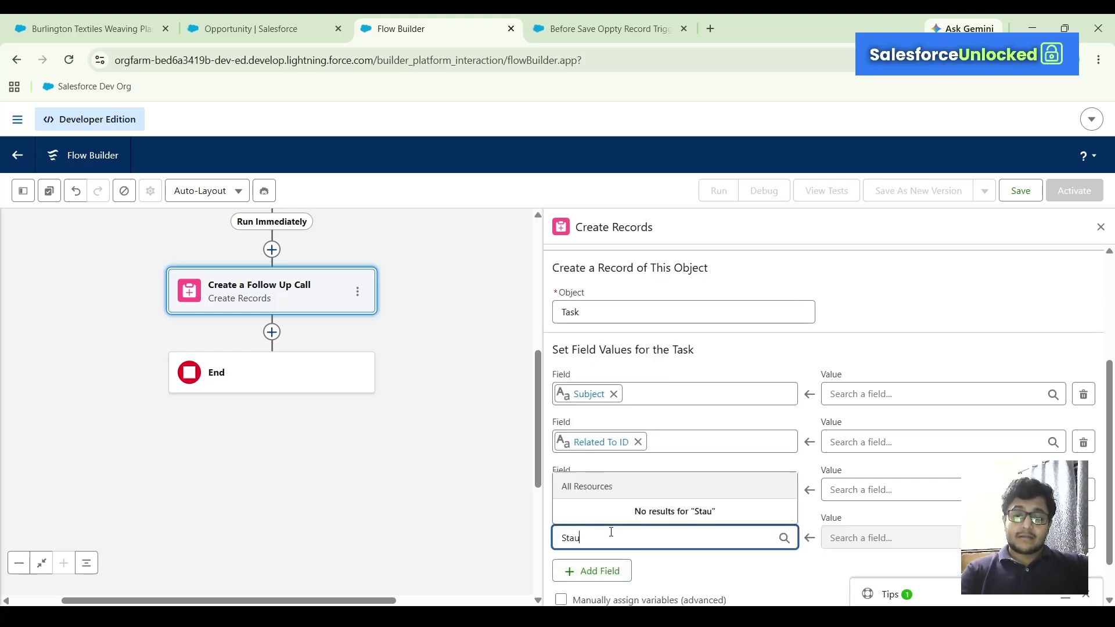
{"action": "key", "text": "BackSpace"}
{"action": "key", "text": "BackSpace"}
{"action": "type", "text": "a"}
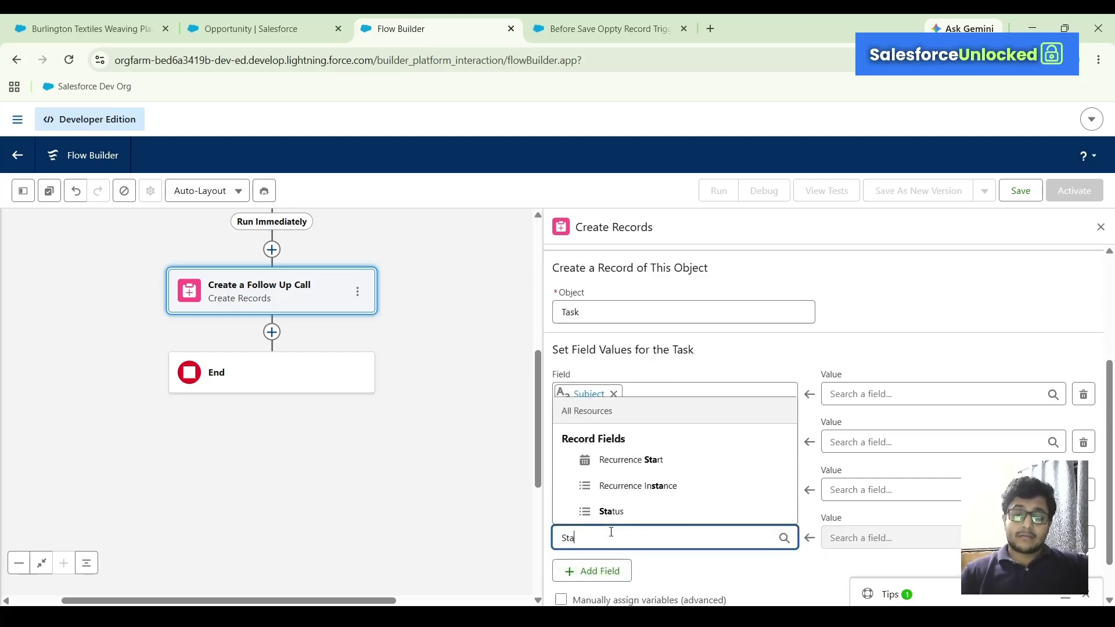
{"action": "left_click", "coordinate": [638, 512]}
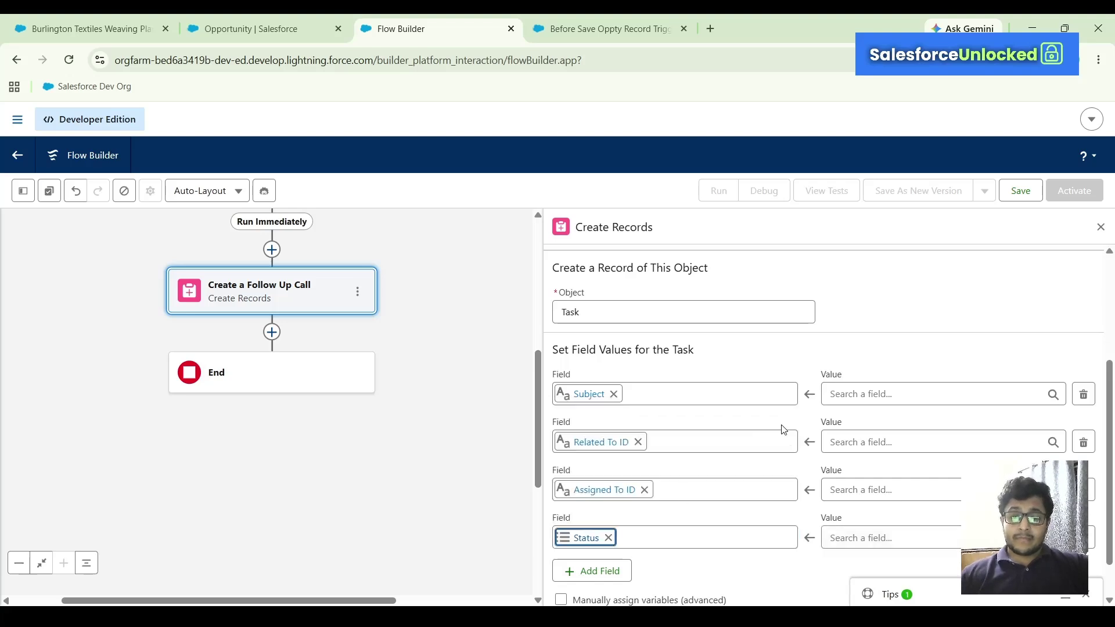
Set the Task's Subject value to "Follow Up Call".
{"action": "left_click", "coordinate": [872, 386]}
{"action": "type", "text": "Follow"}
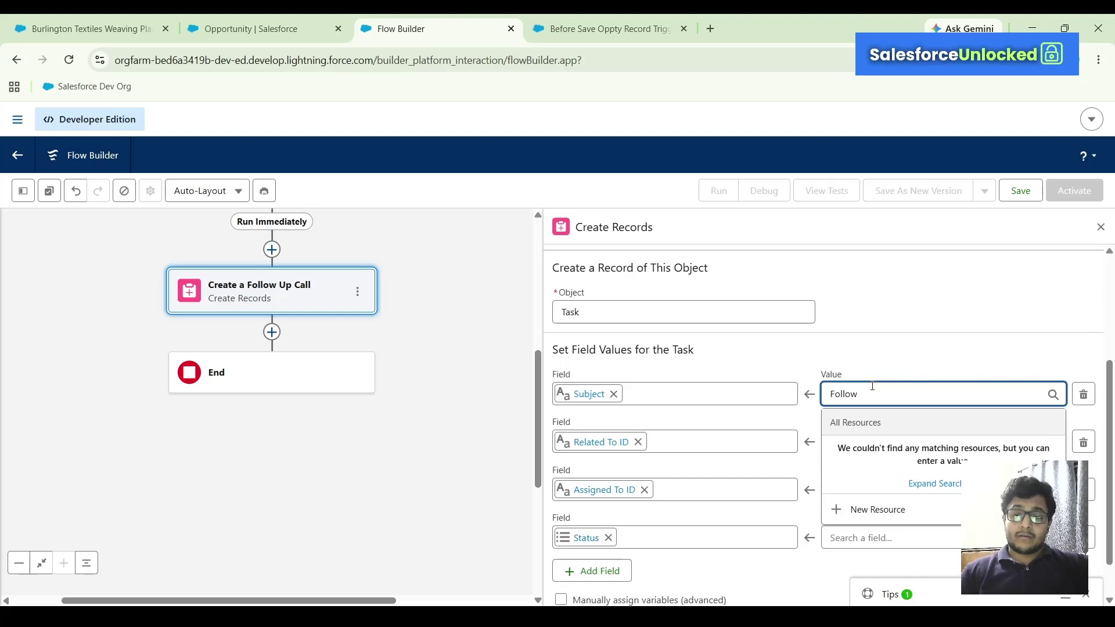
{"action": "type", "text": " Up Call"}
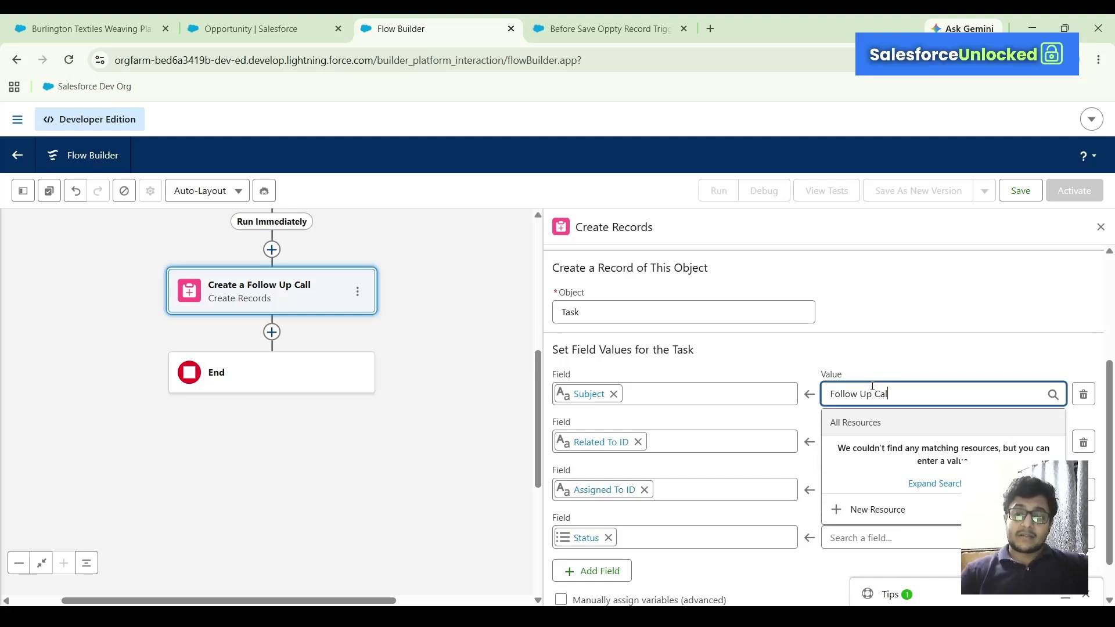
{"action": "left_click", "coordinate": [918, 354]}
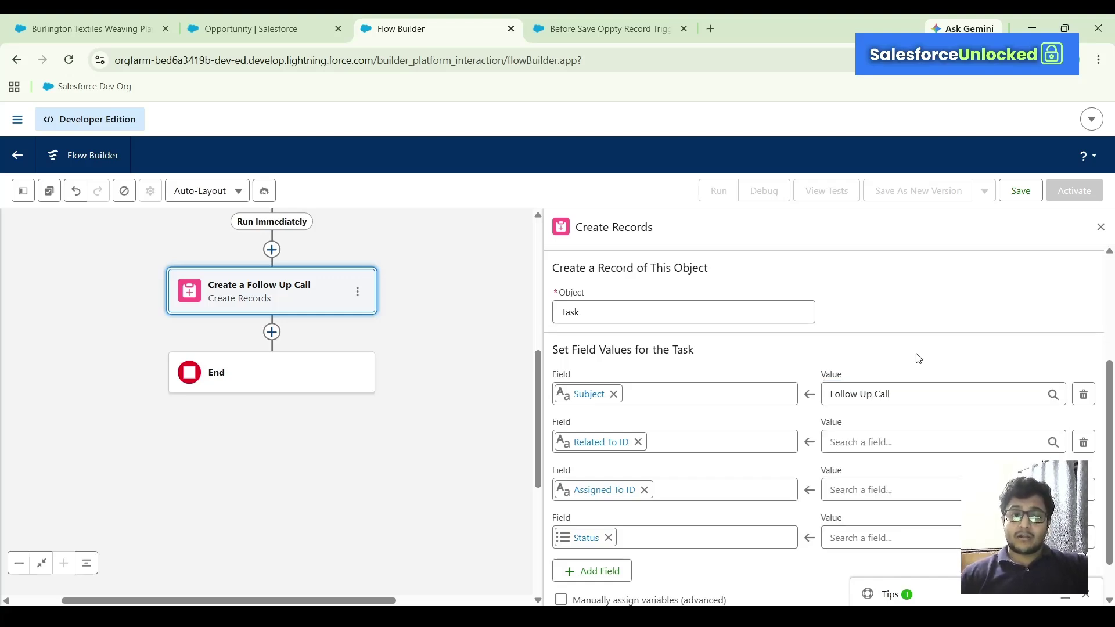
Set the Task's Related To ID to the Opportunity ID of the Triggering Opportunity.
{"action": "left_click", "coordinate": [909, 446]}
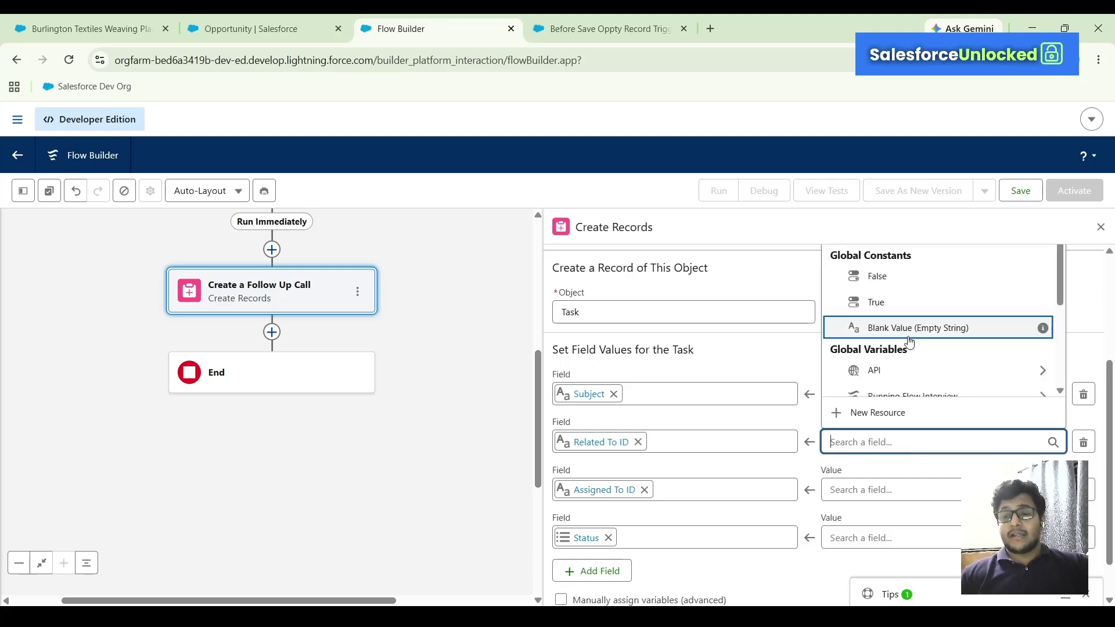
{"action": "scroll", "coordinate": [908, 342], "scroll_direction": "down", "scroll_amount": 1}
{"action": "scroll", "coordinate": [908, 342], "scroll_direction": "up", "scroll_amount": 1}
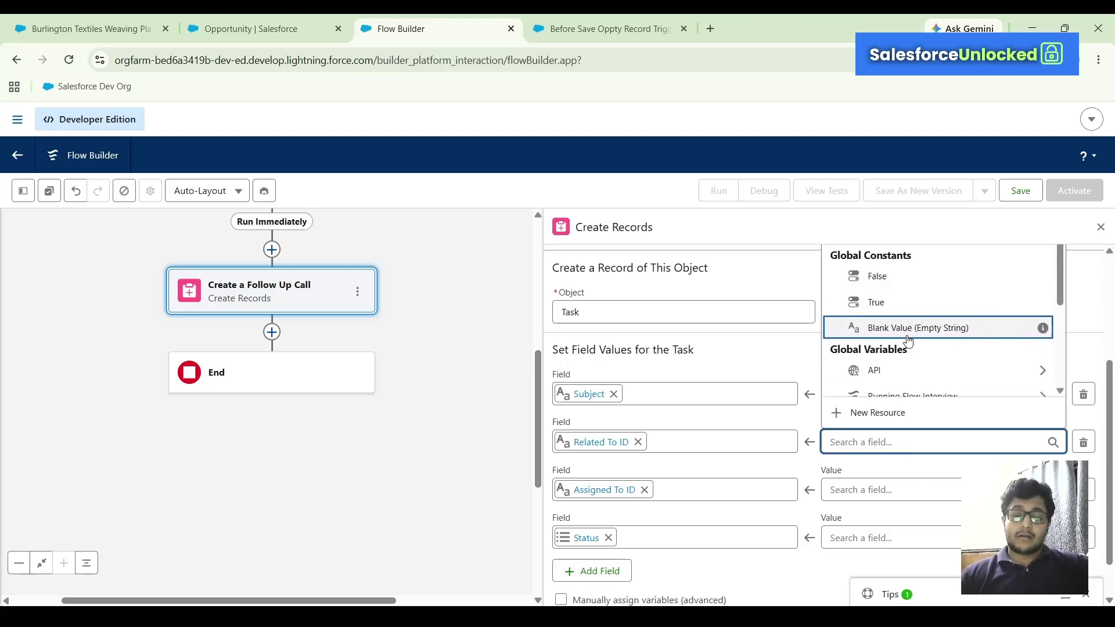
{"action": "type", "text": "Tri"}
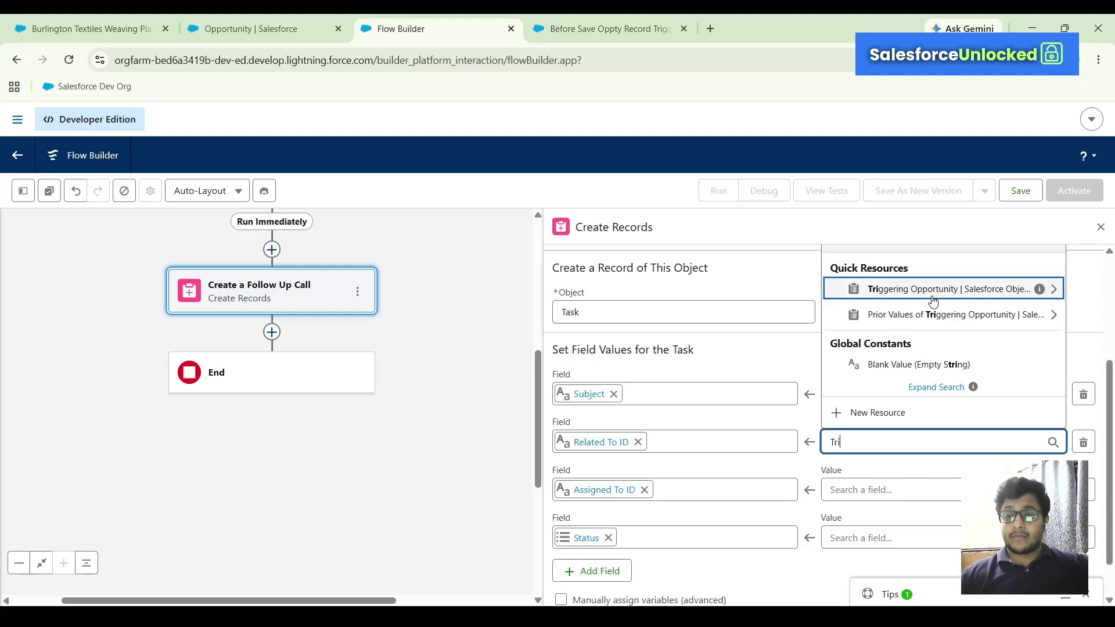
{"action": "left_click", "coordinate": [933, 301]}
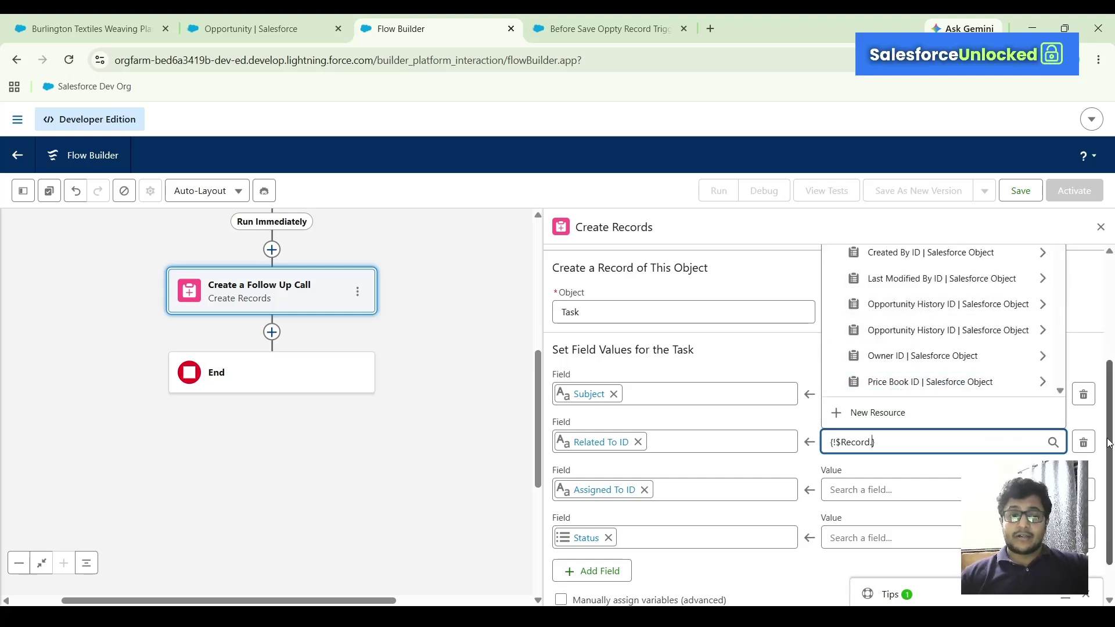
{"action": "type", "text": "Opp"}
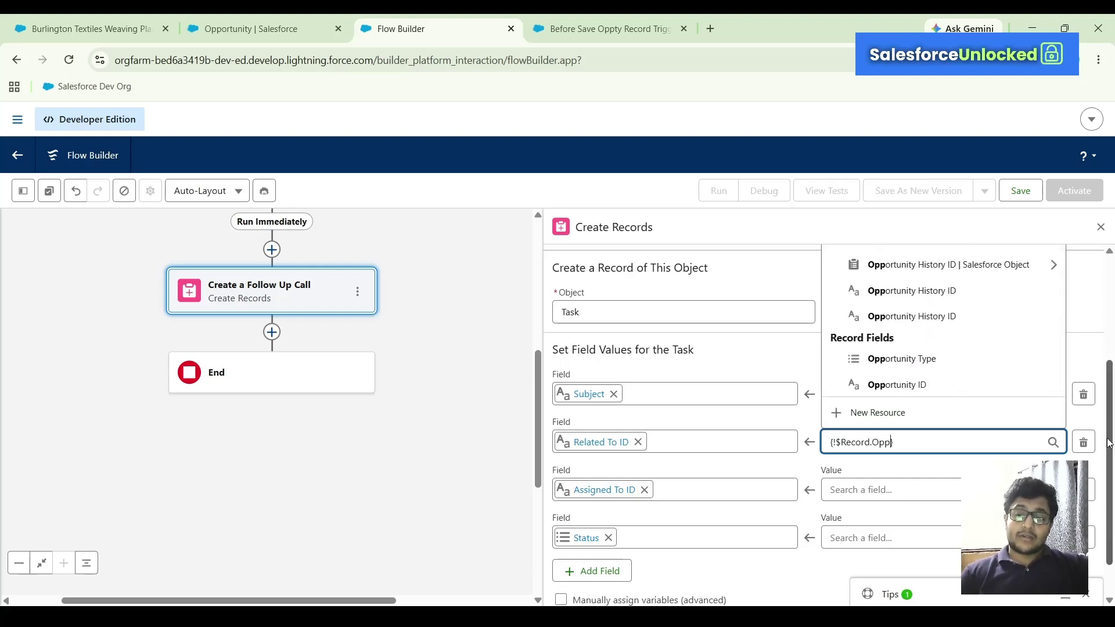
{"action": "left_click", "coordinate": [945, 386]}
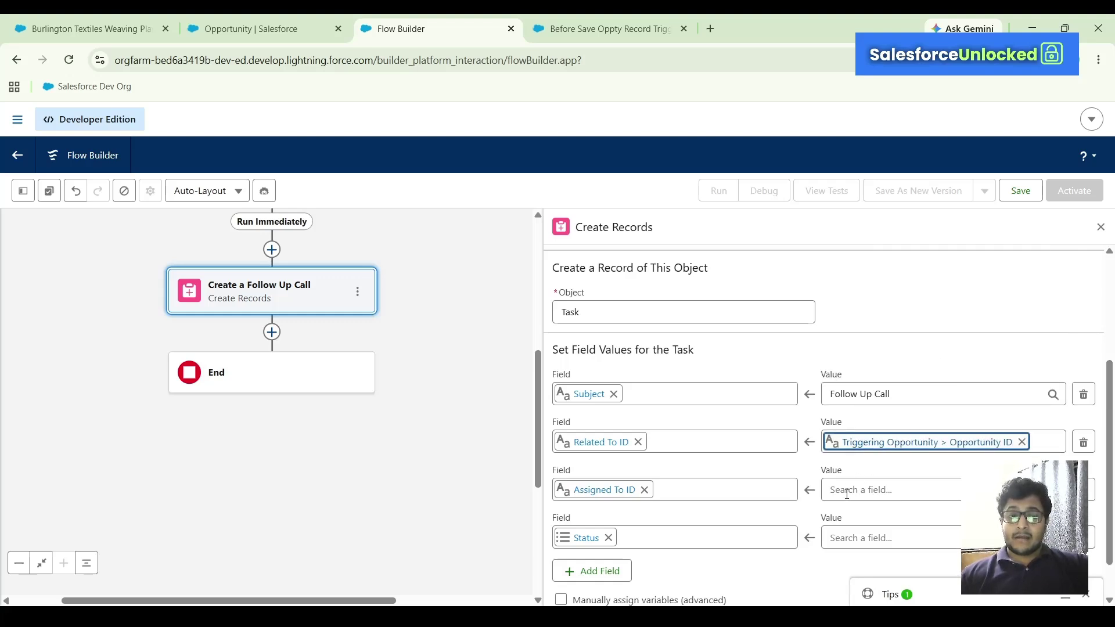
Set the Task's Assigned To ID to the Owner ID of the Triggering Opportunity.
{"action": "left_click", "coordinate": [846, 494]}
{"action": "type", "text": "O"}
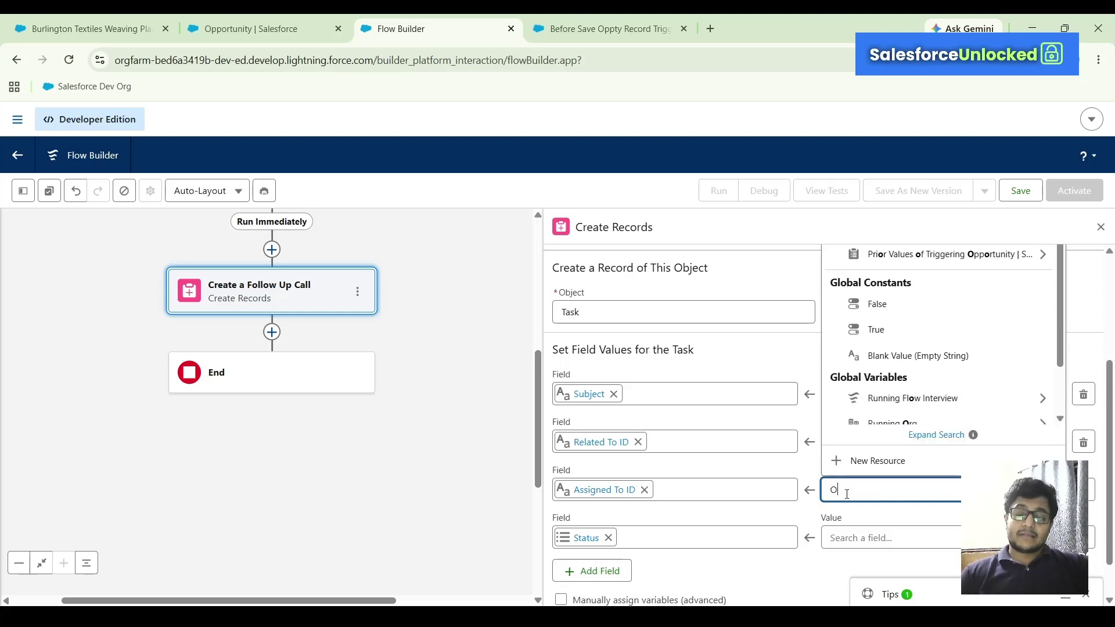
{"action": "type", "text": "pp"}
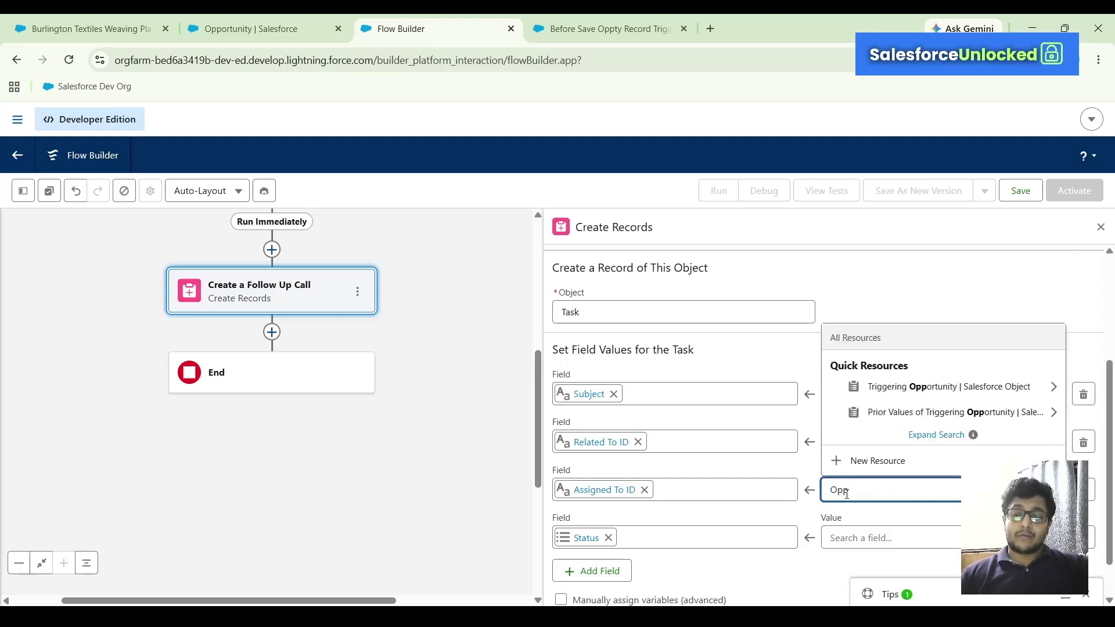
{"action": "left_click", "coordinate": [928, 388]}
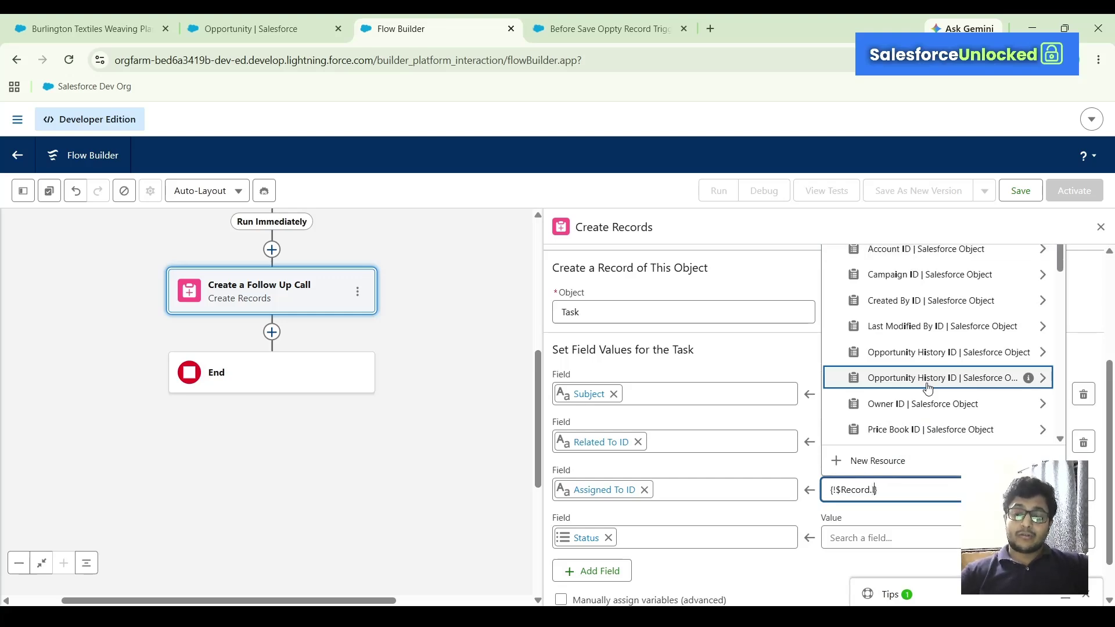
{"action": "type", "text": "Owner"}
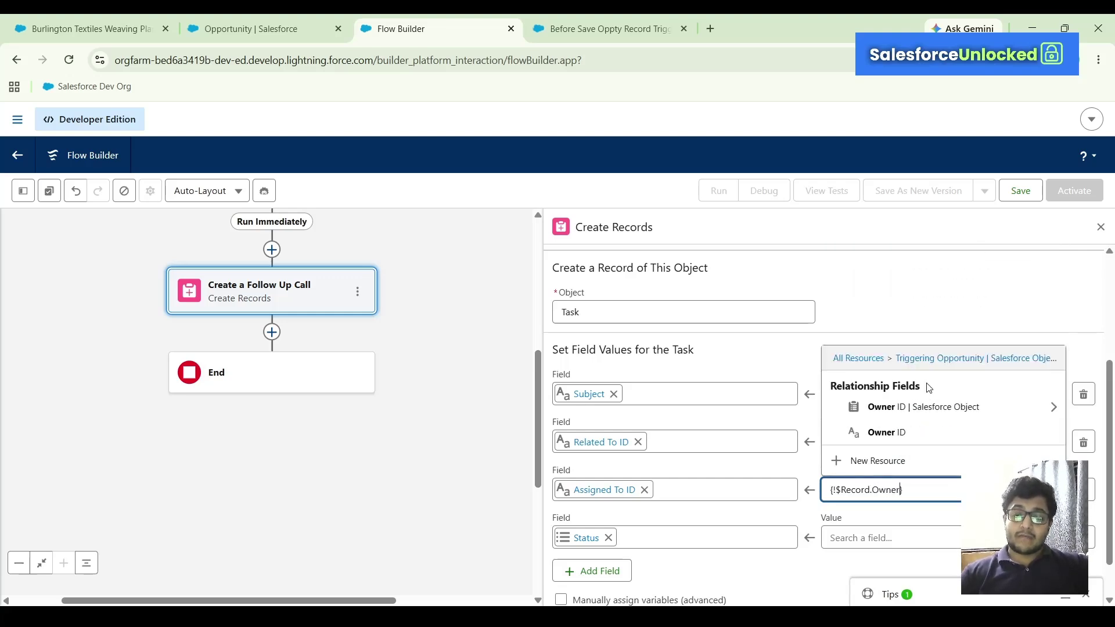
{"action": "left_click", "coordinate": [888, 432]}
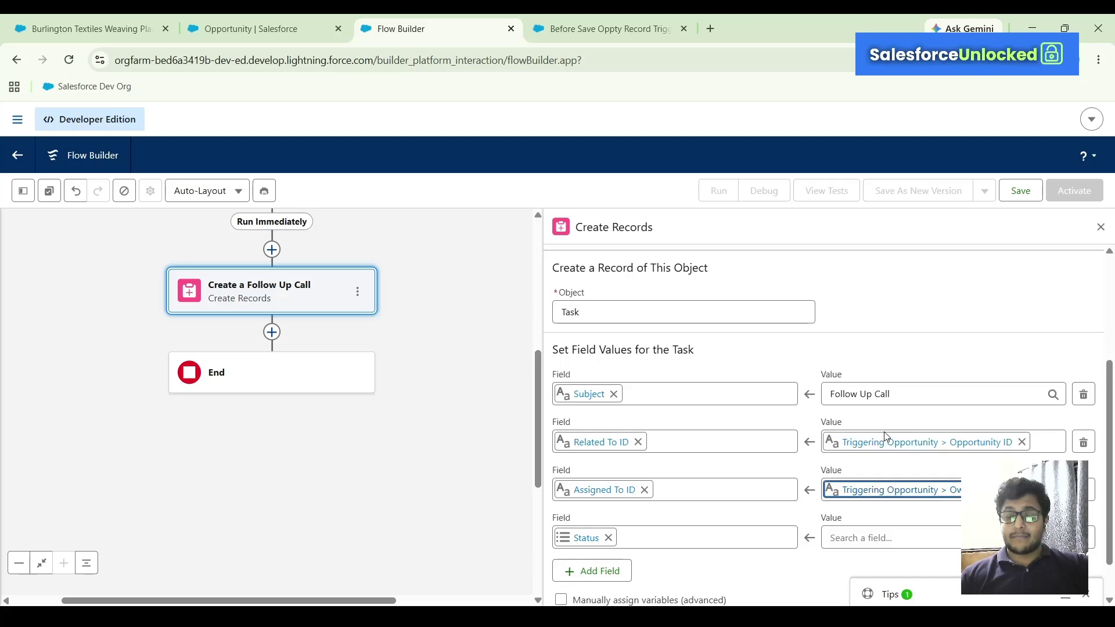
Set the Task's Status to the picklist value Not Started.
{"action": "scroll", "coordinate": [856, 517], "scroll_direction": "down", "scroll_amount": 1}
{"action": "left_click", "coordinate": [856, 494]}
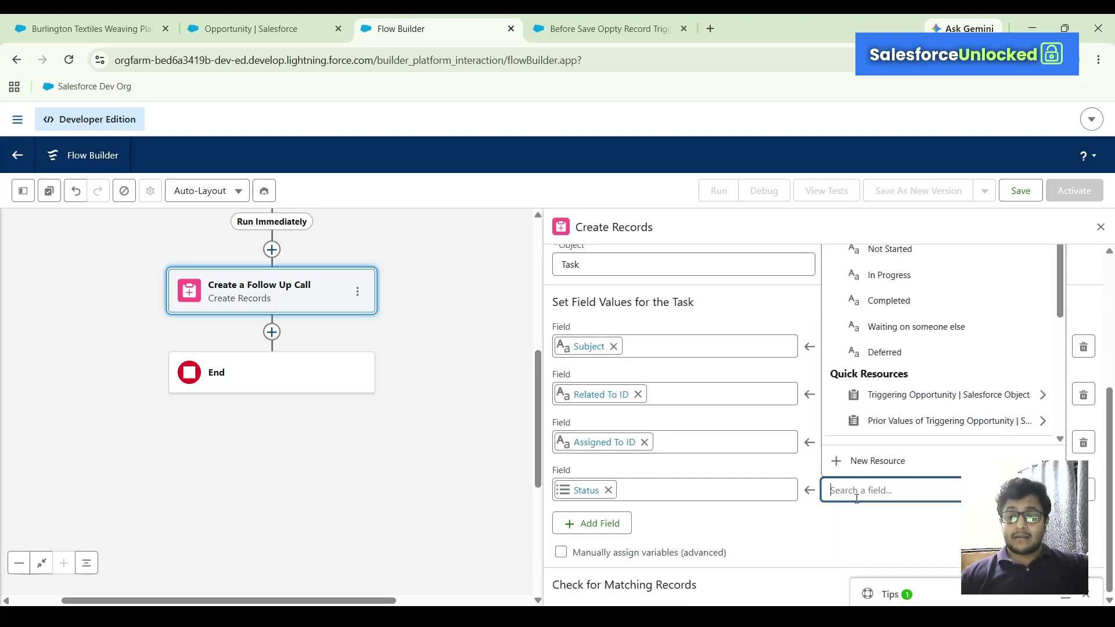
{"action": "scroll", "coordinate": [929, 360], "scroll_direction": "up", "scroll_amount": 2}
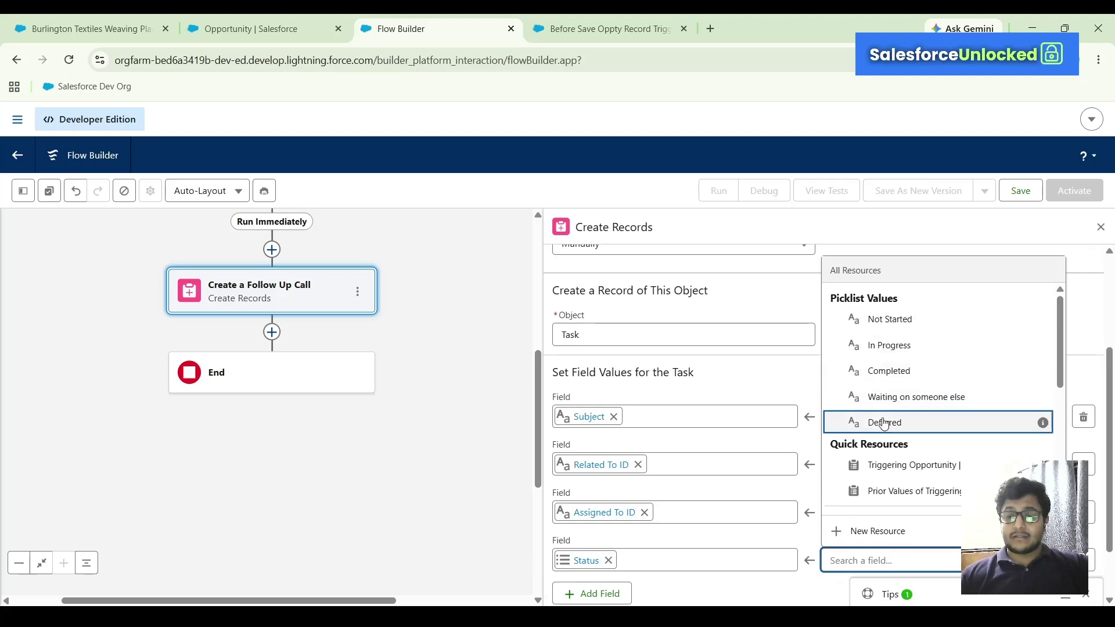
{"action": "left_click", "coordinate": [904, 317]}
{"action": "scroll", "coordinate": [904, 317], "scroll_direction": "down", "scroll_amount": 2}
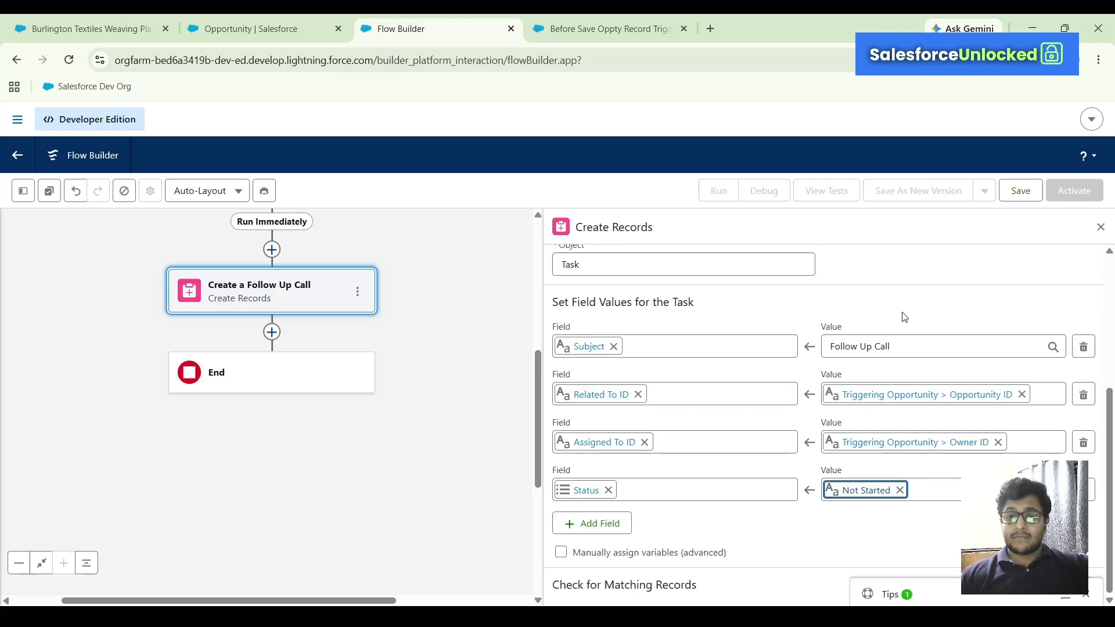
Save the flow with the label "After Save Oppty Record Trigger Flow" and activate it.
{"action": "left_click", "coordinate": [1021, 191]}
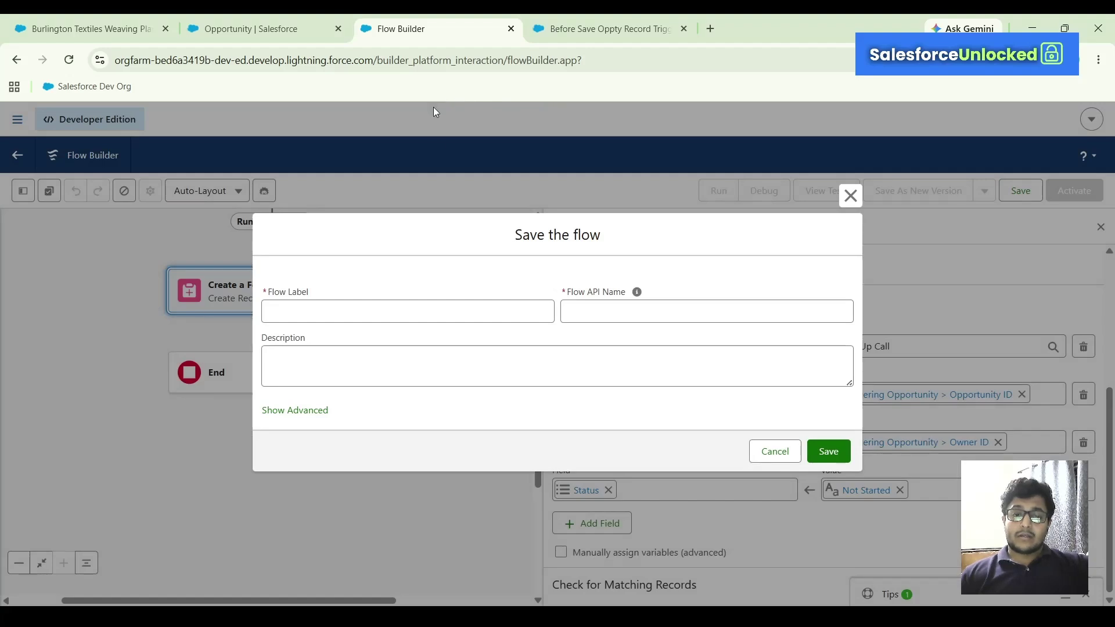
{"action": "left_click", "coordinate": [352, 307]}
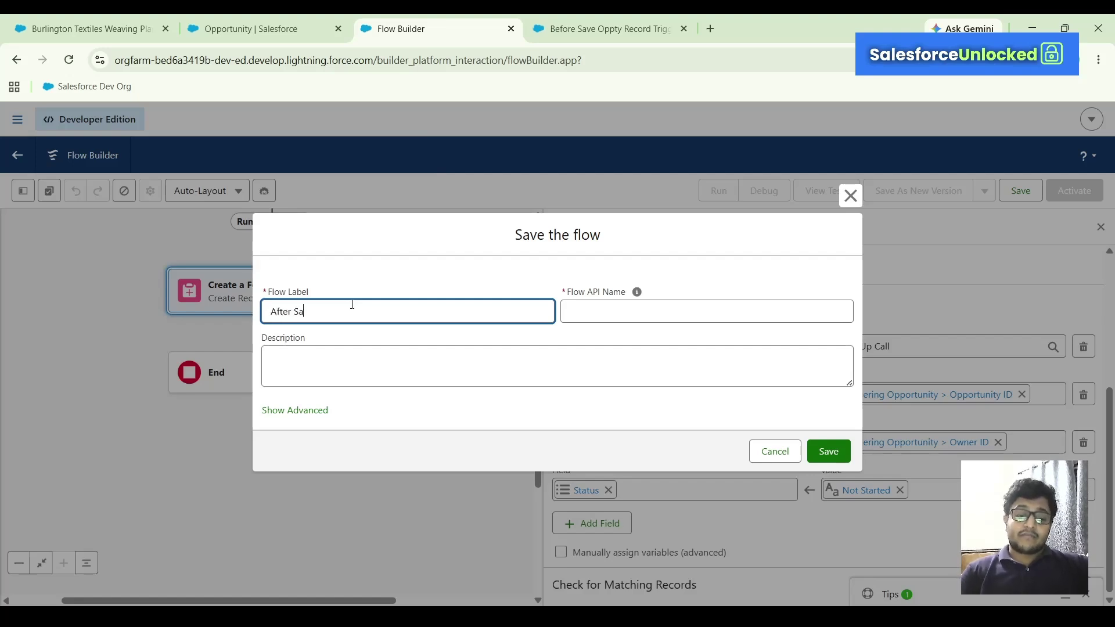
{"action": "type", "text": "After Save Oppty "}
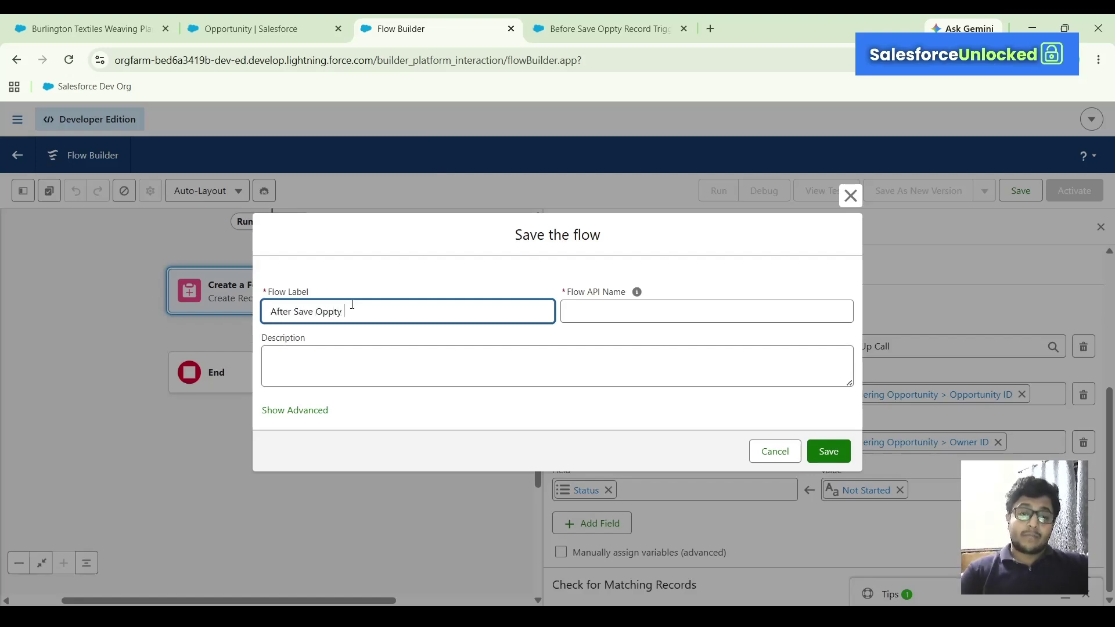
{"action": "type", "text": "Record"}
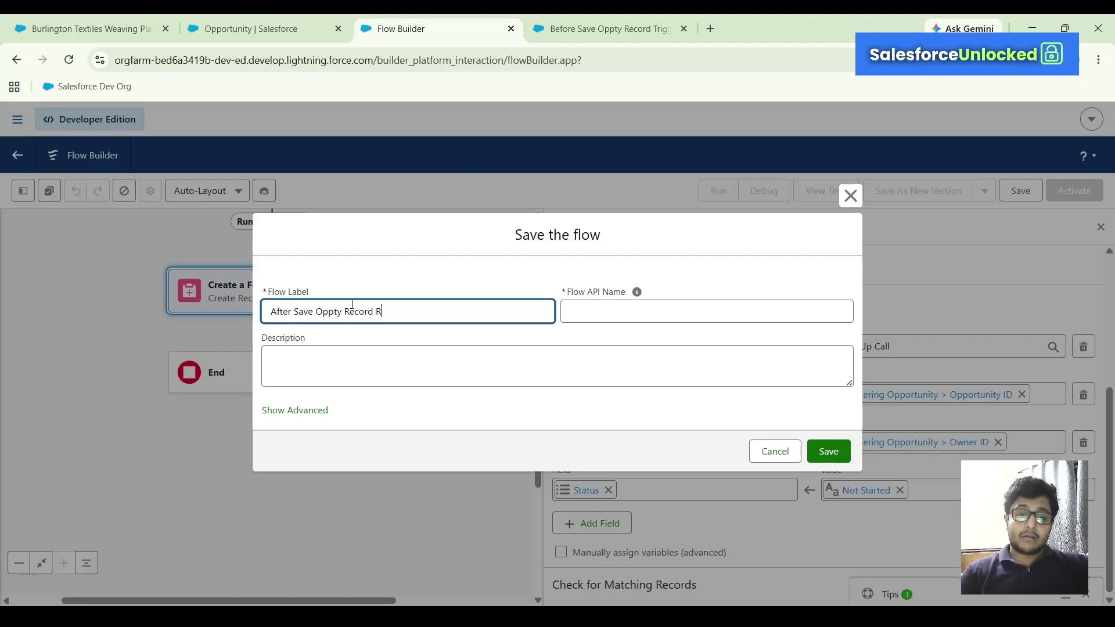
{"action": "type", "text": " Trigger"}
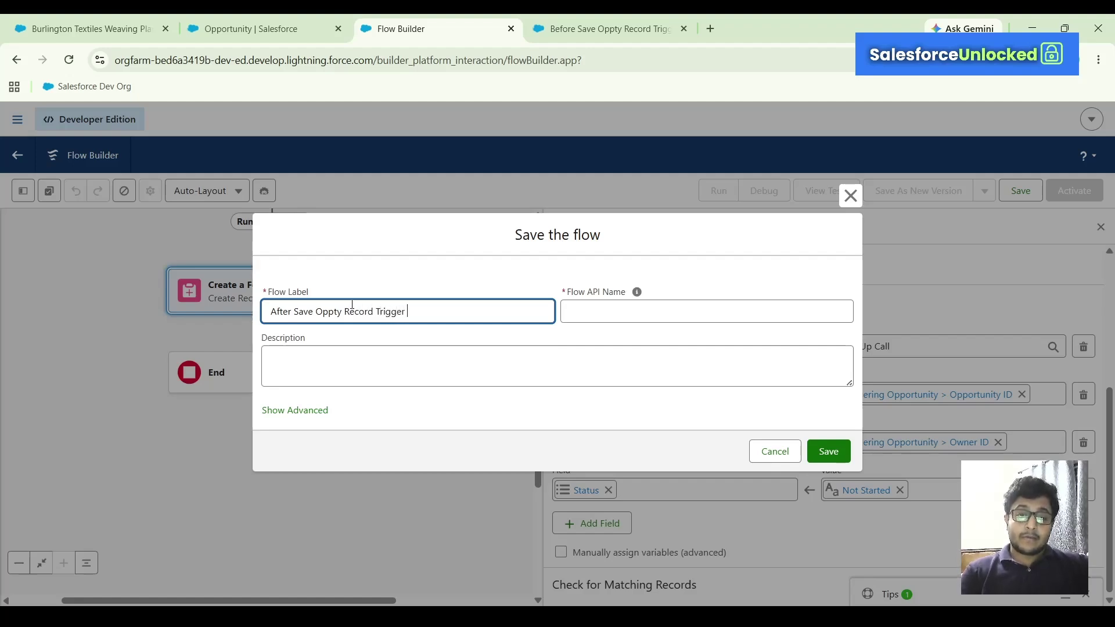
{"action": "type", "text": " Flow"}
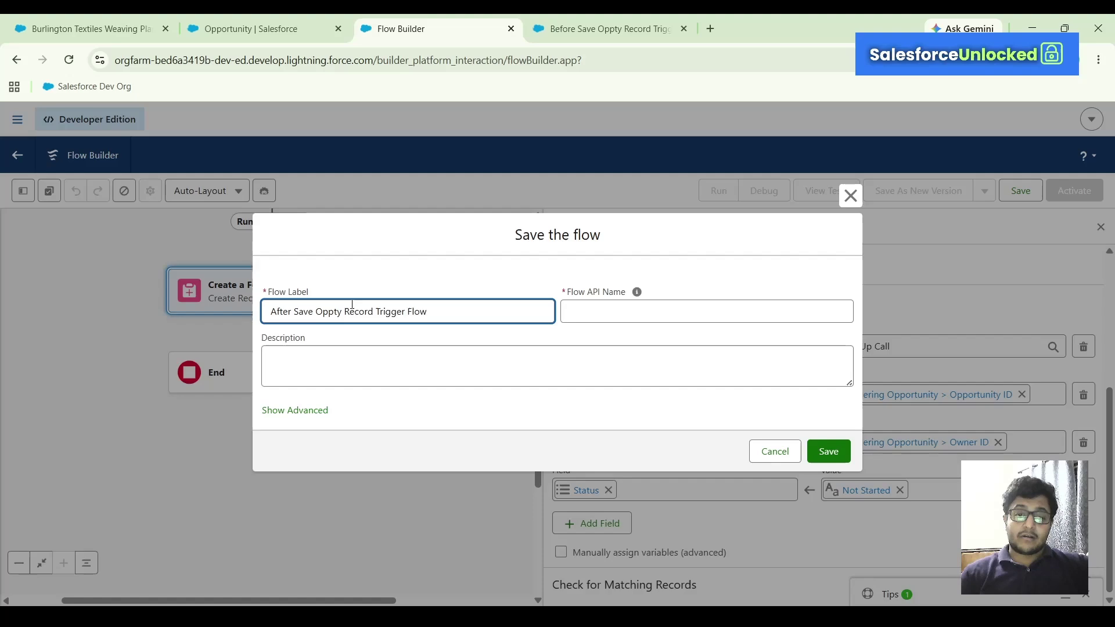
{"action": "left_click", "coordinate": [530, 343]}
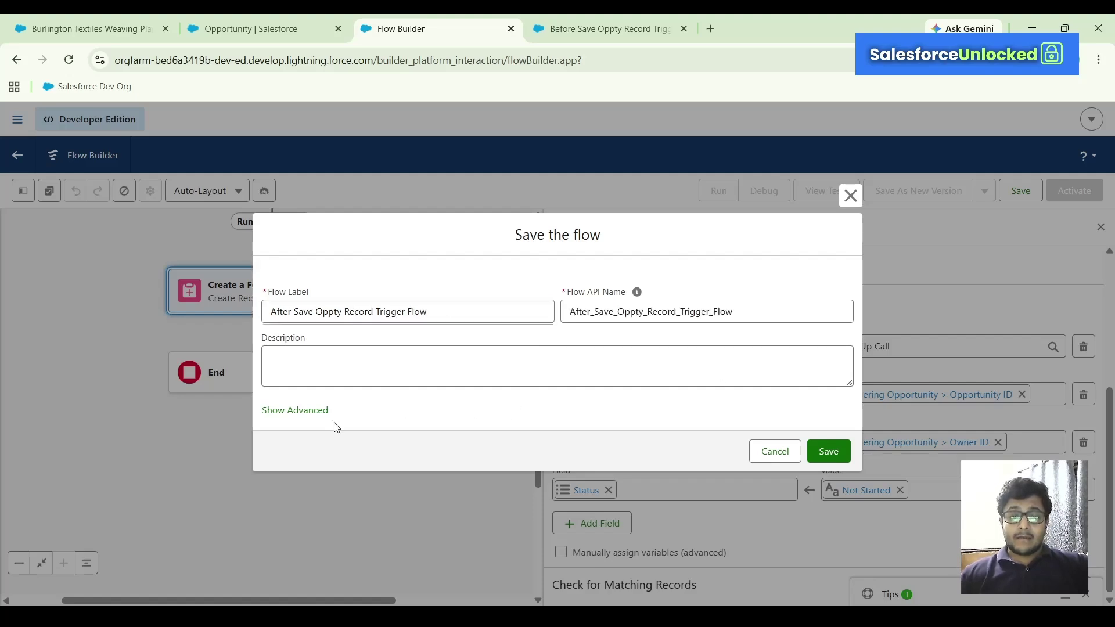
{"action": "left_click", "coordinate": [830, 452]}
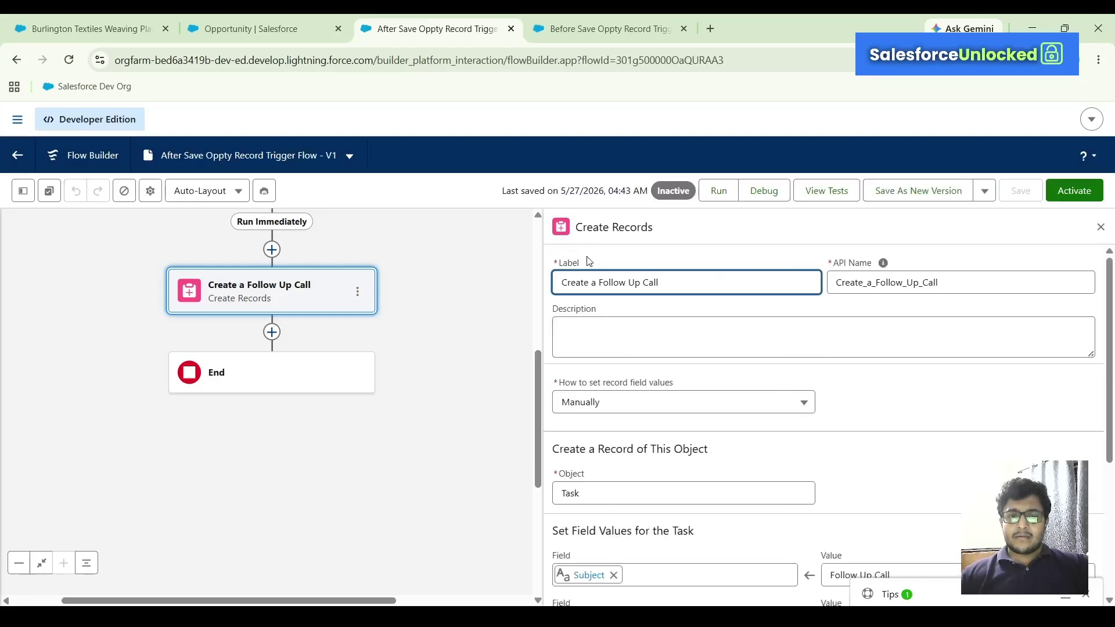
{"action": "left_click_drag", "start_coordinate": [479, 273], "coordinate": [478, 445]}
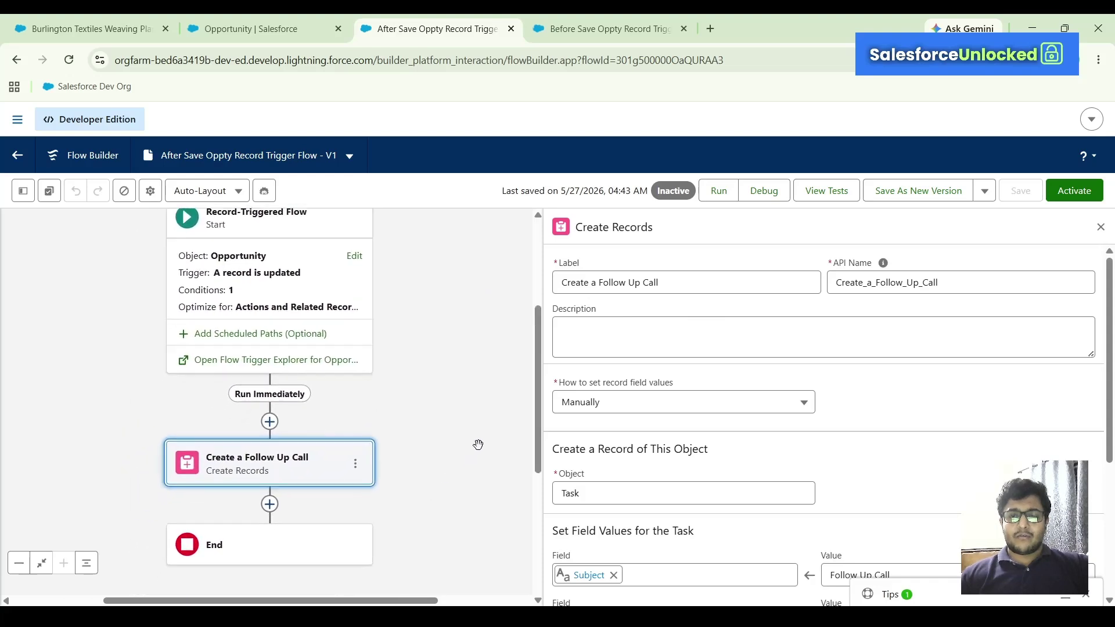
{"action": "left_click", "coordinate": [1085, 188]}
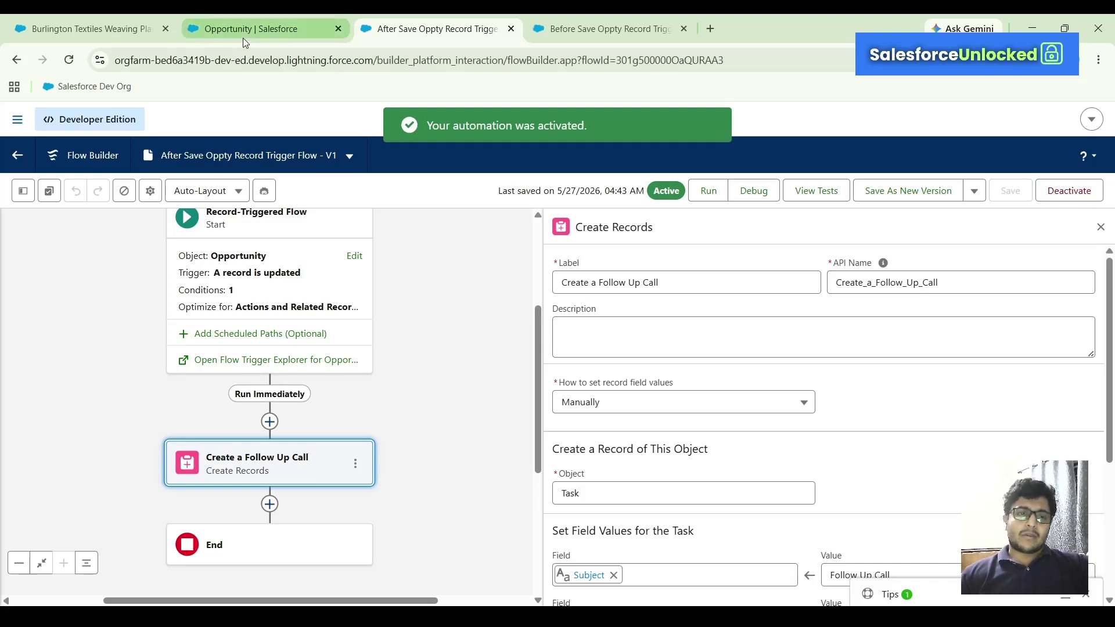
On the Burlington Textiles Weaving Plant Generator opportunity, set Stage to Qualification and Delivery/Installation Status to In progress, and save the record.
{"action": "left_click", "coordinate": [134, 14]}
{"action": "scroll", "coordinate": [370, 370], "scroll_direction": "down", "scroll_amount": 3}
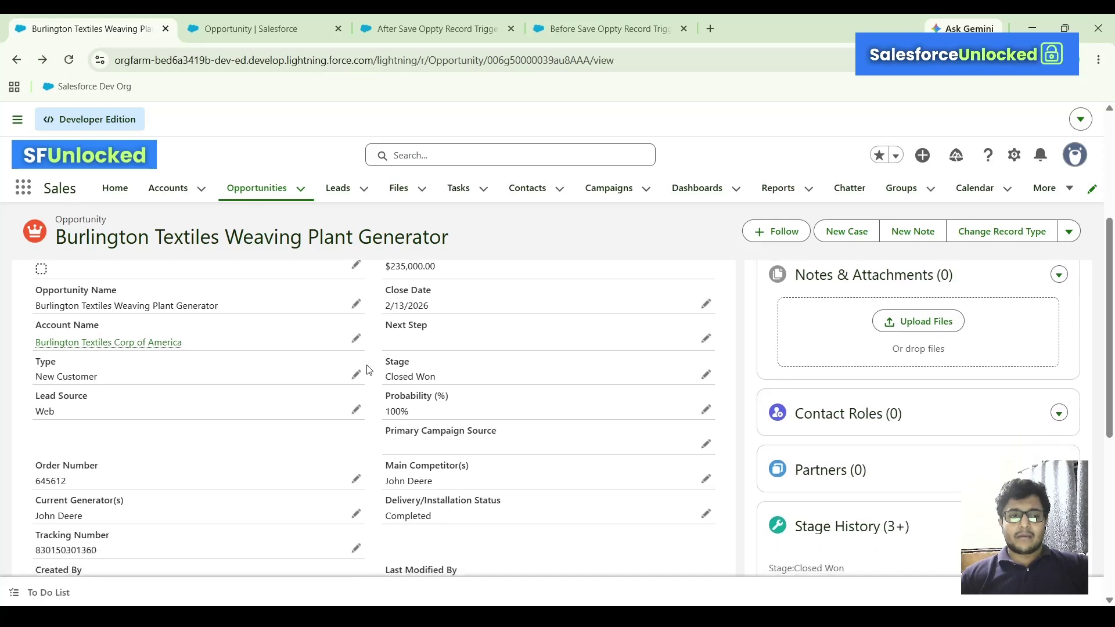
{"action": "scroll", "coordinate": [370, 370], "scroll_direction": "up", "scroll_amount": 2}
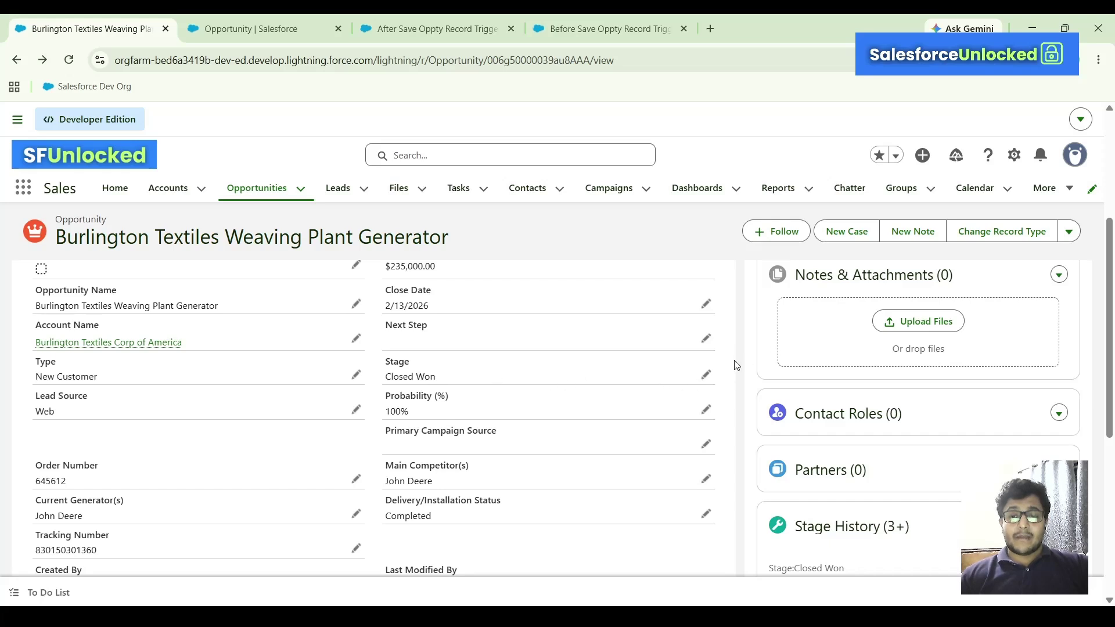
{"action": "left_click", "coordinate": [706, 375]}
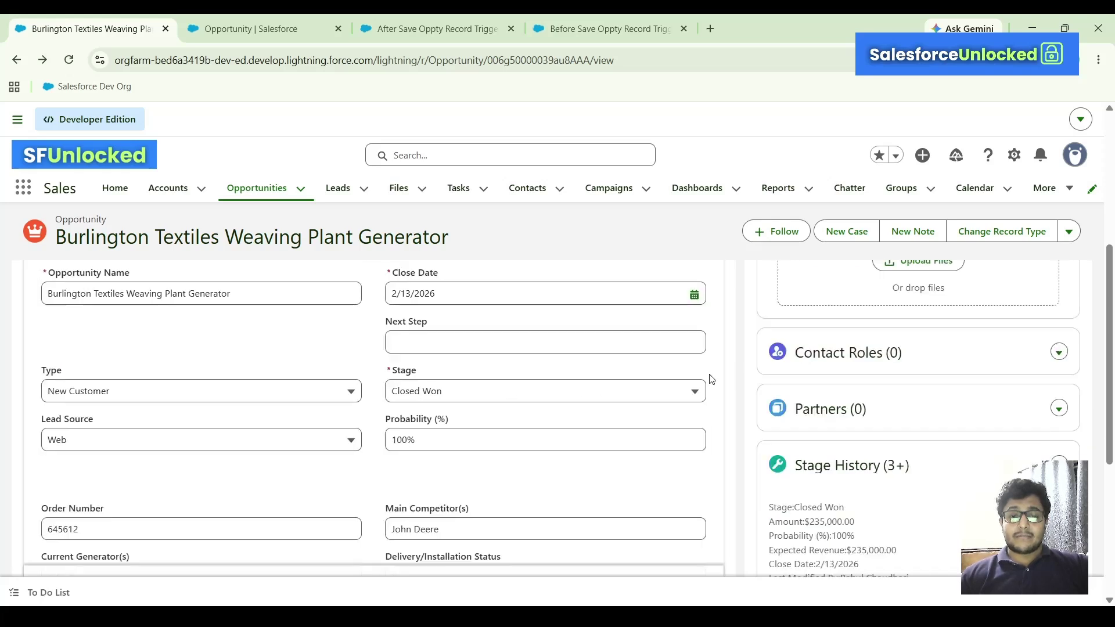
{"action": "left_click", "coordinate": [592, 395]}
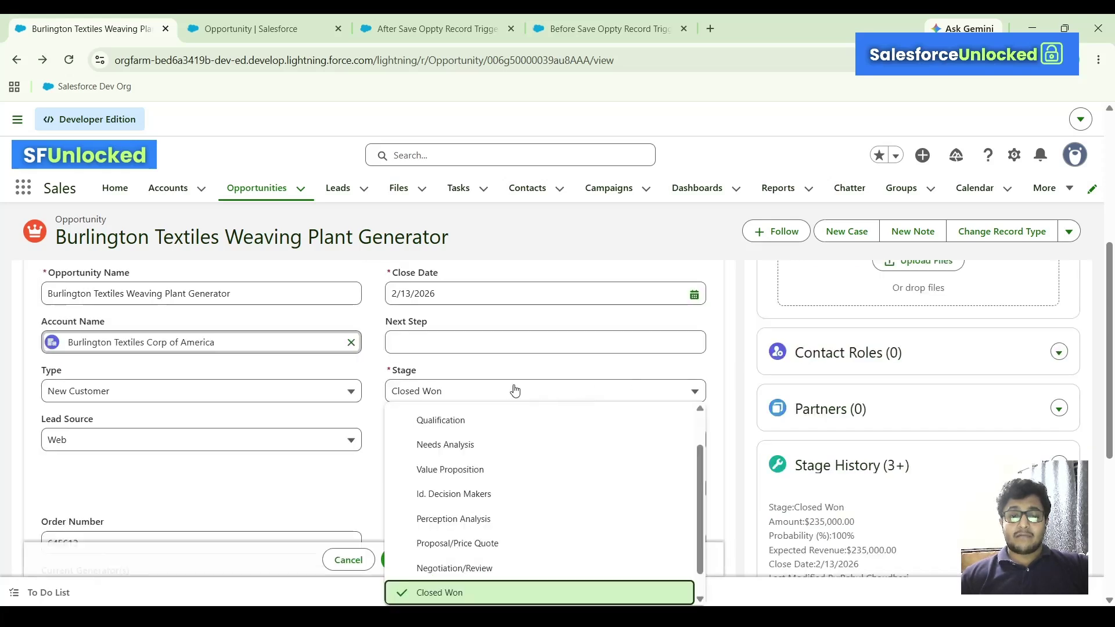
{"action": "left_click", "coordinate": [485, 421]}
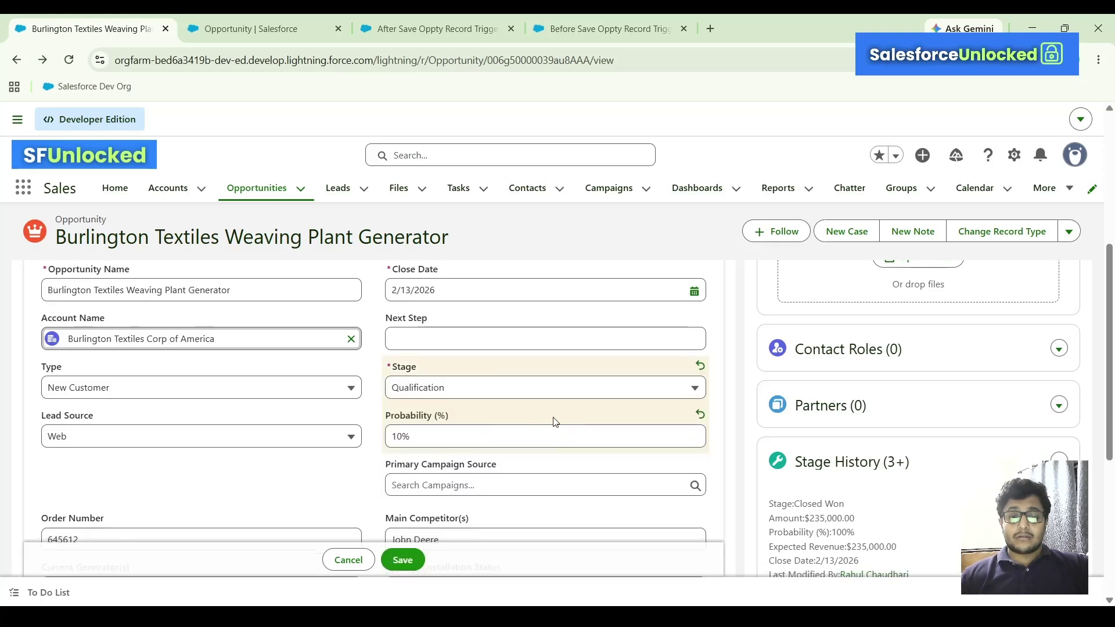
{"action": "scroll", "coordinate": [555, 422], "scroll_direction": "down", "scroll_amount": 2}
{"action": "left_click", "coordinate": [505, 452]}
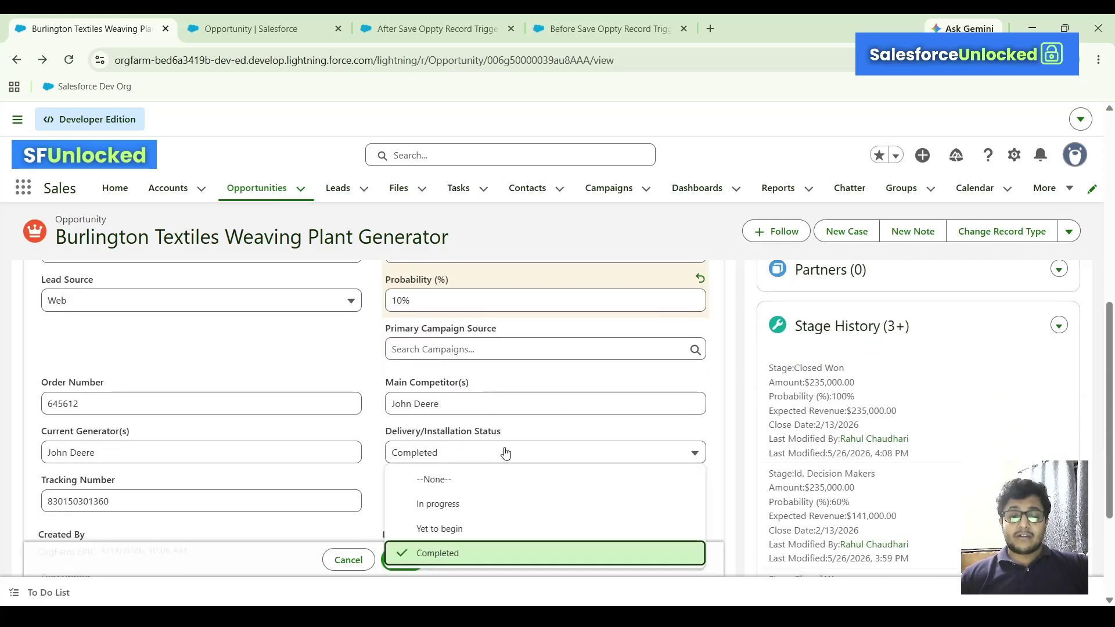
{"action": "left_click", "coordinate": [446, 503]}
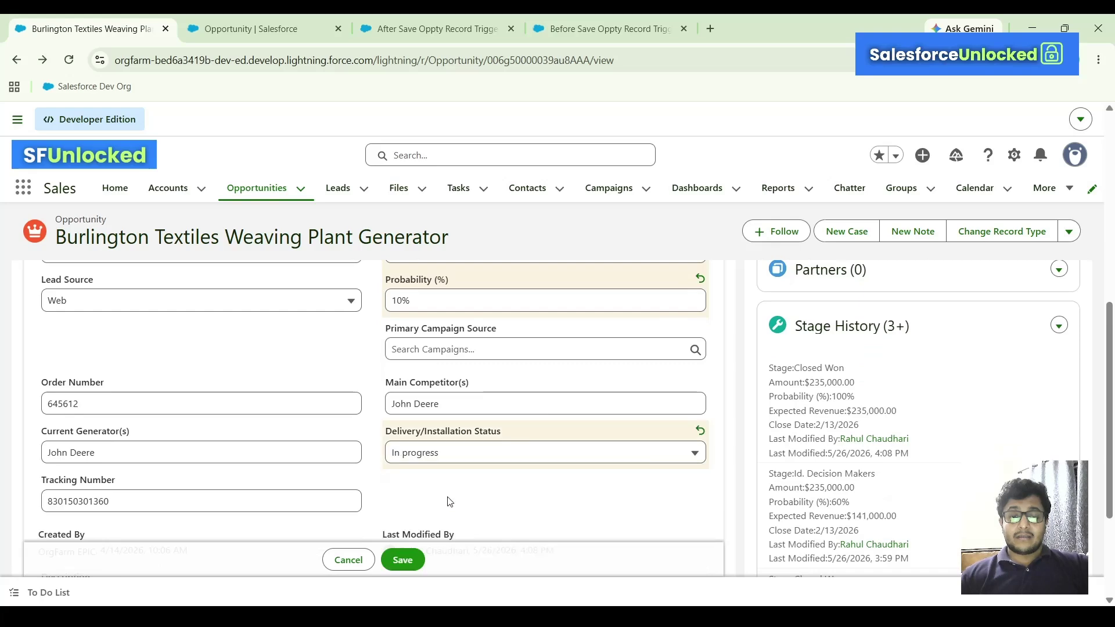
{"action": "left_click", "coordinate": [402, 560]}
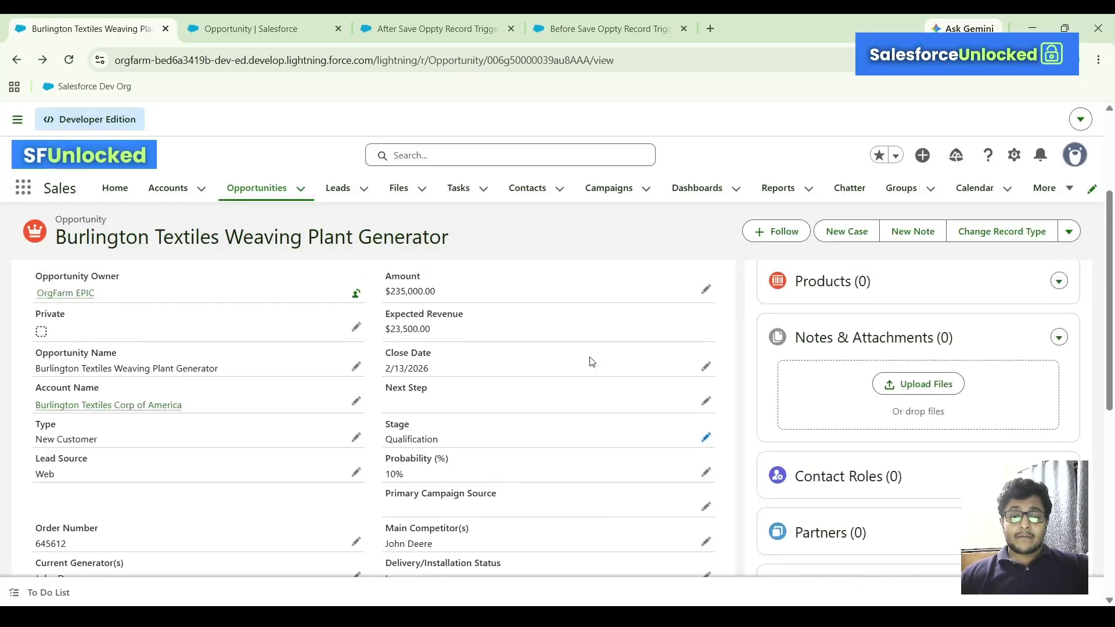
Set the opportunity's Stage to Closed Won and save the record.
{"action": "scroll", "coordinate": [591, 362], "scroll_direction": "down", "scroll_amount": 3}
{"action": "scroll", "coordinate": [591, 361], "scroll_direction": "up", "scroll_amount": 2}
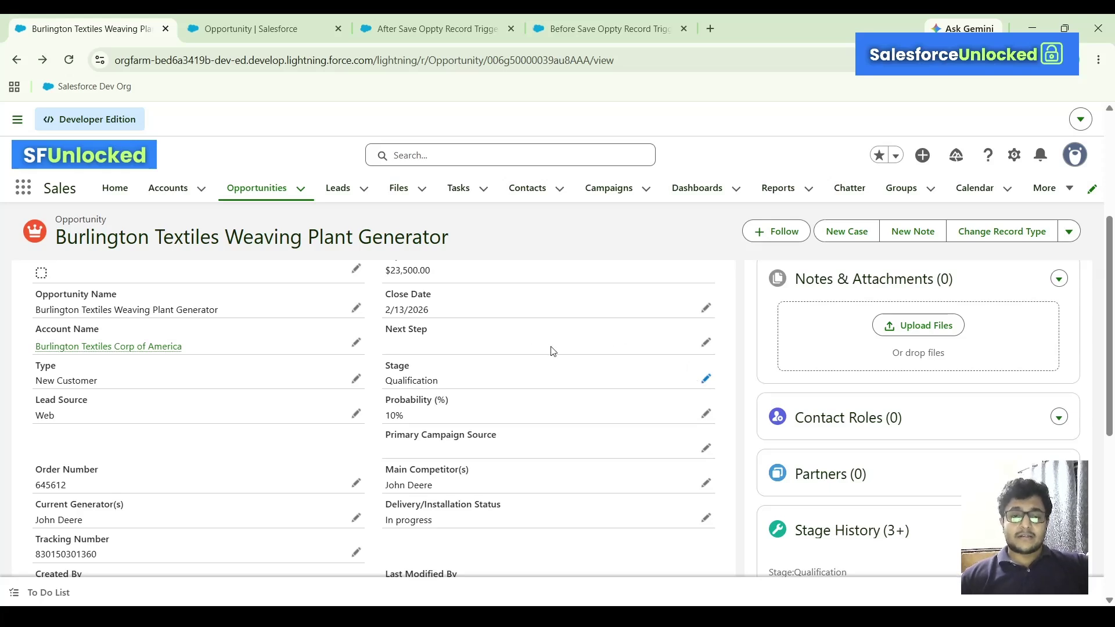
{"action": "scroll", "coordinate": [528, 348], "scroll_direction": "down", "scroll_amount": 1}
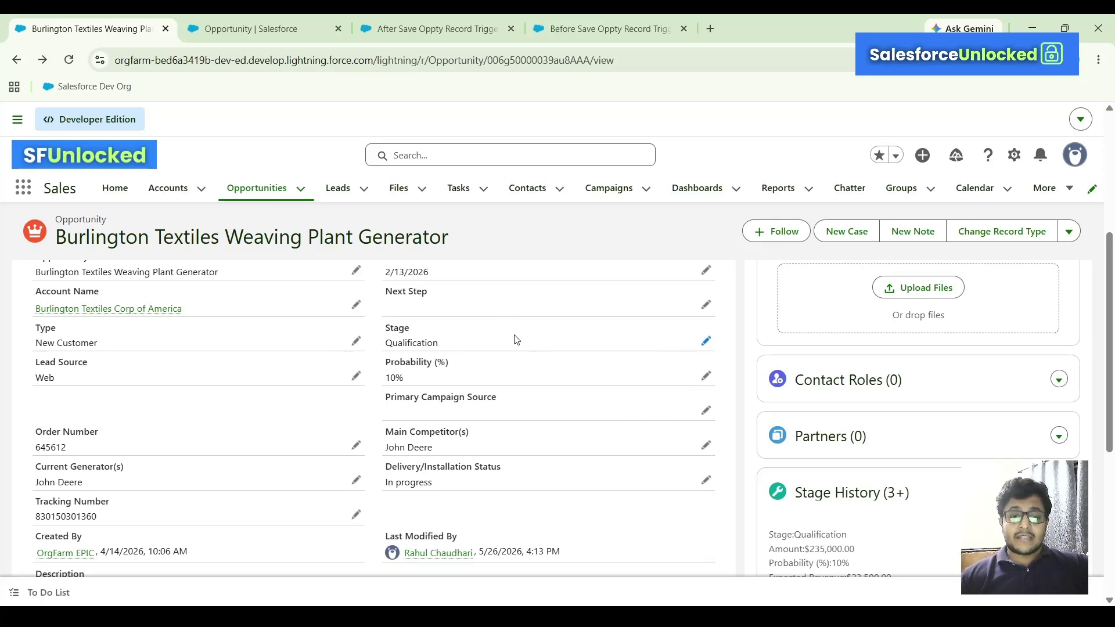
{"action": "scroll", "coordinate": [513, 341], "scroll_direction": "up", "scroll_amount": 1}
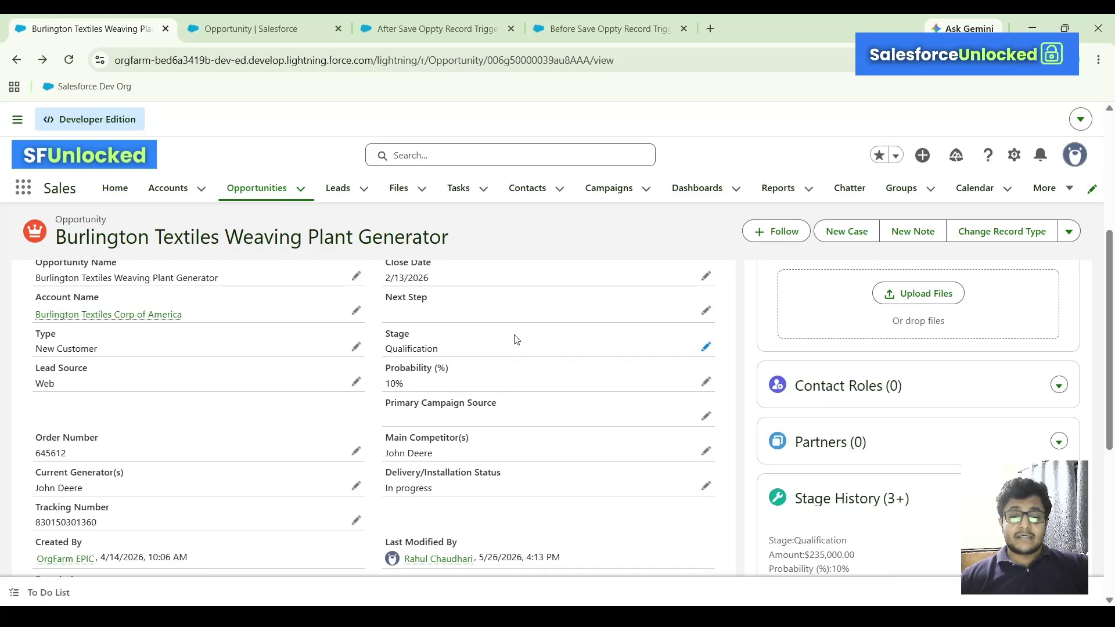
{"action": "left_click", "coordinate": [706, 350]}
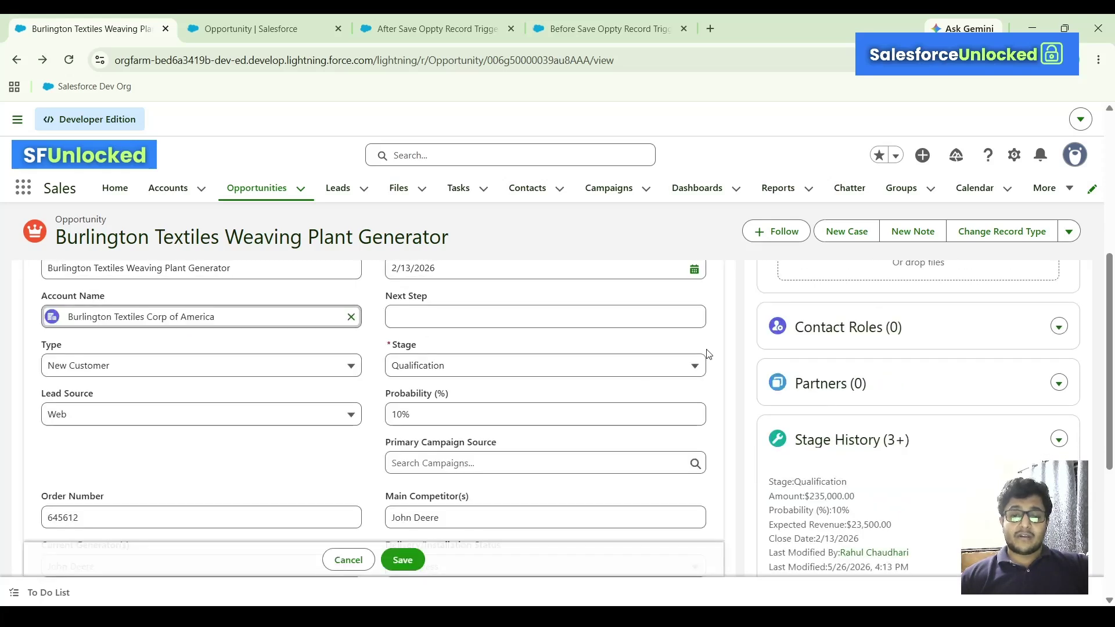
{"action": "scroll", "coordinate": [550, 333], "scroll_direction": "down", "scroll_amount": 1}
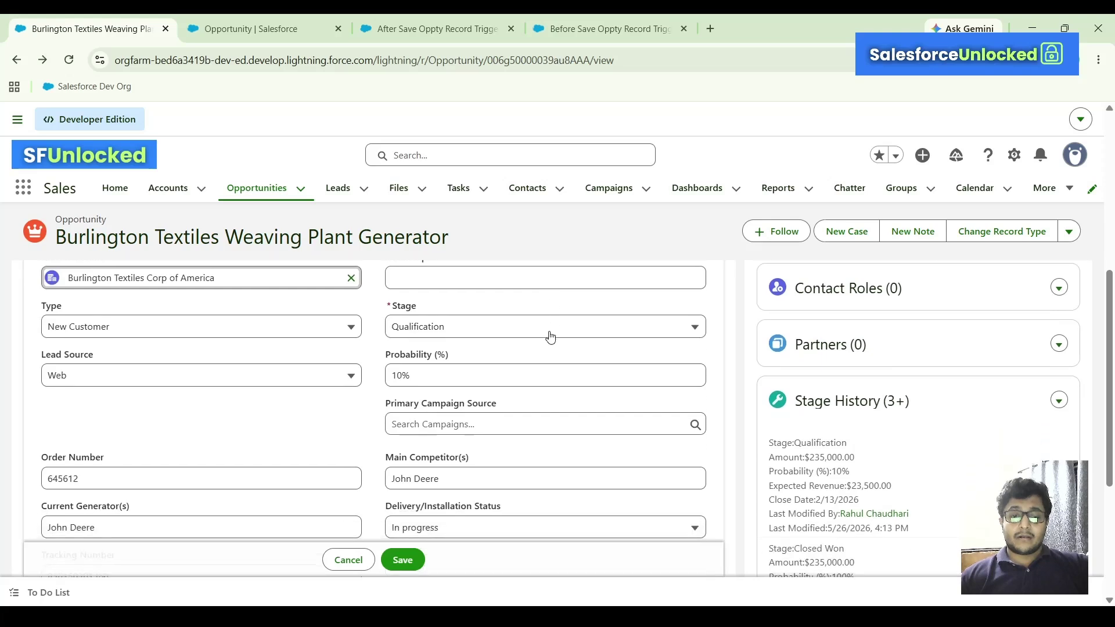
{"action": "left_click", "coordinate": [525, 331]}
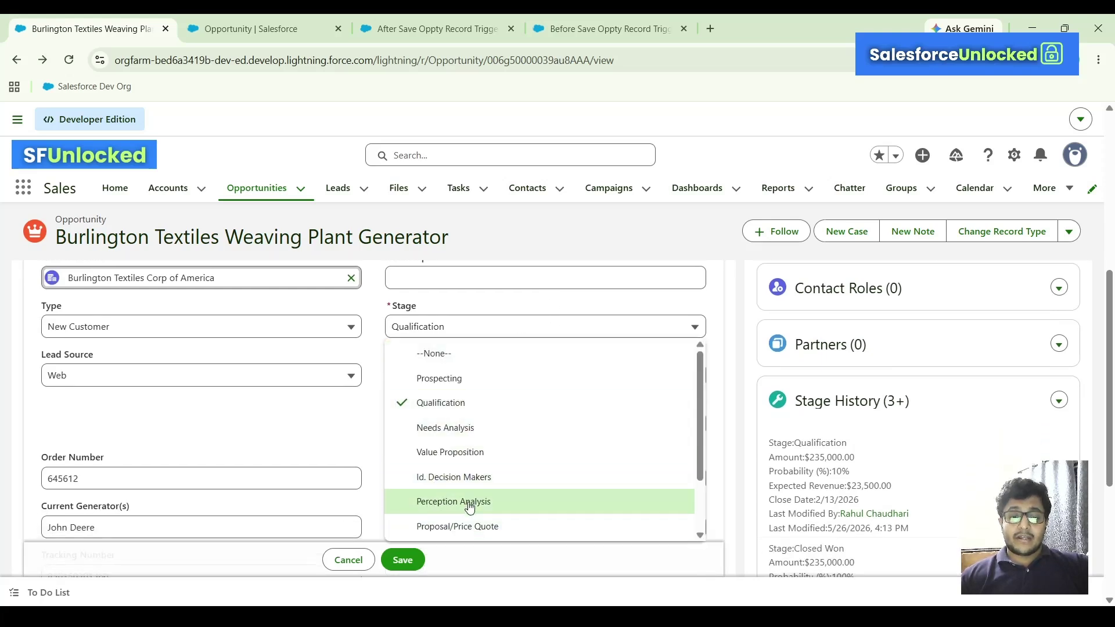
{"action": "scroll", "coordinate": [473, 519], "scroll_direction": "down", "scroll_amount": 2}
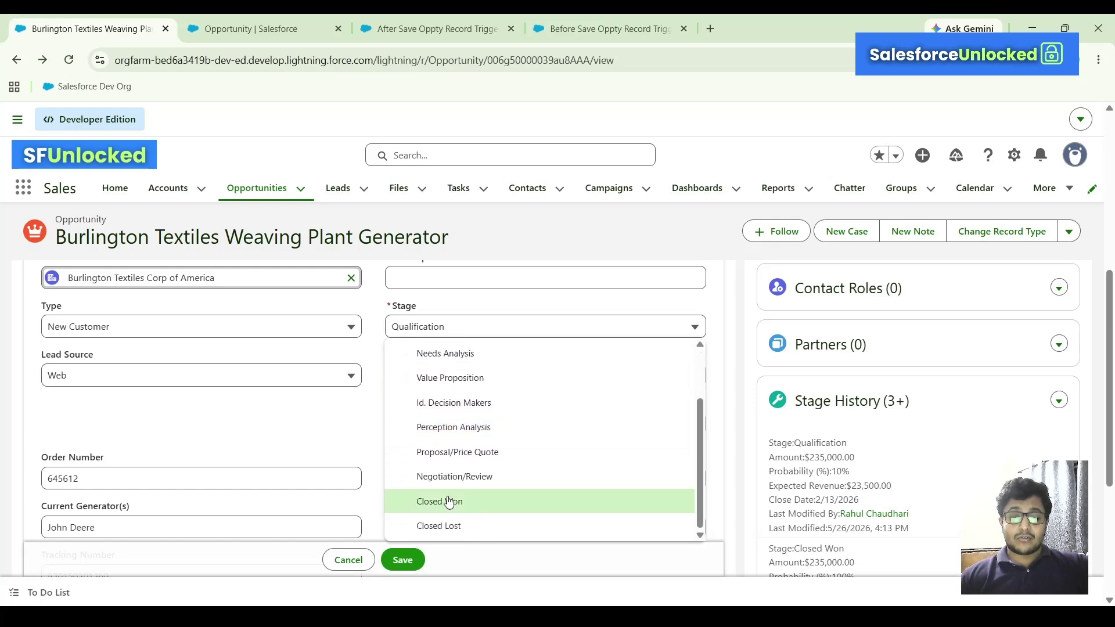
{"action": "left_click", "coordinate": [448, 502]}
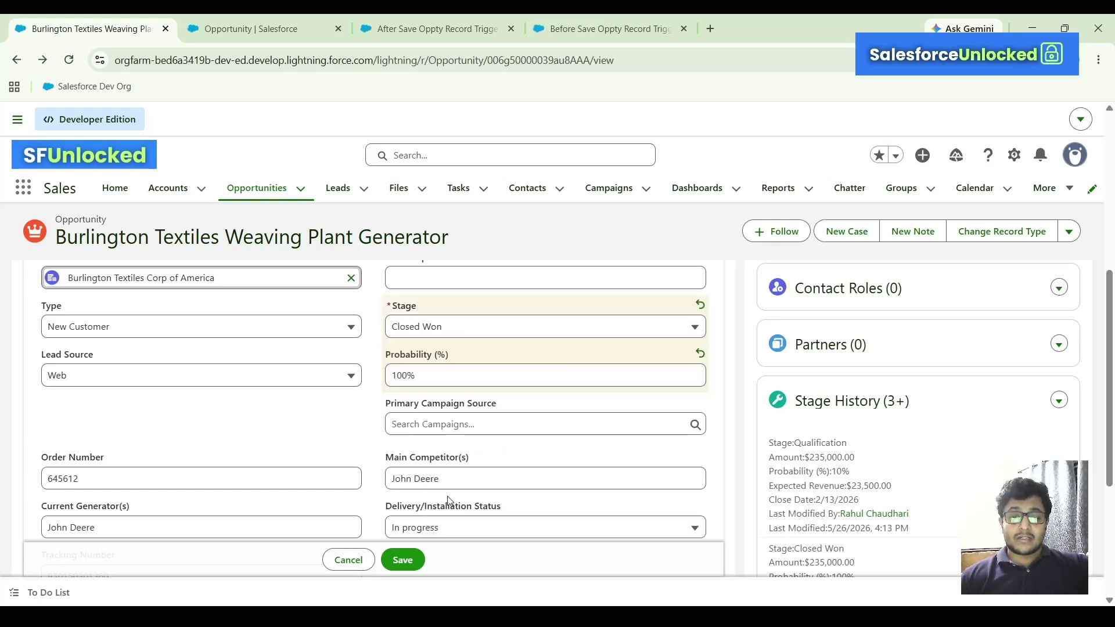
{"action": "left_click", "coordinate": [403, 559]}
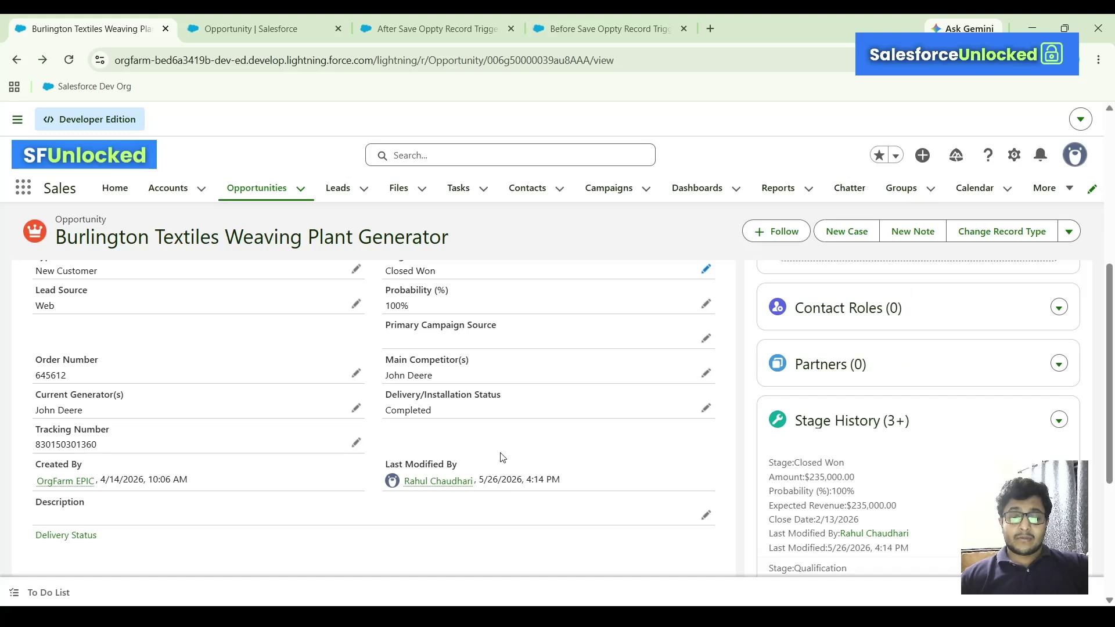
Check the saved opportunity's Delivery/Installation Status and examine its activity timeline for a follow-up task.
{"action": "left_click_drag", "start_coordinate": [384, 396], "coordinate": [449, 410]}
{"action": "scroll", "coordinate": [449, 410], "scroll_direction": "up", "scroll_amount": 1}
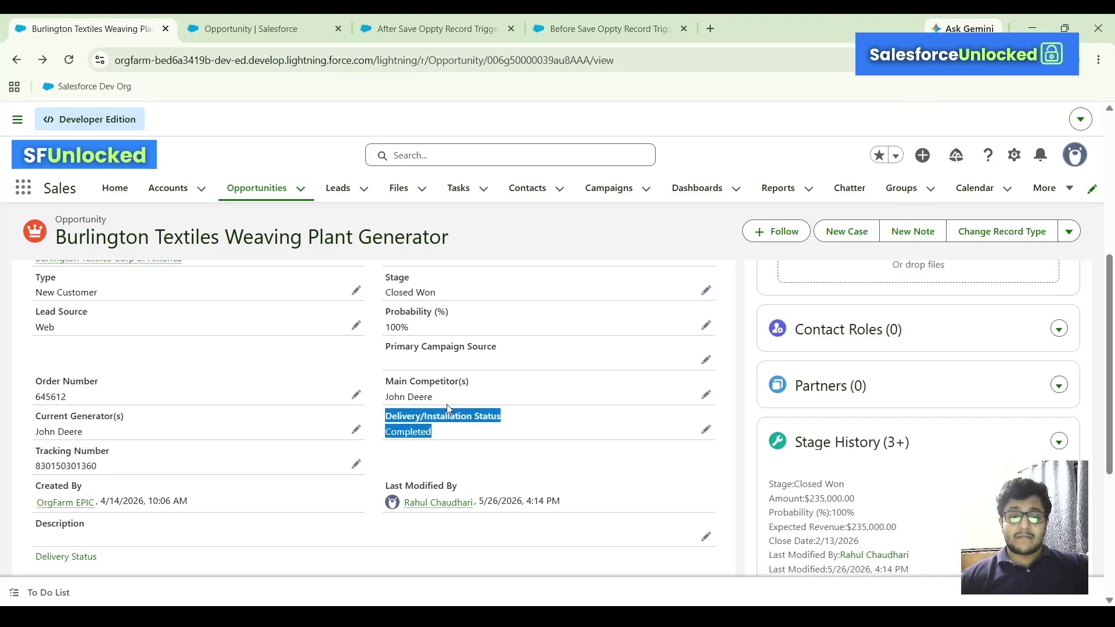
{"action": "scroll", "coordinate": [465, 472], "scroll_direction": "up", "scroll_amount": 2}
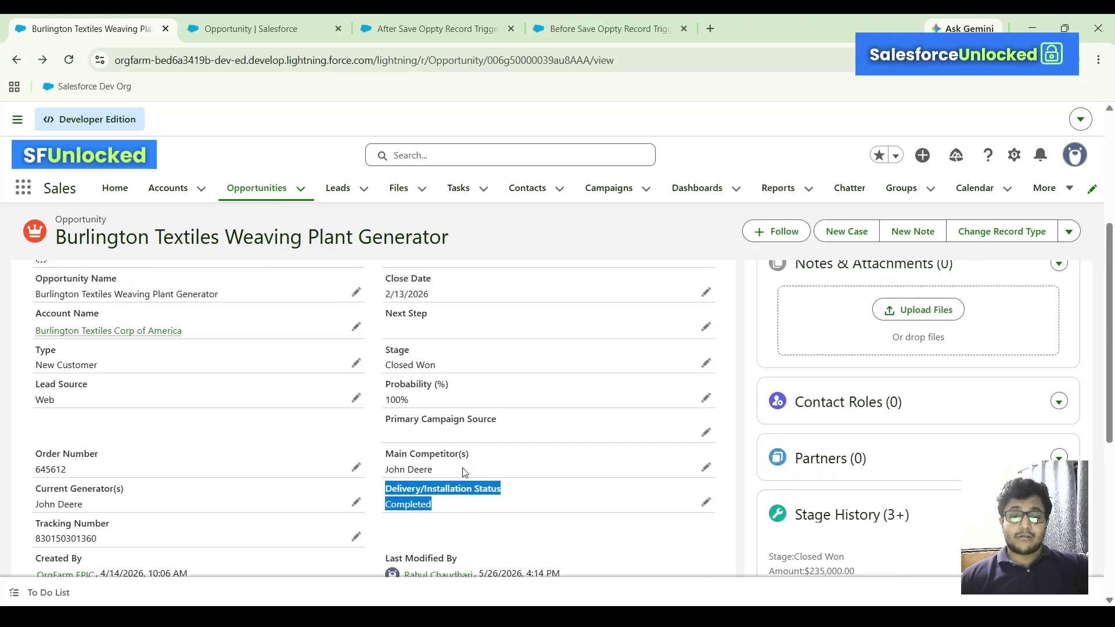
{"action": "scroll", "coordinate": [465, 472], "scroll_direction": "up", "scroll_amount": 3}
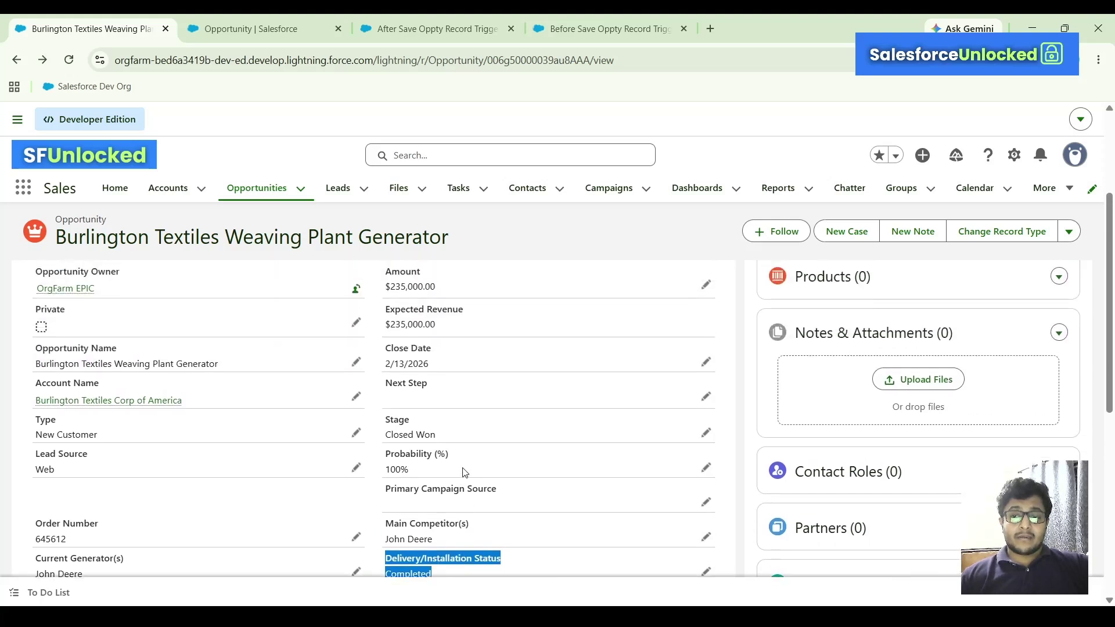
{"action": "scroll", "coordinate": [464, 472], "scroll_direction": "down", "scroll_amount": 7}
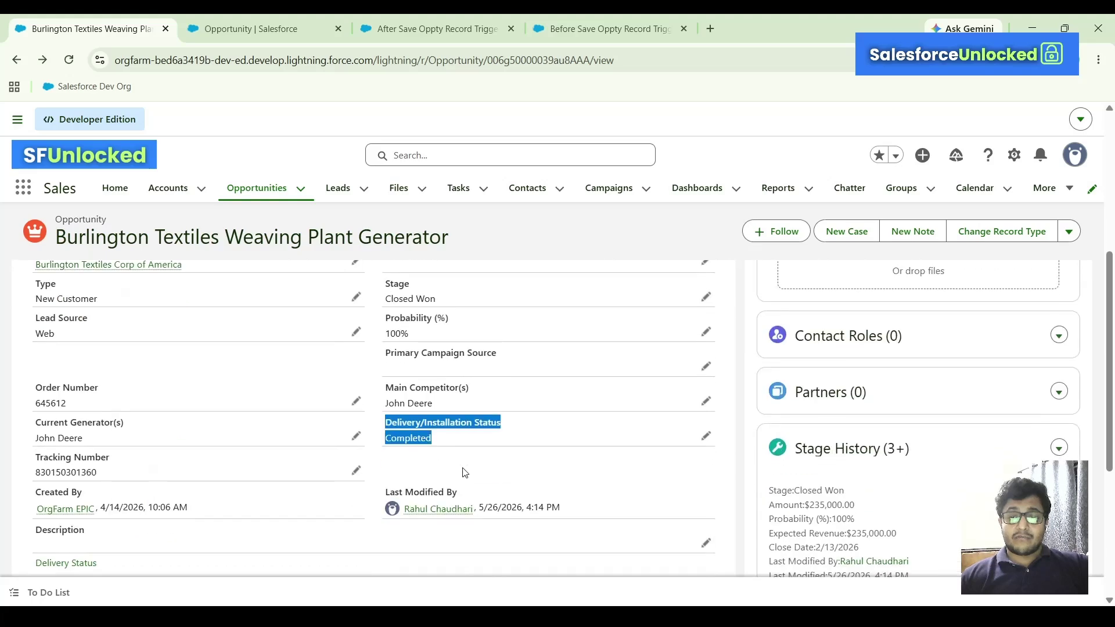
{"action": "scroll", "coordinate": [464, 472], "scroll_direction": "up", "scroll_amount": 3}
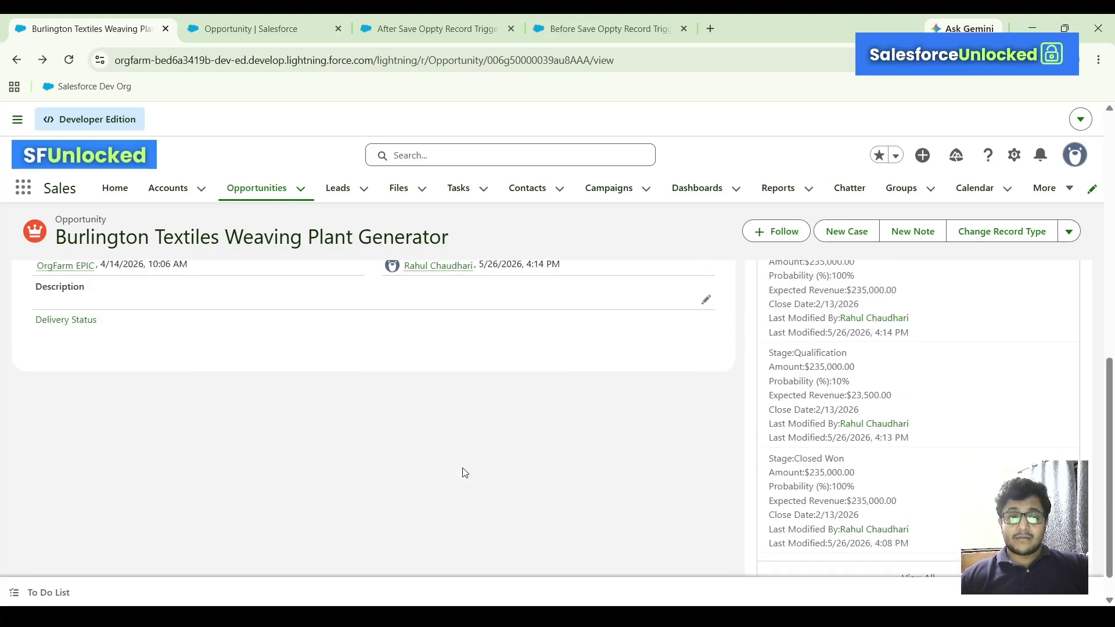
{"action": "scroll", "coordinate": [464, 472], "scroll_direction": "up", "scroll_amount": 6}
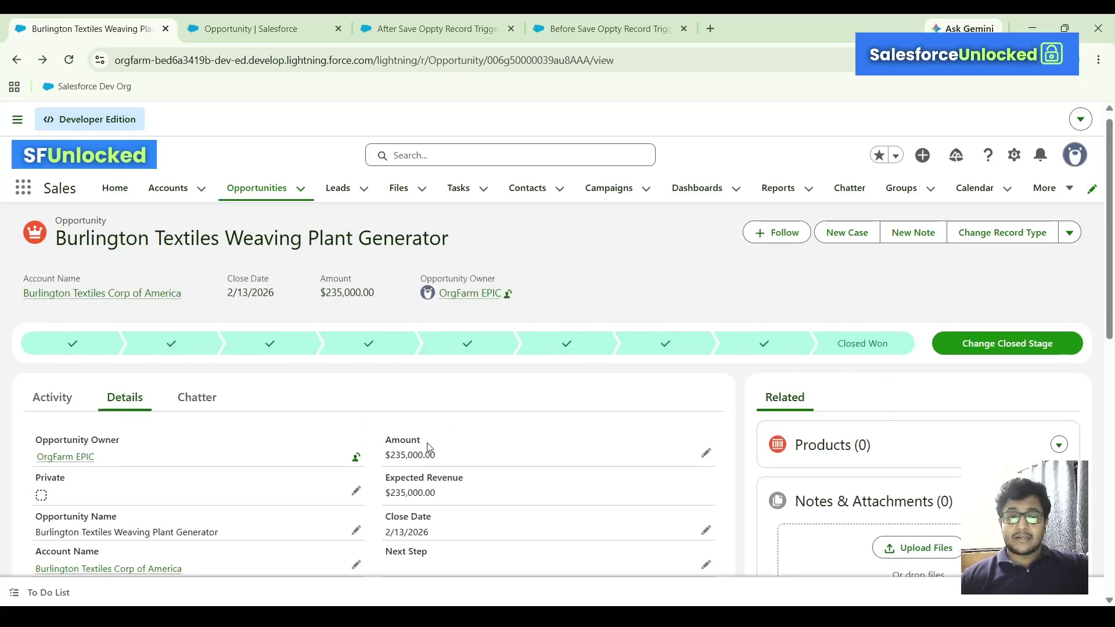
{"action": "left_click", "coordinate": [54, 409]}
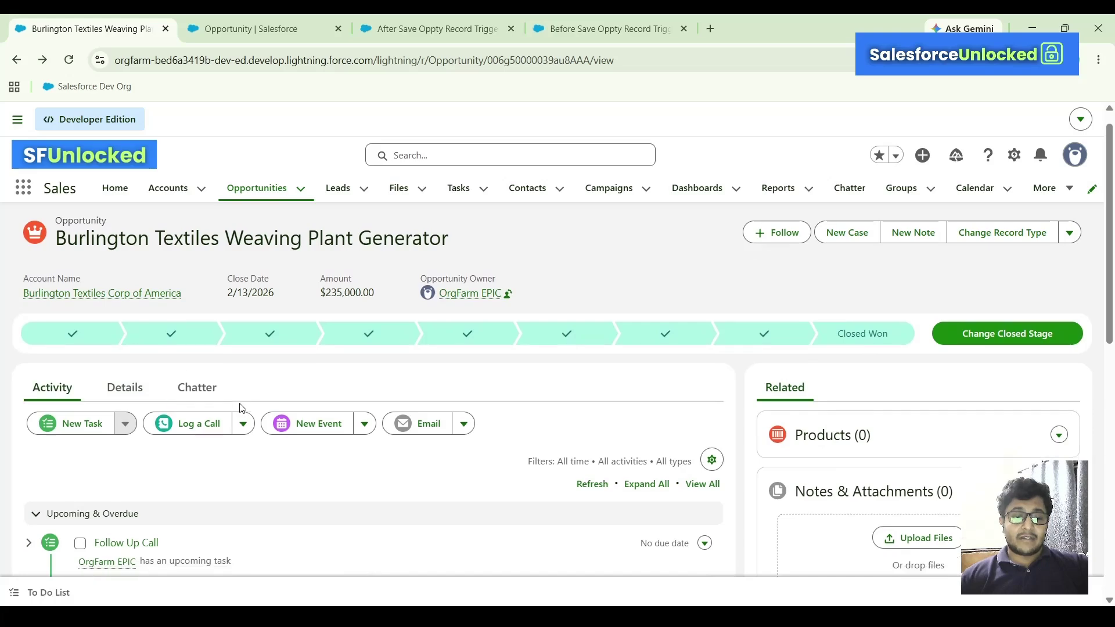
{"action": "scroll", "coordinate": [241, 407], "scroll_direction": "down", "scroll_amount": 2}
{"action": "scroll", "coordinate": [267, 456], "scroll_direction": "up", "scroll_amount": 2}
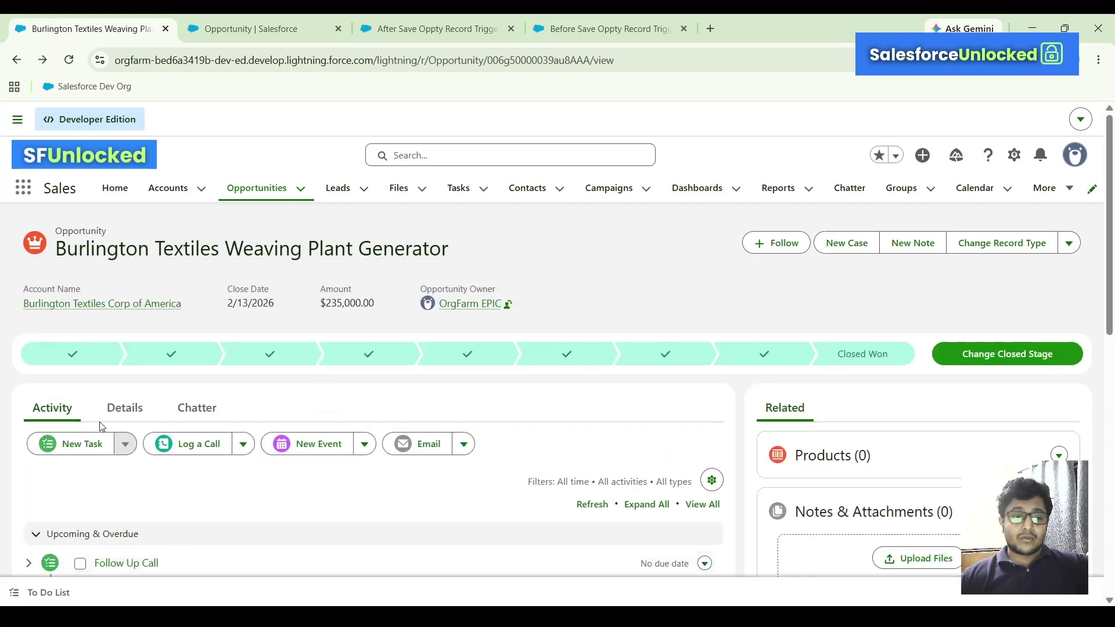
Open the opportunity's Follow Up Call task, check its Assigned To, Status and Related To fields, and return to the opportunity record.
{"action": "scroll", "coordinate": [215, 552], "scroll_direction": "down", "scroll_amount": 2}
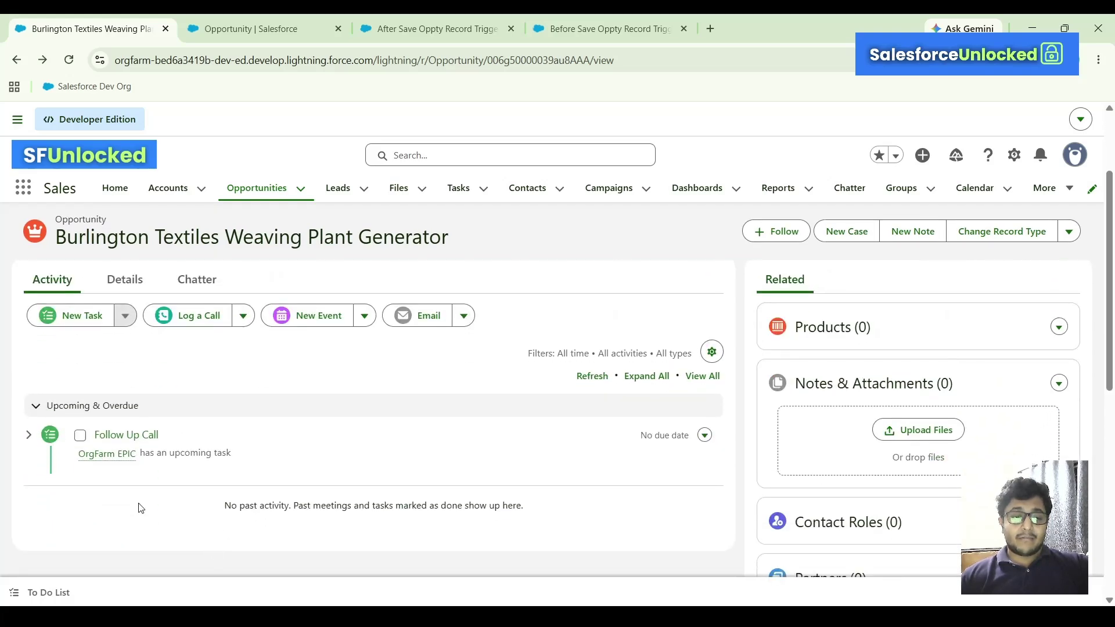
{"action": "left_click", "coordinate": [117, 436]}
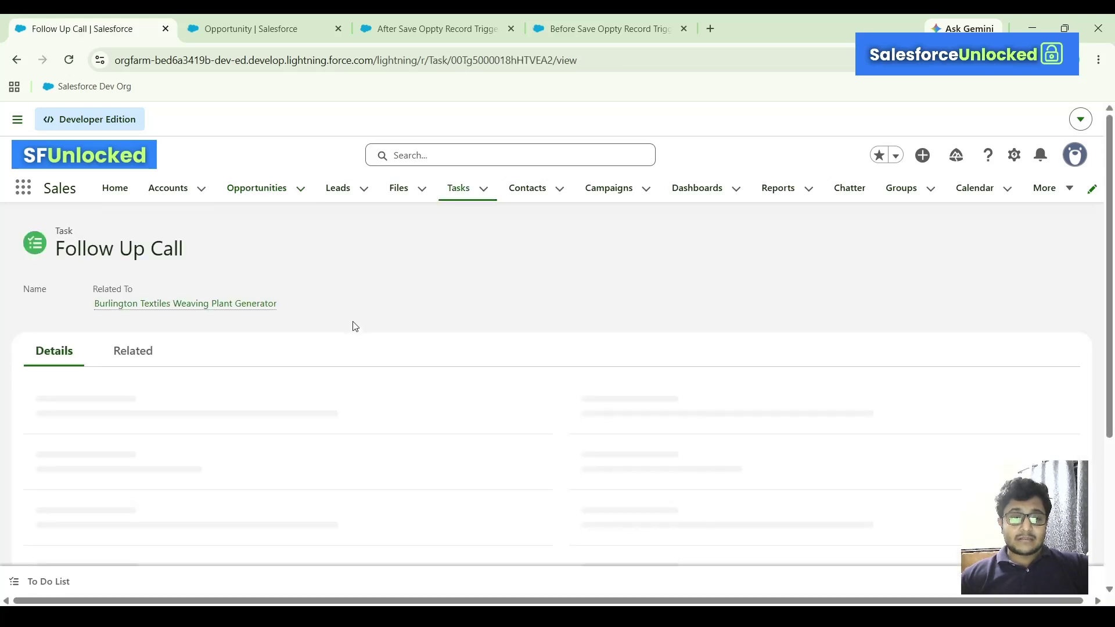
{"action": "scroll", "coordinate": [353, 324], "scroll_direction": "down", "scroll_amount": 1}
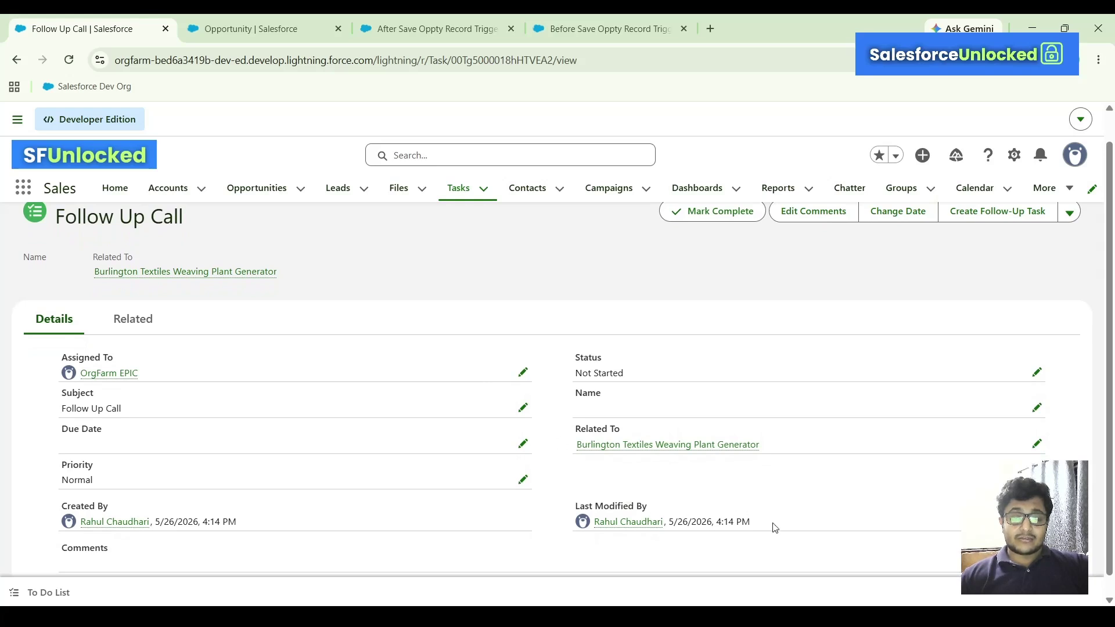
{"action": "mouse_move", "coordinate": [113, 376]}
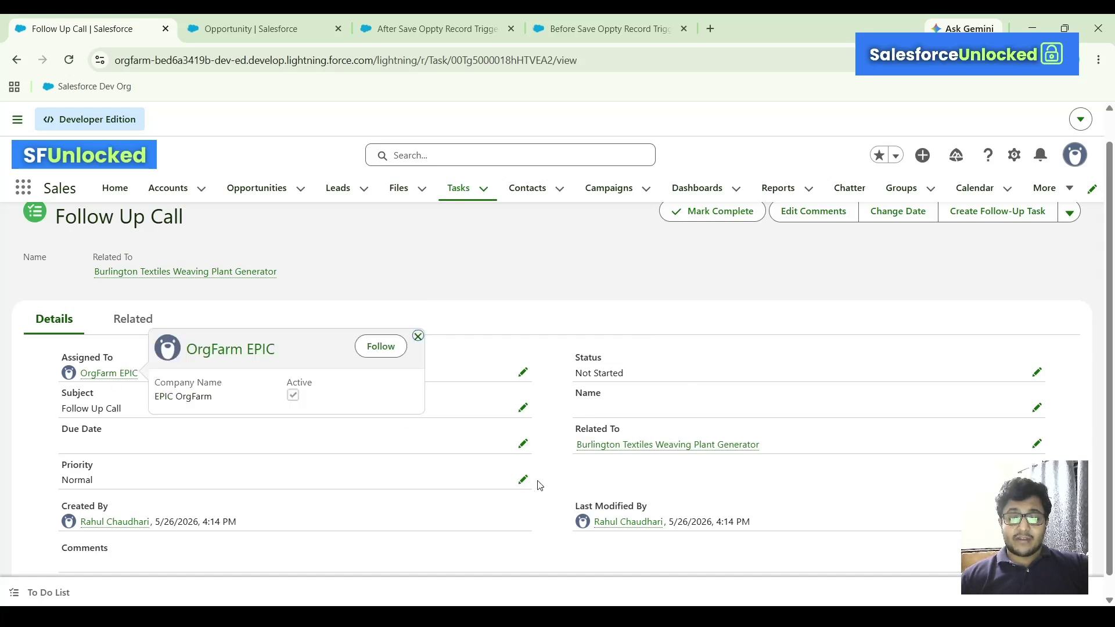
{"action": "left_click_drag", "start_coordinate": [574, 439], "coordinate": [767, 453]}
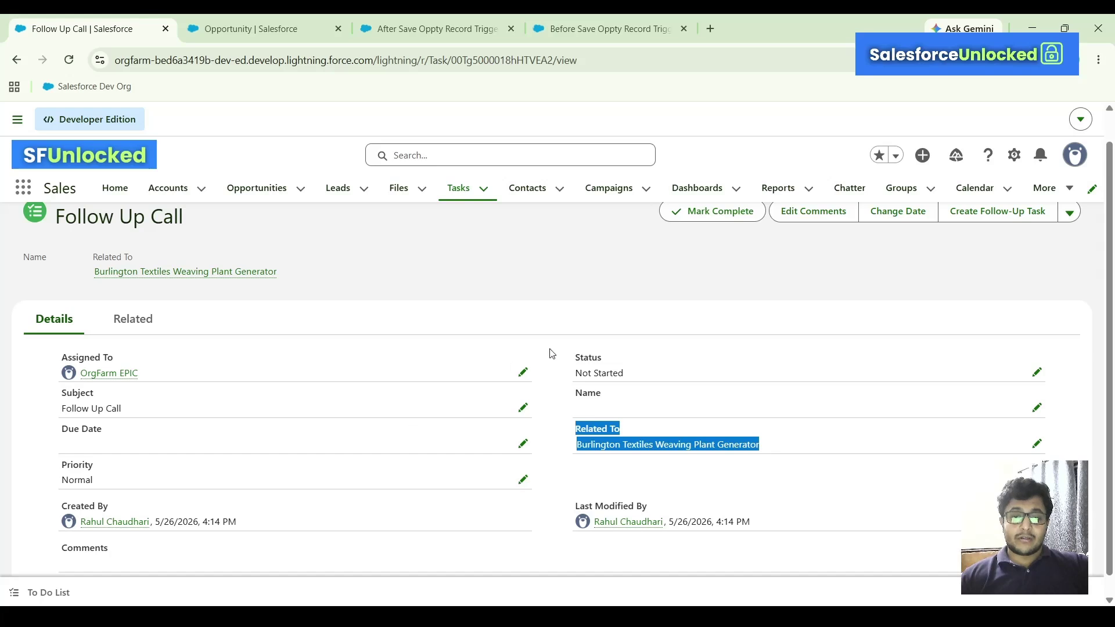
{"action": "left_click", "coordinate": [578, 354]}
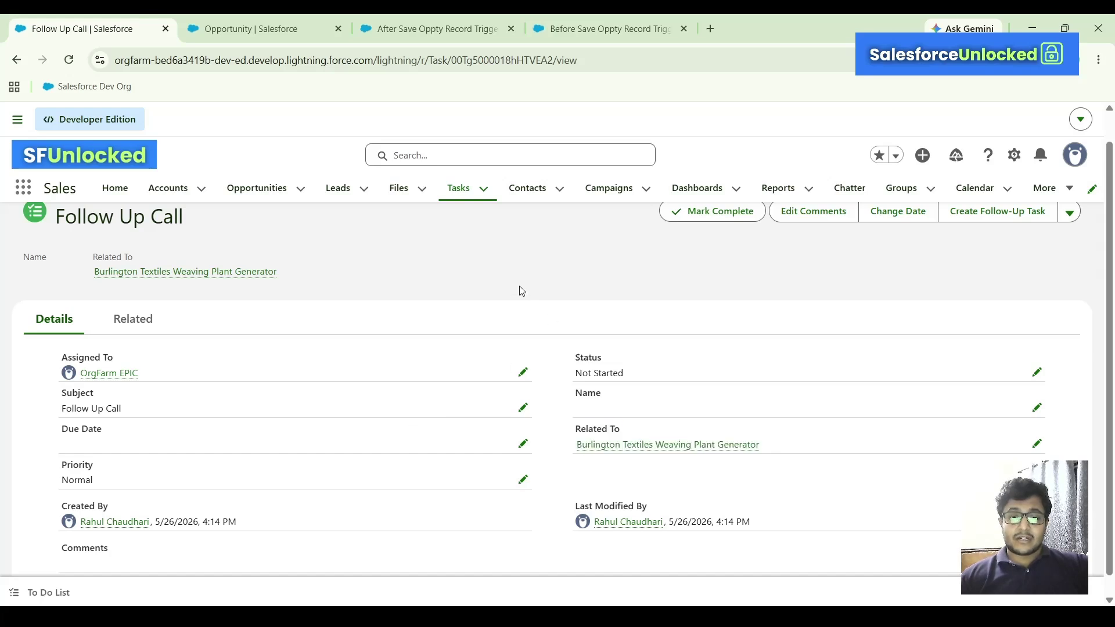
{"action": "scroll", "coordinate": [522, 290], "scroll_direction": "up", "scroll_amount": 1}
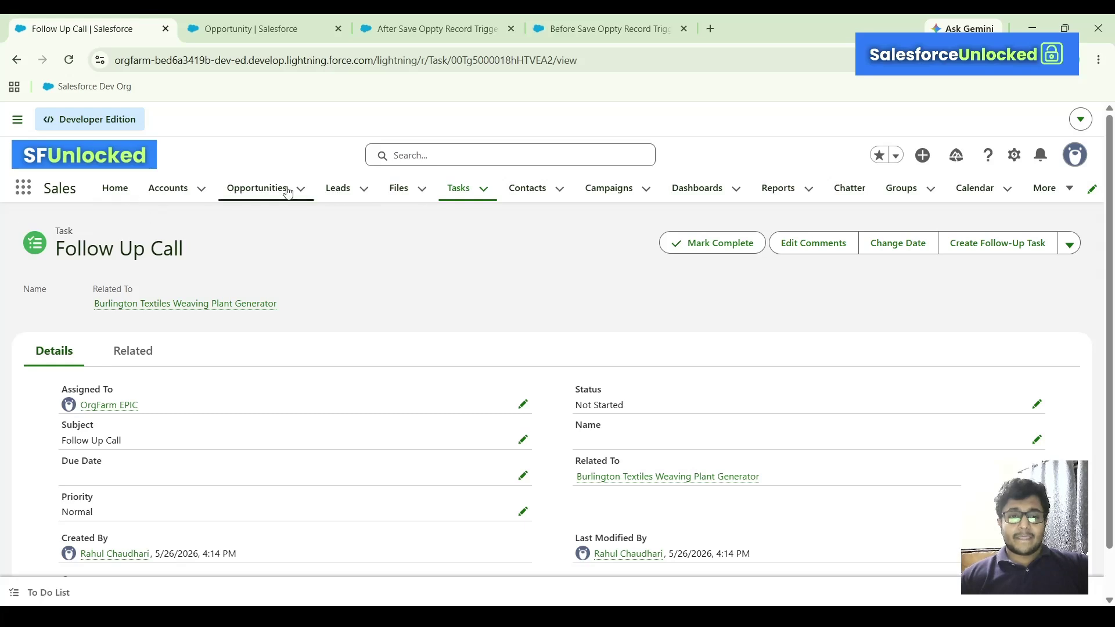
{"action": "left_click", "coordinate": [17, 60]}
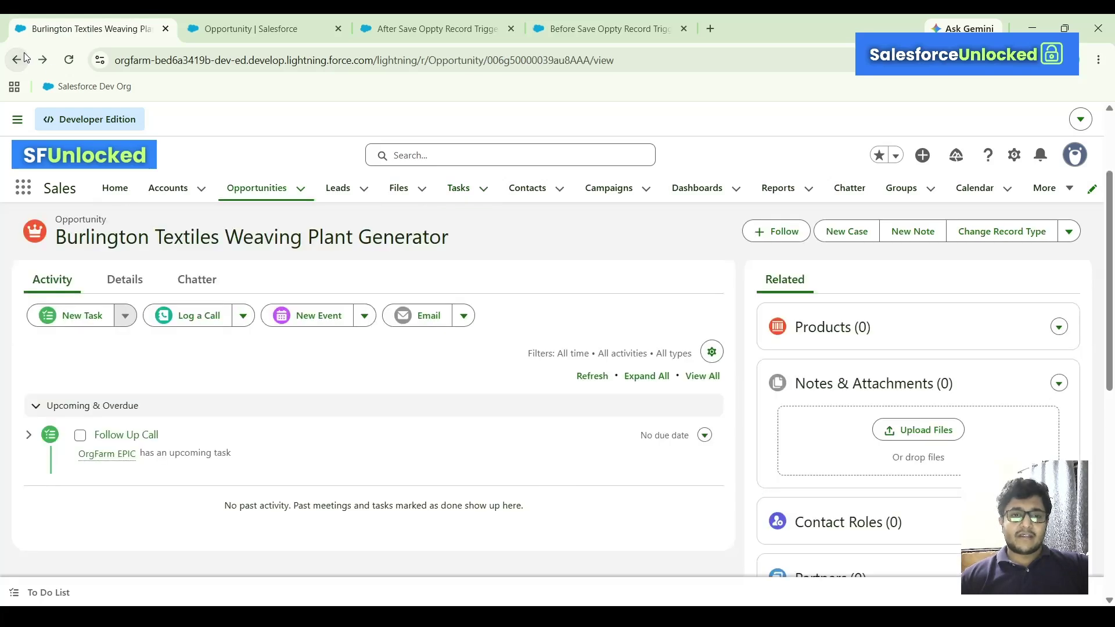